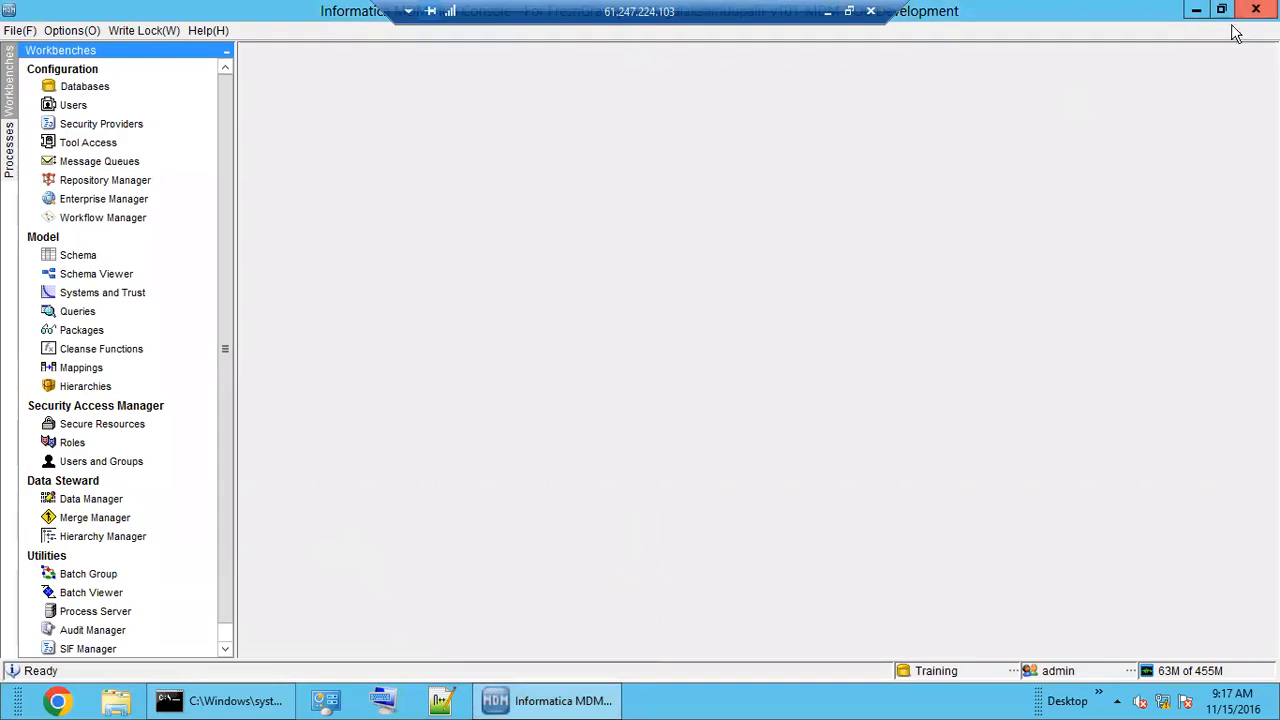
# Step: Switch to Notepad++ and write the heading line "landing table --> stage table" in the empty document
pyautogui.click(1196, 10)
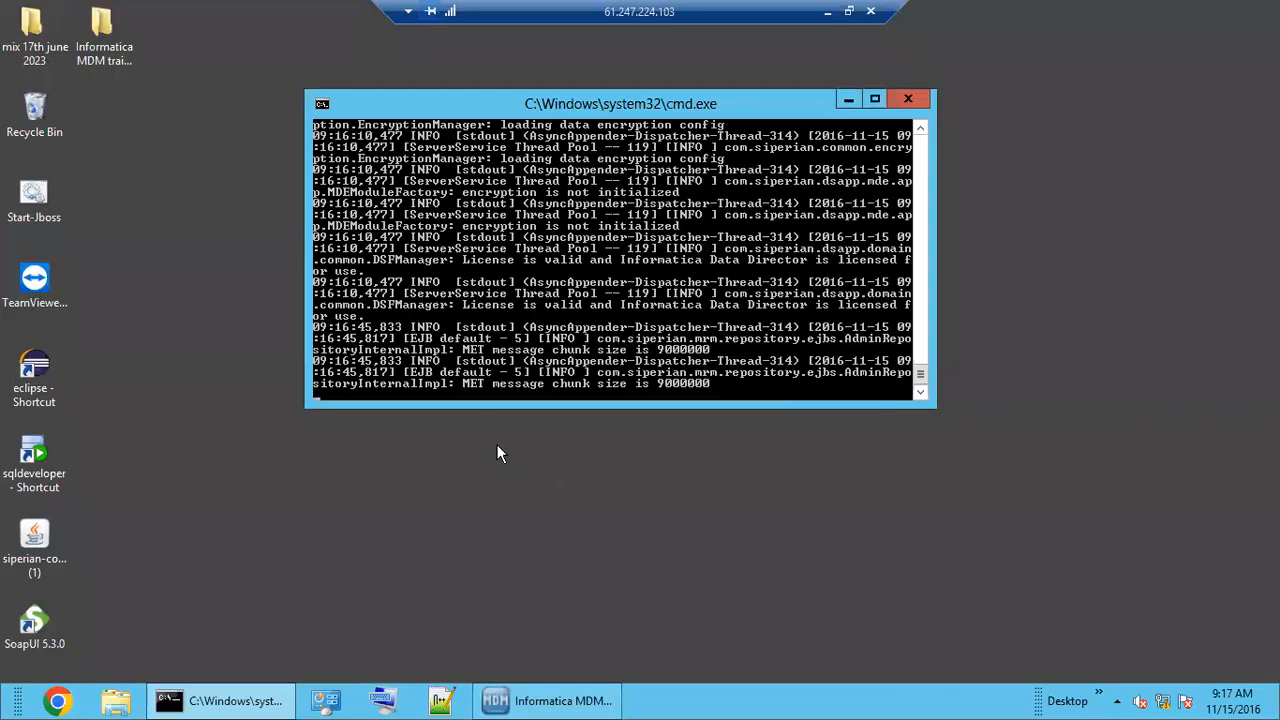
pyautogui.click(452, 700)
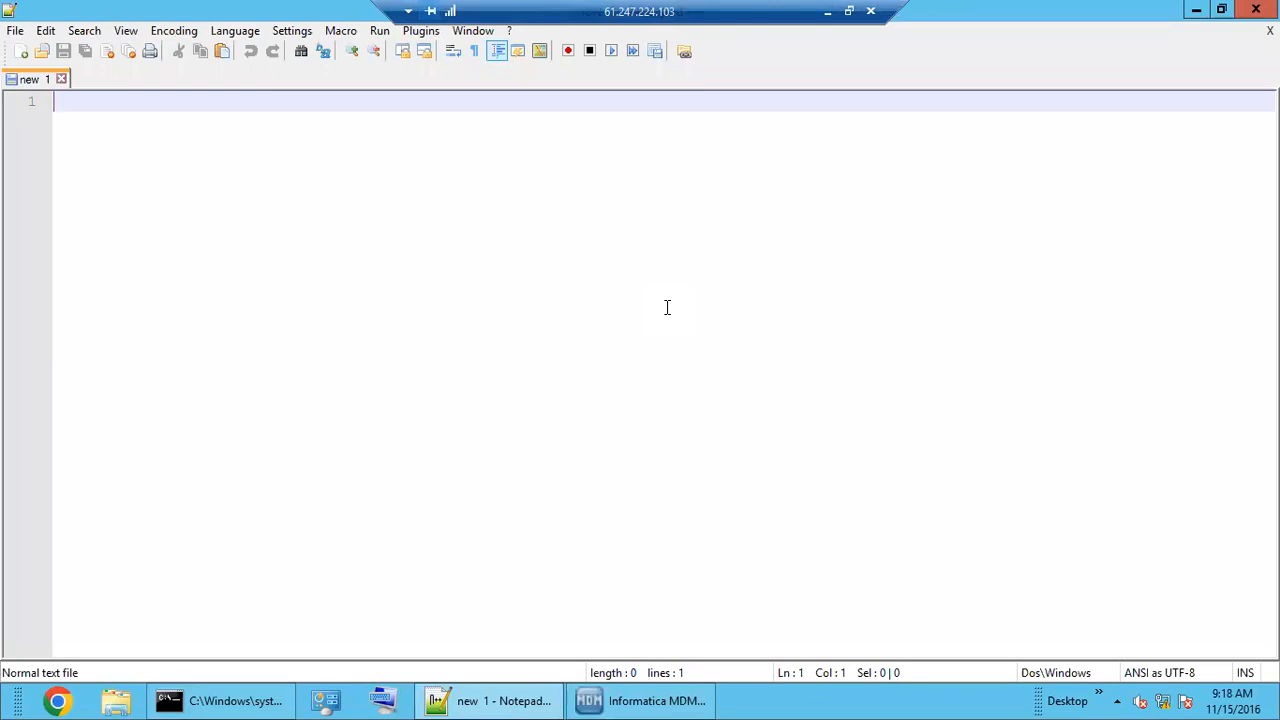
pyautogui.write('landi')
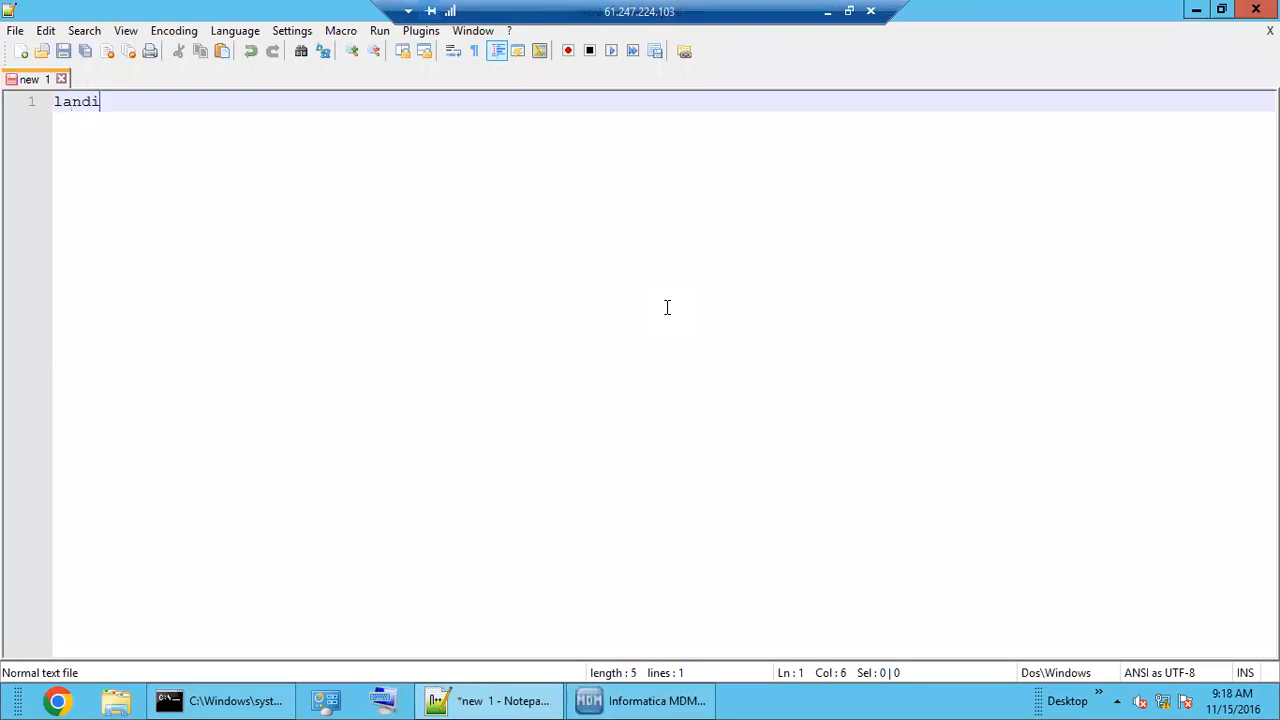
pyautogui.write('ng tab')
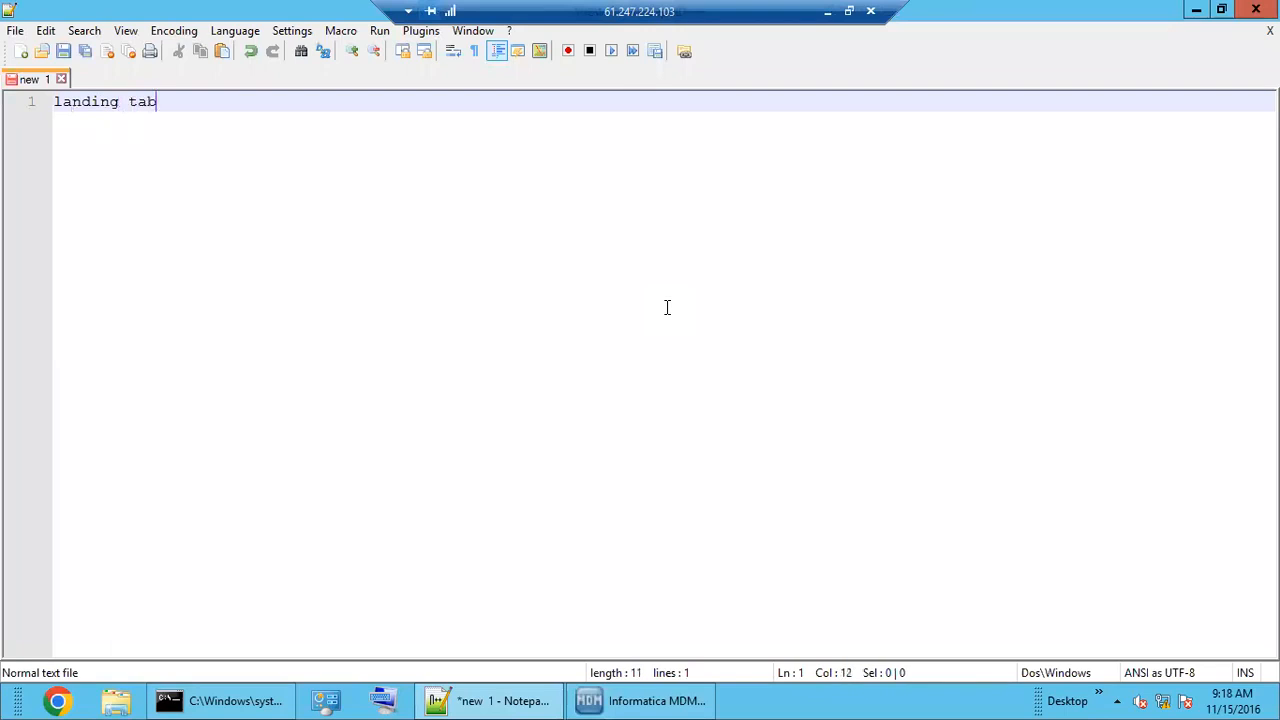
pyautogui.write('le --> stage table')
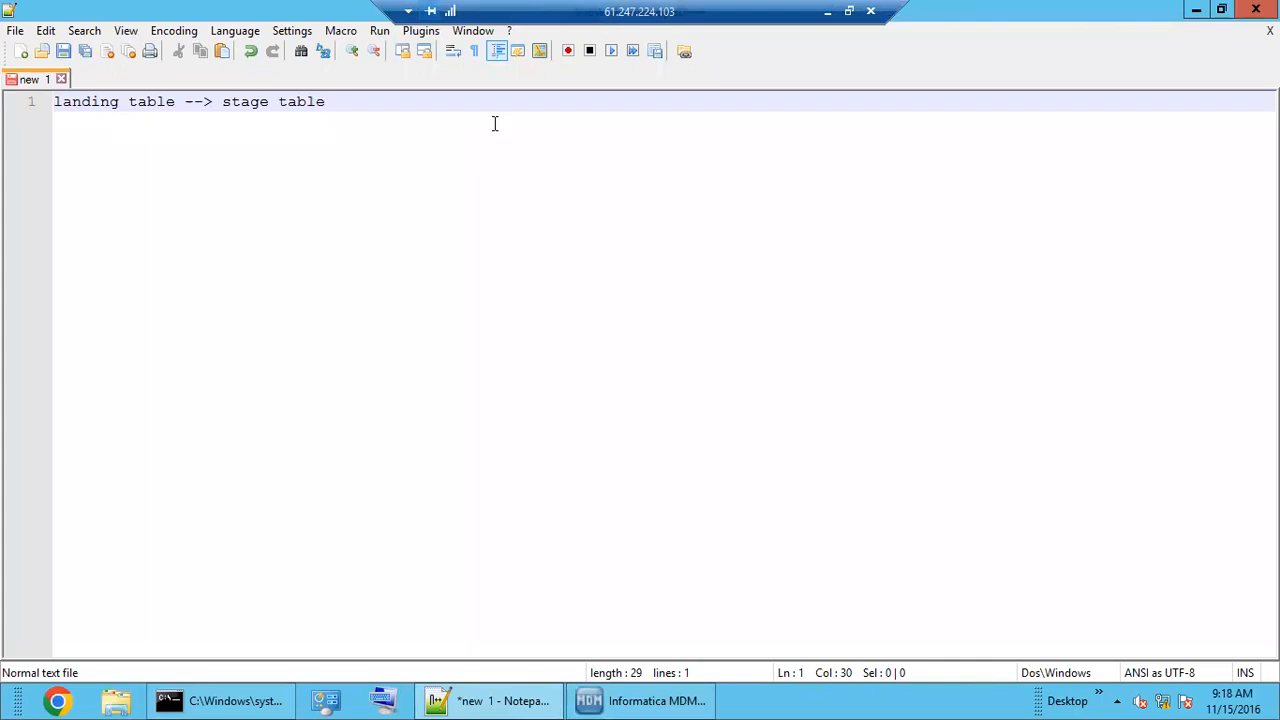
# Step: Add the line "1. Delta detection -- how to identify delta from source and load to stage" below the heading
pyautogui.press('Return')
pyautogui.write('1. D')
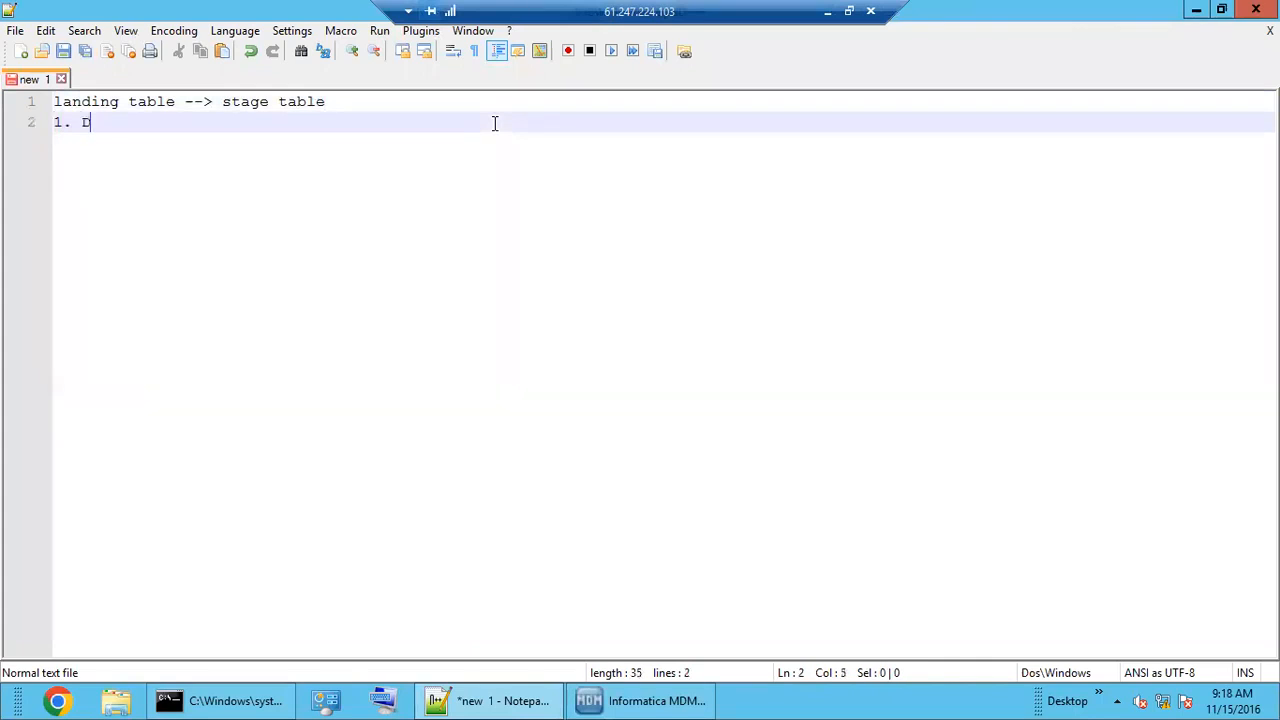
pyautogui.write('elta dete')
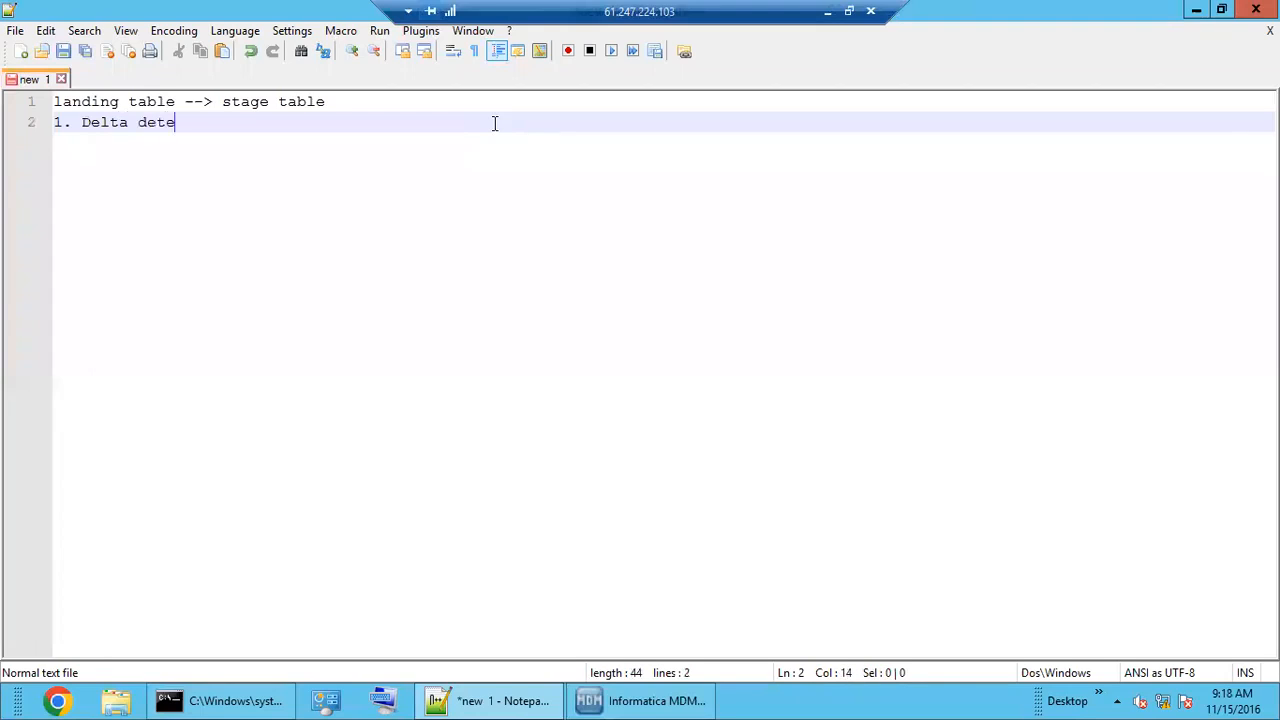
pyautogui.write('ction -- how to identify delta from source and load to stage')
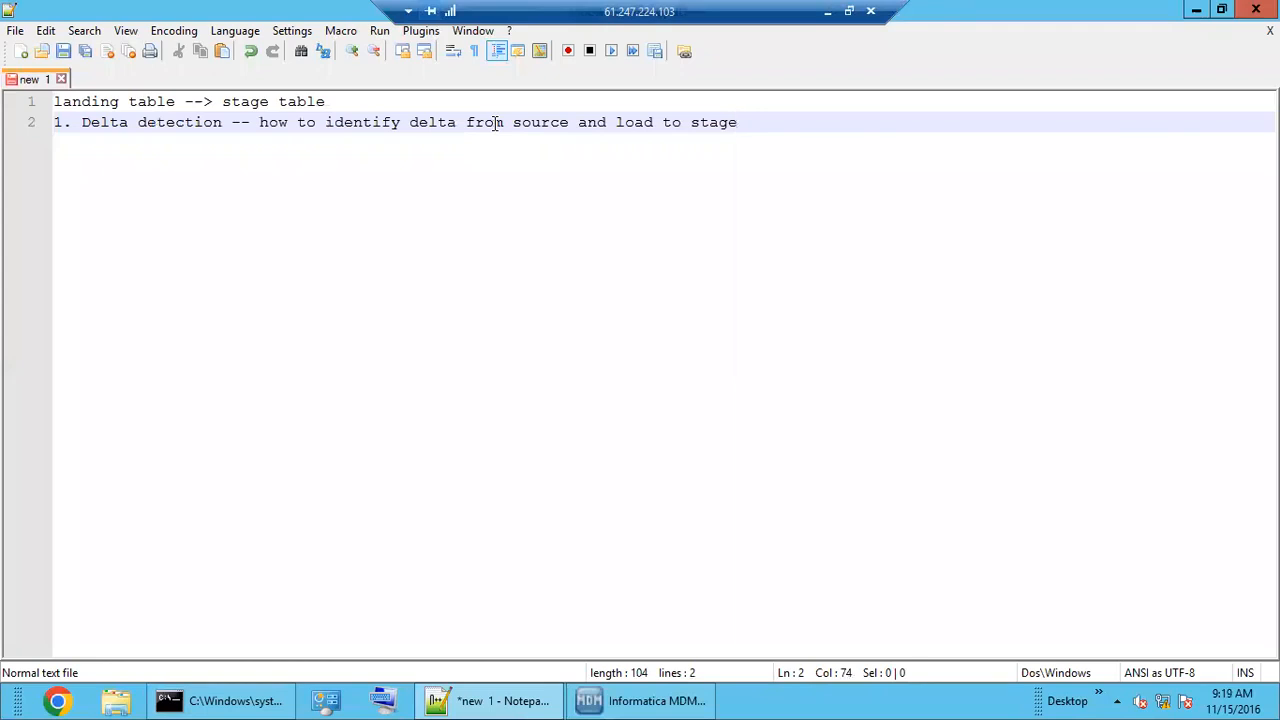
# Step: Add the line "1. Audit trial - history load for stage" below the delta detection note
pyautogui.press('Return')
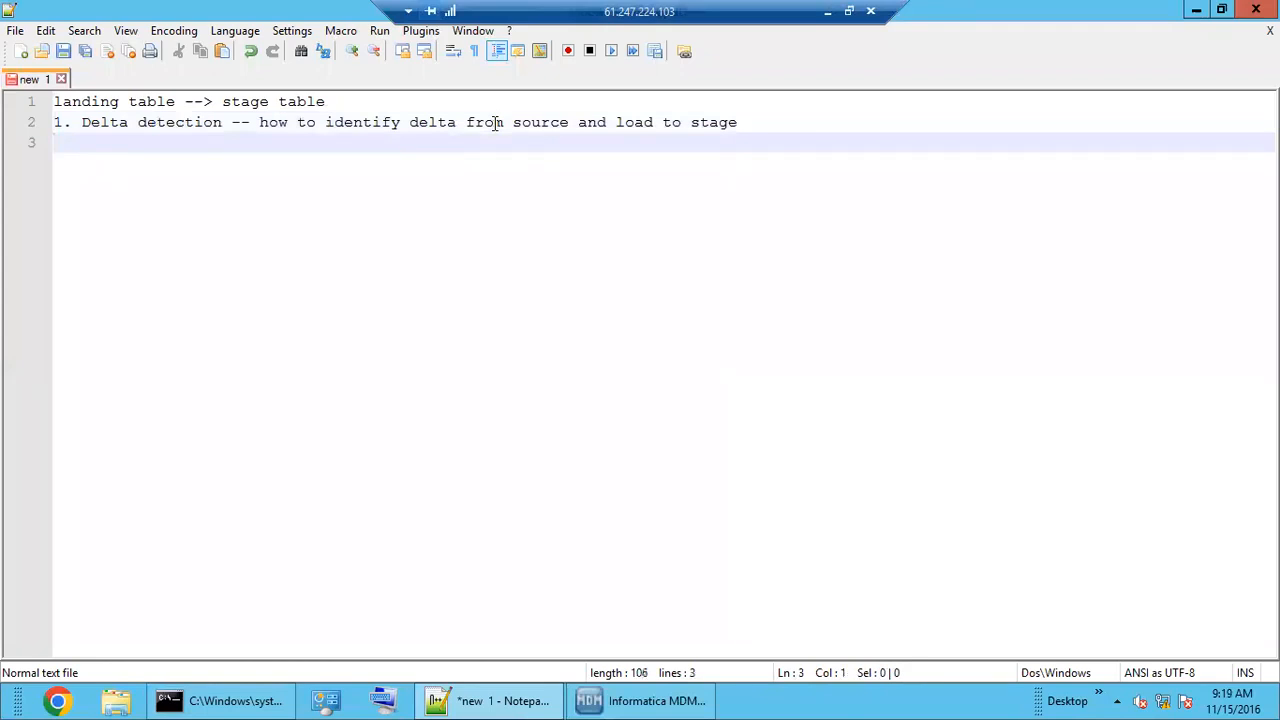
pyautogui.write('1. Audit trial -')
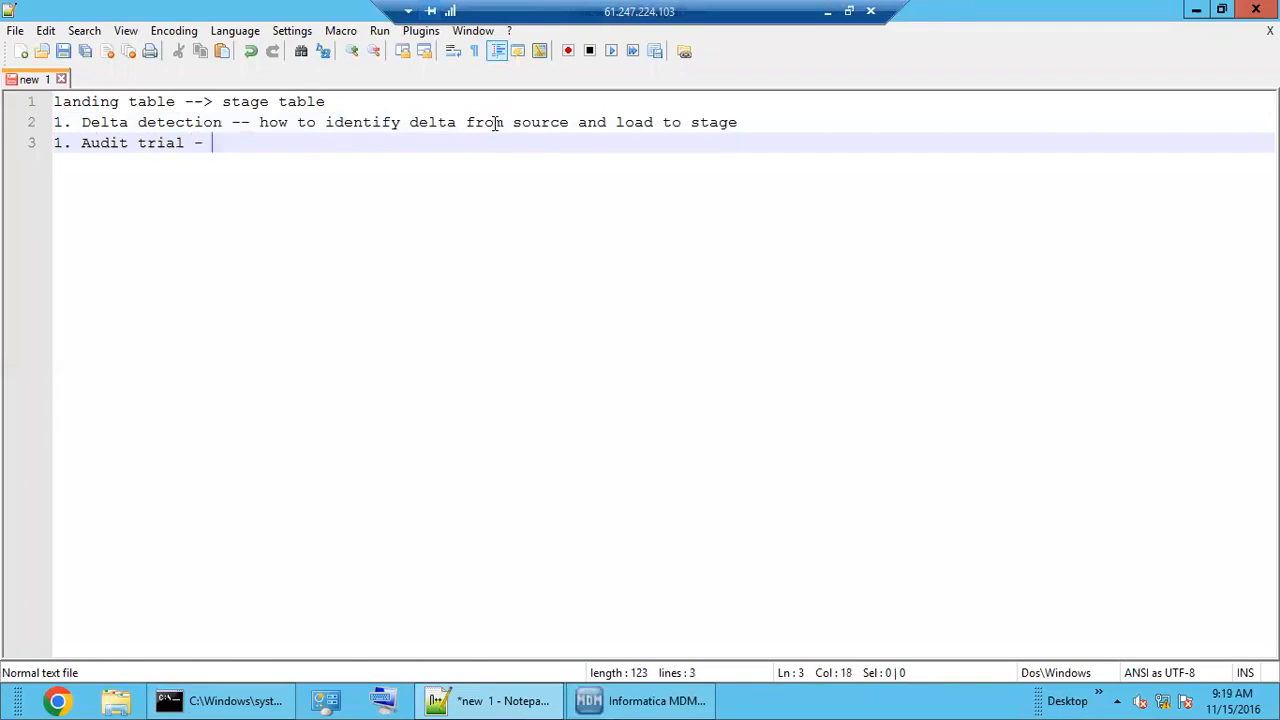
pyautogui.write(' history load fo')
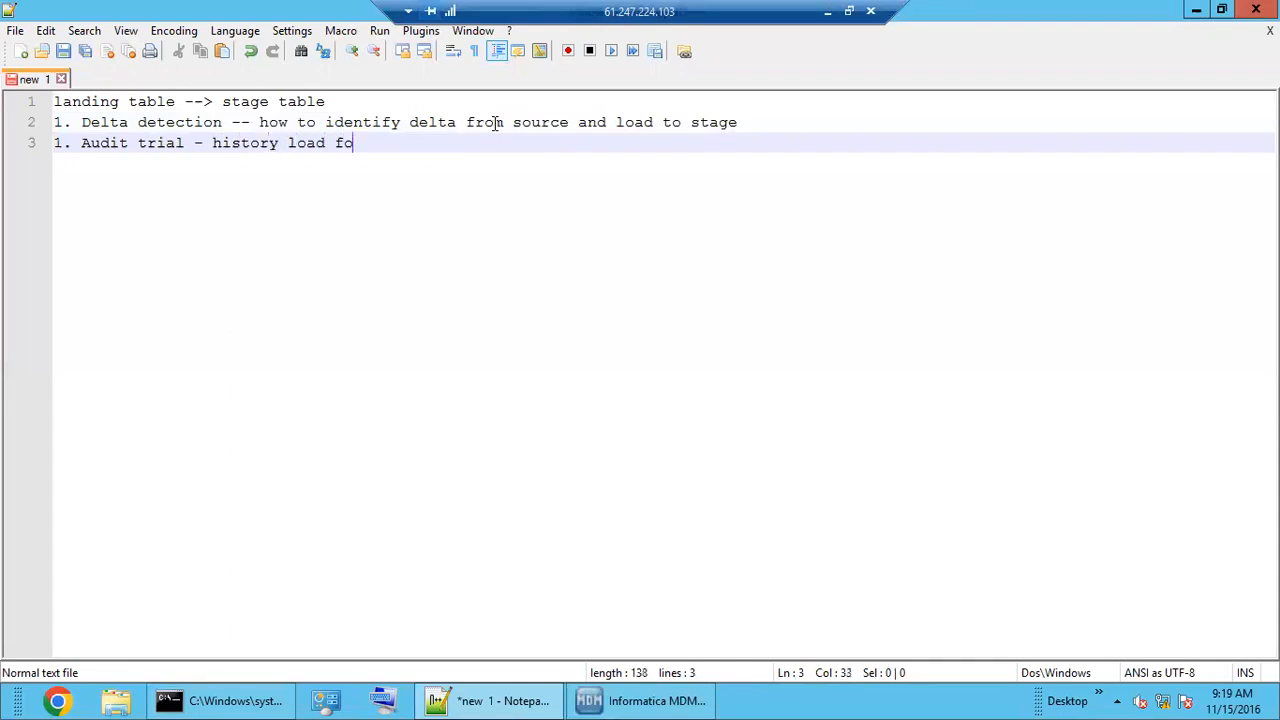
pyautogui.write('r stage')
# Step: Leave a blank line and add the note "stage -- always truncate load"
pyautogui.press('Return')
pyautogui.press('Return')
pyautogui.write('stag')
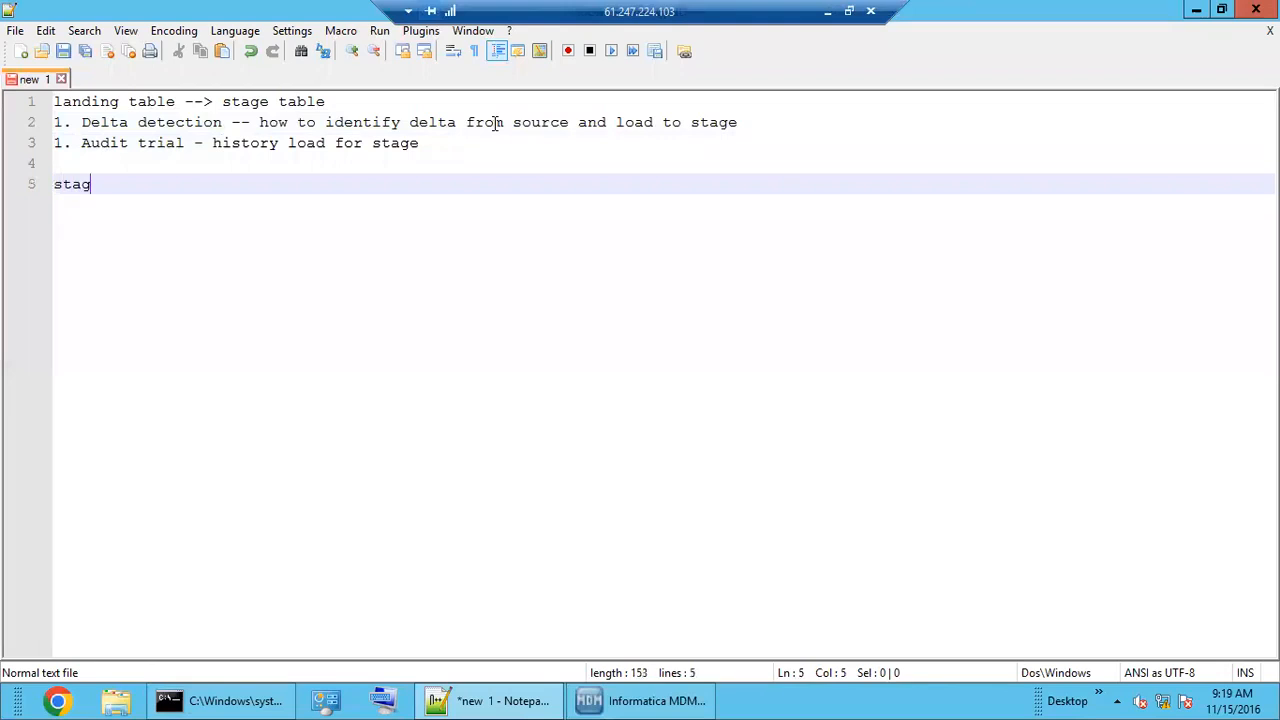
pyautogui.write('e -- al')
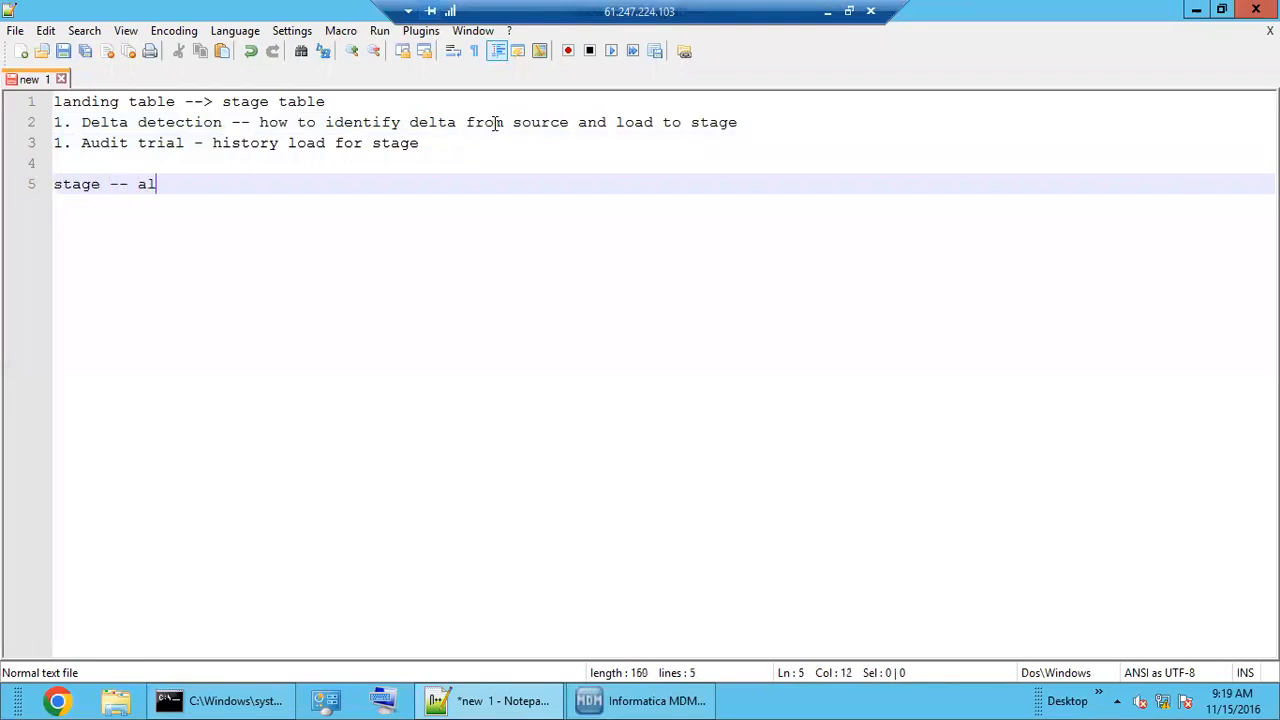
pyautogui.write('ways truncate load')
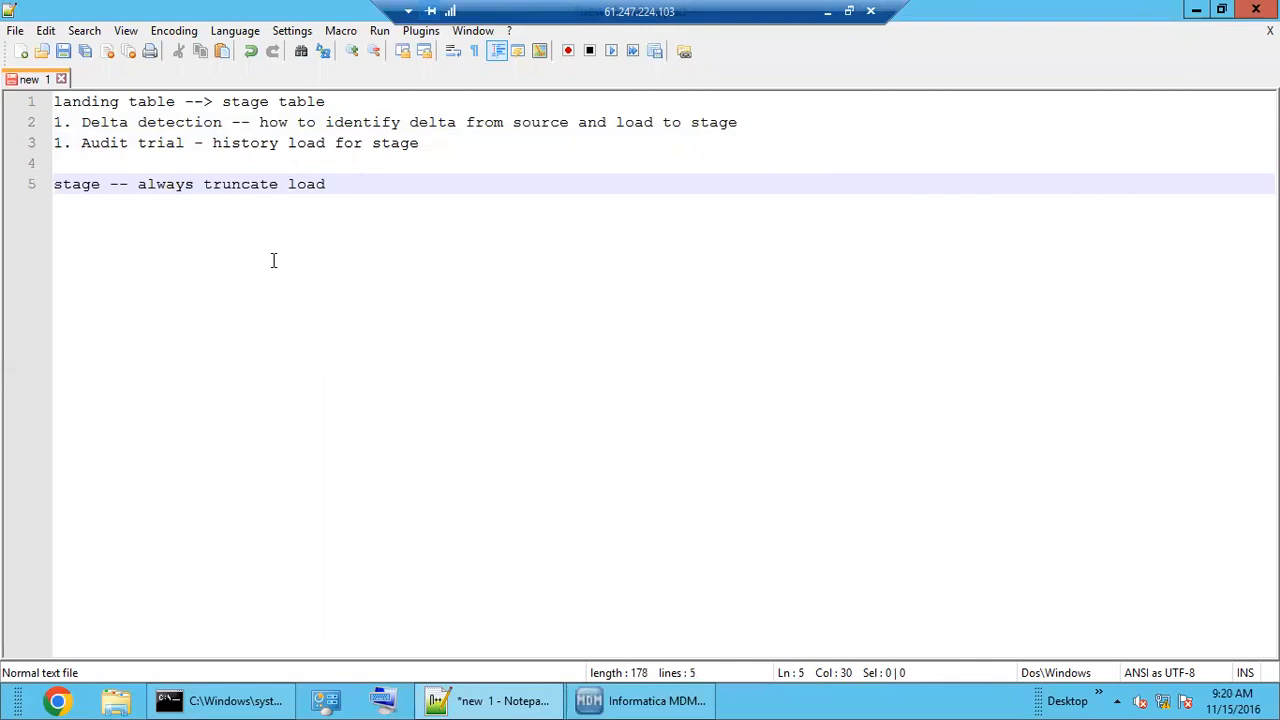
# Step: Review the notes on the truncate load, audit trial and delta detection, highlighting the key terms
pyautogui.click(166, 184)
pyautogui.moveTo(166, 184); pyautogui.dragTo(369, 185)
pyautogui.click(369, 185)
pyautogui.moveTo(366, 184); pyautogui.dragTo(206, 184)
pyautogui.doubleClick(262, 184)
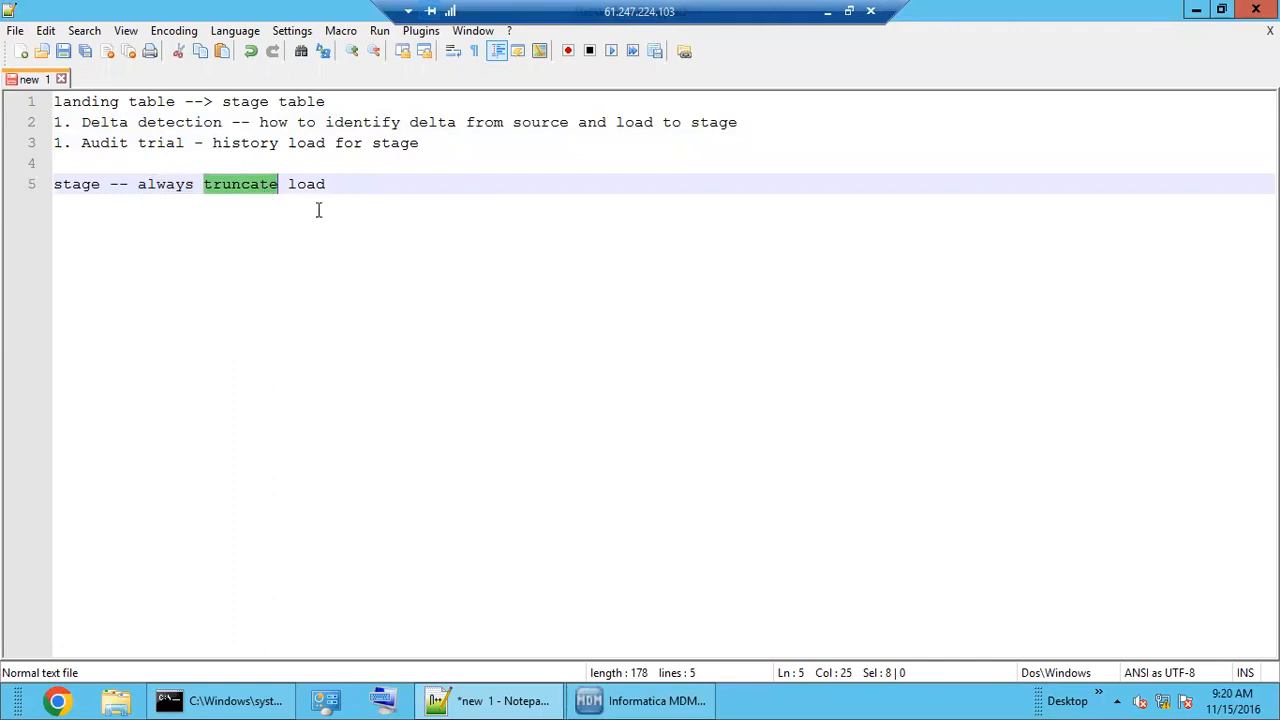
pyautogui.click(357, 190)
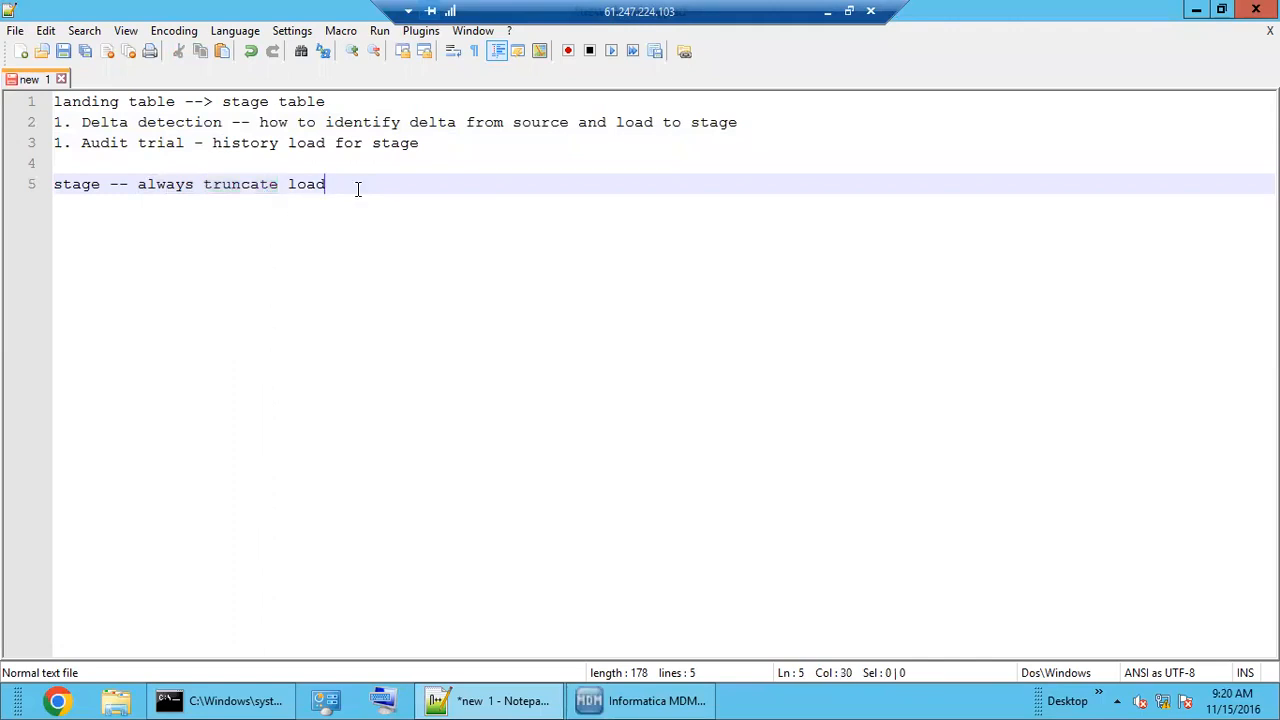
pyautogui.click(160, 166)
pyautogui.moveTo(100, 142); pyautogui.dragTo(167, 142)
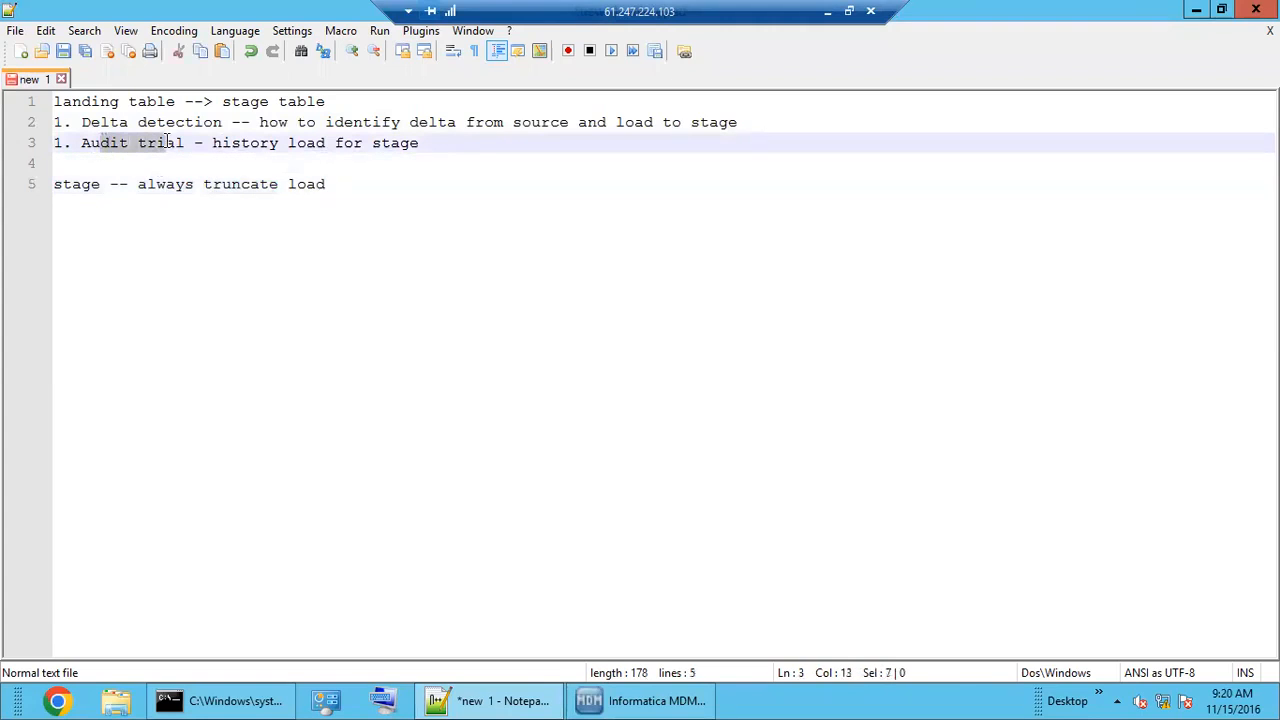
pyautogui.click(251, 142)
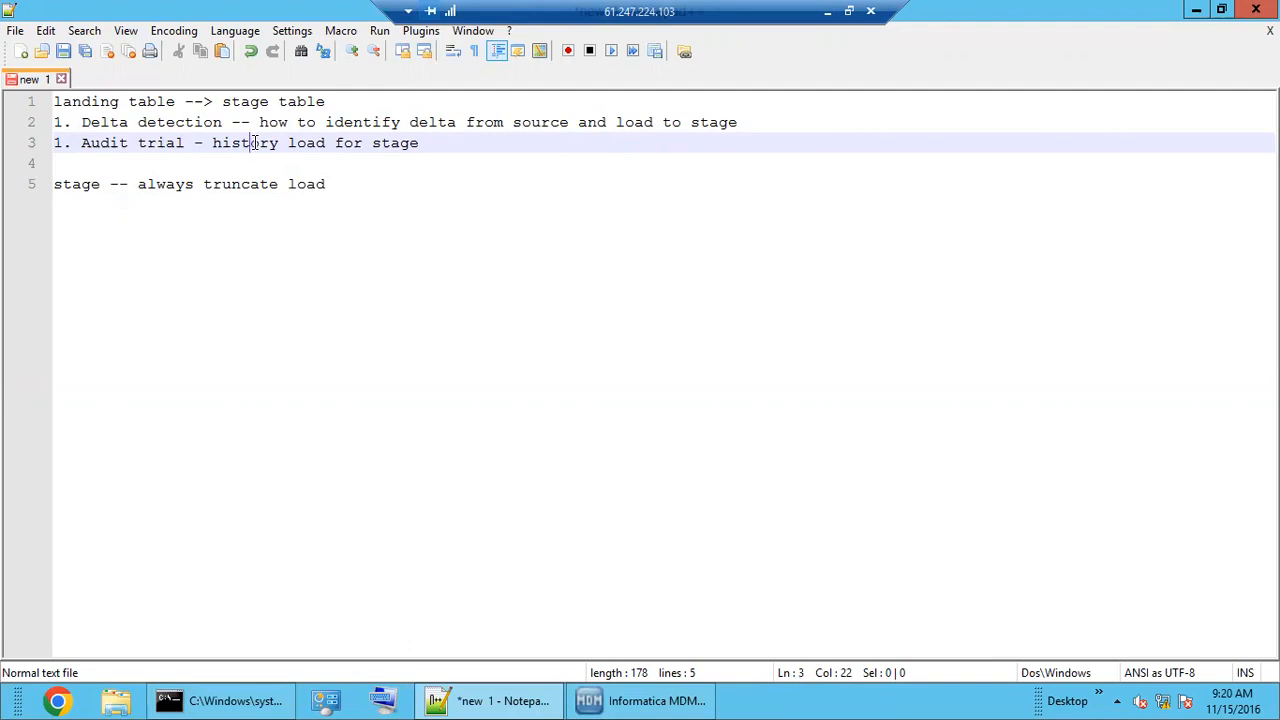
pyautogui.click(121, 123)
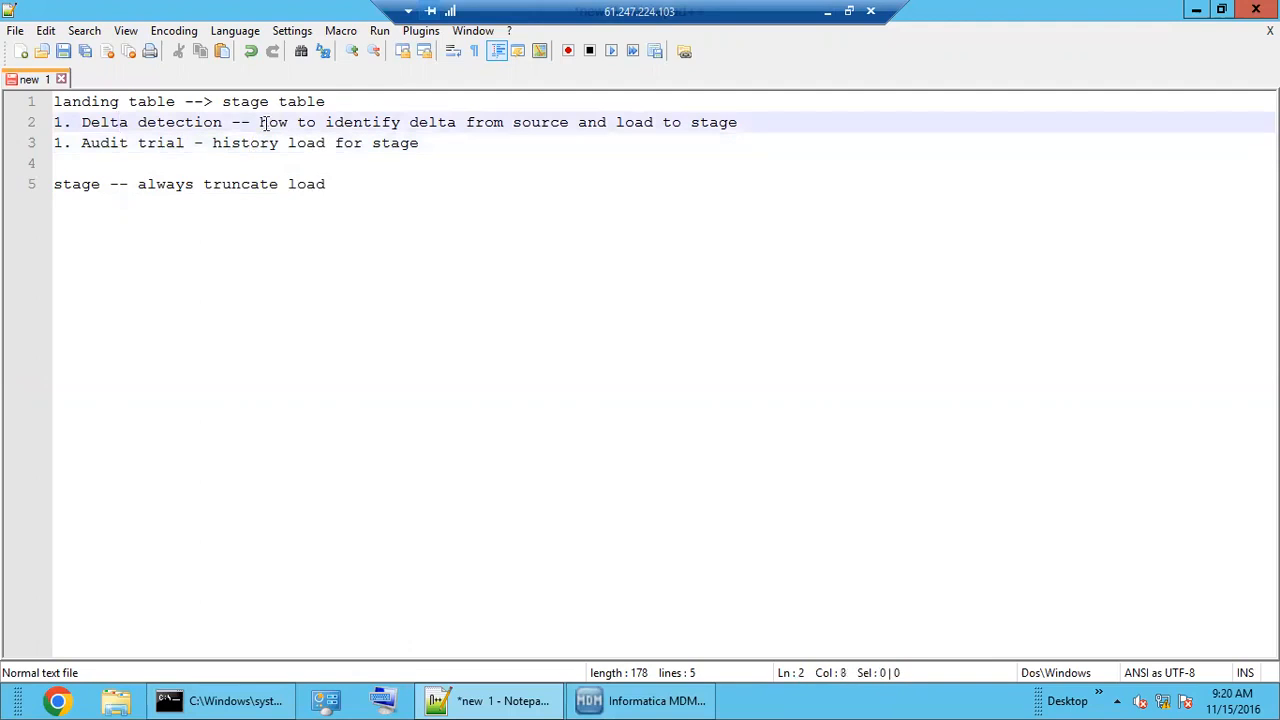
pyautogui.doubleClick(199, 122)
pyautogui.doubleClick(98, 143)
pyautogui.click(167, 143)
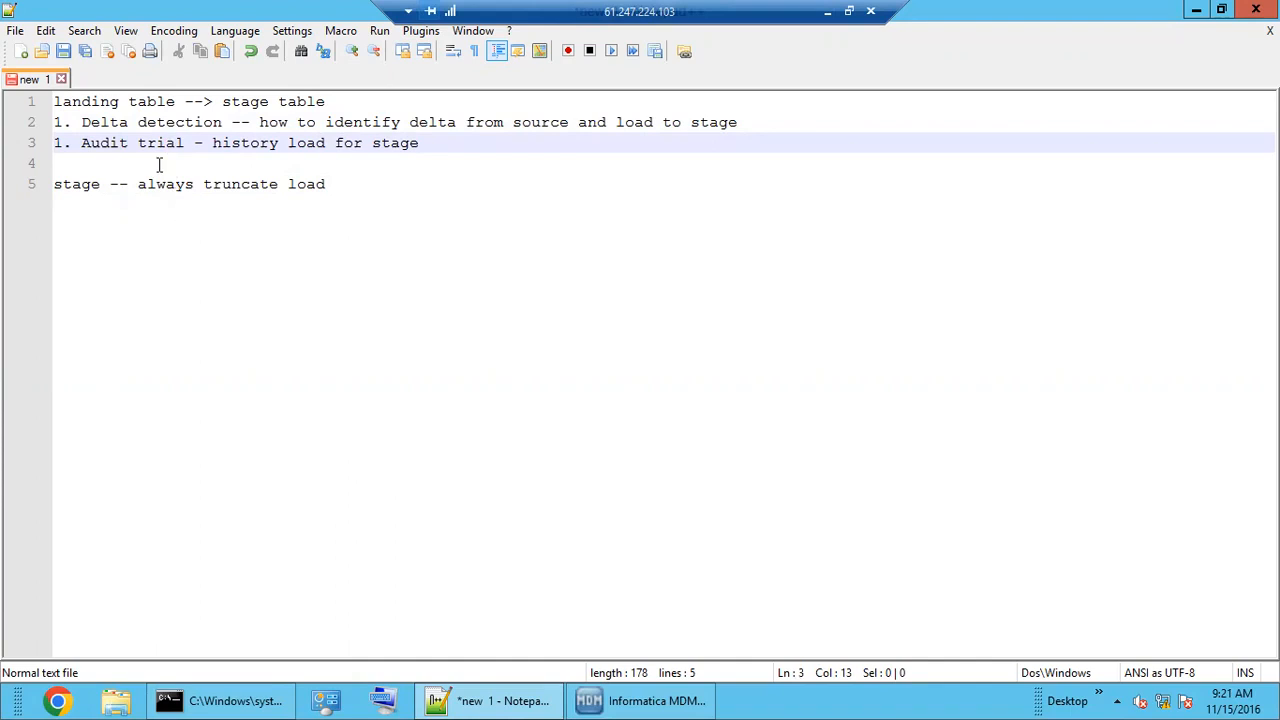
pyautogui.click(160, 164)
pyautogui.click(160, 184)
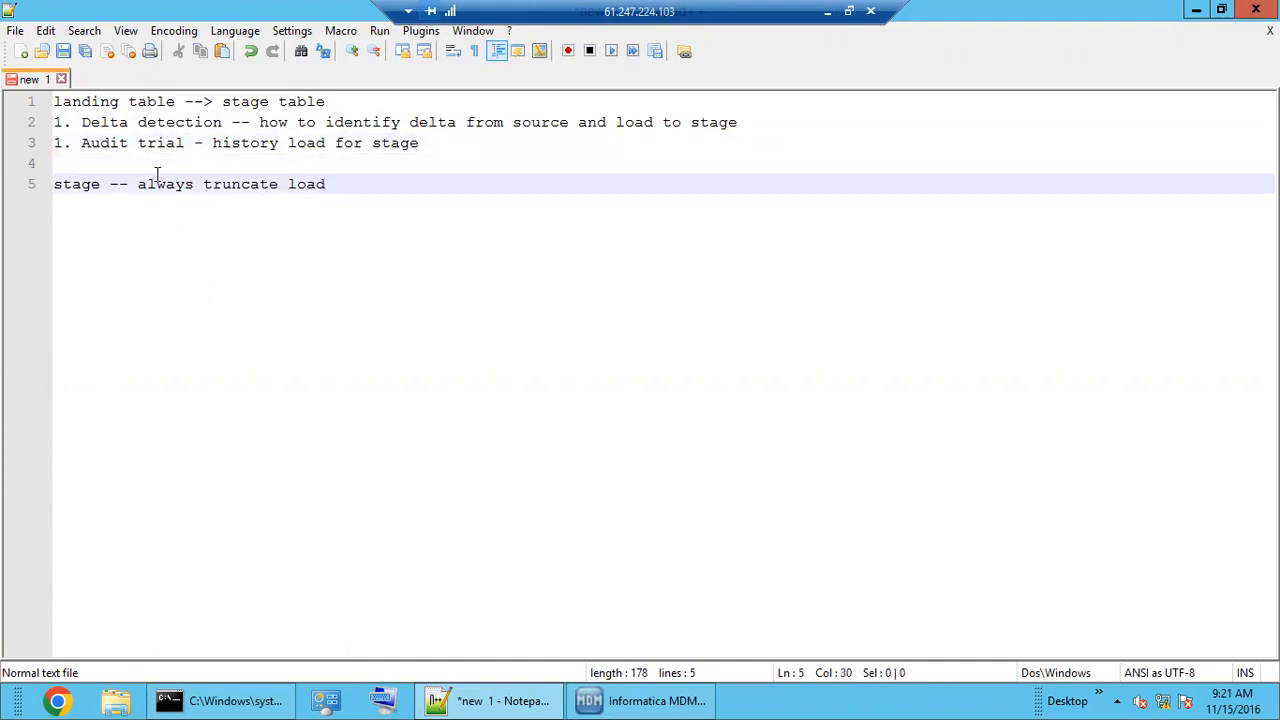
pyautogui.moveTo(101, 122); pyautogui.dragTo(205, 122)
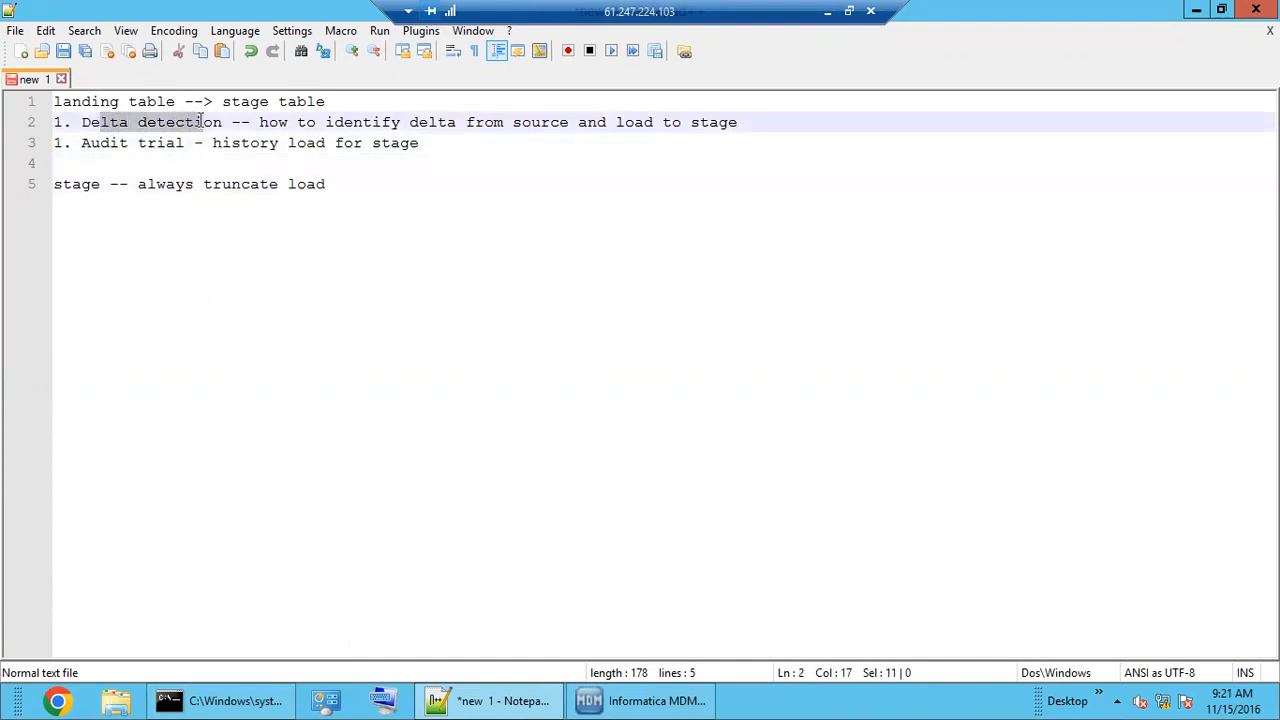
pyautogui.click(240, 122)
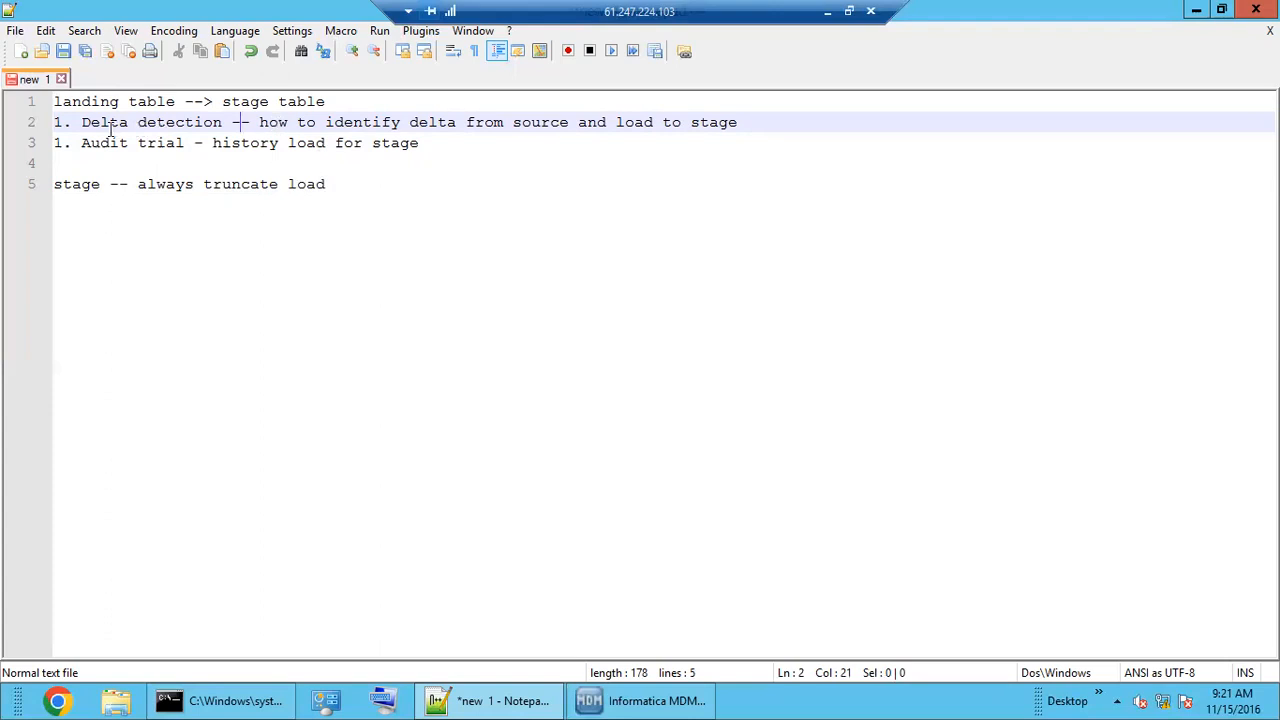
pyautogui.moveTo(111, 125); pyautogui.dragTo(158, 122)
pyautogui.click(186, 121)
pyautogui.doubleClick(186, 121)
# Step: Switch to the Informatica MDM Hub Console and open the Schema tool
pyautogui.click(620, 699)
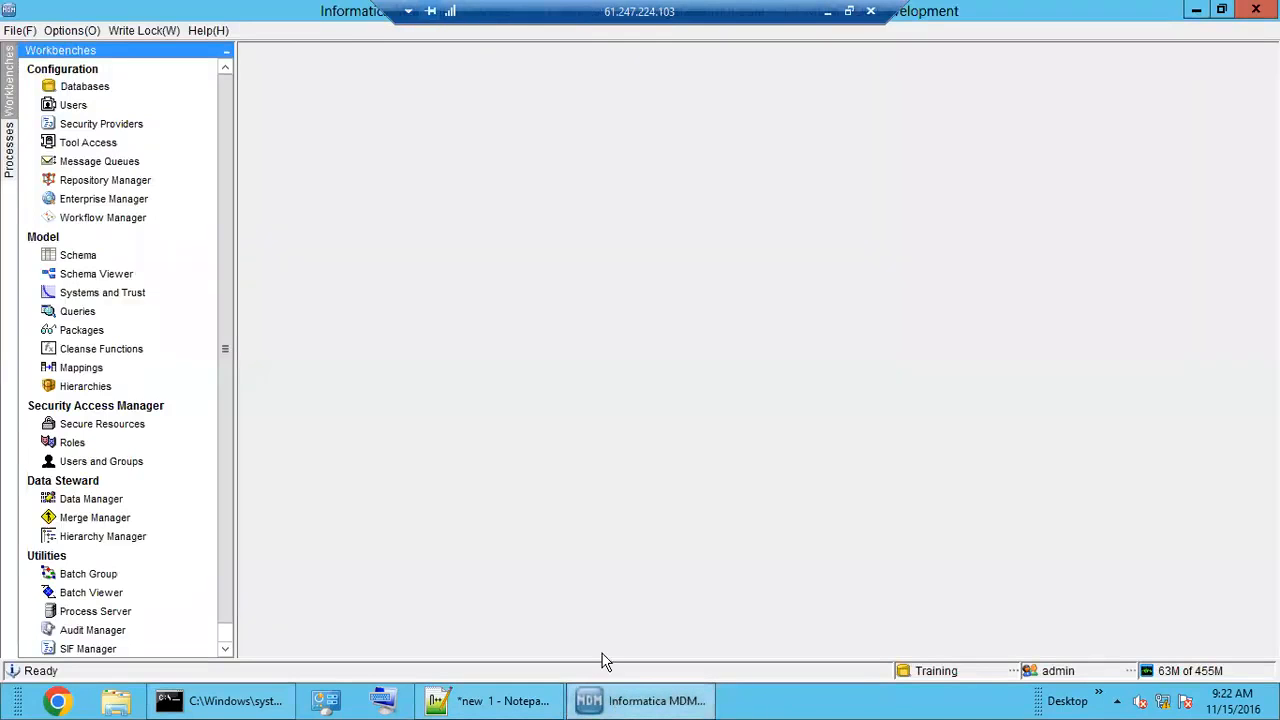
pyautogui.click(75, 255)
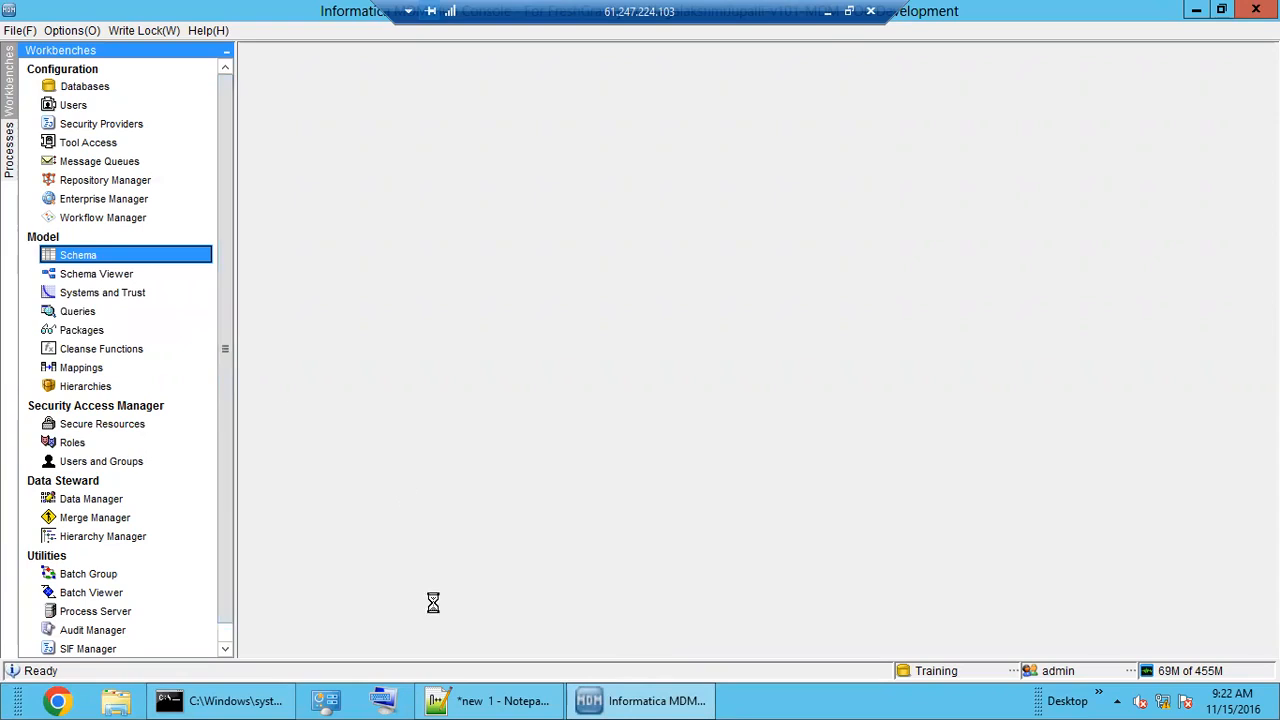
# Step: Review the delta detection and audit trial lines in Notepad++ and return to the Informatica MDM Hub Console
pyautogui.click(470, 703)
pyautogui.click(360, 160)
pyautogui.moveTo(429, 143); pyautogui.dragTo(38, 122)
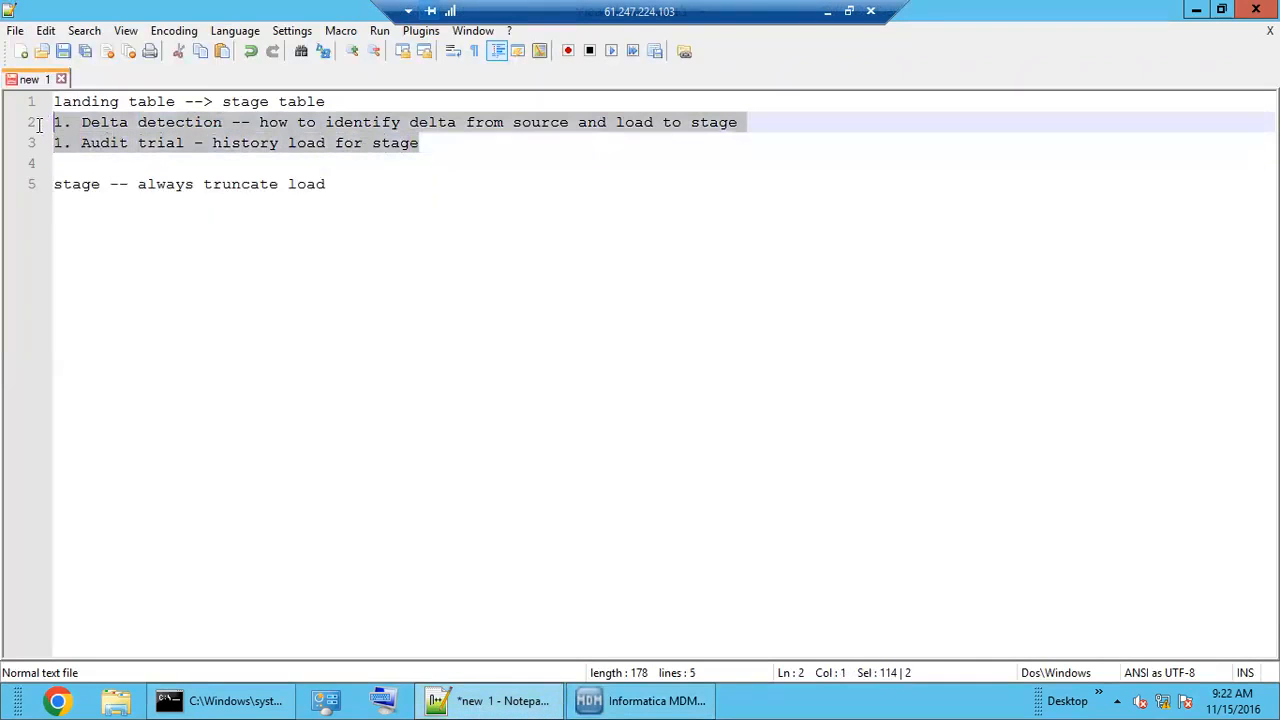
pyautogui.click(168, 160)
pyautogui.click(605, 705)
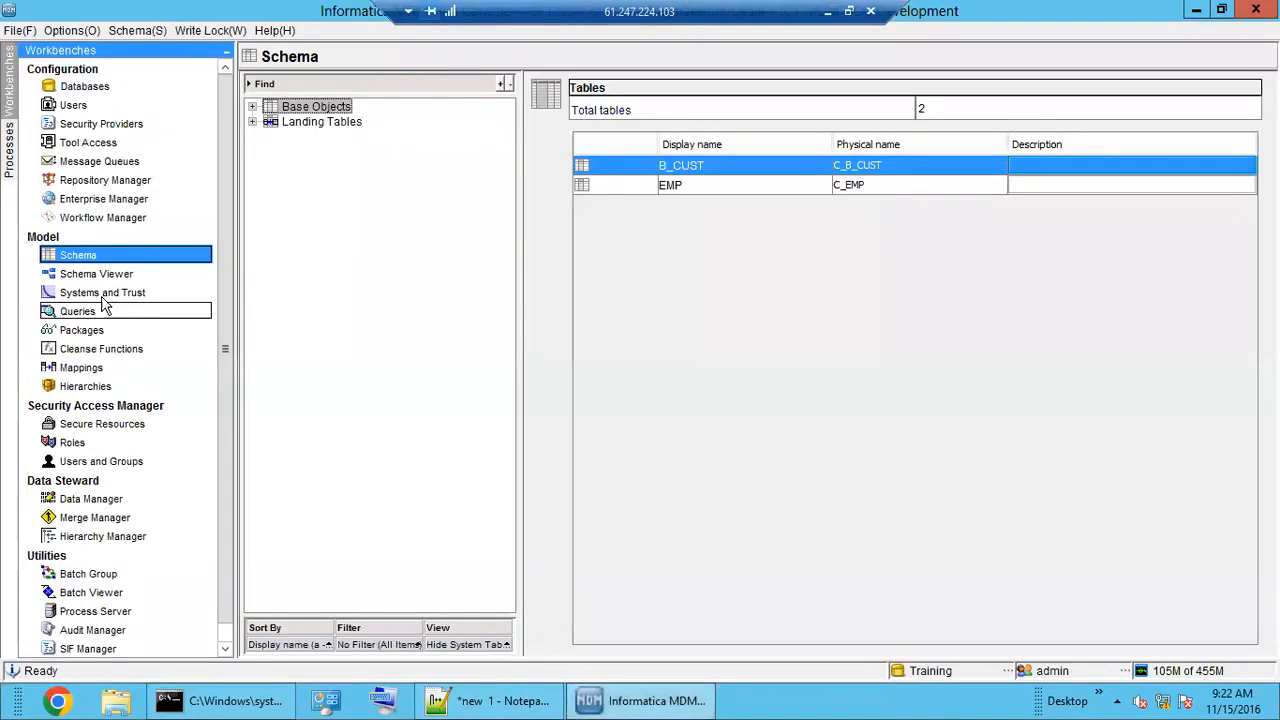
pyautogui.click(480, 705)
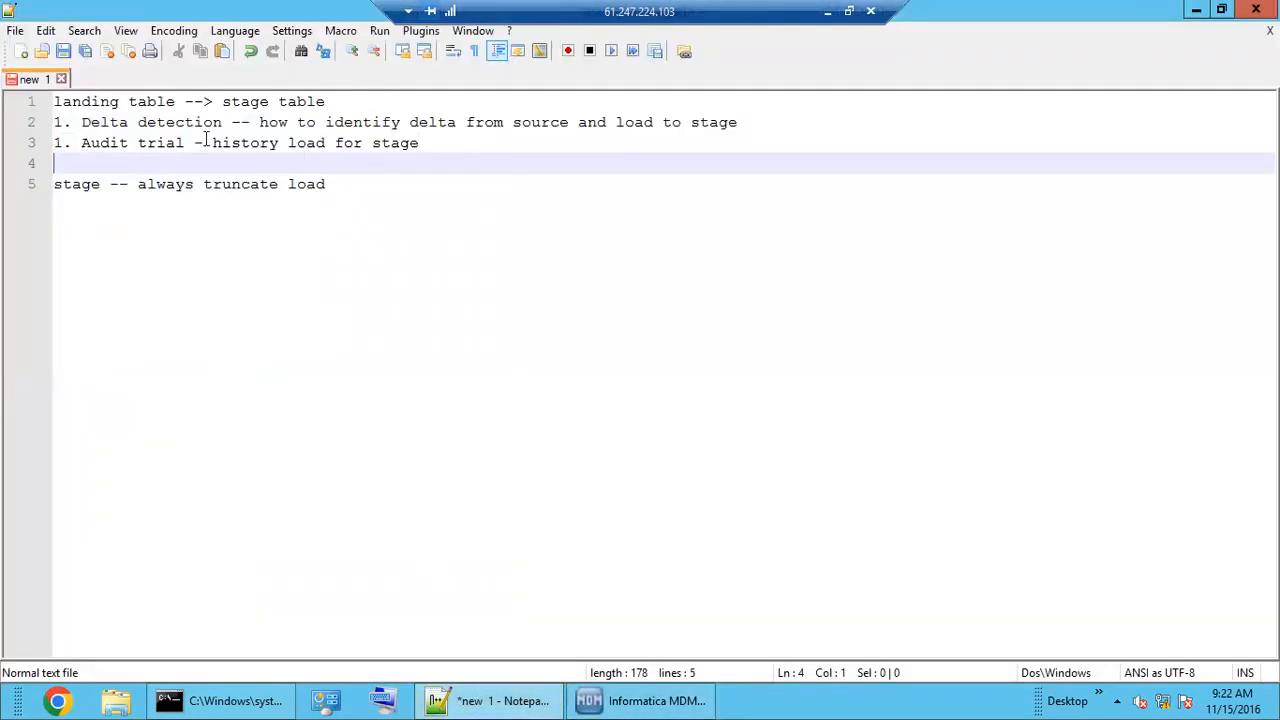
pyautogui.keyDown('shift'); pyautogui.click(152, 122); pyautogui.keyUp('shift')
pyautogui.click(672, 705)
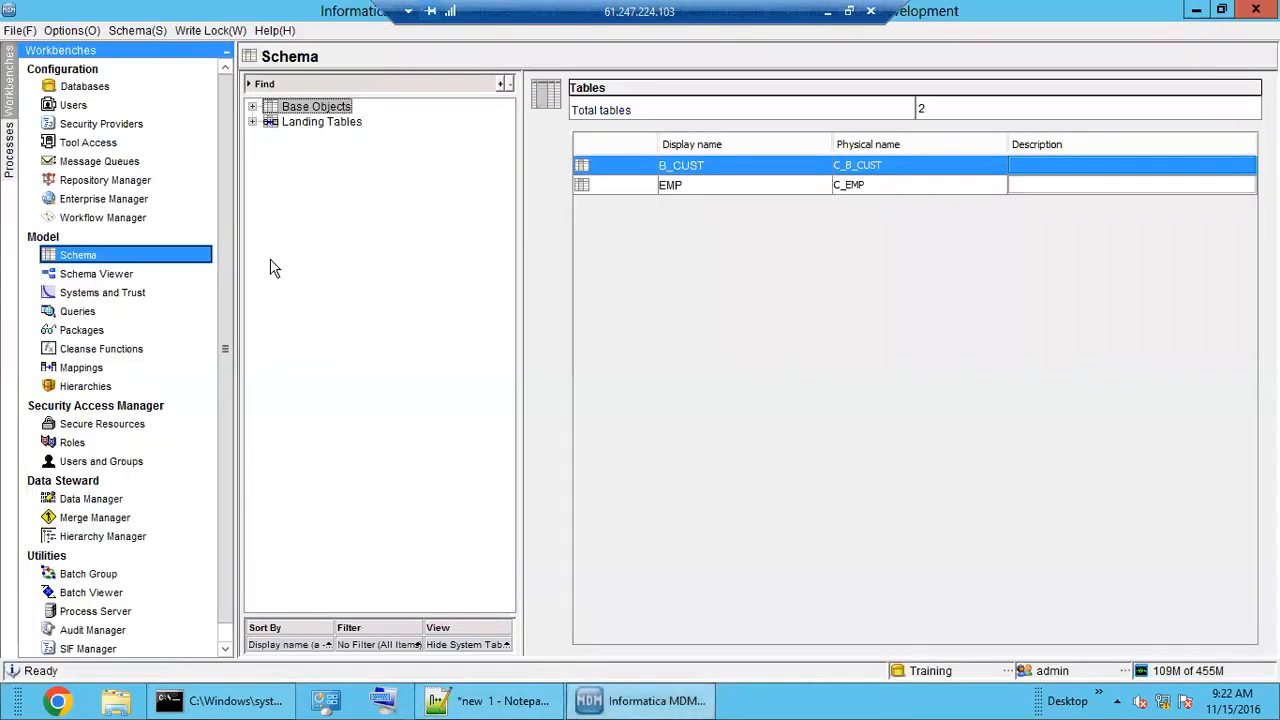
# Step: Expand the B_CUST base object down to the raw table of its S_CRM_CUST staging table
pyautogui.doubleClick(278, 112)
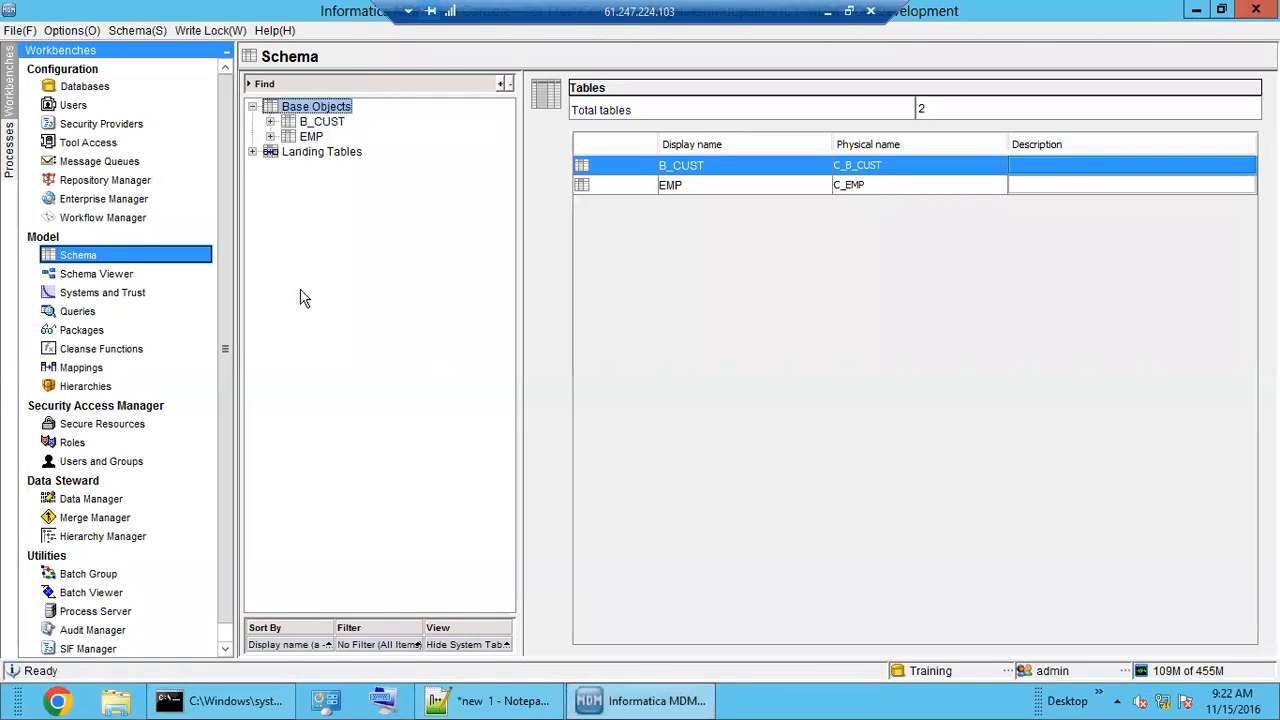
pyautogui.click(312, 122)
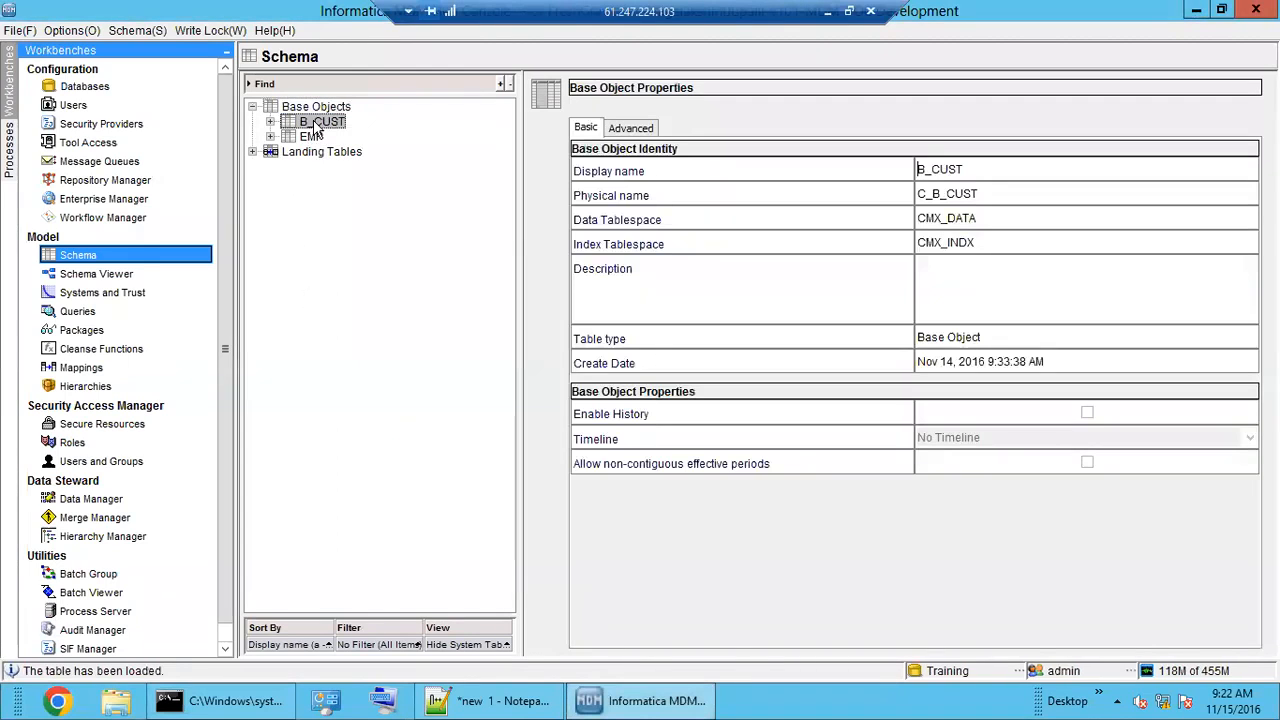
pyautogui.doubleClick(305, 125)
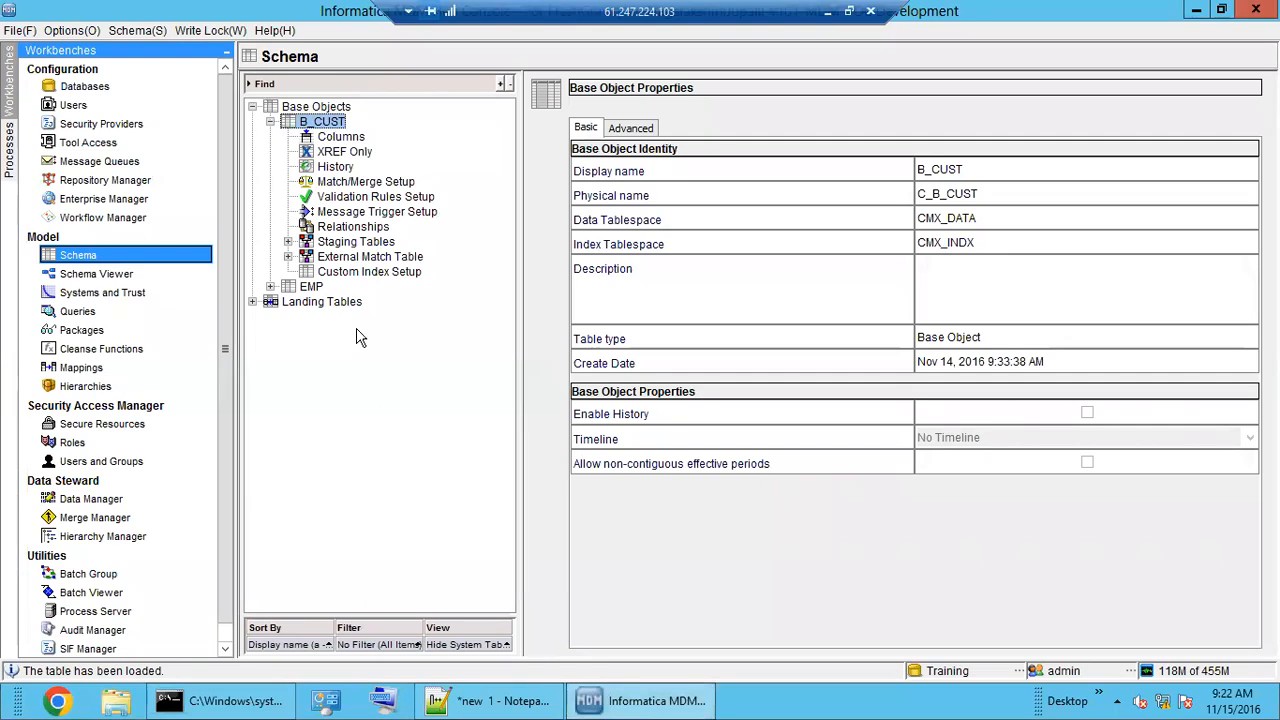
pyautogui.doubleClick(347, 243)
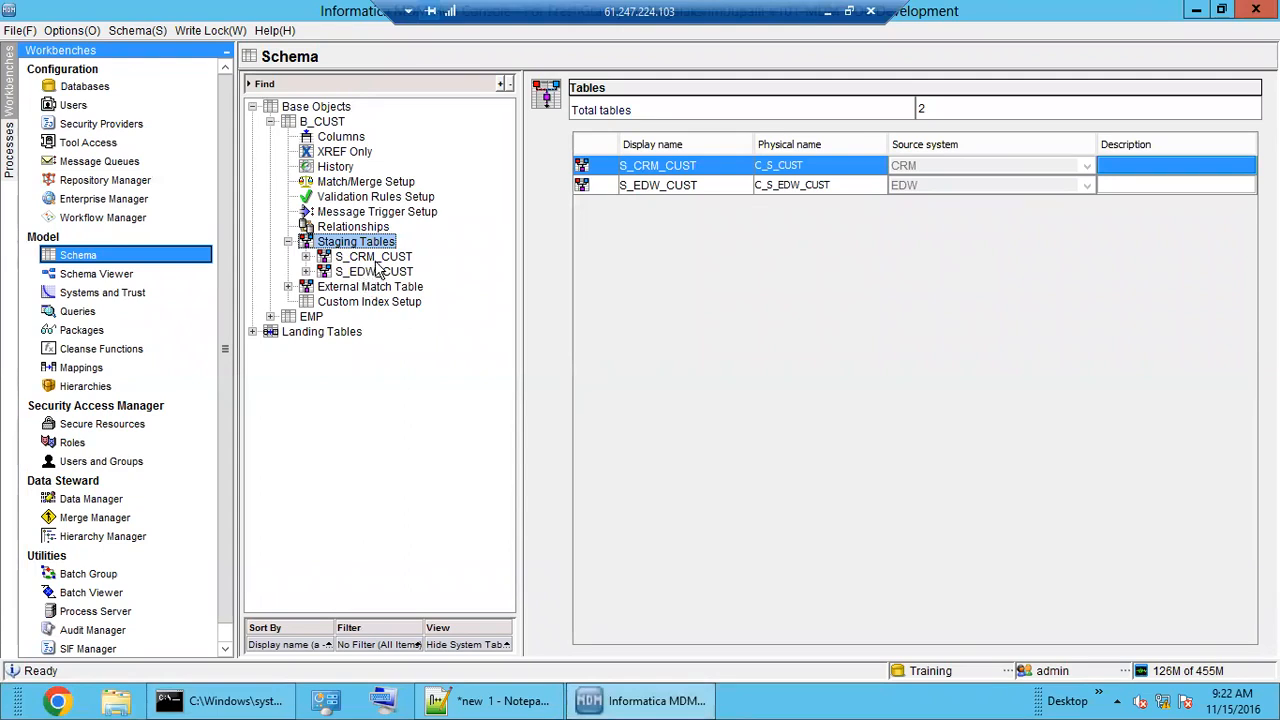
pyautogui.doubleClick(374, 257)
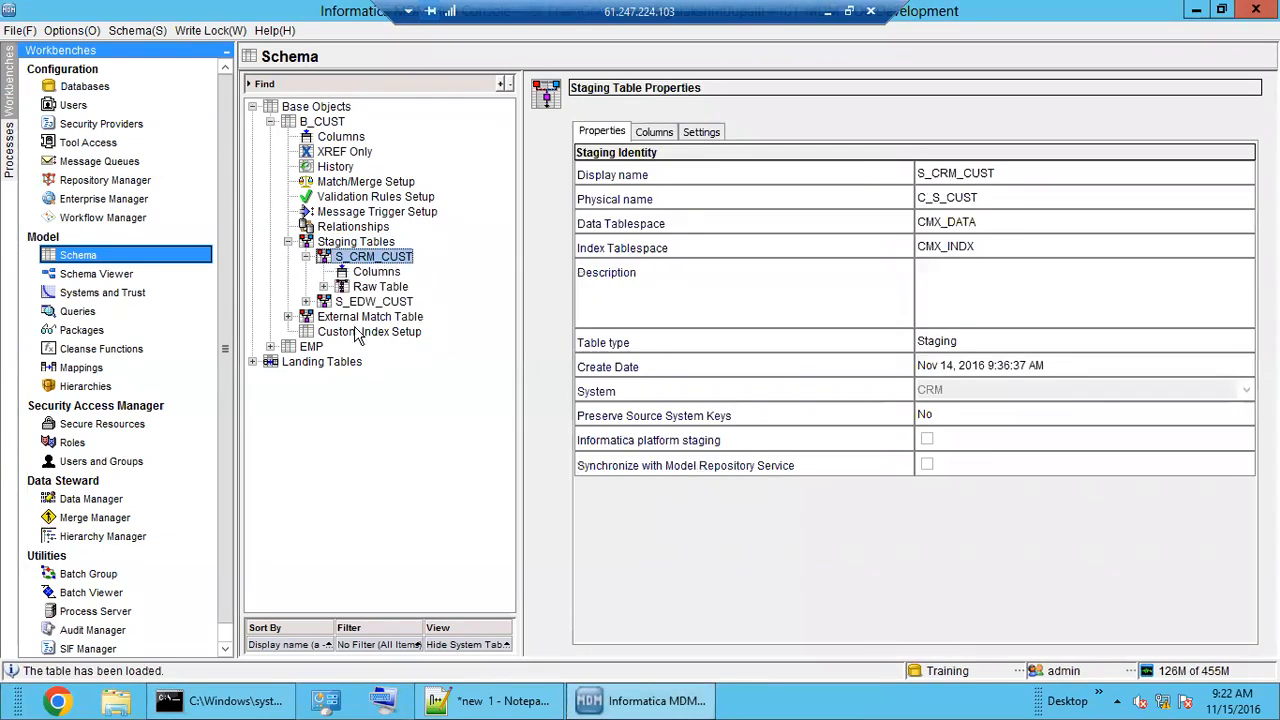
pyautogui.doubleClick(360, 288)
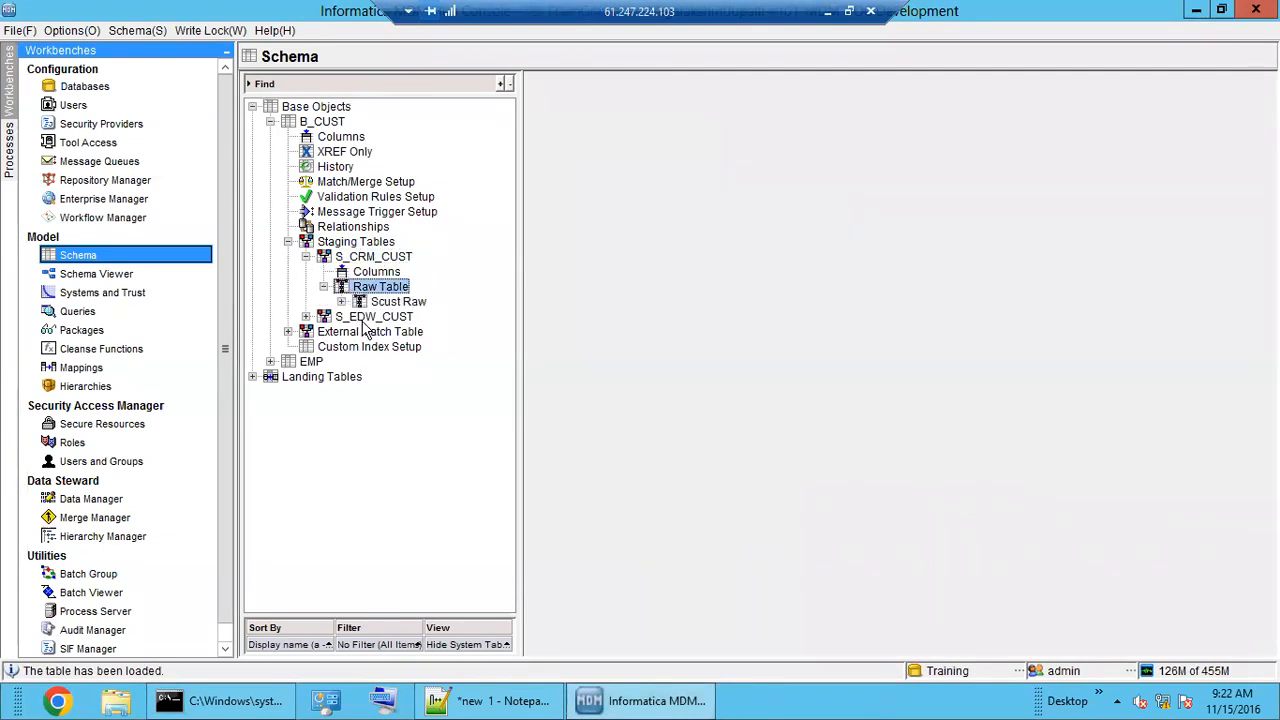
# Step: Collapse S_CRM_CUST and review its staging table properties, columns, and audit trail and delta detection settings
pyautogui.click(324, 287)
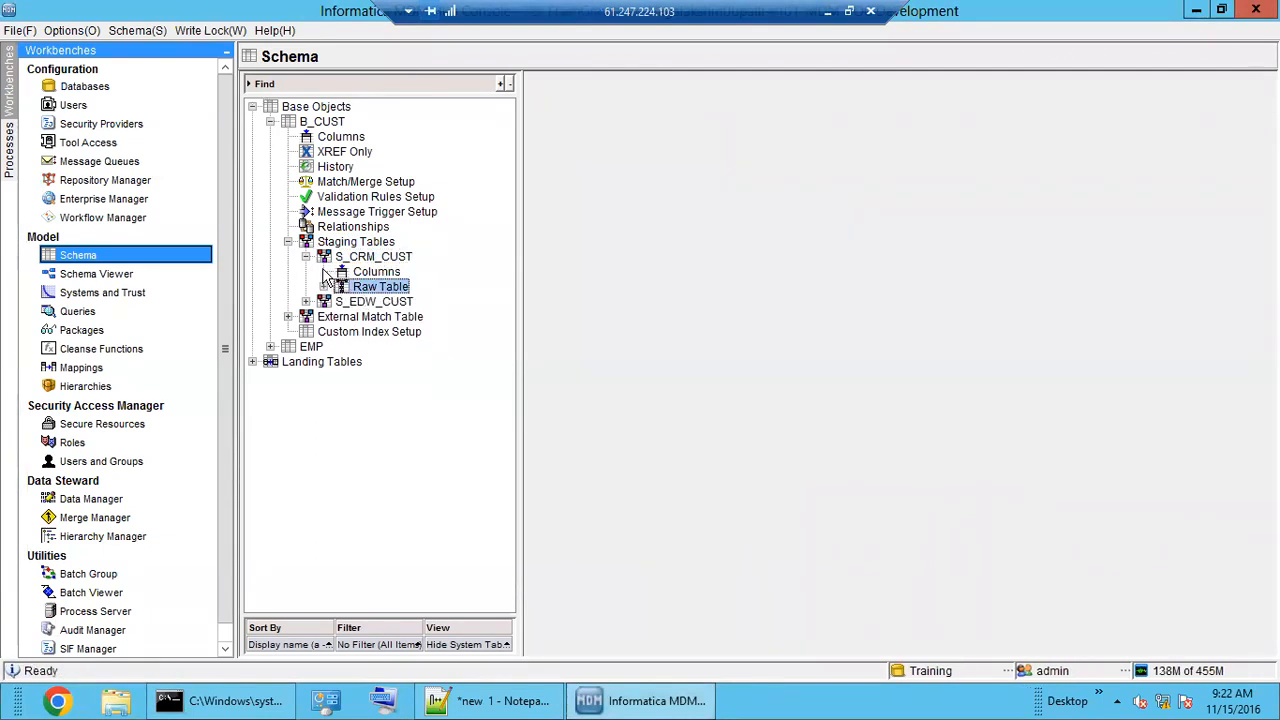
pyautogui.click(306, 257)
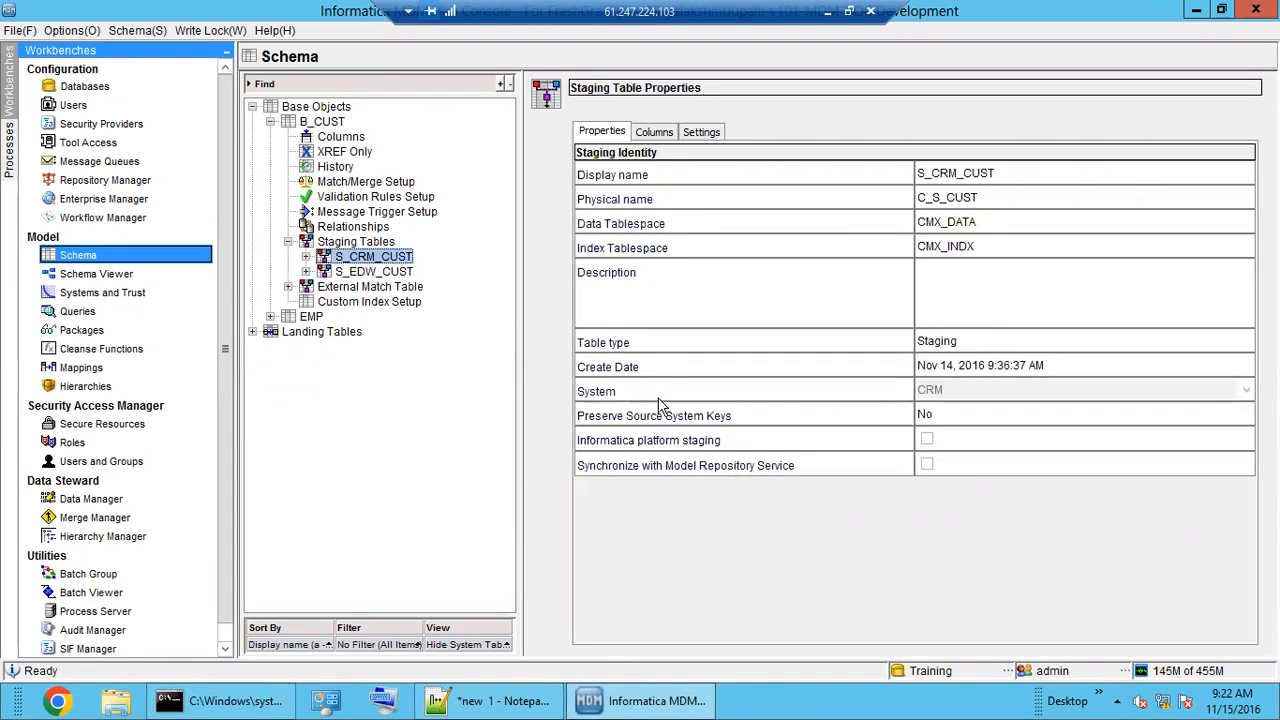
pyautogui.click(655, 132)
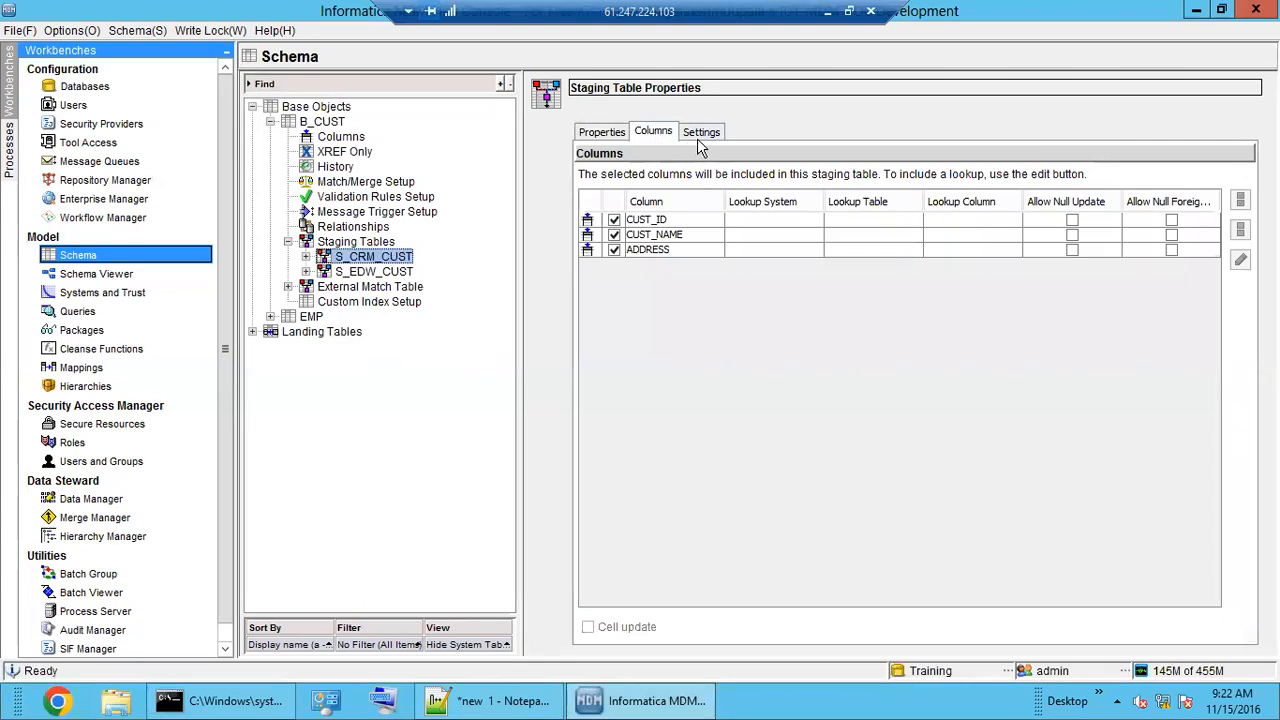
pyautogui.click(699, 132)
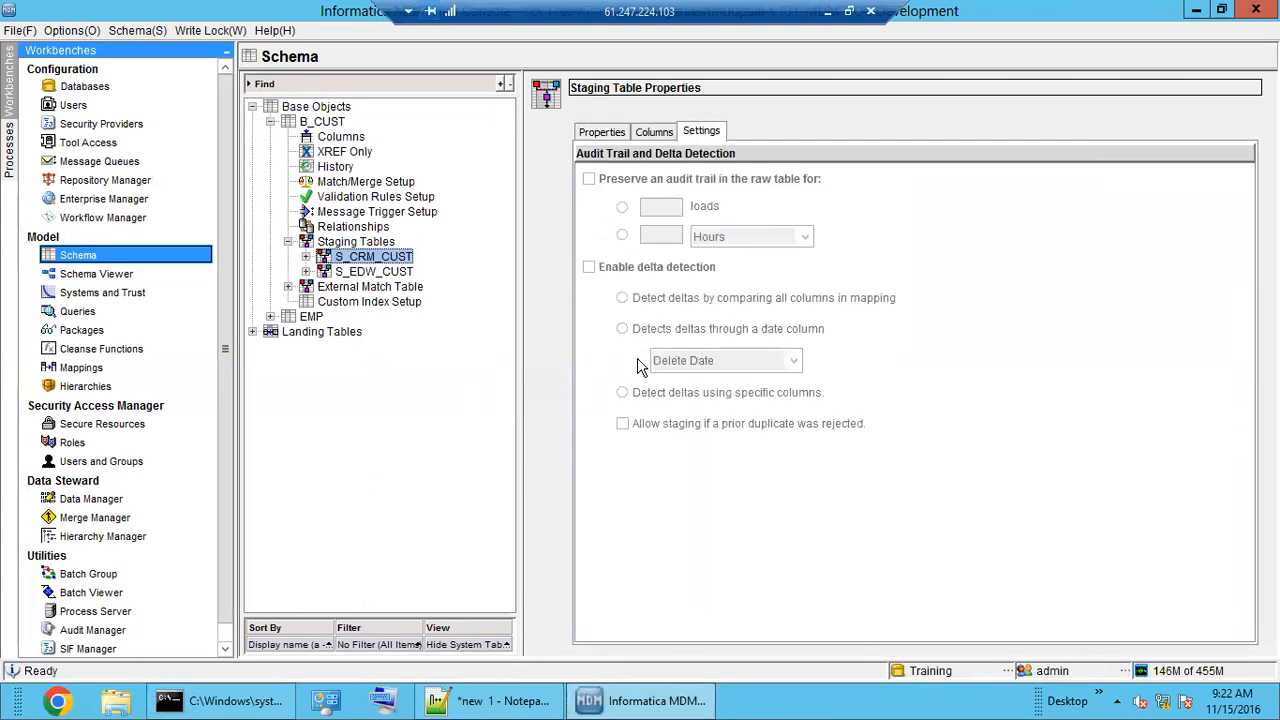
pyautogui.click(380, 272)
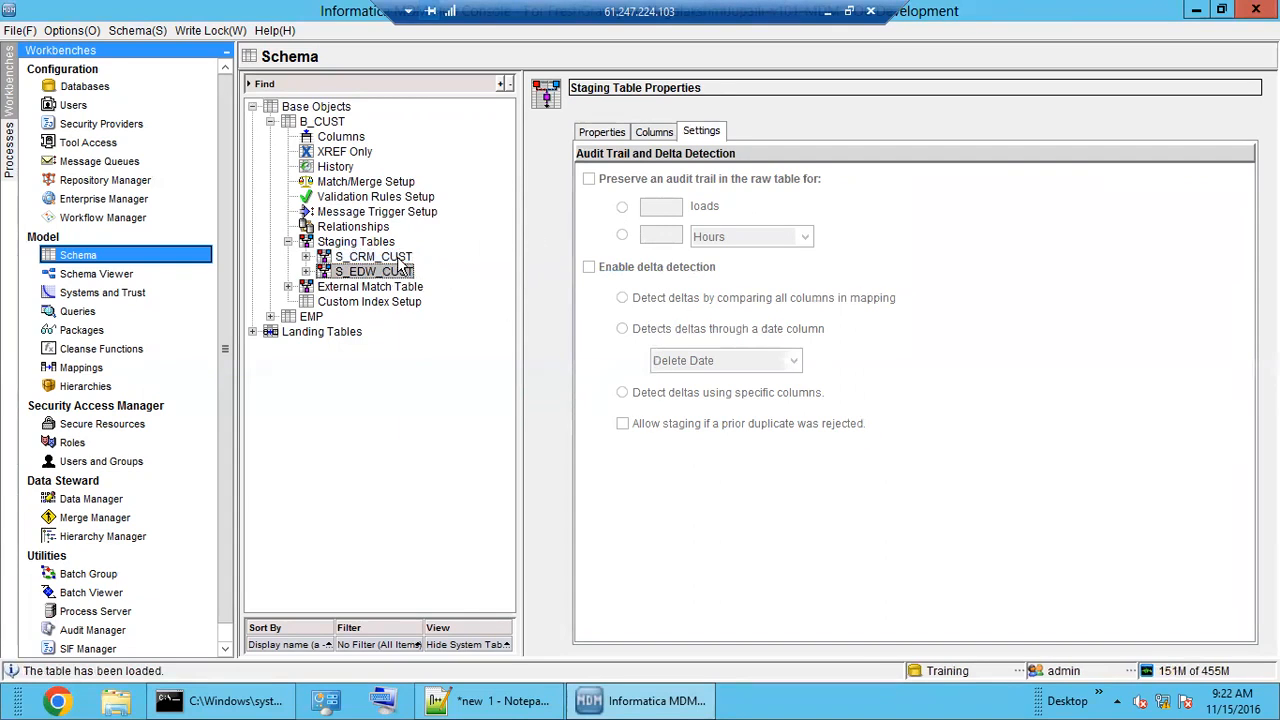
pyautogui.click(399, 258)
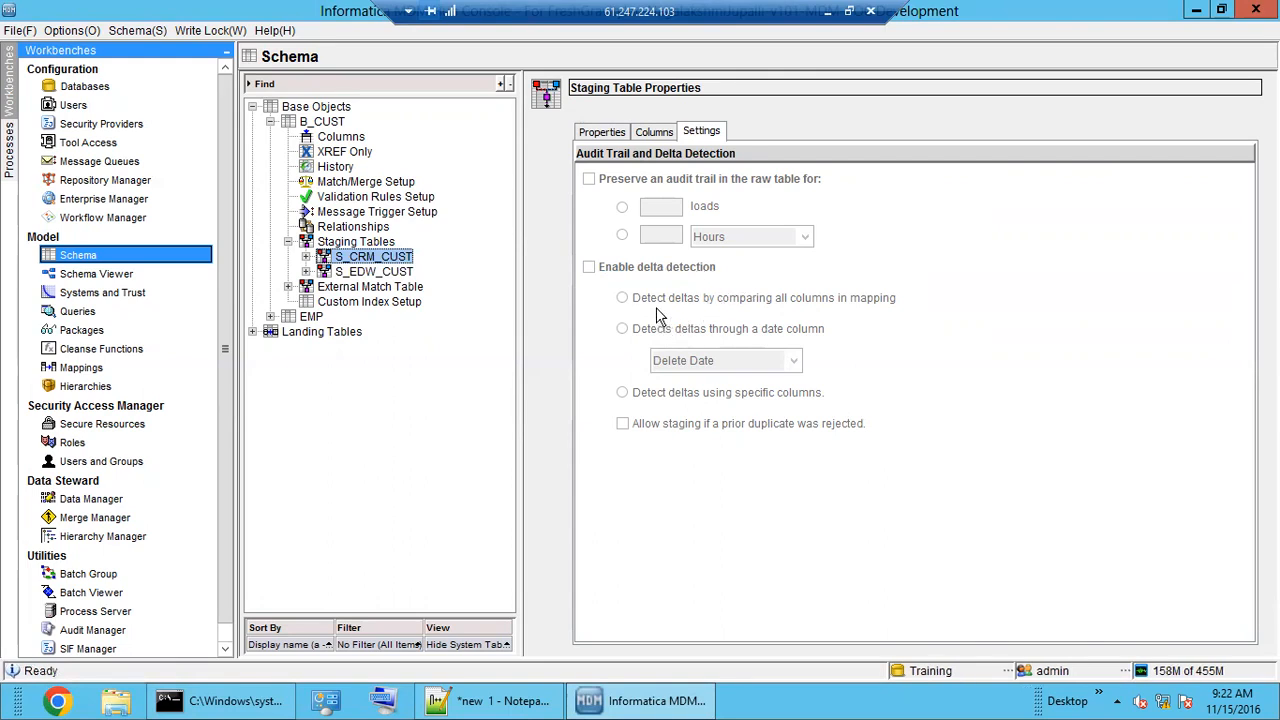
# Step: Acquire the schema write lock and reopen the S_CRM_CUST staging table under B_CUST for editing its settings
pyautogui.click(222, 30)
pyautogui.click(220, 52)
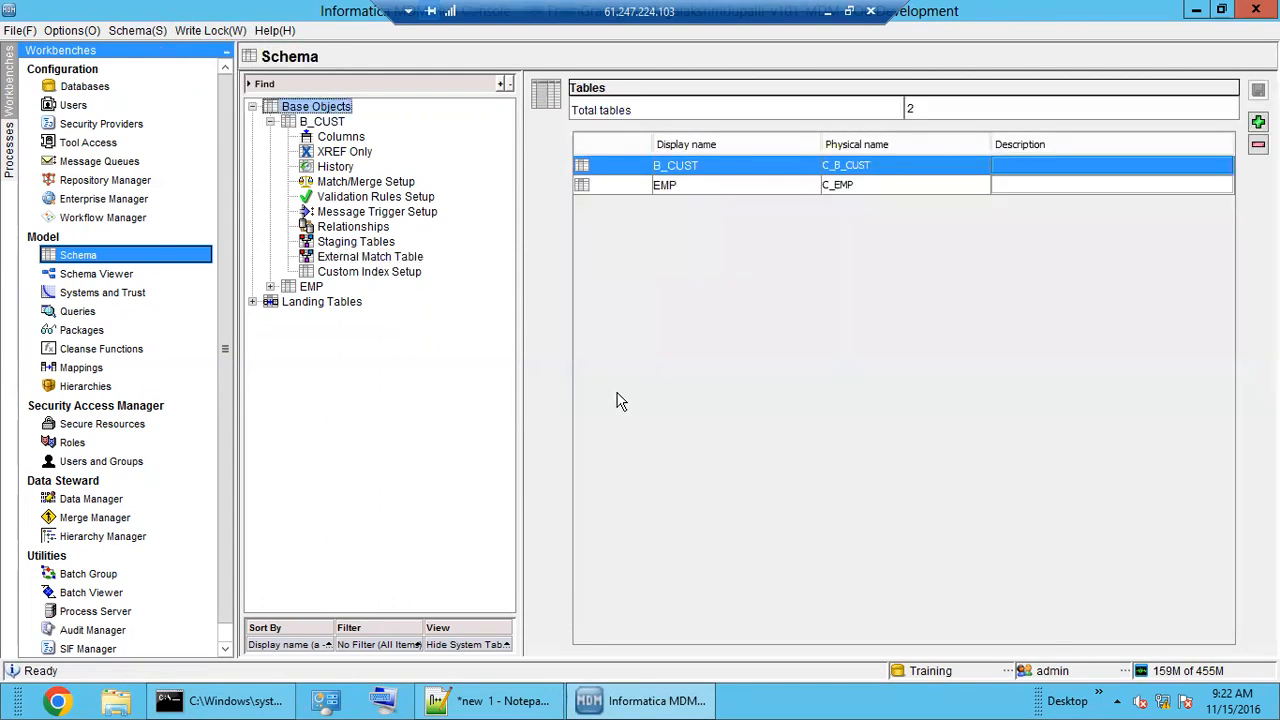
pyautogui.doubleClick(323, 246)
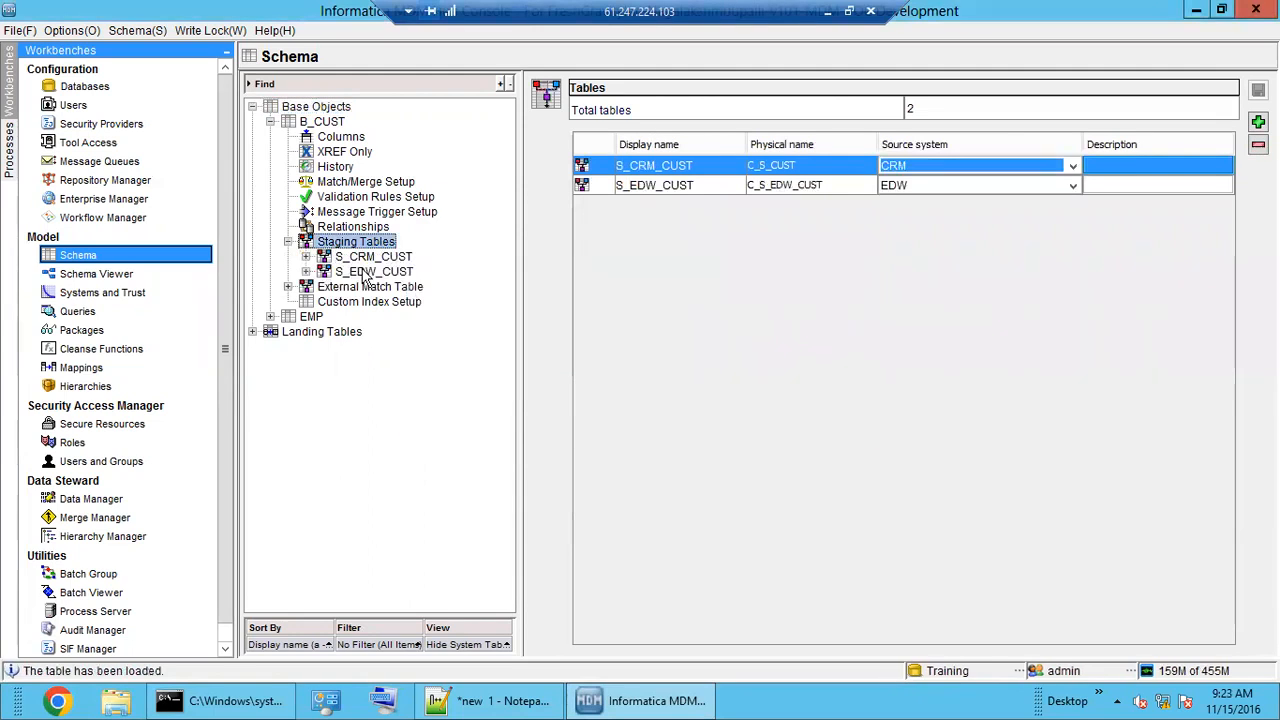
pyautogui.click(374, 257)
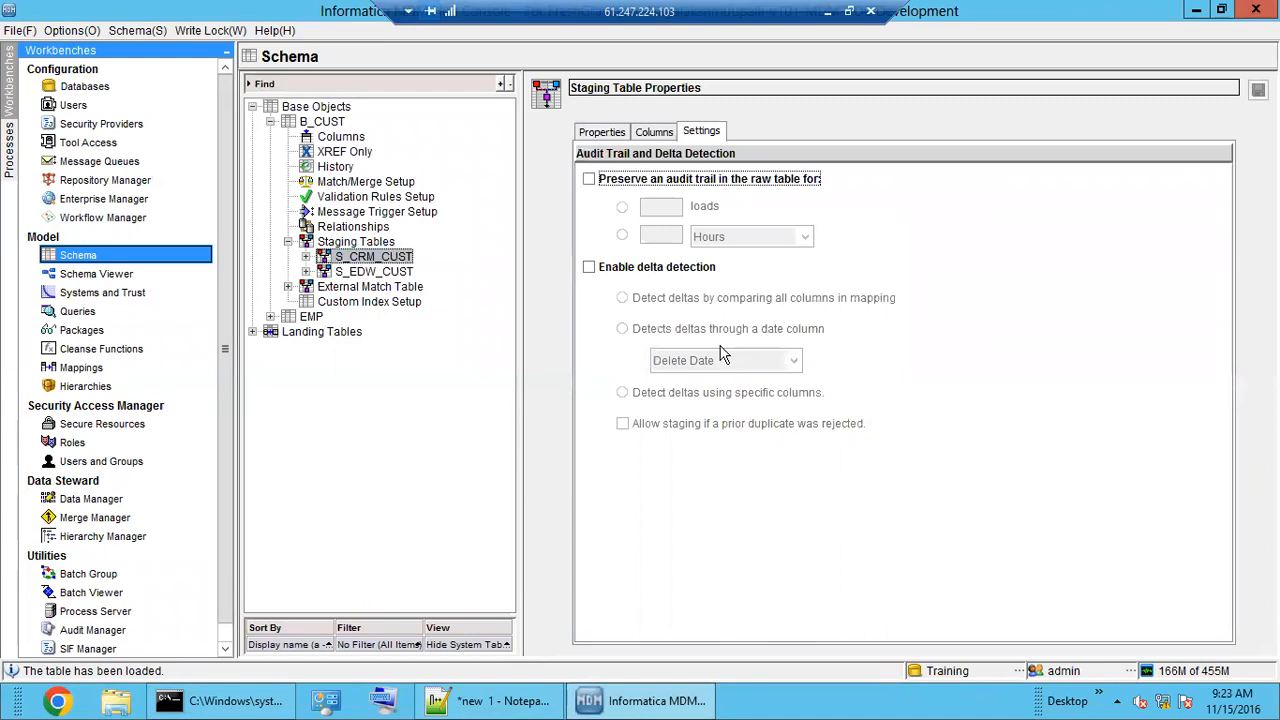
# Step: Enable delta detection for S_CRM_CUST through a date column, choosing Last Update Date
pyautogui.click(589, 267)
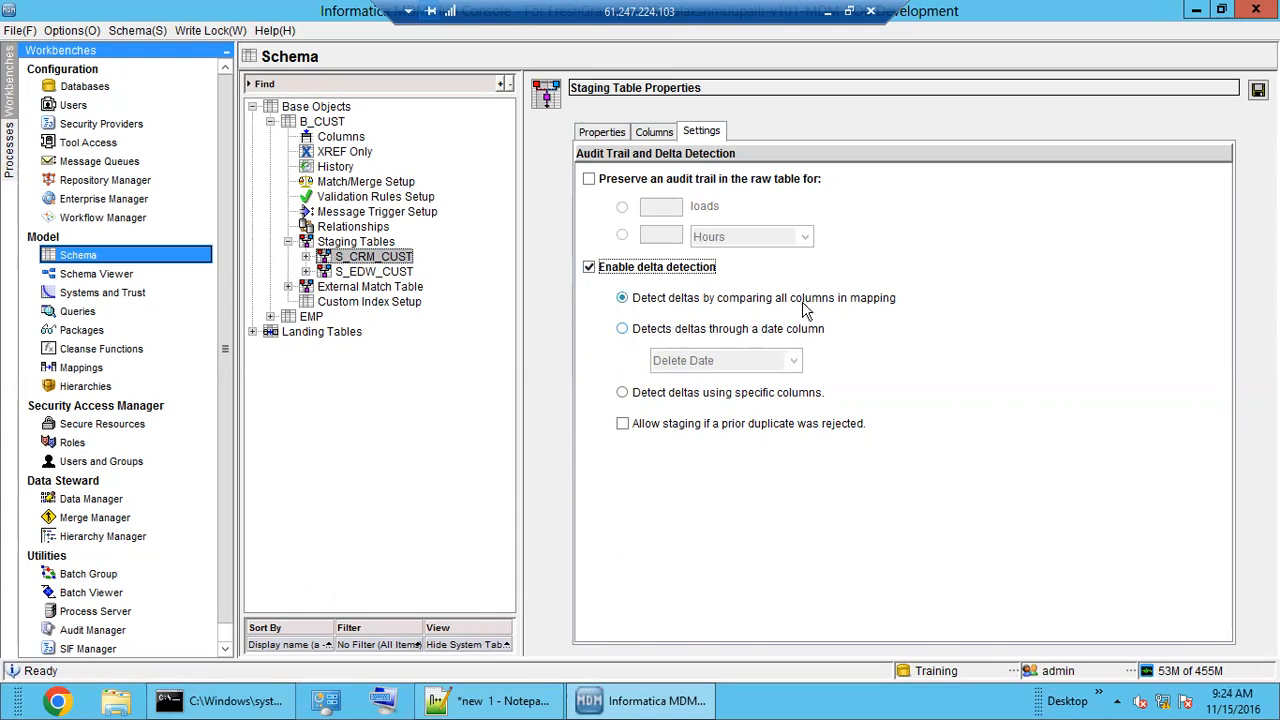
pyautogui.click(650, 330)
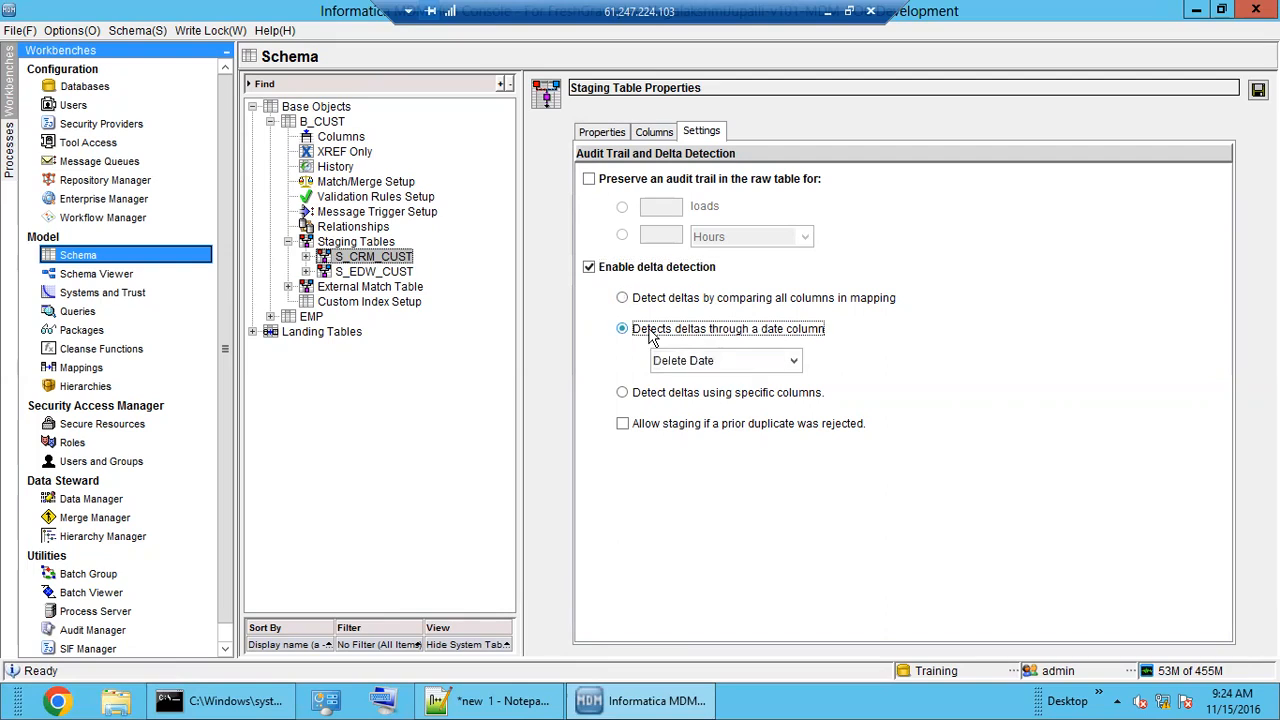
pyautogui.click(790, 362)
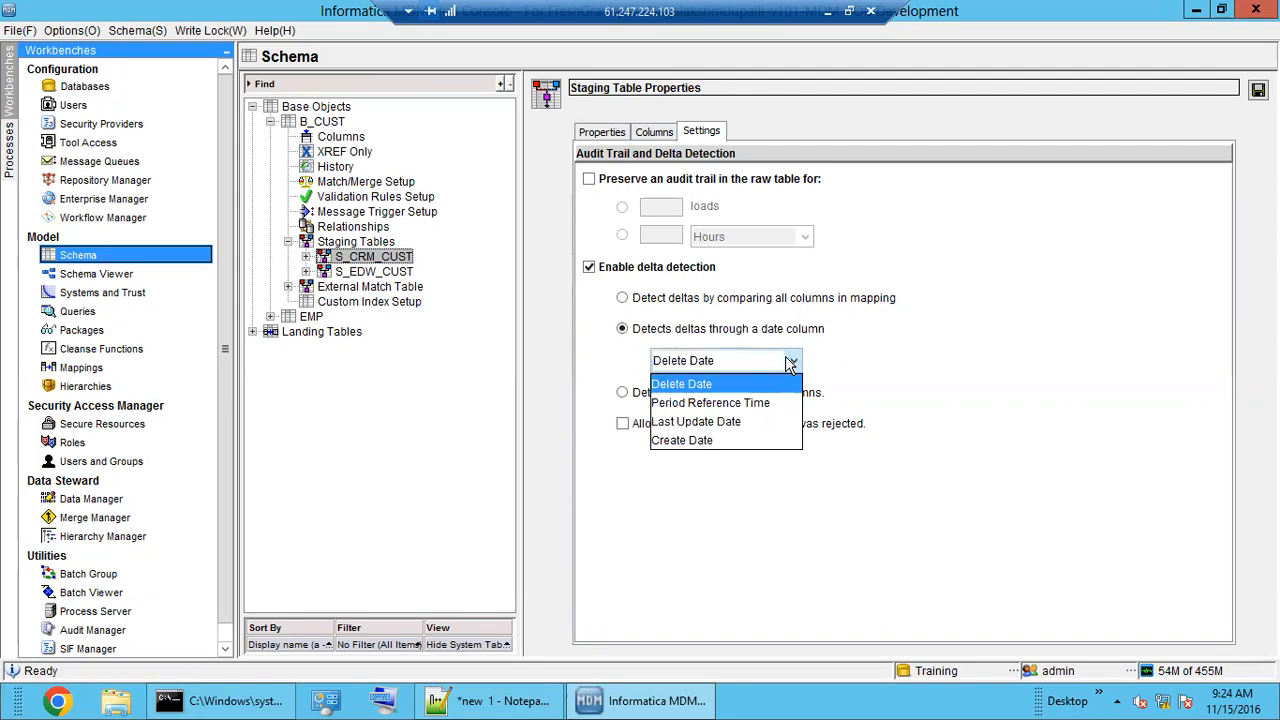
pyautogui.click(733, 425)
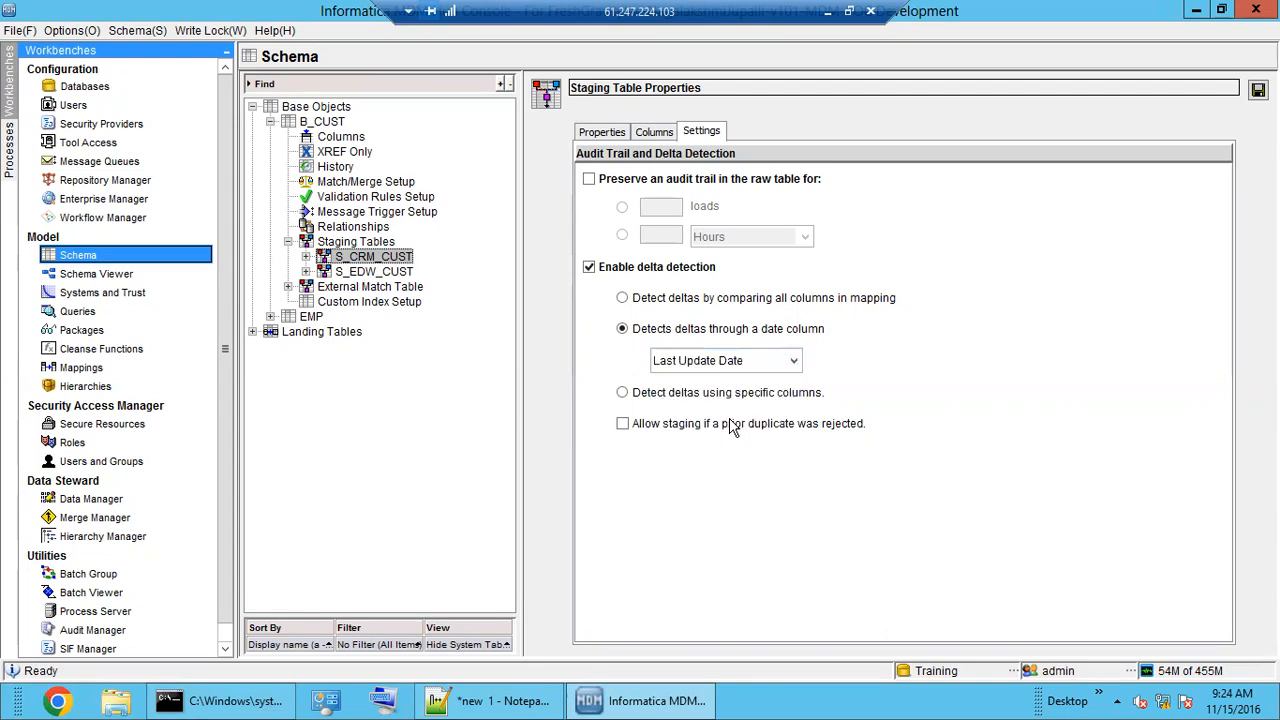
pyautogui.click(708, 362)
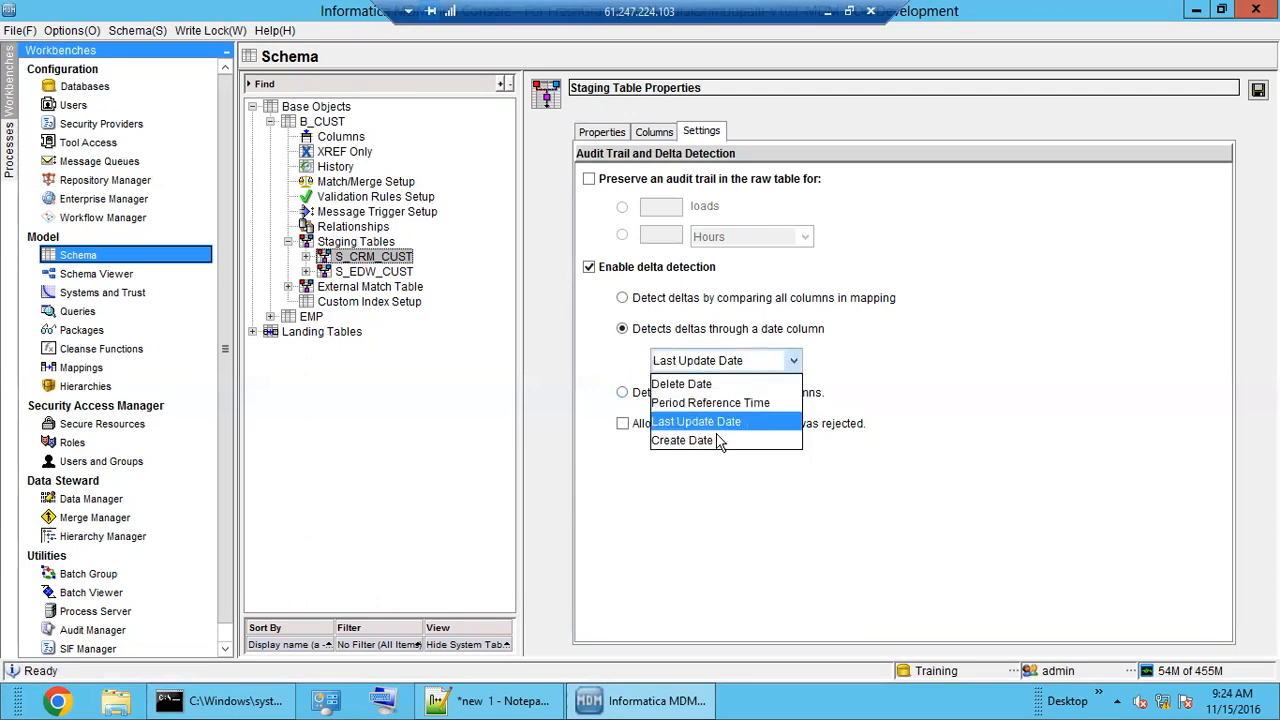
pyautogui.click(868, 375)
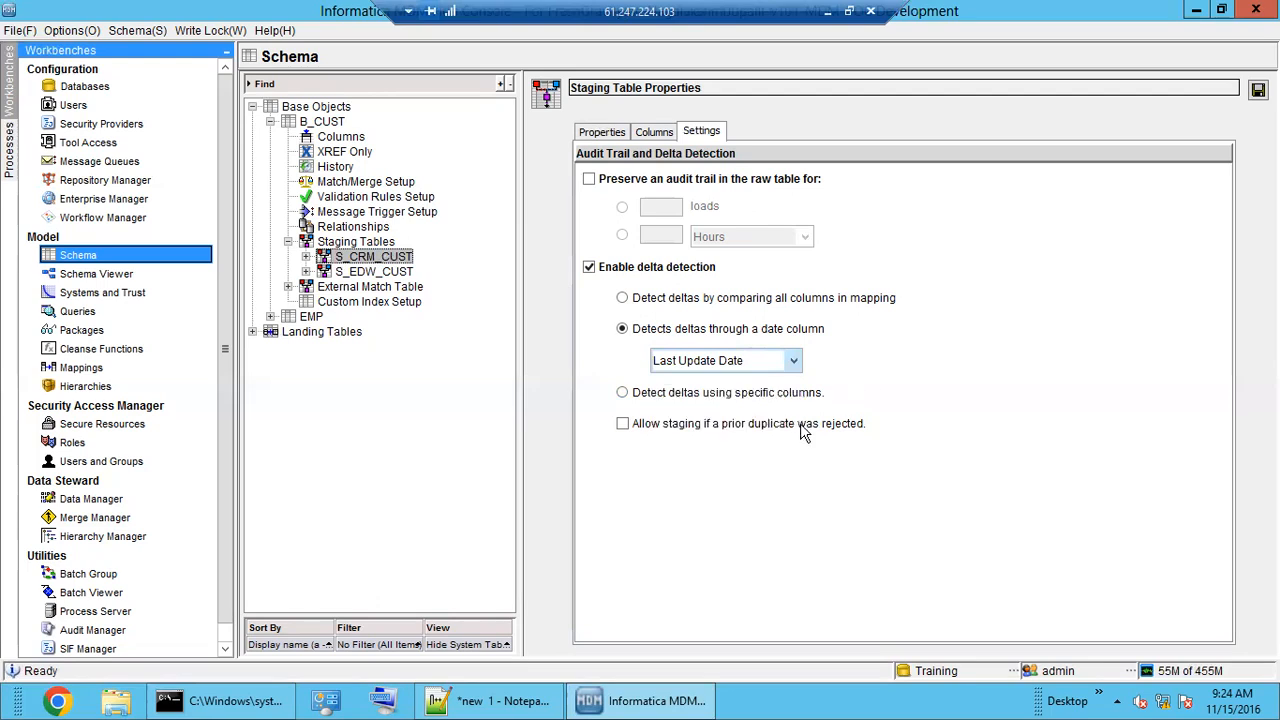
# Step: Switch S_CRM_CUST delta detection to specific columns and add CUST_ID and CUST_NAME to the compared columns
pyautogui.click(727, 397)
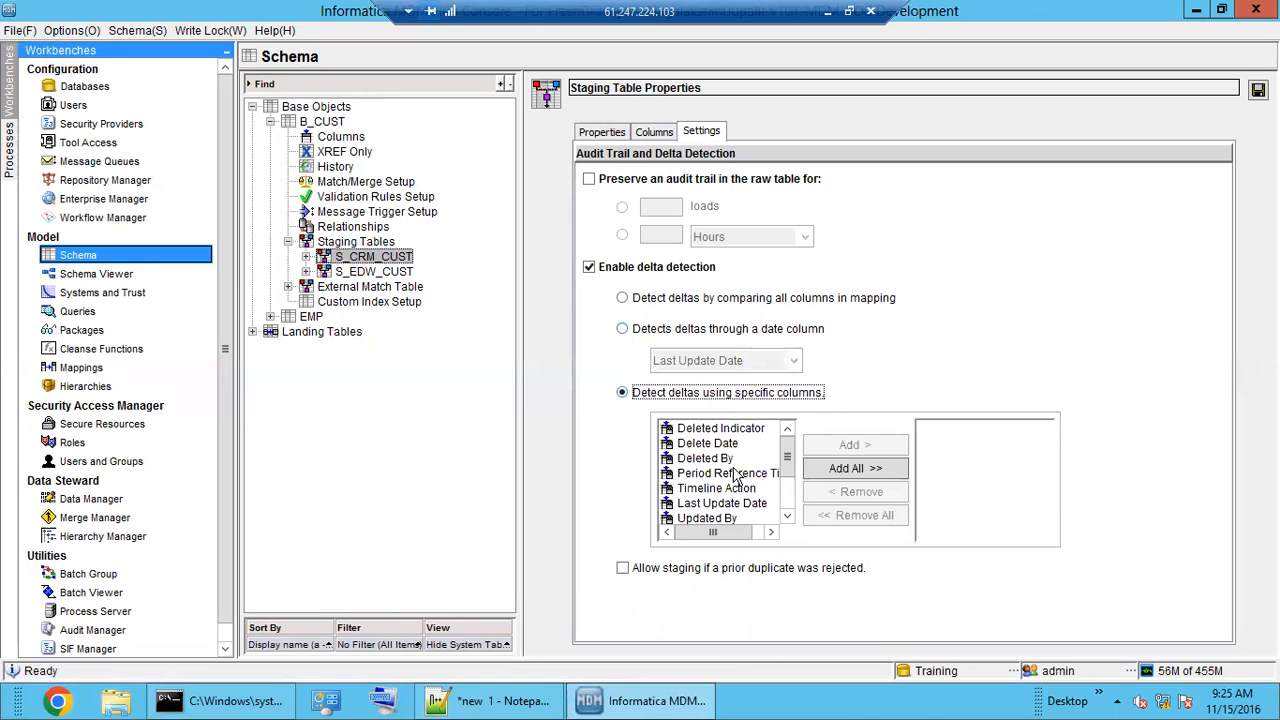
pyautogui.click(787, 517)
pyautogui.click(787, 517)
pyautogui.click(787, 517)
pyautogui.click(787, 517)
pyautogui.click(787, 517)
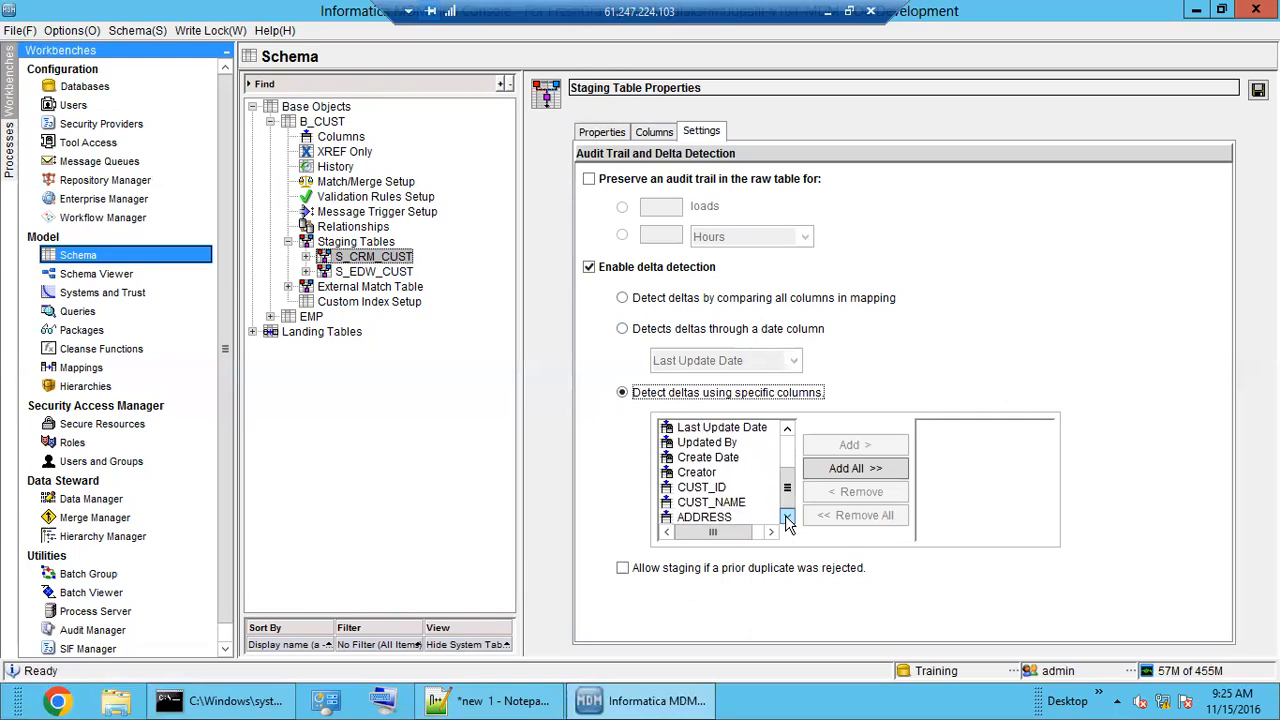
pyautogui.click(703, 488)
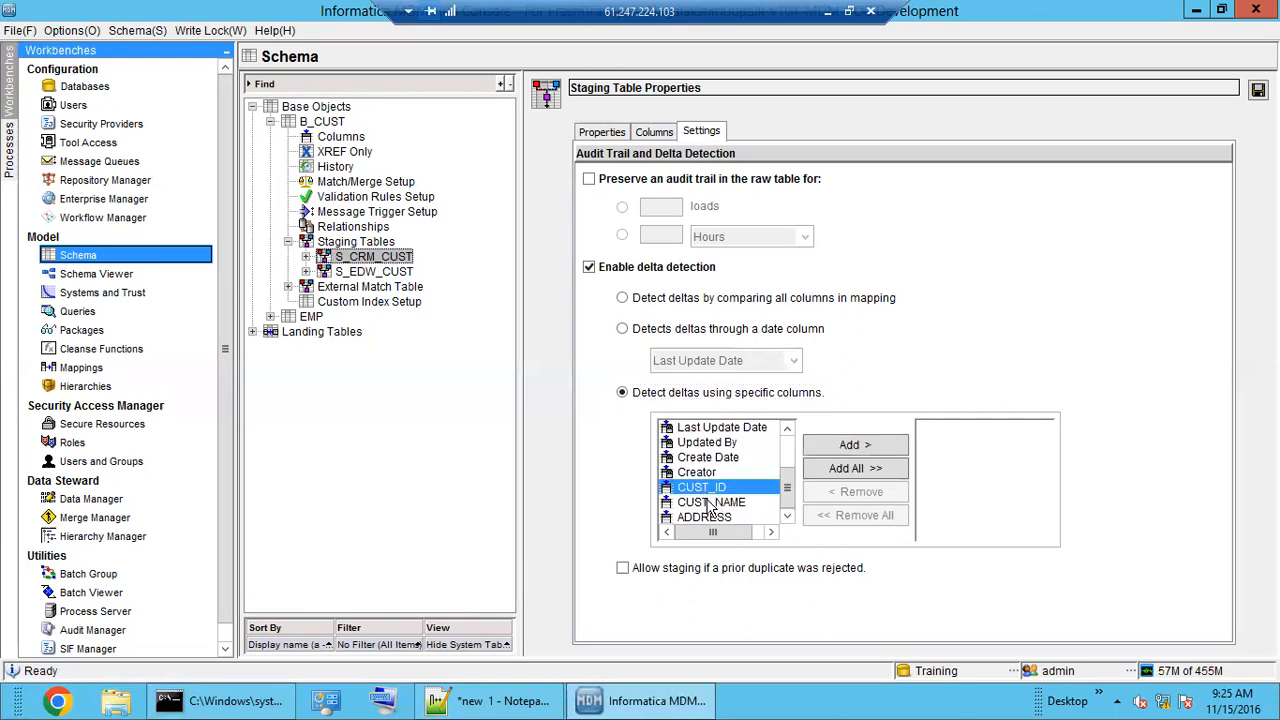
pyautogui.click(708, 502)
pyautogui.click(710, 516)
pyautogui.click(710, 502)
pyautogui.click(709, 488)
pyautogui.click(848, 448)
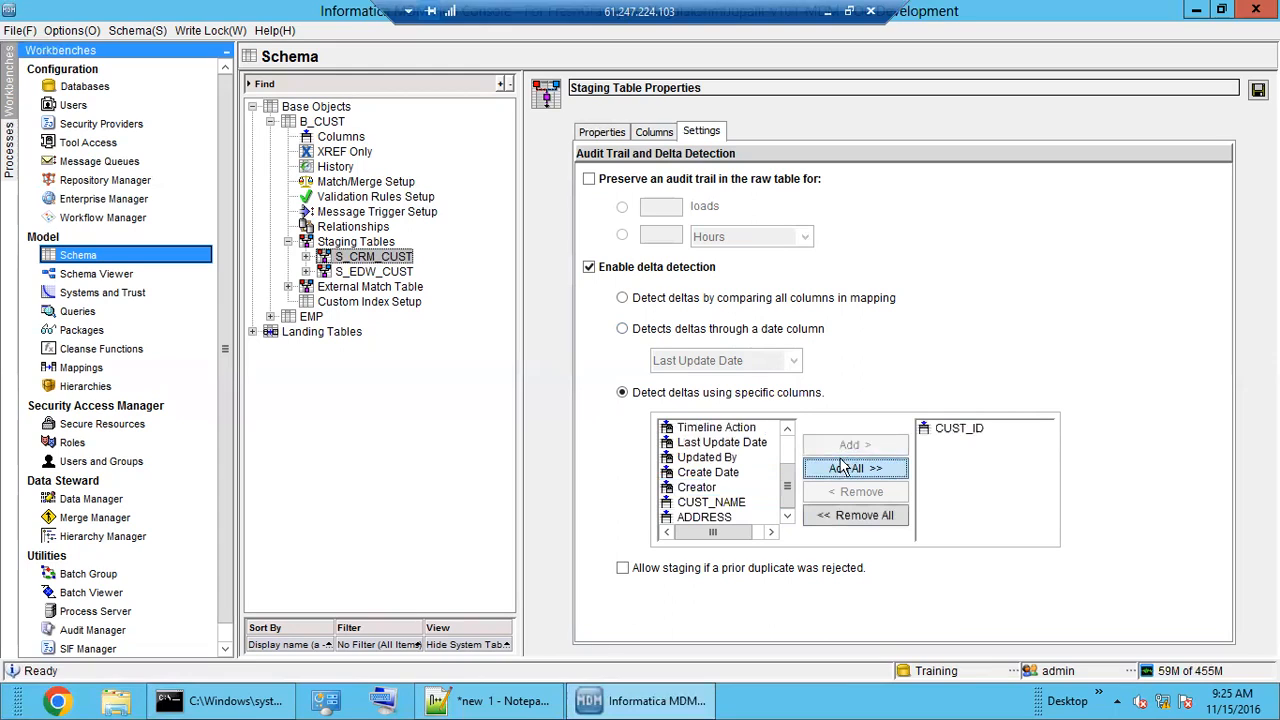
pyautogui.click(728, 502)
pyautogui.click(850, 446)
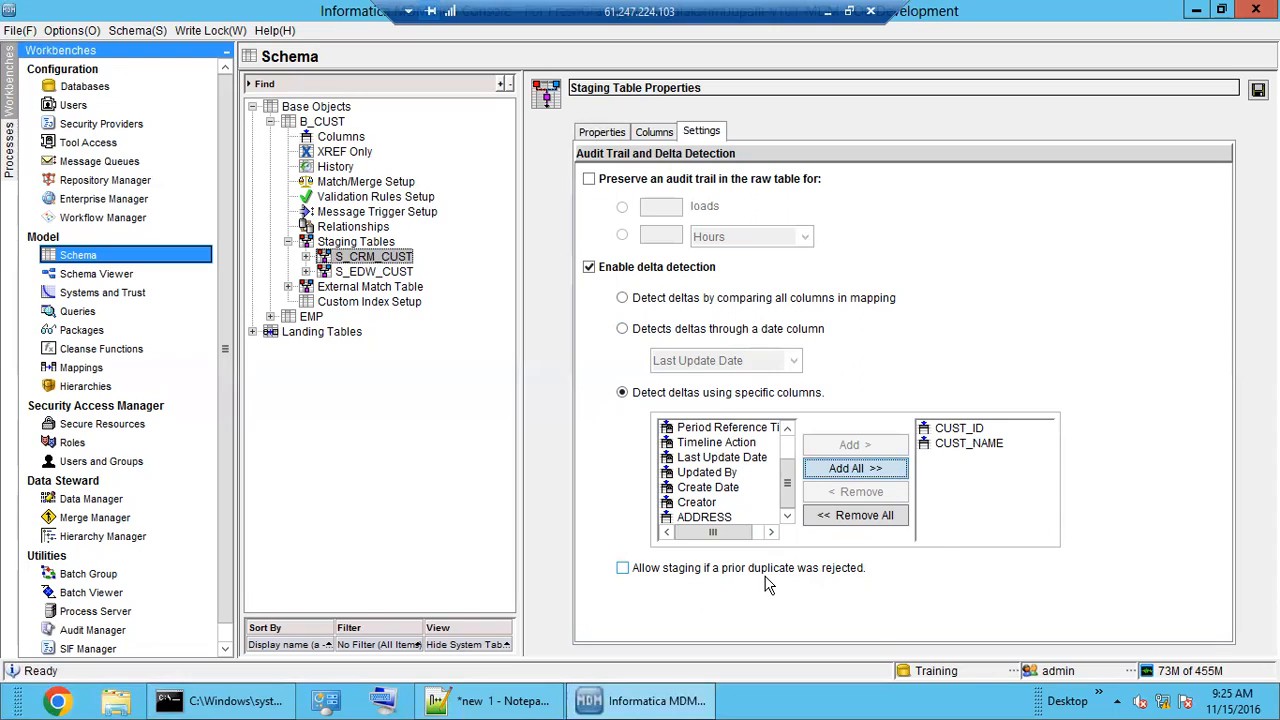
# Step: Add ADDRESS to the specific columns used for delta detection, reviewing the entries in the selected list
pyautogui.click(955, 432)
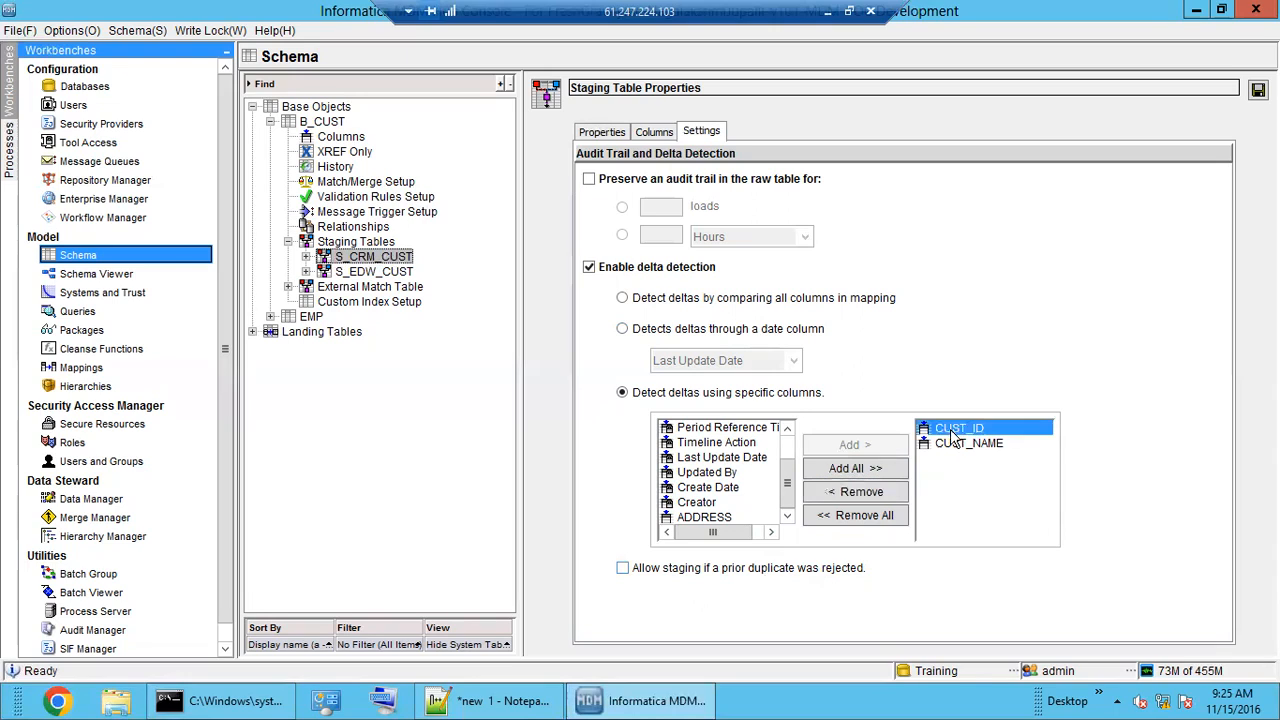
pyautogui.click(952, 450)
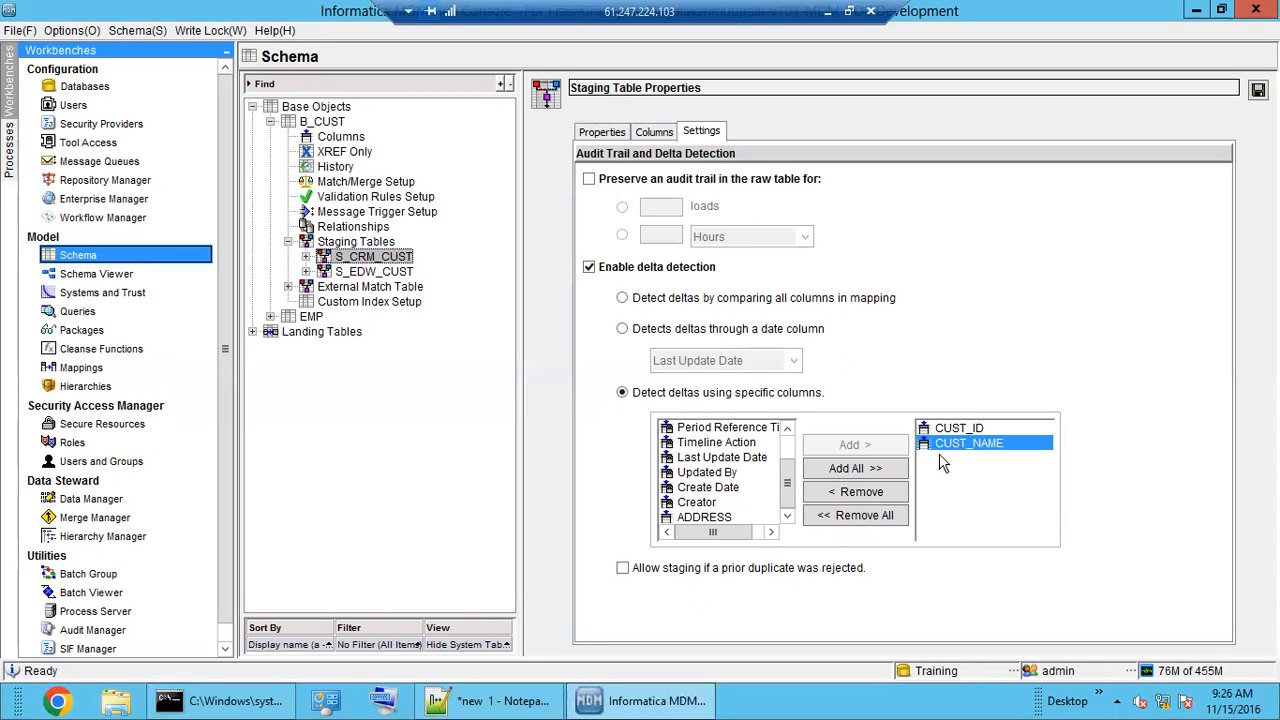
pyautogui.click(729, 516)
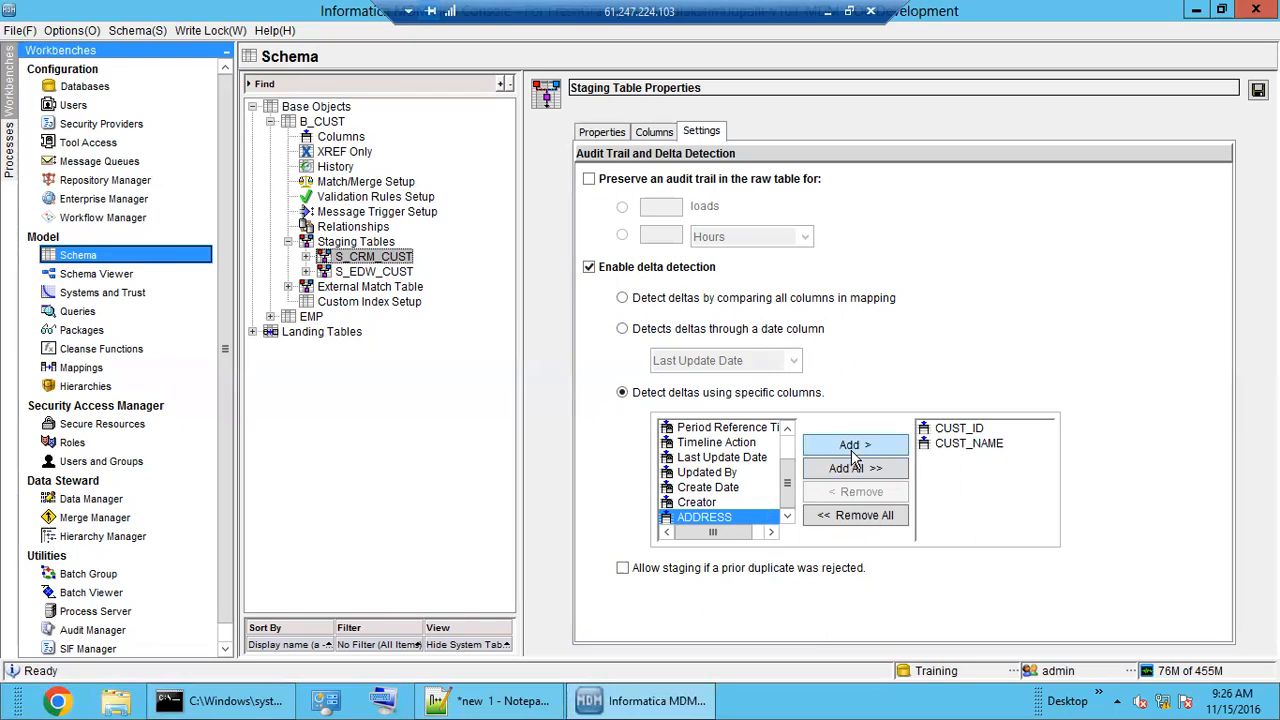
pyautogui.click(851, 447)
pyautogui.click(964, 431)
pyautogui.click(969, 443)
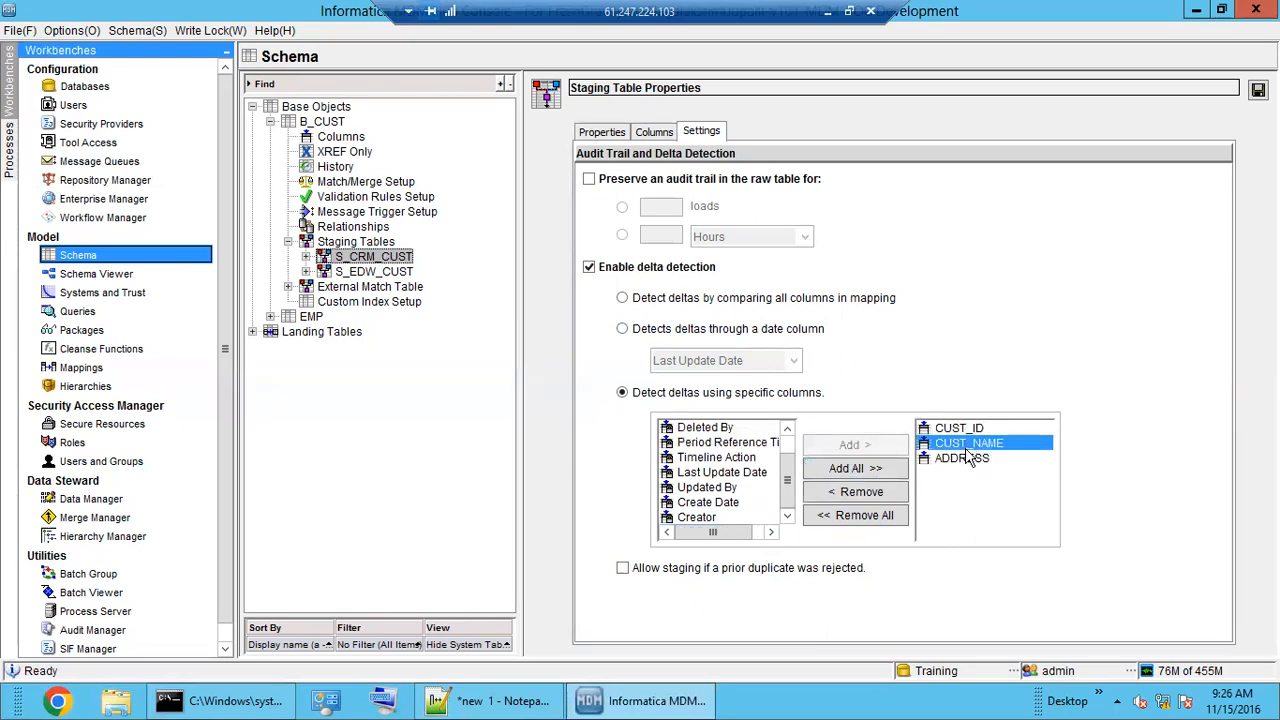
pyautogui.click(966, 458)
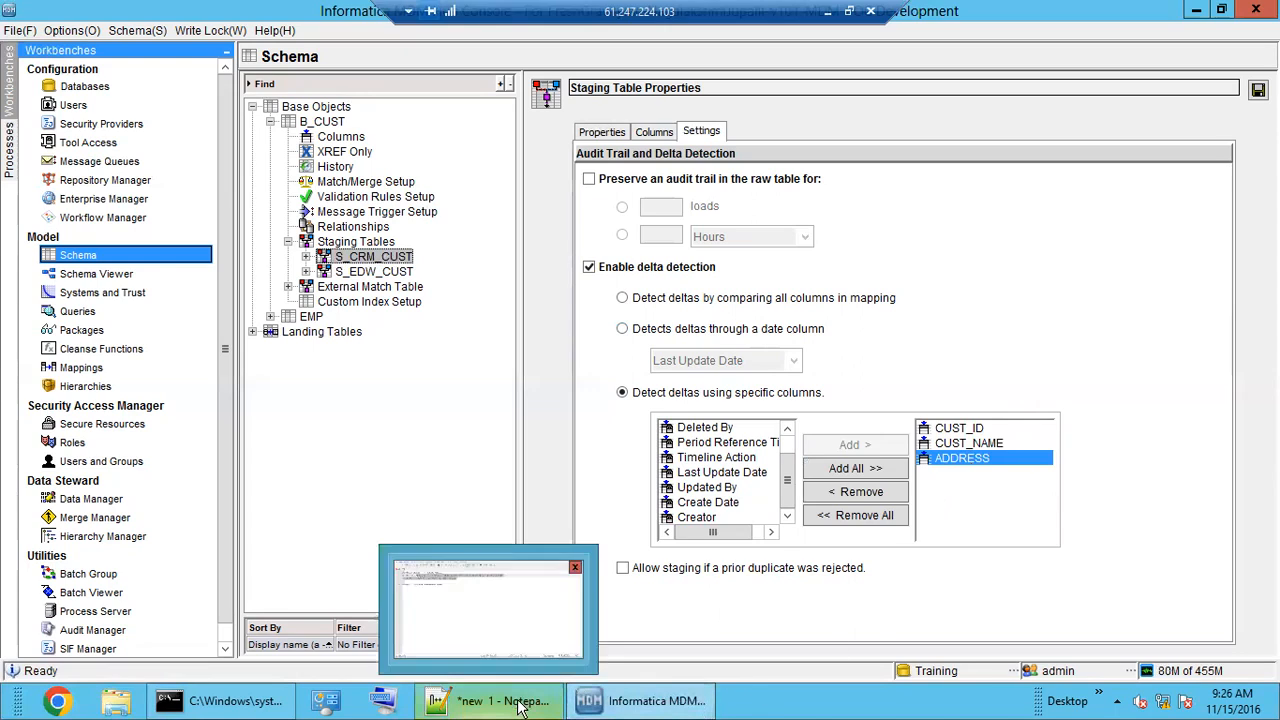
# Step: Find and launch Microsoft Office Excel 2007 with a blank workbook
pyautogui.click(20, 705)
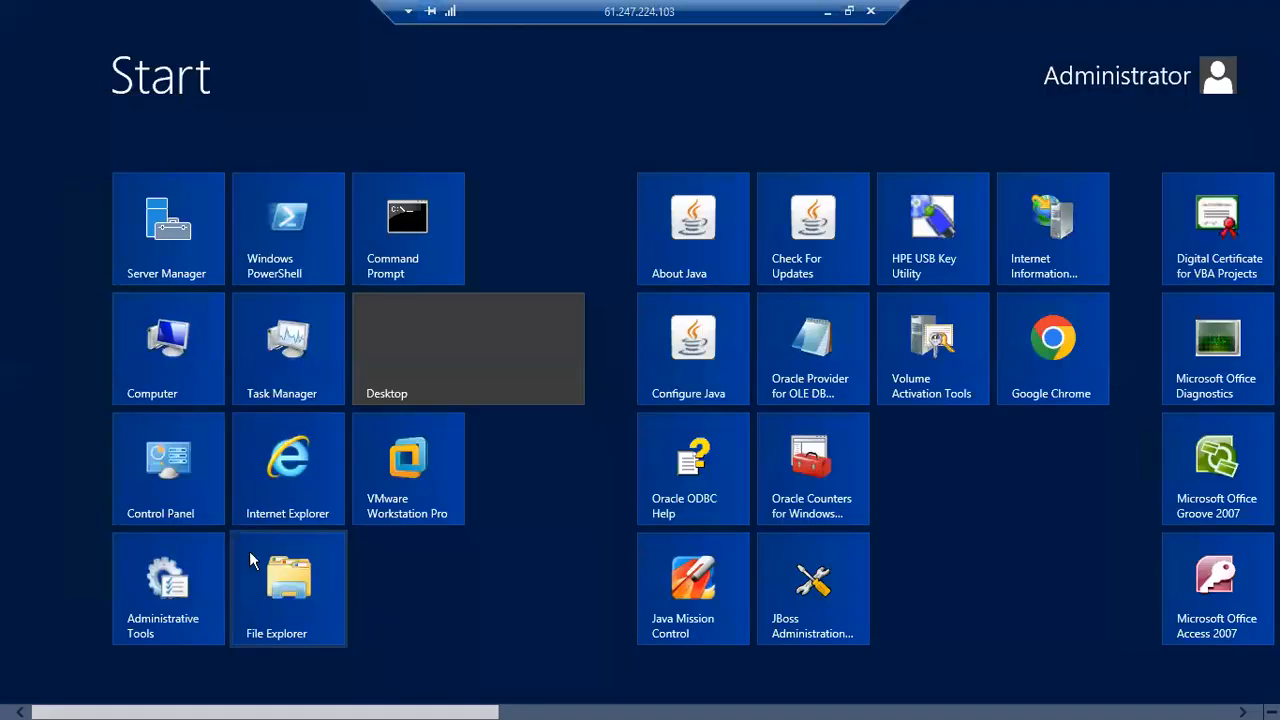
pyautogui.write('excel')
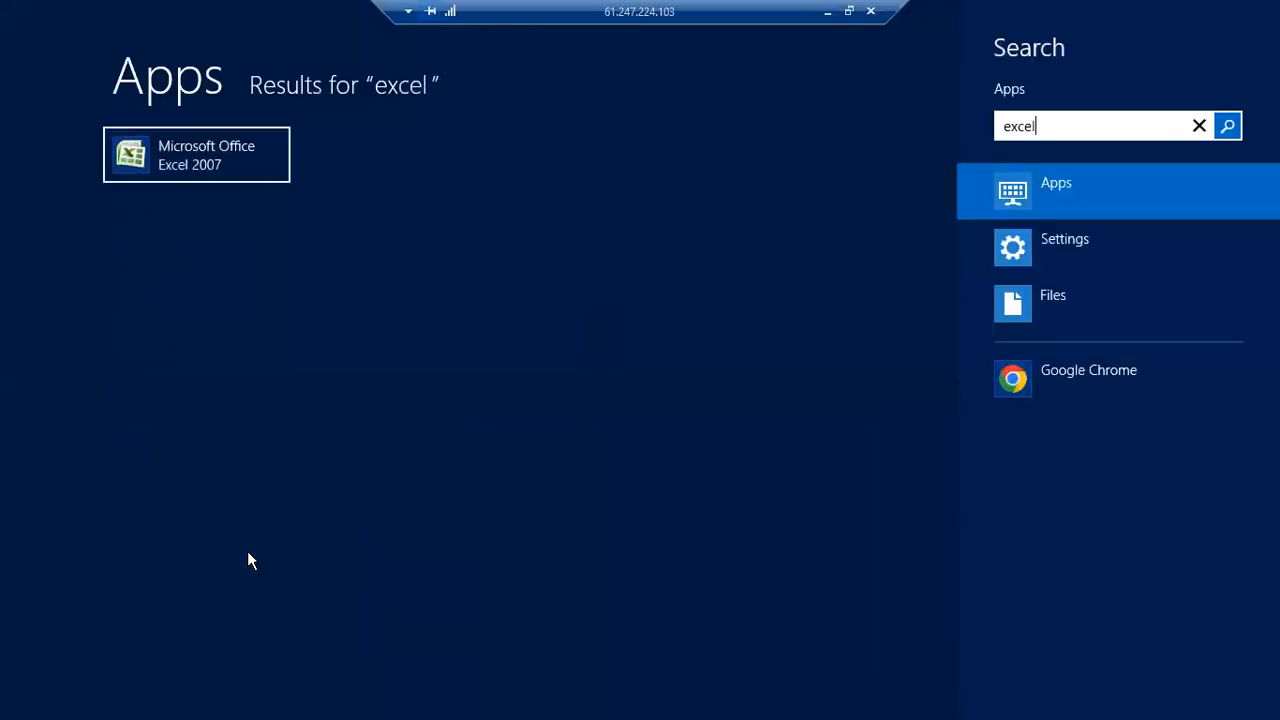
pyautogui.click(220, 168)
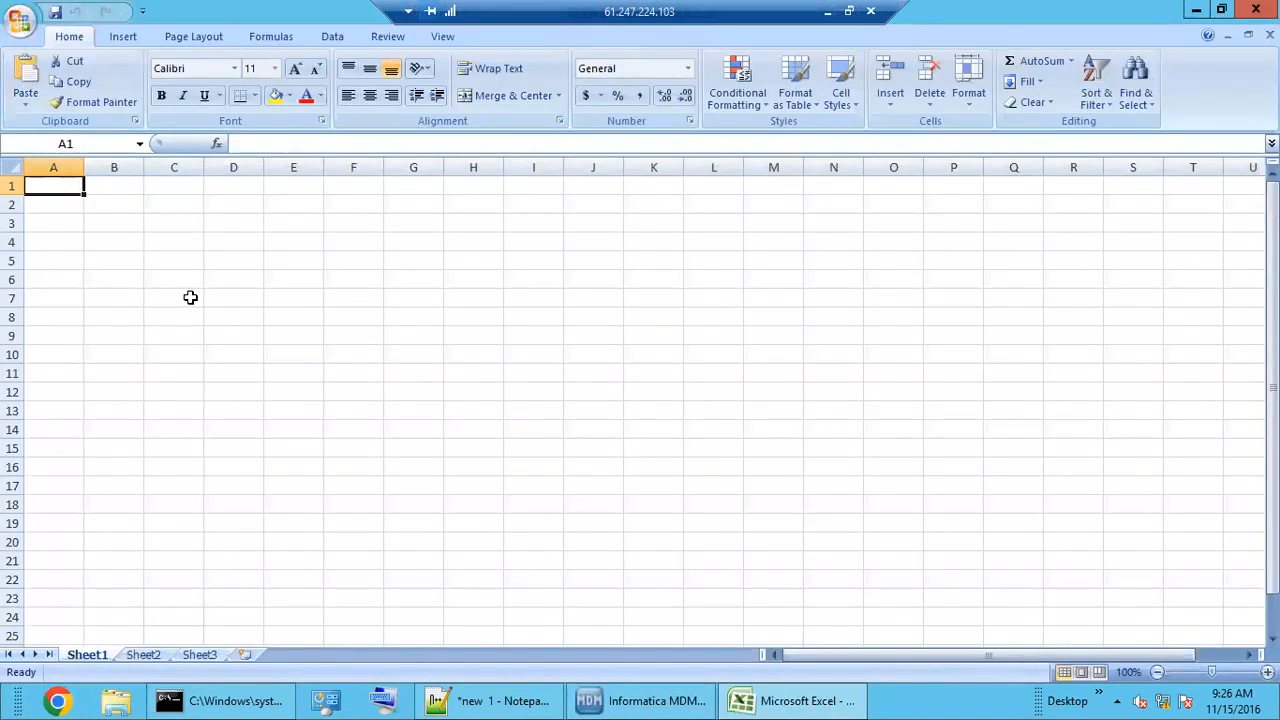
# Step: Enter the headers CUST_ID, CUST_NAME and ADDRESS in cells A1 to C1 and fit column B to its content
pyautogui.write('CUST_ID')
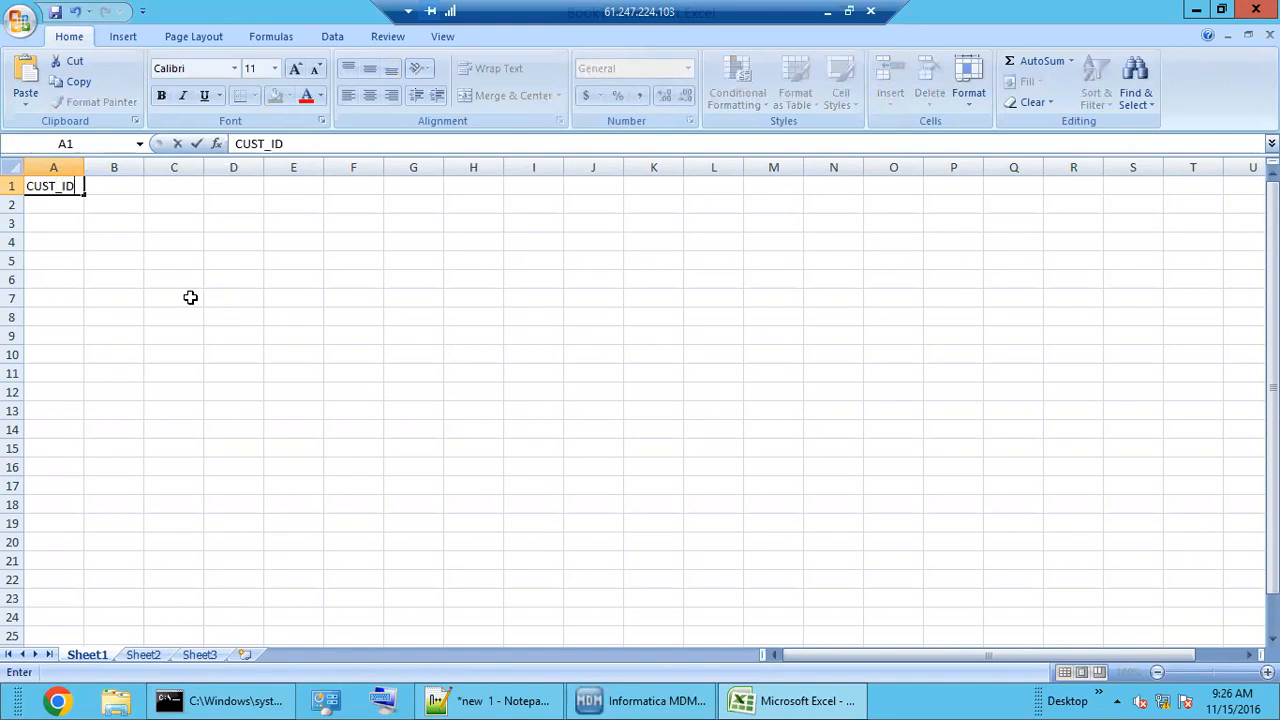
pyautogui.press('Tab')
pyautogui.write('CUST')
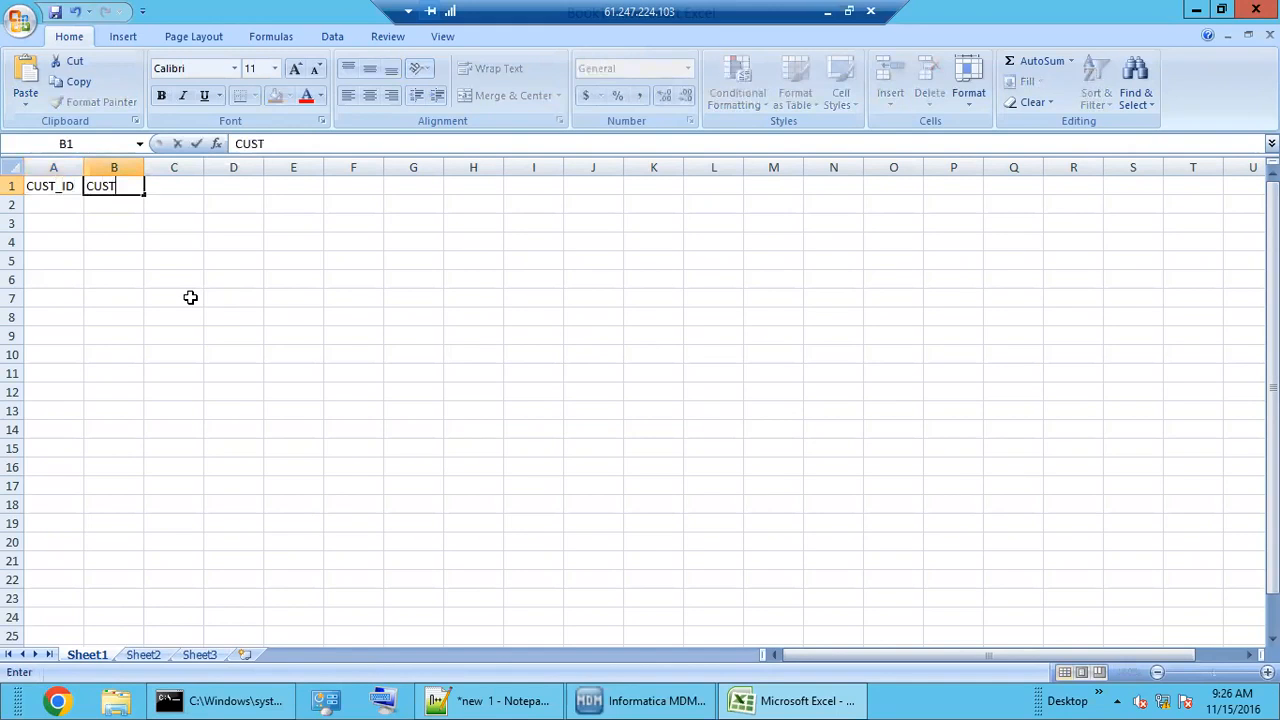
pyautogui.write('_NAME')
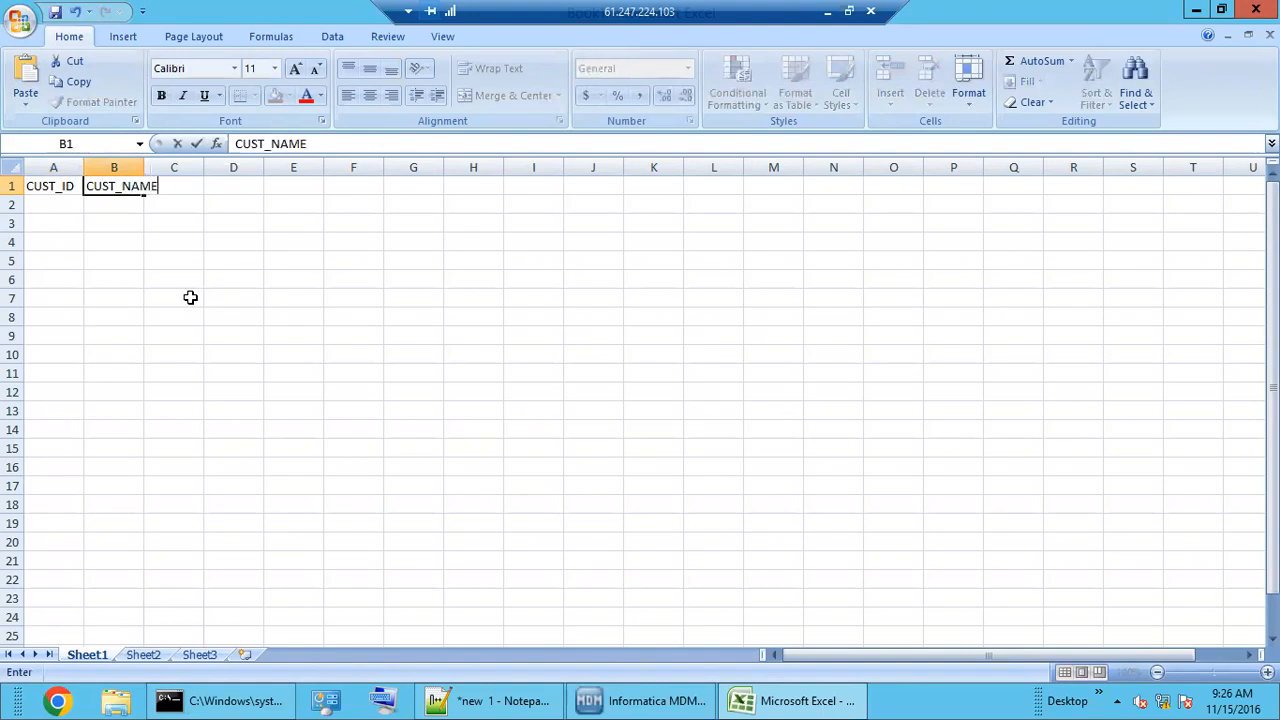
pyautogui.press('Tab')
pyautogui.write('CUST')
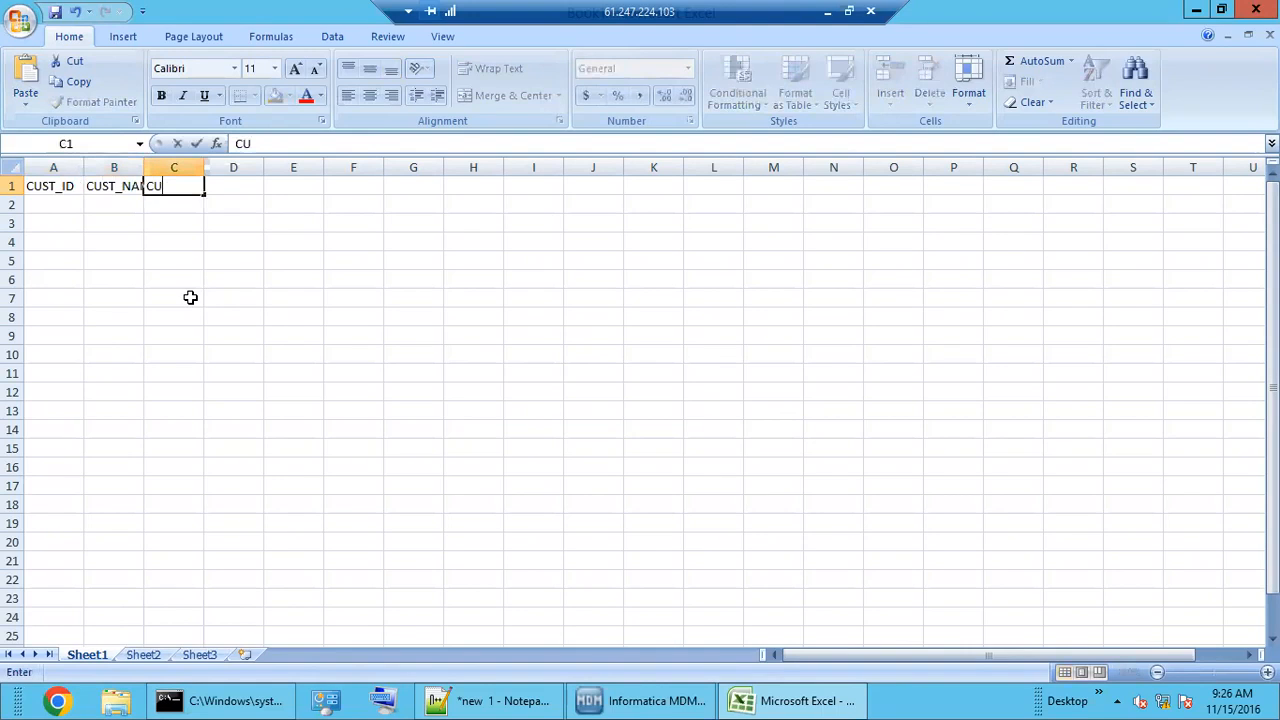
pyautogui.press('BackSpace')
pyautogui.press('BackSpace')
pyautogui.press('BackSpace')
pyautogui.press('BackSpace')
pyautogui.write('ADDRESS')
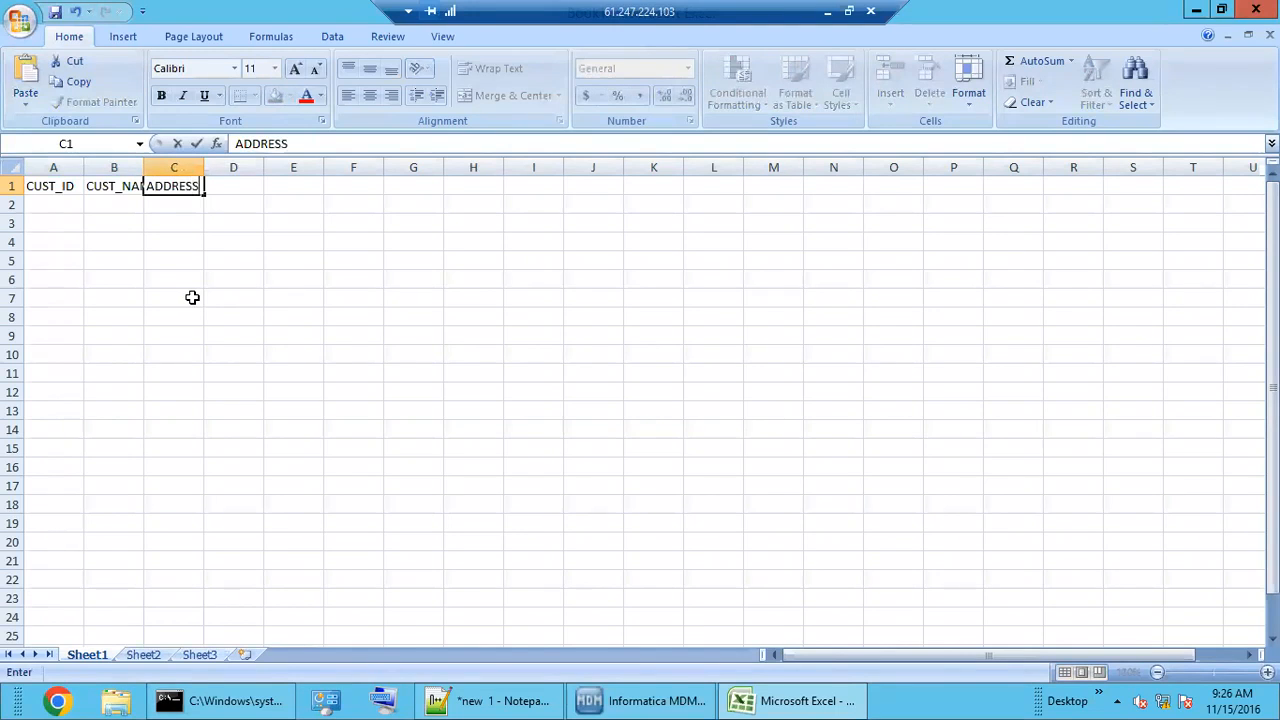
pyautogui.click(117, 238)
pyautogui.doubleClick(144, 167)
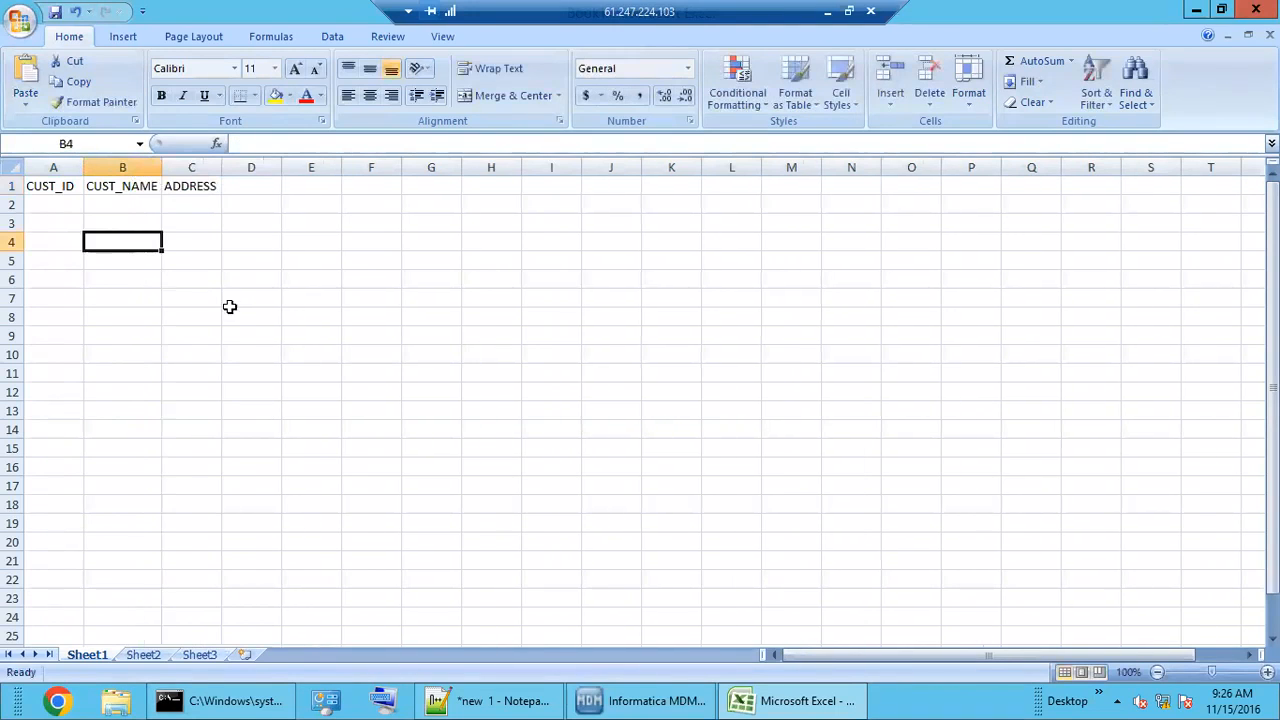
# Step: Fill row 2 with the first sample customer's ID and name, and DELHI as the address
pyautogui.click(44, 202)
pyautogui.write('100')
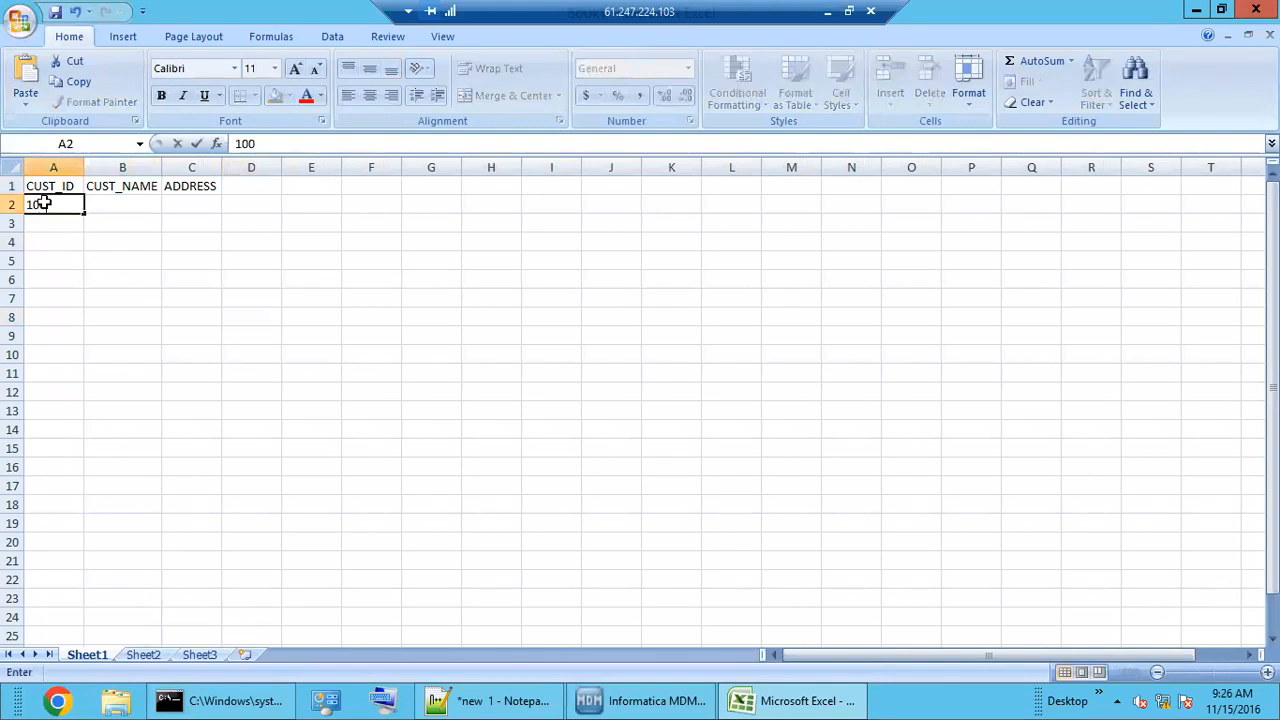
pyautogui.press('Tab')
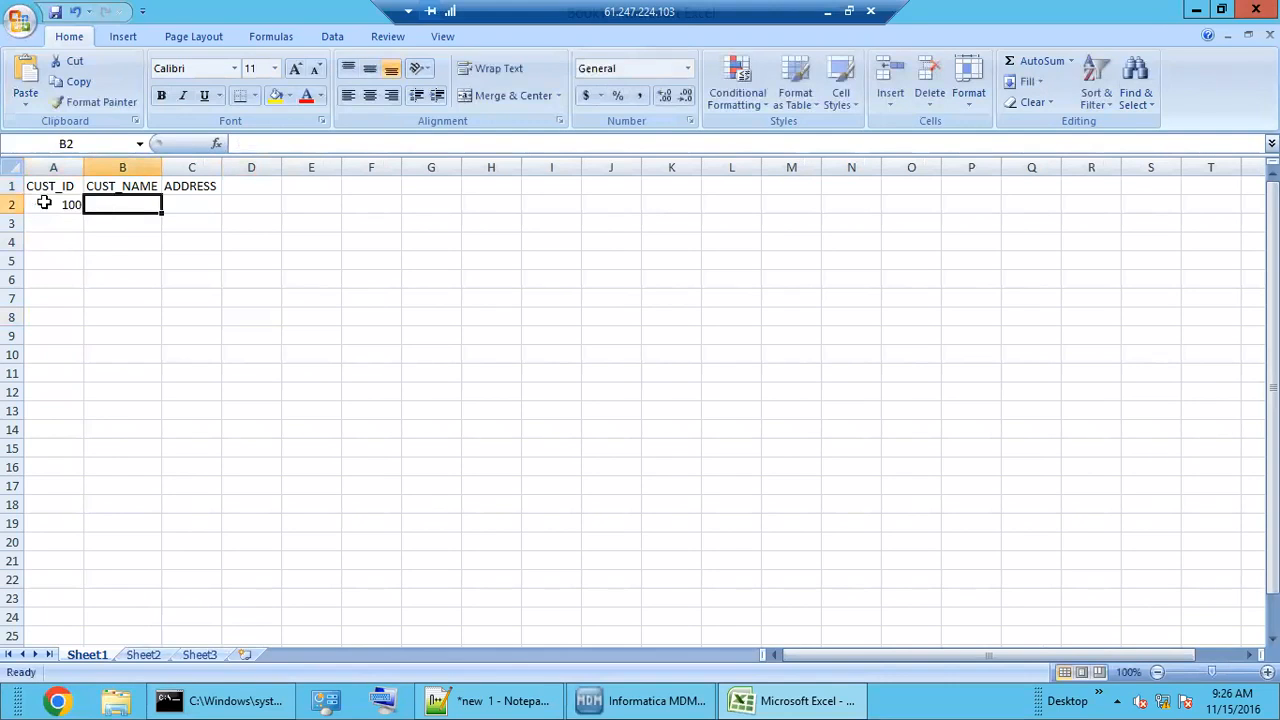
pyautogui.write('RAVI')
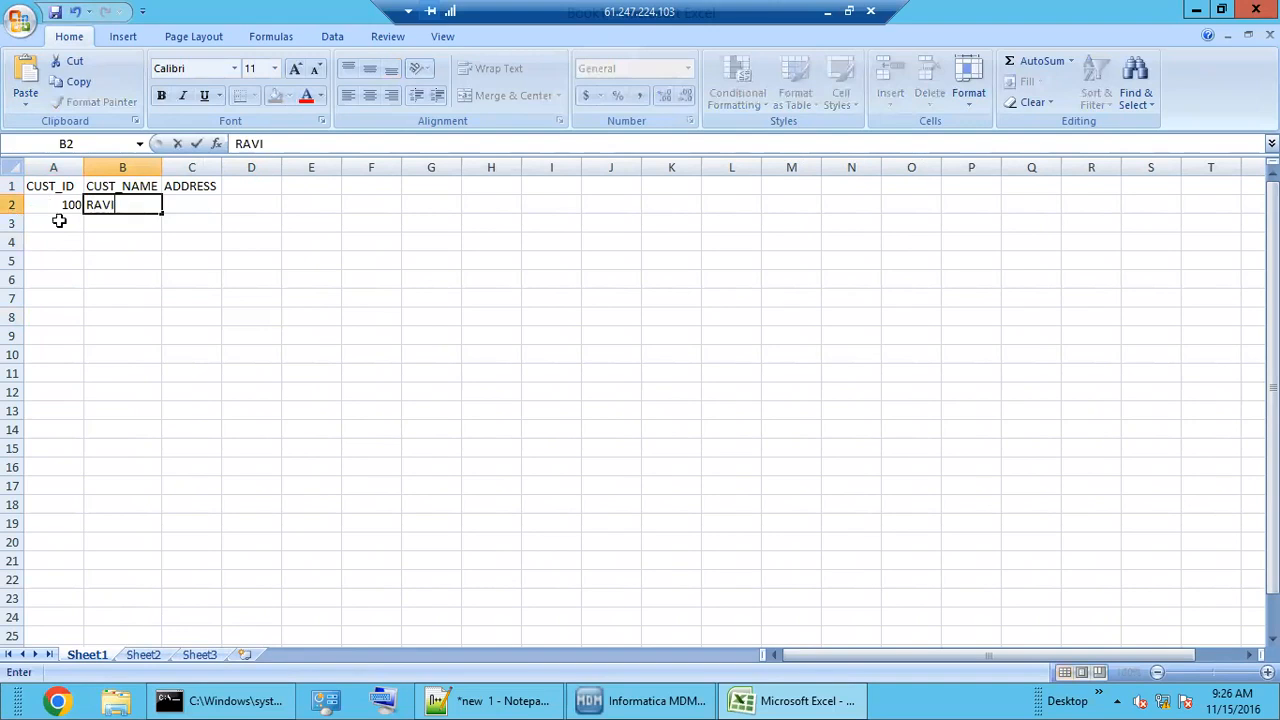
pyautogui.click(206, 204)
pyautogui.write('DELHI')
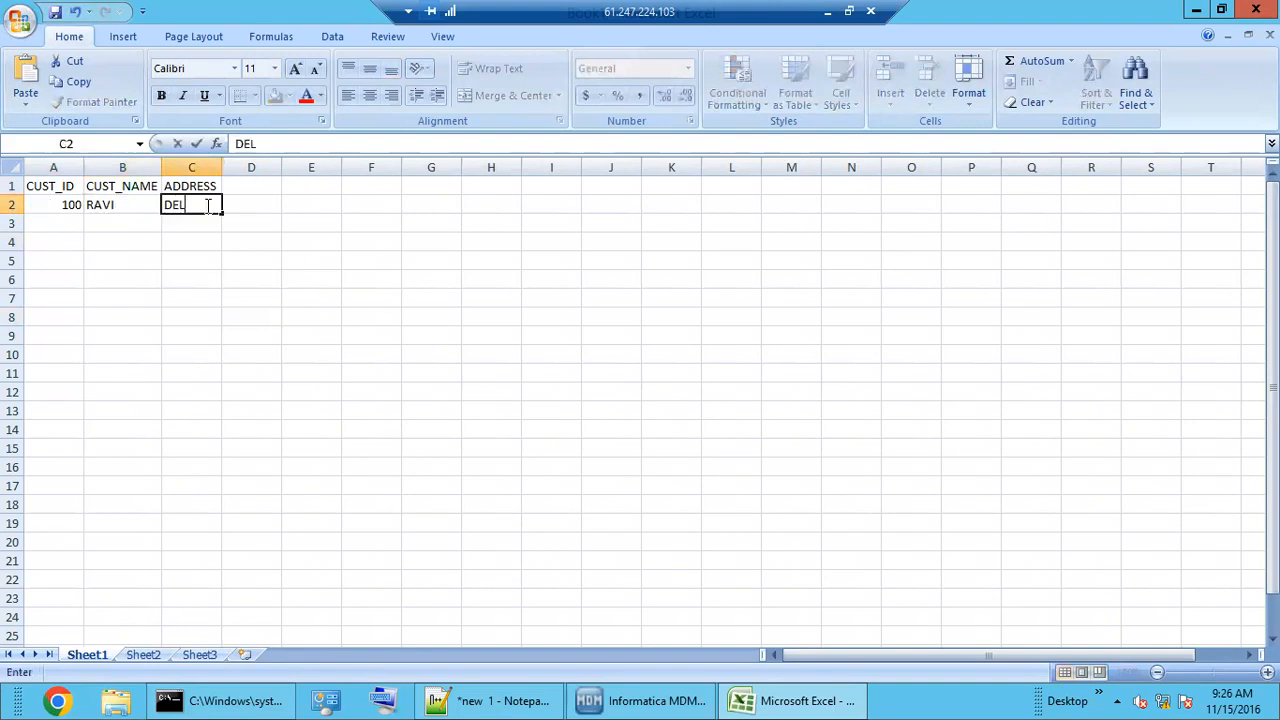
pyautogui.press('Return')
# Step: Fill row 3 with the second sample customer's ID and name, and CHENNAI as the address
pyautogui.press('Left')
pyautogui.press('Left')
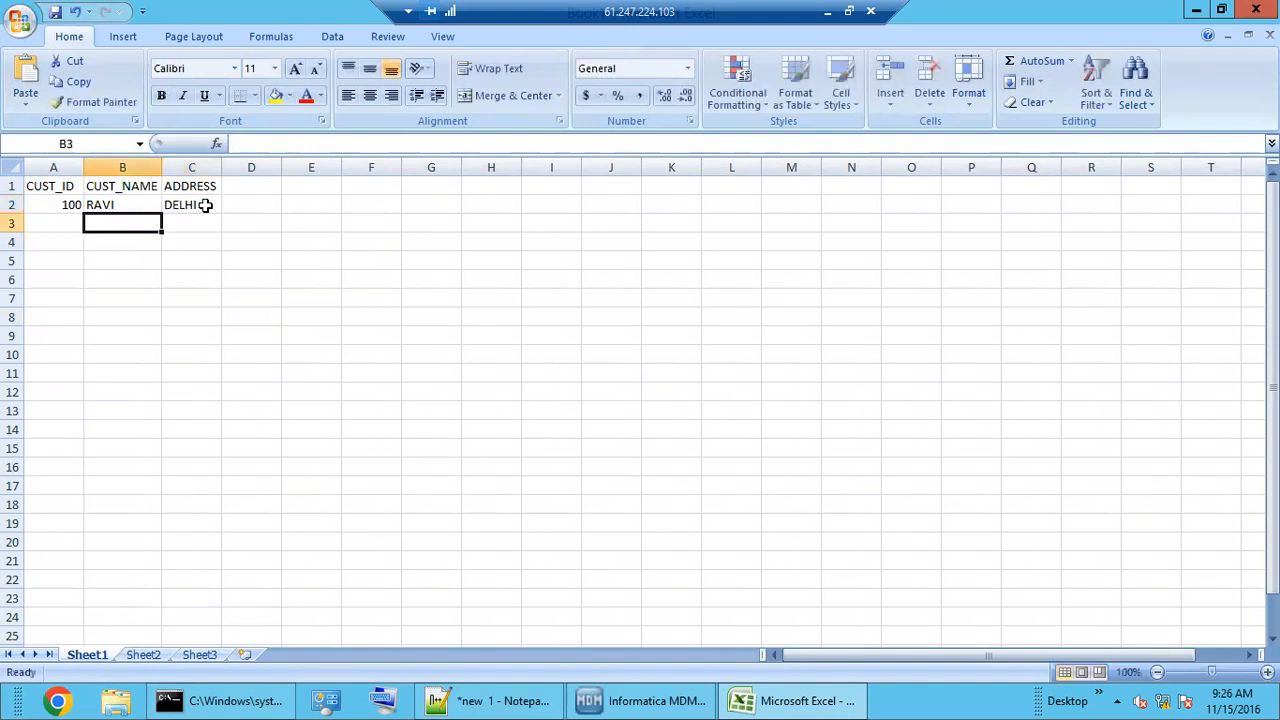
pyautogui.write('200')
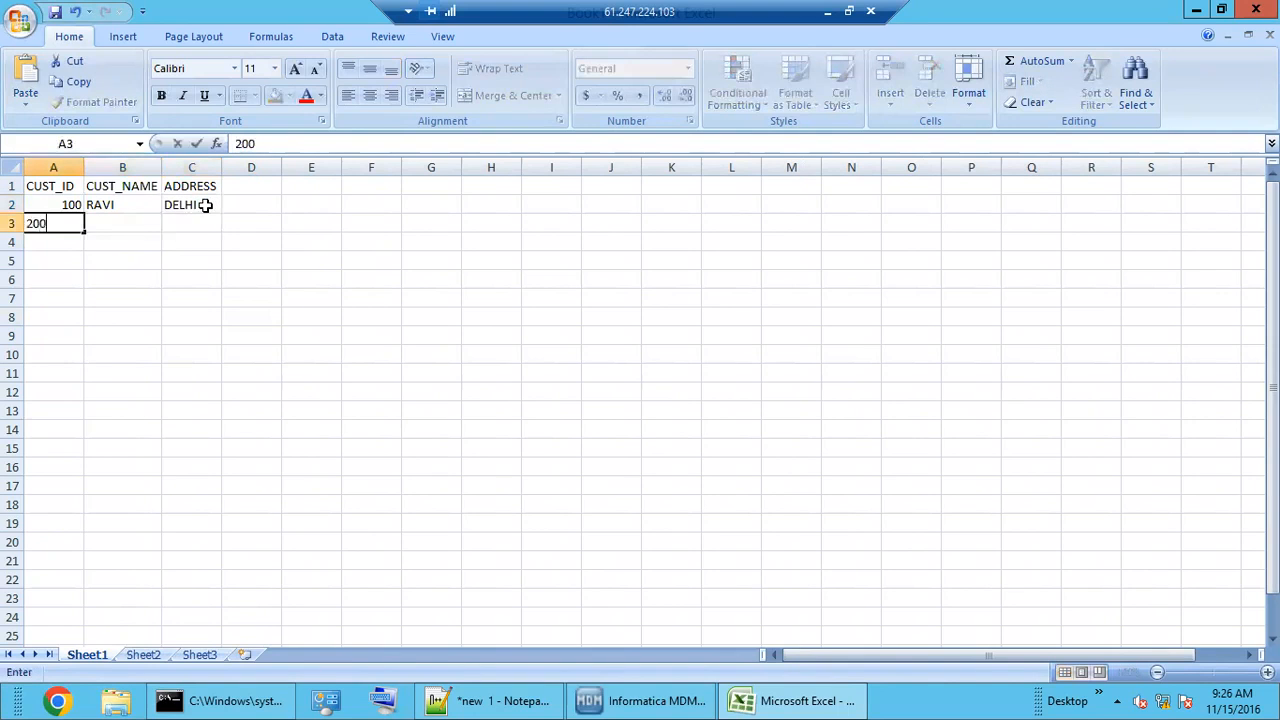
pyautogui.press('Tab')
pyautogui.write('SIVA')
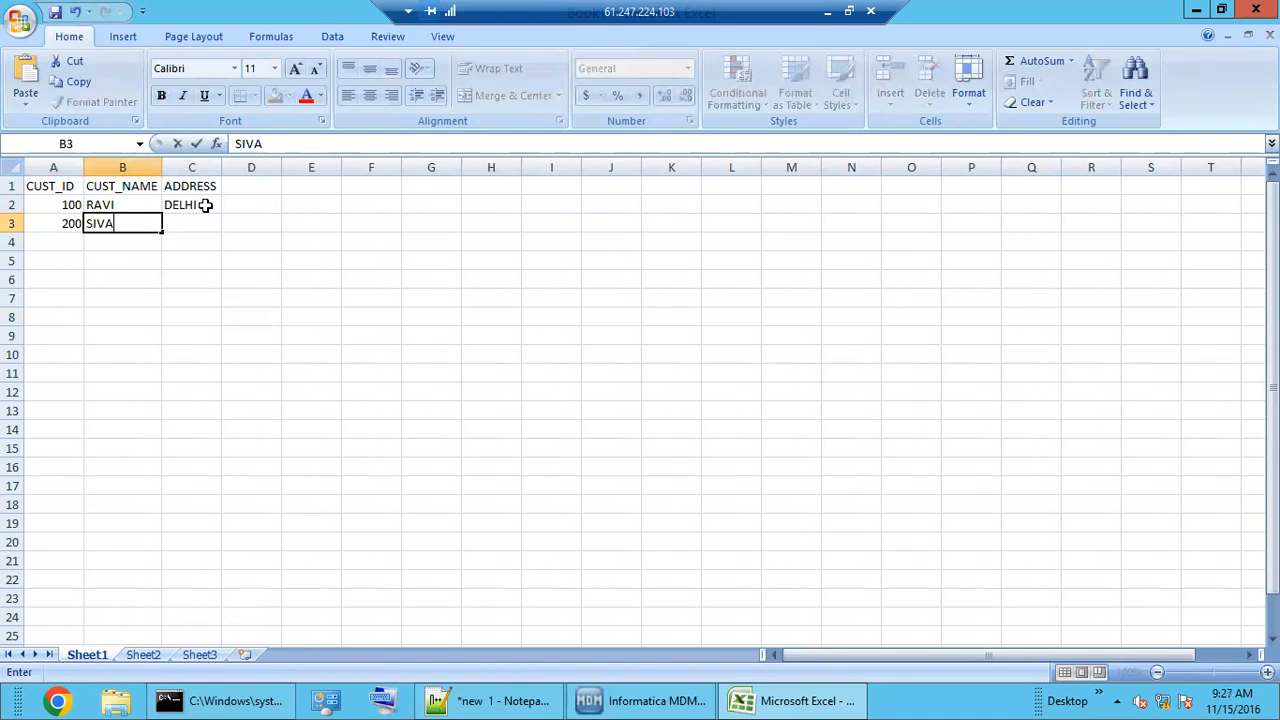
pyautogui.press('Tab')
pyautogui.write('CHENNAI')
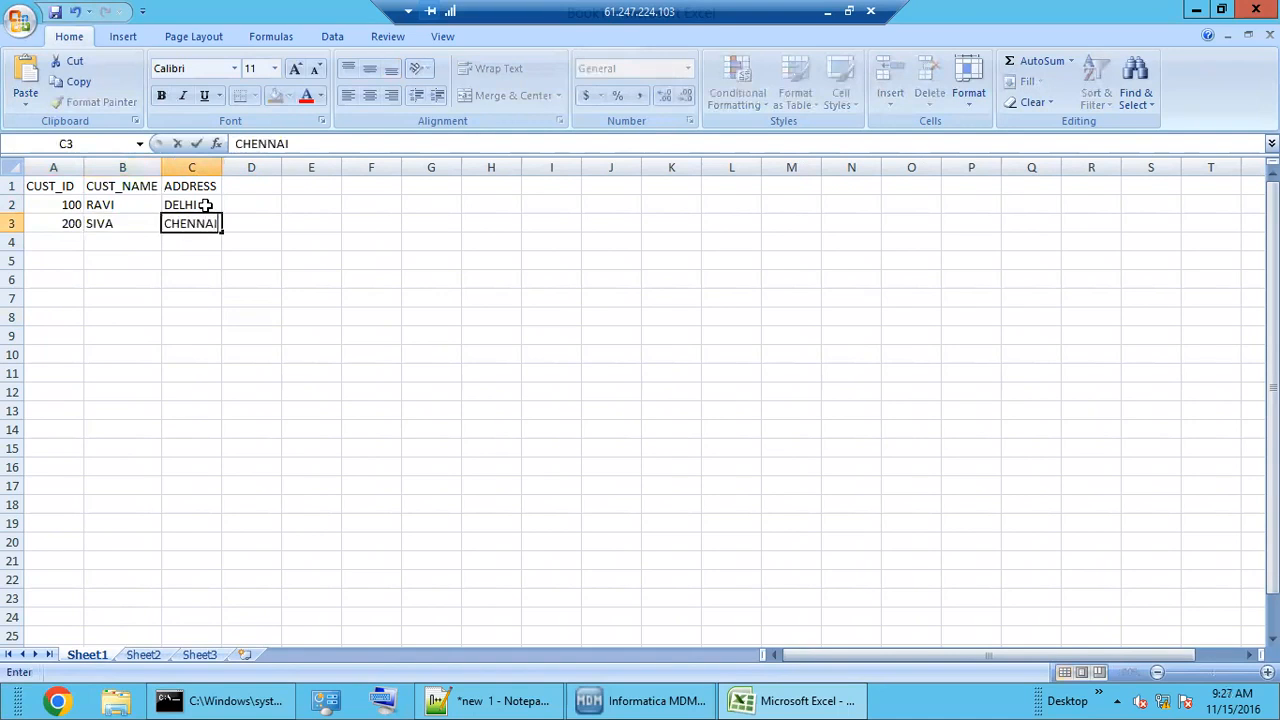
pyautogui.click(254, 295)
pyautogui.click(130, 278)
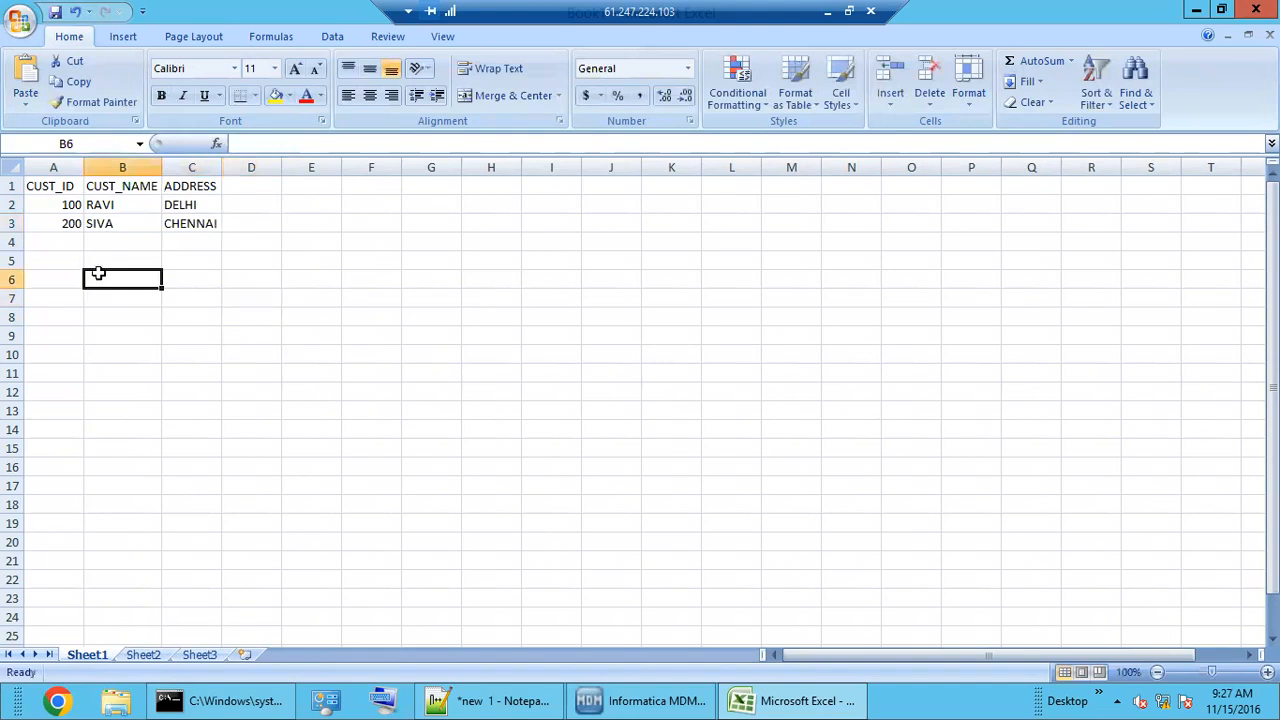
# Step: Copy the customer table in A1:C3, headers included, to the range starting at cell I1
pyautogui.moveTo(42, 202); pyautogui.dragTo(180, 238)
pyautogui.hotkey('ctrl', 'c')
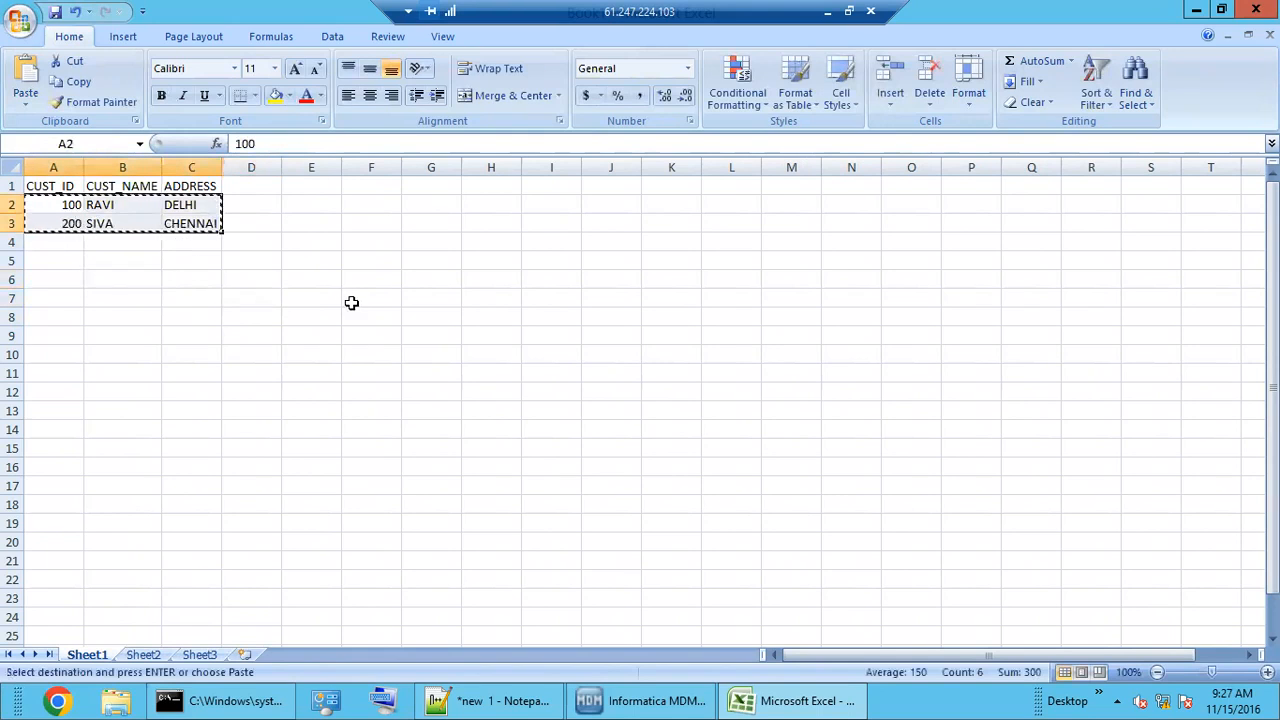
pyautogui.click(485, 212)
pyautogui.moveTo(62, 187); pyautogui.dragTo(173, 221)
pyautogui.click(541, 189)
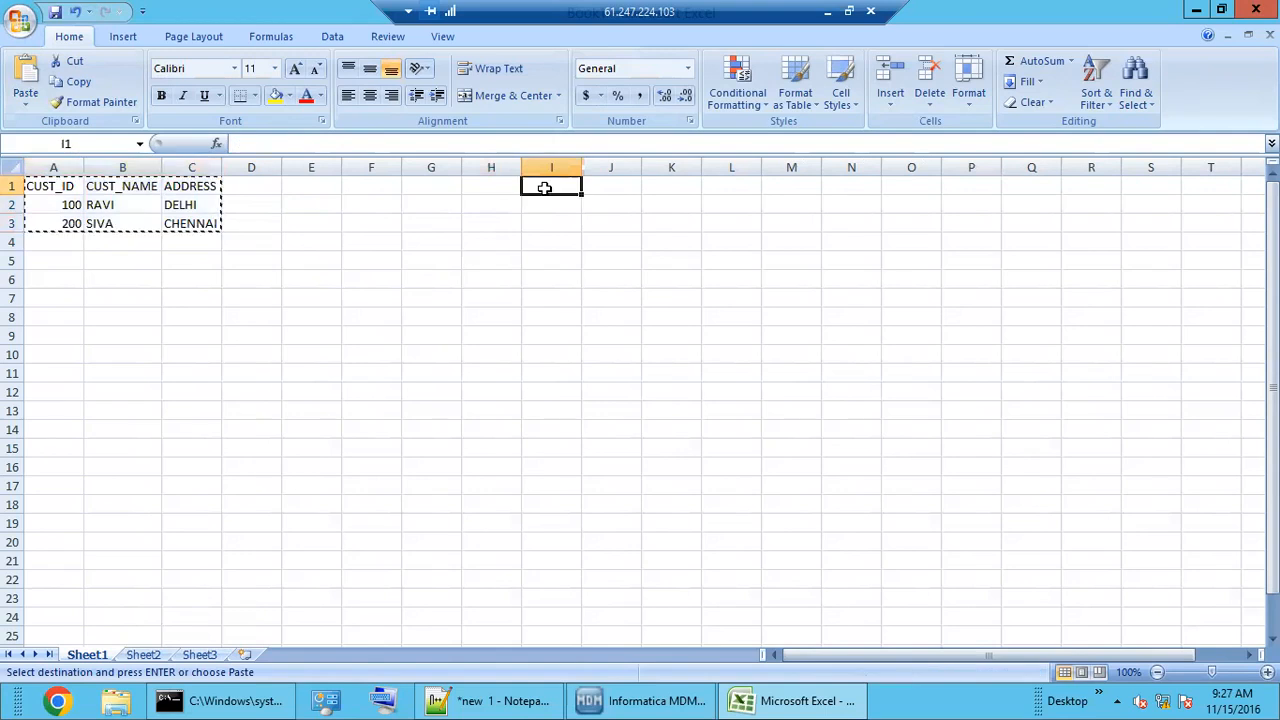
pyautogui.hotkey('ctrl', 'v')
pyautogui.click(556, 277)
pyautogui.click(551, 227)
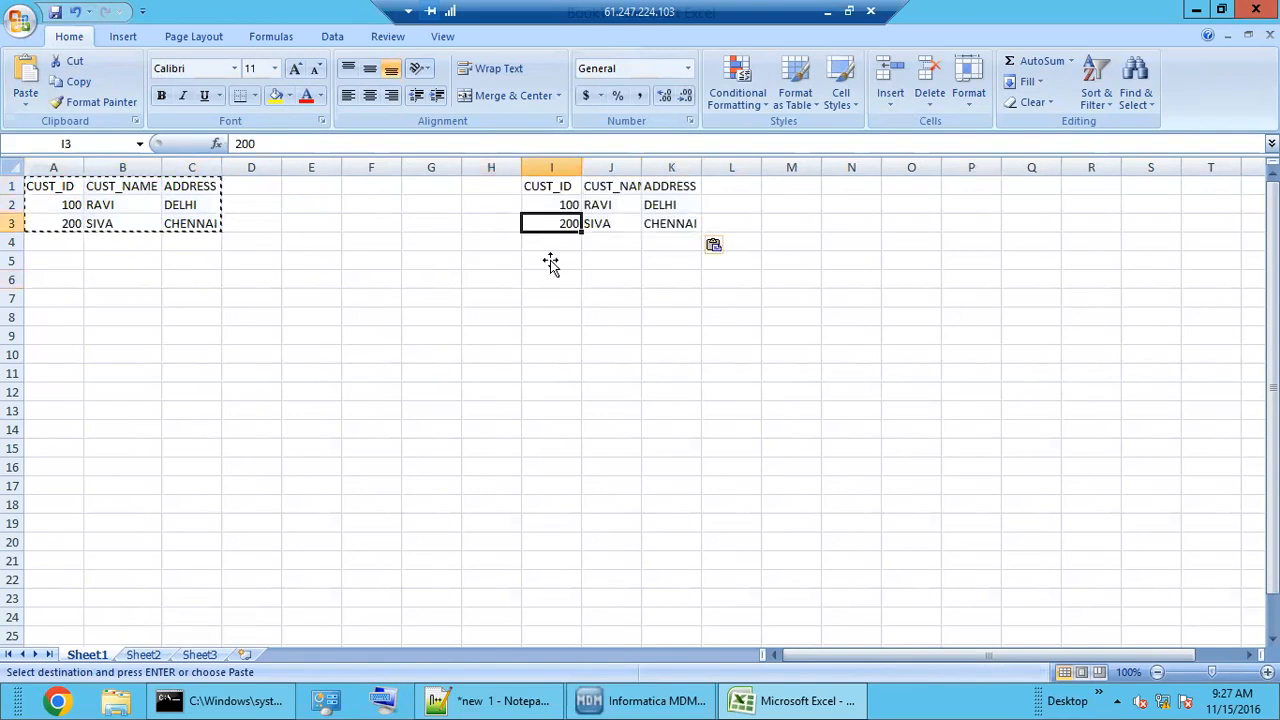
# Step: Repeat the first customer's ID and name in A6 and B6, and enter BANGALORE as the address in C6
pyautogui.click(51, 274)
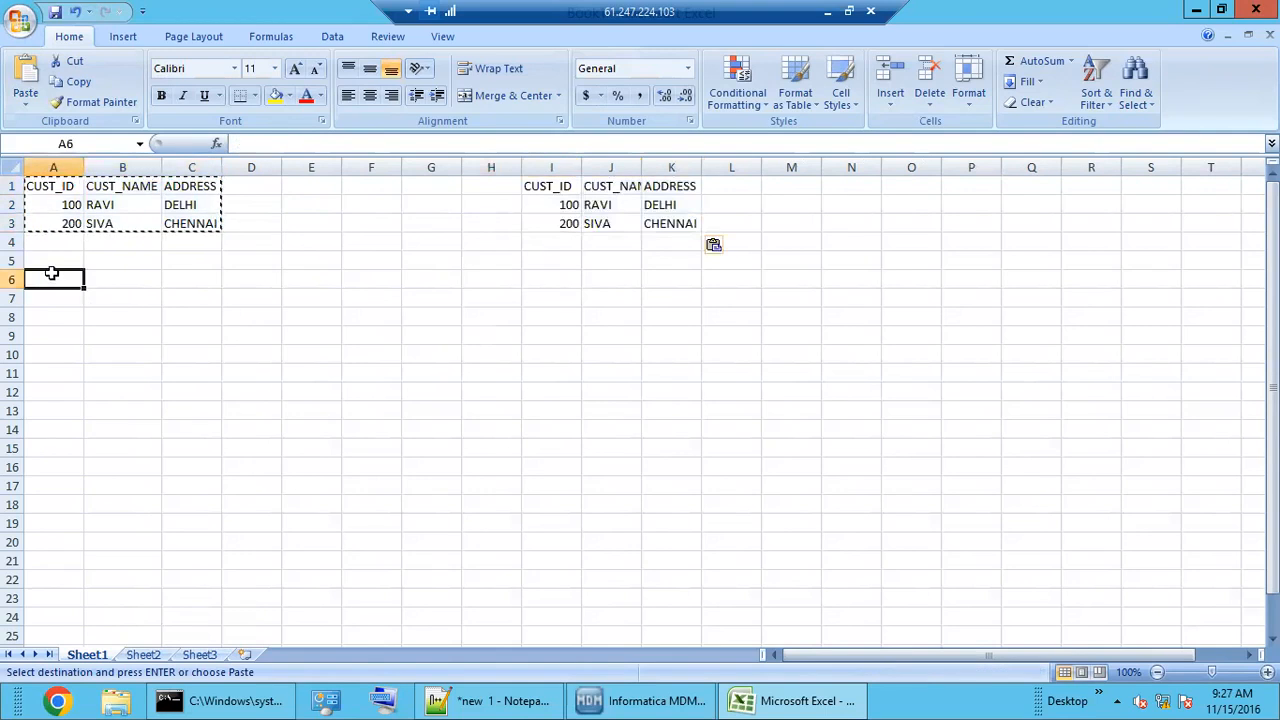
pyautogui.write('100')
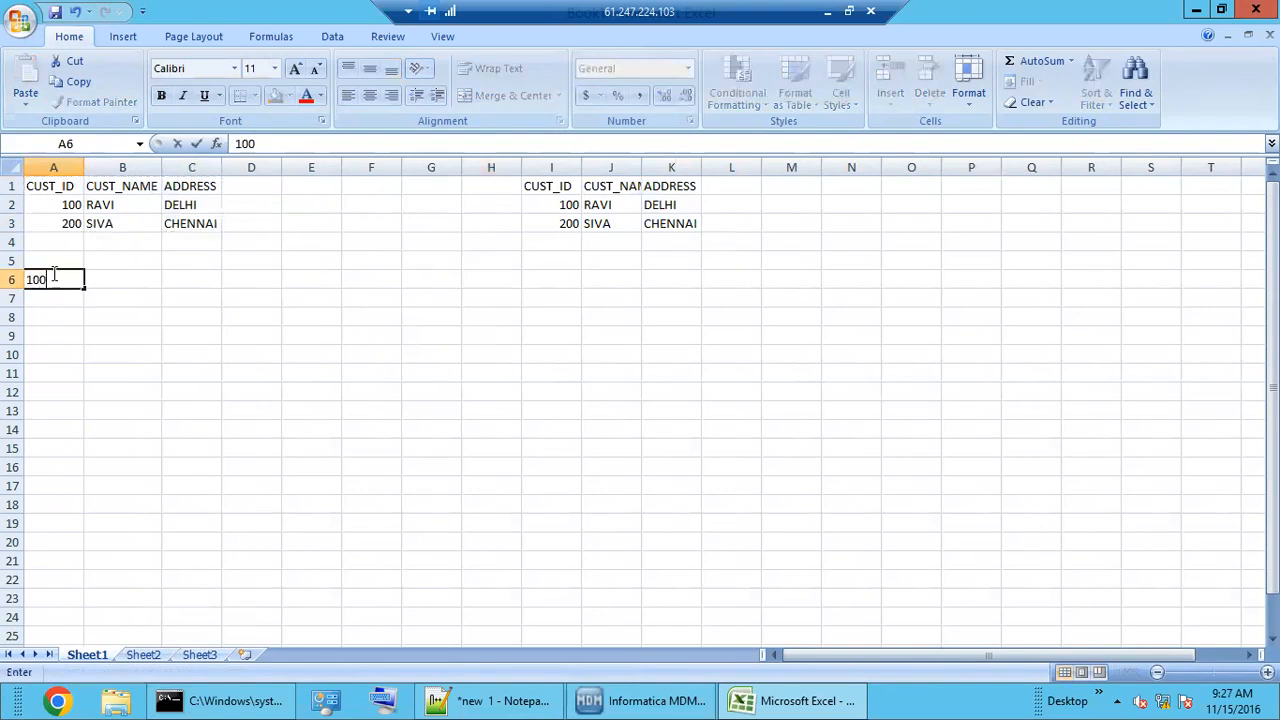
pyautogui.click(115, 205)
pyautogui.hotkey('ctrl', 'c')
pyautogui.click(123, 280)
pyautogui.hotkey('ctrl', 'v')
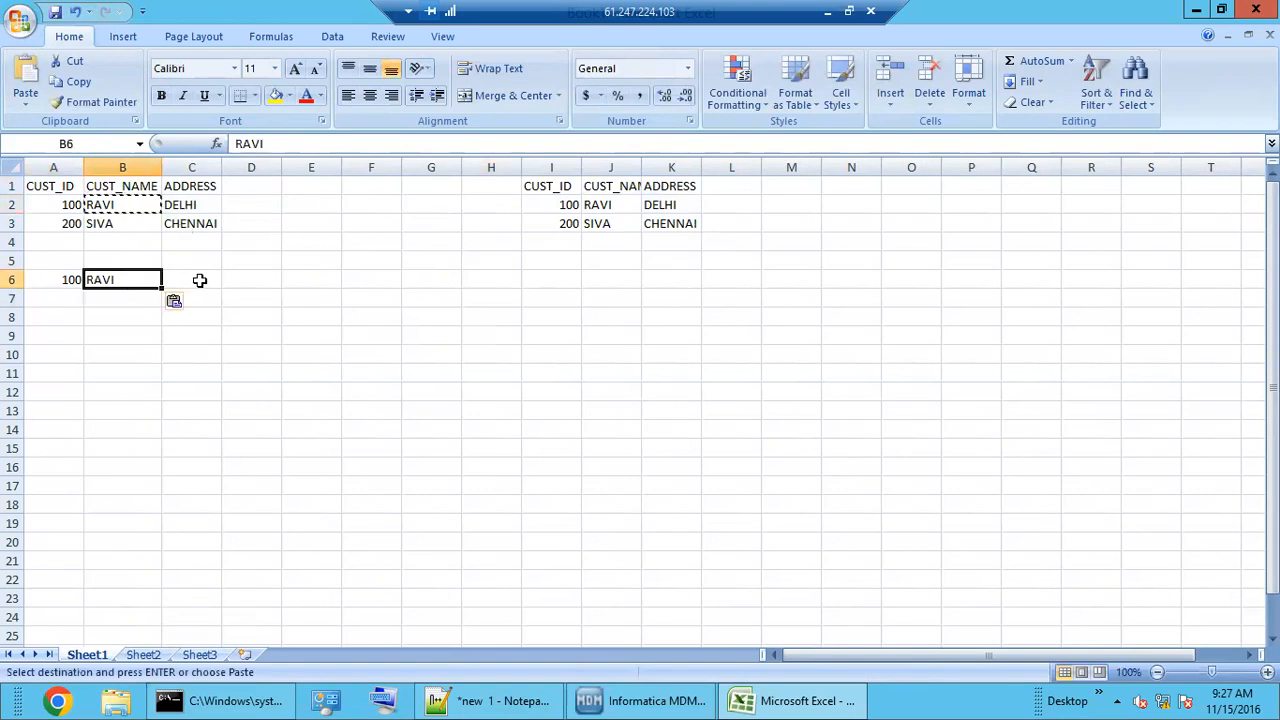
pyautogui.click(175, 273)
pyautogui.write('BA')
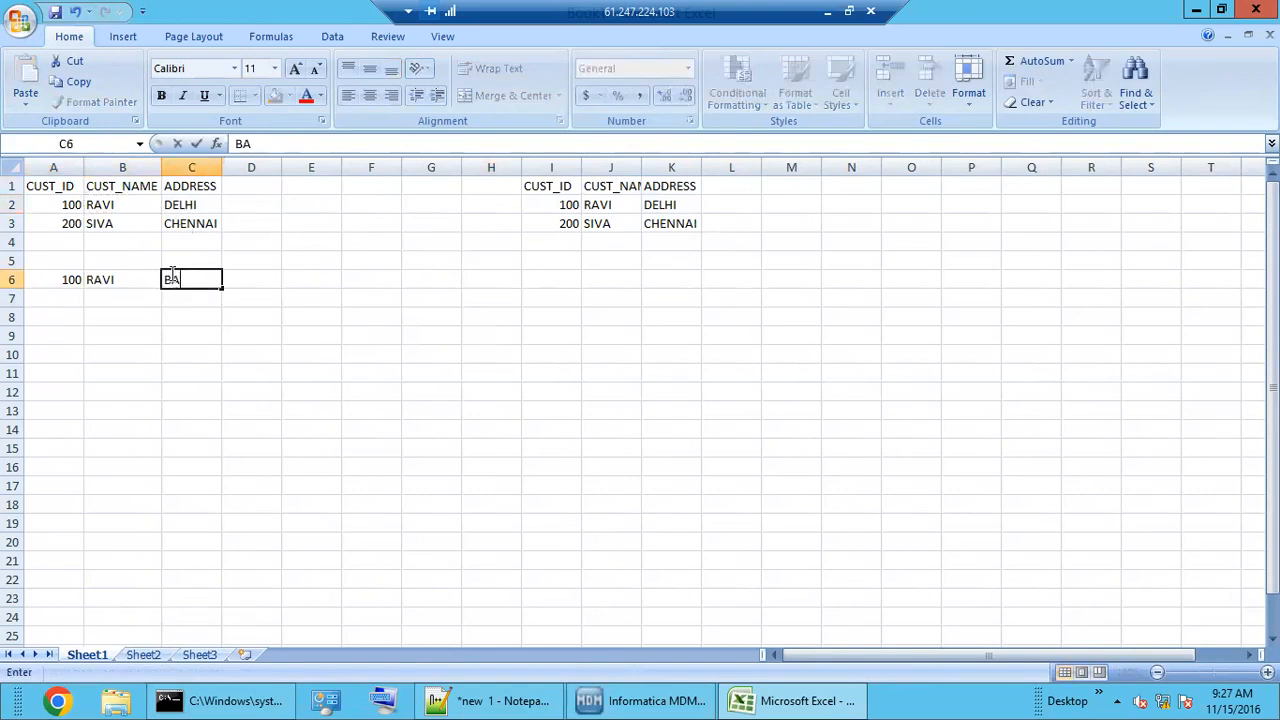
pyautogui.write('NGALORE')
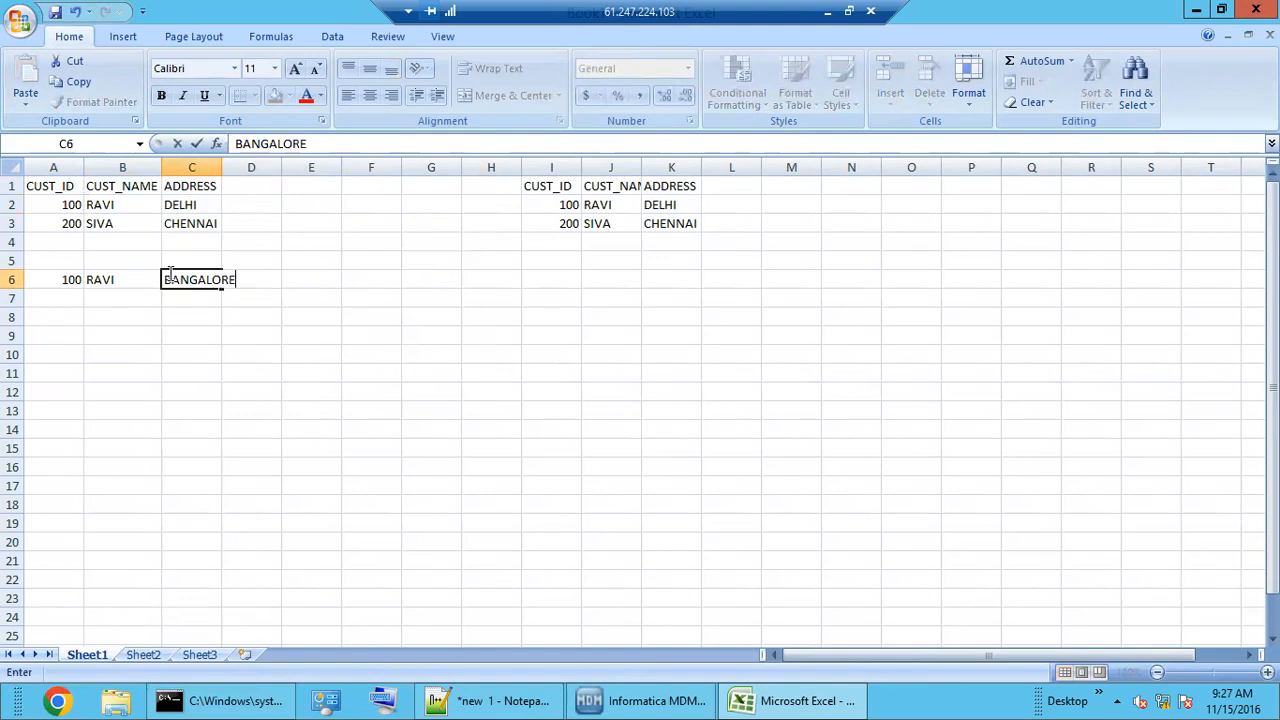
pyautogui.click(194, 335)
# Step: Fill A6:C6 with yellow and widen column C to fit the address
pyautogui.moveTo(63, 280); pyautogui.dragTo(200, 279)
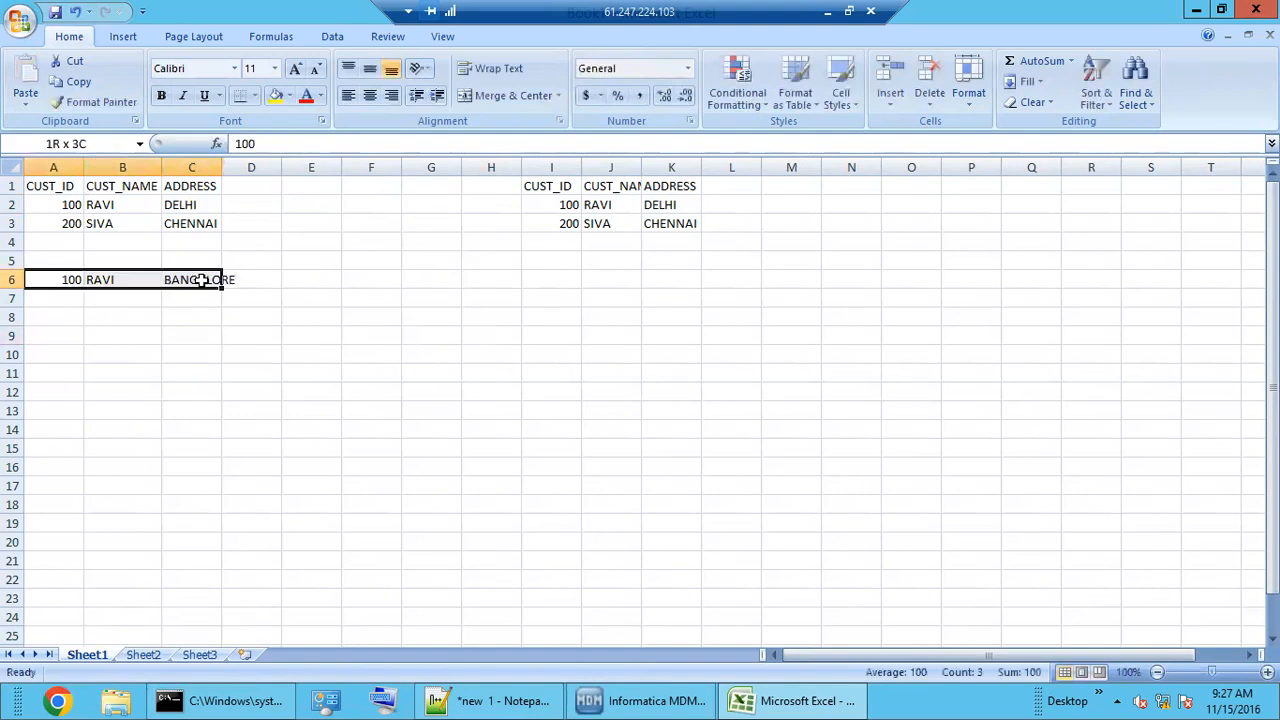
pyautogui.click(275, 97)
pyautogui.click(188, 391)
pyautogui.moveTo(220, 173); pyautogui.dragTo(239, 173)
pyautogui.click(231, 354)
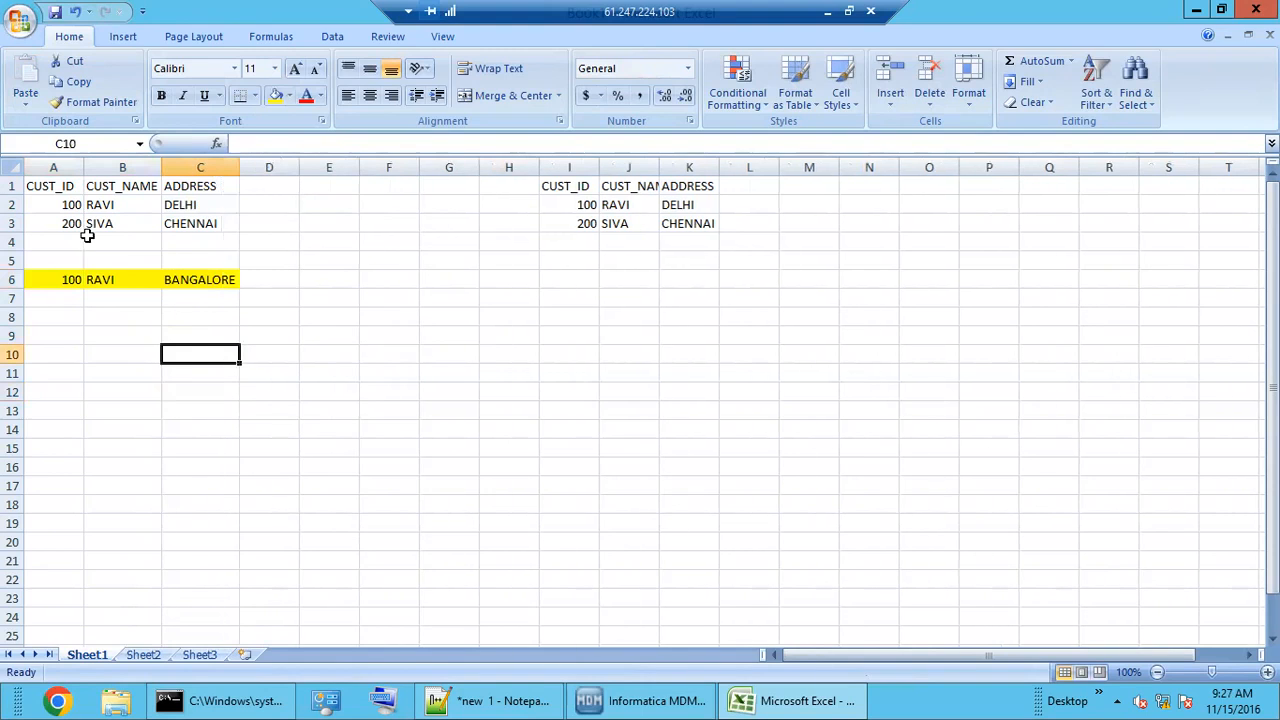
# Step: Compare the ID, name and address in row 6 with the headers and records of the copied table in columns I to K
pyautogui.moveTo(68, 185); pyautogui.dragTo(176, 186)
pyautogui.click(154, 294)
pyautogui.click(138, 279)
pyautogui.moveTo(66, 279); pyautogui.dragTo(183, 277)
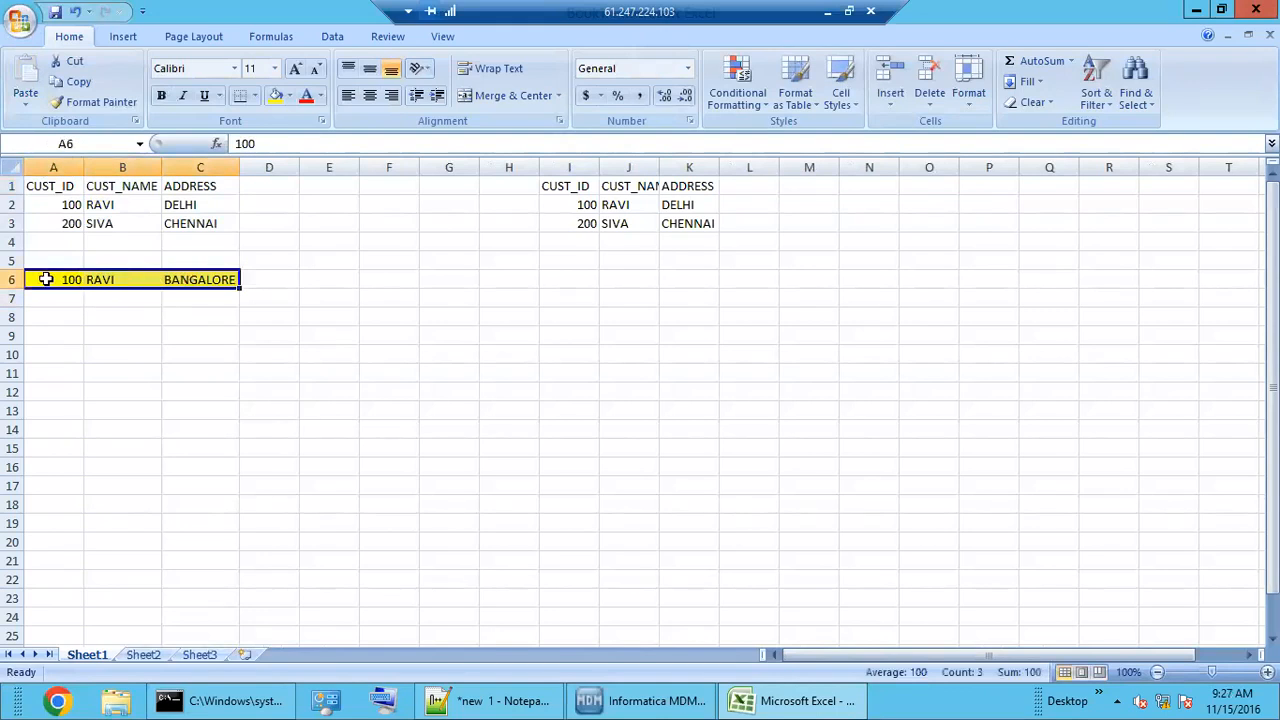
pyautogui.click(76, 279)
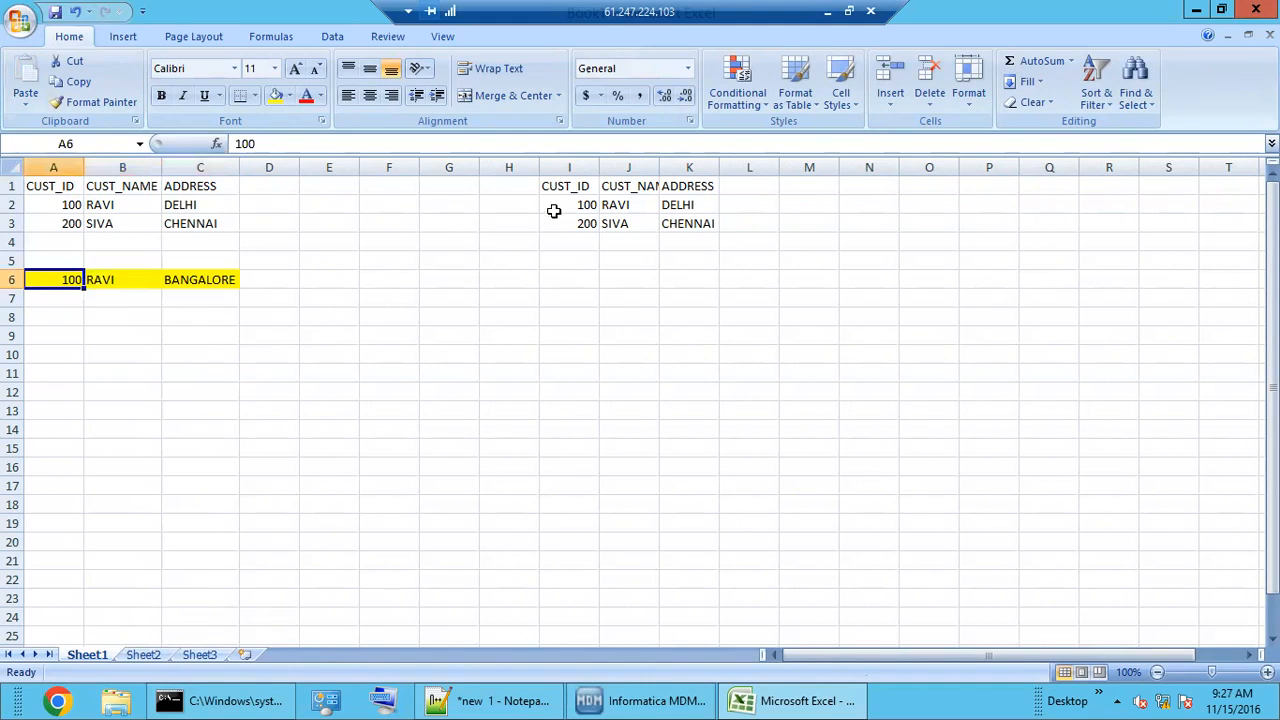
pyautogui.click(126, 282)
pyautogui.click(200, 279)
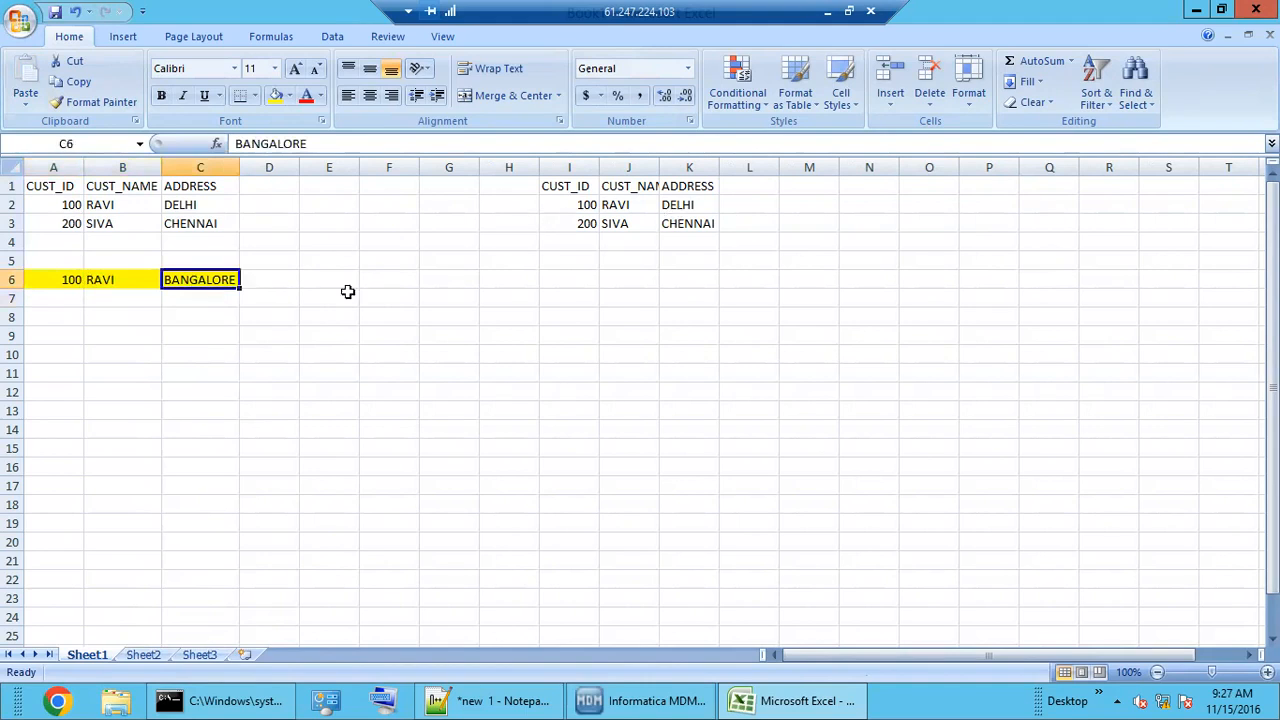
pyautogui.moveTo(52, 279); pyautogui.dragTo(183, 280)
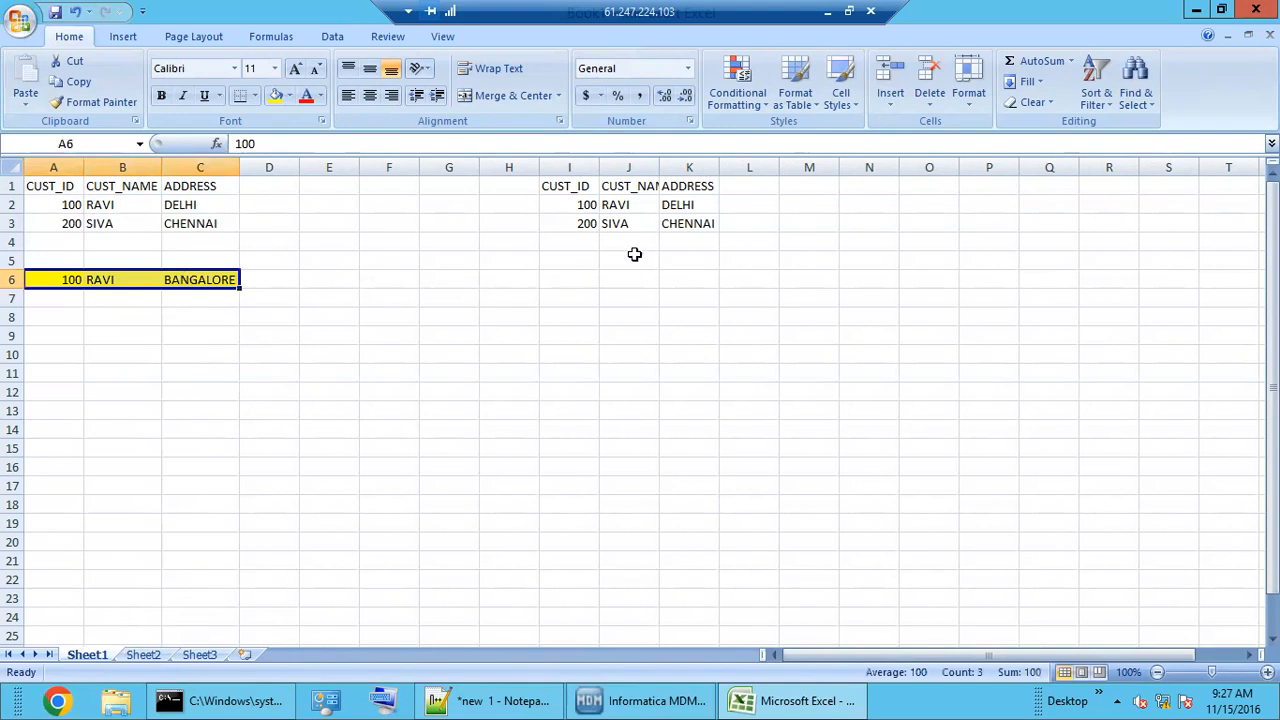
pyautogui.moveTo(586, 189); pyautogui.dragTo(663, 190)
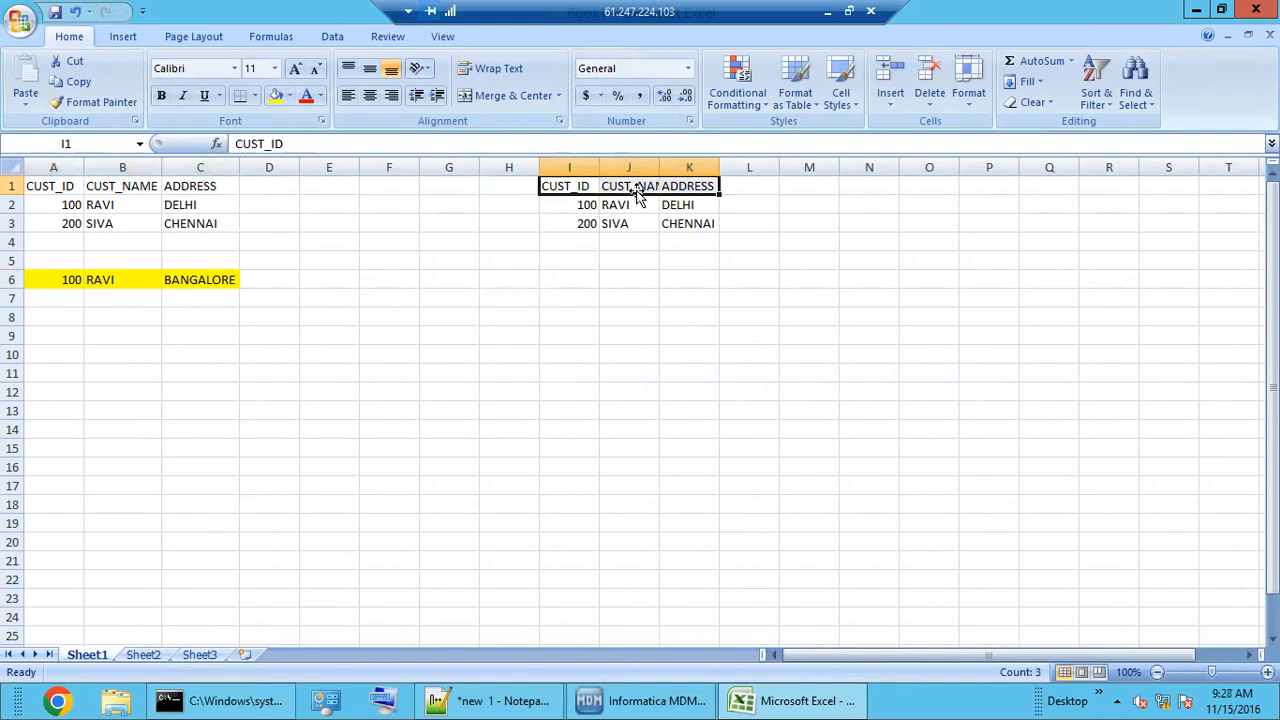
pyautogui.click(185, 295)
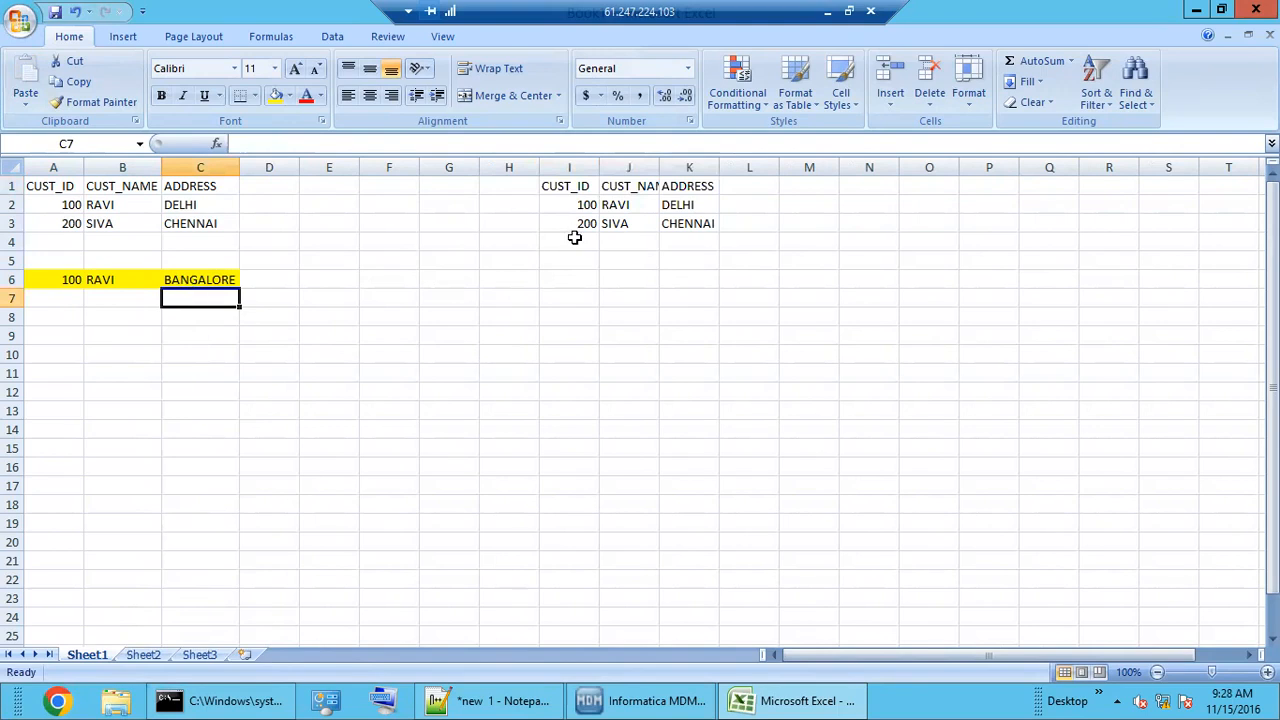
pyautogui.click(198, 281)
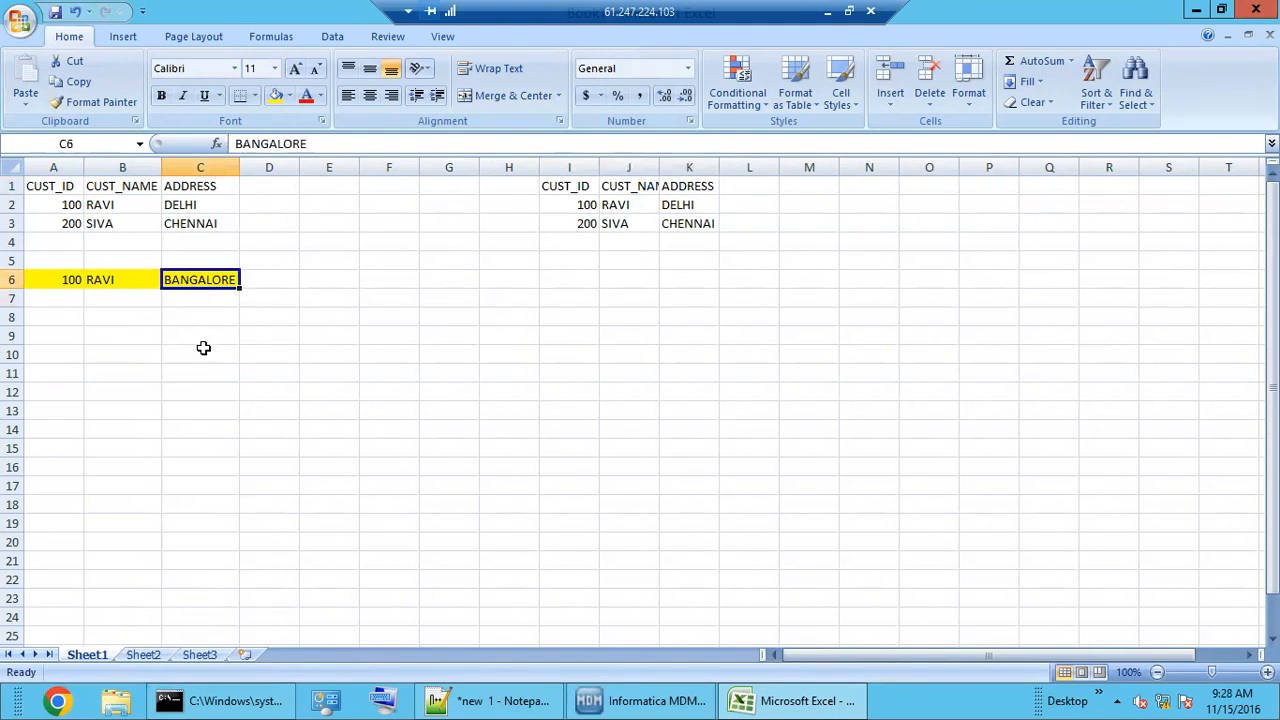
# Step: Fill header cells I1:J1 with yellow and compare the ID and name in row 6 with those in I2:J2
pyautogui.moveTo(566, 187); pyautogui.dragTo(608, 186)
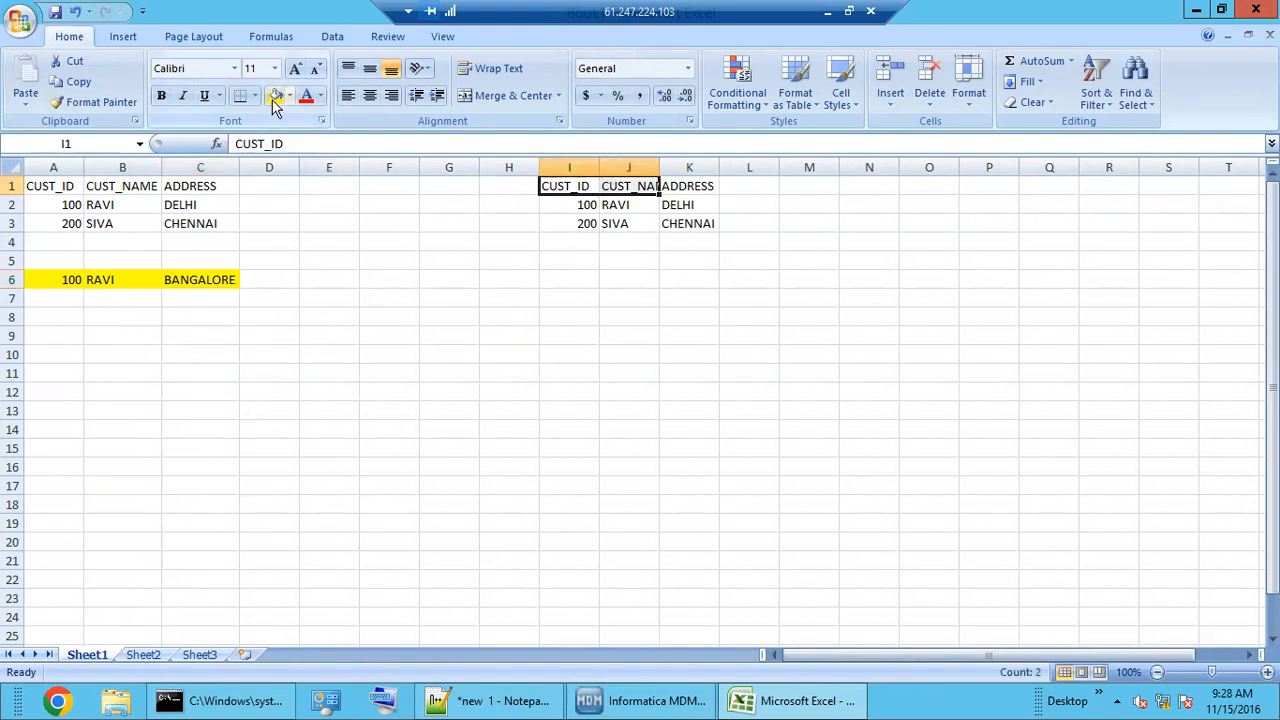
pyautogui.click(274, 97)
pyautogui.click(449, 298)
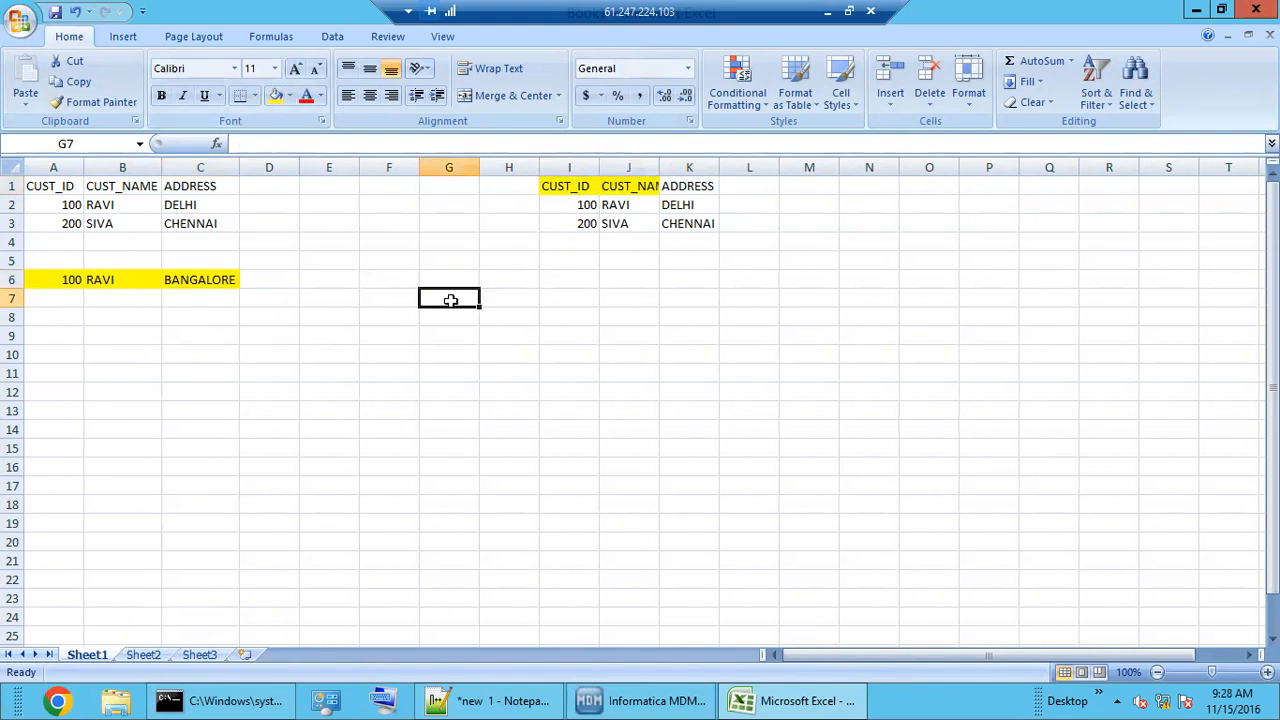
pyautogui.click(59, 282)
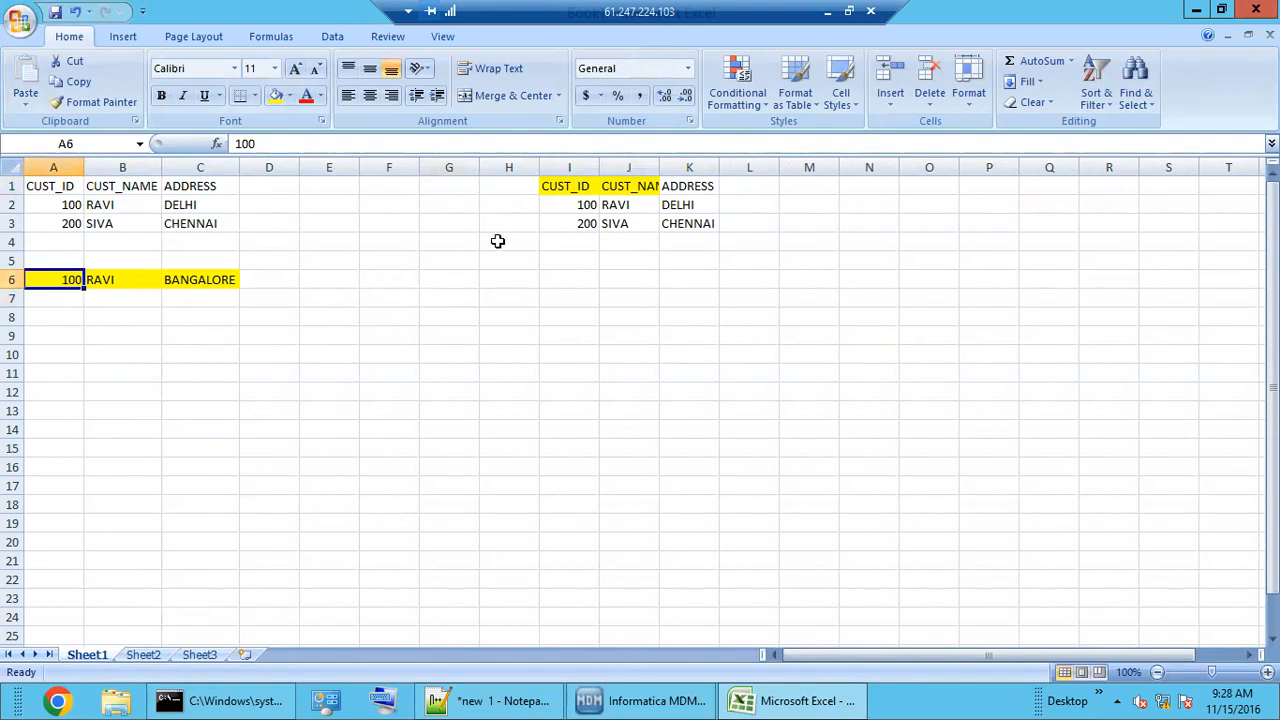
pyautogui.click(578, 205)
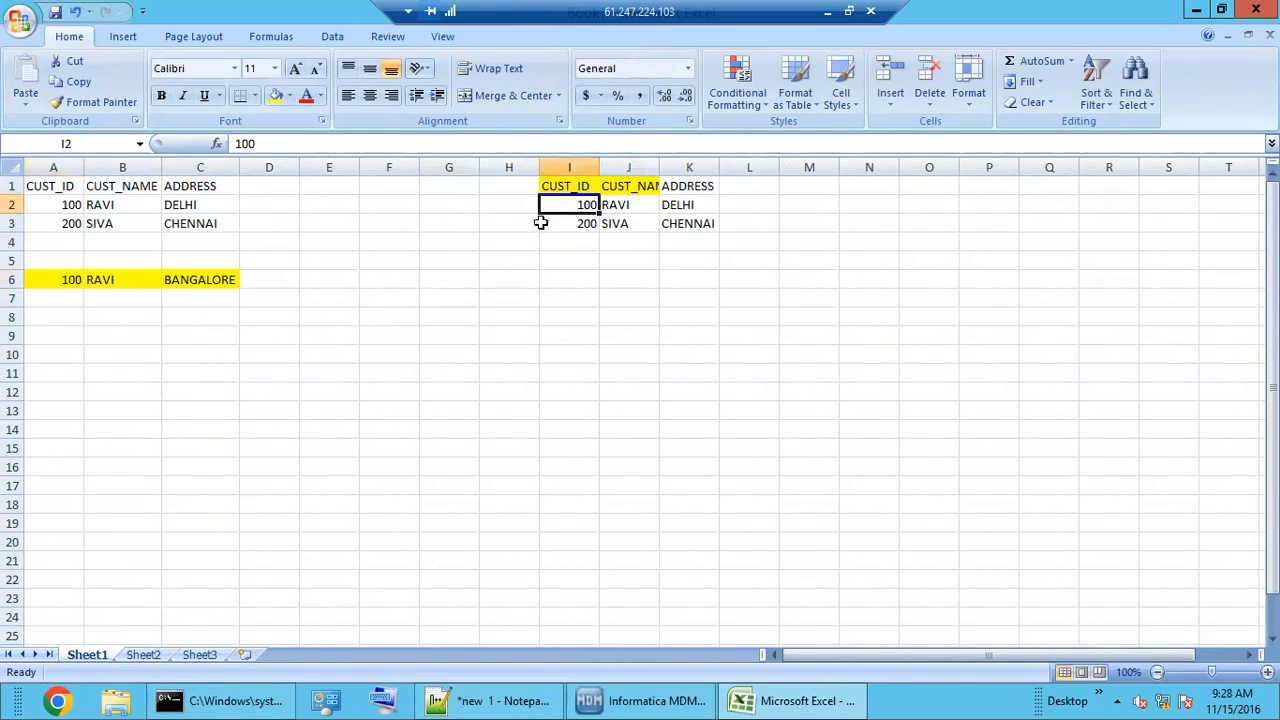
pyautogui.click(128, 281)
pyautogui.click(649, 203)
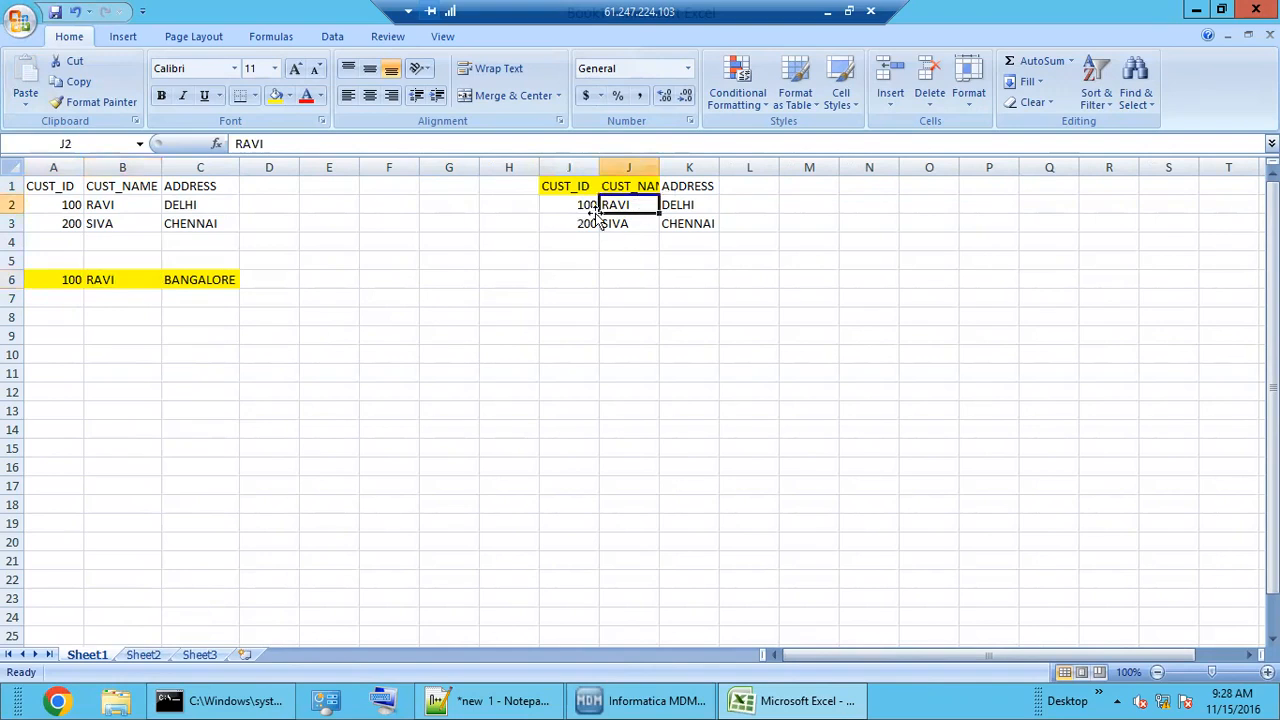
pyautogui.moveTo(580, 204); pyautogui.dragTo(612, 206)
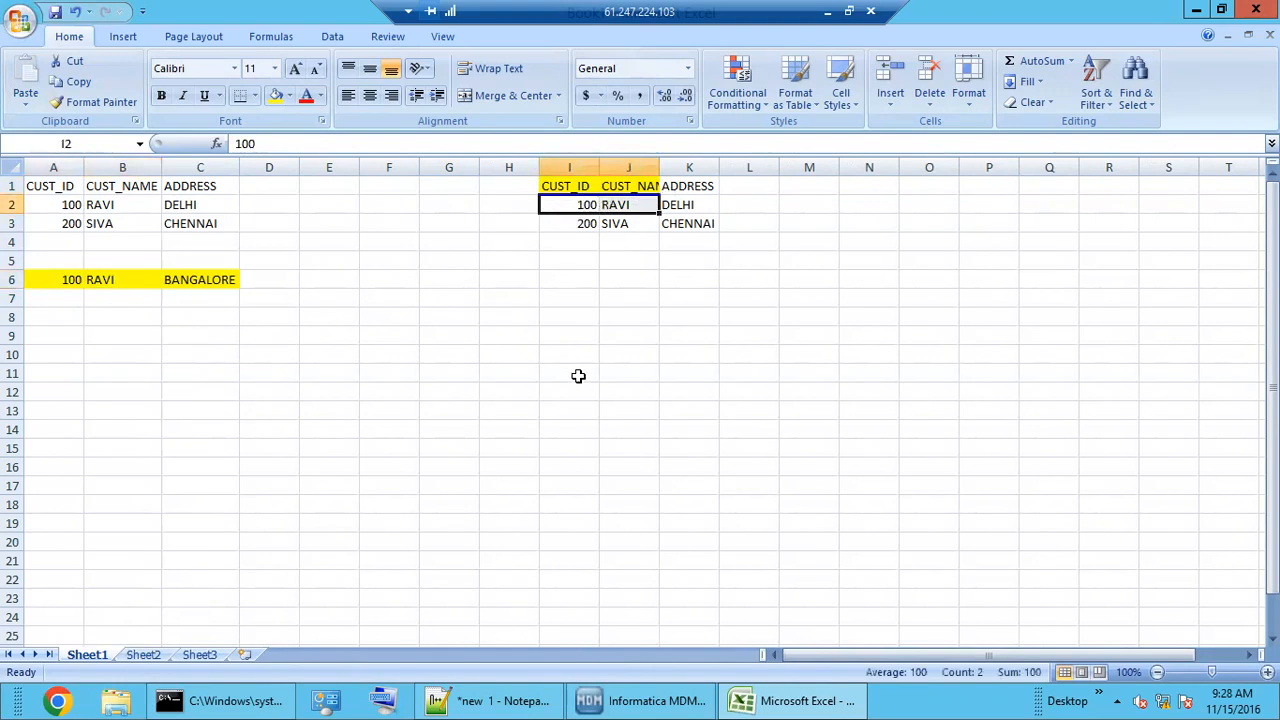
# Step: Enter customer ID 500 in A7, repeat the first customer's name in B7, and enter BANGALORE as the address in C7
pyautogui.click(64, 302)
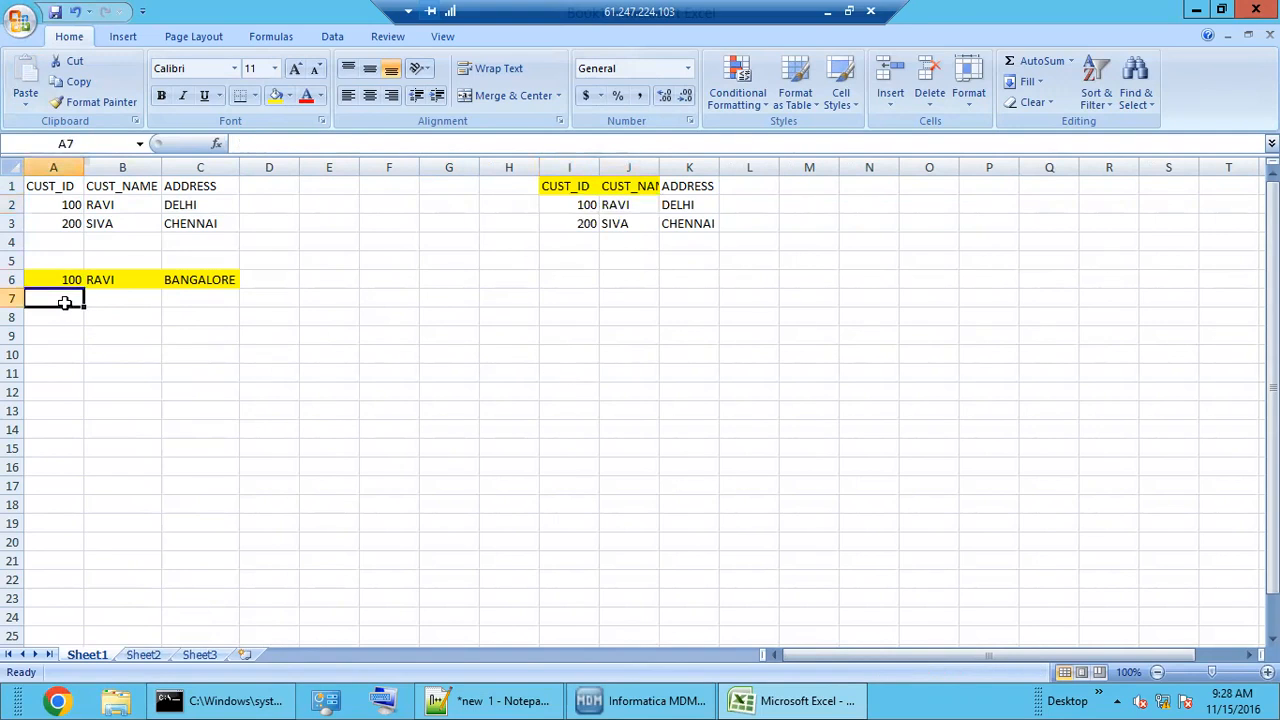
pyautogui.write('500')
pyautogui.press('Tab')
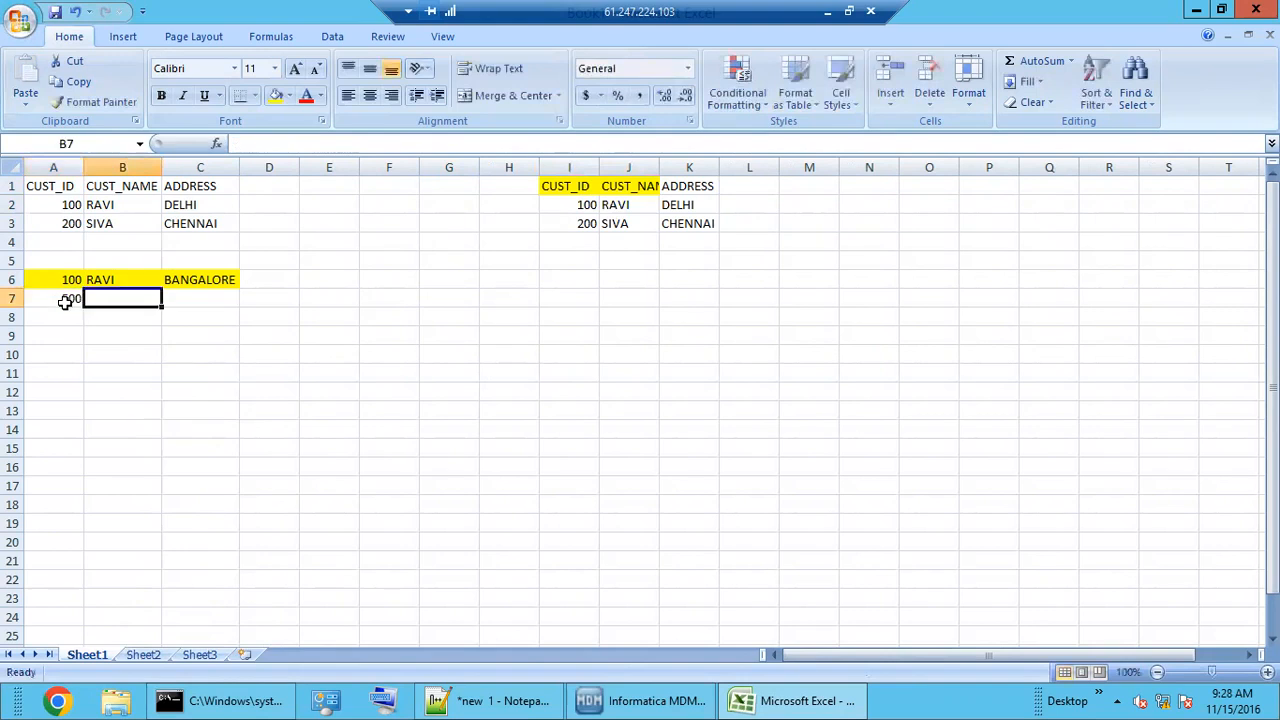
pyautogui.write('RAVI')
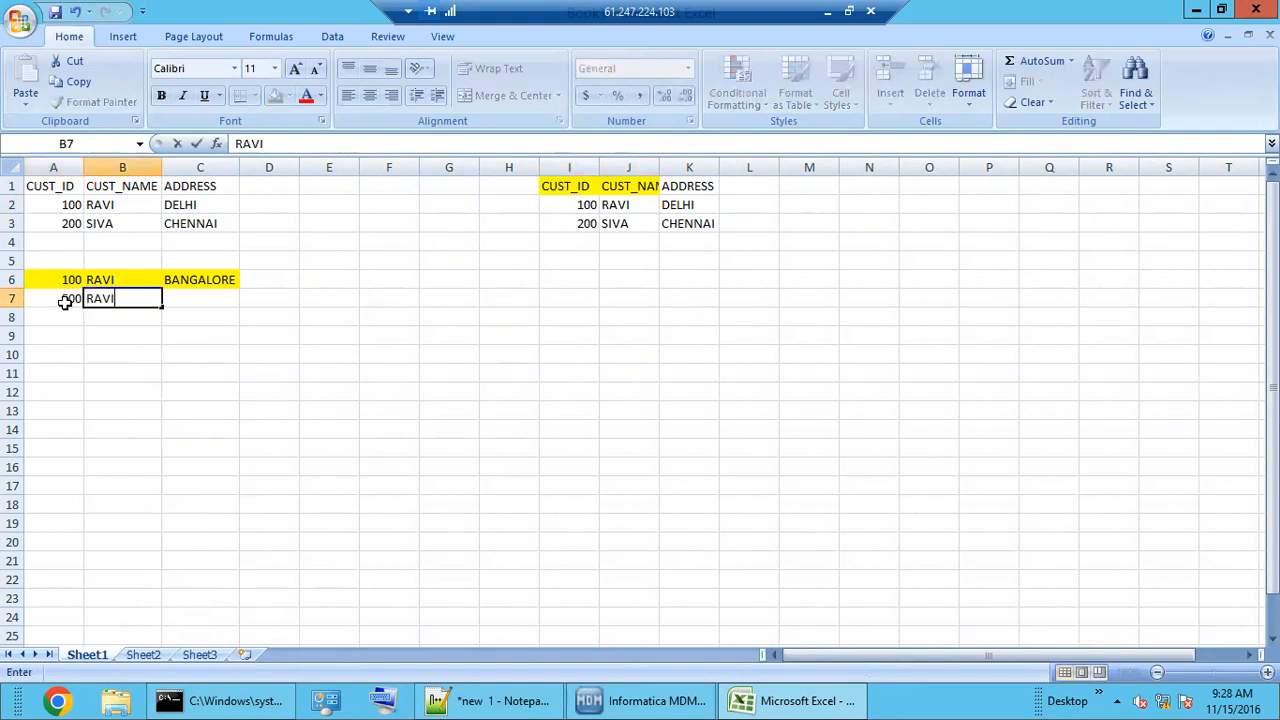
pyautogui.press('Tab')
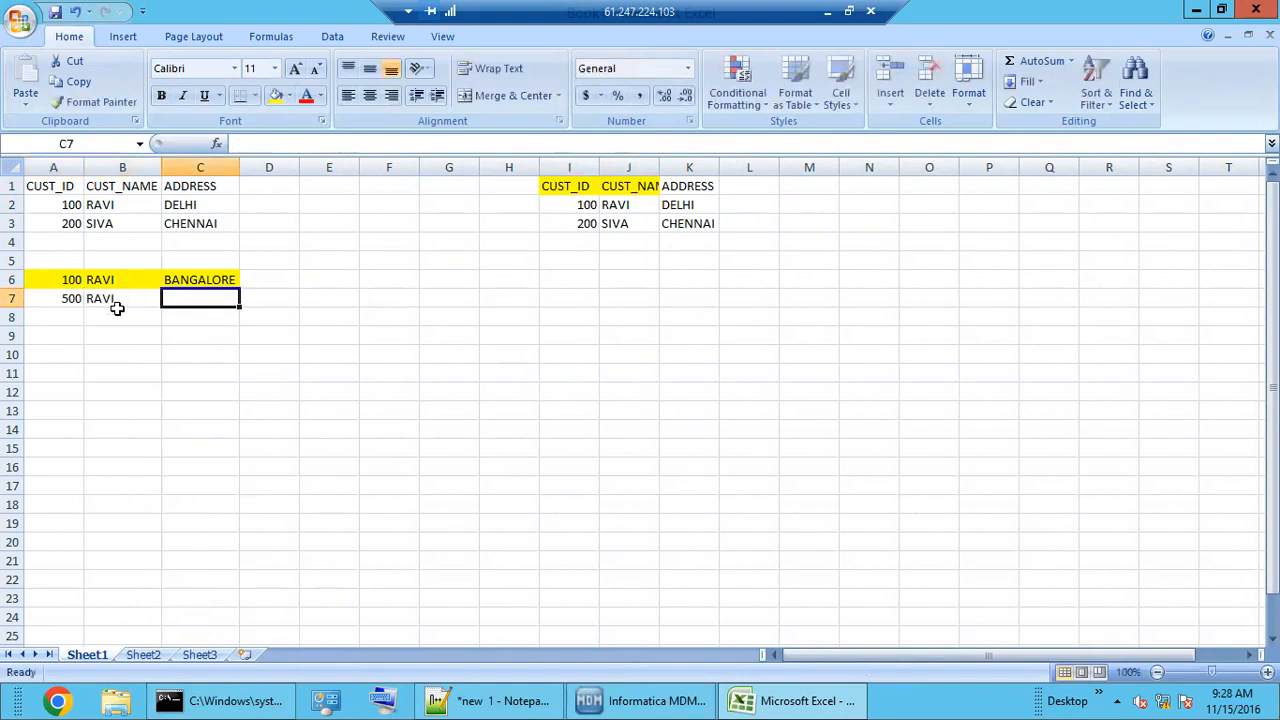
pyautogui.write('BANGALO')
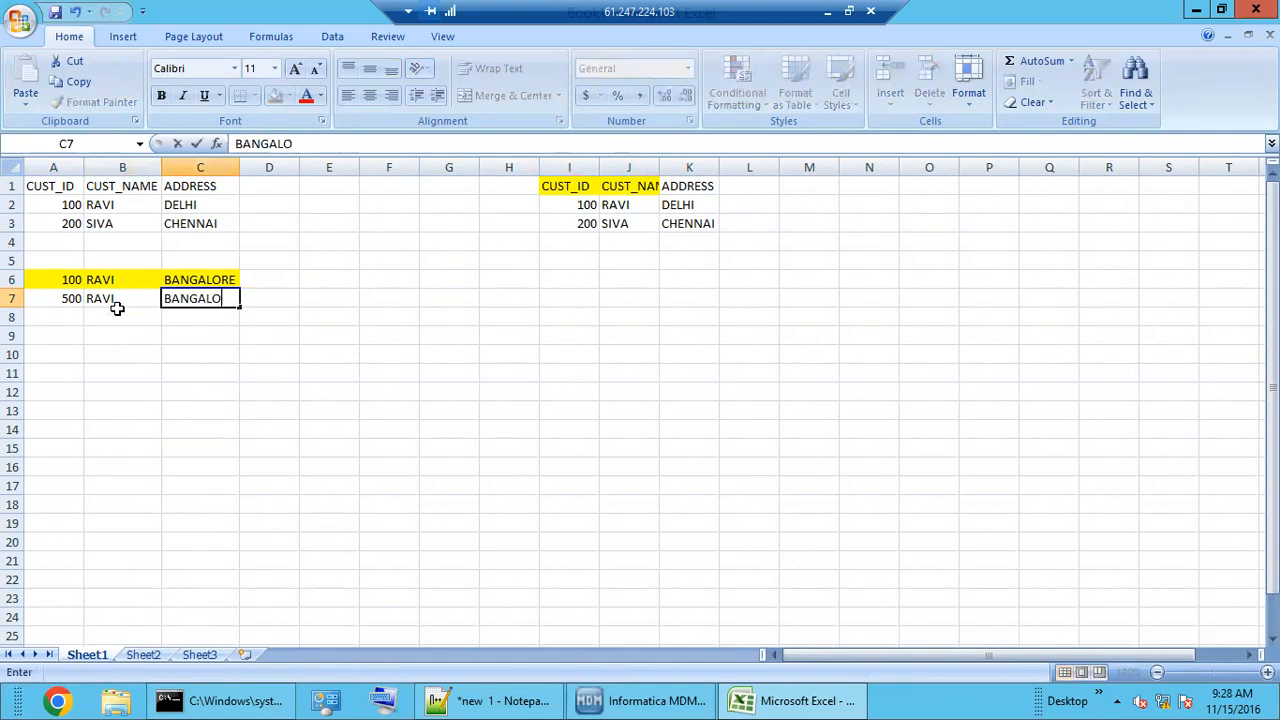
pyautogui.write('RE')
pyautogui.press('Return')
# Step: Compare the ID and name in row 7 with the highlighted headers and the records of the table in columns I to K
pyautogui.click(68, 297)
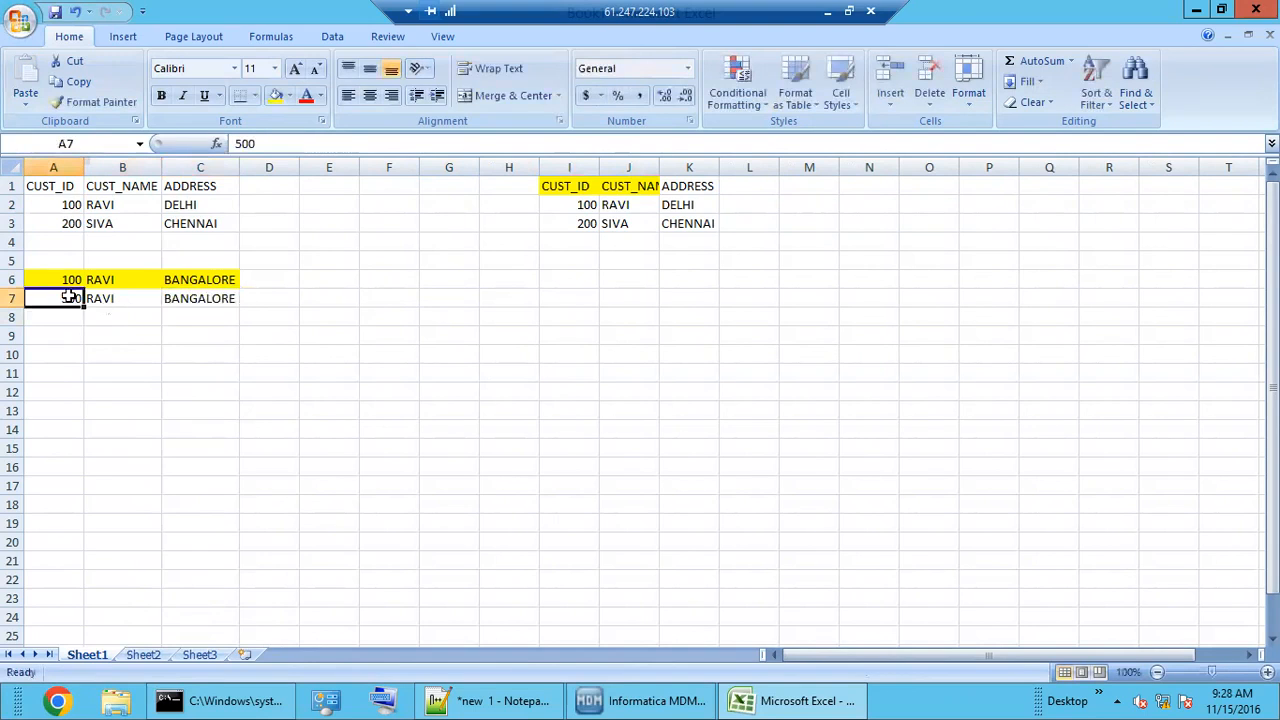
pyautogui.click(575, 227)
pyautogui.moveTo(63, 297); pyautogui.dragTo(186, 300)
pyautogui.click(92, 297)
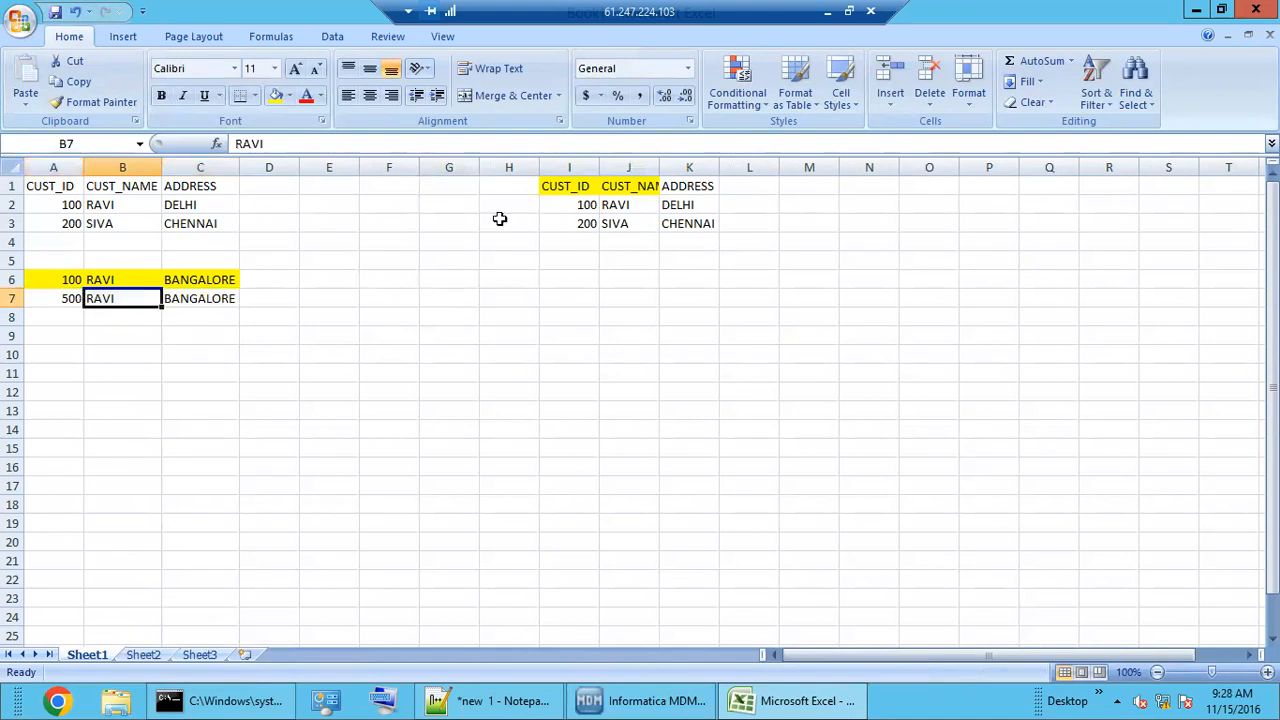
pyautogui.click(569, 186)
pyautogui.click(612, 186)
pyautogui.click(578, 186)
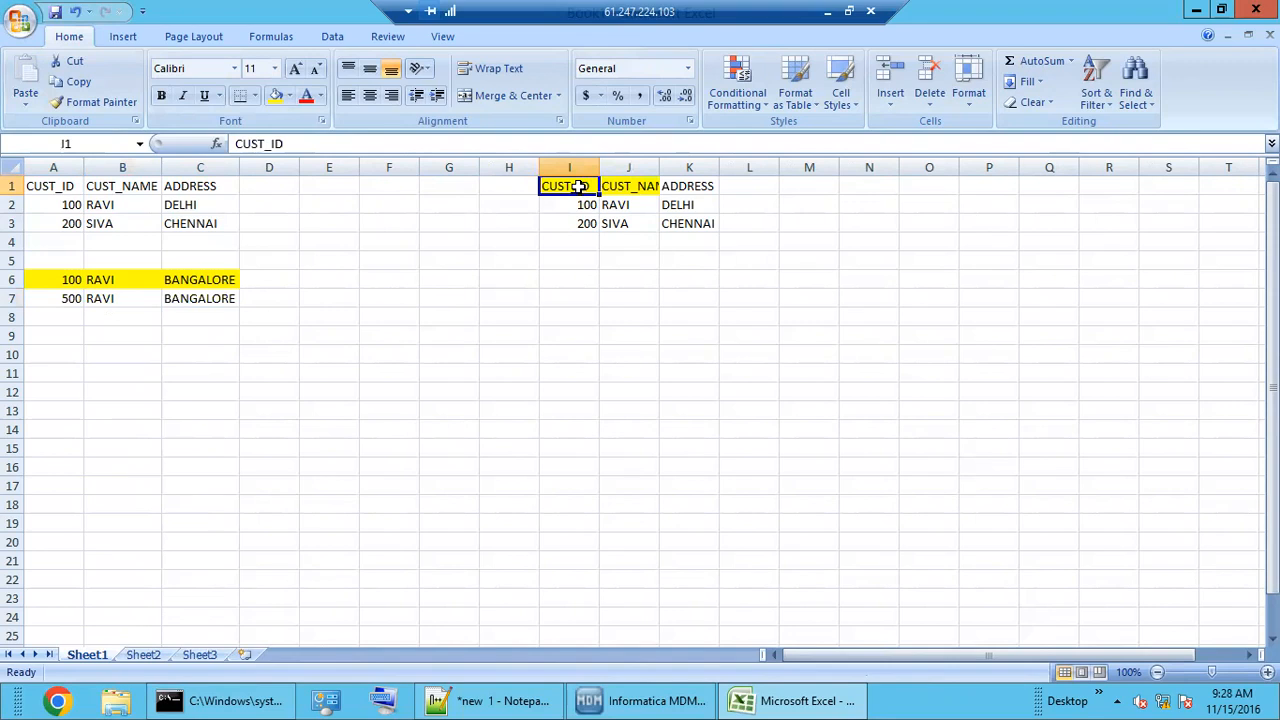
pyautogui.click(70, 298)
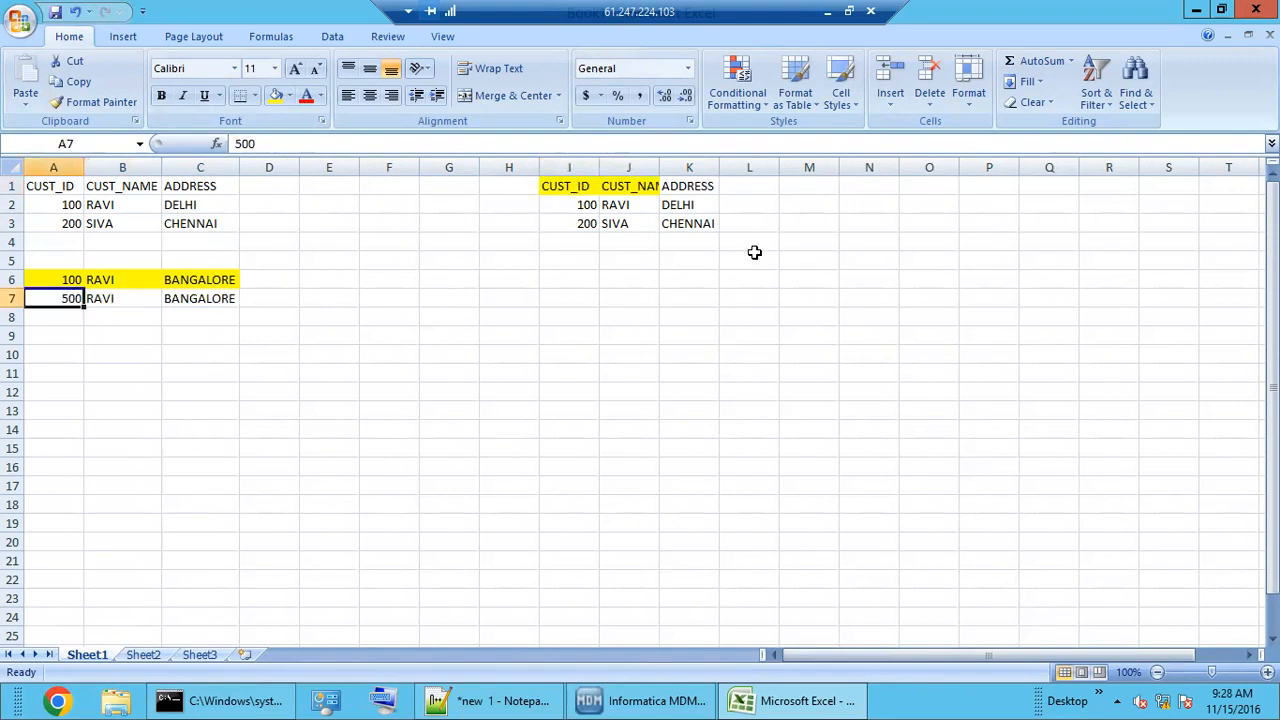
pyautogui.click(587, 224)
pyautogui.click(101, 301)
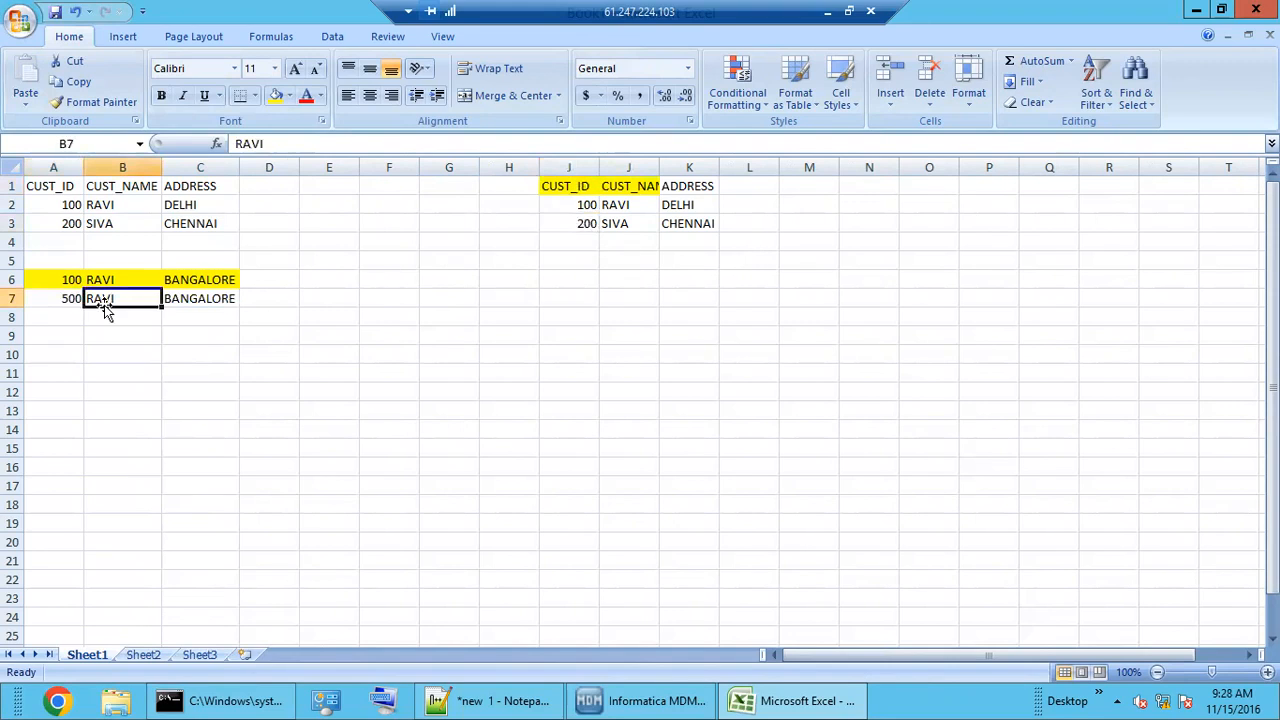
pyautogui.moveTo(70, 300); pyautogui.dragTo(200, 299)
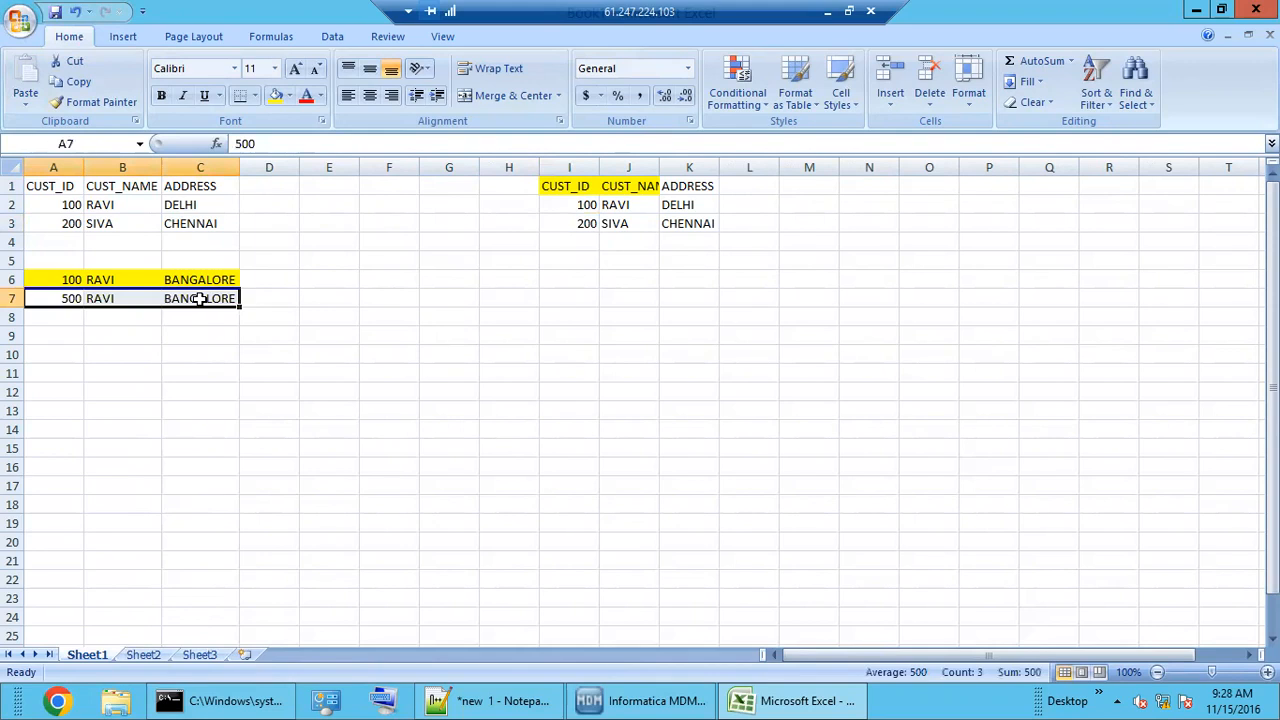
pyautogui.click(614, 186)
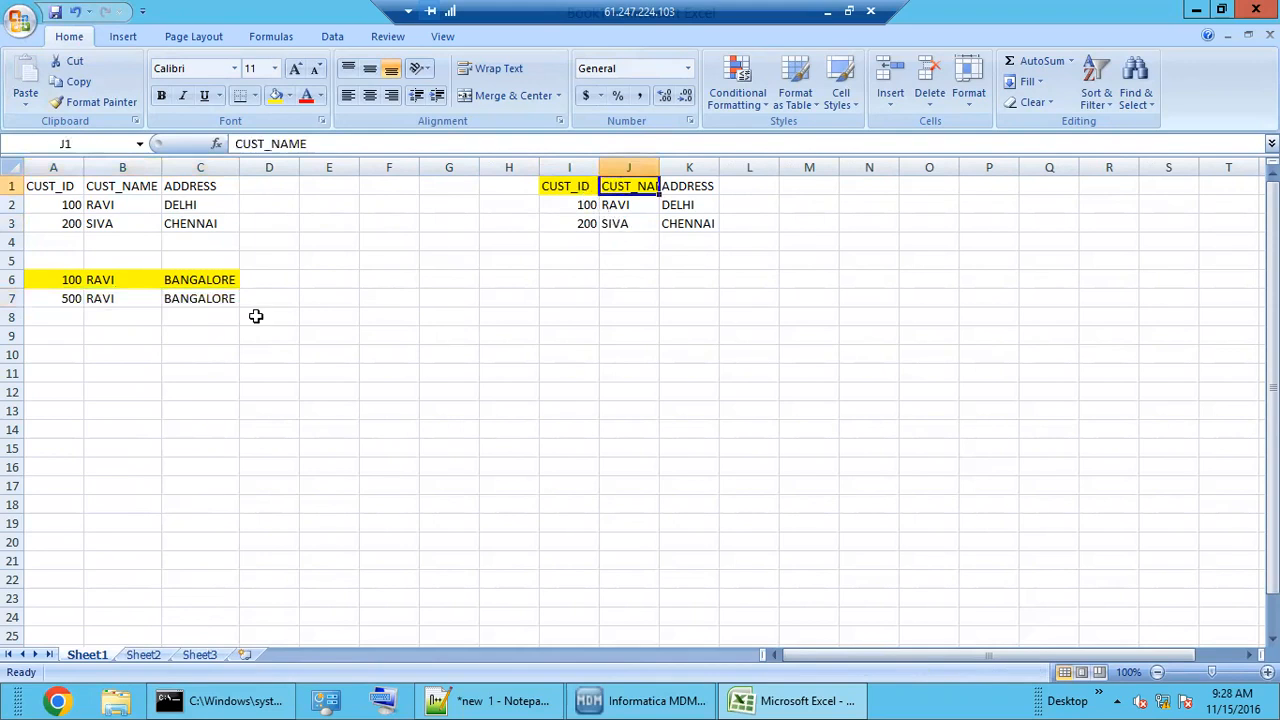
# Step: Enter ID 100 in A8 and a variant spelling of the first customer's name in B8, and copy the address from C7 to C8
pyautogui.click(69, 316)
pyautogui.write('100')
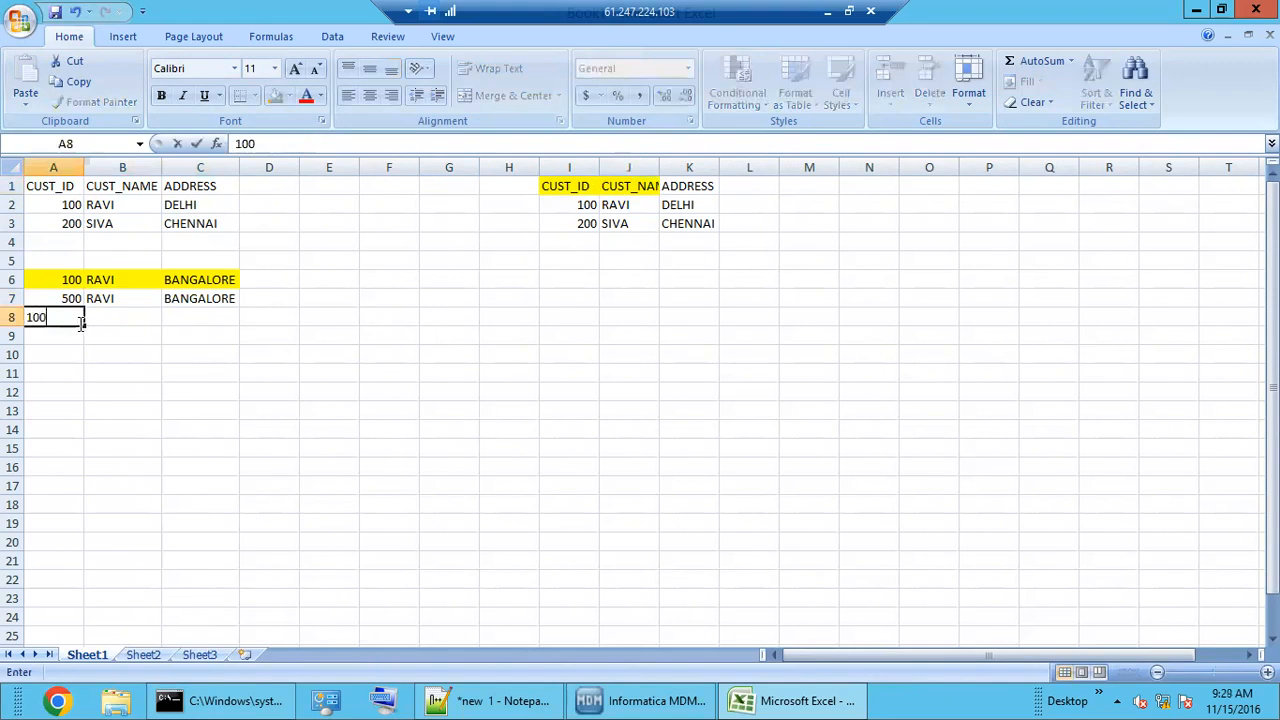
pyautogui.press('Tab')
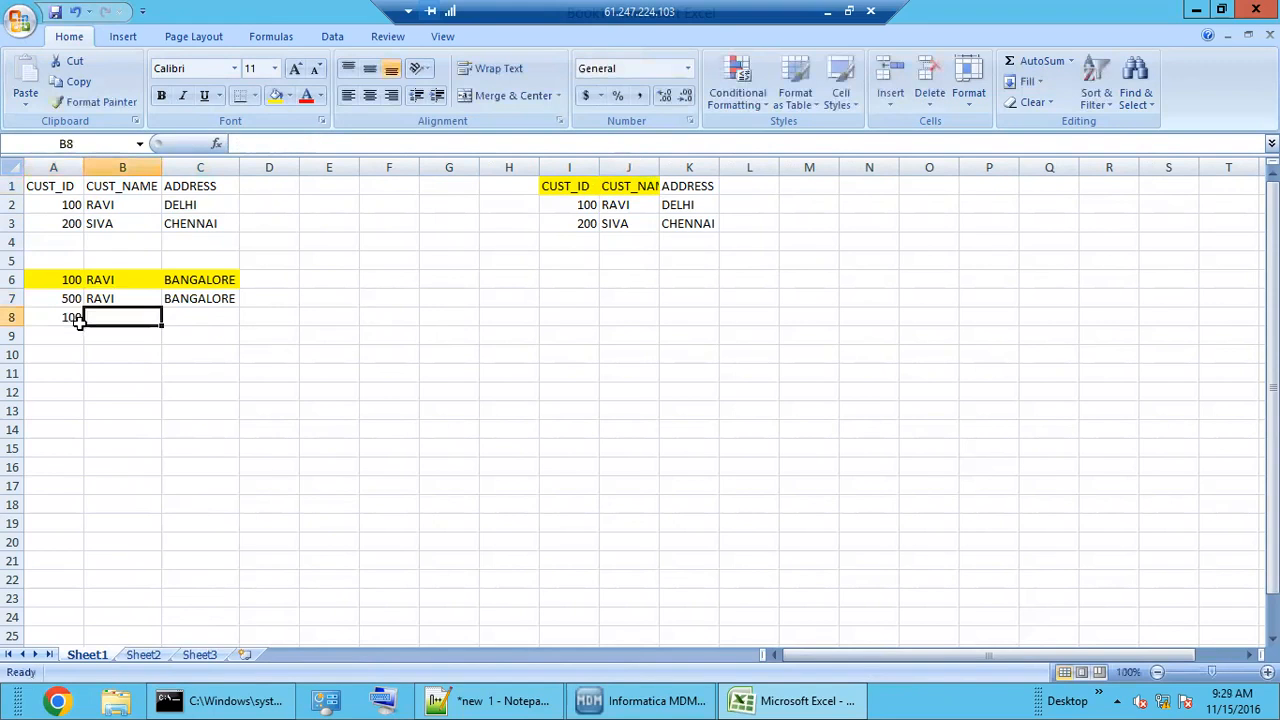
pyautogui.write('RABI')
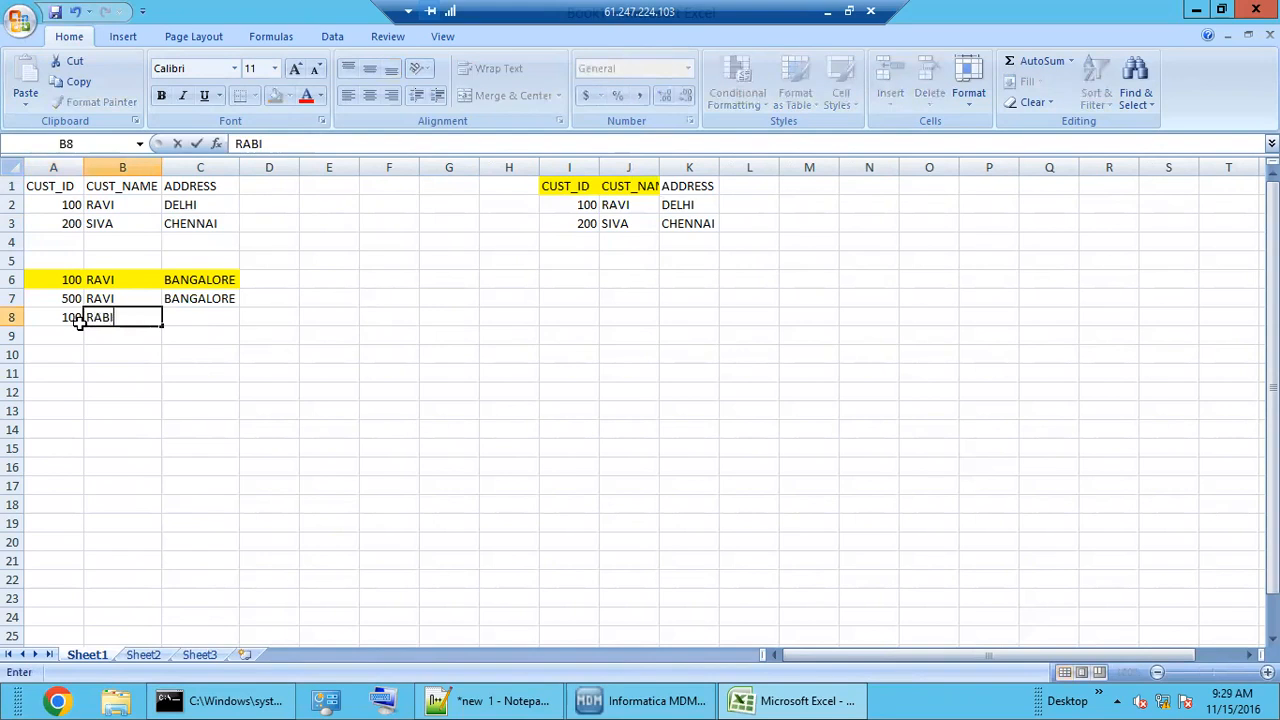
pyautogui.press('Tab')
pyautogui.press('Up')
pyautogui.hotkey('ctrl', 'c')
pyautogui.press('Down')
pyautogui.hotkey('ctrl', 'v')
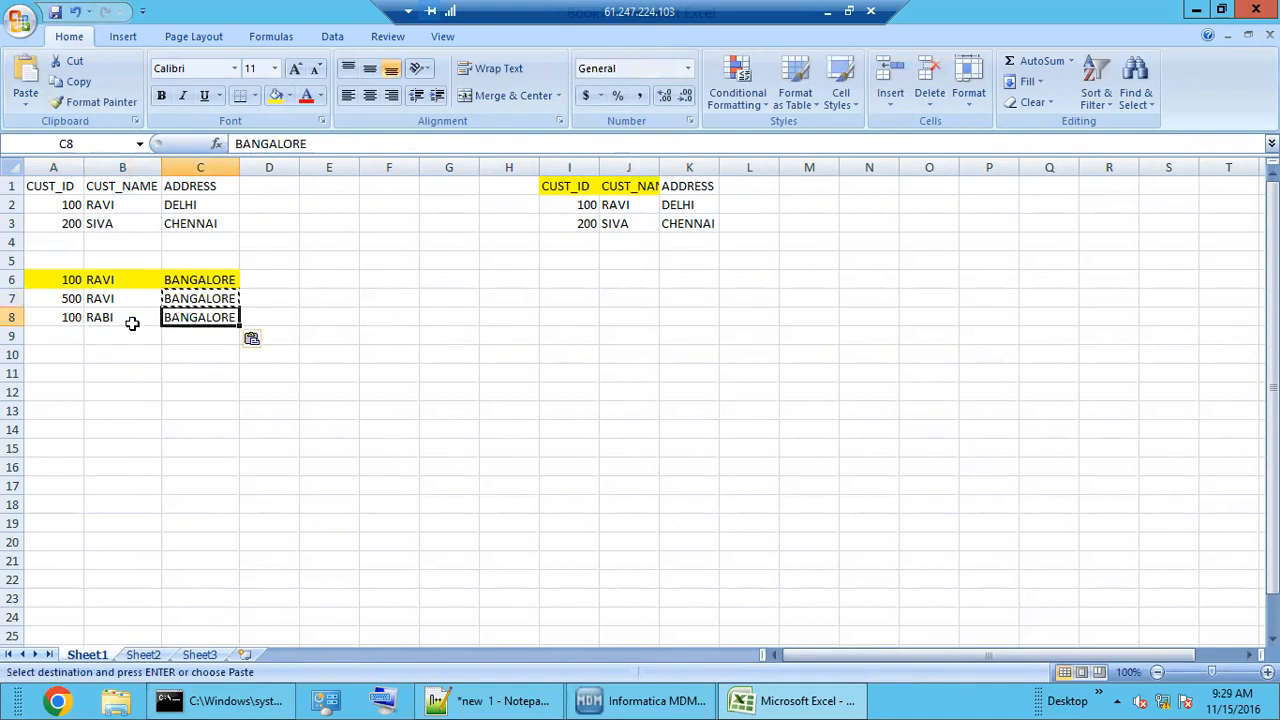
# Step: Compare the ID and name in row 8 with the highlighted key headers and the first record in I2:J2
pyautogui.click(615, 186)
pyautogui.click(584, 186)
pyautogui.click(622, 186)
pyautogui.click(101, 317)
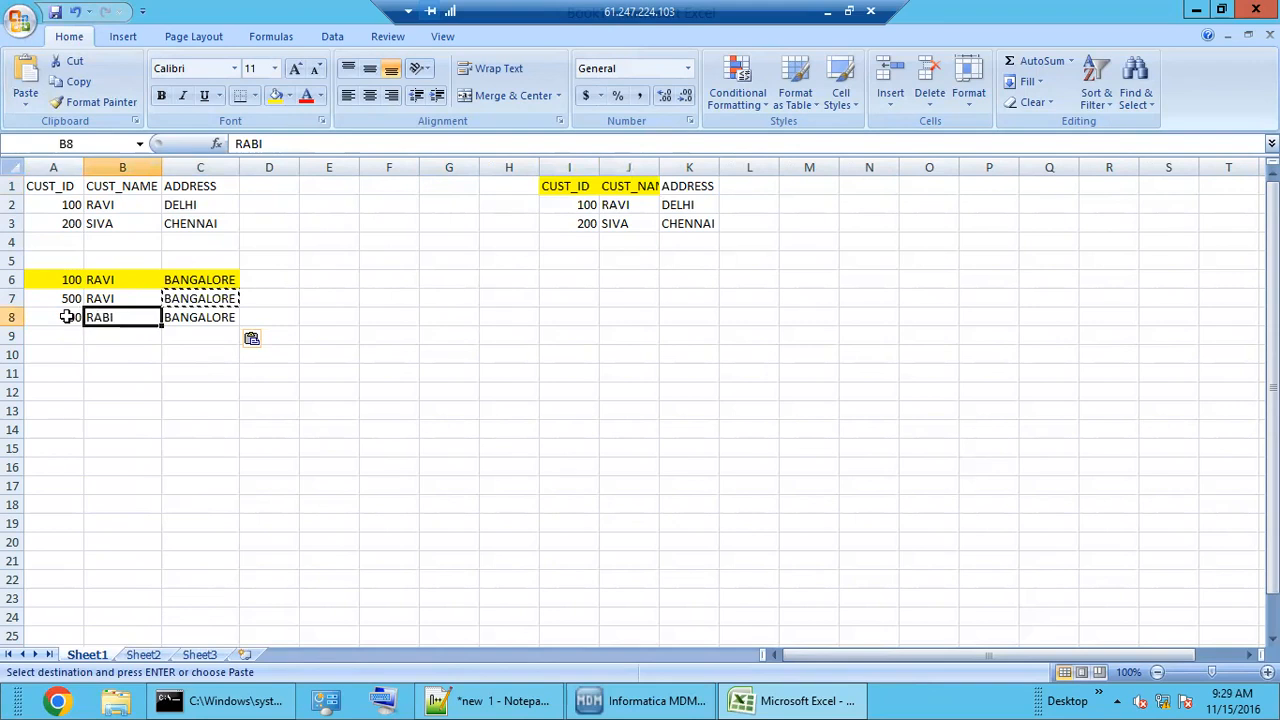
pyautogui.click(63, 317)
pyautogui.click(577, 204)
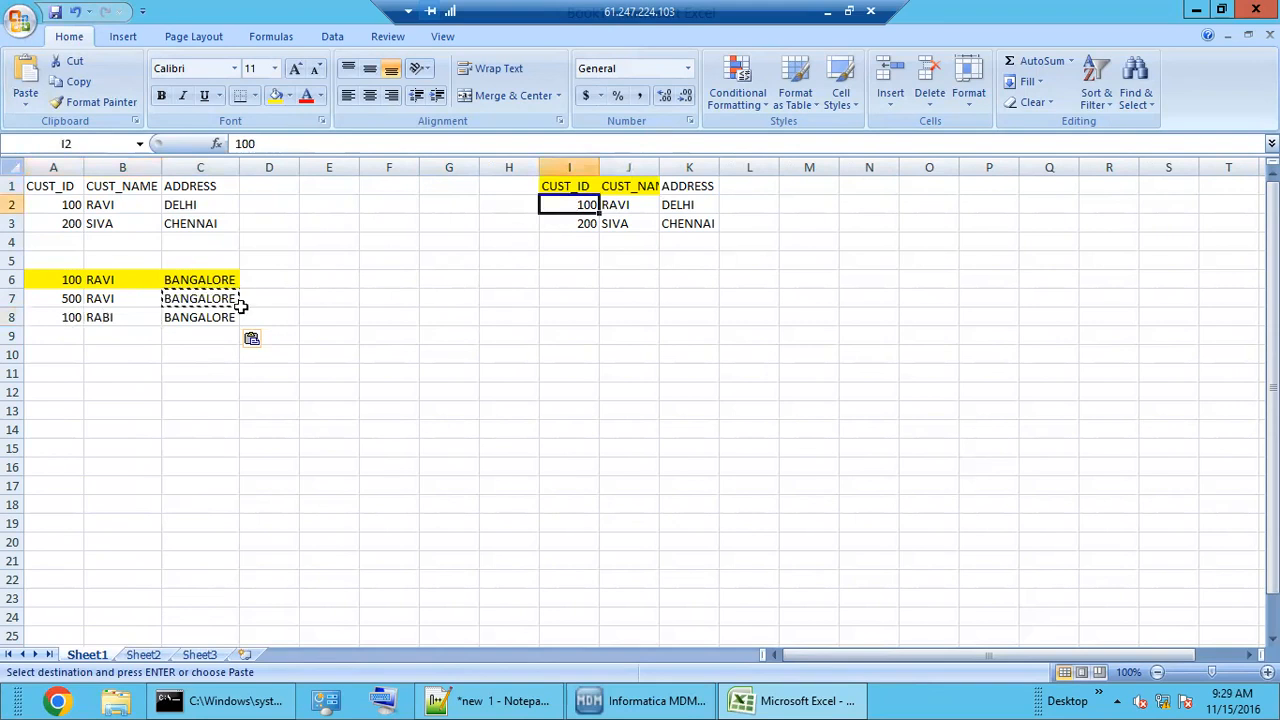
pyautogui.click(120, 317)
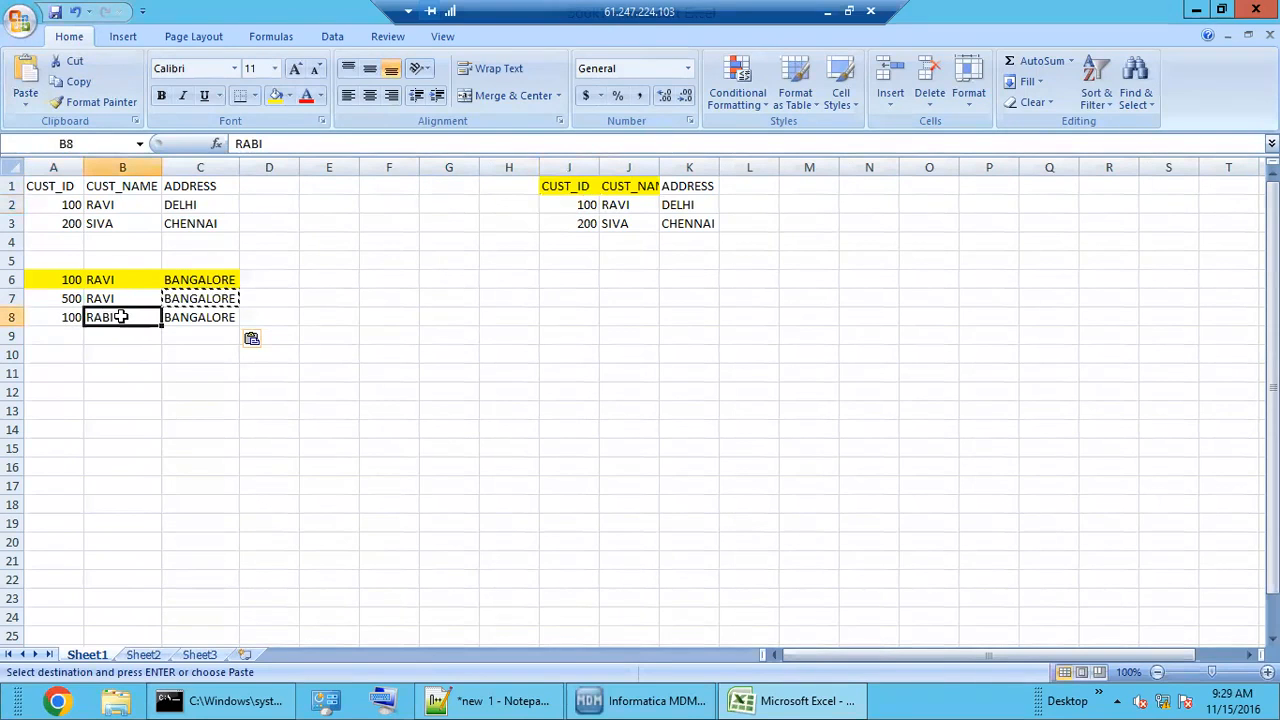
pyautogui.click(622, 205)
pyautogui.click(106, 322)
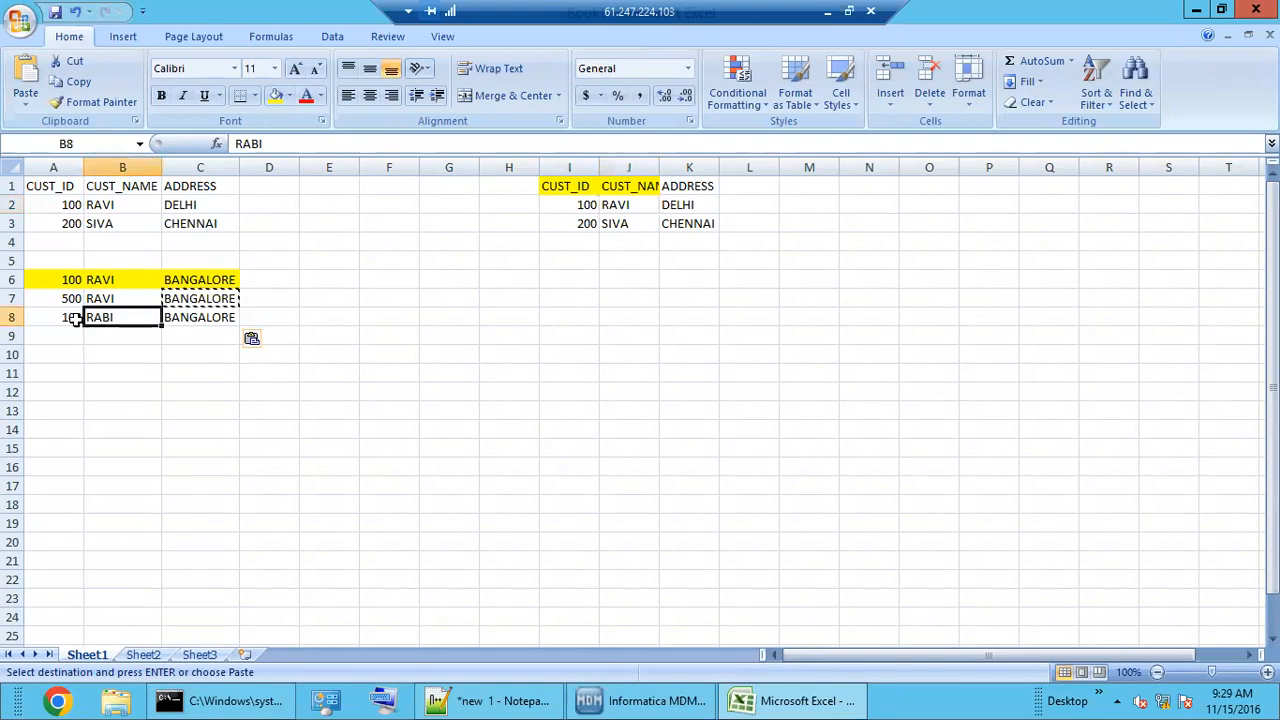
pyautogui.moveTo(80, 316); pyautogui.dragTo(197, 330)
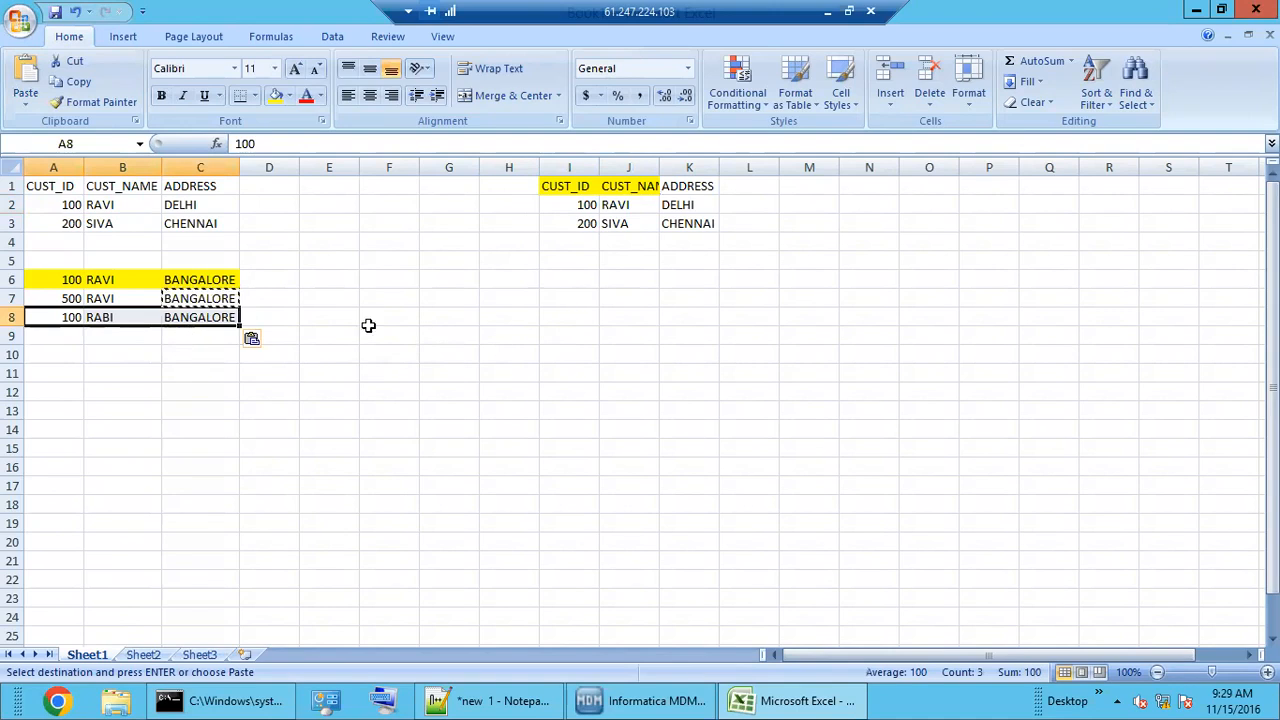
pyautogui.click(218, 370)
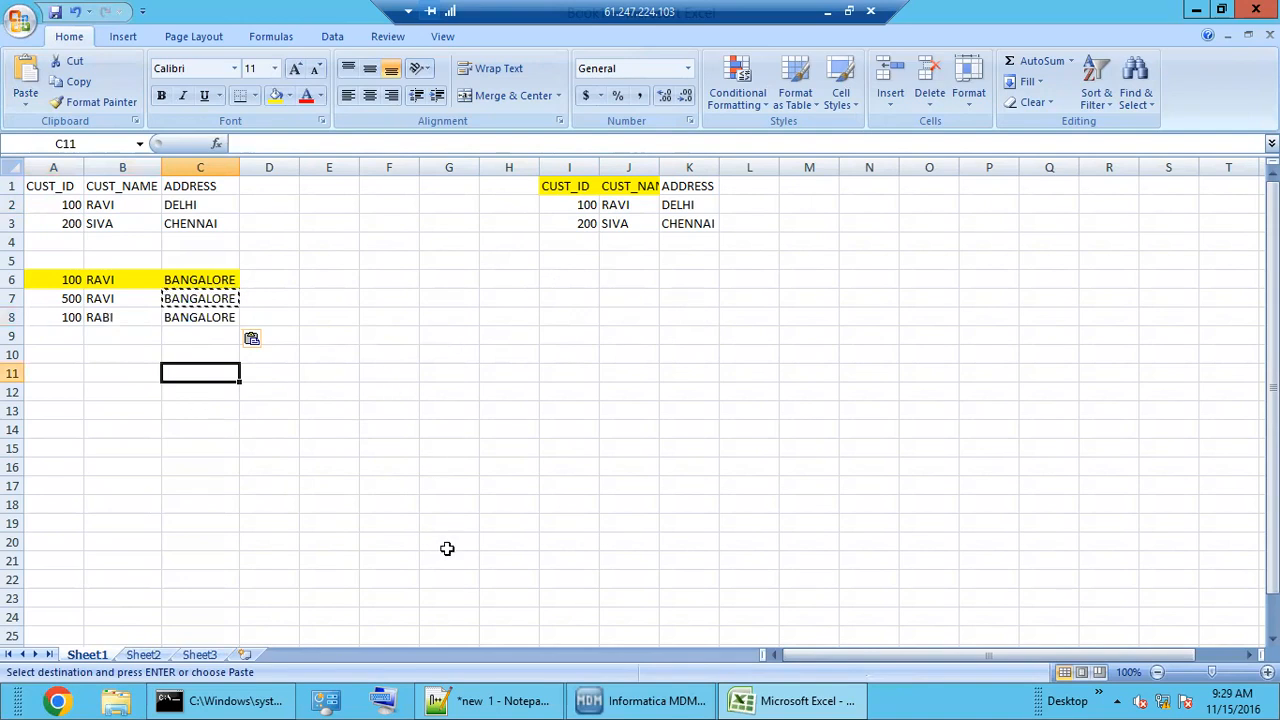
# Step: Switch to Informatica MDM and remove ADDRESS from the delta detection columns of S_CRM_CUST, leaving CUST_ID and CUST_NAME
pyautogui.click(620, 704)
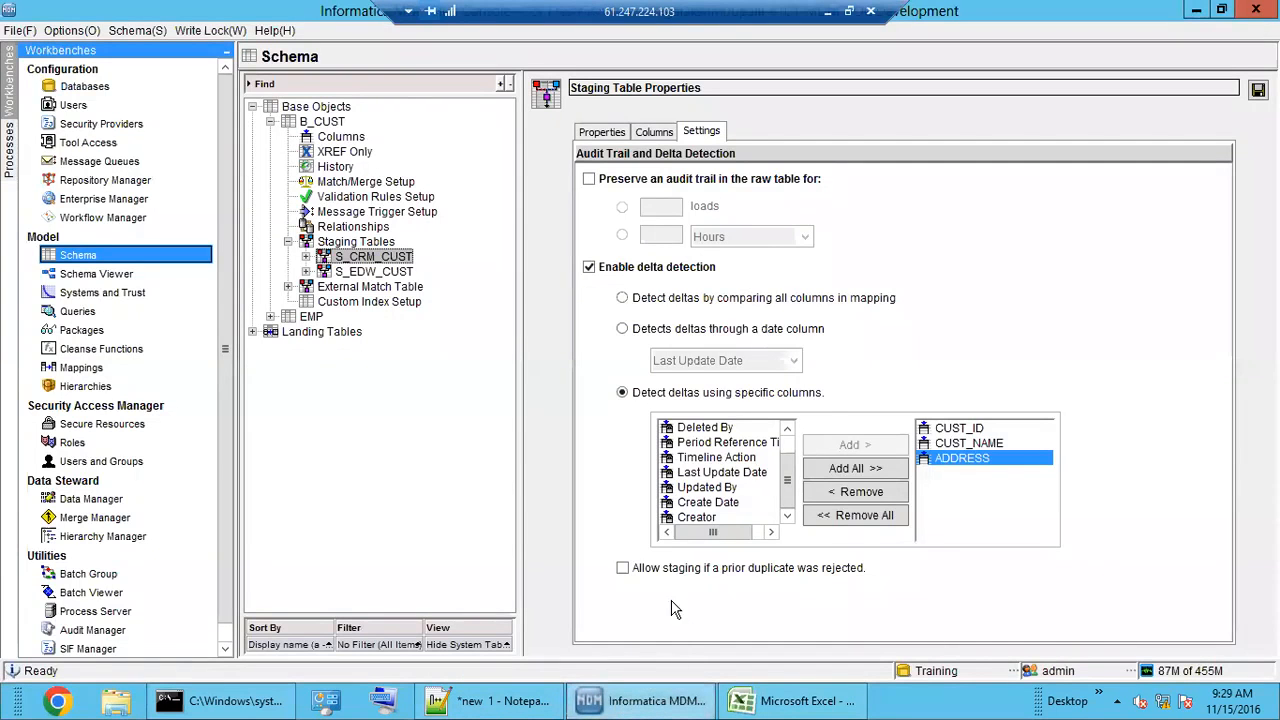
pyautogui.click(866, 493)
pyautogui.click(970, 429)
pyautogui.click(970, 444)
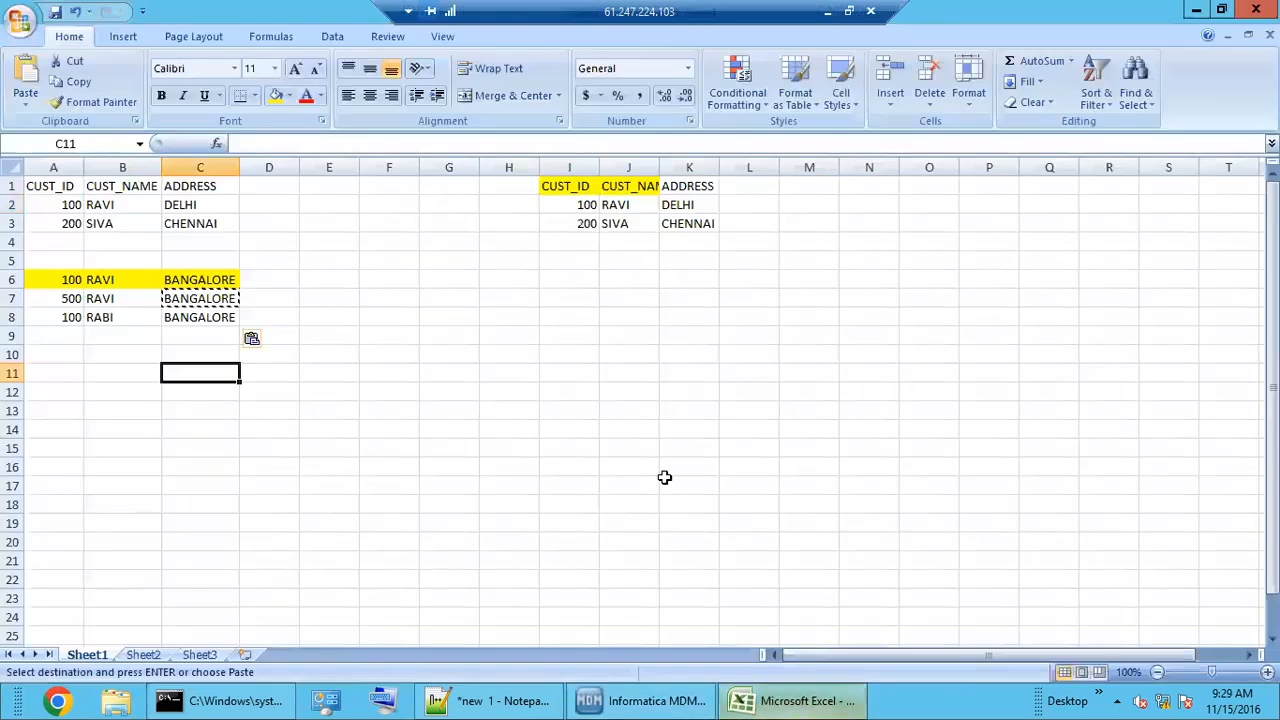
# Step: Review the landing records in A2:C3 in Excel and return to the Informatica MDM staging table settings
pyautogui.click(758, 701)
pyautogui.moveTo(68, 210); pyautogui.dragTo(198, 223)
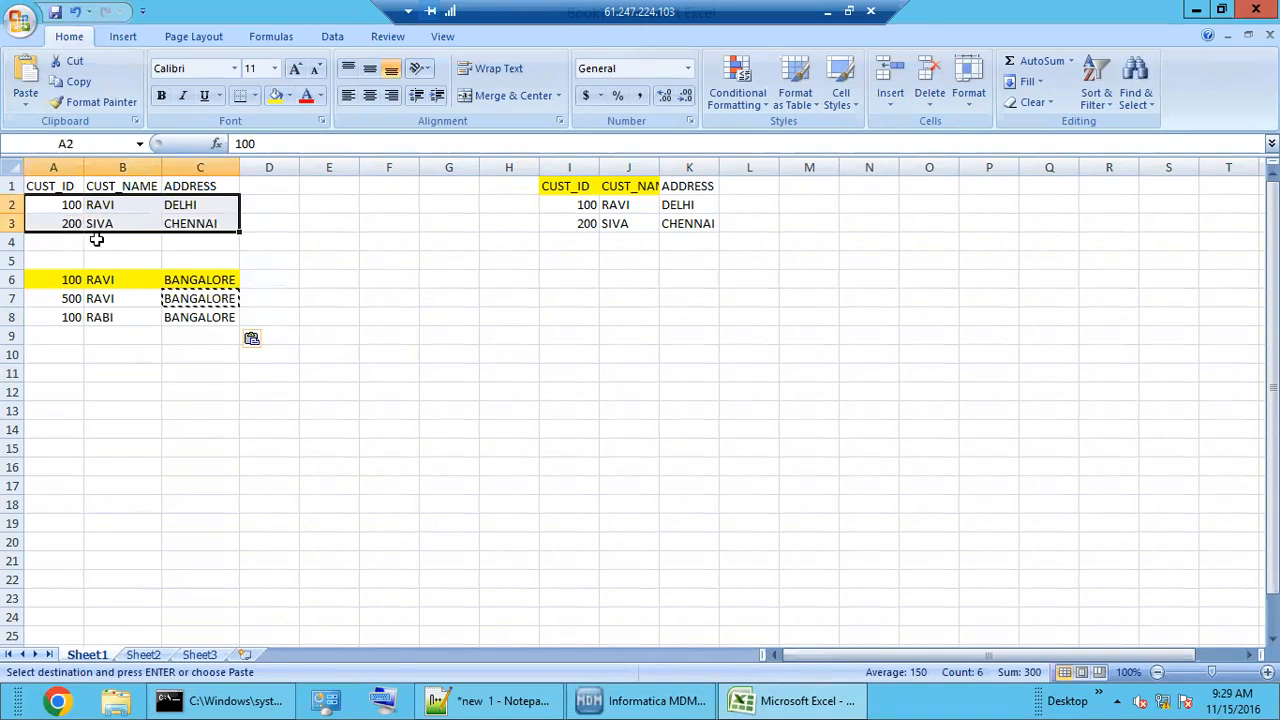
pyautogui.click(594, 700)
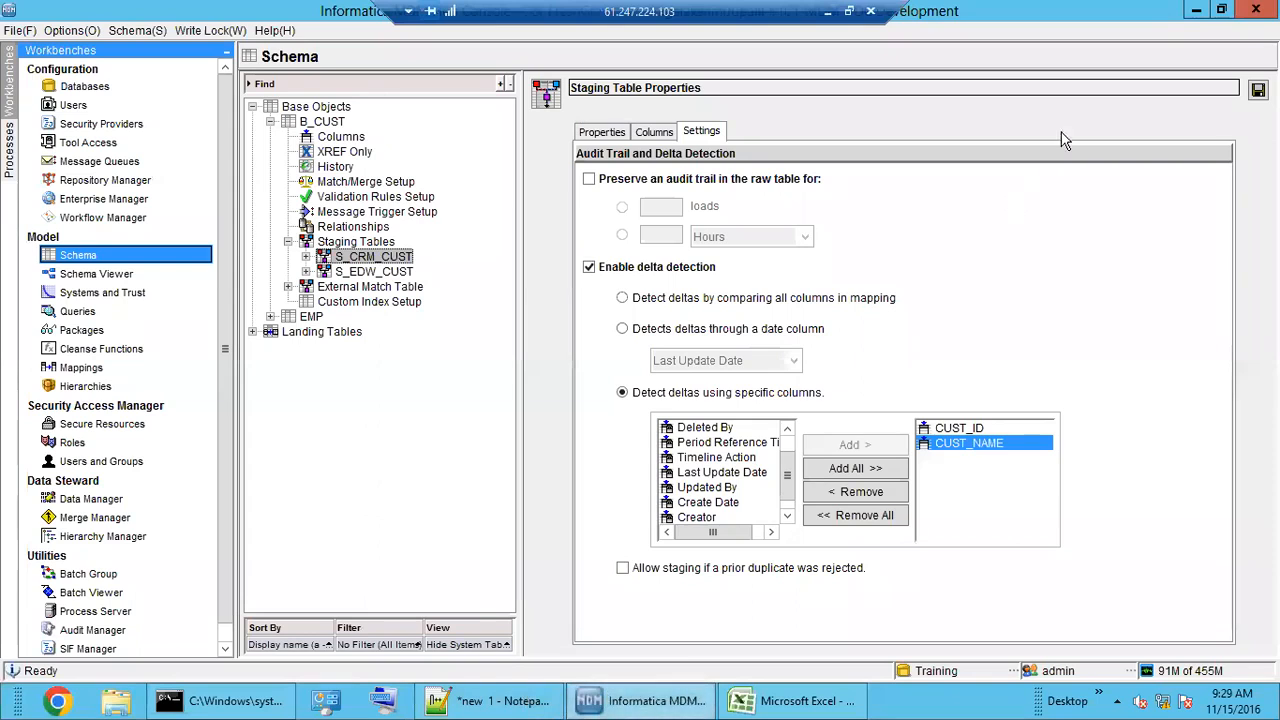
# Step: Minimize the open windows to reach the desktop and launch SQL Developer
pyautogui.click(1196, 10)
pyautogui.click(1195, 12)
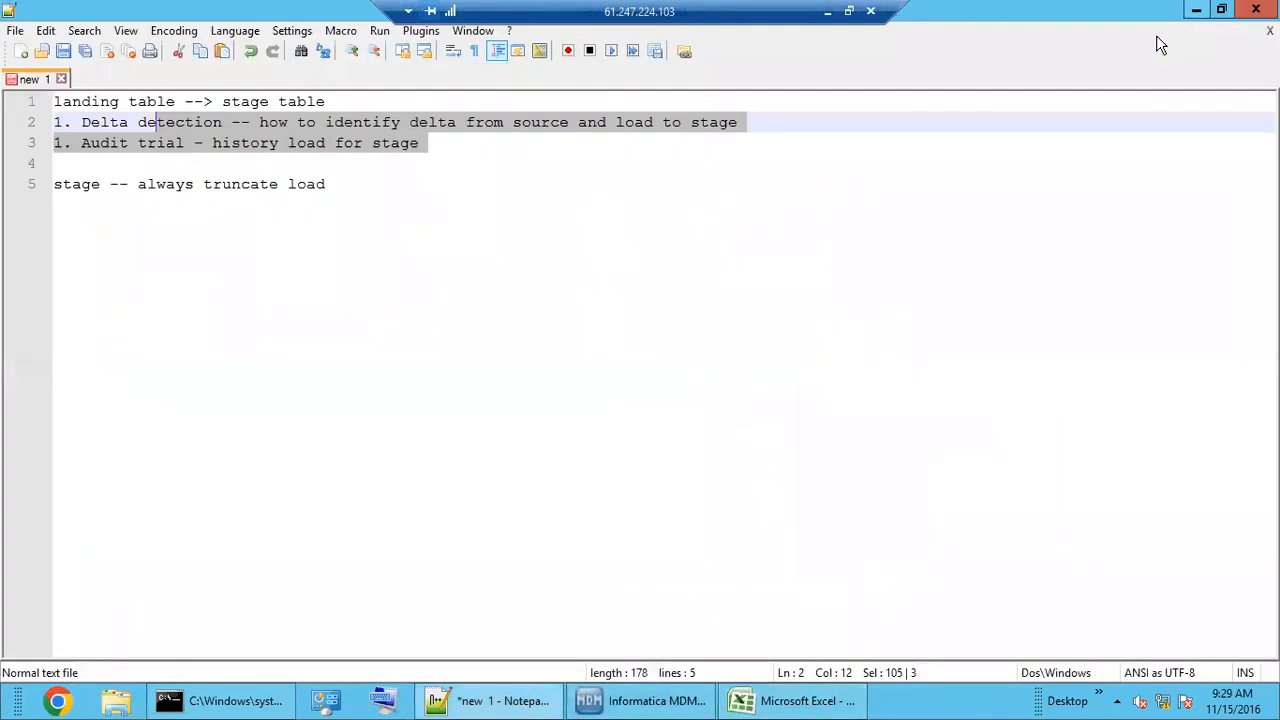
pyautogui.click(1196, 12)
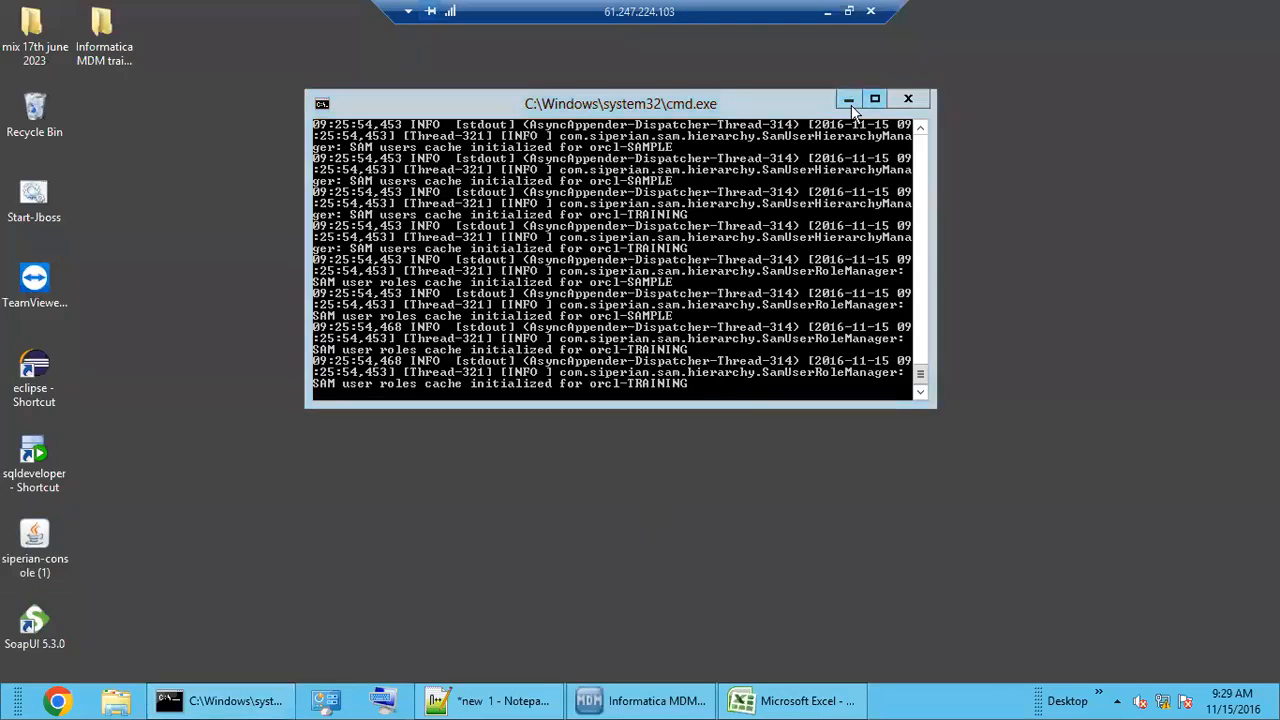
pyautogui.click(853, 99)
pyautogui.doubleClick(30, 462)
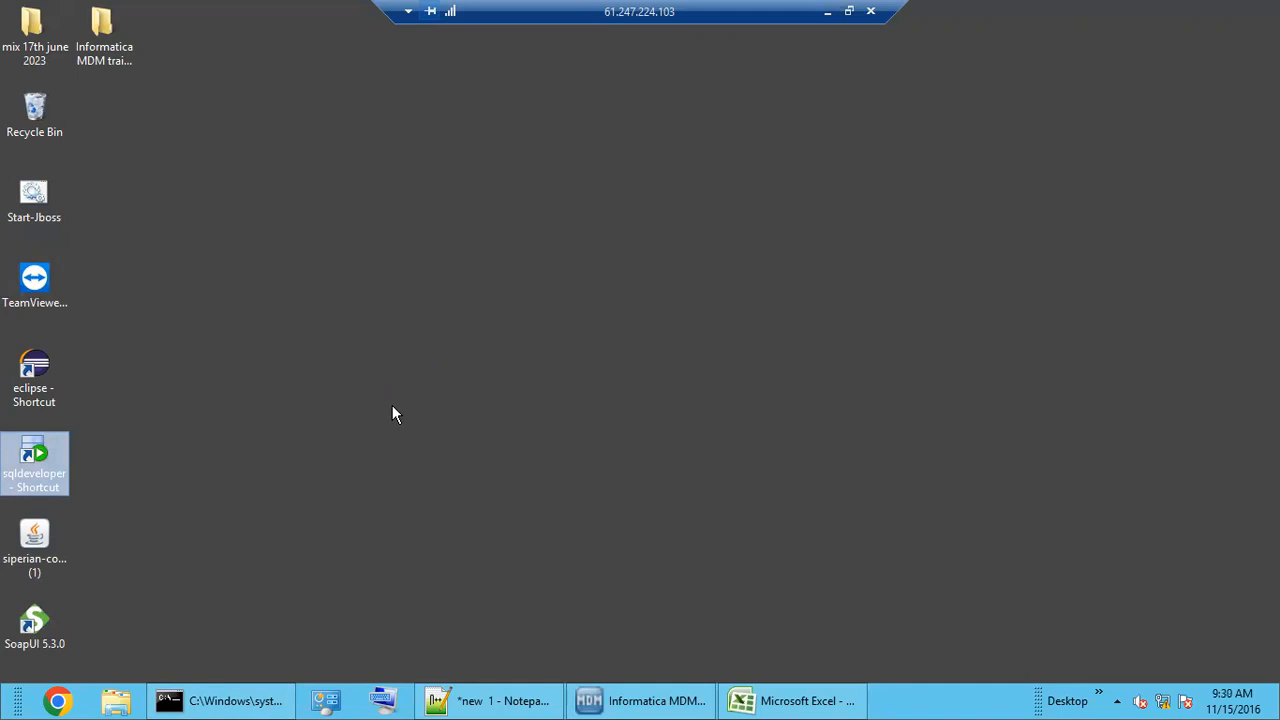
# Step: Return to Excel, copy the records in A6:C7 below the previously loaded records at I4, and widen column K to fit the addresses
pyautogui.click(503, 703)
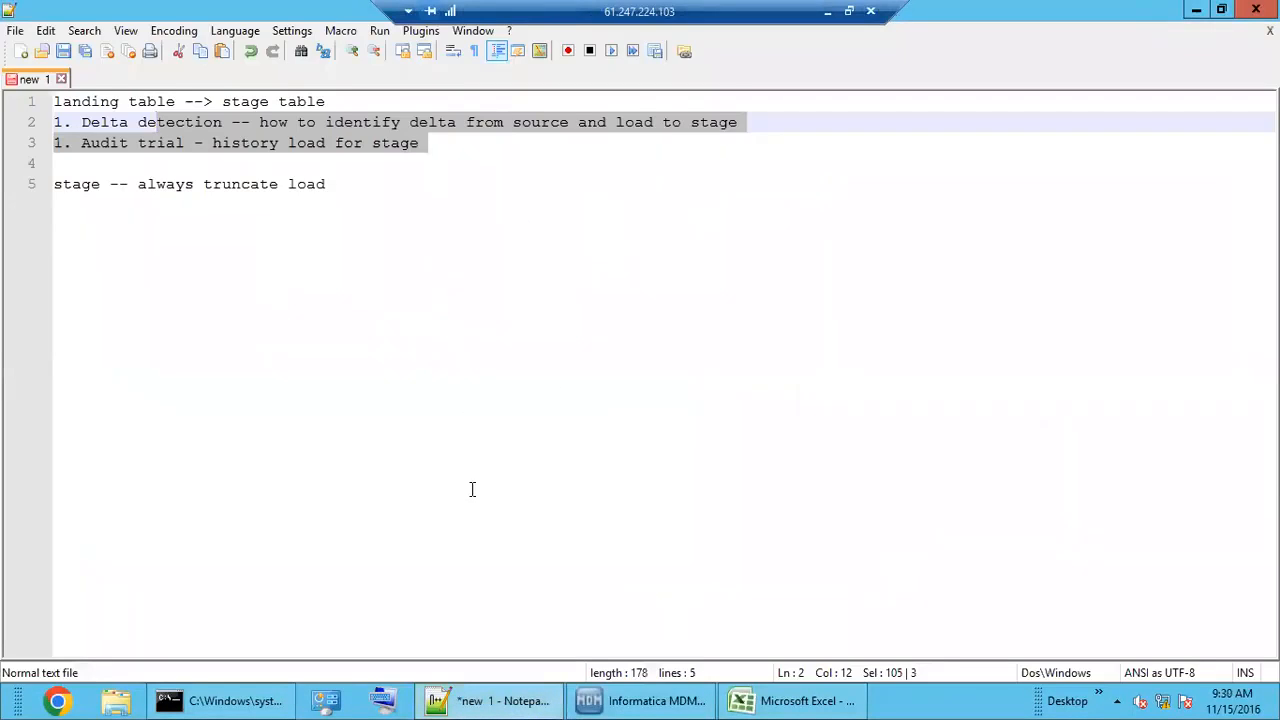
pyautogui.click(740, 700)
pyautogui.click(640, 314)
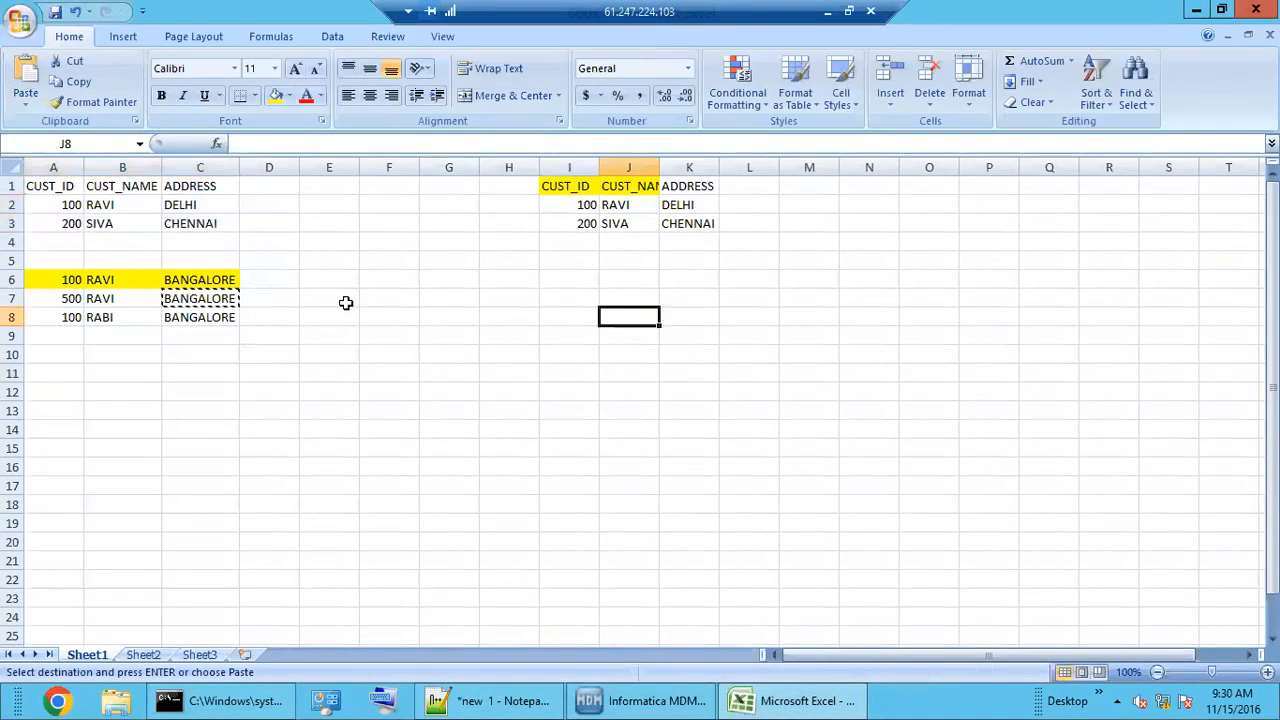
pyautogui.moveTo(586, 223); pyautogui.dragTo(690, 208)
pyautogui.moveTo(69, 283); pyautogui.dragTo(205, 300)
pyautogui.hotkey('ctrl', 'c')
pyautogui.click(583, 242)
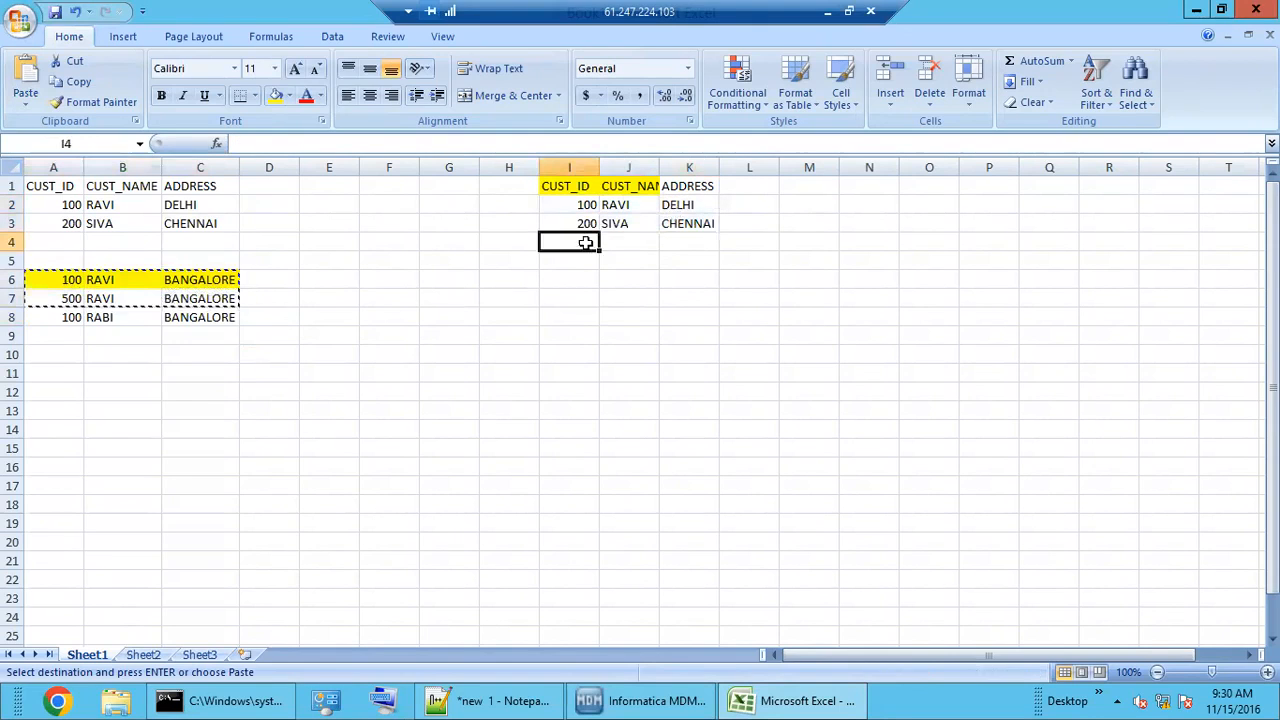
pyautogui.hotkey('ctrl', 'v')
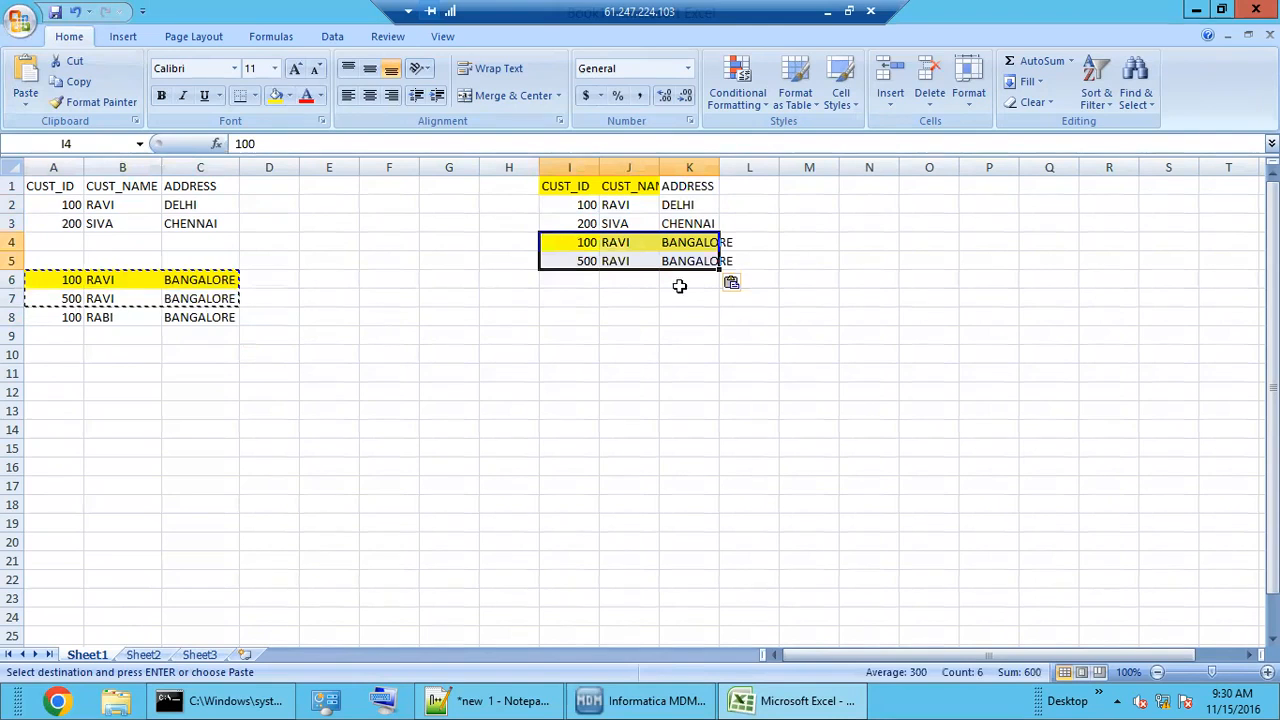
pyautogui.doubleClick(716, 170)
pyautogui.click(677, 332)
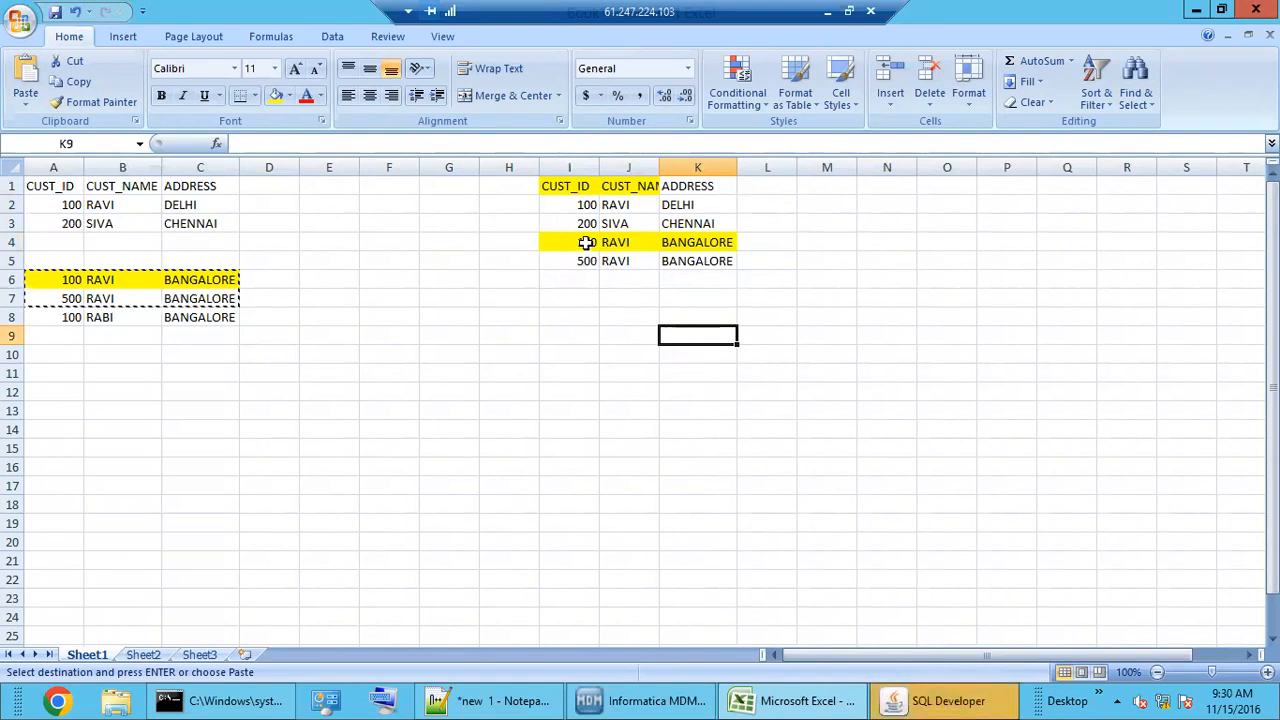
# Step: Check the IDs of the added records in I4 and I5, and switch to SQL Developer
pyautogui.click(586, 243)
pyautogui.click(586, 260)
pyautogui.click(905, 703)
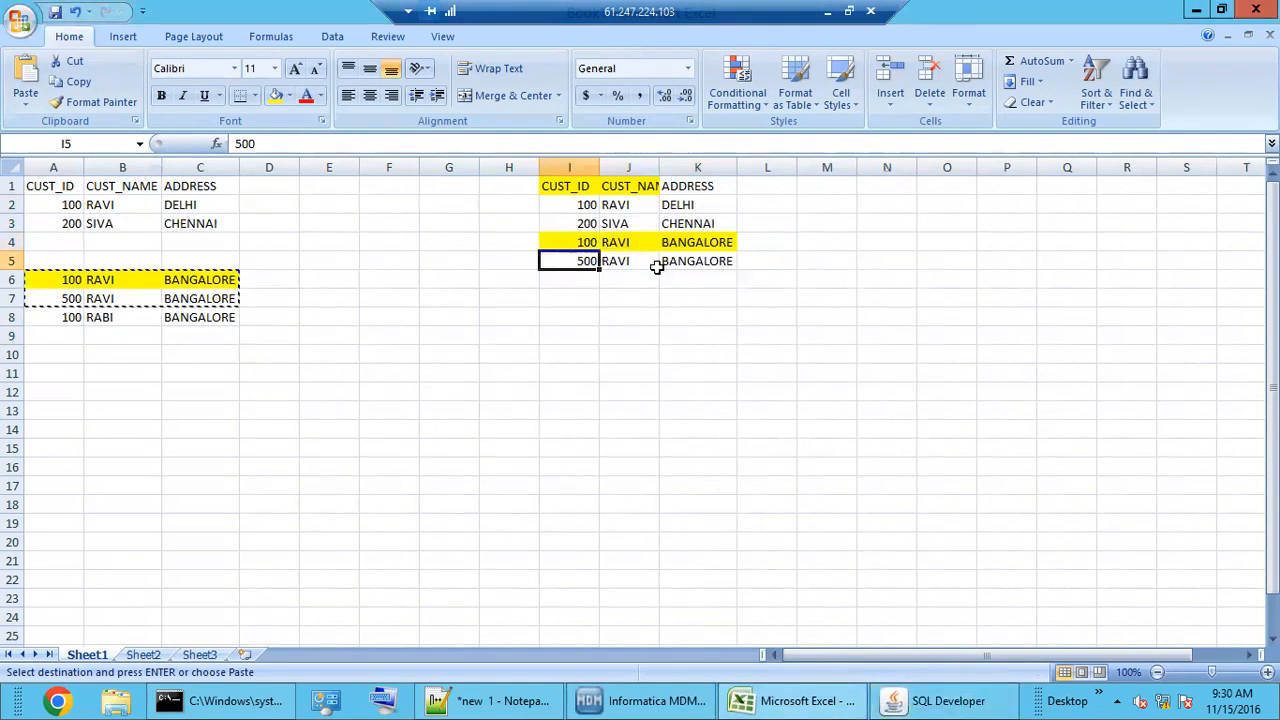
# Step: Check the name and address of the added record in J5 and K5, and see whether SQL Developer has started
pyautogui.click(645, 262)
pyautogui.click(700, 261)
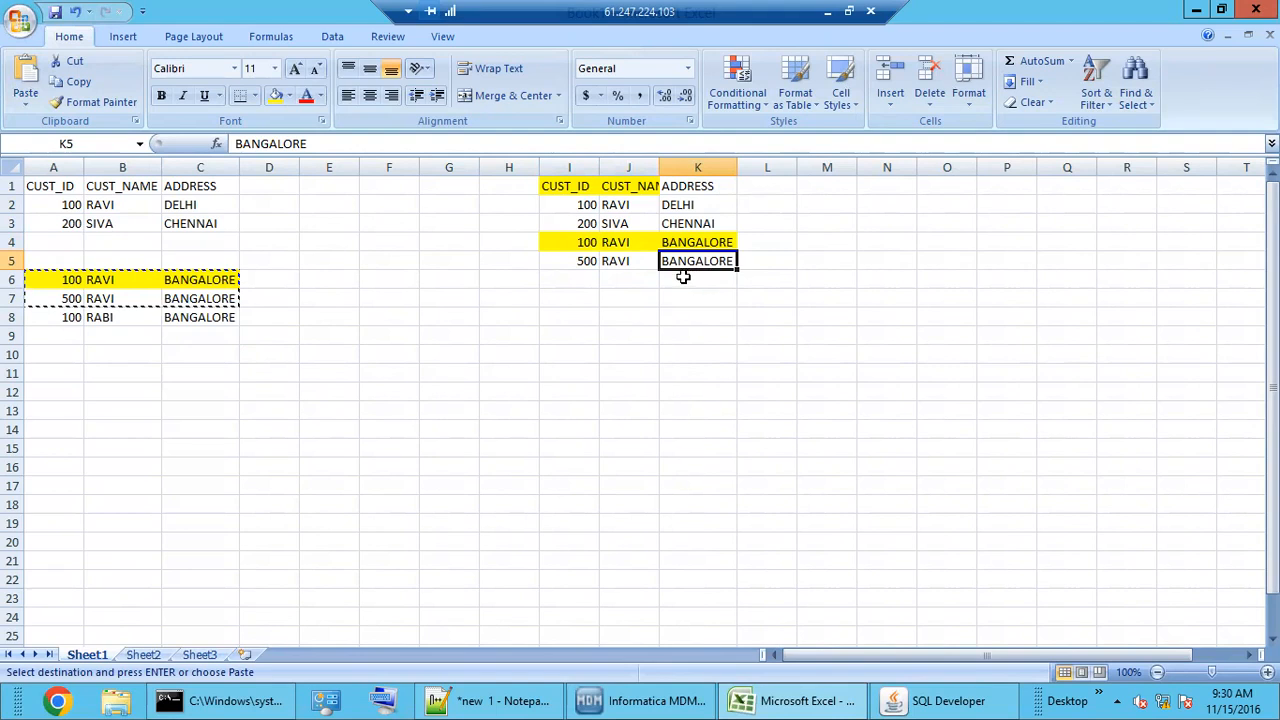
pyautogui.click(925, 702)
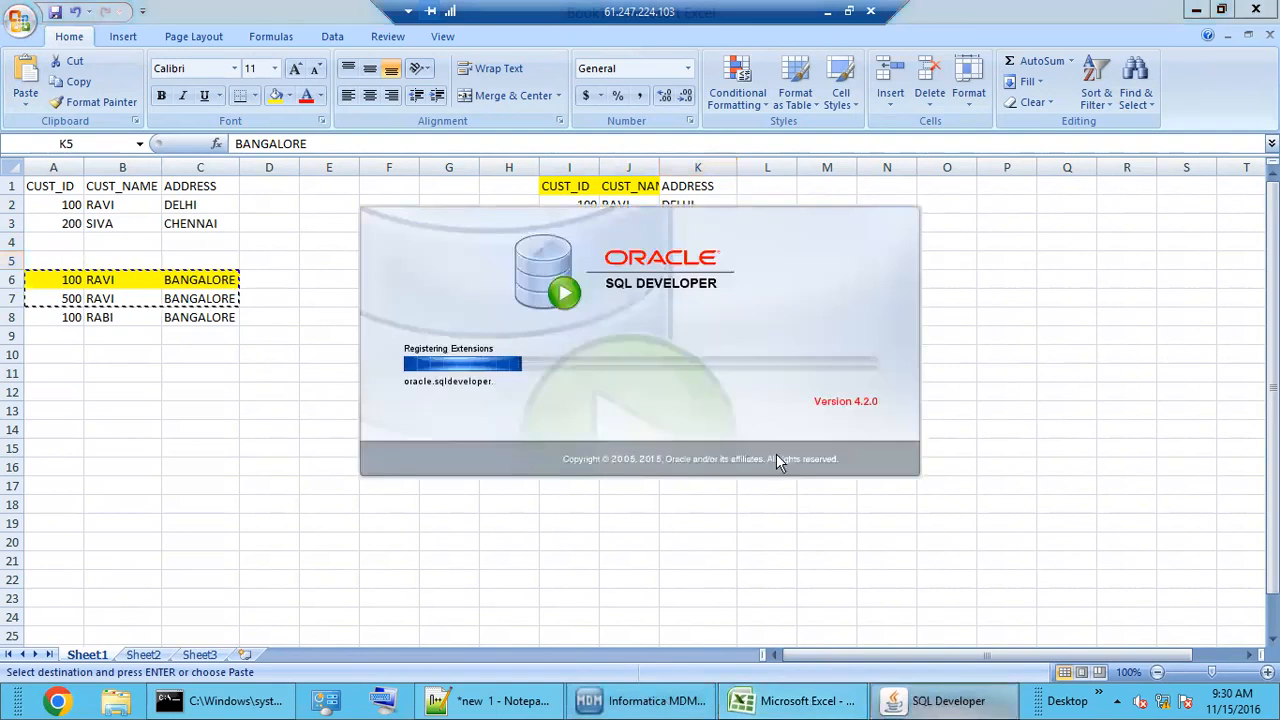
pyautogui.click(925, 706)
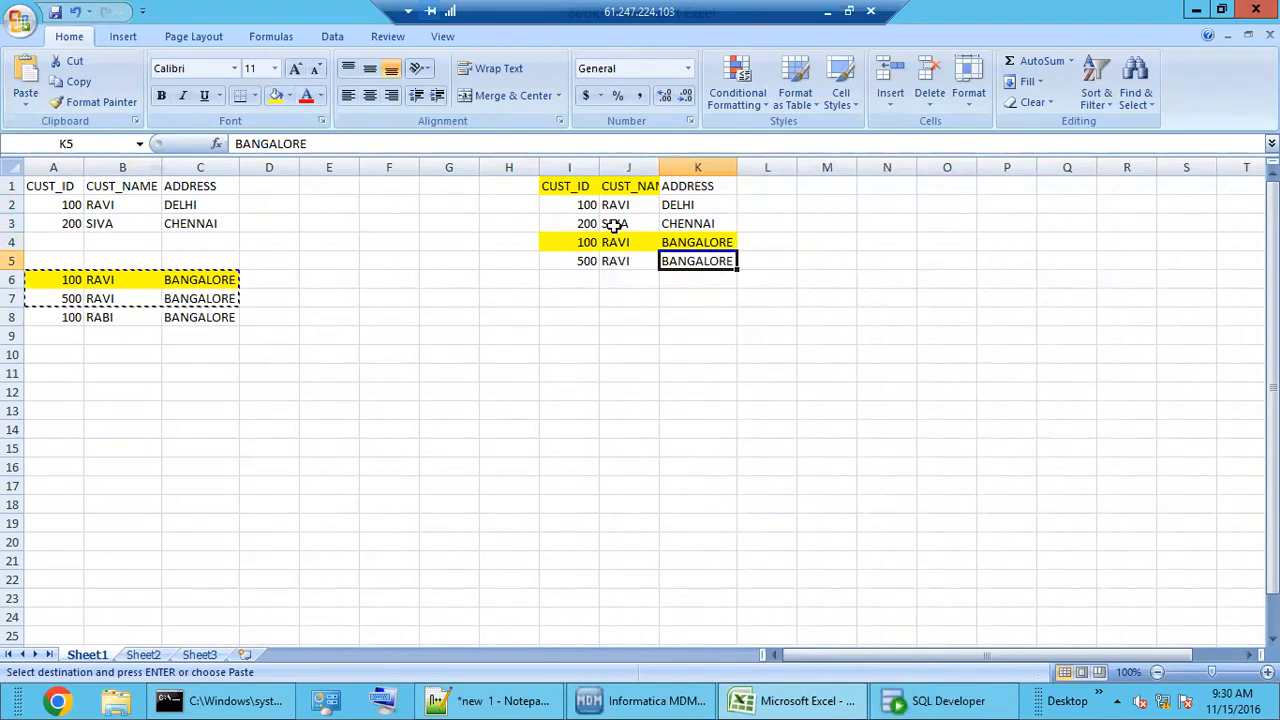
# Step: Compare the loaded records in I1:K5 in Excel with the delta detection columns set for S_CRM_CUST in Informatica MDM
pyautogui.moveTo(575, 187); pyautogui.dragTo(700, 255)
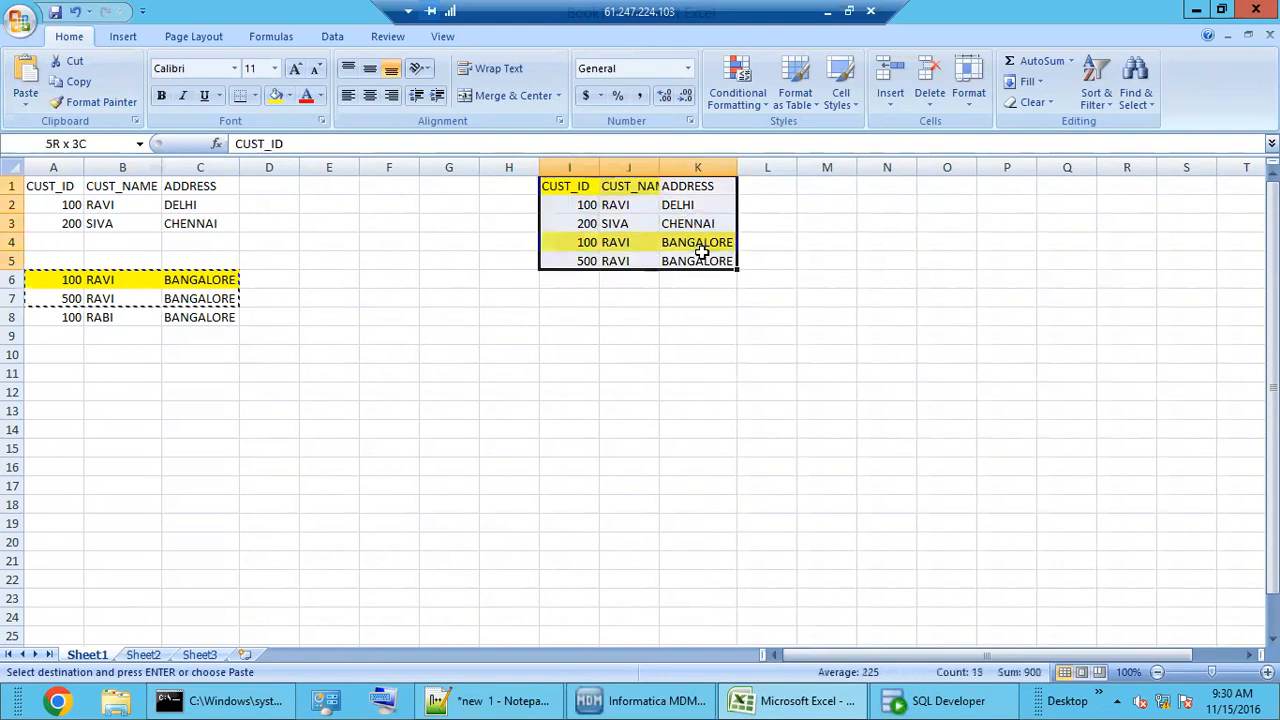
pyautogui.click(650, 700)
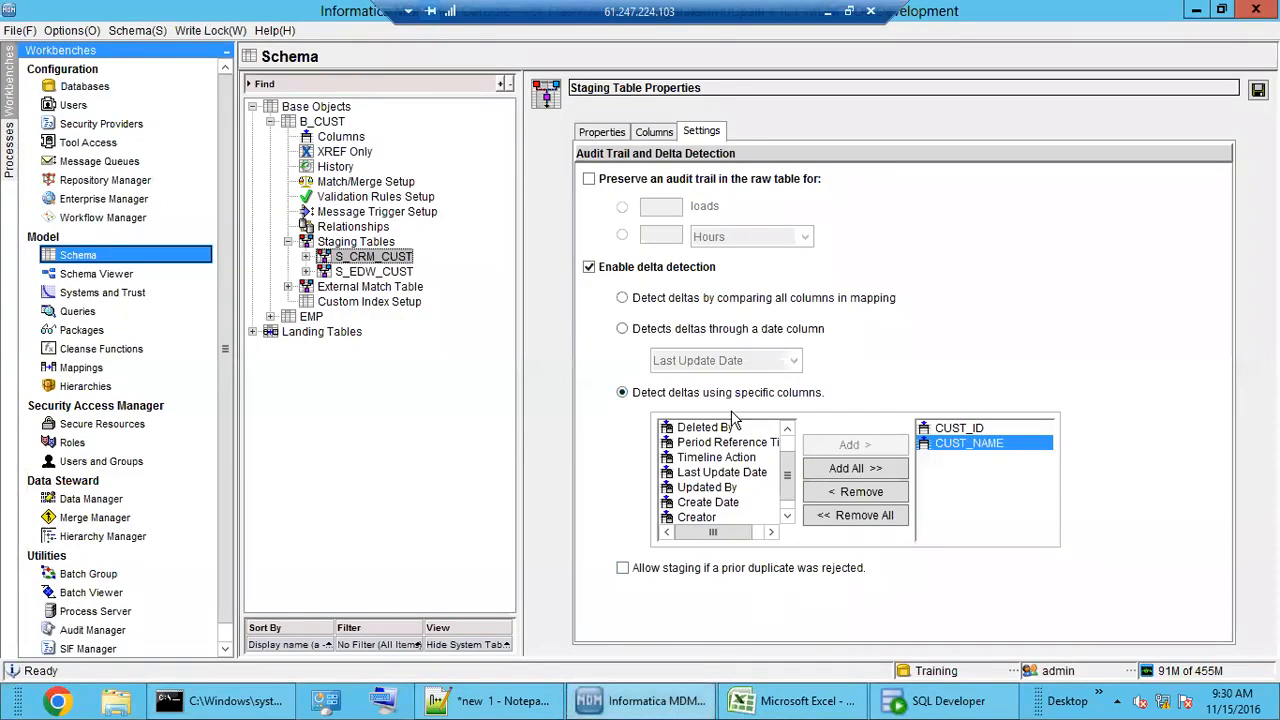
pyautogui.click(658, 690)
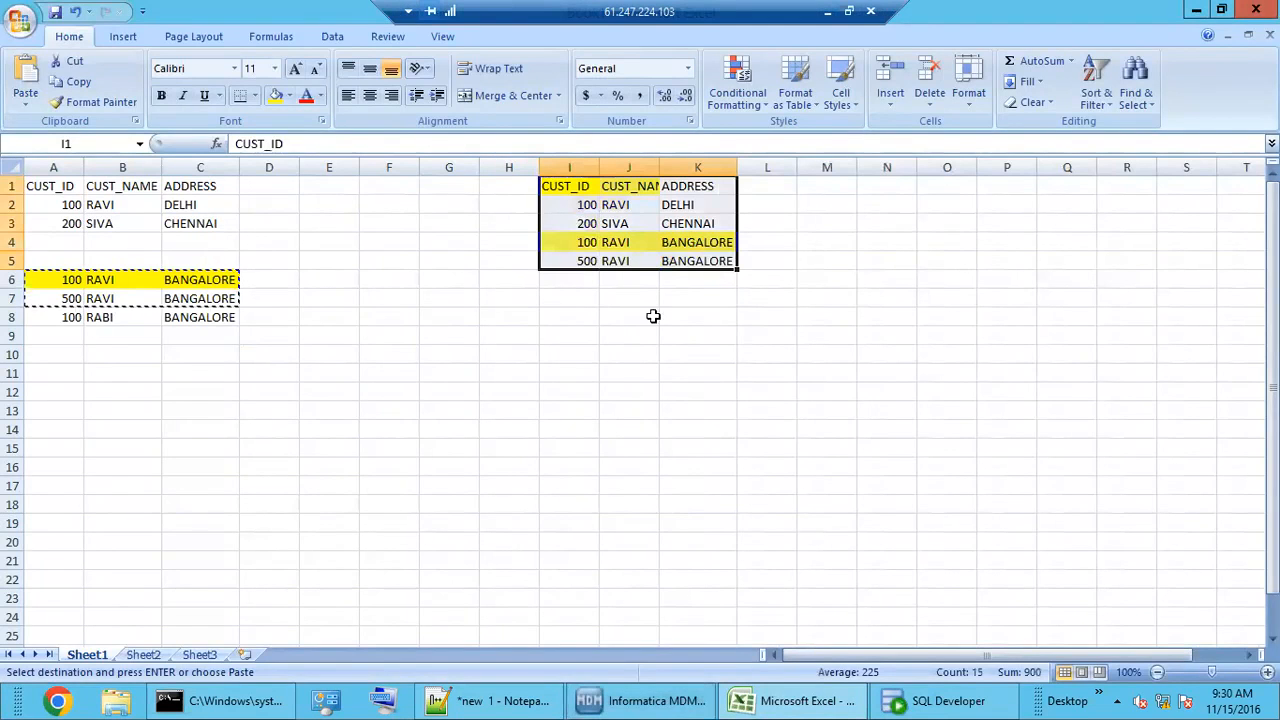
pyautogui.click(650, 700)
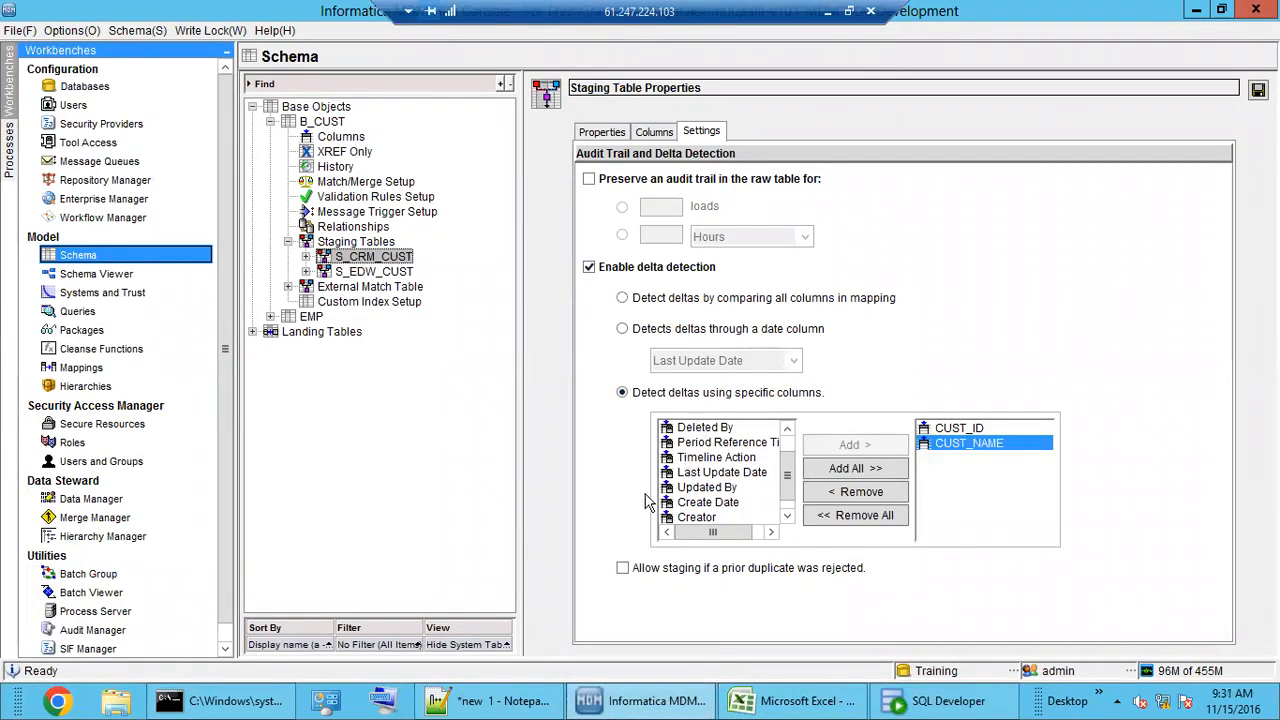
pyautogui.click(630, 705)
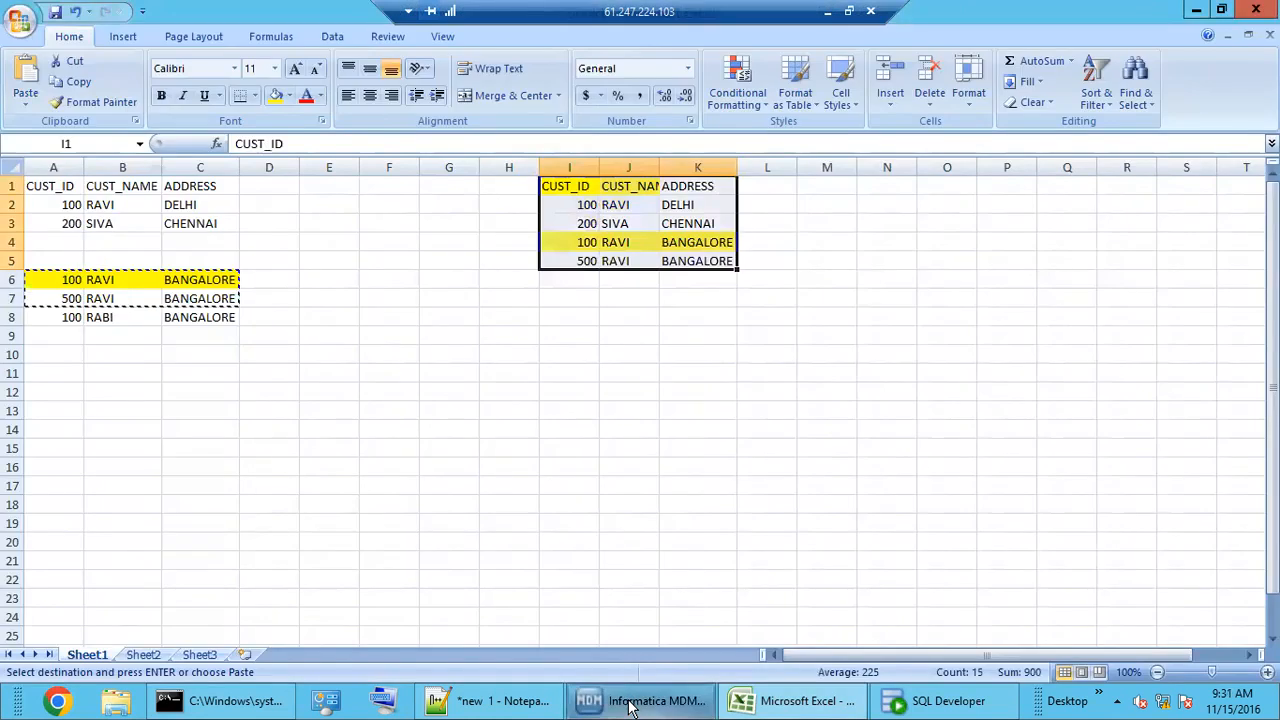
pyautogui.click(630, 705)
pyautogui.click(634, 692)
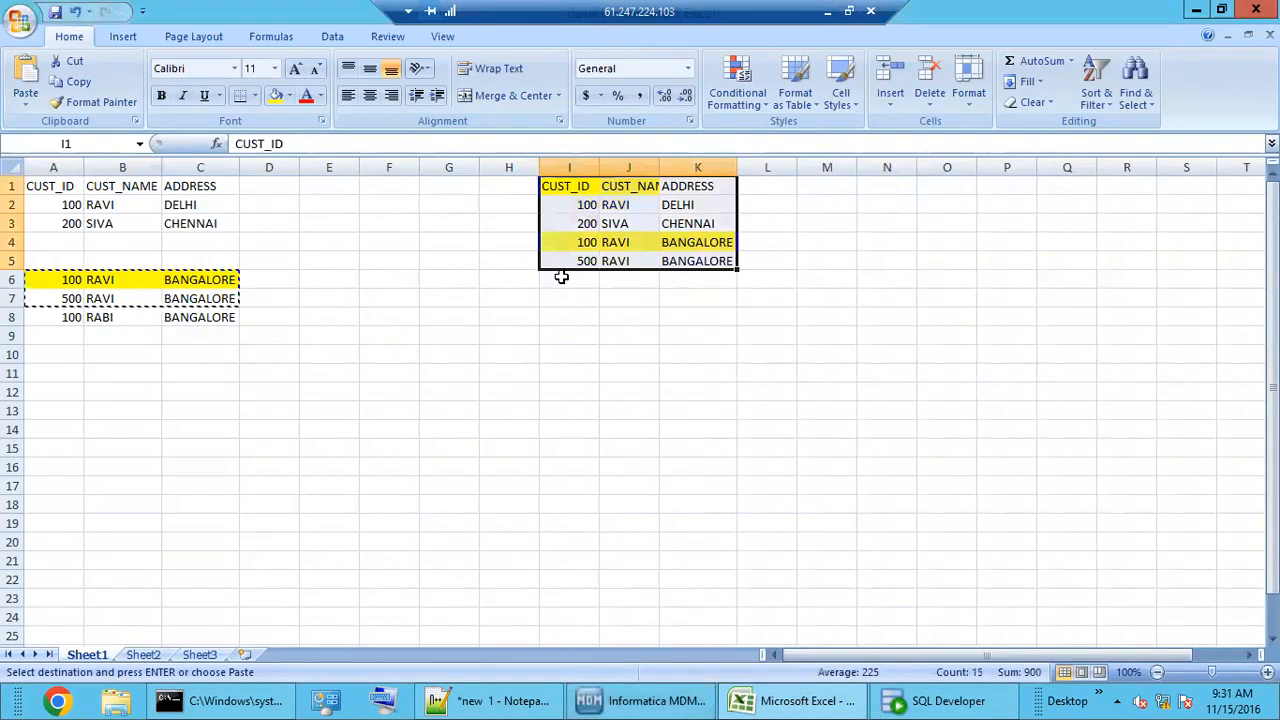
pyautogui.click(636, 317)
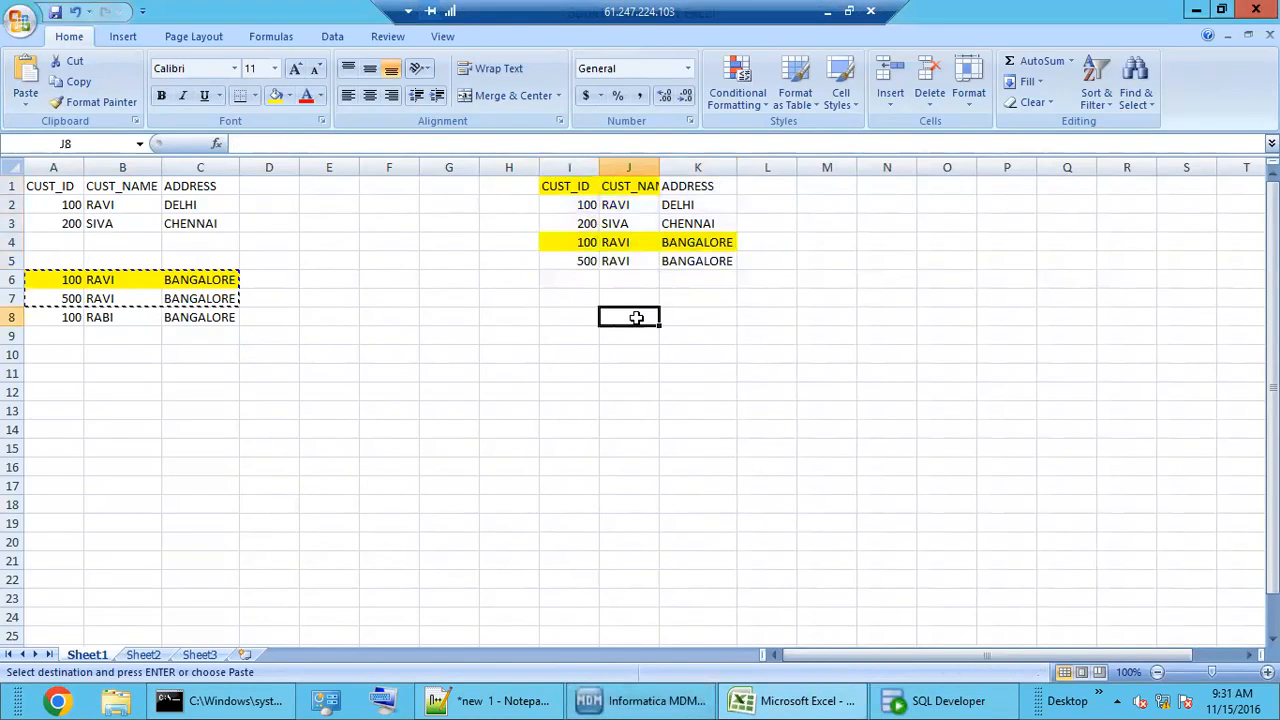
# Step: Switch to the Notepad++ notes and append "-- PRL TABLE" to the Delta detection line
pyautogui.click(510, 706)
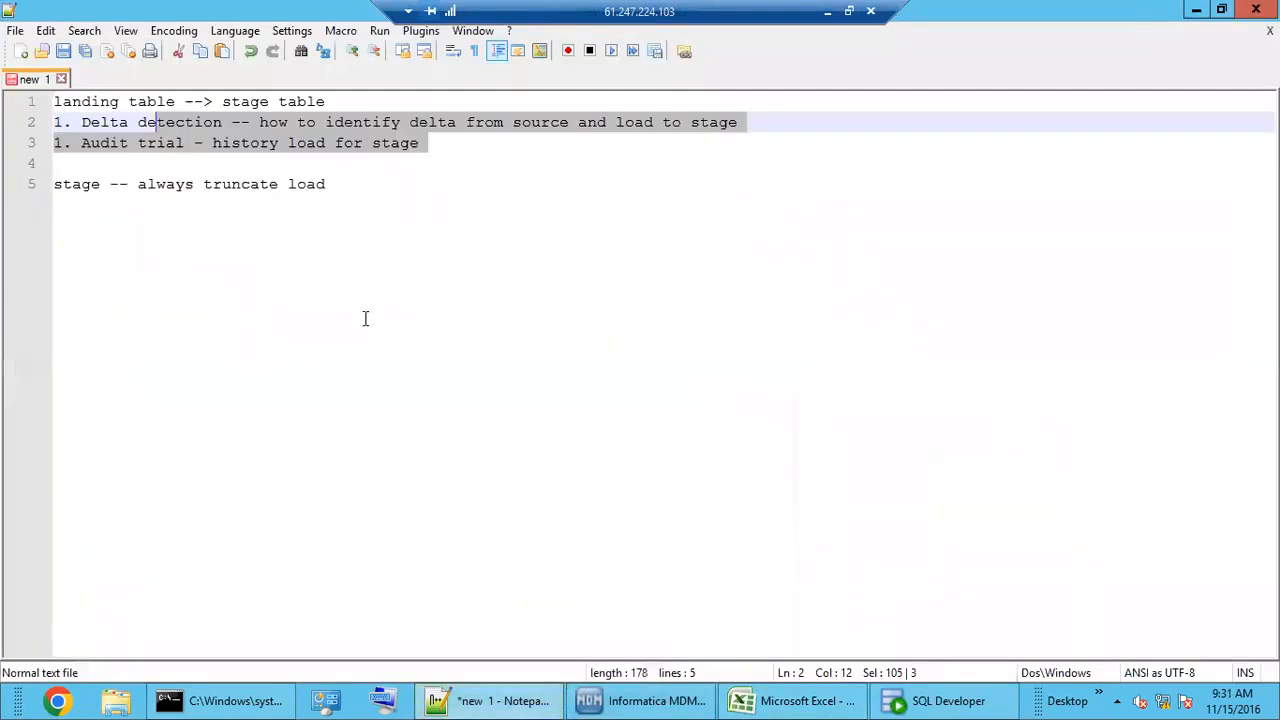
pyautogui.click(743, 157)
pyautogui.click(758, 126)
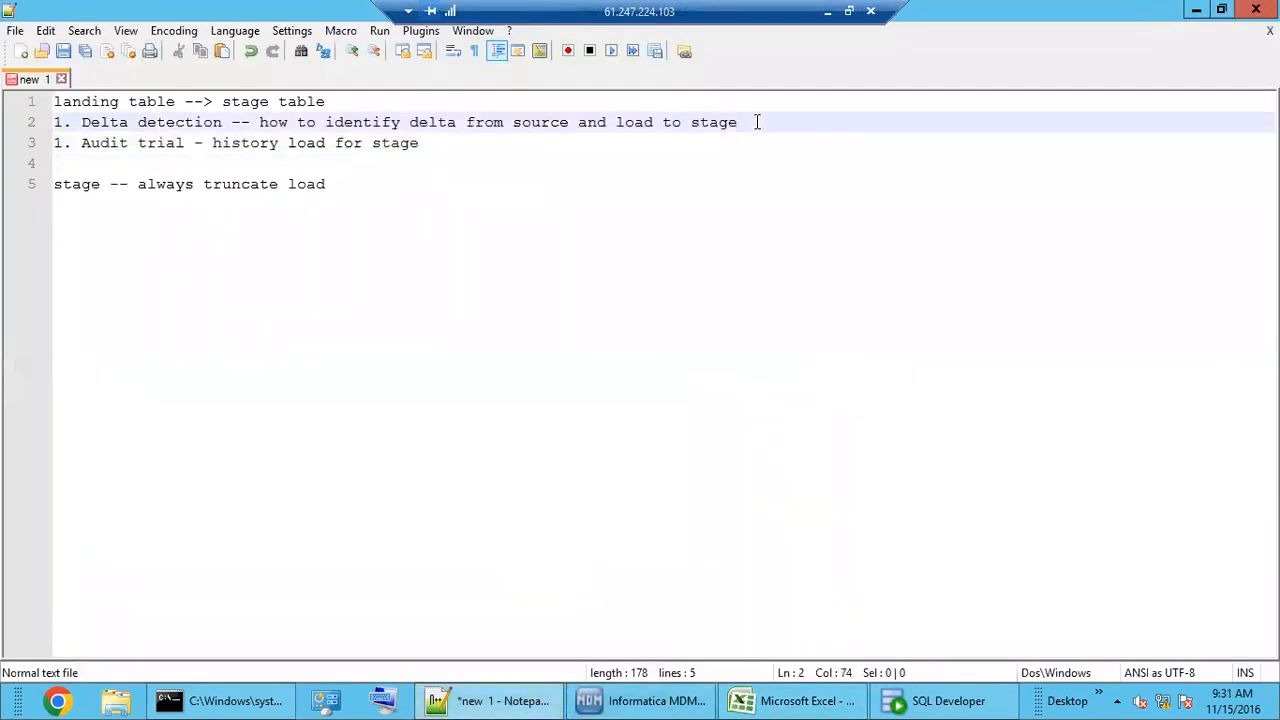
pyautogui.write('-- p')
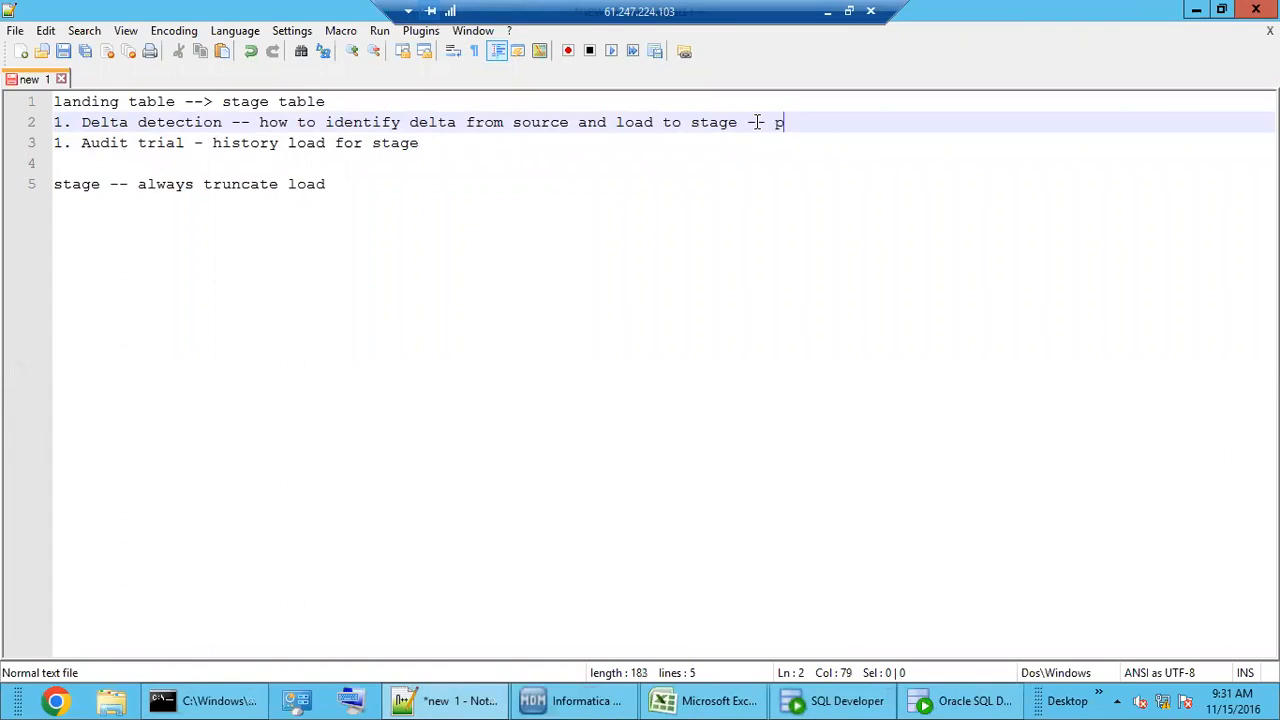
pyautogui.write('rl TABLE')
pyautogui.moveTo(775, 122); pyautogui.dragTo(800, 122)
pyautogui.write('PRL')
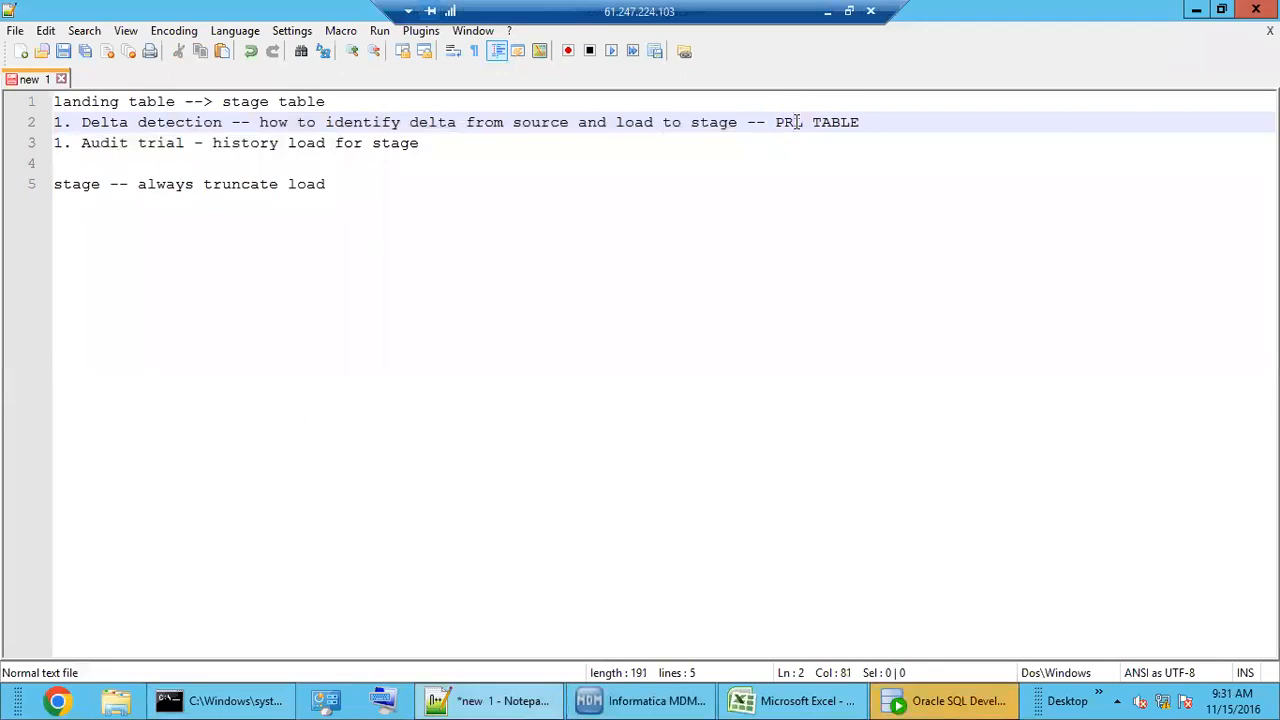
# Step: Append "-- RAW TABLE" to the Audit trial line and highlight PRL in the line above
pyautogui.click(467, 148)
pyautogui.write('--')
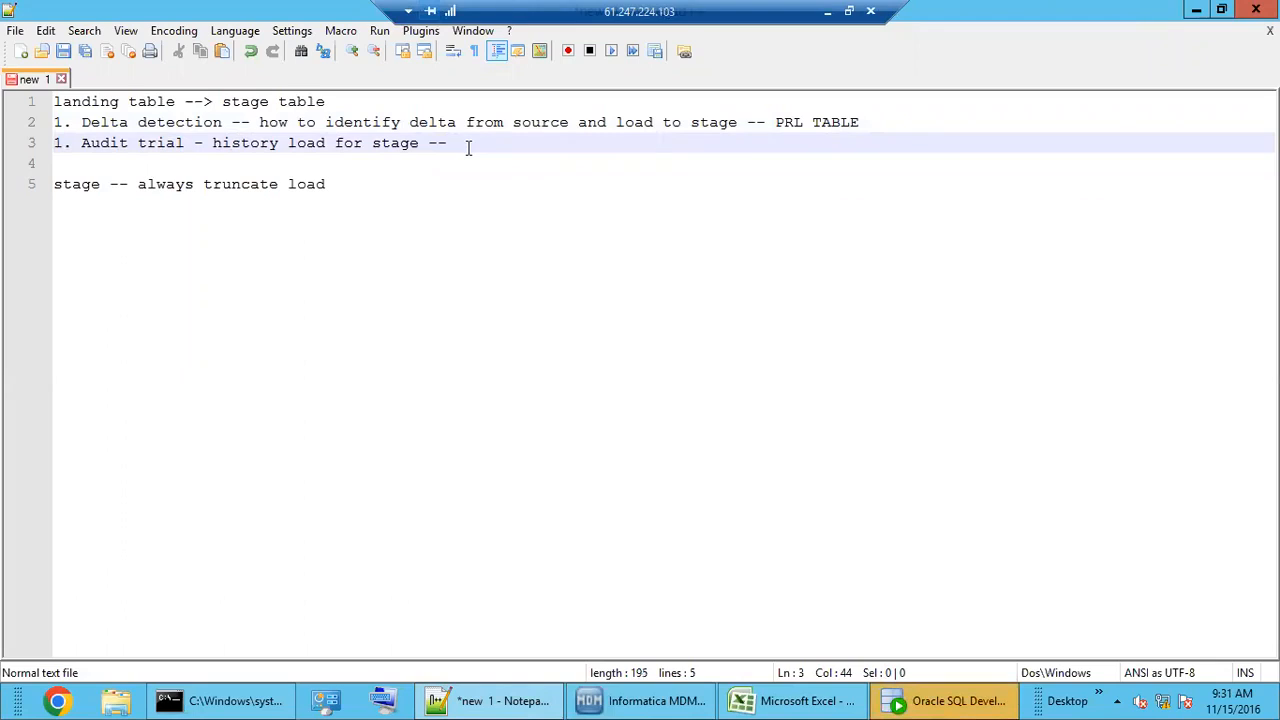
pyautogui.write(' RAW TAB')
pyautogui.doubleClick(789, 120)
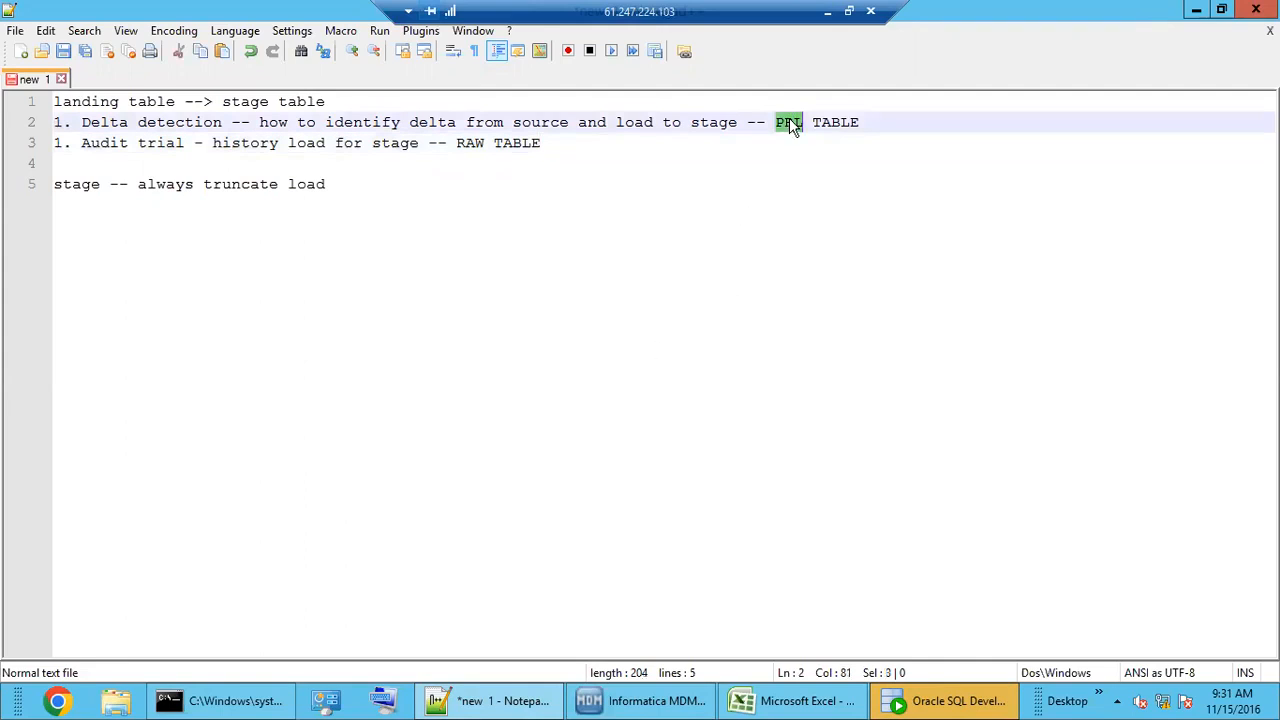
# Step: Open the Training connection in SQL Developer, and save the S_CRM_CUST delta detection settings in Informatica MDM
pyautogui.click(920, 703)
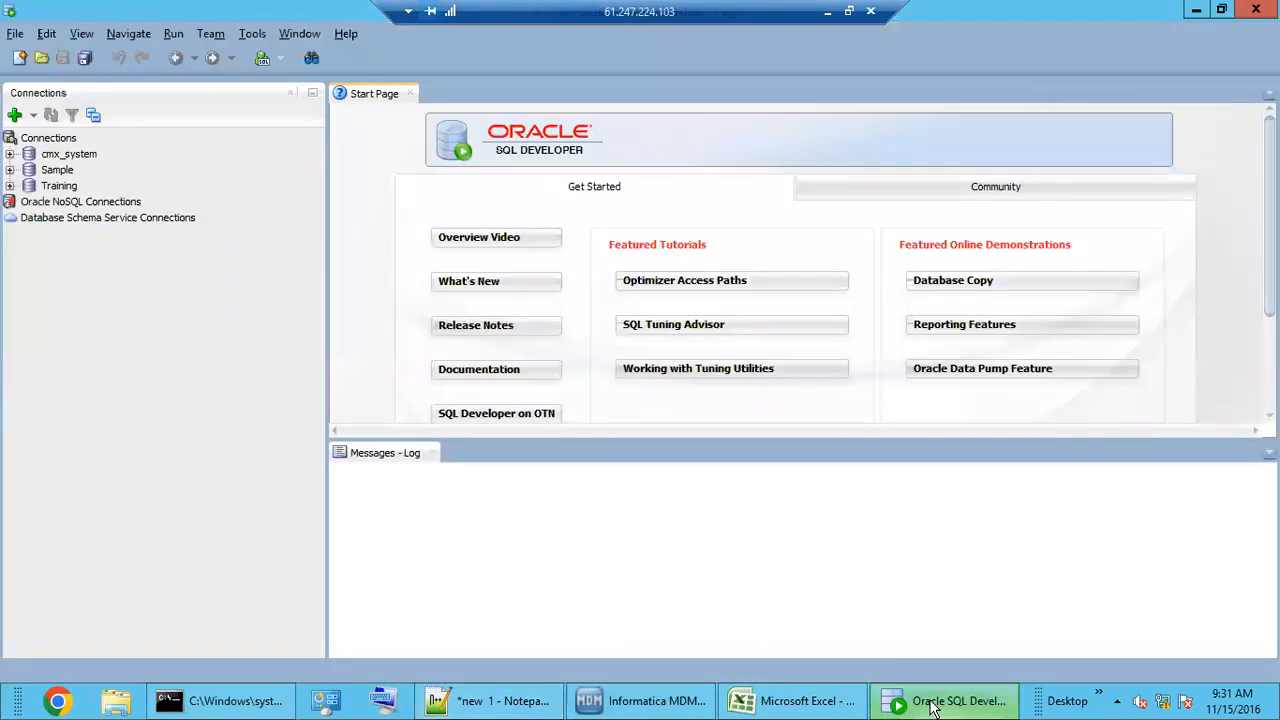
pyautogui.click(10, 186)
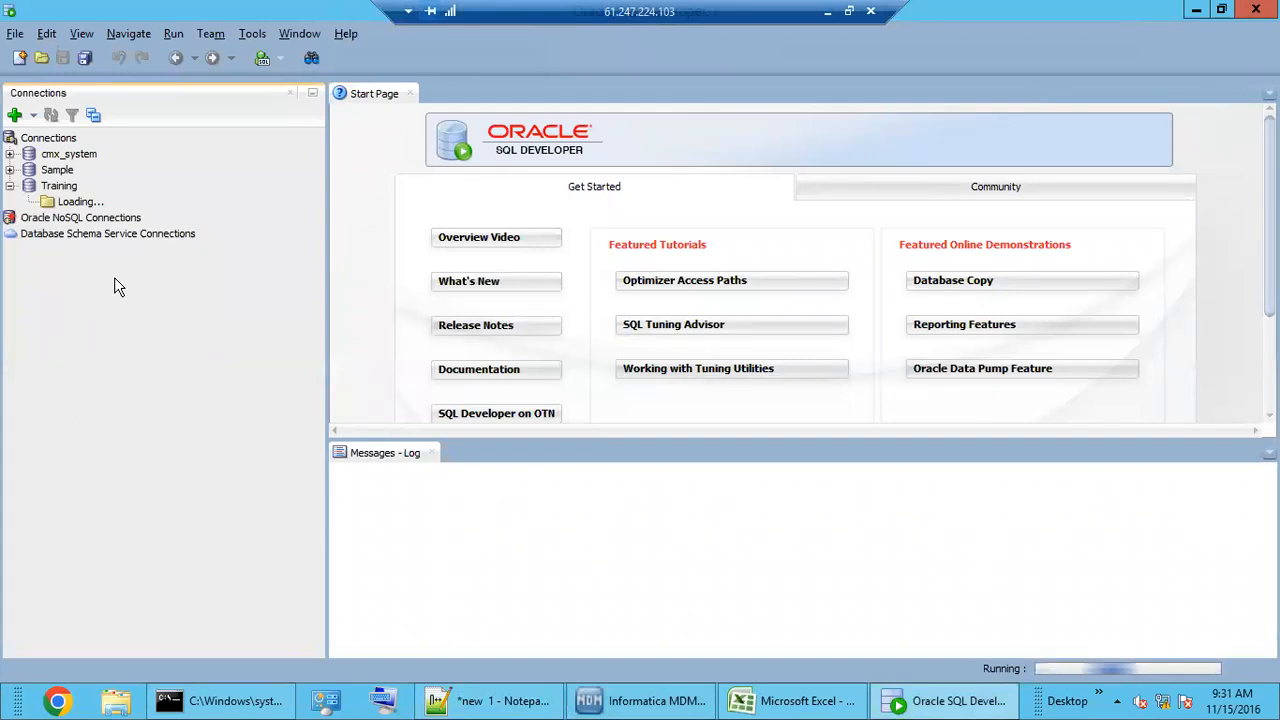
pyautogui.click(607, 705)
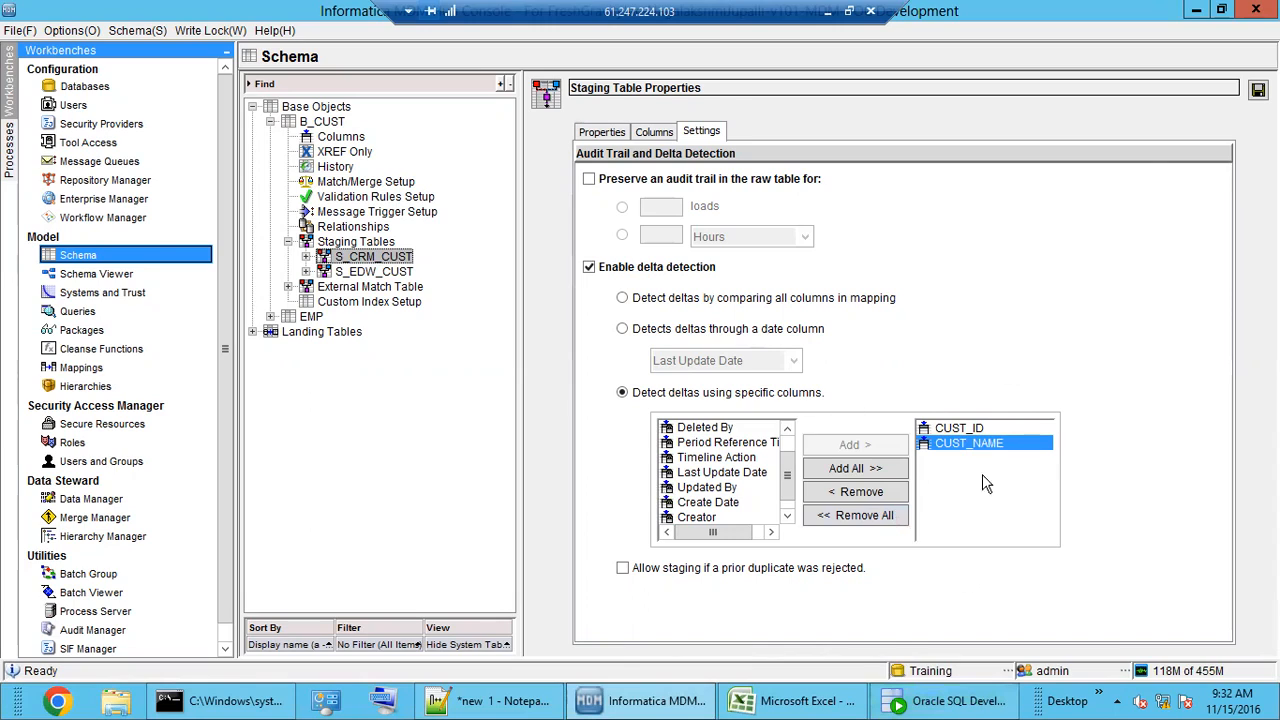
pyautogui.click(1258, 90)
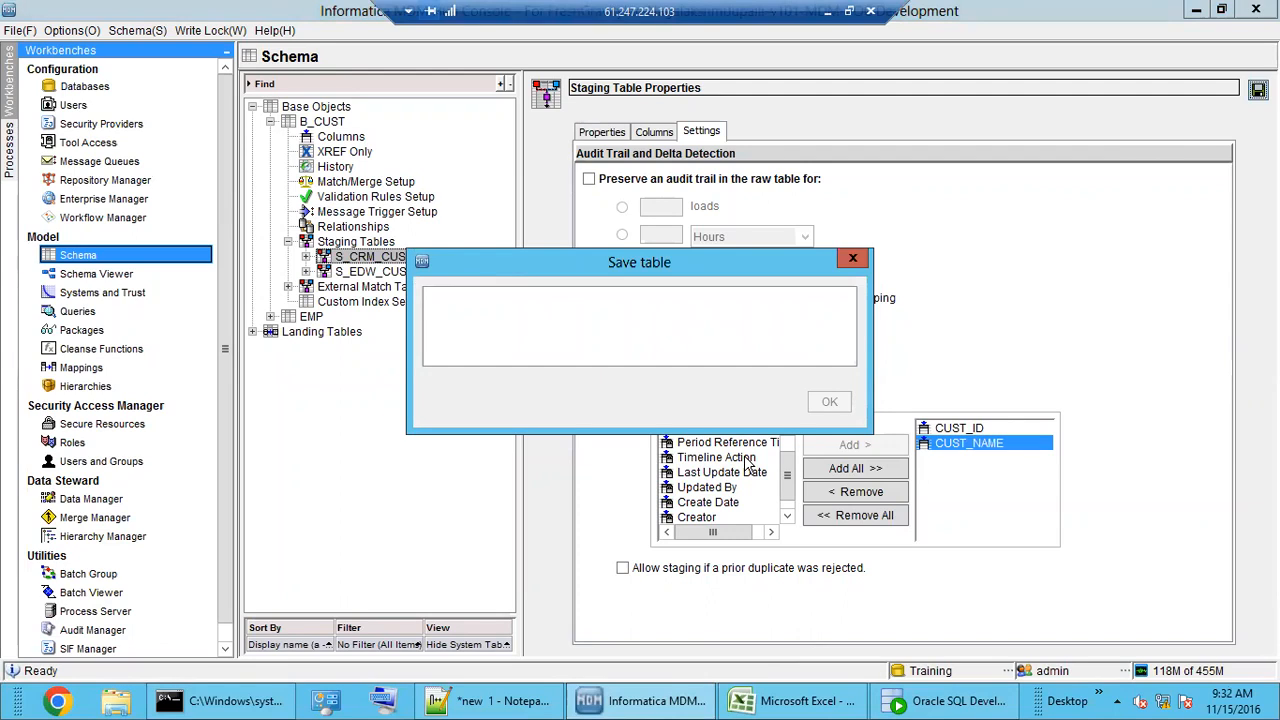
# Step: Return to SQL Developer, expand the Training tables and display the data of landing table C_L_CUST
pyautogui.click(940, 705)
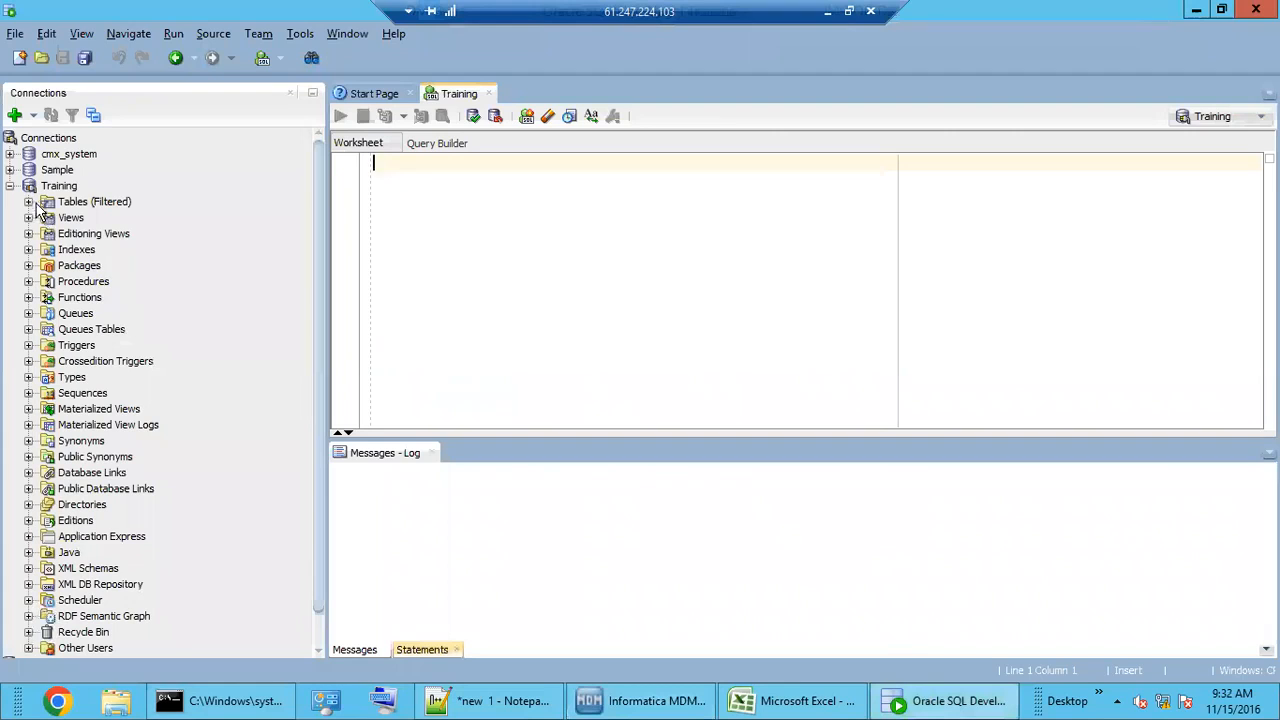
pyautogui.click(29, 202)
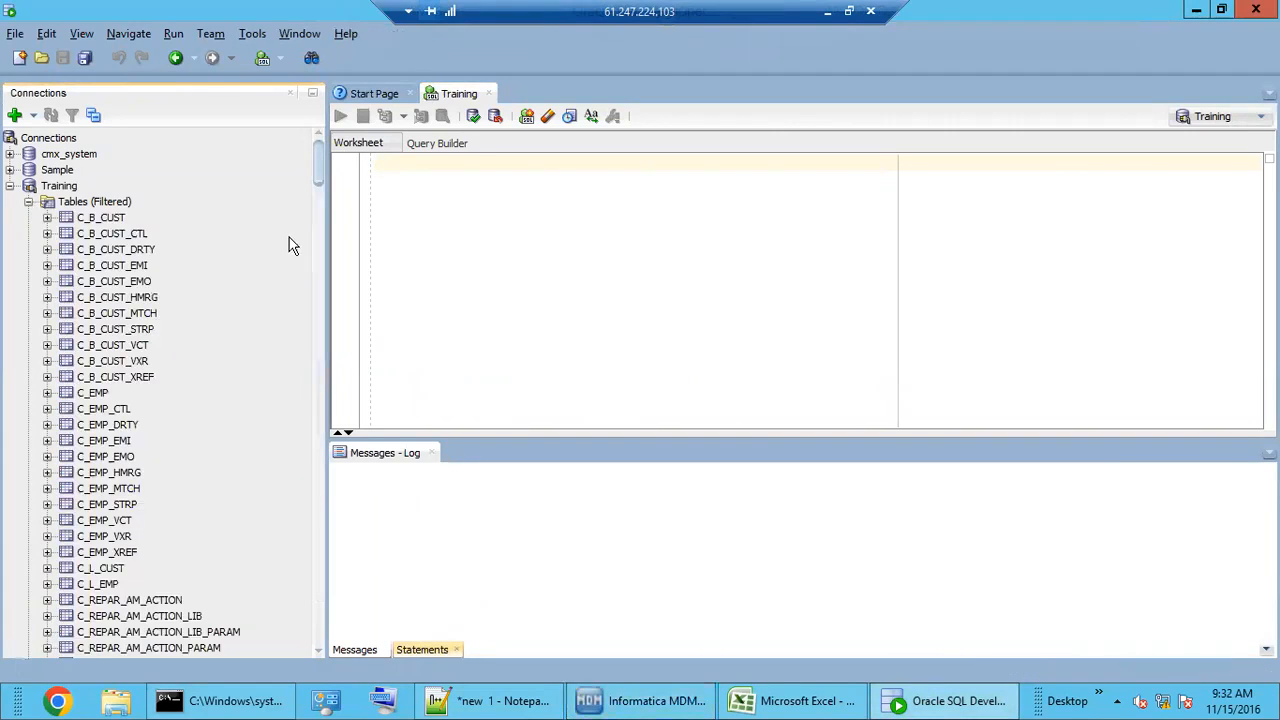
pyautogui.moveTo(316, 166)
pyautogui.mouseDown()
pyautogui.moveTo(316, 590)
pyautogui.moveTo(320, 175)
pyautogui.mouseUp()
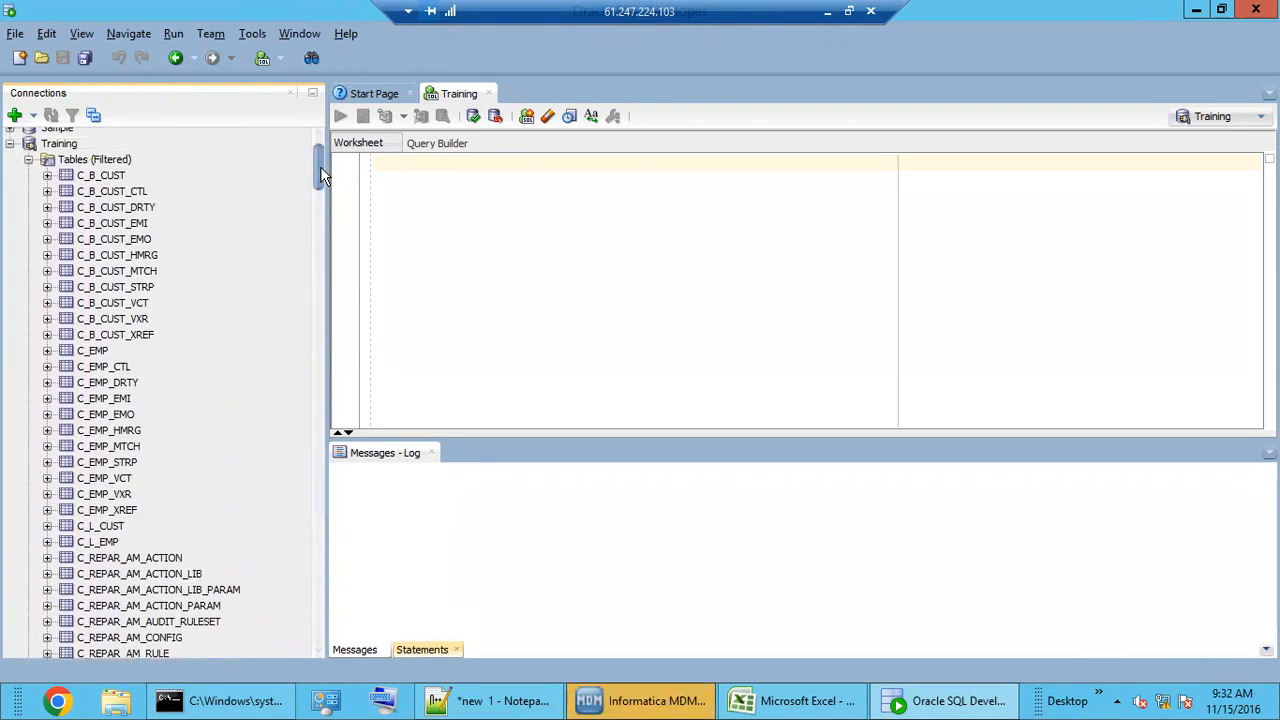
pyautogui.click(102, 527)
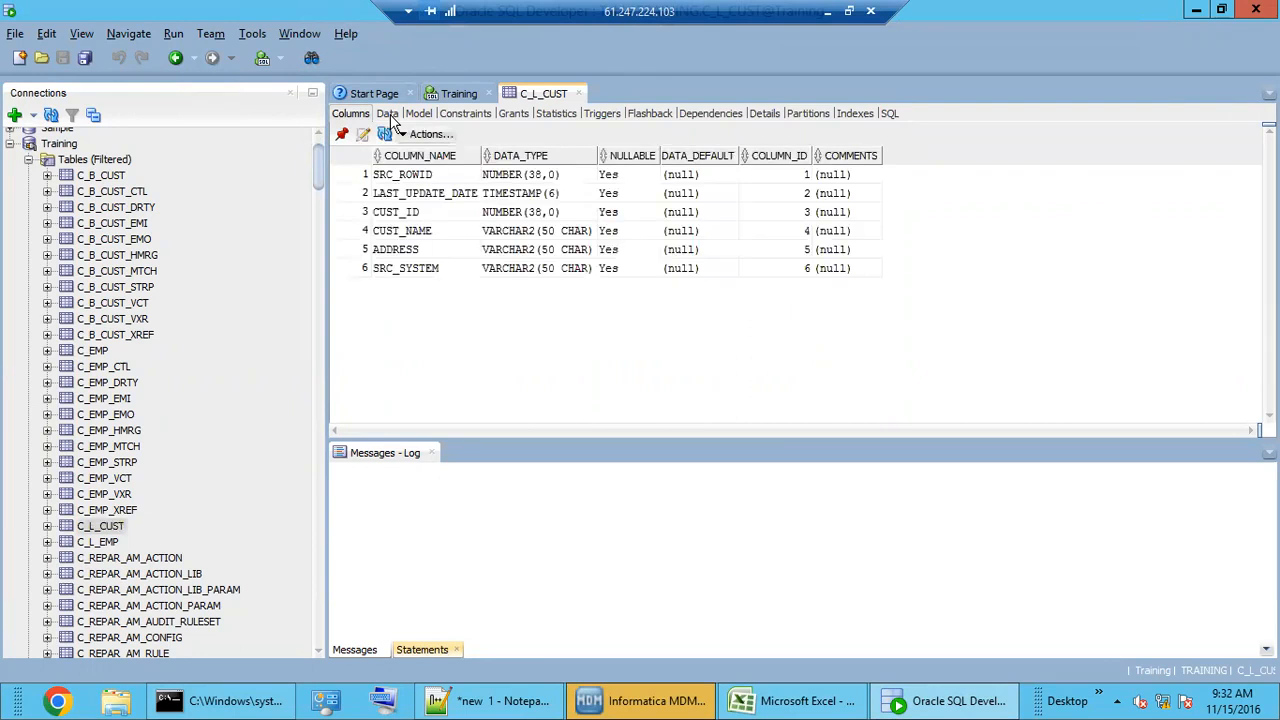
pyautogui.click(388, 114)
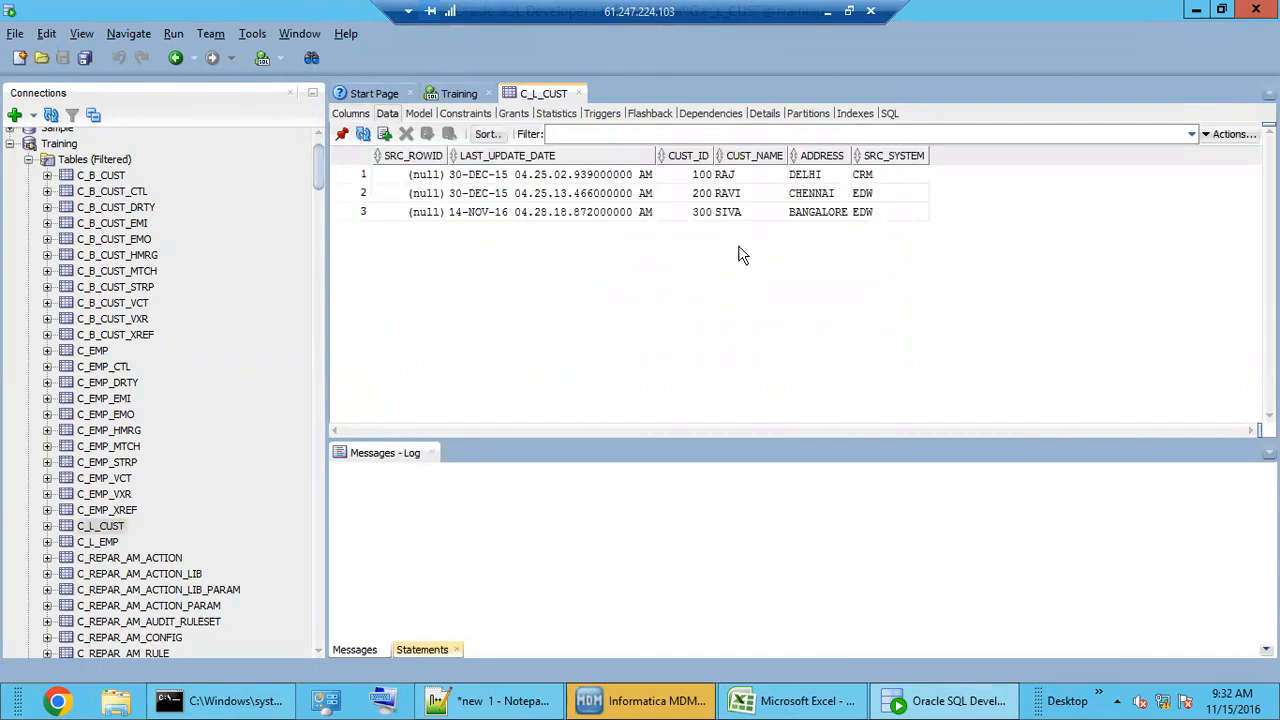
# Step: Examine the C_L_CUST records whose SRC_SYSTEM is EDW
pyautogui.moveTo(884, 214); pyautogui.dragTo(877, 194)
pyautogui.moveTo(692, 196); pyautogui.dragTo(866, 220)
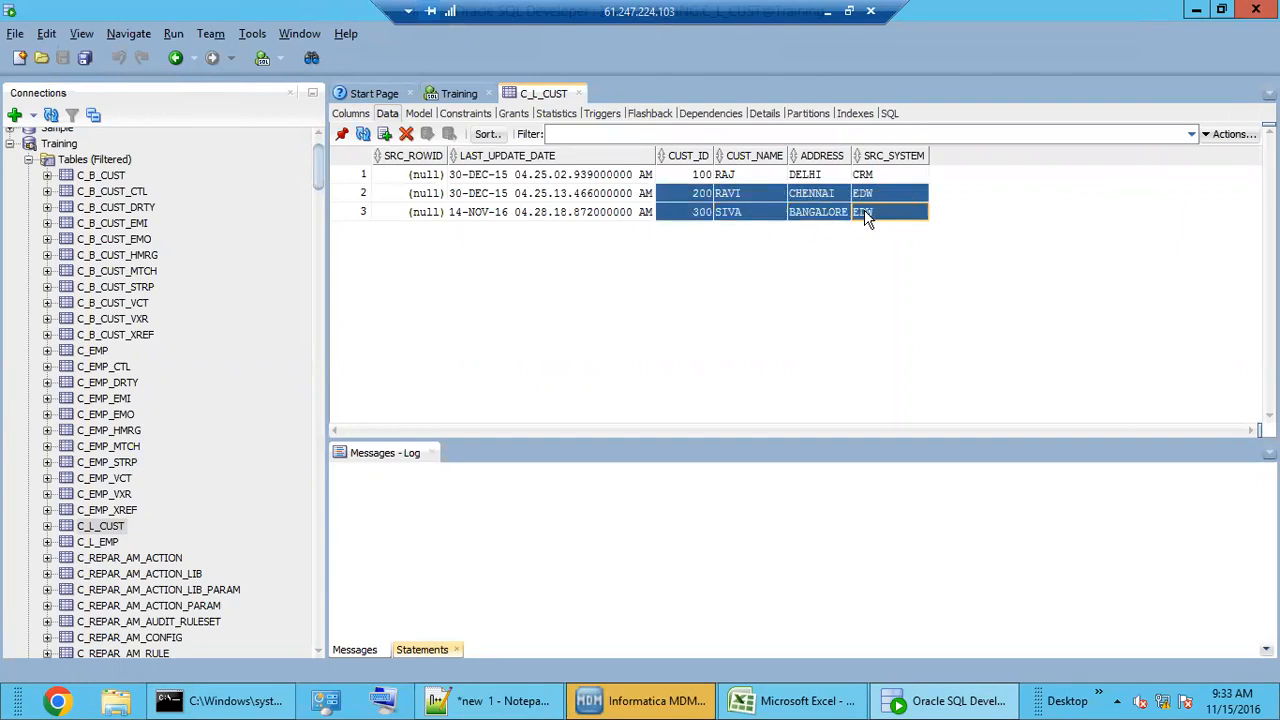
pyautogui.click(738, 213)
pyautogui.moveTo(880, 209); pyautogui.dragTo(697, 219)
pyautogui.click(880, 215)
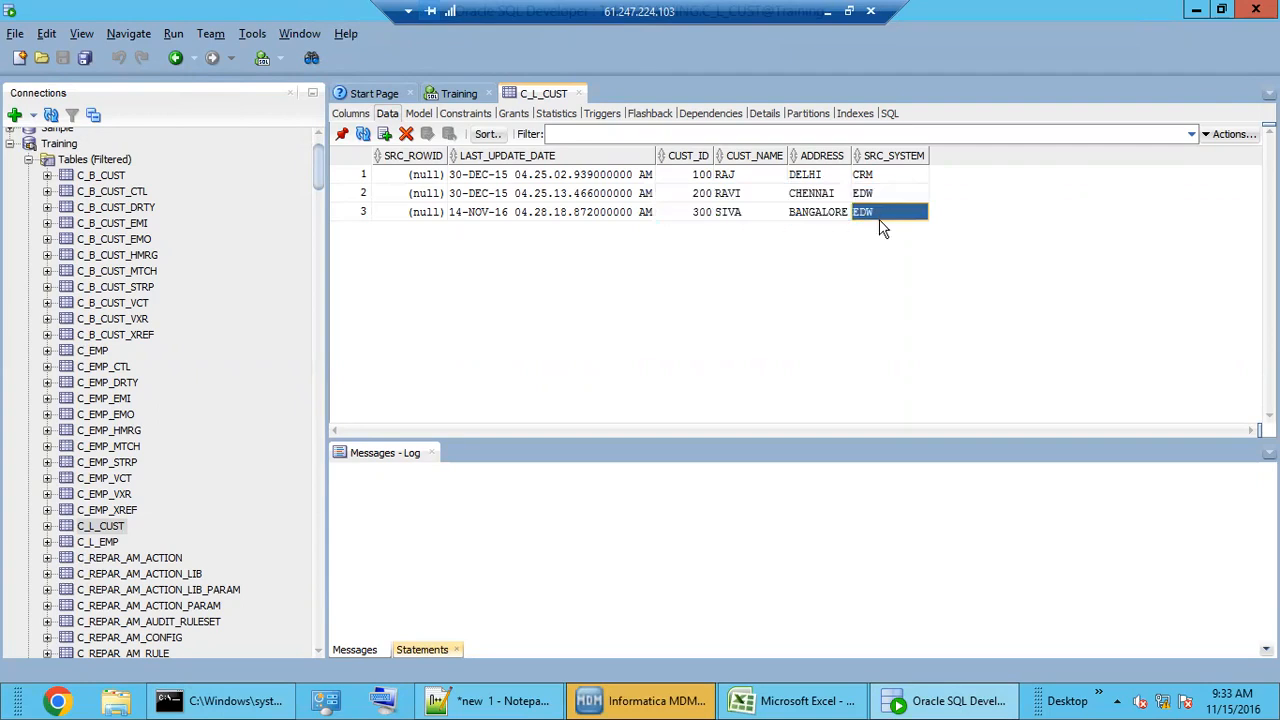
# Step: In Informatica MDM, enable delta detection for S_EDW_CUST using the specific columns CUST_ID and CUST_NAME, and save the table
pyautogui.click(655, 703)
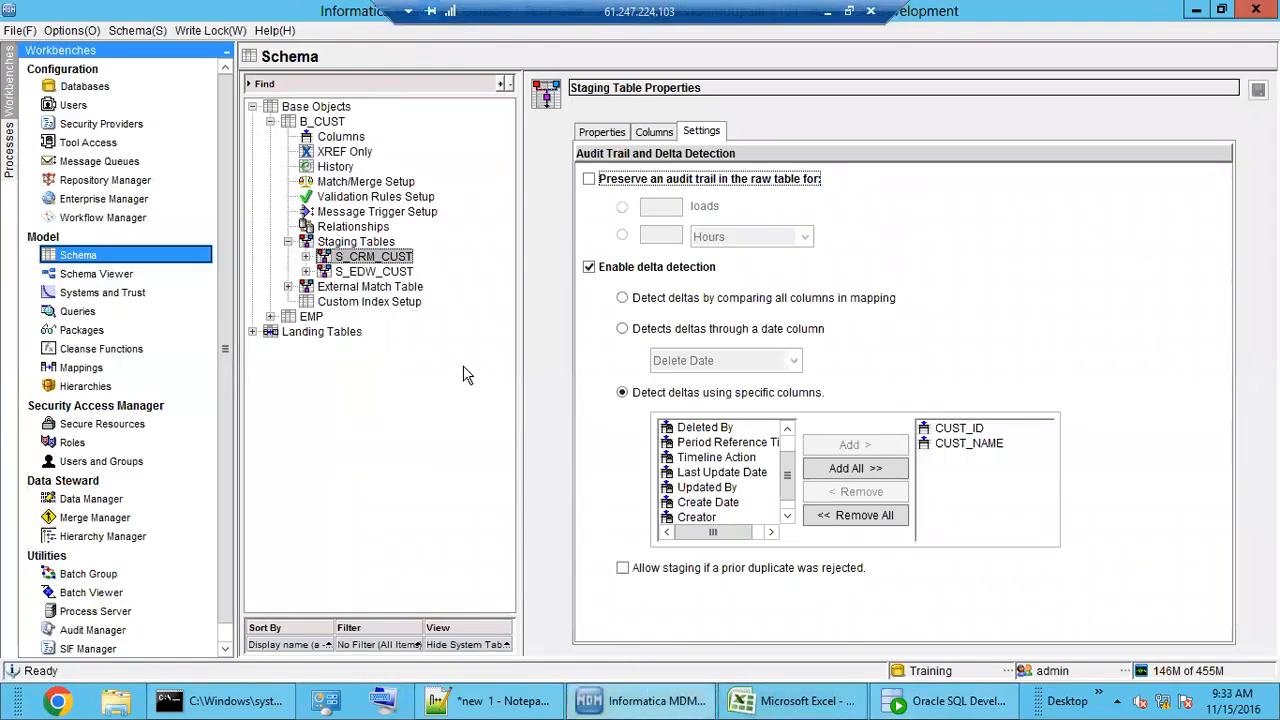
pyautogui.click(390, 272)
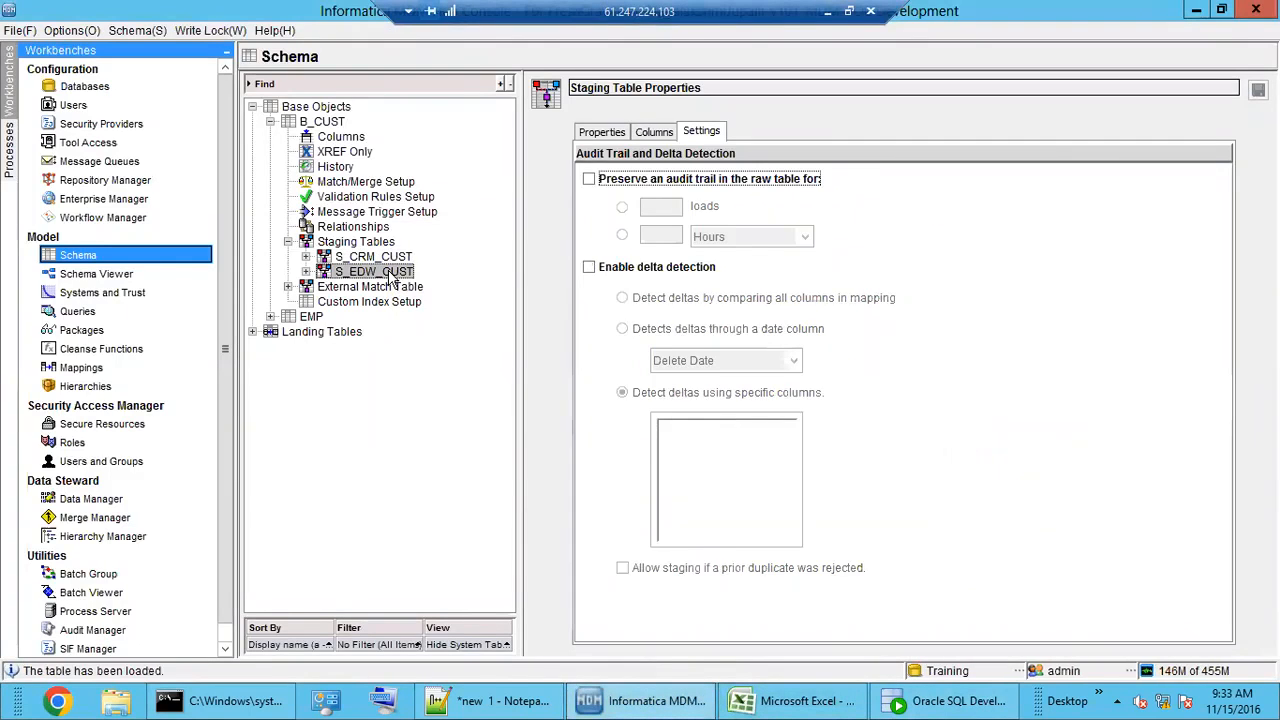
pyautogui.click(589, 267)
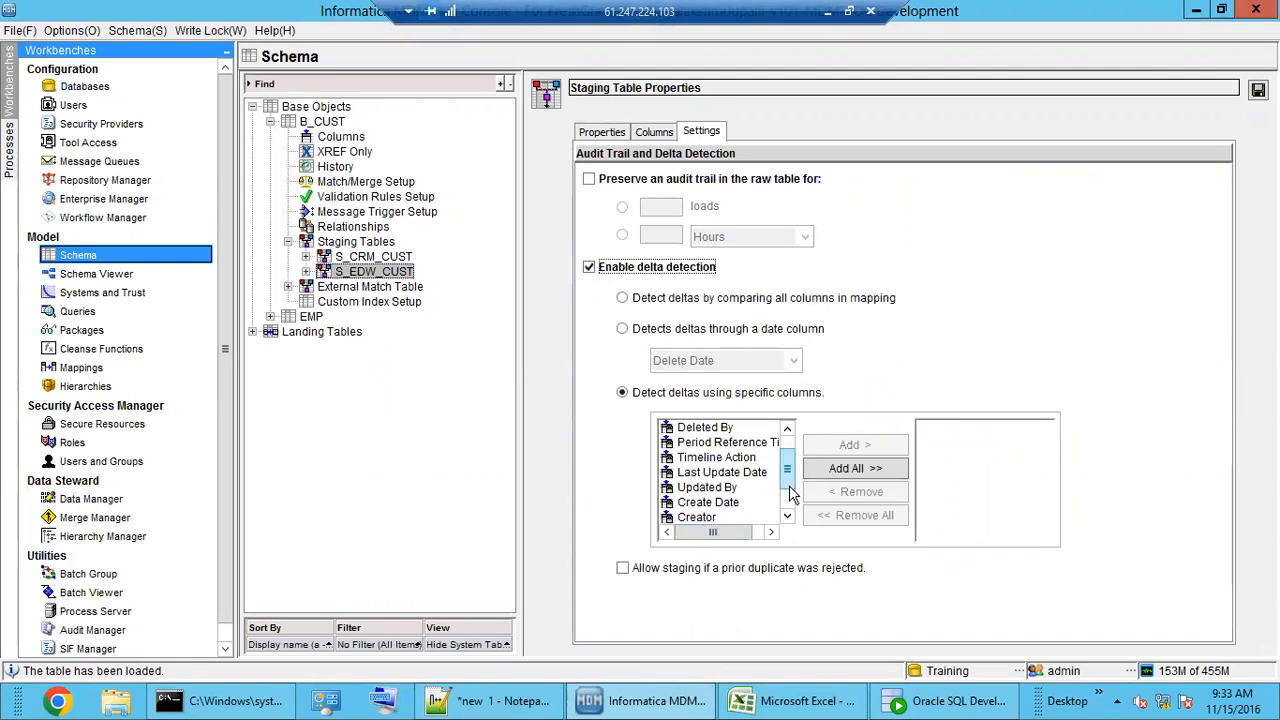
pyautogui.scroll(-1, 789, 505)
pyautogui.click(715, 487)
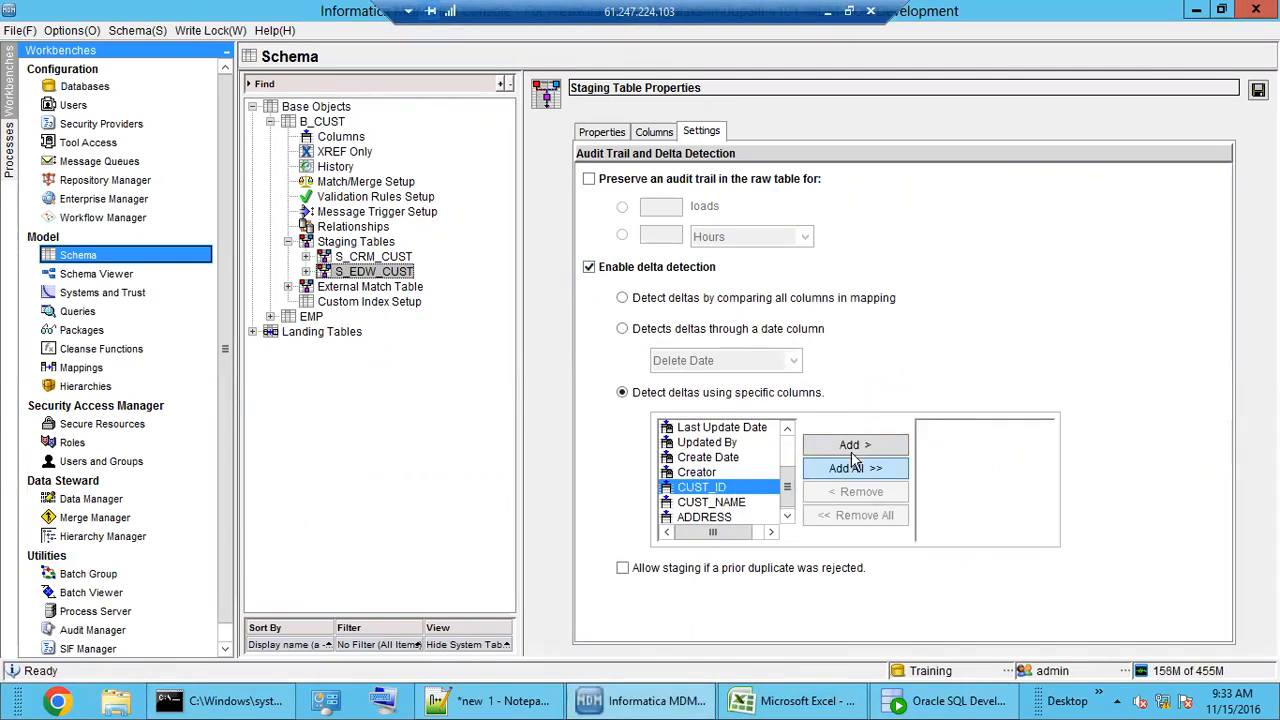
pyautogui.click(852, 445)
pyautogui.click(710, 502)
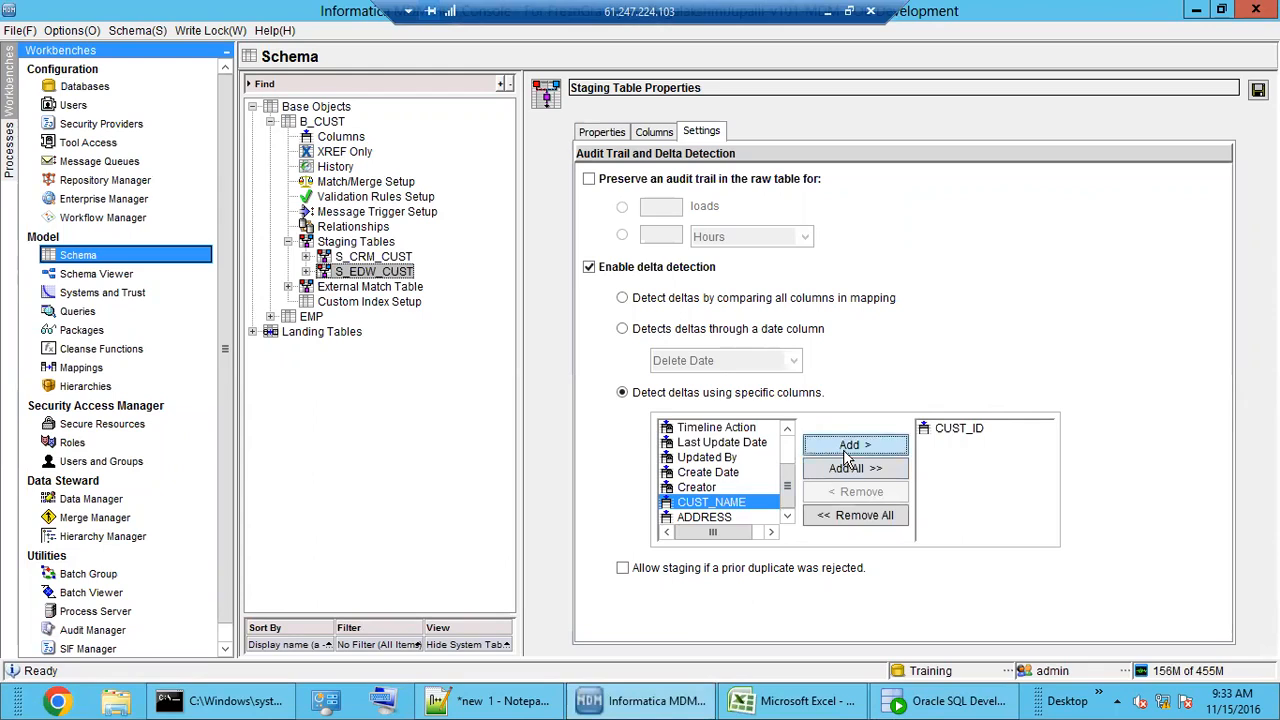
pyautogui.click(850, 445)
pyautogui.click(1258, 90)
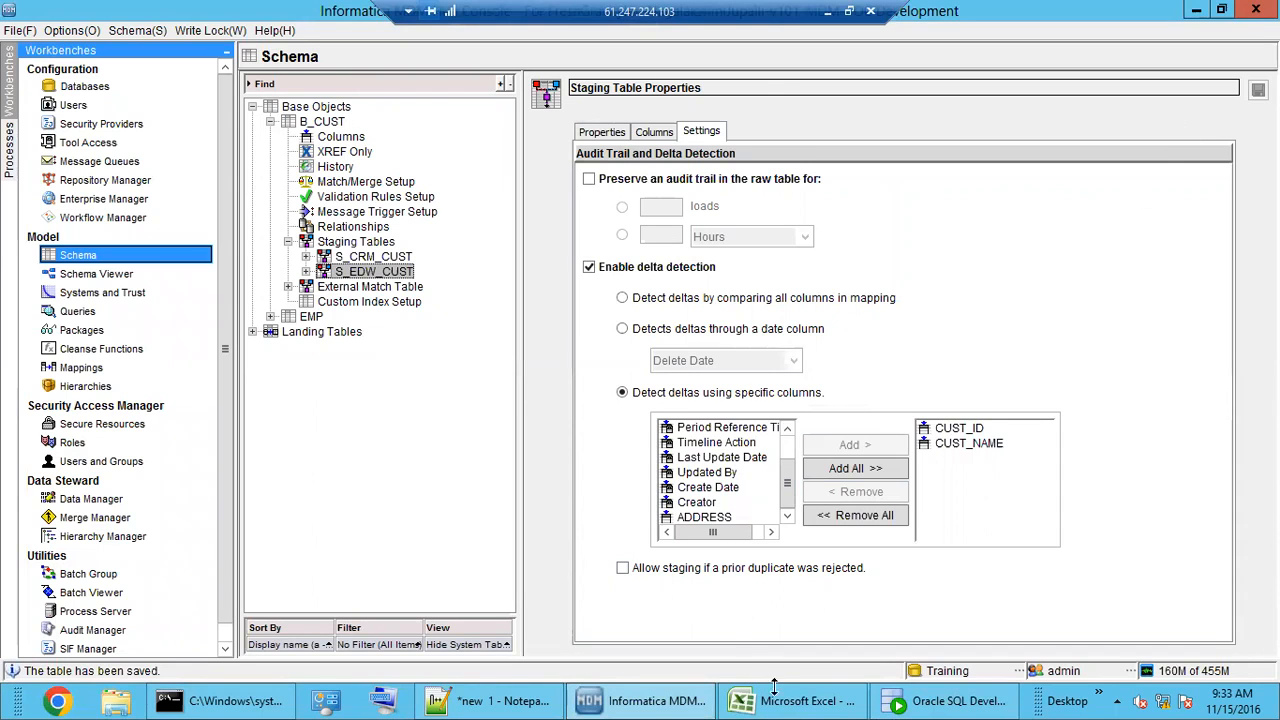
# Step: Switch to SQL Developer, display the data of staging table C_S_EDW_CUST, and examine its records and LAST_UPDATE_DATE values
pyautogui.click(915, 702)
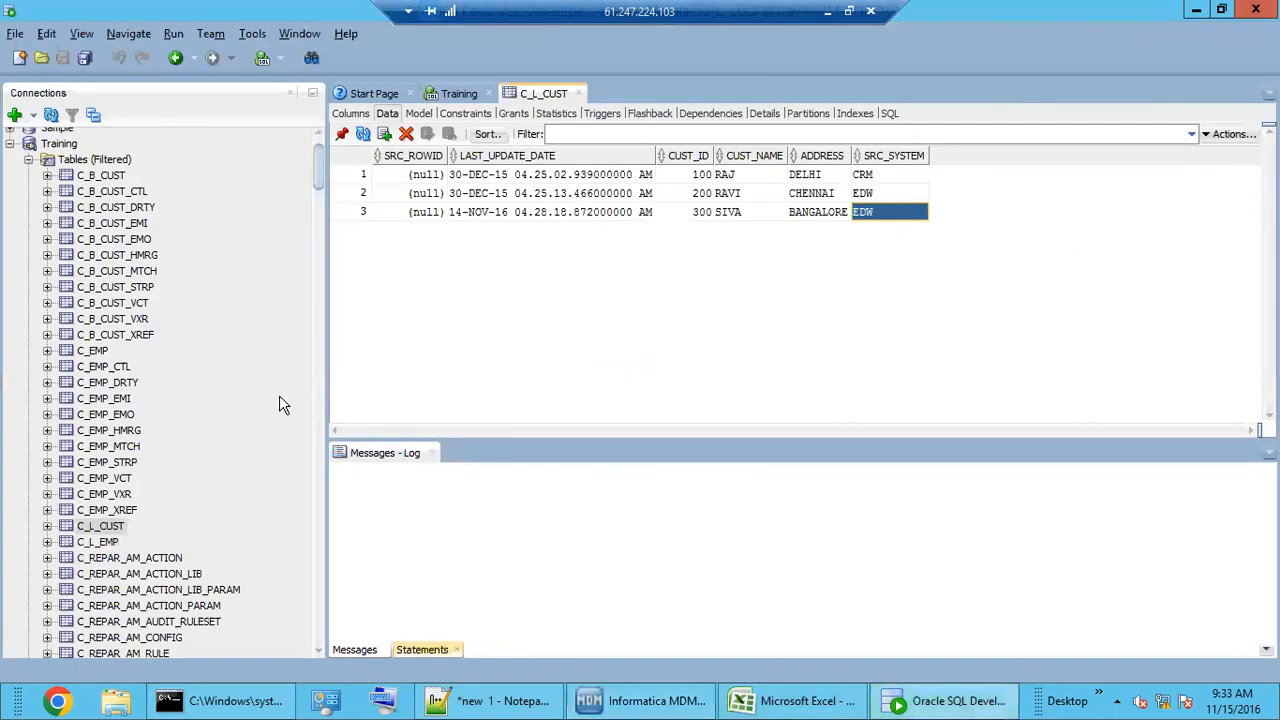
pyautogui.moveTo(327, 317); pyautogui.dragTo(334, 600)
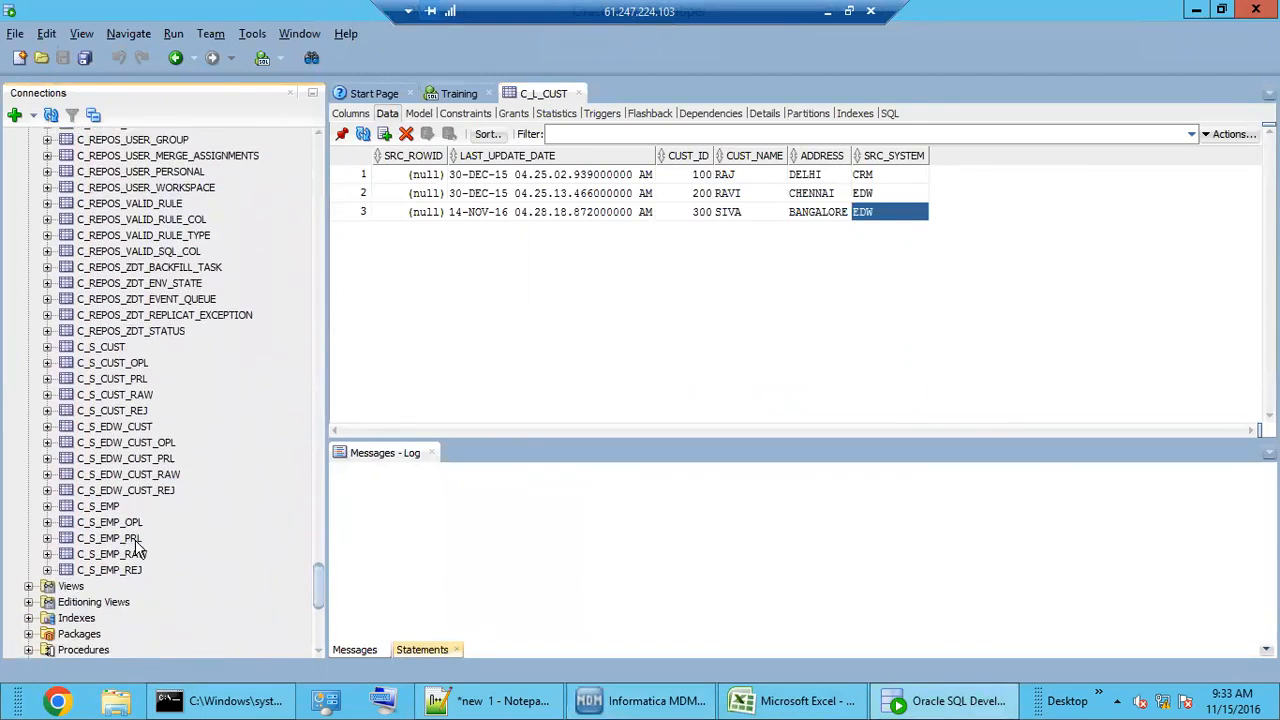
pyautogui.click(128, 427)
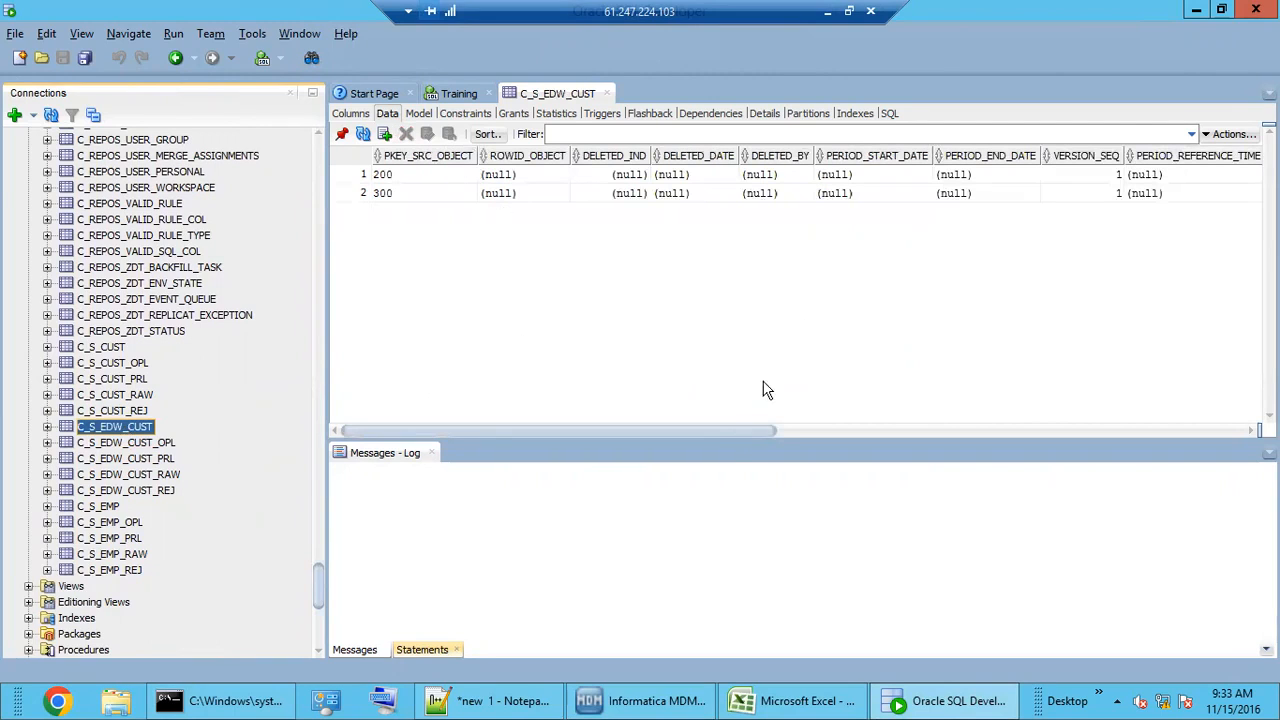
pyautogui.moveTo(719, 435); pyautogui.dragTo(894, 421)
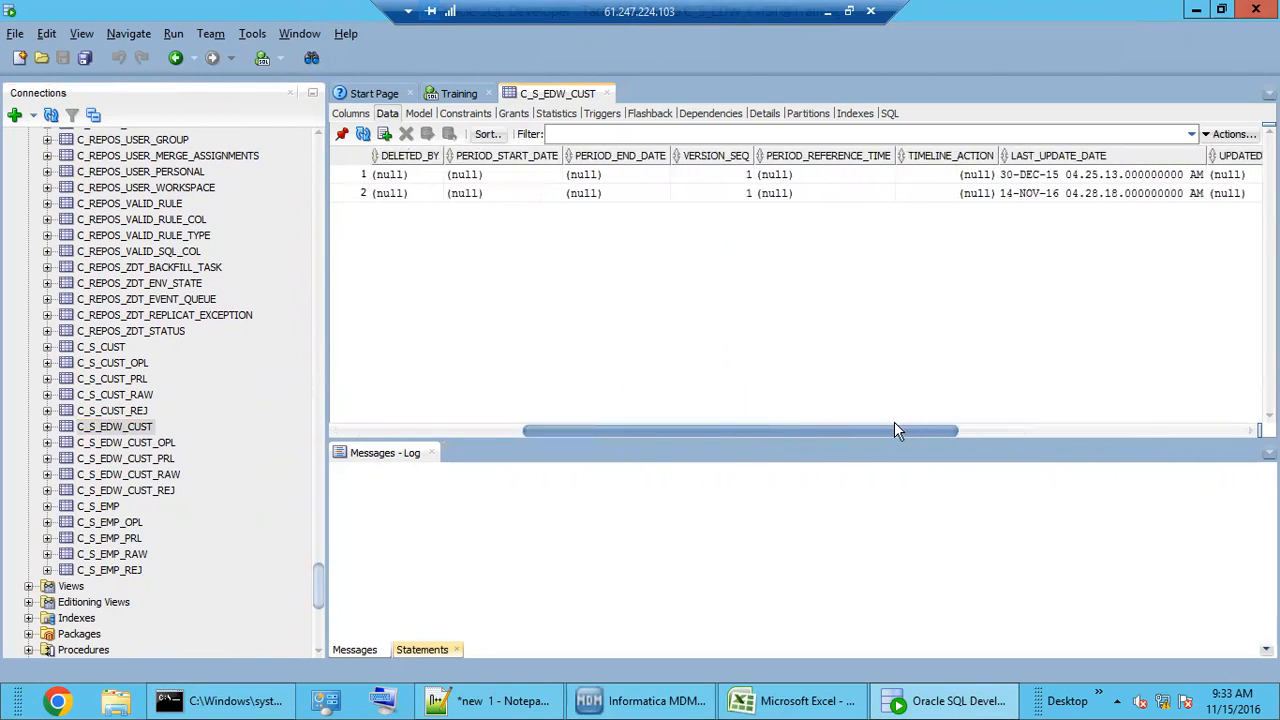
pyautogui.click(1037, 176)
pyautogui.click(1038, 194)
pyautogui.moveTo(952, 432); pyautogui.dragTo(1240, 424)
pyautogui.moveTo(1044, 427); pyautogui.dragTo(673, 434)
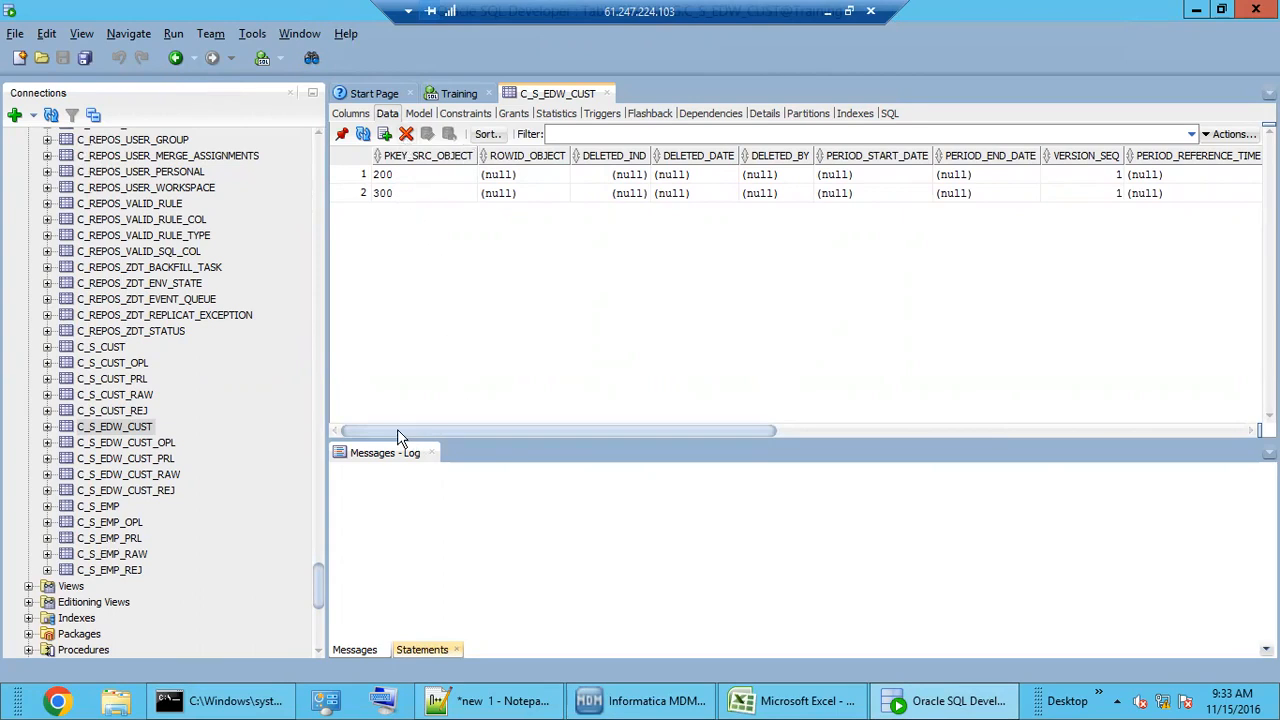
# Step: Display the reject tables C_S_EDW_CUST_REJ and C_S_CUST_REJ, and examine the ERROR_DESCRIPTION of the C_S_CUST_REJ records
pyautogui.click(153, 491)
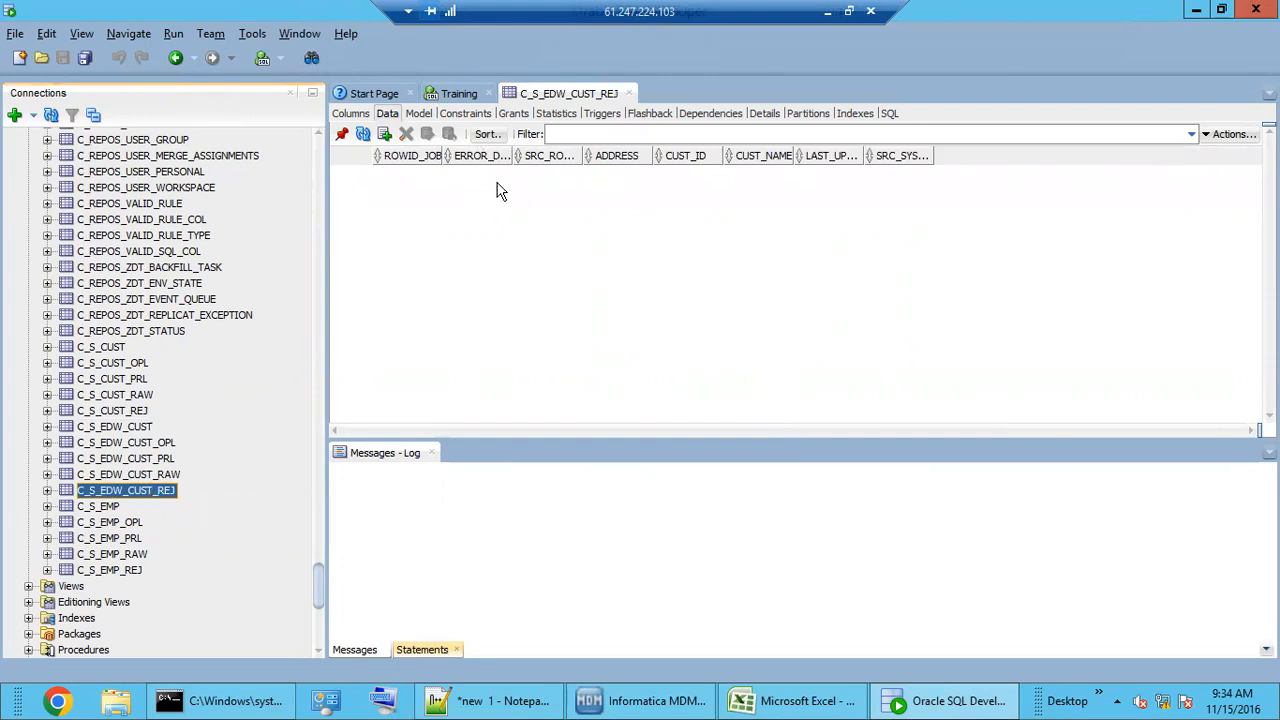
pyautogui.click(128, 412)
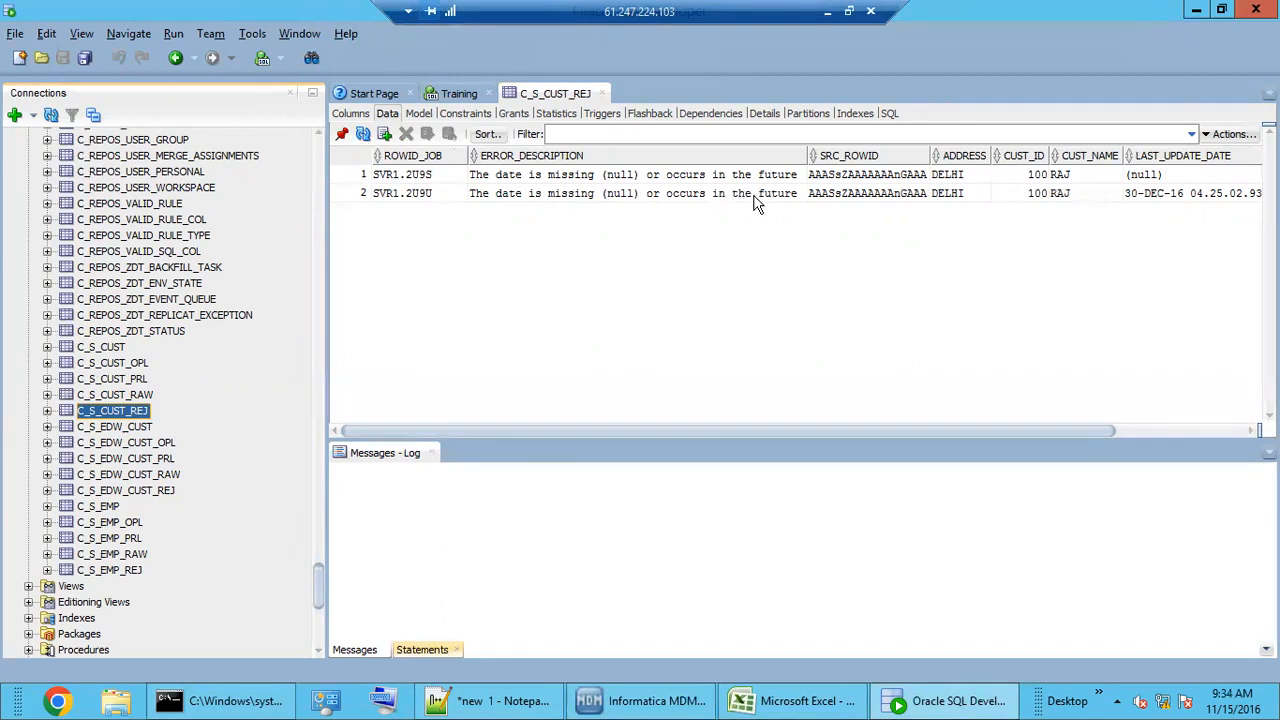
pyautogui.click(695, 193)
pyautogui.click(686, 176)
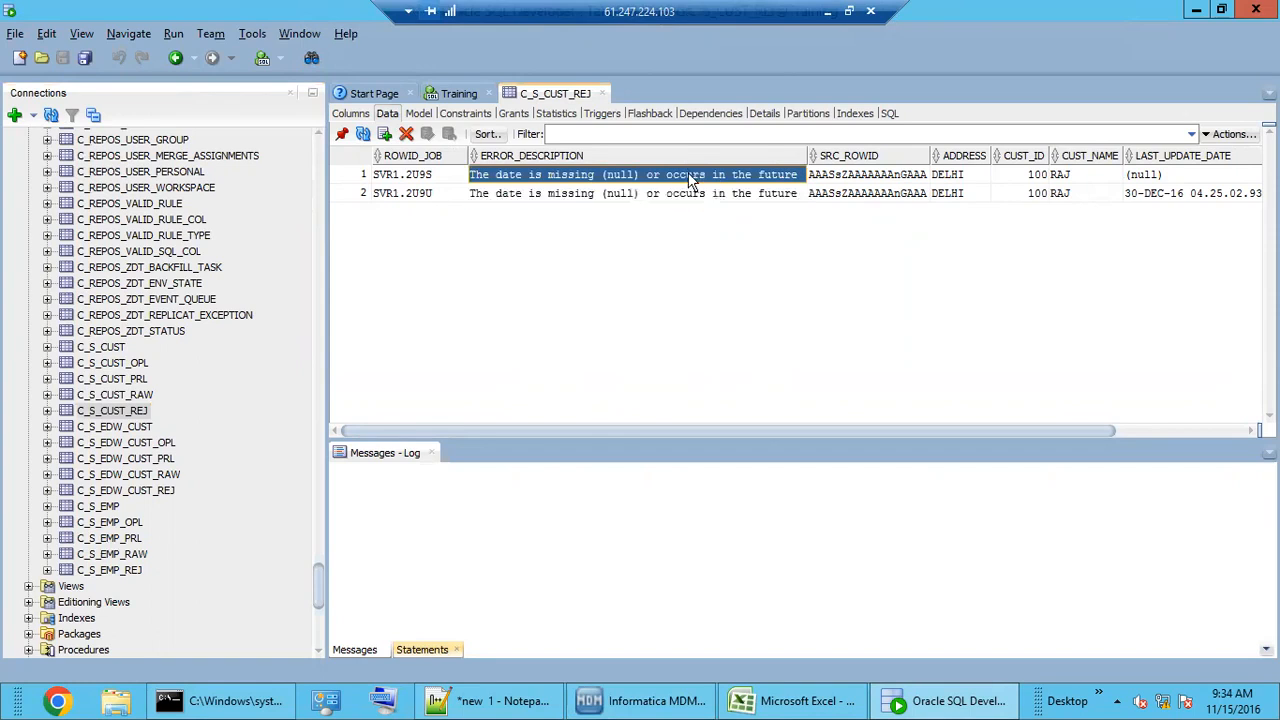
pyautogui.click(700, 194)
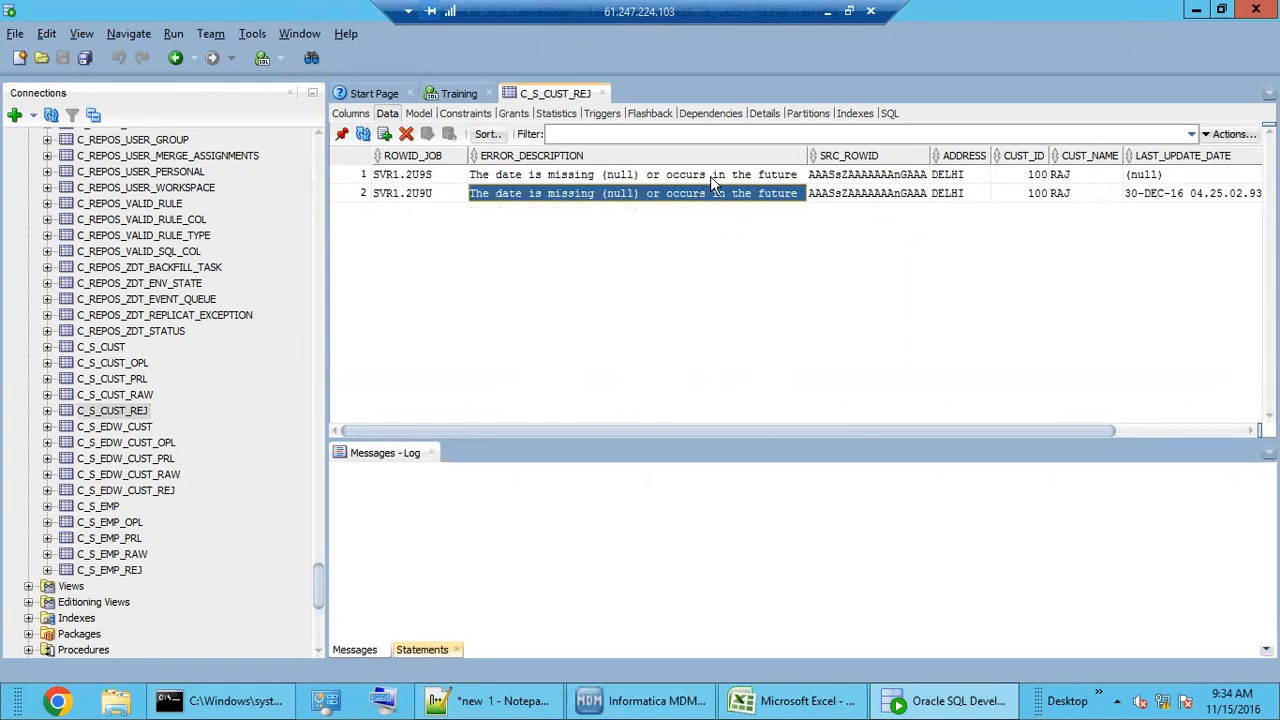
pyautogui.click(710, 176)
pyautogui.moveTo(945, 437); pyautogui.dragTo(768, 431)
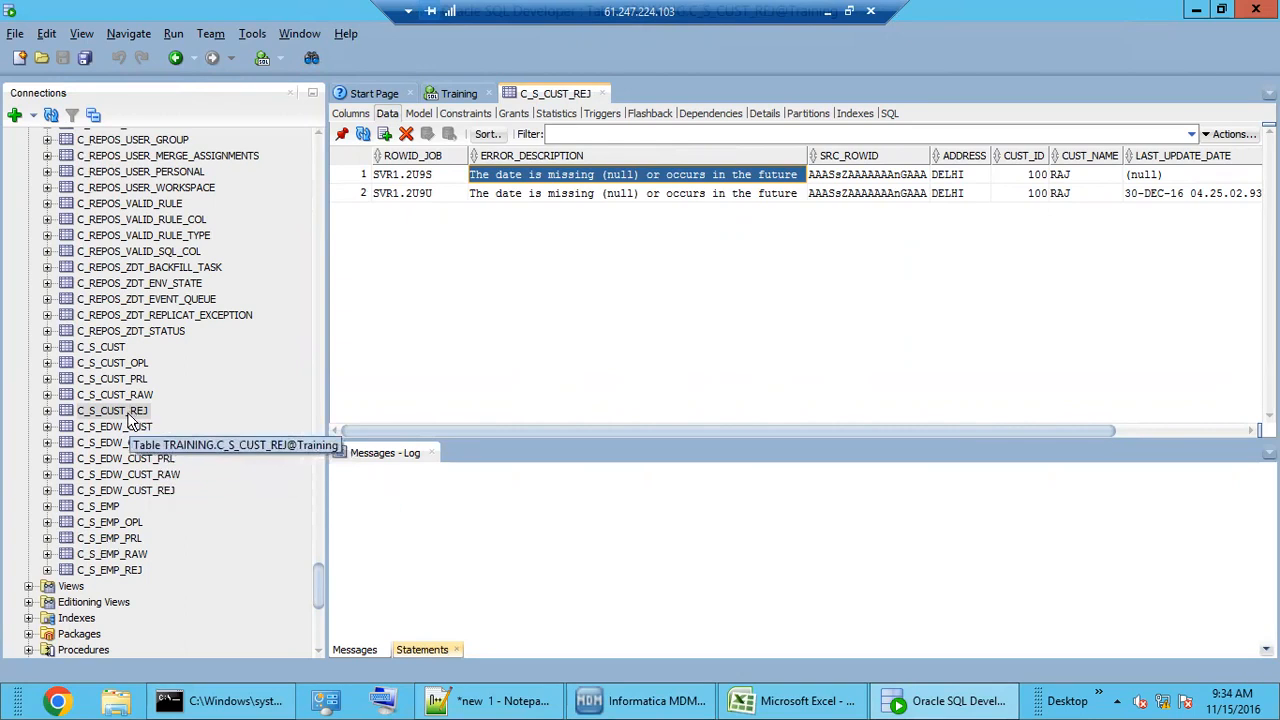
# Step: Check the data of C_S_EDW_CUST_REJ, C_S_EDW_CUST_RAW and C_S_EDW_CUST_PRL, ending on the PRL table
pyautogui.click(148, 492)
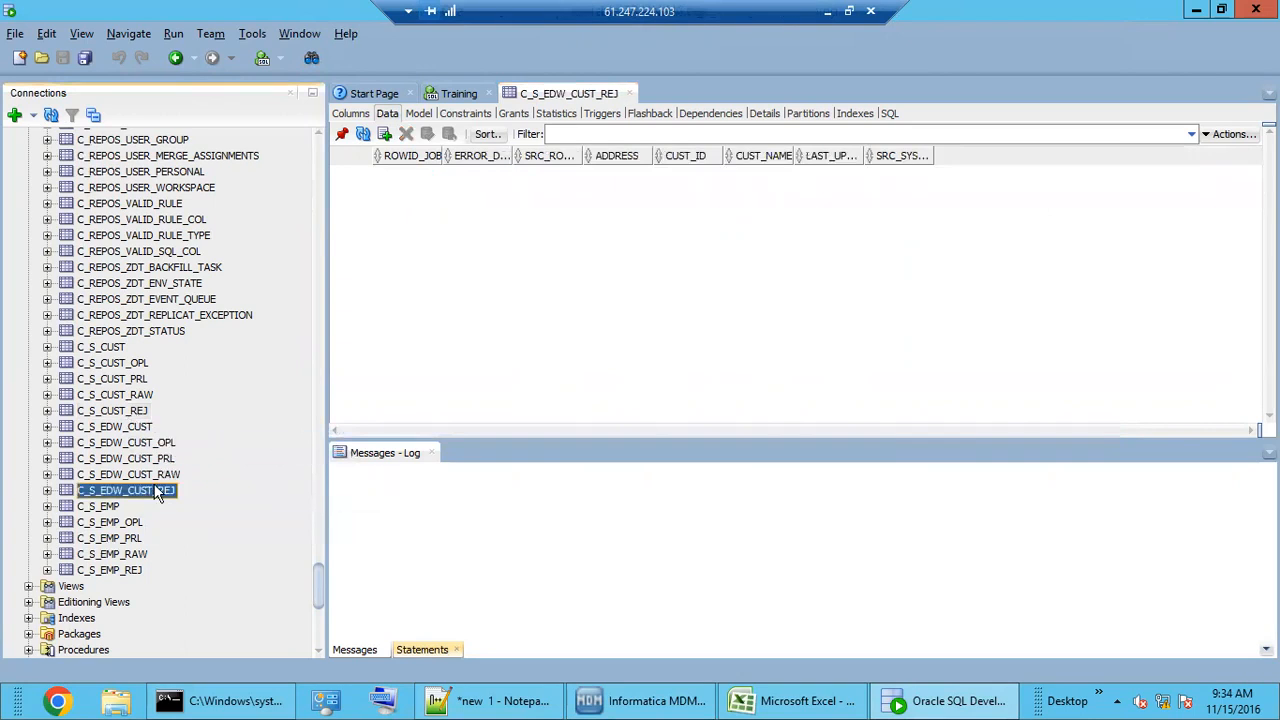
pyautogui.click(152, 462)
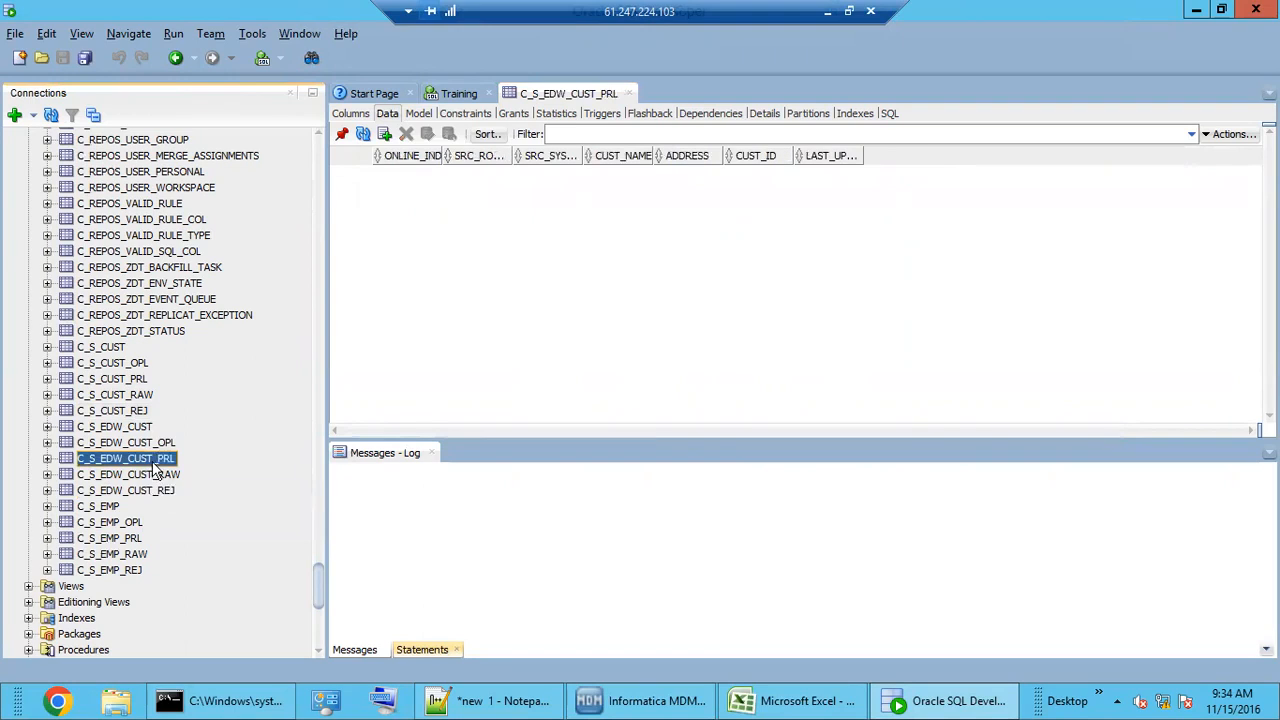
pyautogui.click(159, 477)
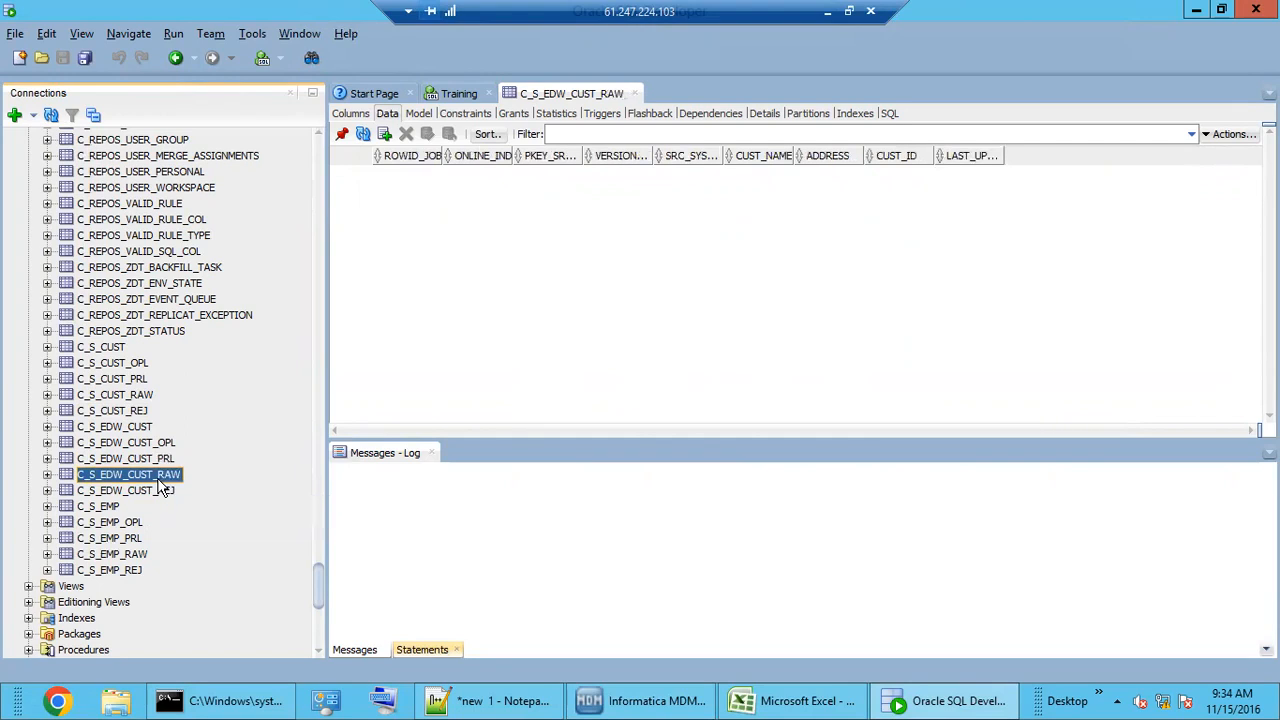
pyautogui.click(158, 461)
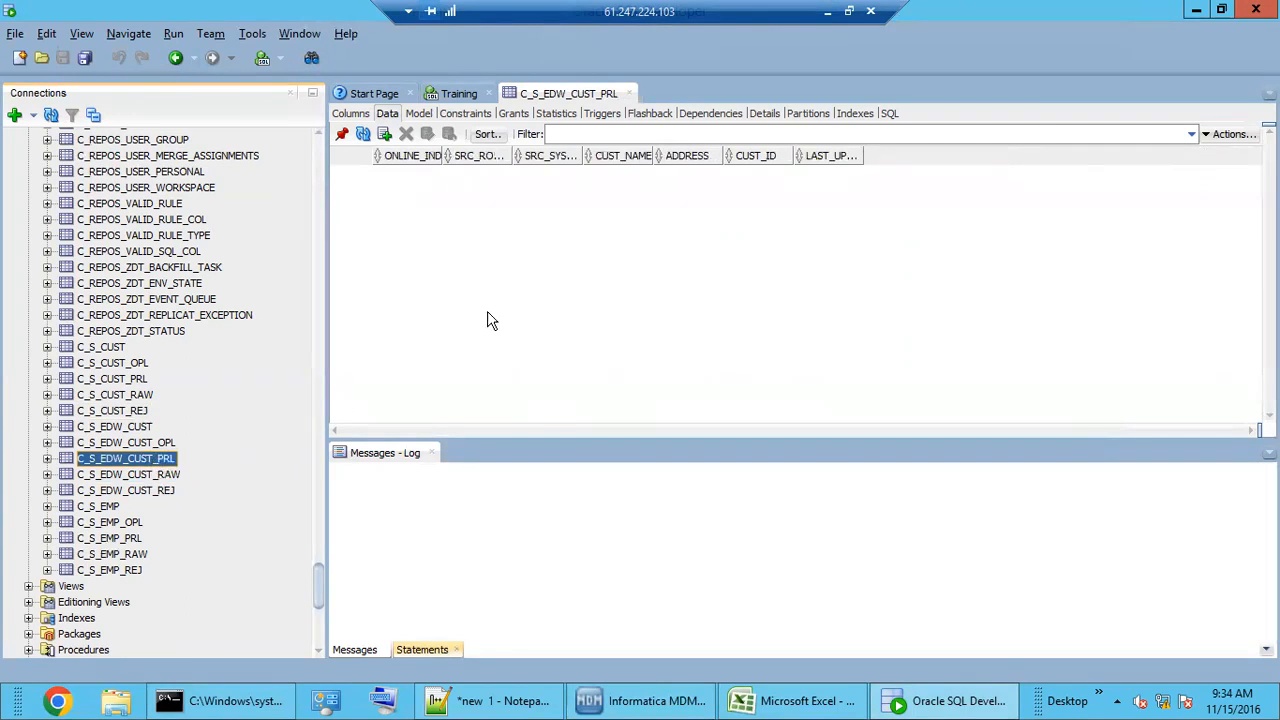
# Step: Switch to Informatica MDM, execute the M_EDW_CUST stage batch for S_EDW_CUST in the Batch Viewer, and refresh its status
pyautogui.click(668, 704)
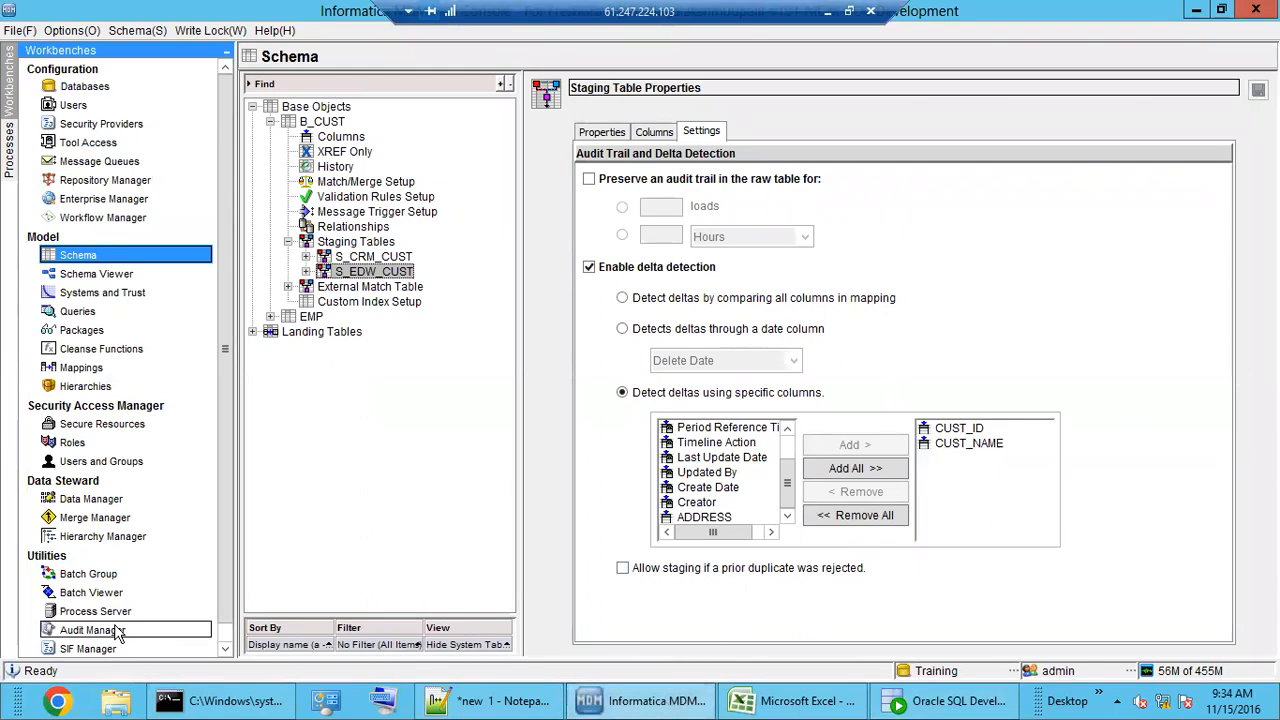
pyautogui.click(105, 593)
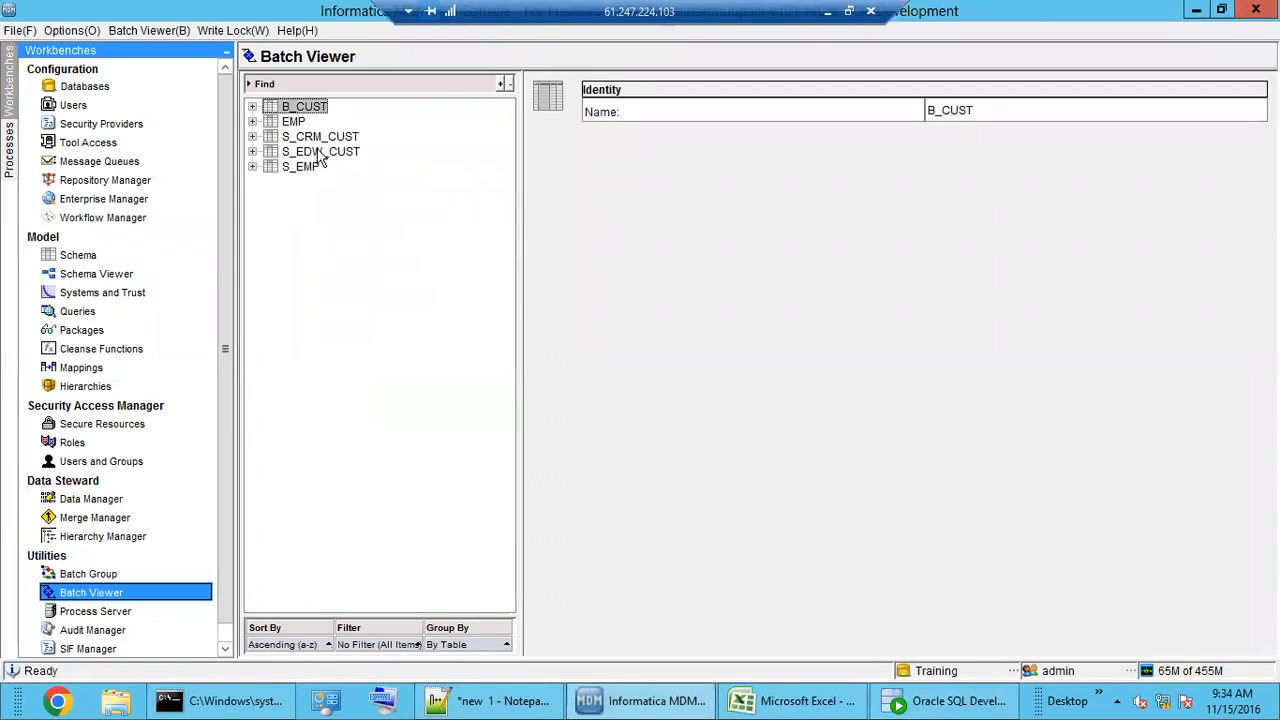
pyautogui.doubleClick(320, 152)
pyautogui.doubleClick(316, 167)
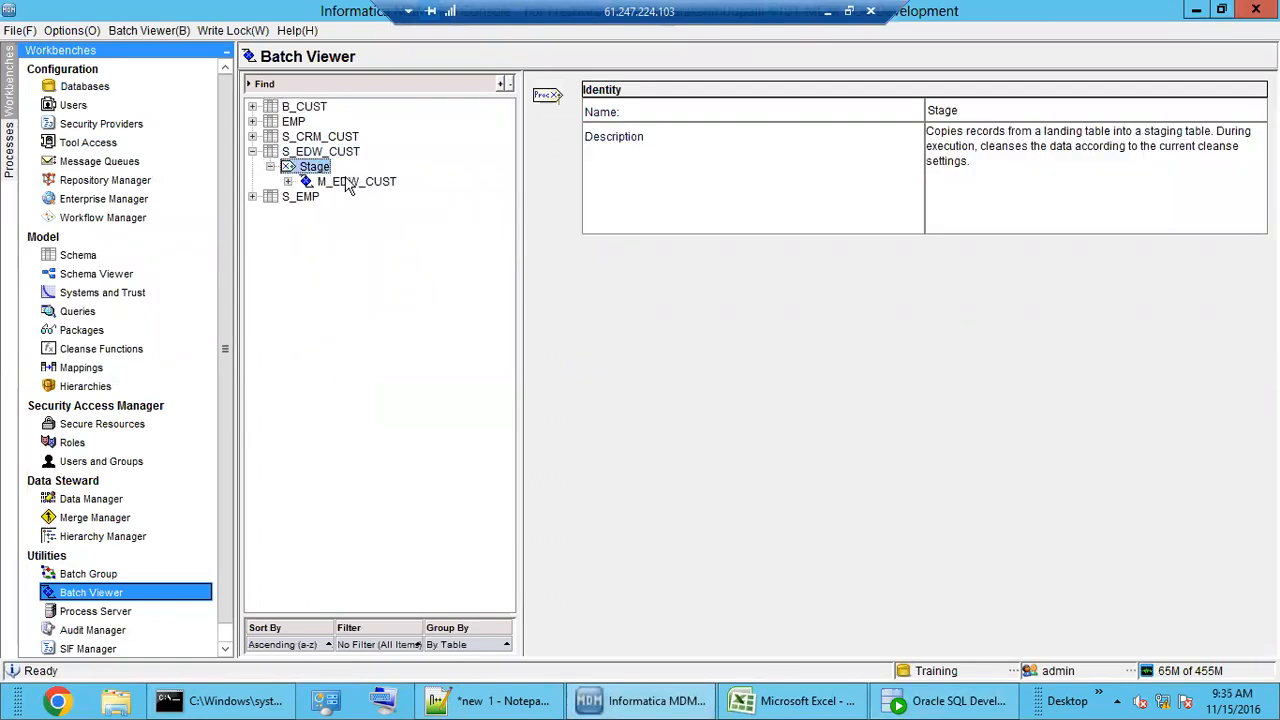
pyautogui.doubleClick(350, 183)
pyautogui.click(1112, 185)
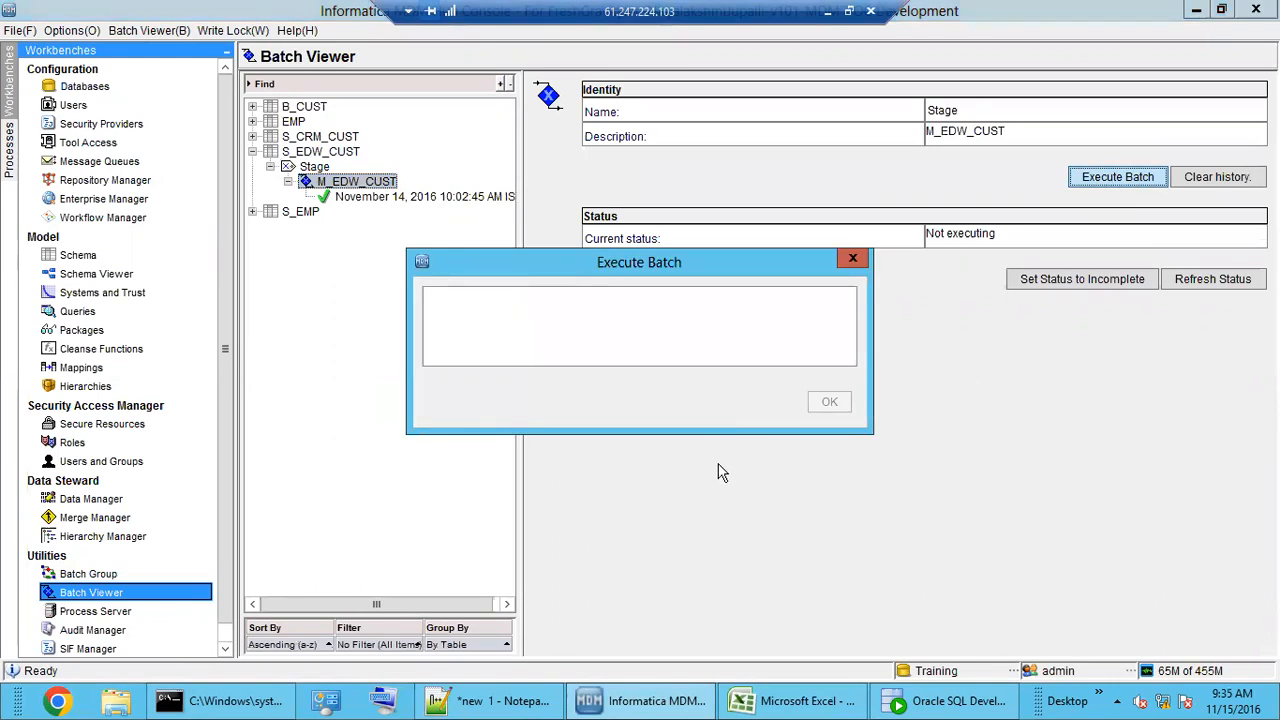
pyautogui.click(1200, 282)
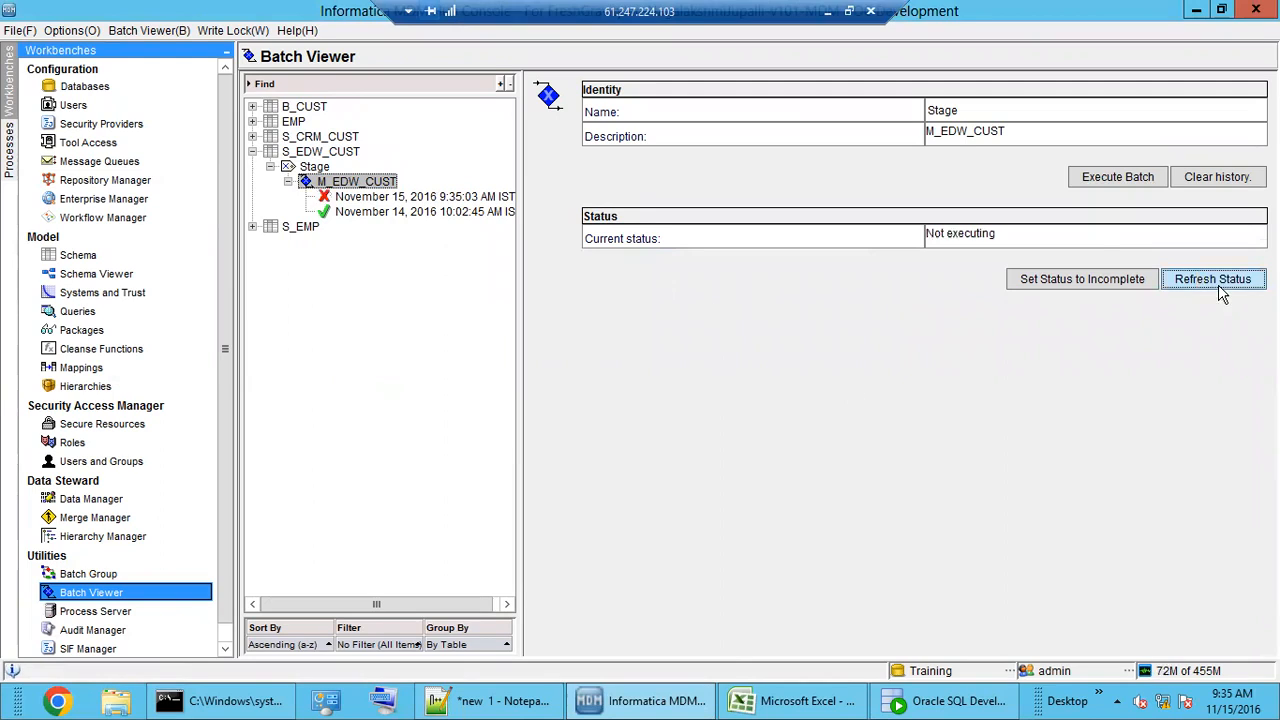
# Step: Open the M_EDW_CUST run of November 15, 2016 9:35:03 AM and read through its current status message
pyautogui.click(430, 198)
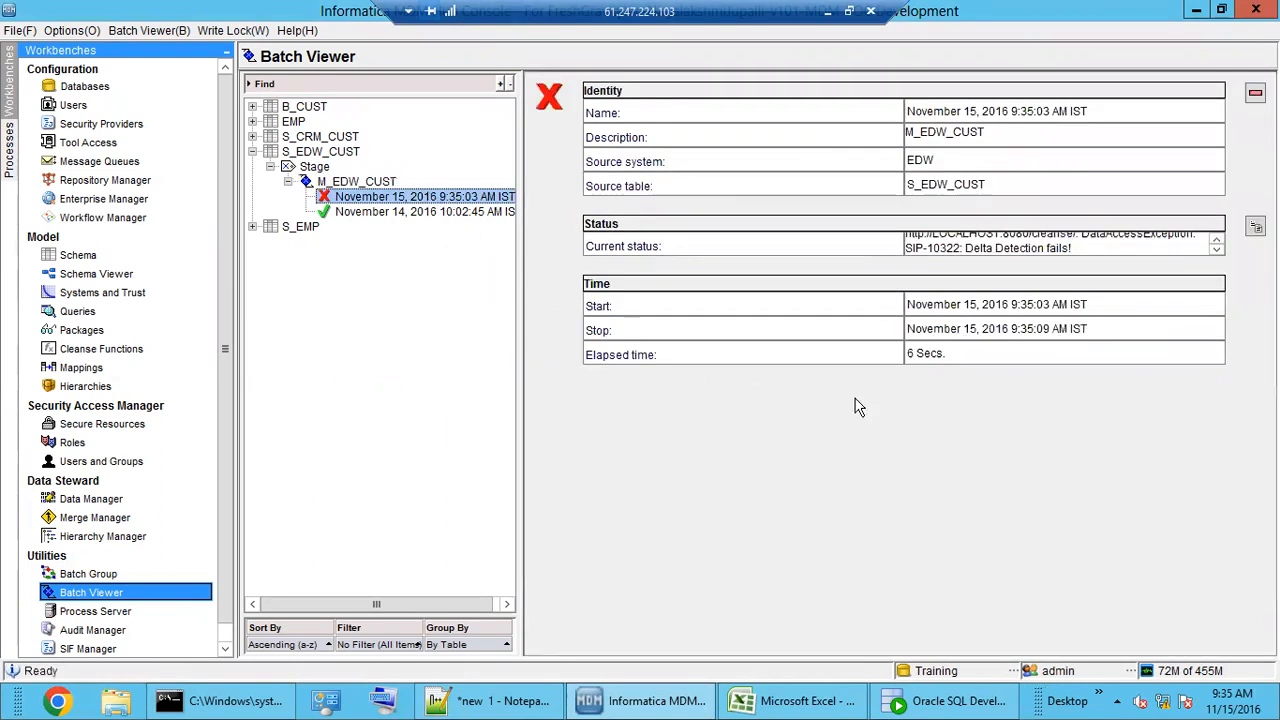
pyautogui.scroll(1, 1138, 255)
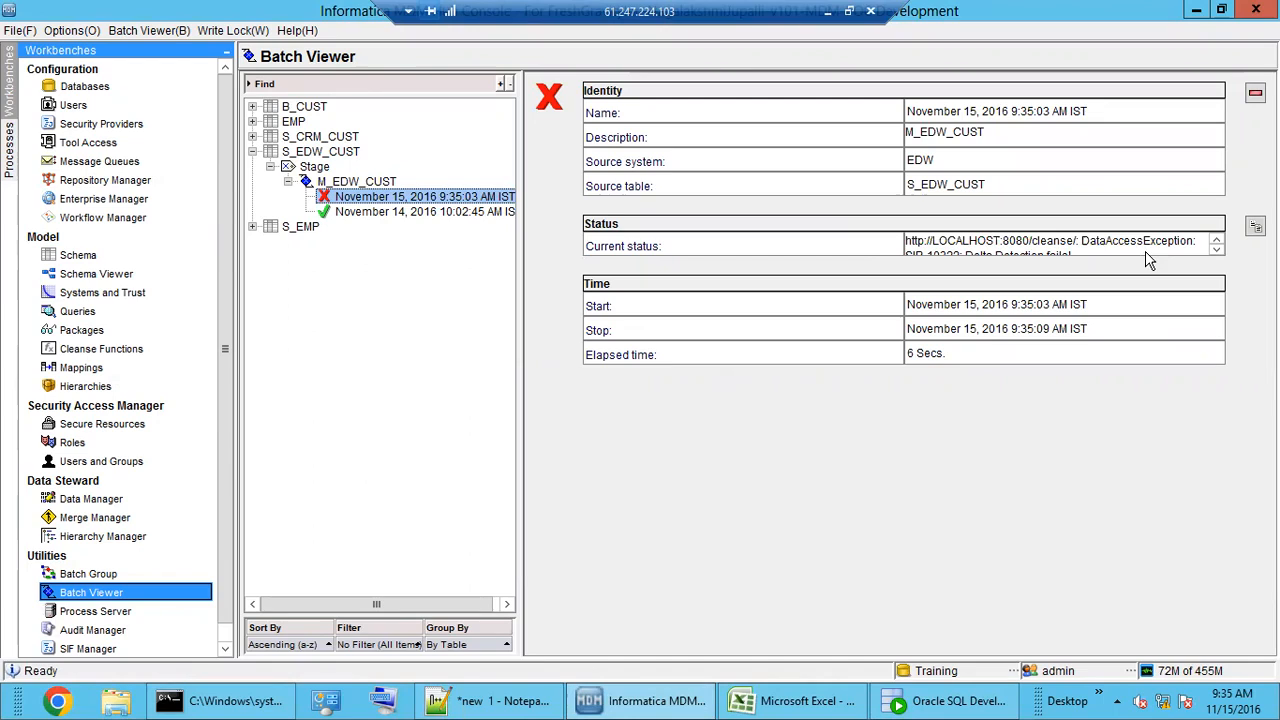
pyautogui.scroll(-1, 1148, 256)
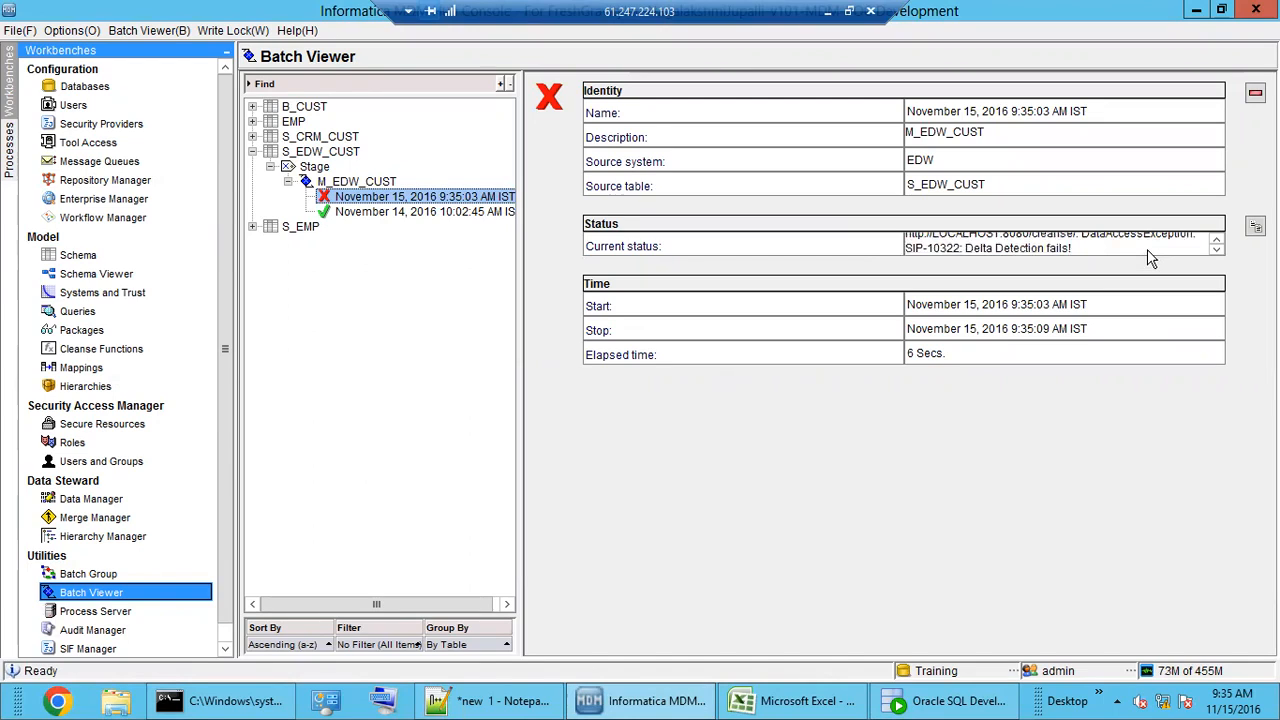
pyautogui.scroll(1, 1147, 249)
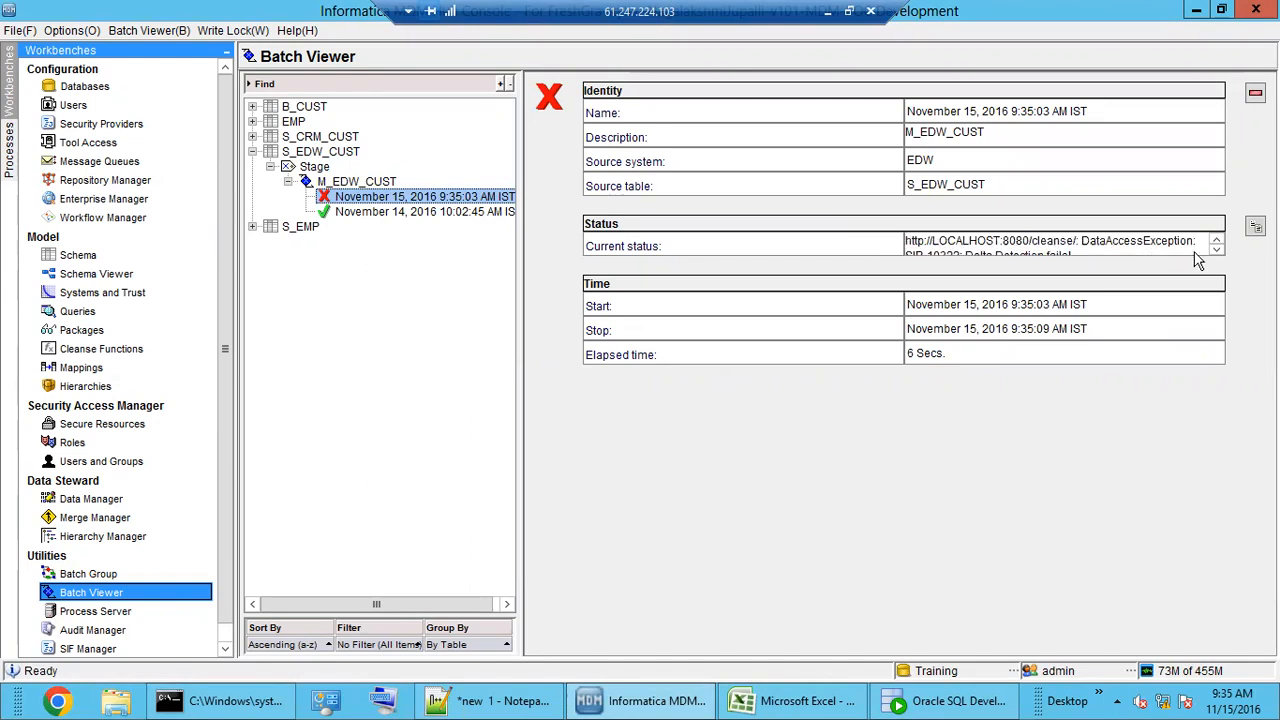
pyautogui.click(1256, 230)
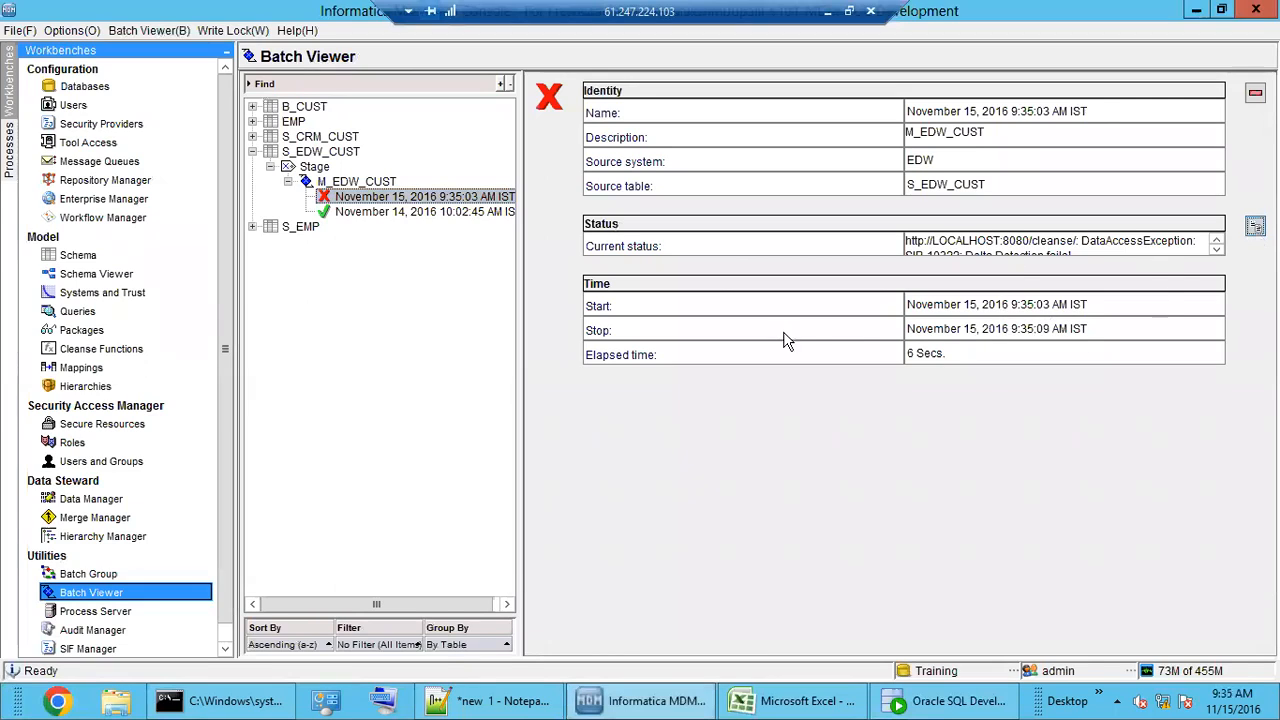
pyautogui.click(1216, 250)
pyautogui.scroll(1, 1178, 250)
pyautogui.scroll(-1, 1177, 252)
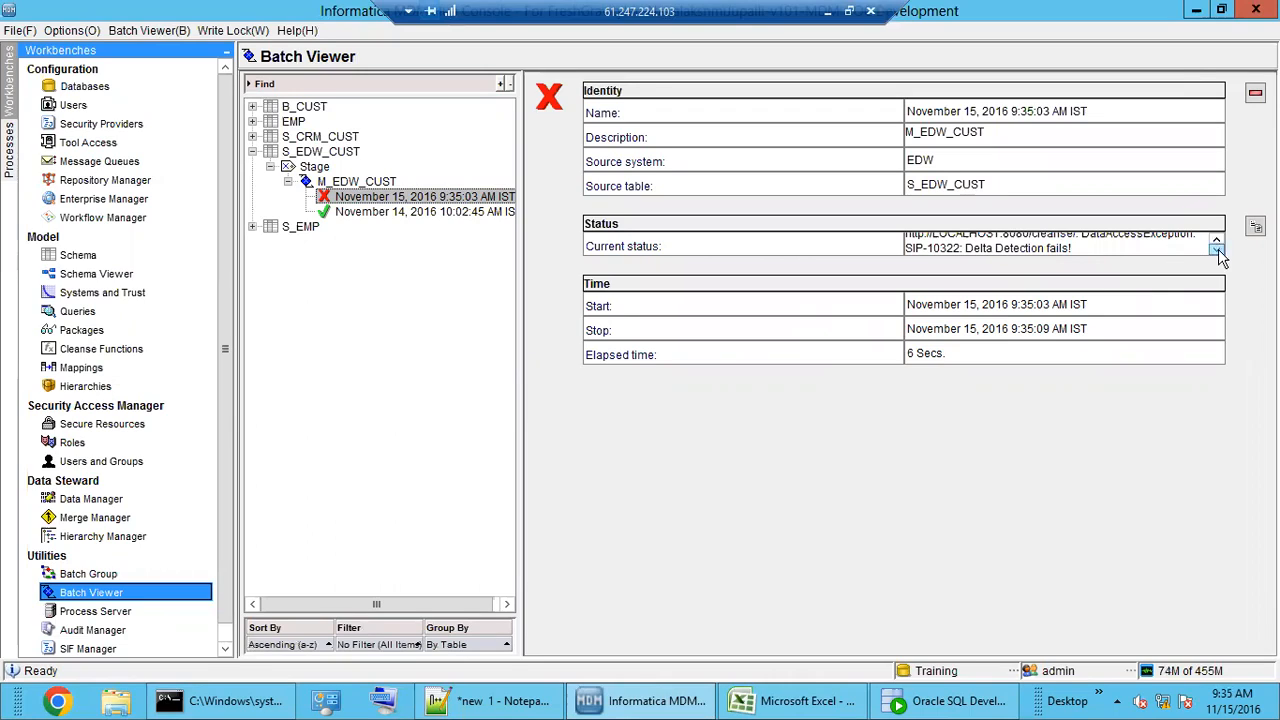
pyautogui.click(1216, 241)
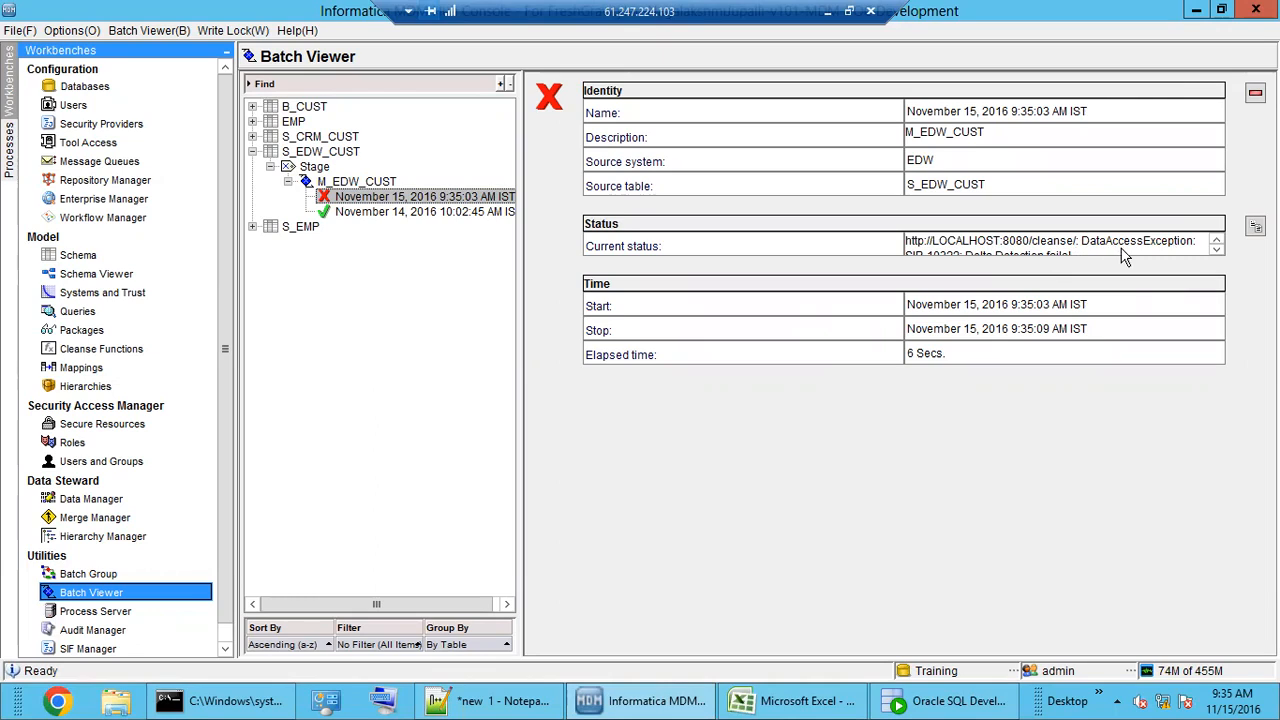
pyautogui.click(1216, 249)
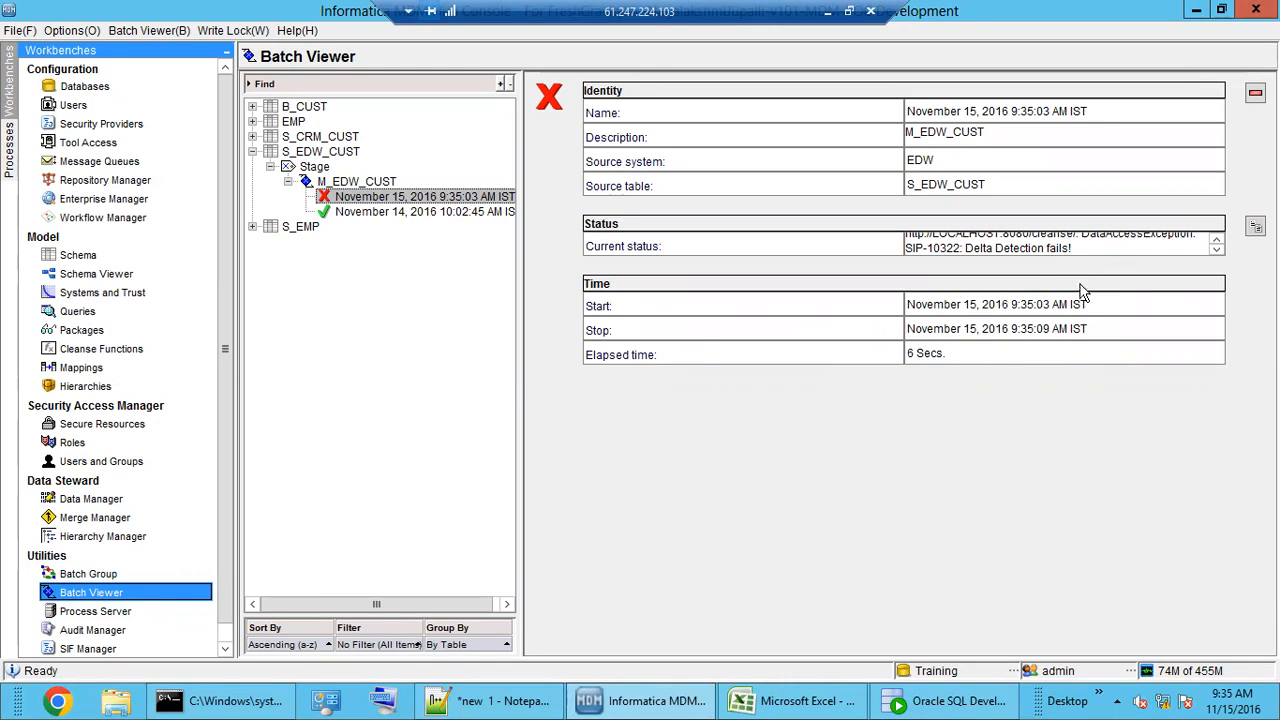
pyautogui.click(1216, 240)
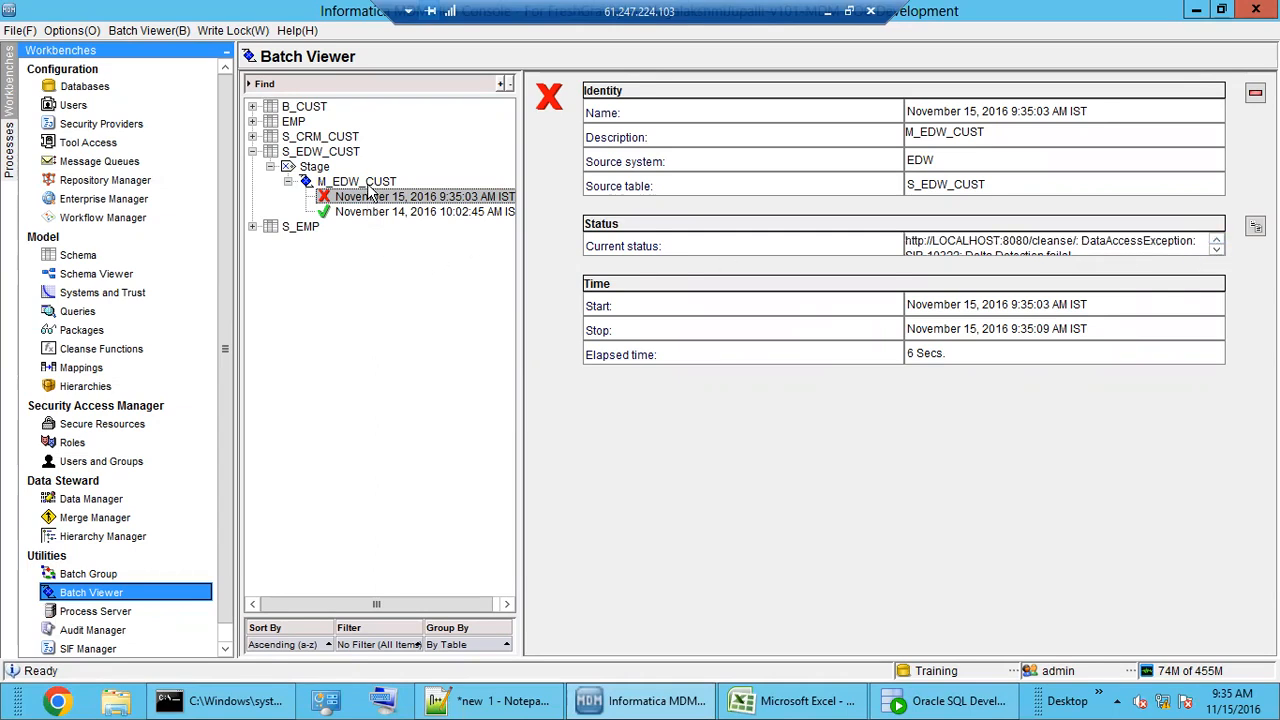
# Step: Execute the M_EDW_CUST stage batch again, refresh its status, and open the details of the newest run
pyautogui.click(362, 182)
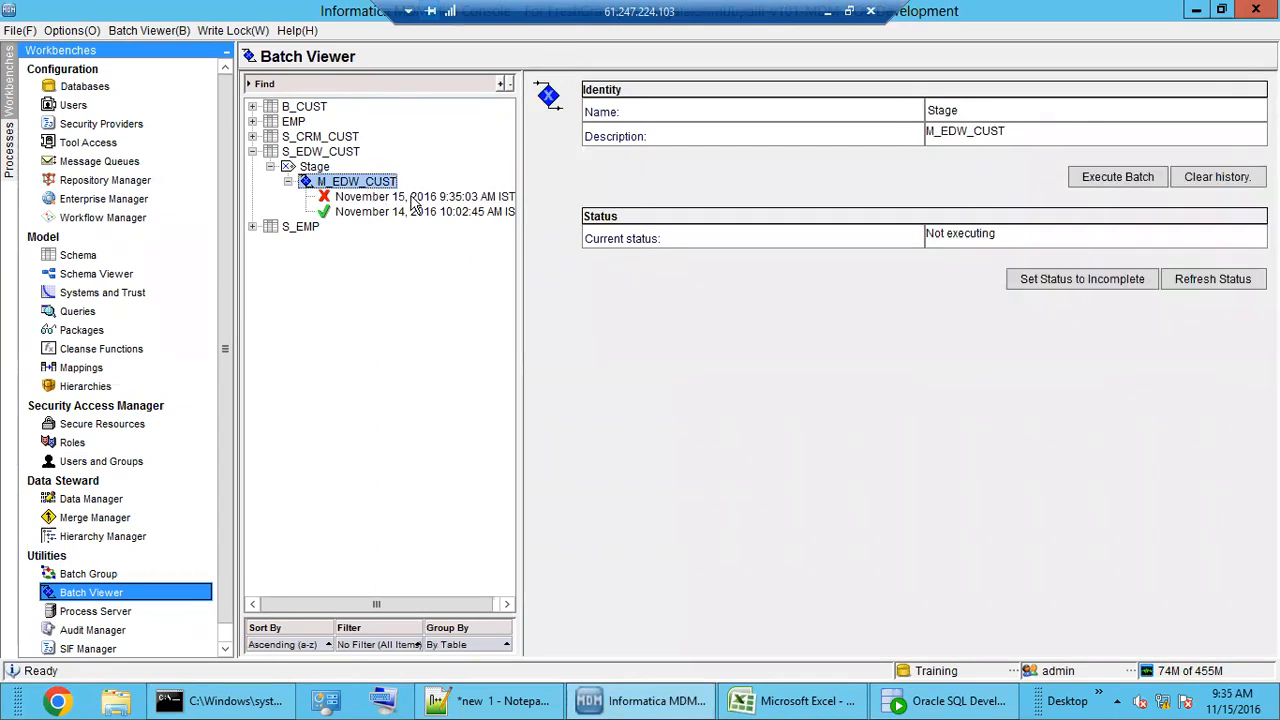
pyautogui.click(1122, 180)
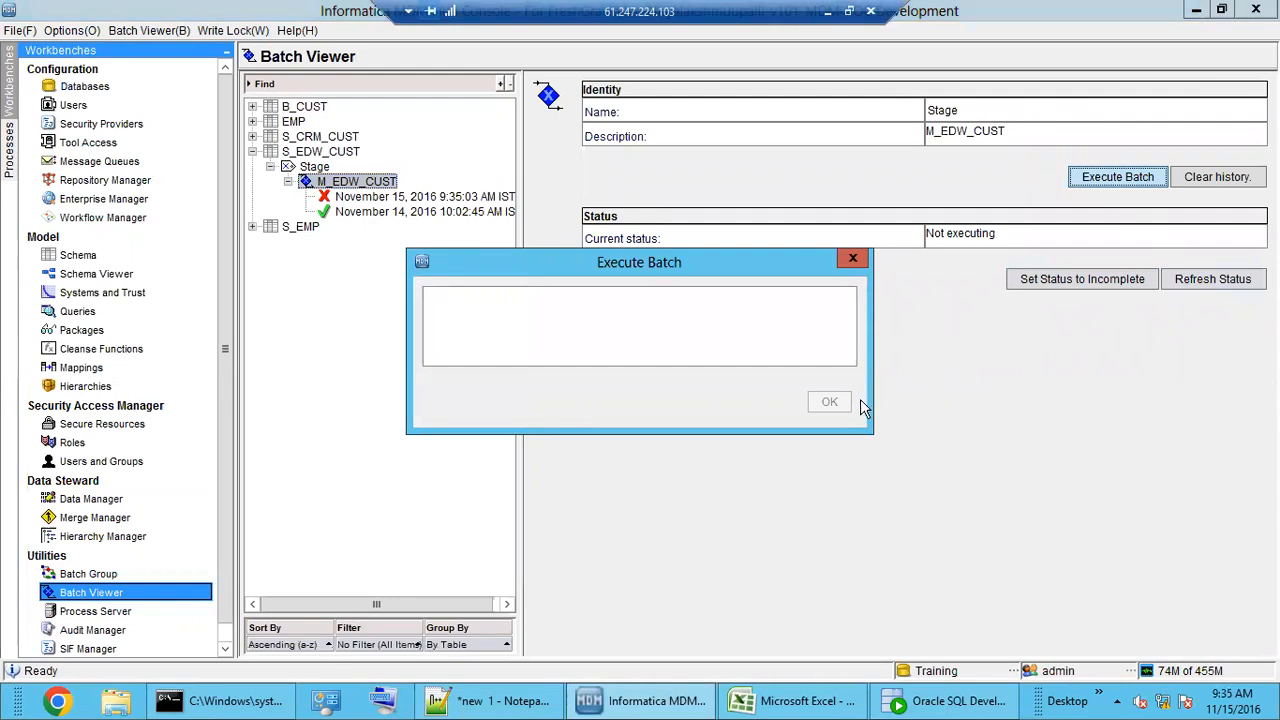
pyautogui.click(1213, 281)
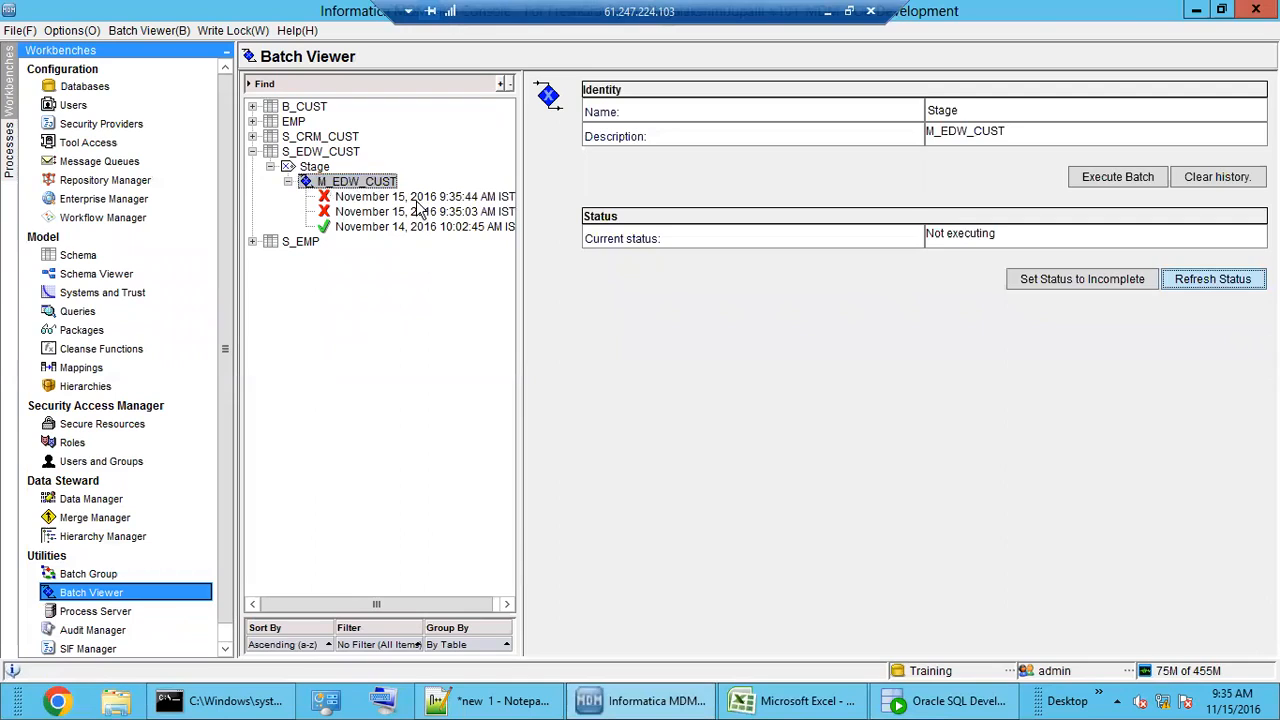
pyautogui.click(420, 197)
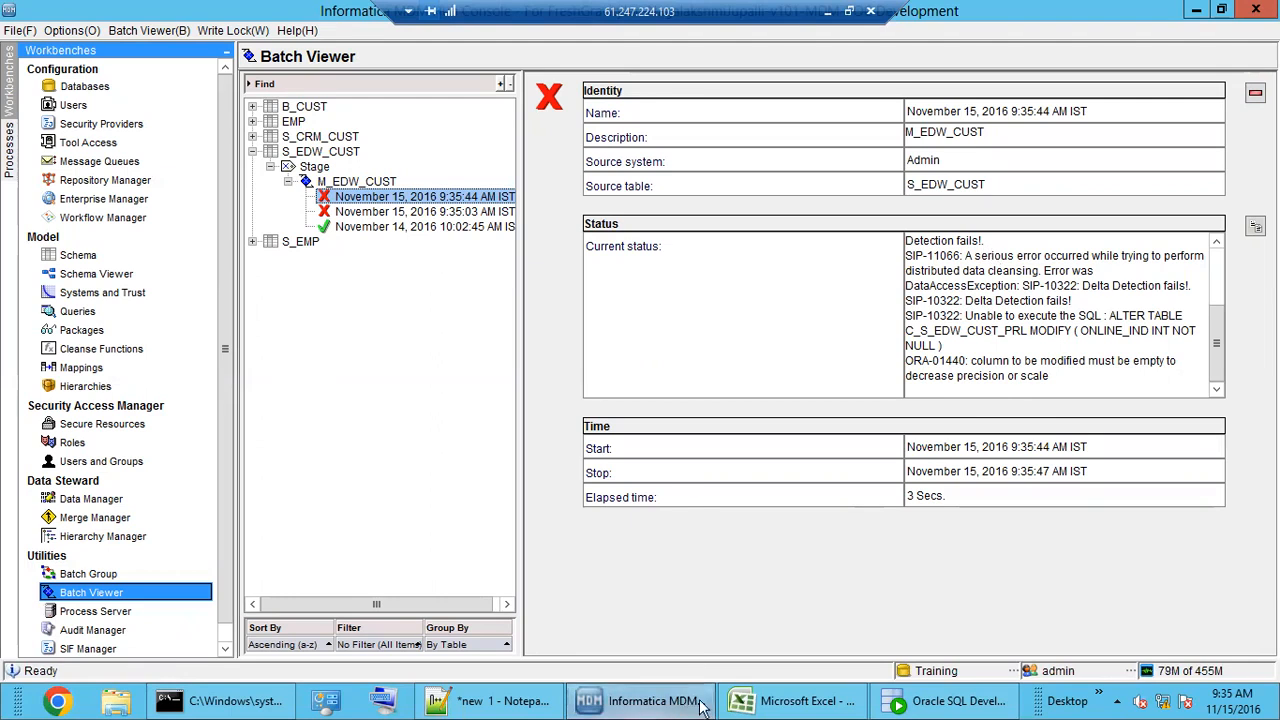
# Step: Return to SQL Developer, refresh the C_S_EDW_CUST_PRL data, and examine the CUST_NAME and ADDRESS values of its records
pyautogui.click(945, 700)
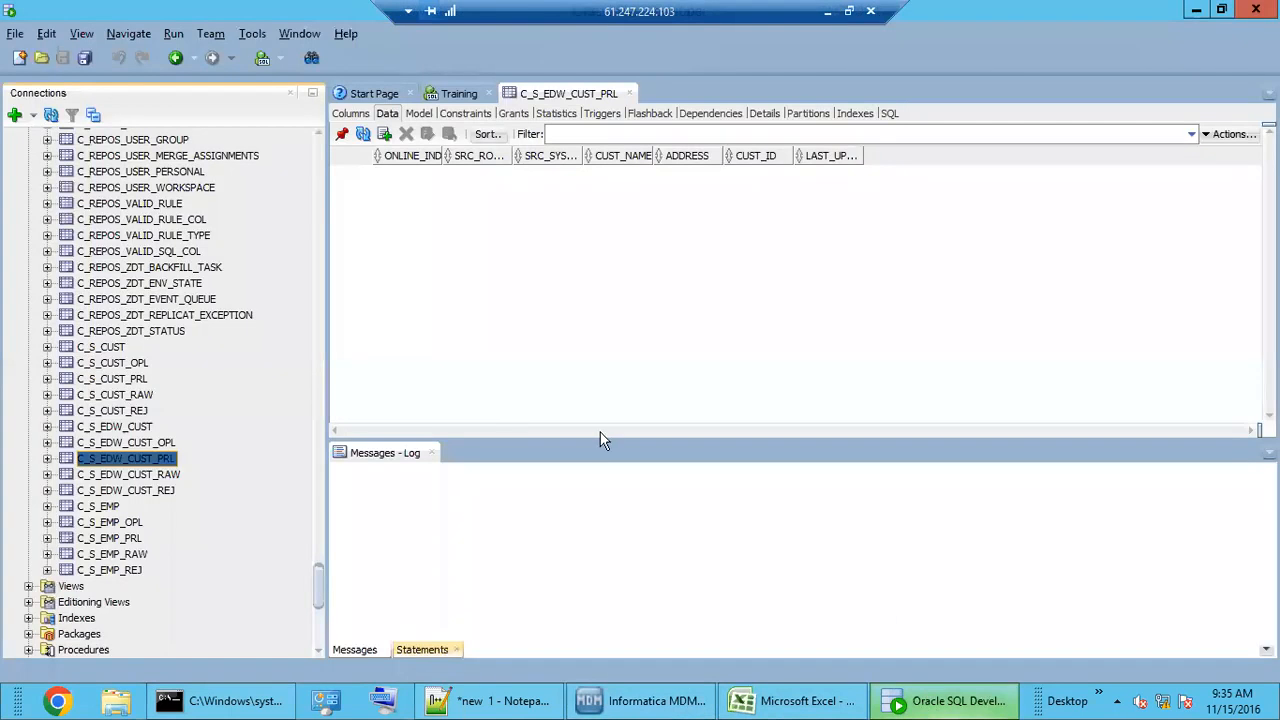
pyautogui.click(365, 137)
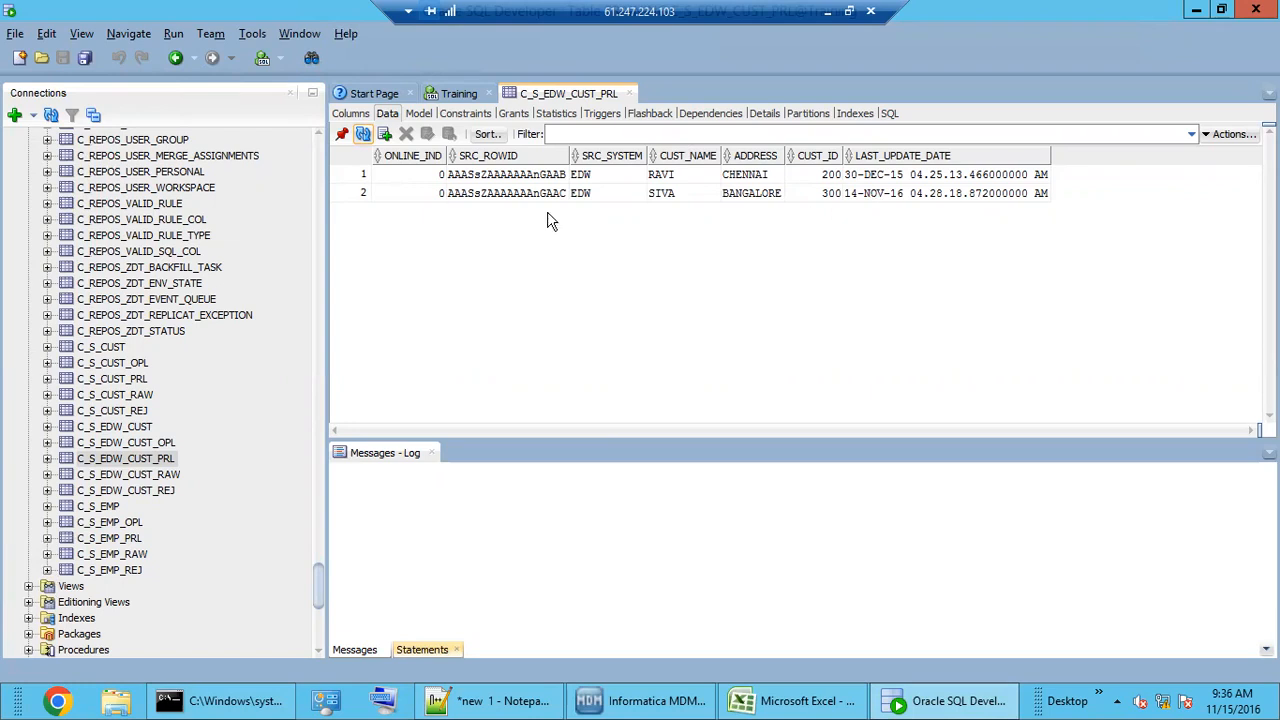
pyautogui.click(672, 178)
pyautogui.click(665, 193)
pyautogui.click(745, 175)
pyautogui.click(752, 194)
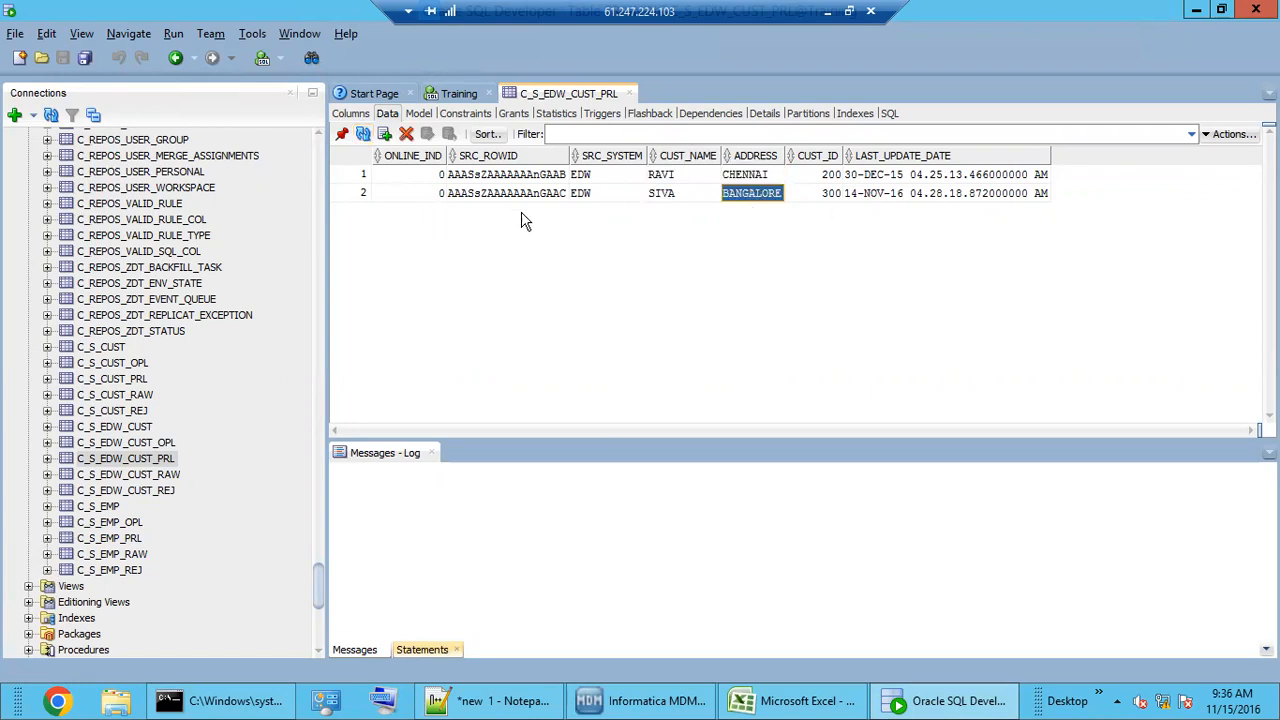
# Step: Check the SRC_SYSTEM, CUST_NAME and ADDRESS values in C_S_EDW_CUST_PRL, and view the data and columns of C_S_EDW_CUST
pyautogui.moveTo(594, 183); pyautogui.dragTo(730, 192)
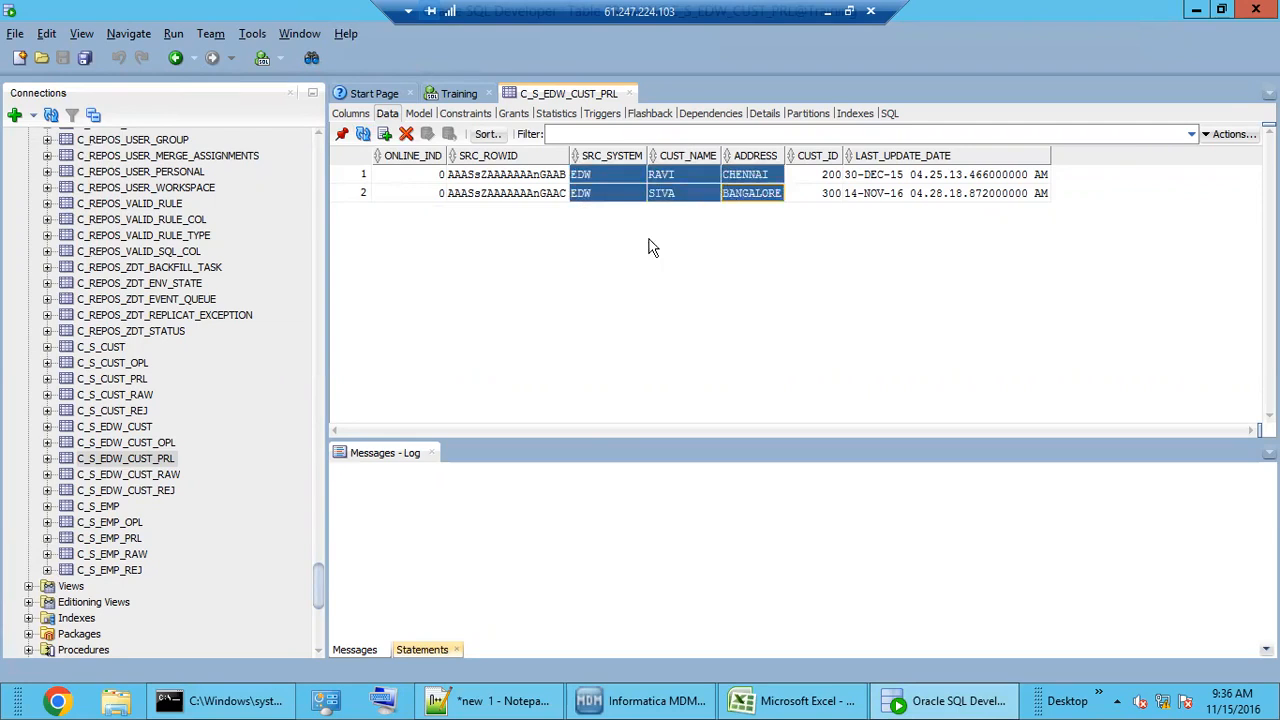
pyautogui.click(148, 460)
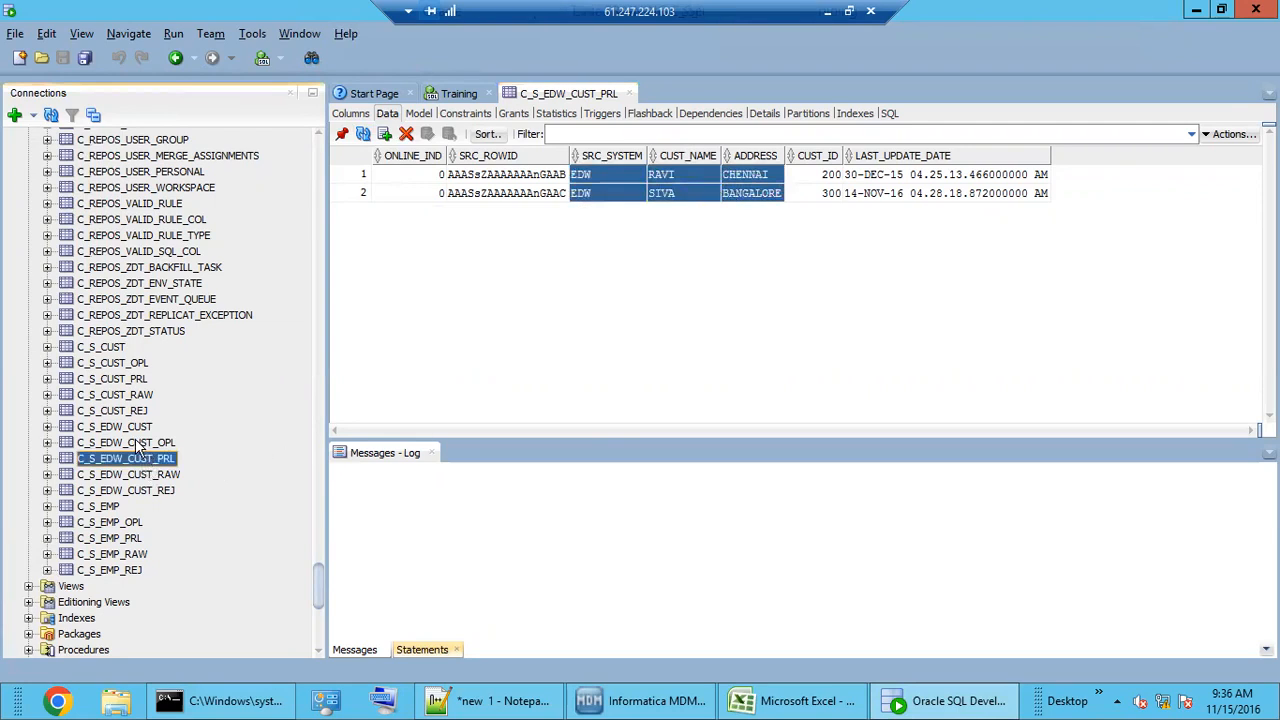
pyautogui.click(128, 429)
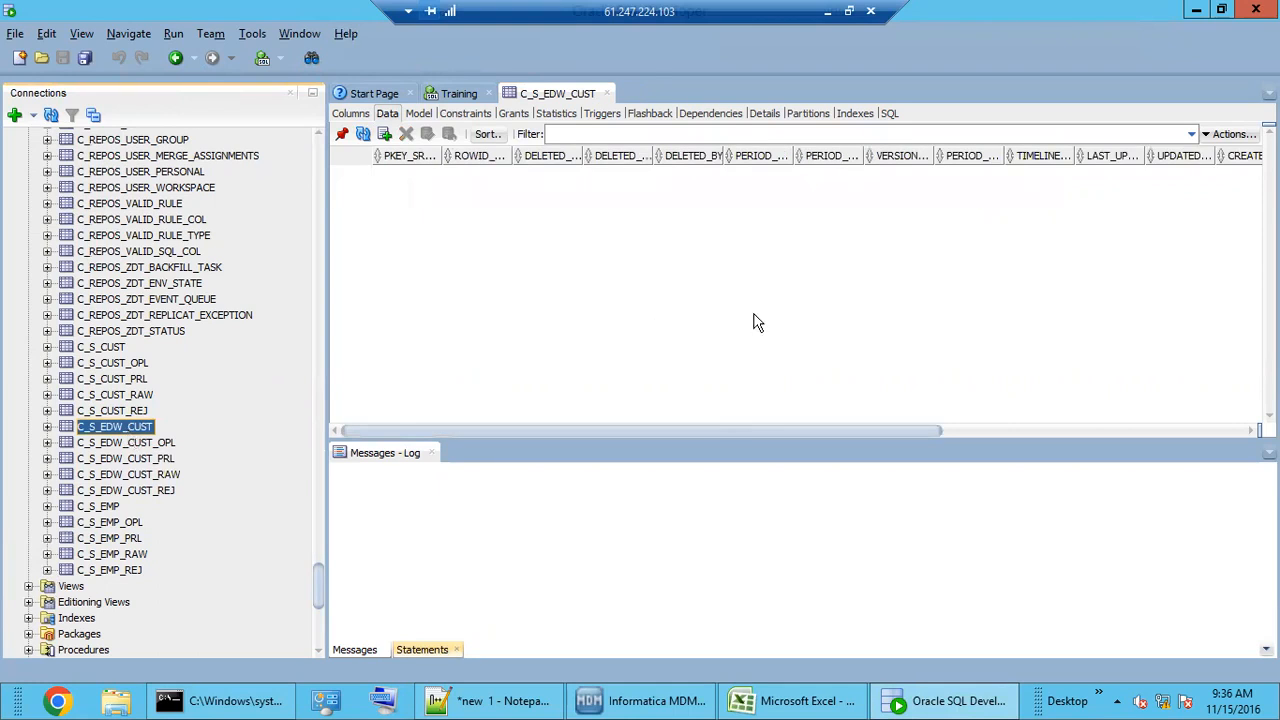
pyautogui.moveTo(729, 432); pyautogui.dragTo(922, 440)
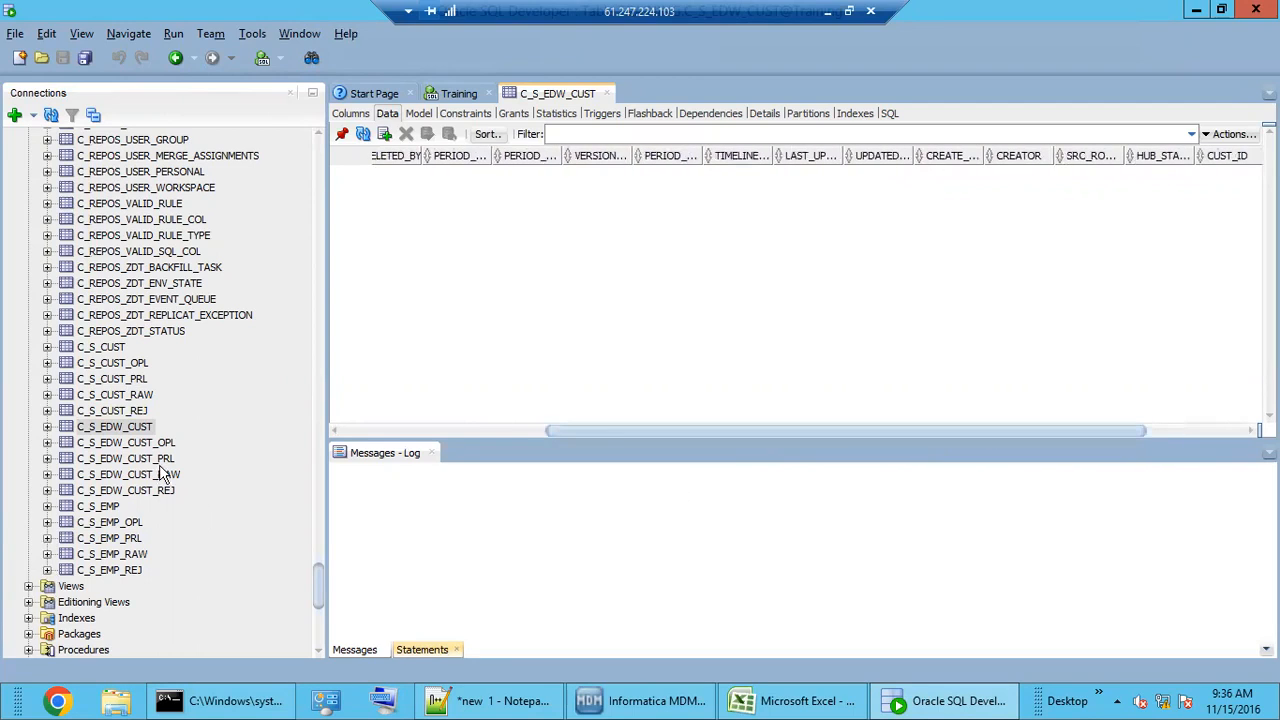
# Step: Look through the data of the C_S_EDW_CUST_PRL, REJ and RAW tables, ending back on C_S_EDW_CUST
pyautogui.click(150, 460)
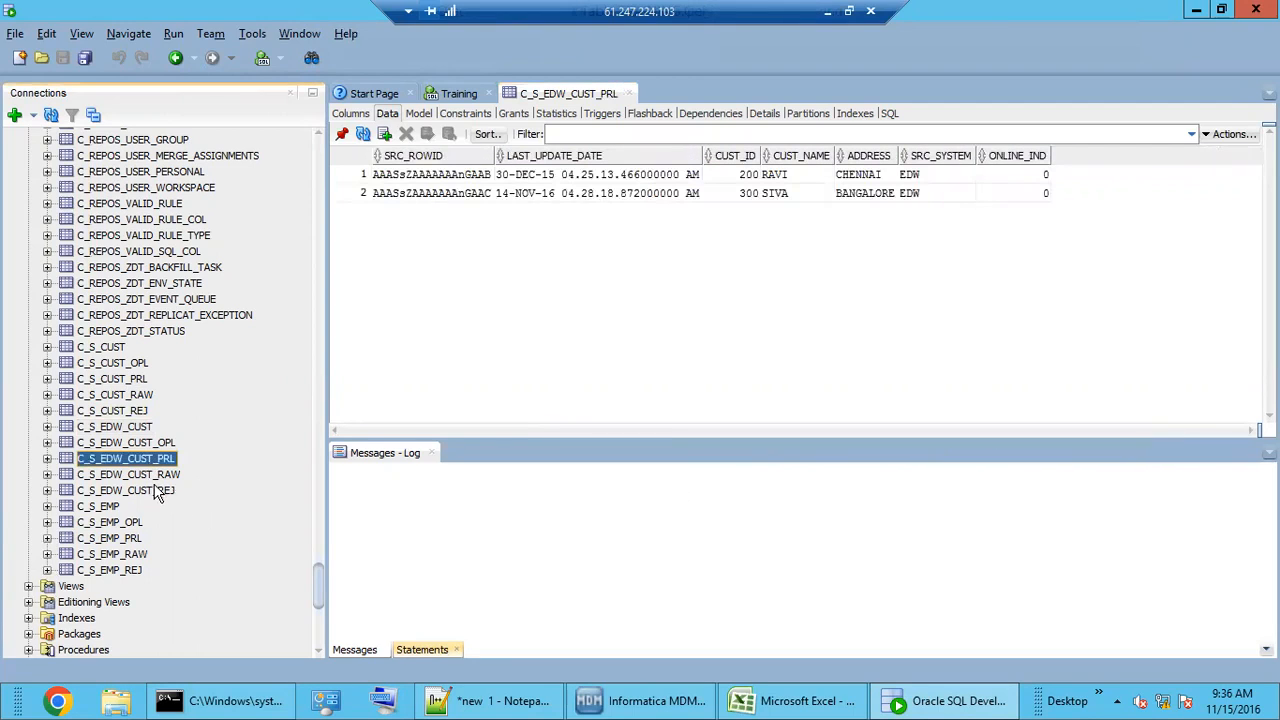
pyautogui.click(156, 491)
pyautogui.click(148, 475)
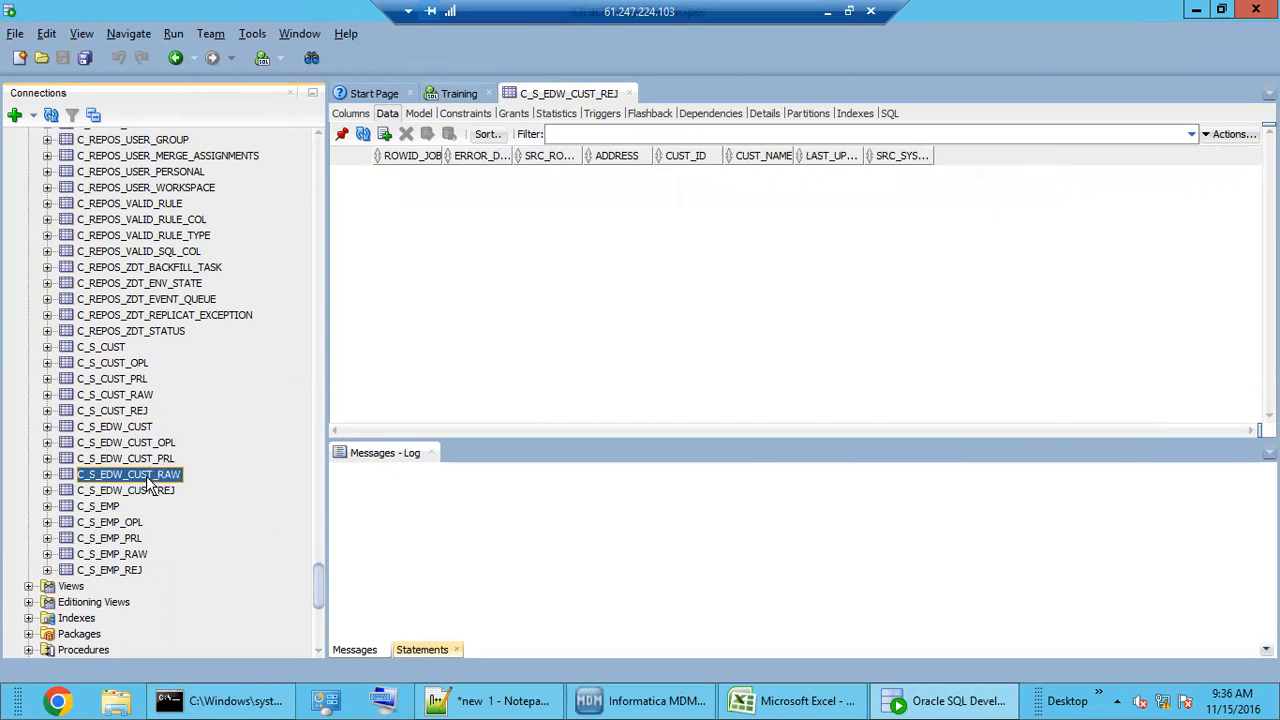
pyautogui.click(152, 459)
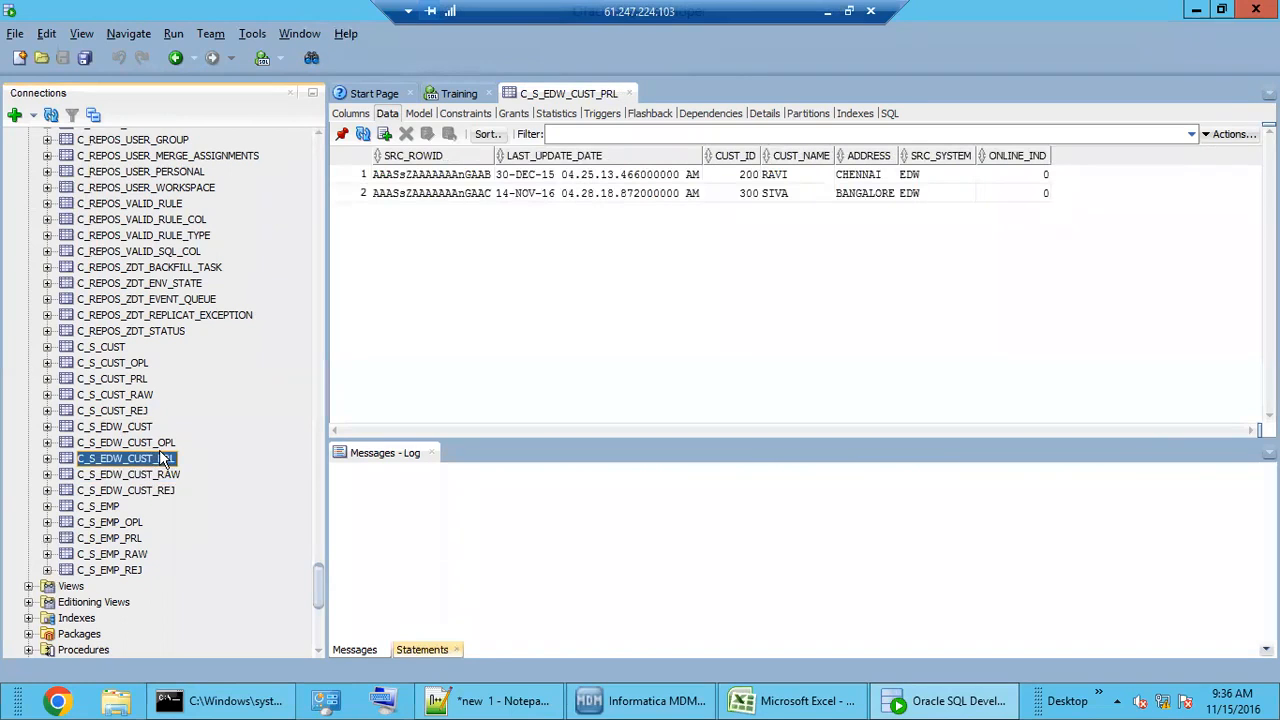
pyautogui.click(128, 429)
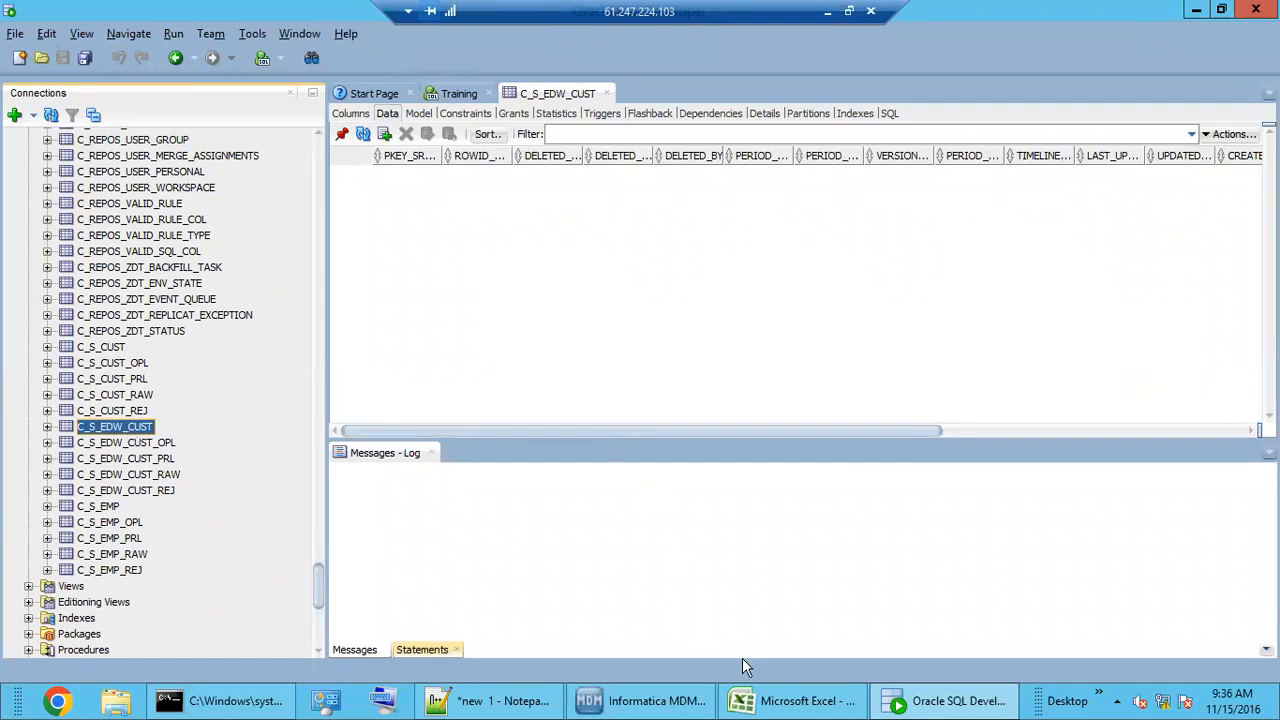
# Step: Switch to Informatica MDM and view the diagram of the M_EDW_CUST mapping
pyautogui.click(620, 704)
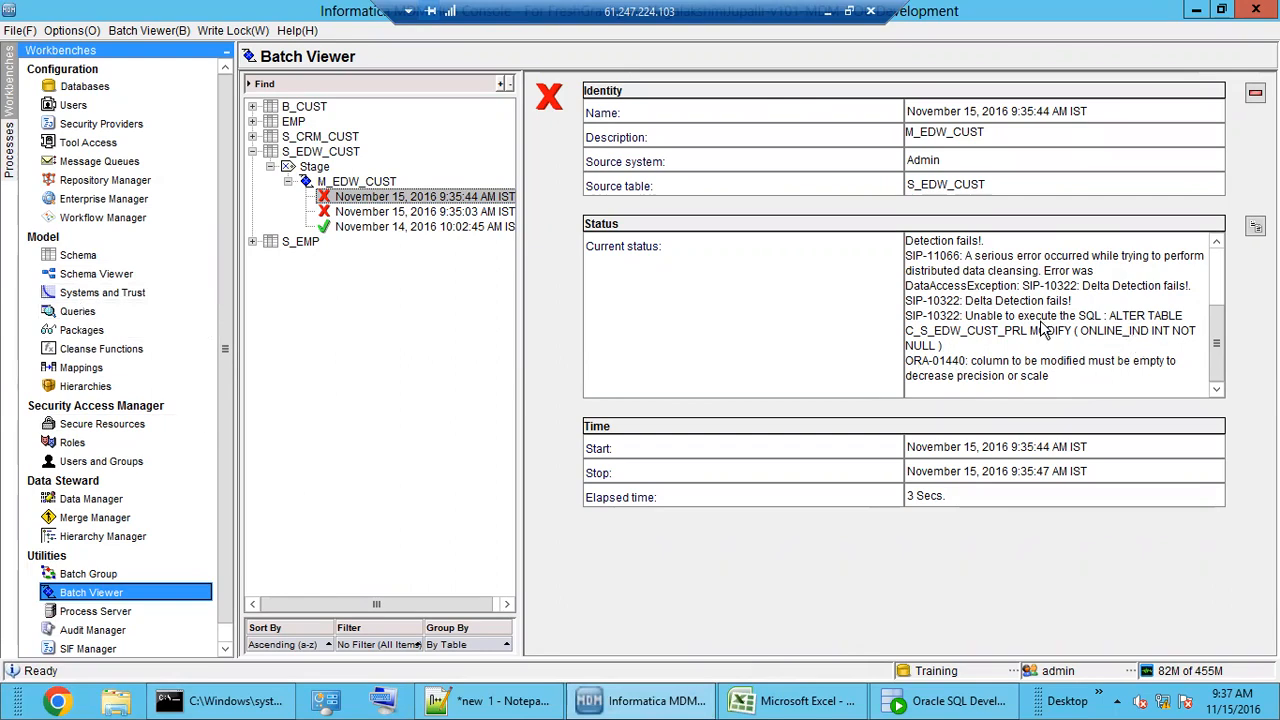
pyautogui.click(90, 368)
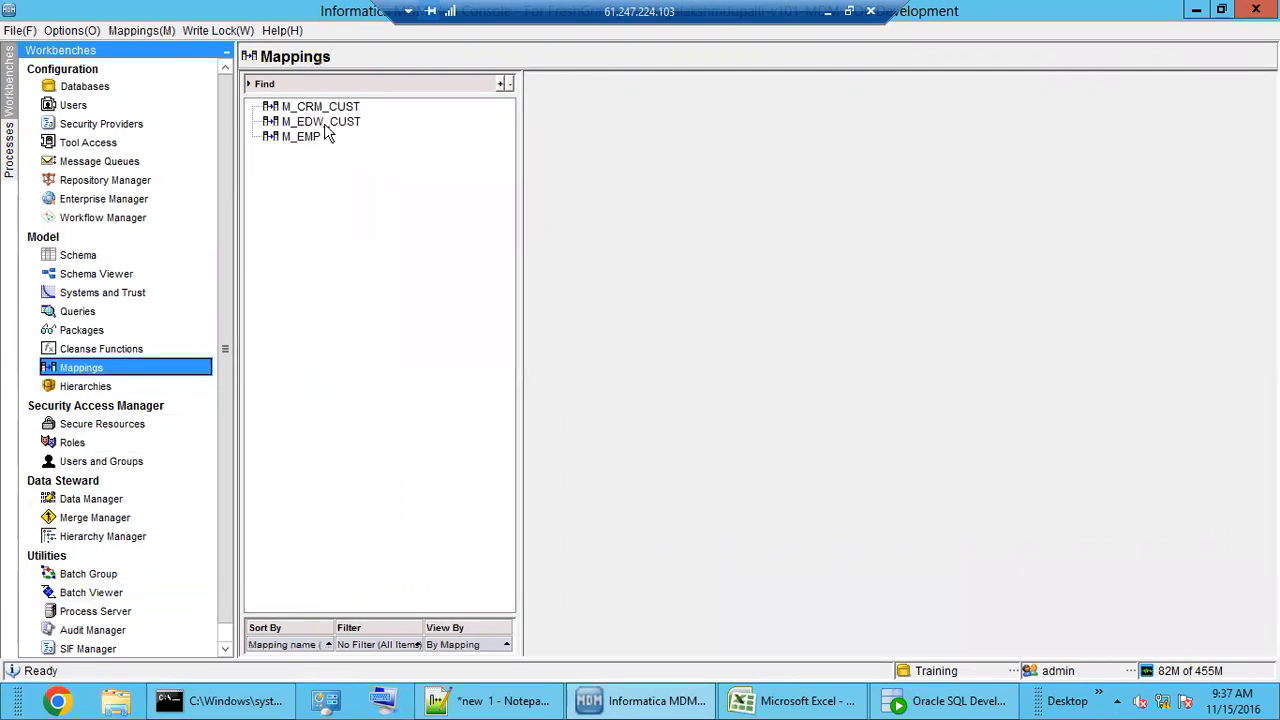
pyautogui.click(330, 123)
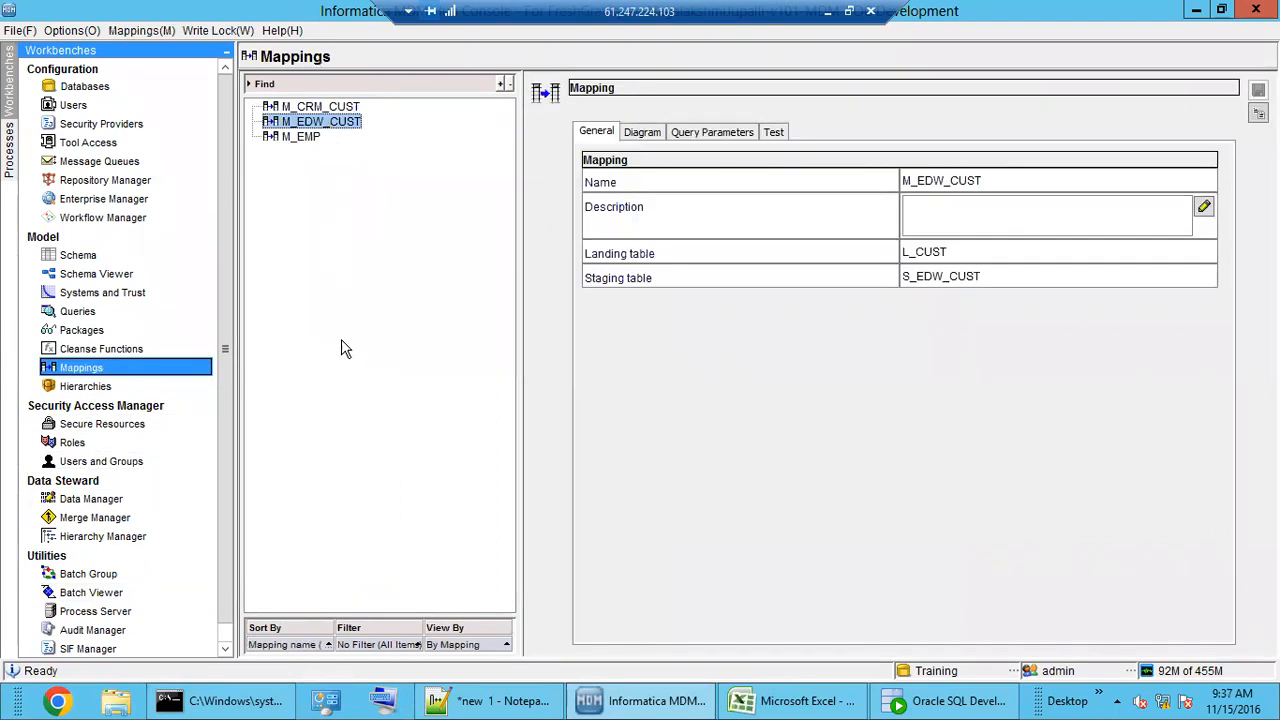
pyautogui.click(641, 132)
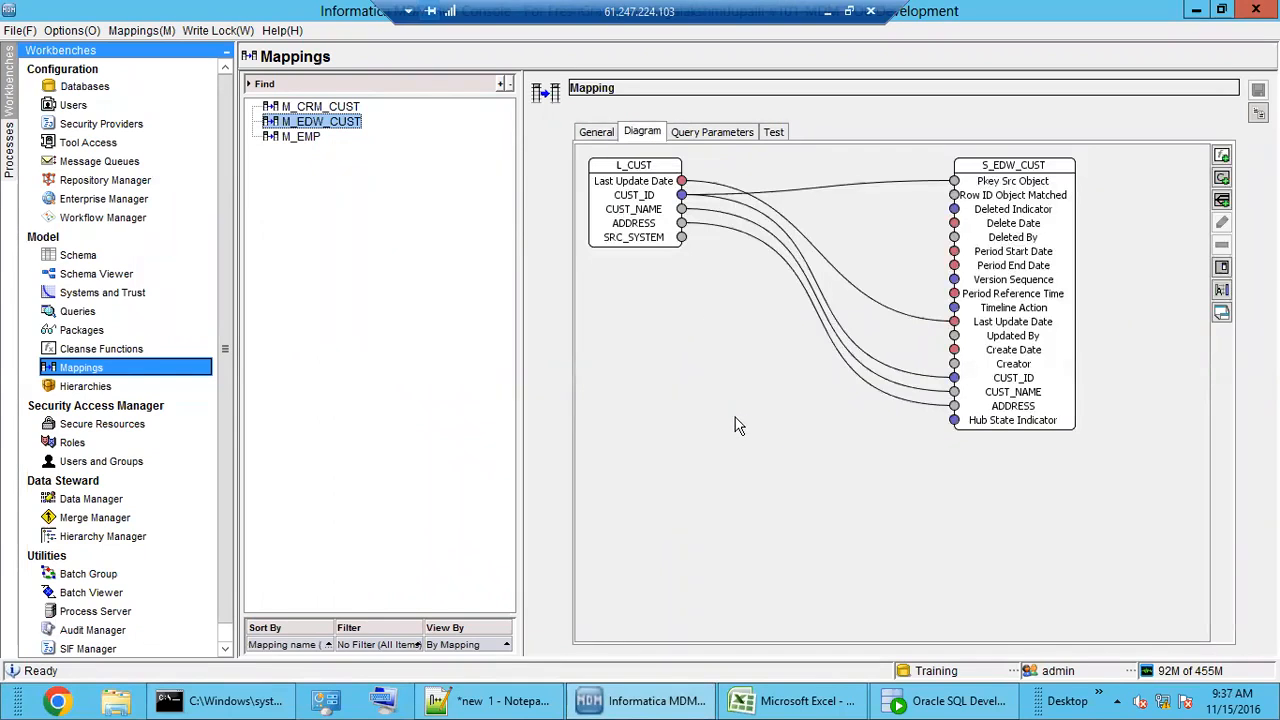
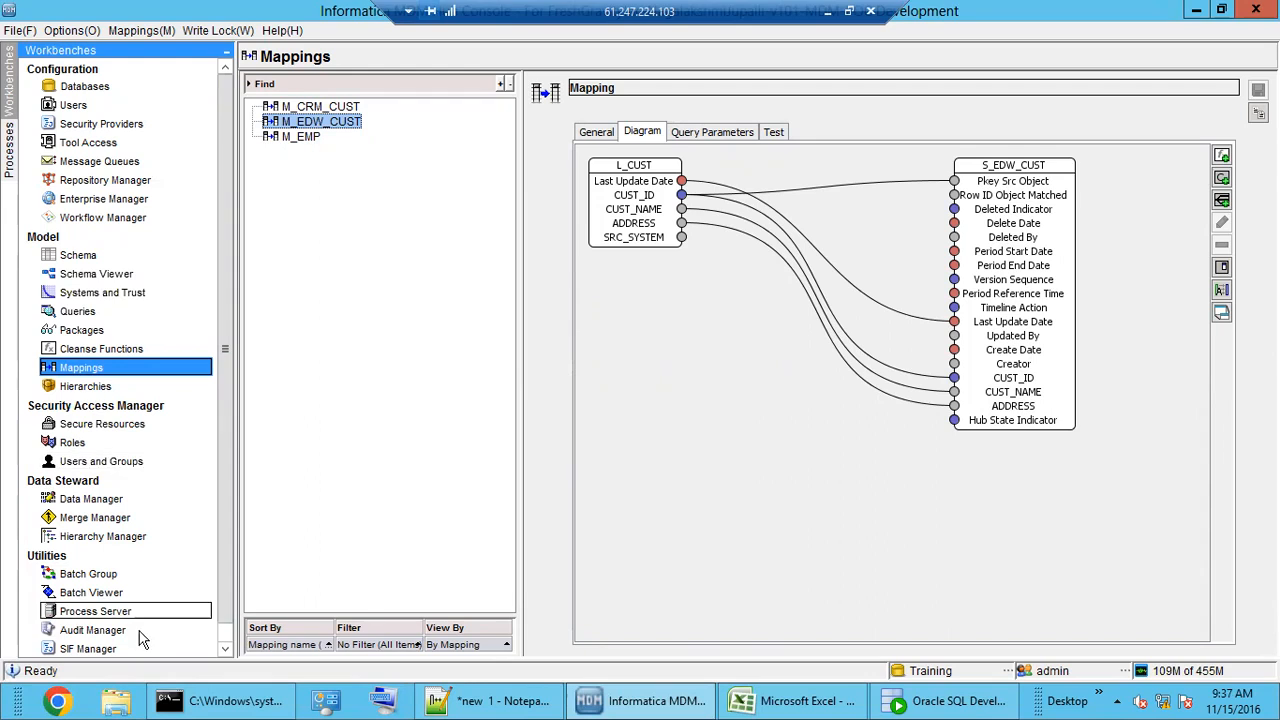
# Step: Return to the Batch Viewer and compare the details of the two November 15 runs and the November 14 run of M_EDW_CUST
pyautogui.click(99, 597)
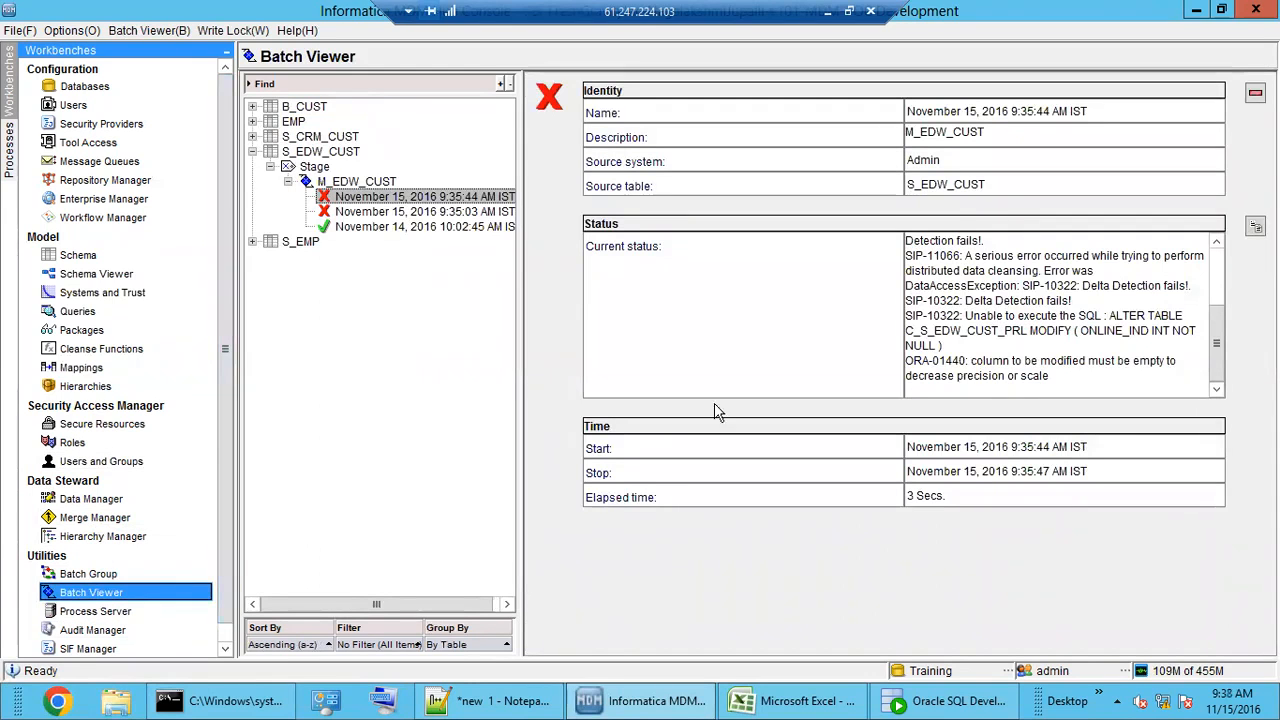
pyautogui.click(420, 212)
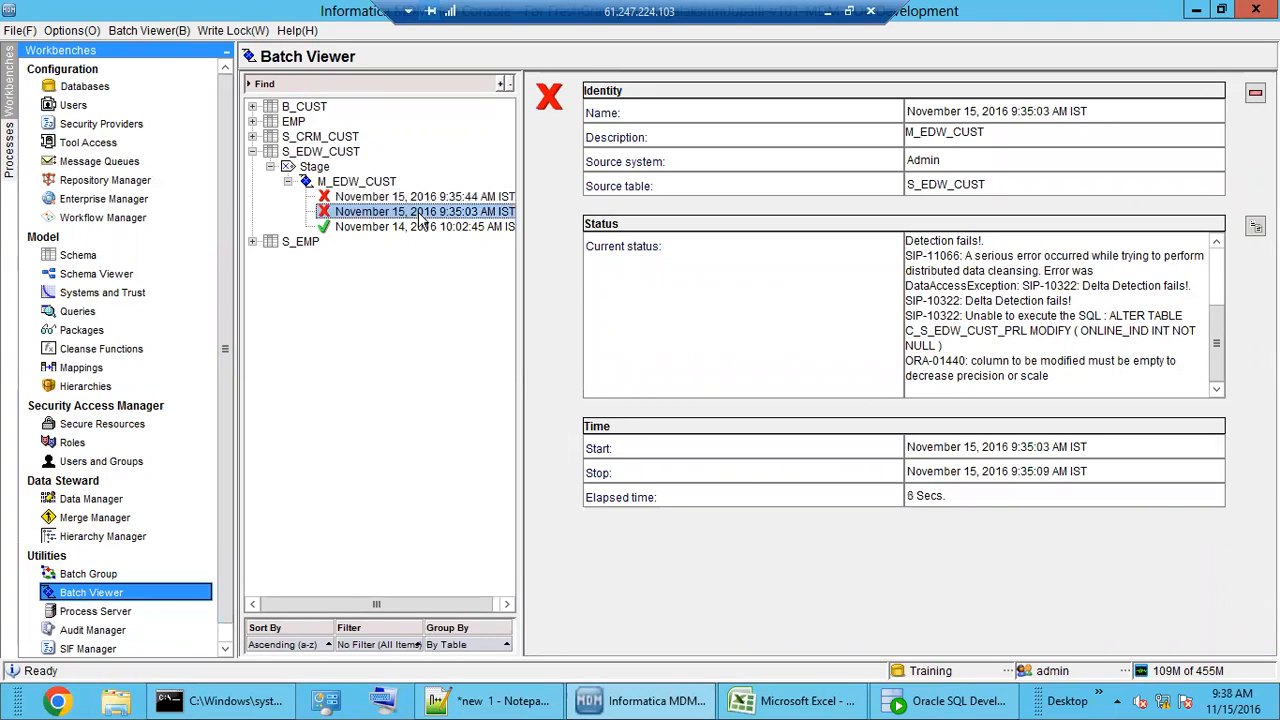
pyautogui.click(395, 198)
pyautogui.click(422, 213)
pyautogui.click(425, 228)
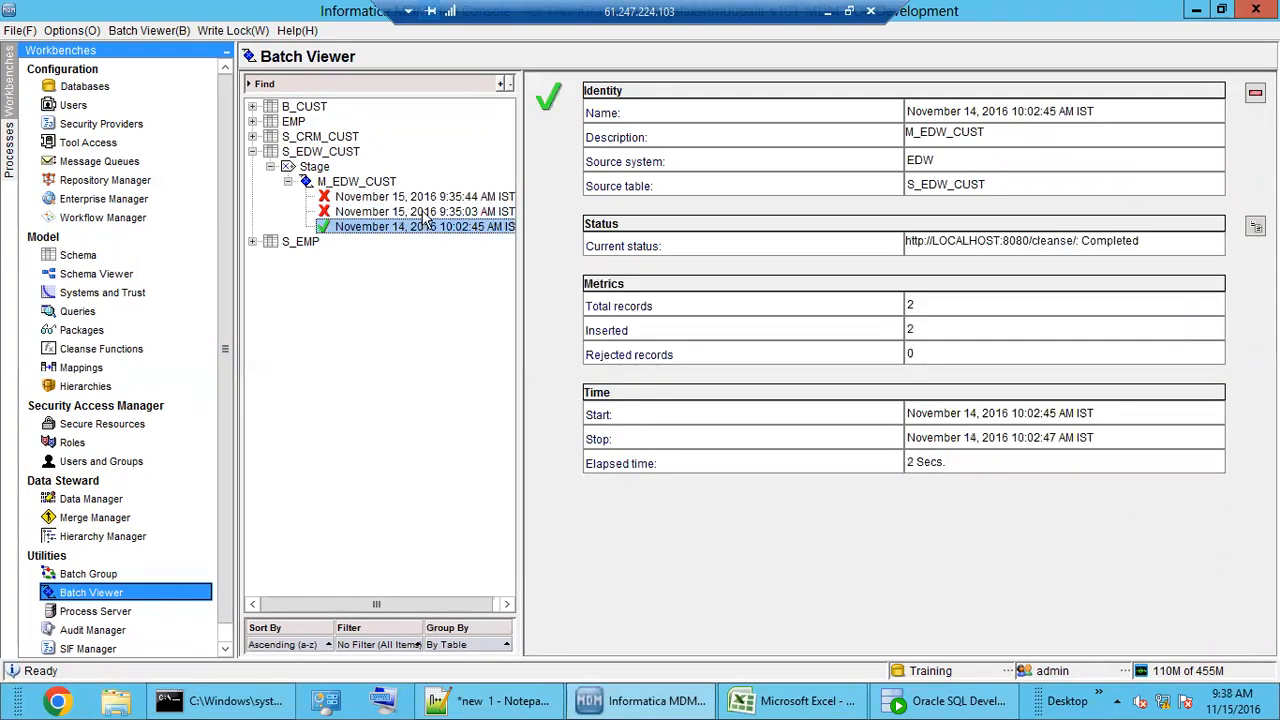
# Step: Read through the status message of the November 15, 2016 9:35:03 AM run and highlight its ALTER TABLE statement
pyautogui.click(427, 214)
pyautogui.scroll(5, 1120, 380)
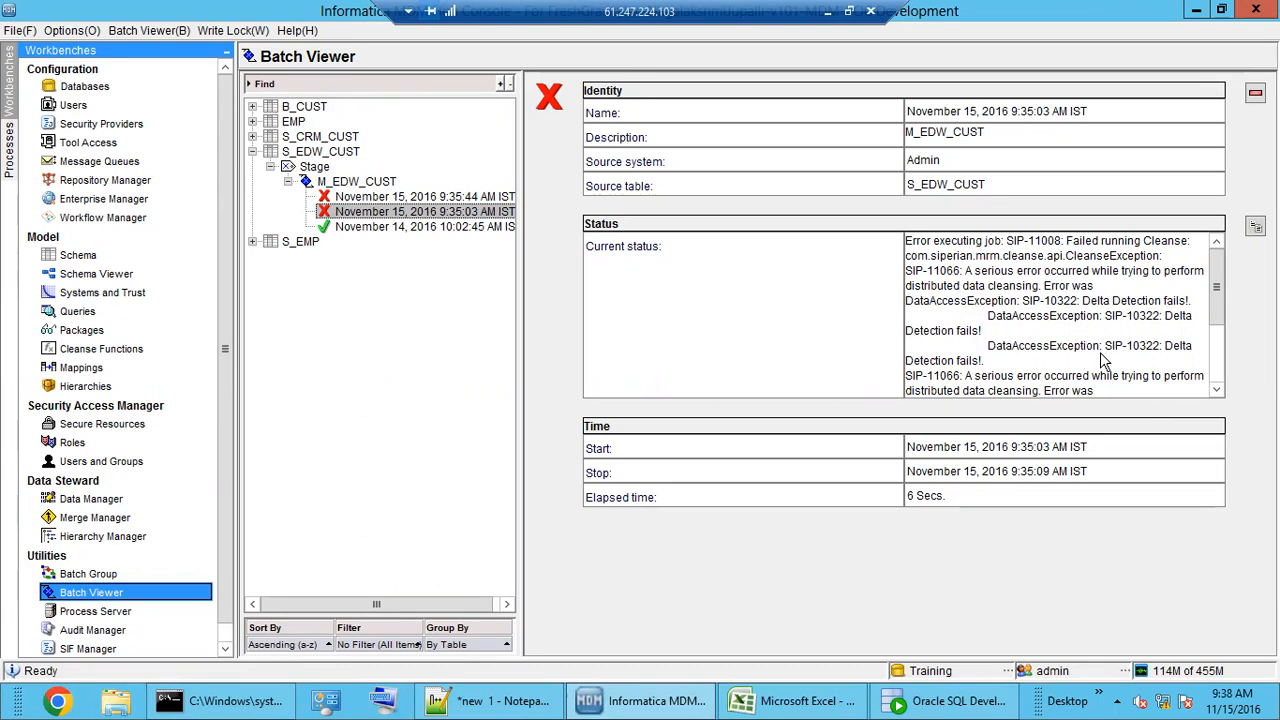
pyautogui.scroll(-2, 1103, 360)
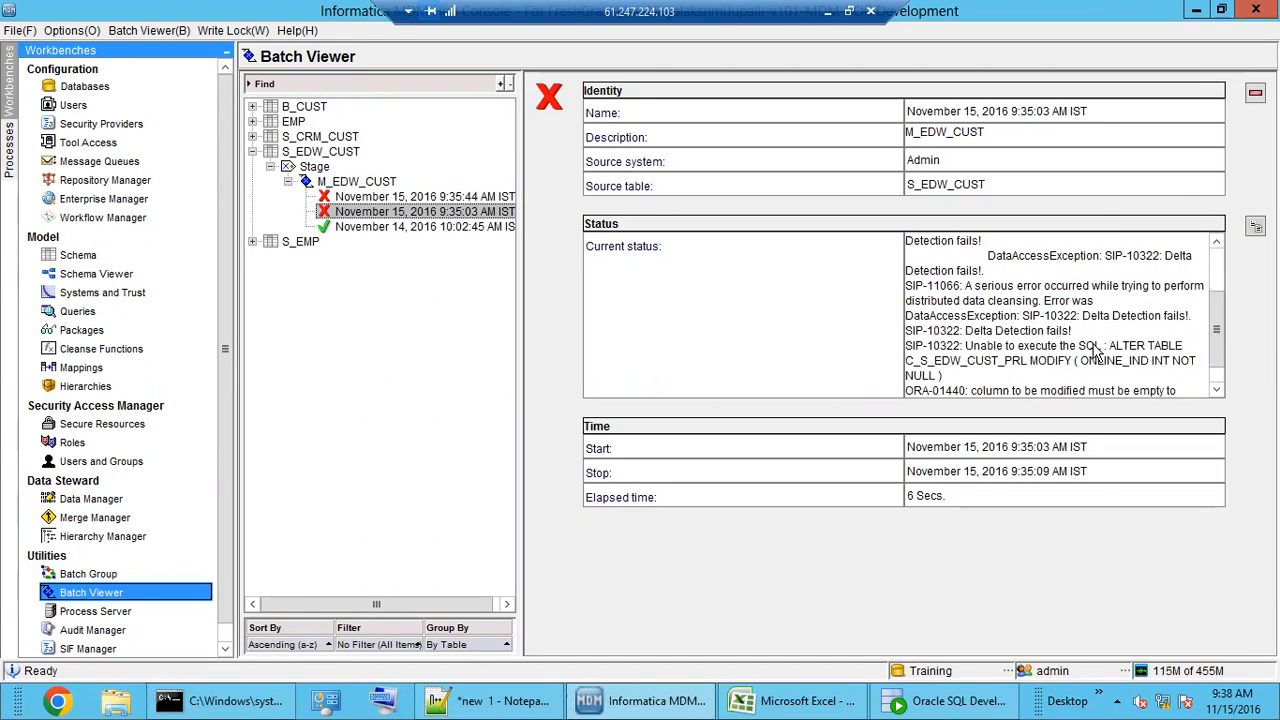
pyautogui.scroll(-1, 1093, 370)
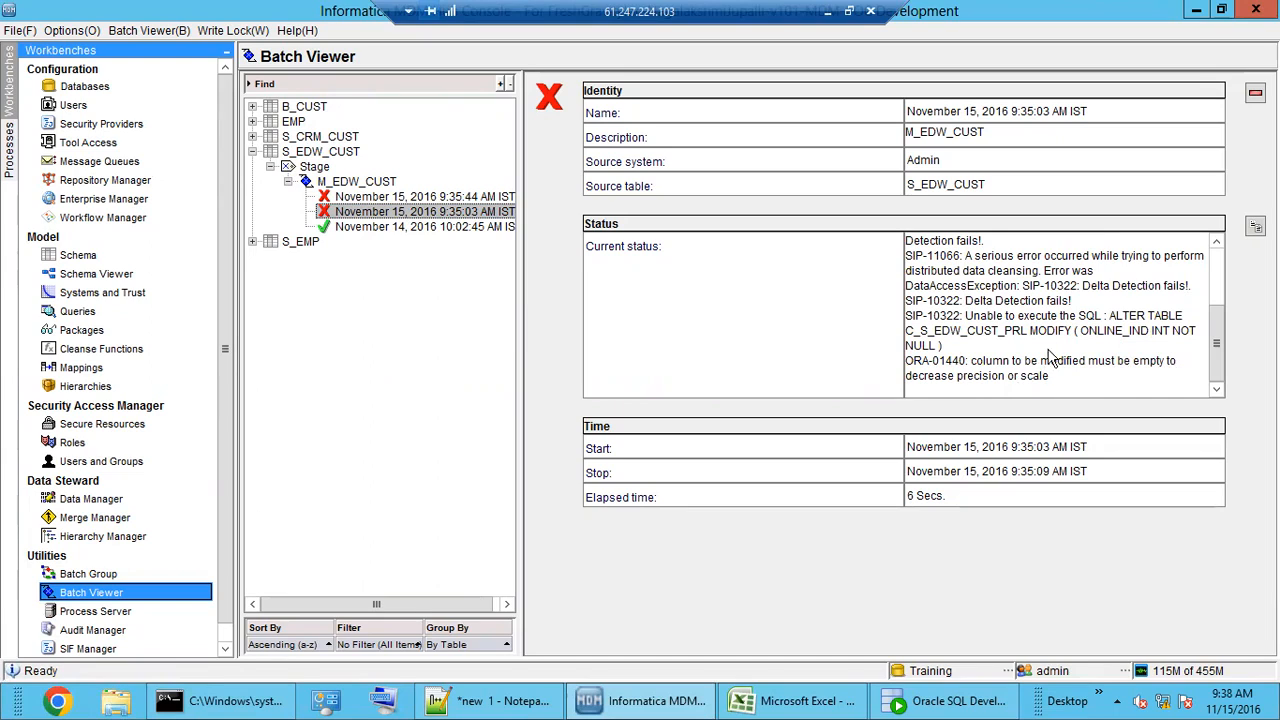
pyautogui.moveTo(1112, 323); pyautogui.dragTo(1163, 347)
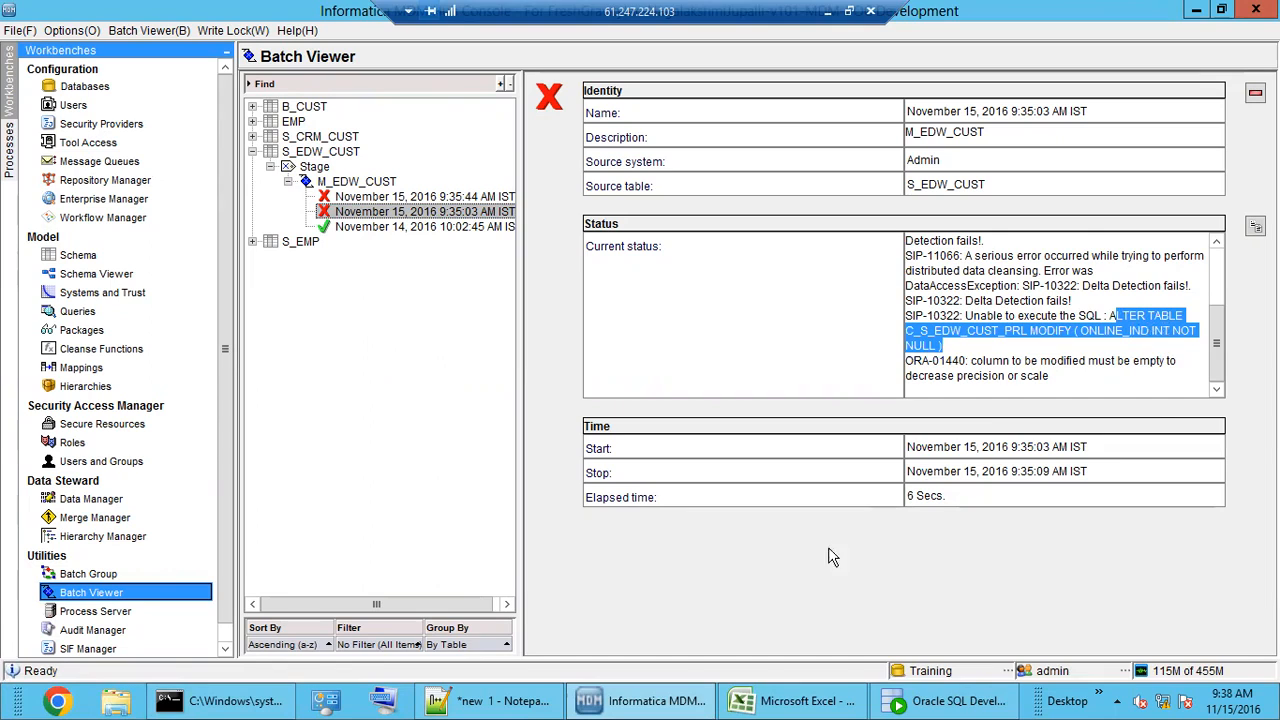
# Step: Switch to SQL Developer, open the C_S_EDW_CUST_PRL data and examine the ONLINE_IND values of both records
pyautogui.click(950, 701)
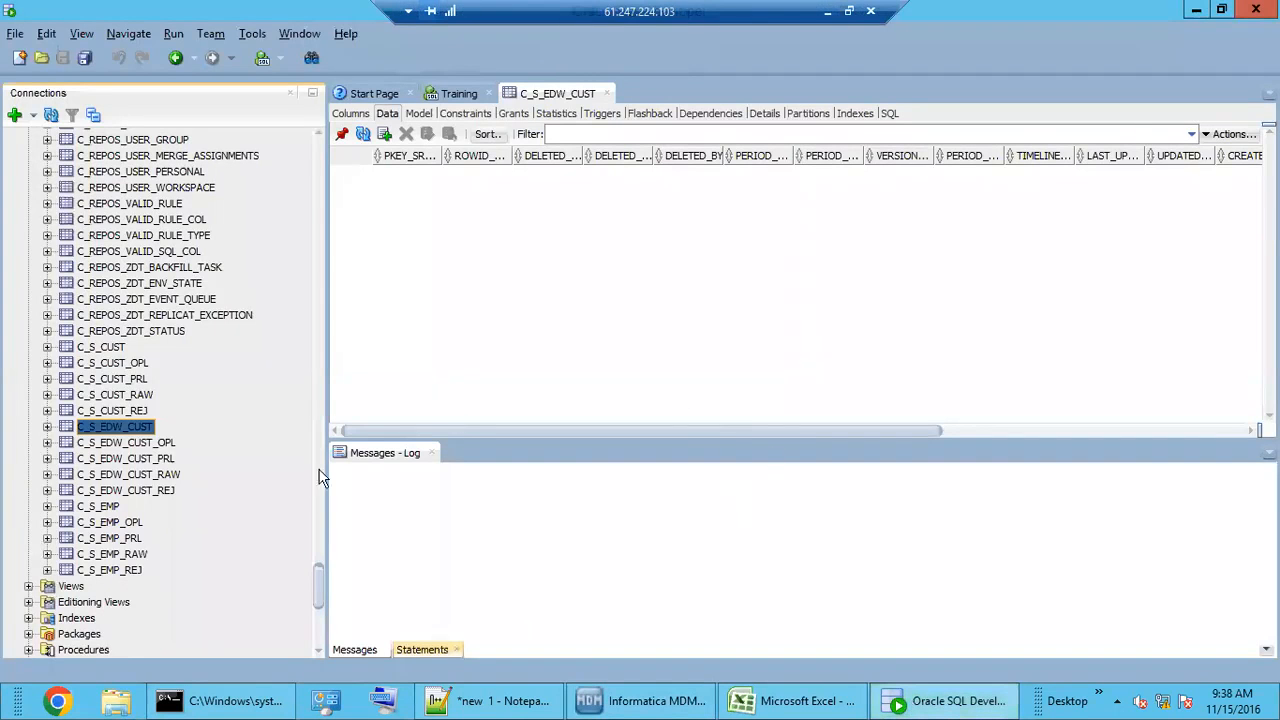
pyautogui.click(140, 459)
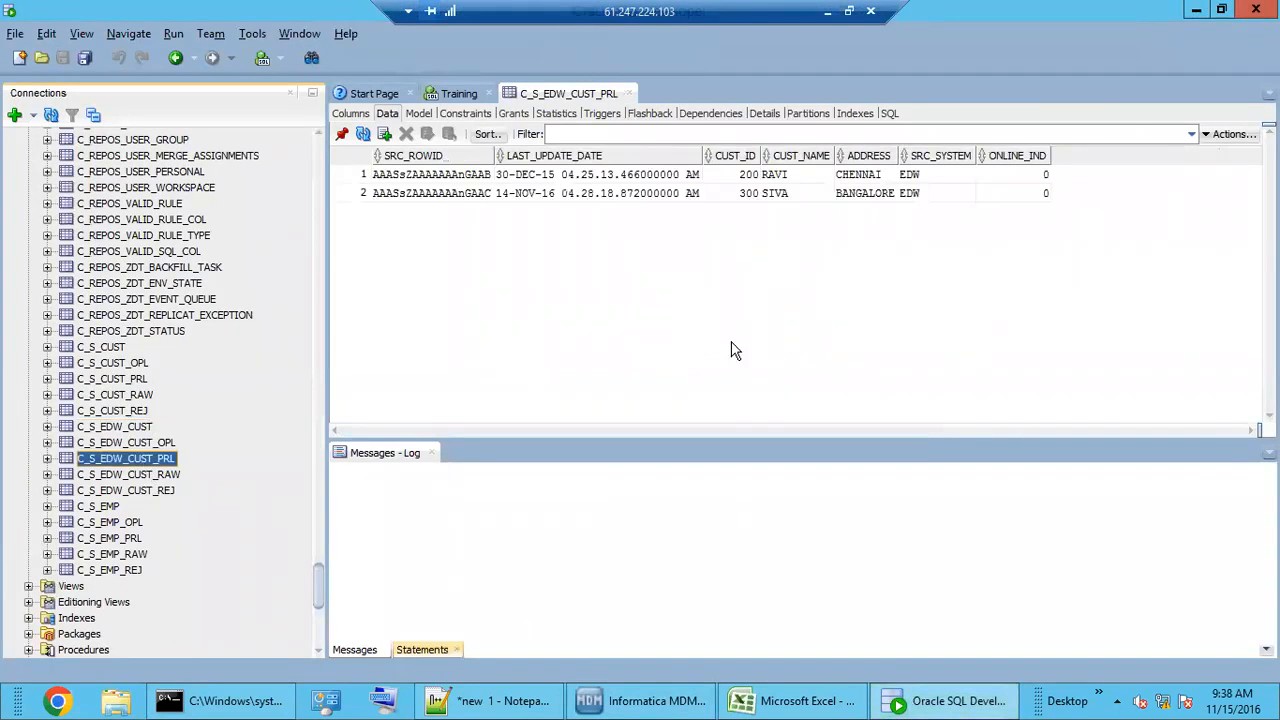
pyautogui.click(1026, 194)
pyautogui.click(1025, 174)
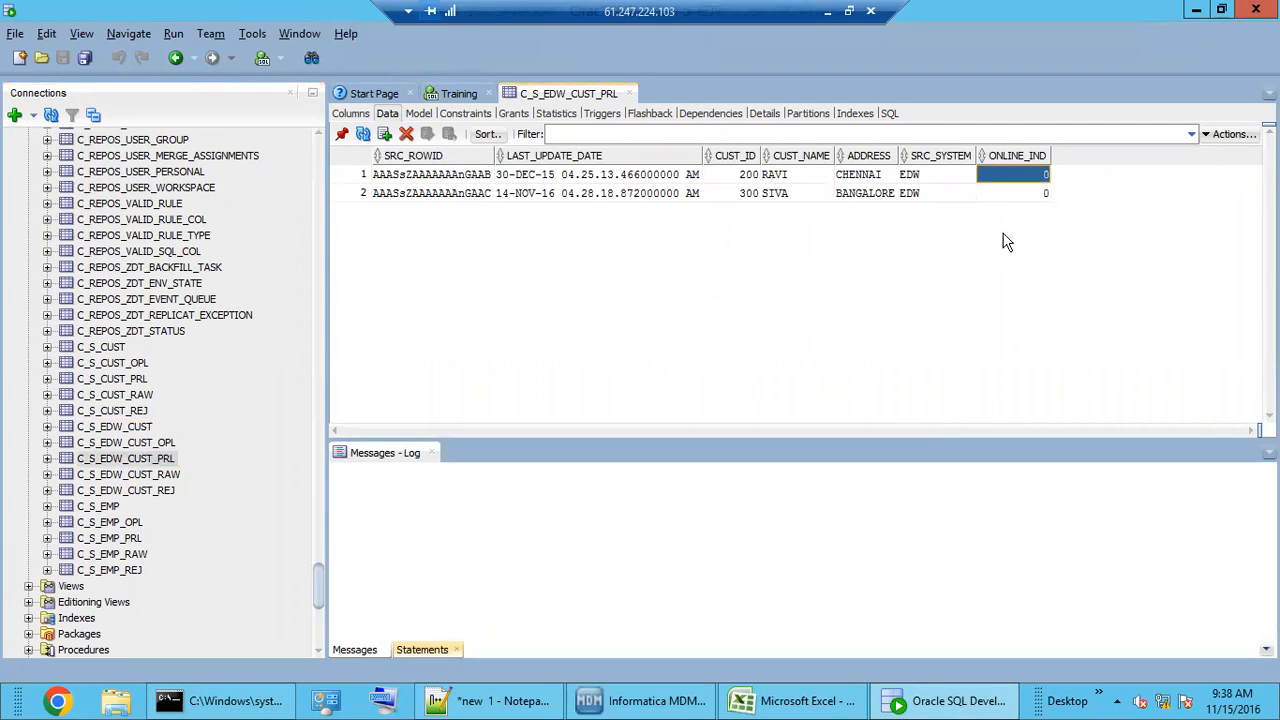
pyautogui.click(1023, 194)
pyautogui.click(1022, 176)
pyautogui.click(1024, 194)
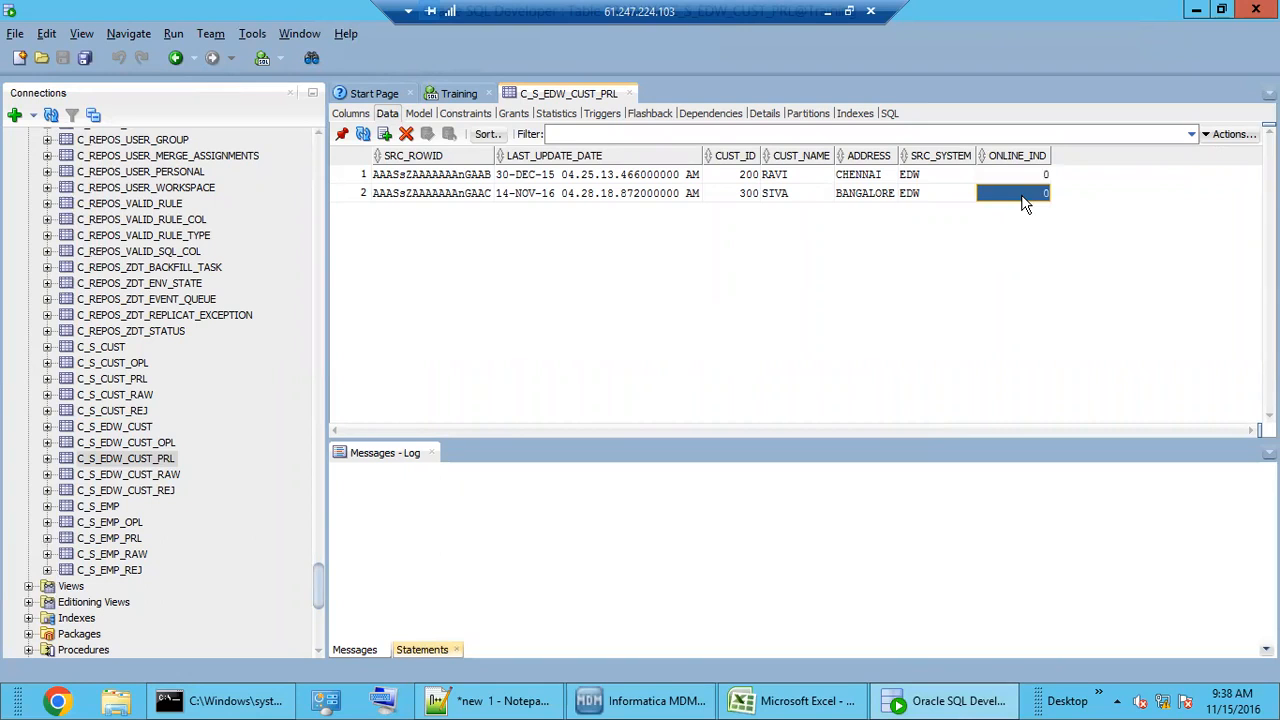
pyautogui.click(1025, 172)
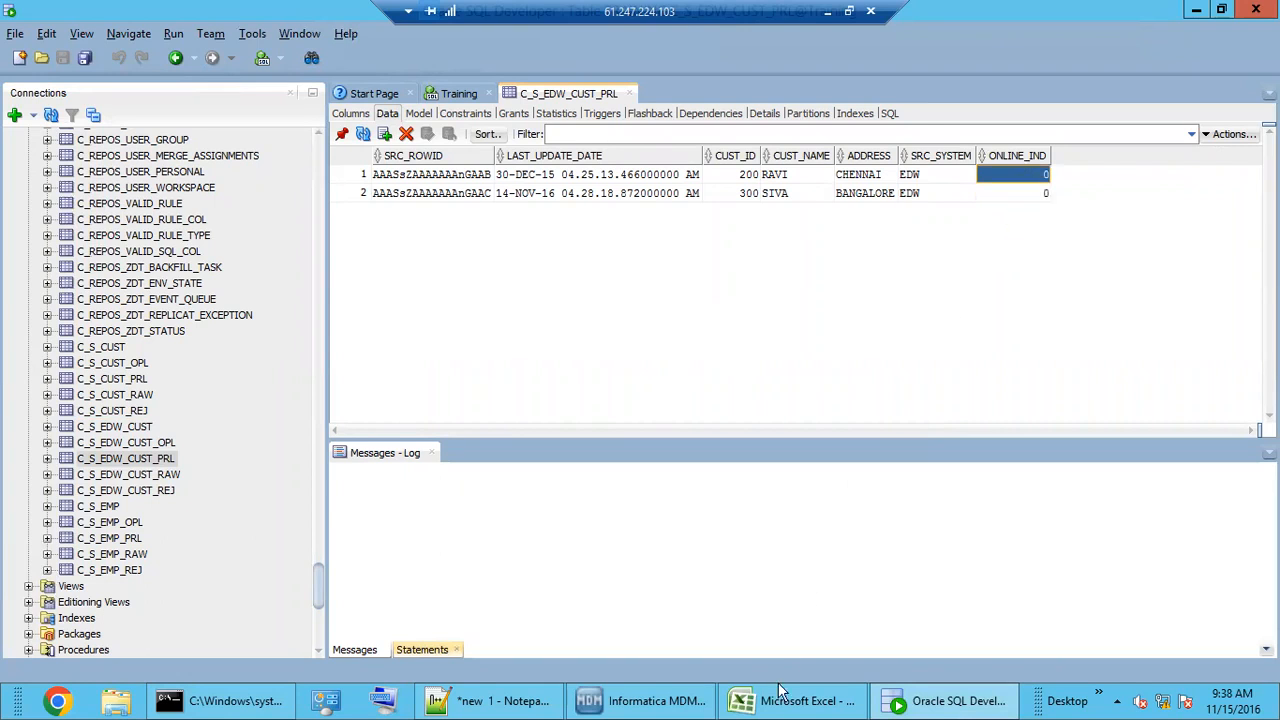
# Step: Return to Informatica MDM and reread the beginning of the status messages of the 9:35:03 AM and 9:35:44 AM runs
pyautogui.click(655, 705)
pyautogui.click(1007, 376)
pyautogui.scroll(3, 1007, 378)
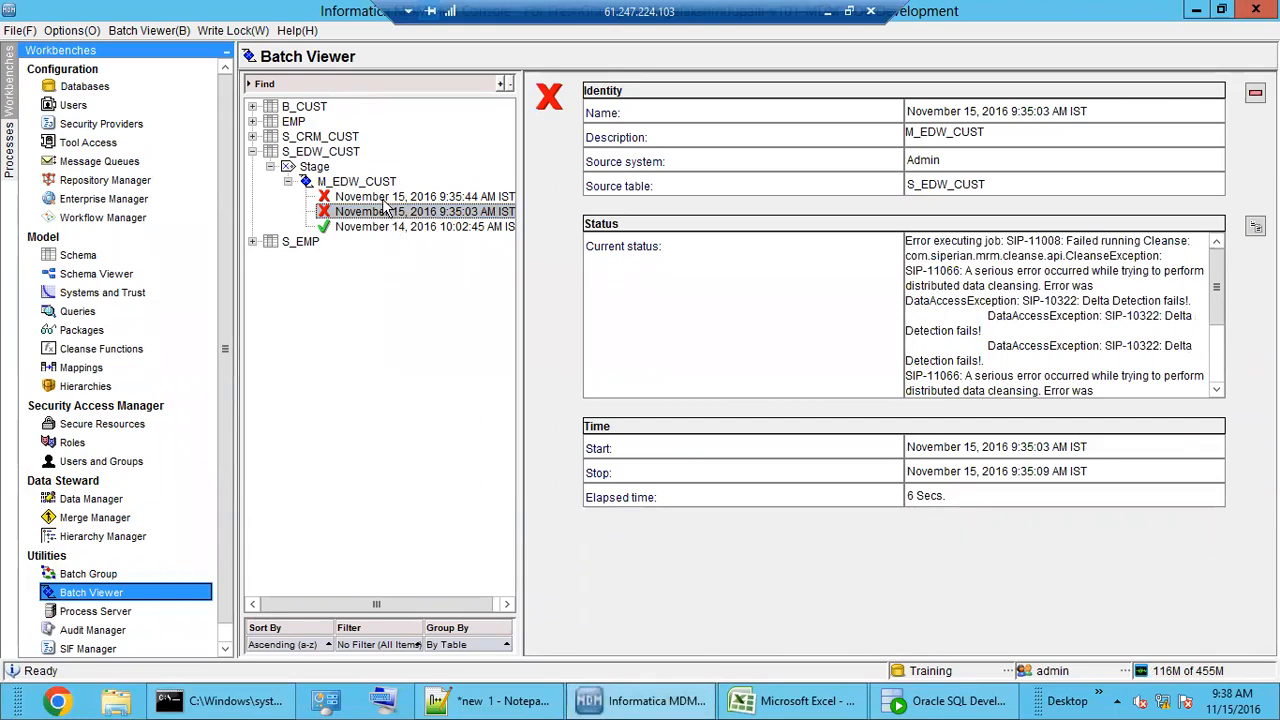
pyautogui.click(390, 197)
pyautogui.scroll(3, 1060, 330)
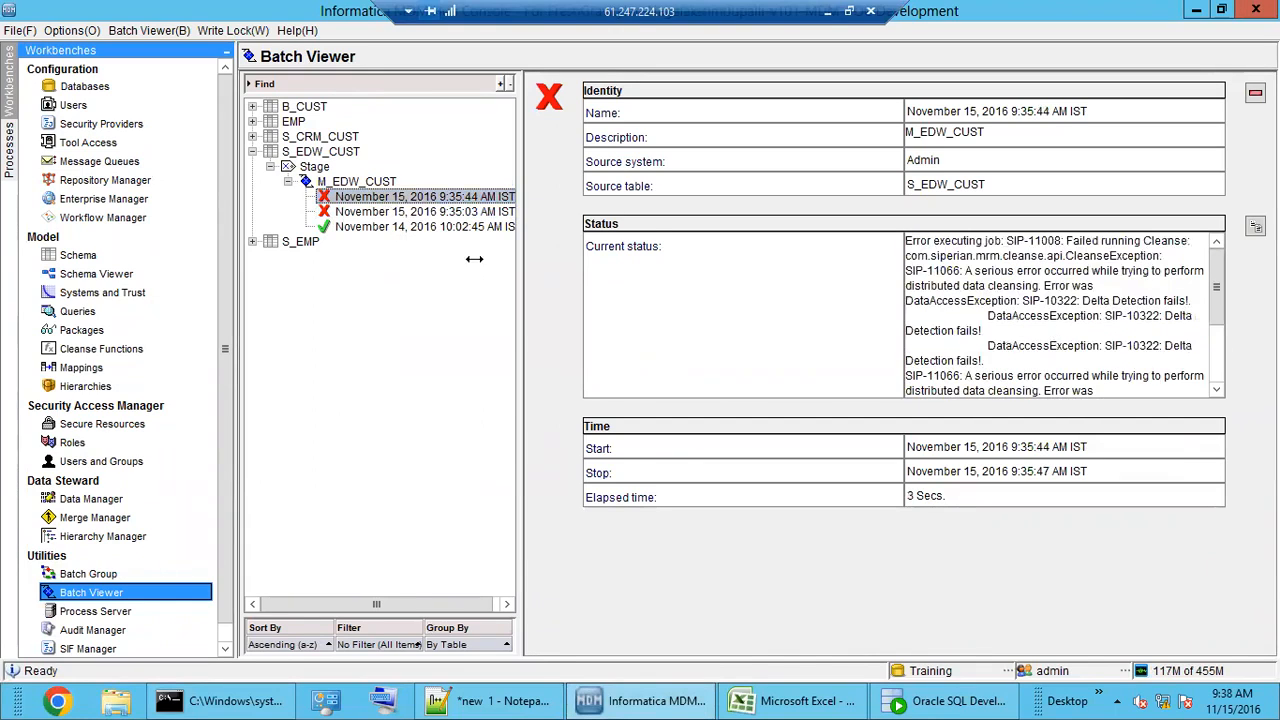
# Step: Execute the M_EDW_CUST stage batch once more and read through the newest run's current status message
pyautogui.click(338, 183)
pyautogui.click(1119, 184)
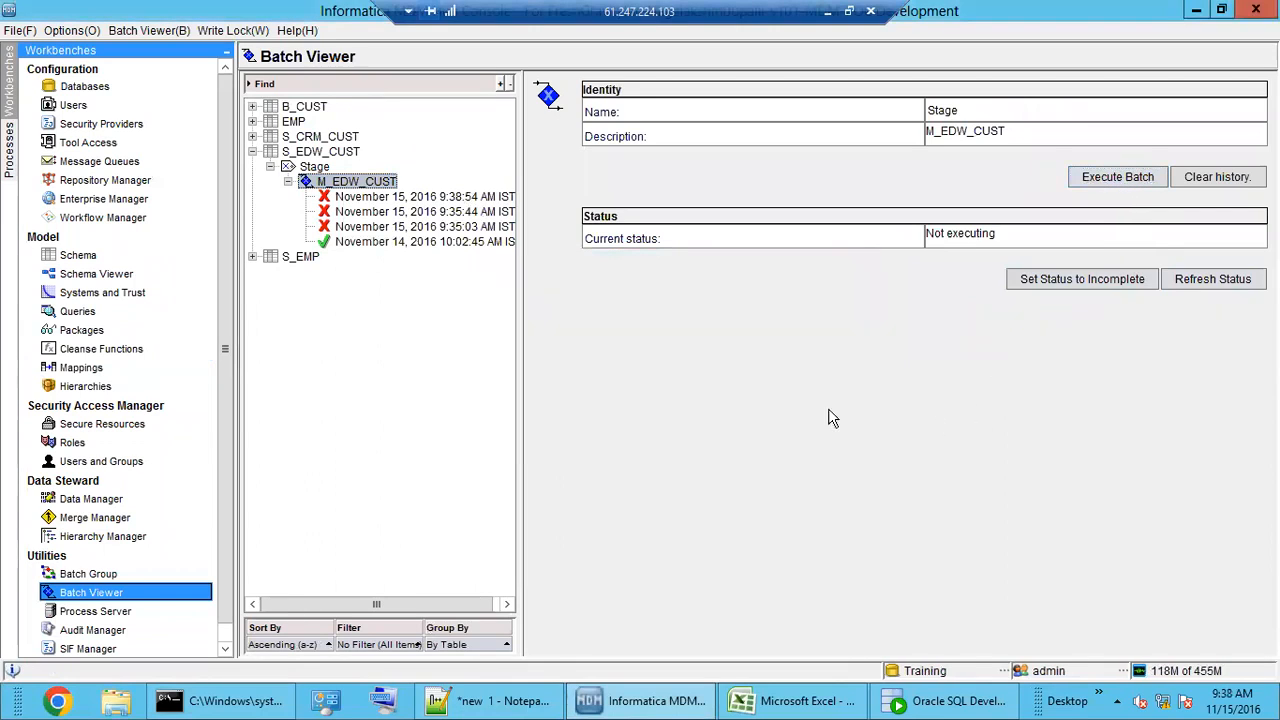
pyautogui.click(427, 198)
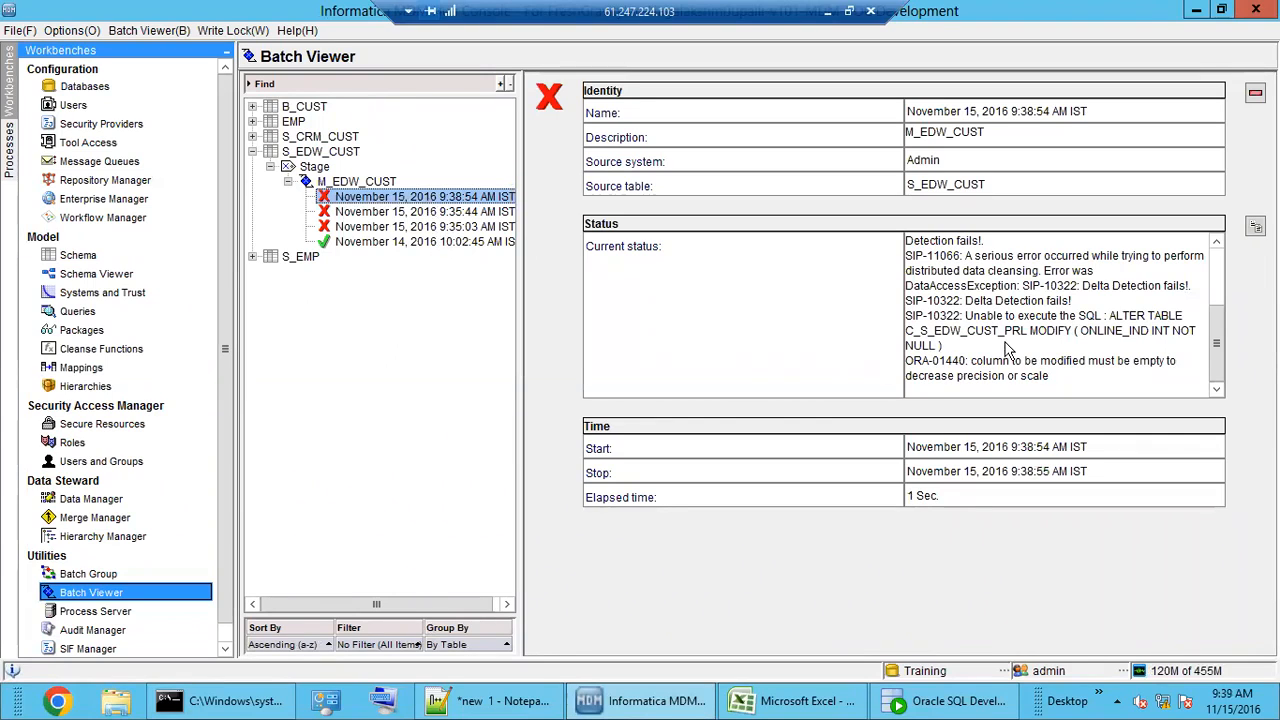
pyautogui.scroll(3, 1010, 370)
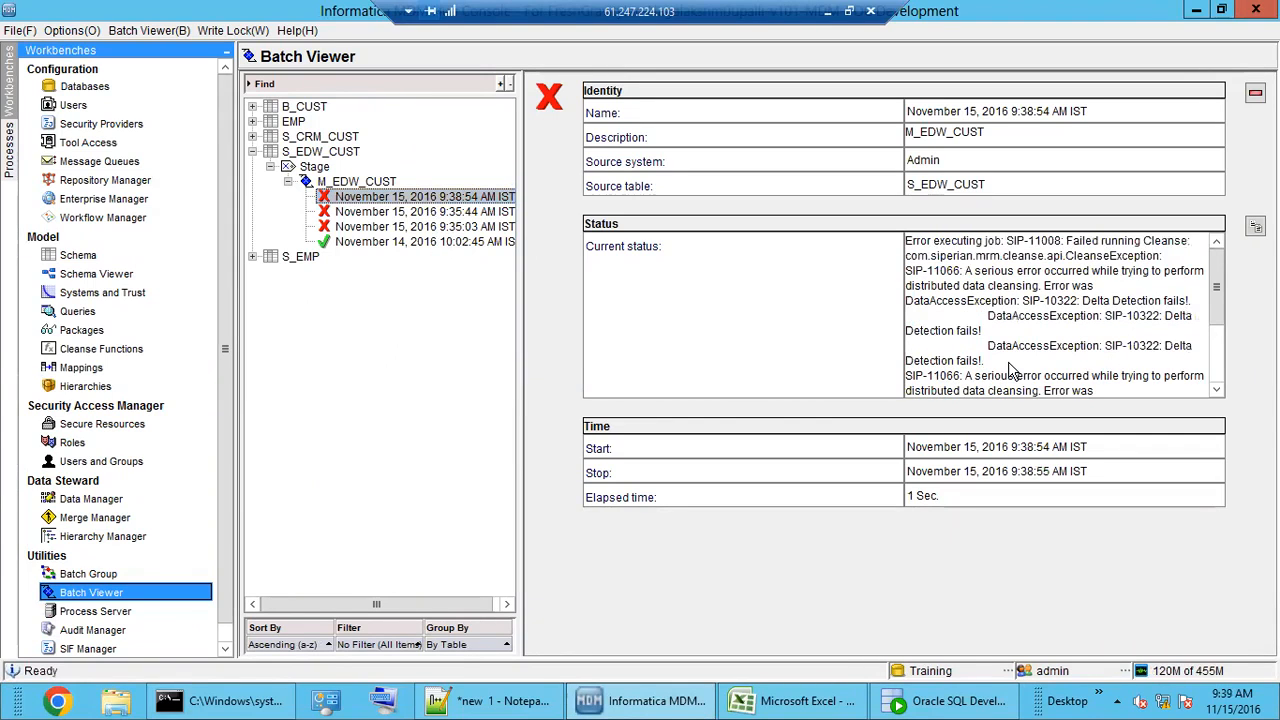
pyautogui.scroll(-3, 1010, 370)
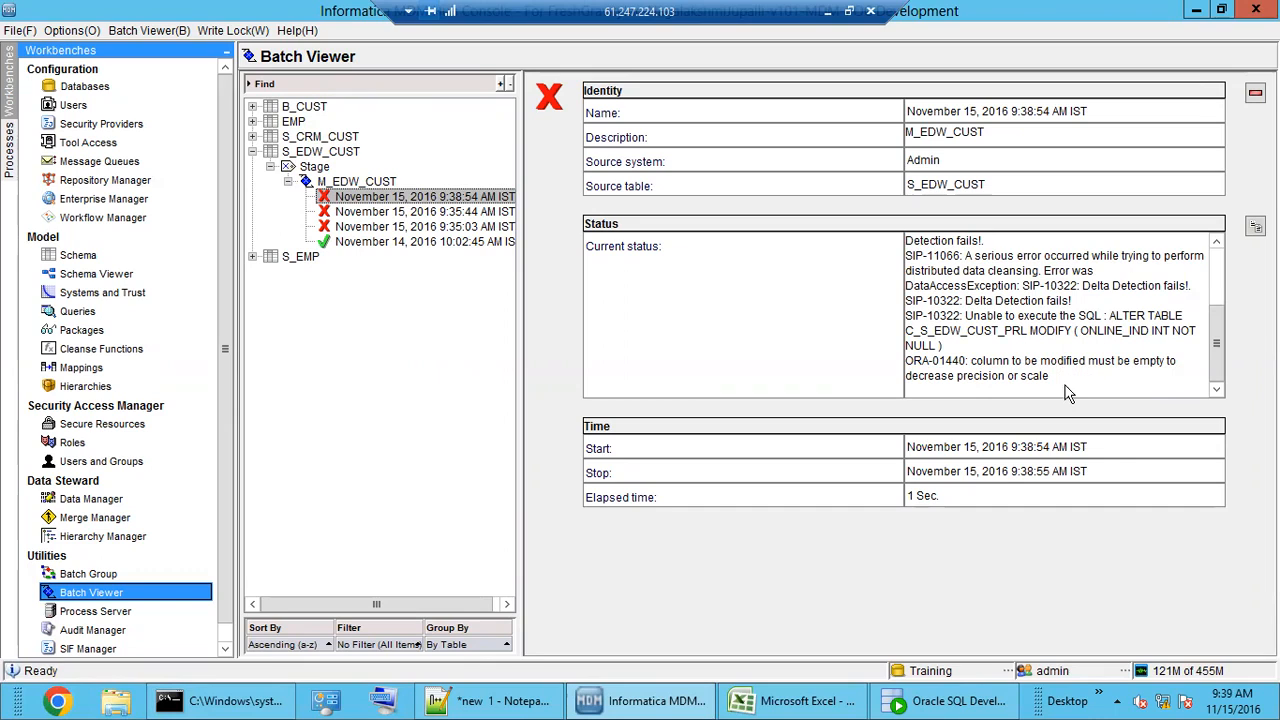
# Step: Switch to SQL Developer, refresh the C_S_EDW_CUST_PRL data, and look across the columns of C_S_EDW_CUST for staged records
pyautogui.click(668, 701)
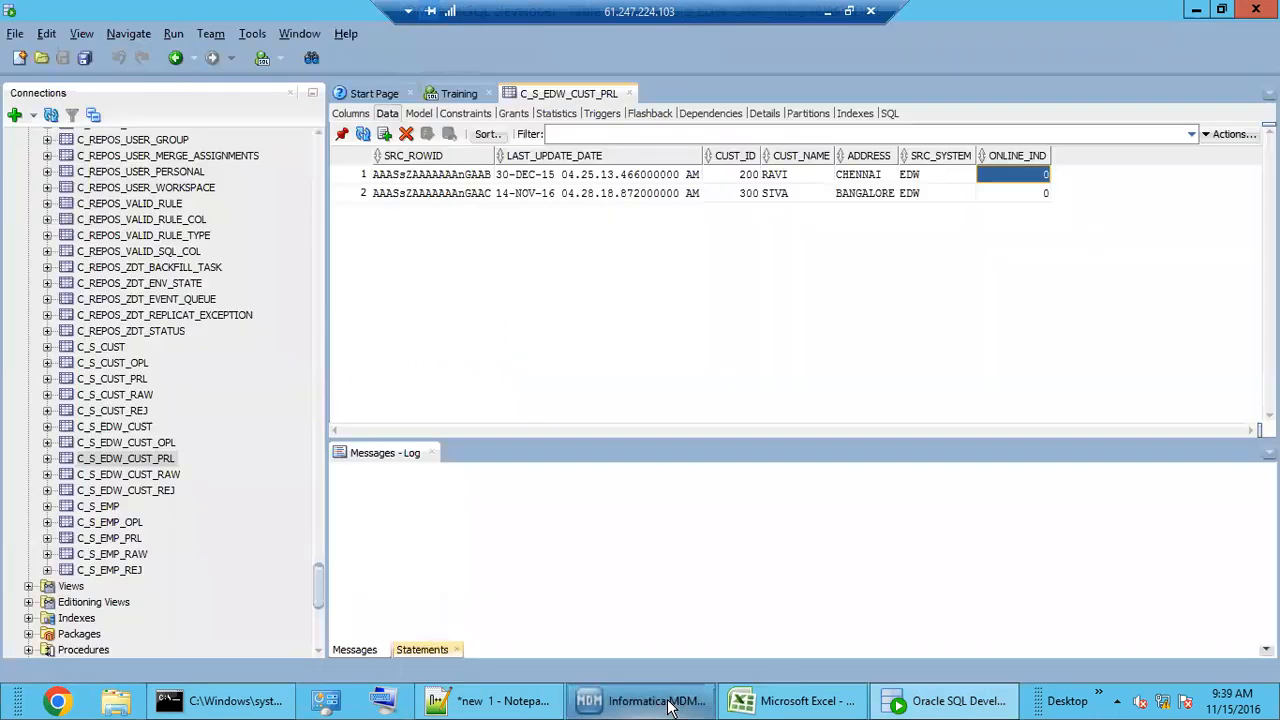
pyautogui.click(363, 134)
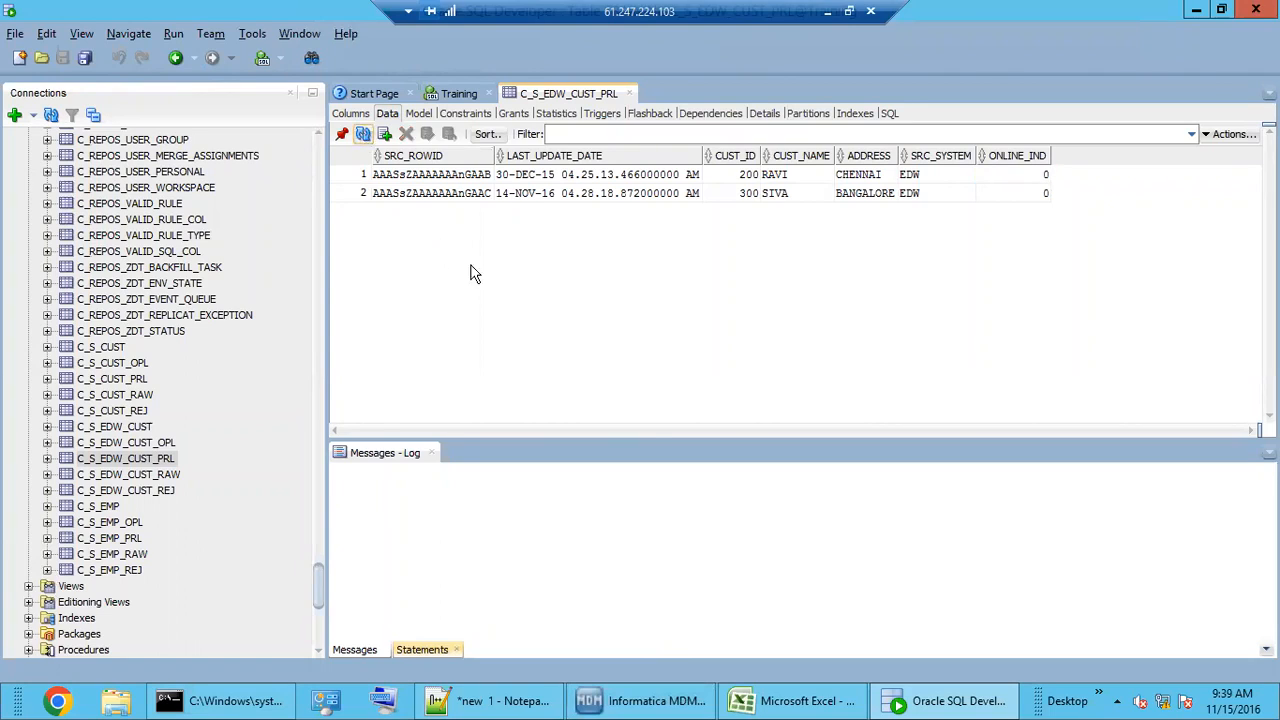
pyautogui.click(118, 428)
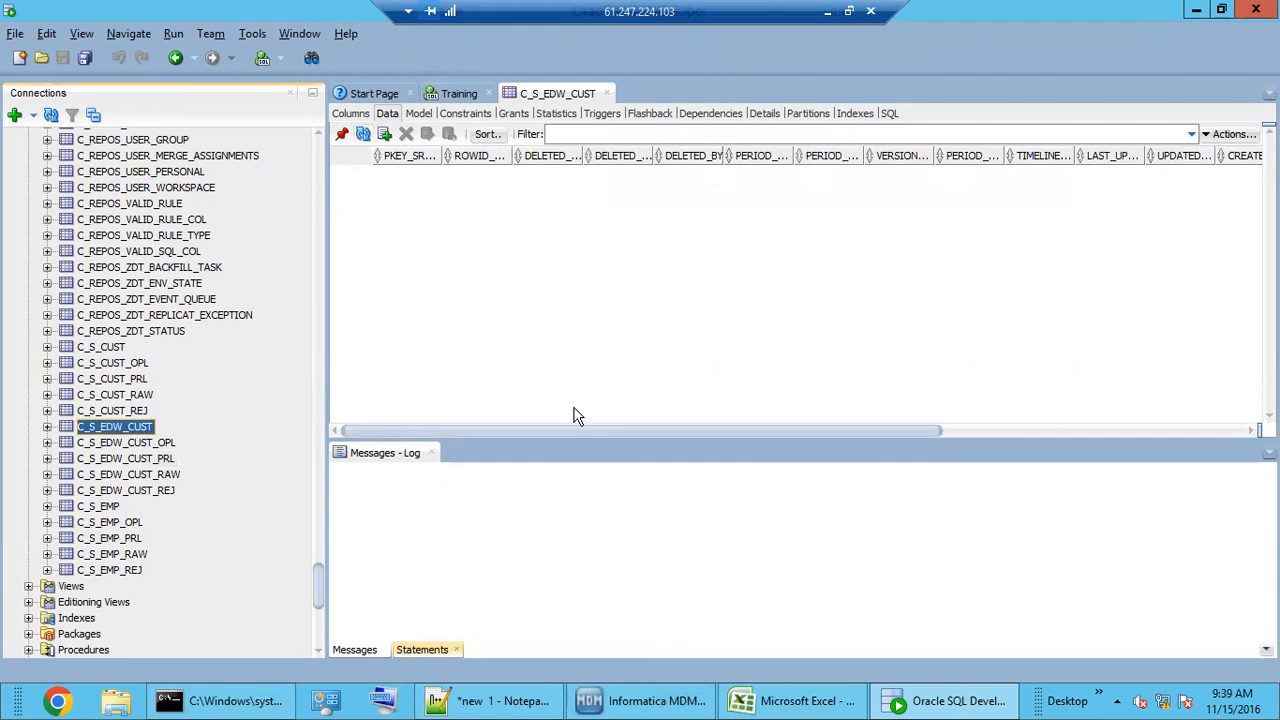
pyautogui.moveTo(597, 432); pyautogui.dragTo(929, 437)
pyautogui.moveTo(755, 443); pyautogui.dragTo(594, 434)
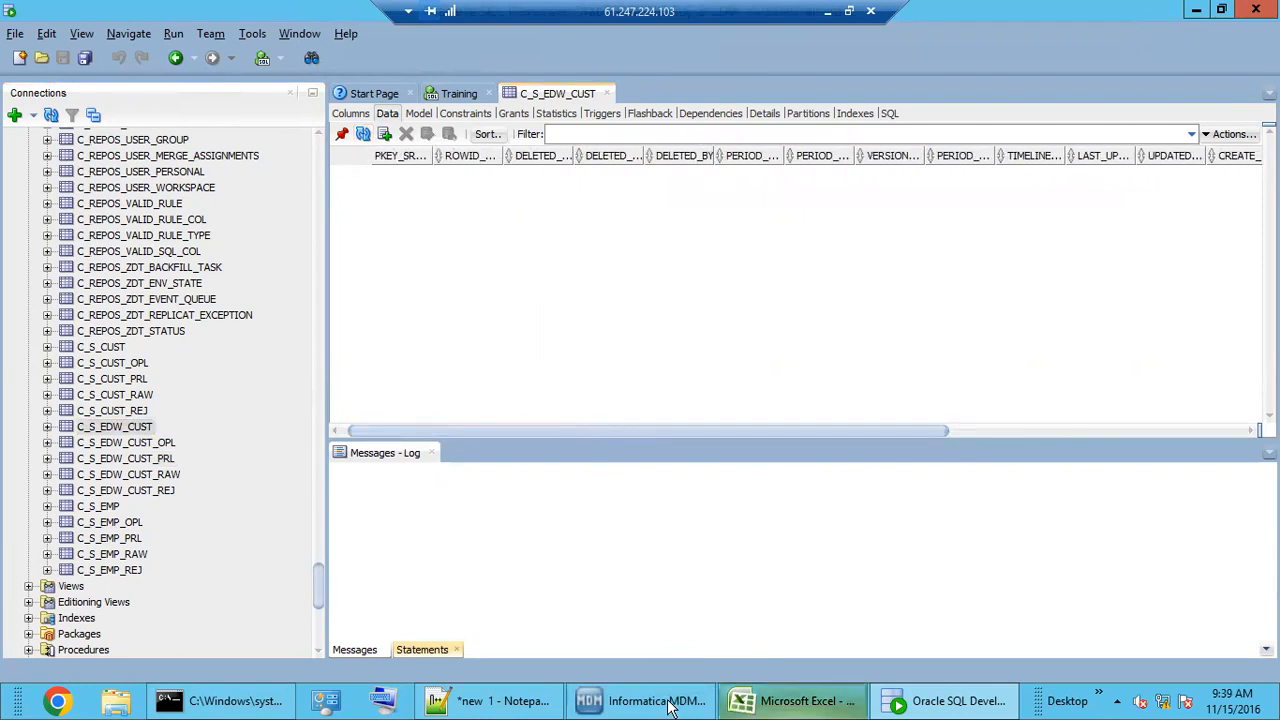
# Step: Switch to Informatica MDM, execute the M_CRM_CUST stage batch under S_CRM_CUST, and read through the newest run's current status message
pyautogui.click(627, 703)
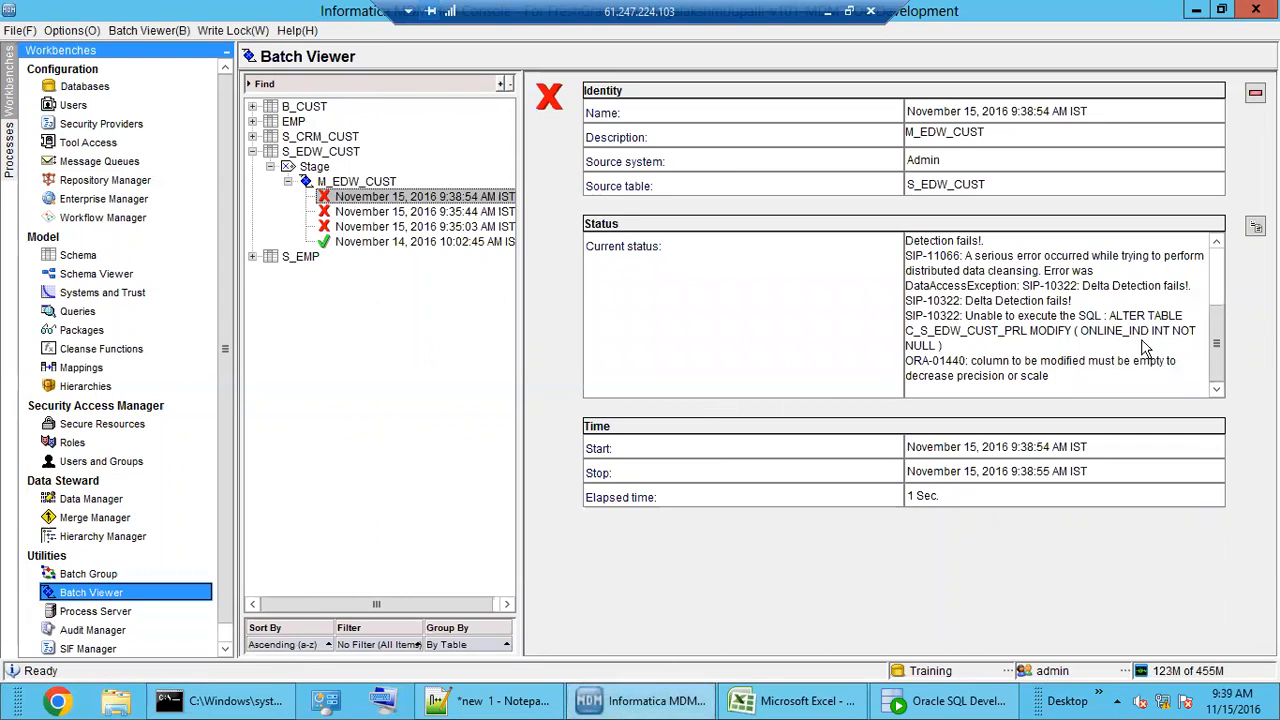
pyautogui.moveTo(1220, 345); pyautogui.dragTo(1217, 285)
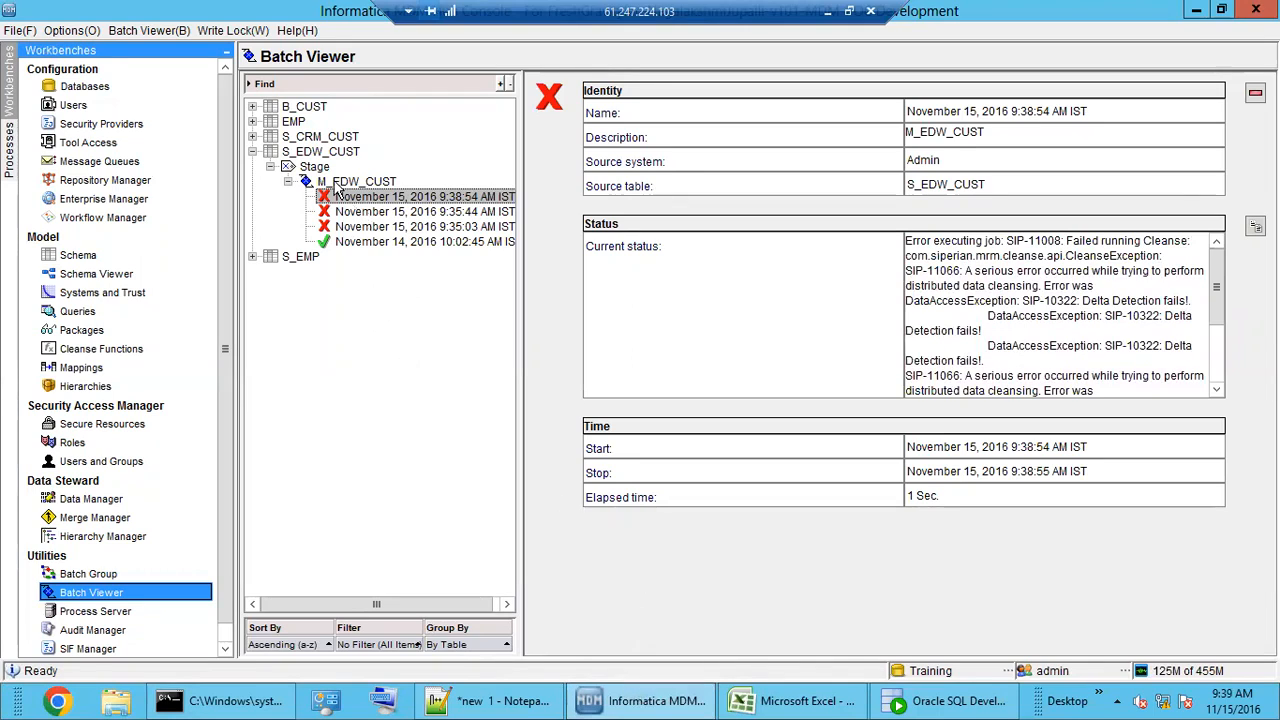
pyautogui.doubleClick(333, 137)
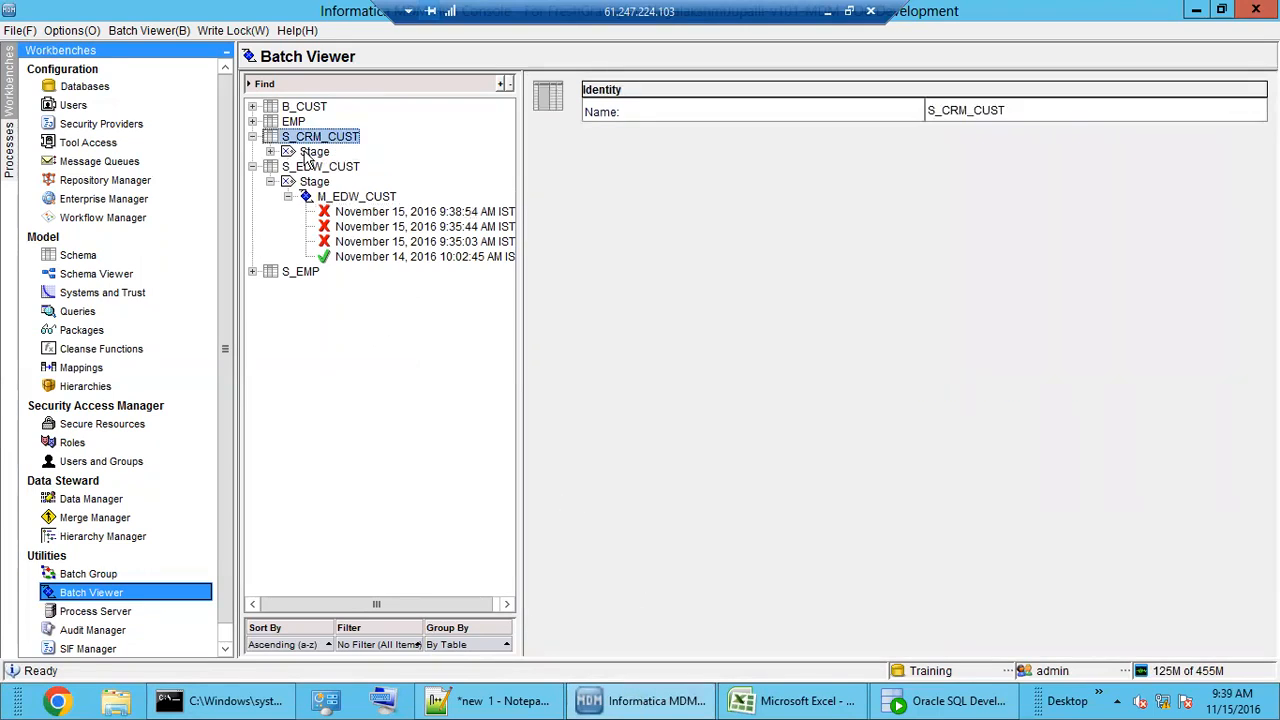
pyautogui.doubleClick(313, 152)
pyautogui.doubleClick(352, 167)
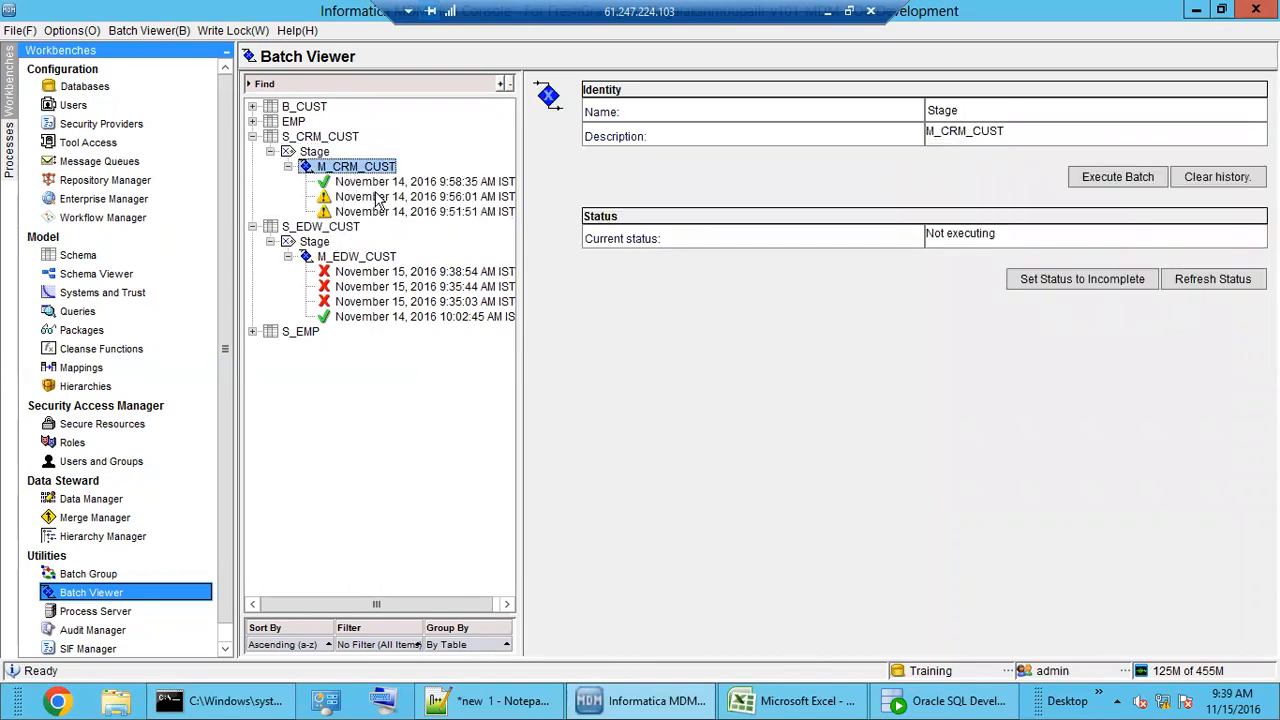
pyautogui.click(1128, 182)
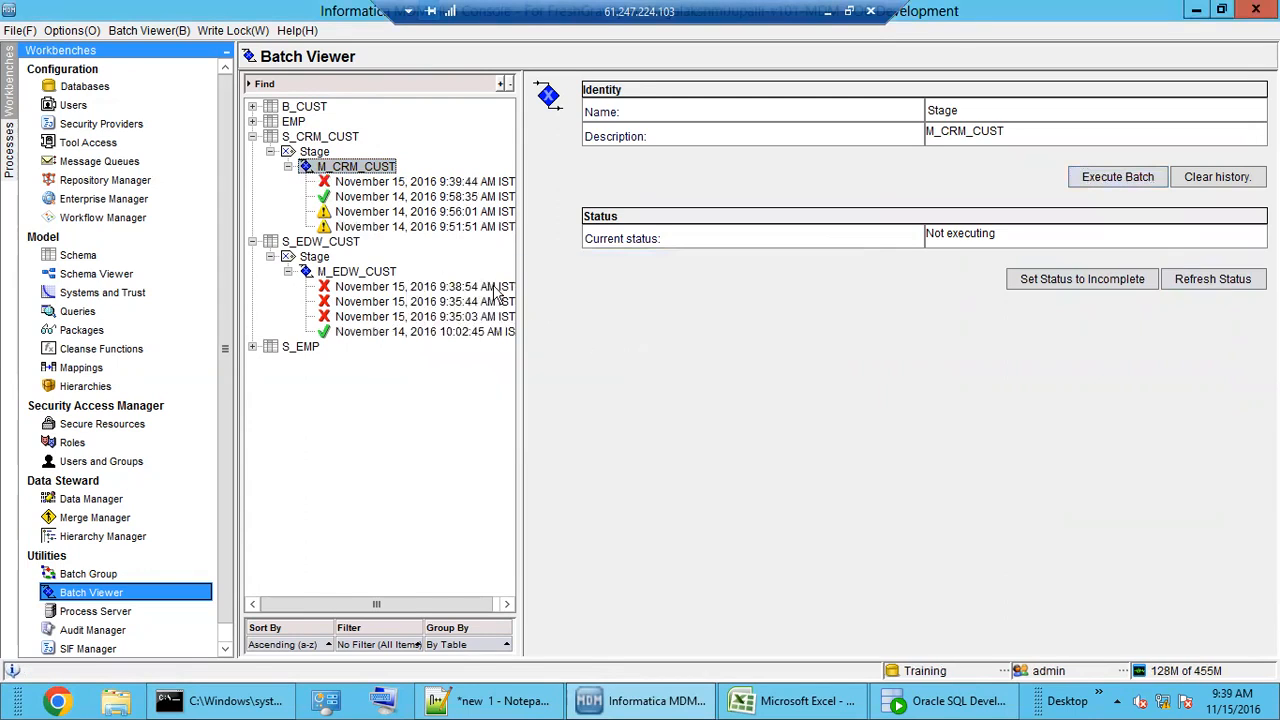
pyautogui.click(391, 185)
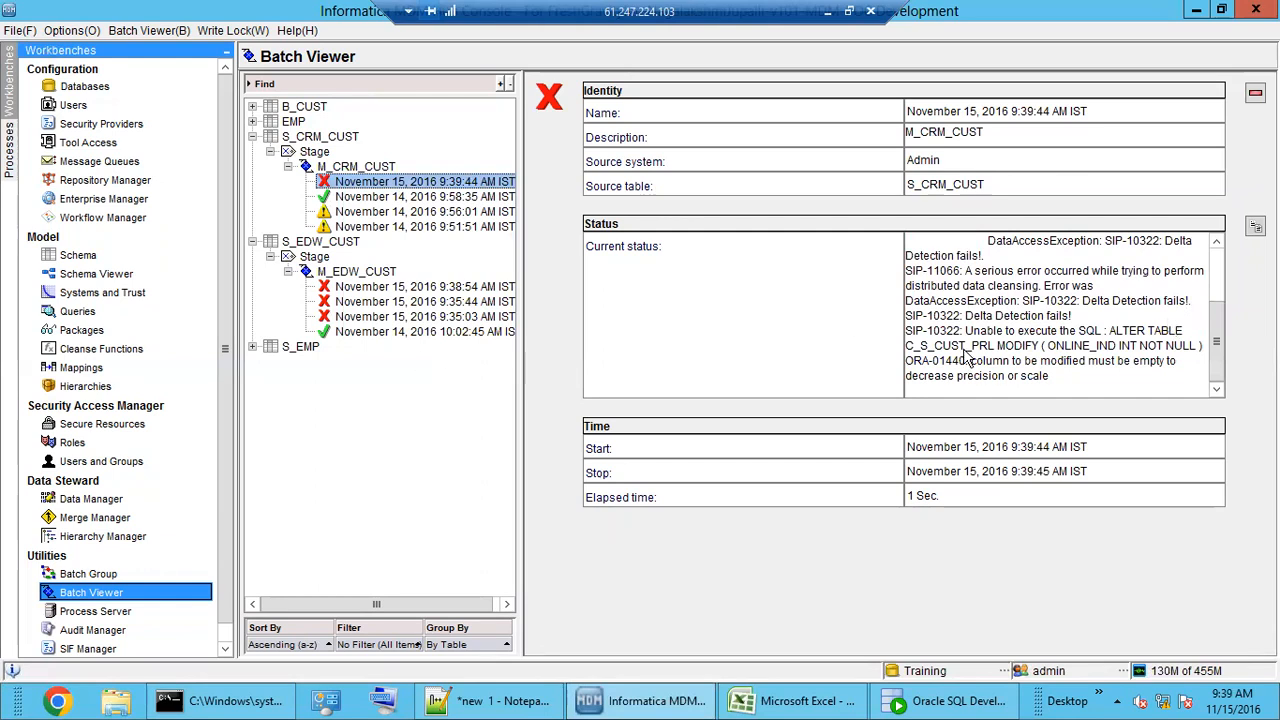
pyautogui.scroll(3, 1079, 353)
pyautogui.scroll(-3, 1079, 353)
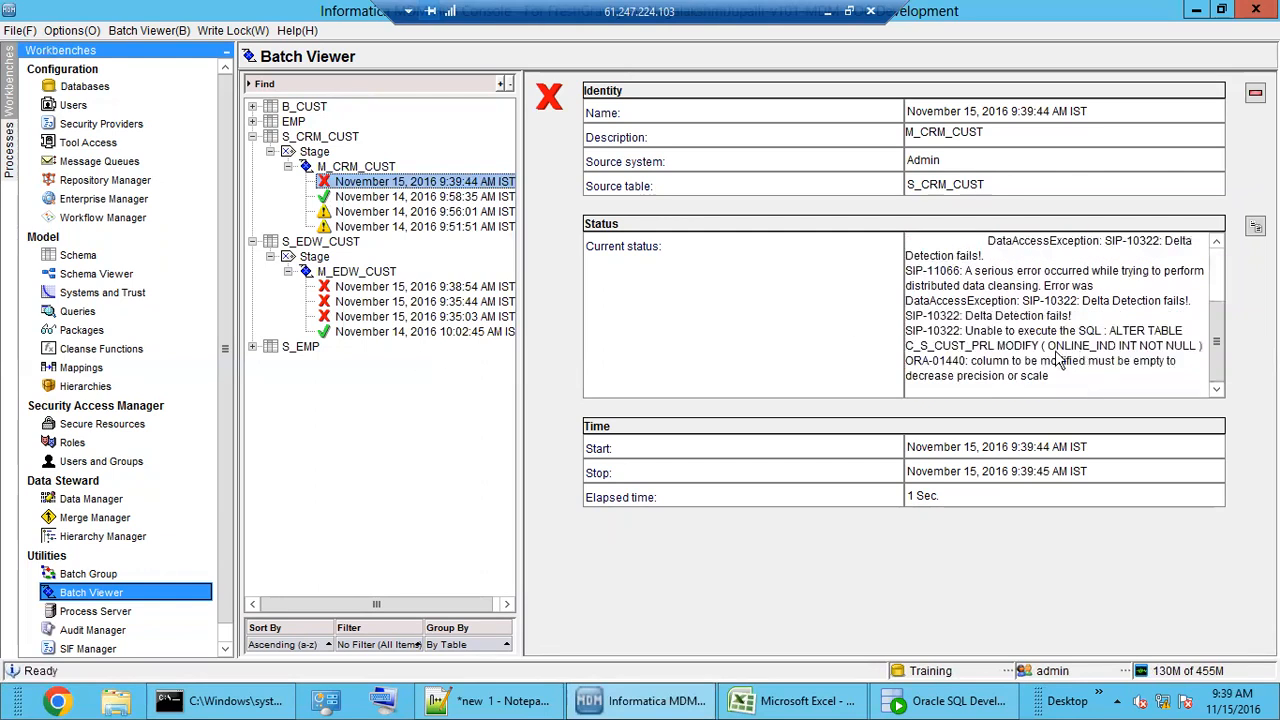
# Step: In the B_CUST schema, disable delta detection for the S_CRM_CUST staging table and save the table
pyautogui.click(610, 697)
pyautogui.click(710, 690)
pyautogui.click(360, 168)
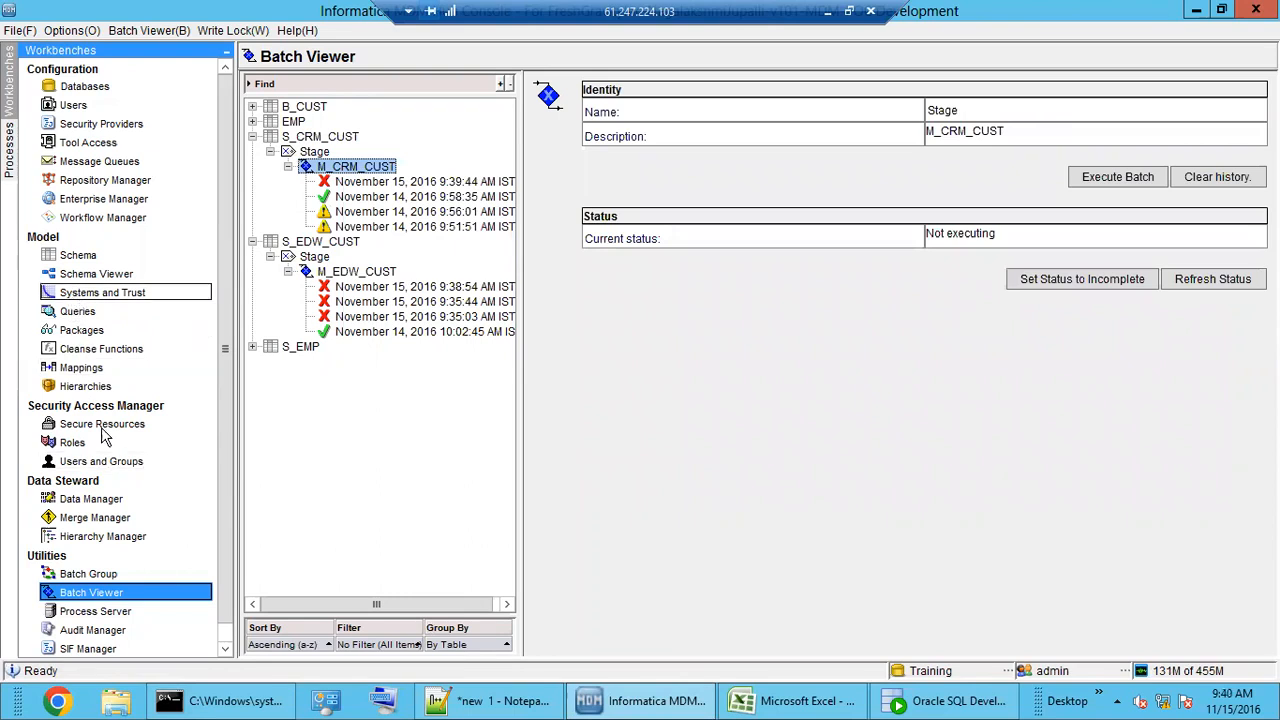
pyautogui.click(78, 255)
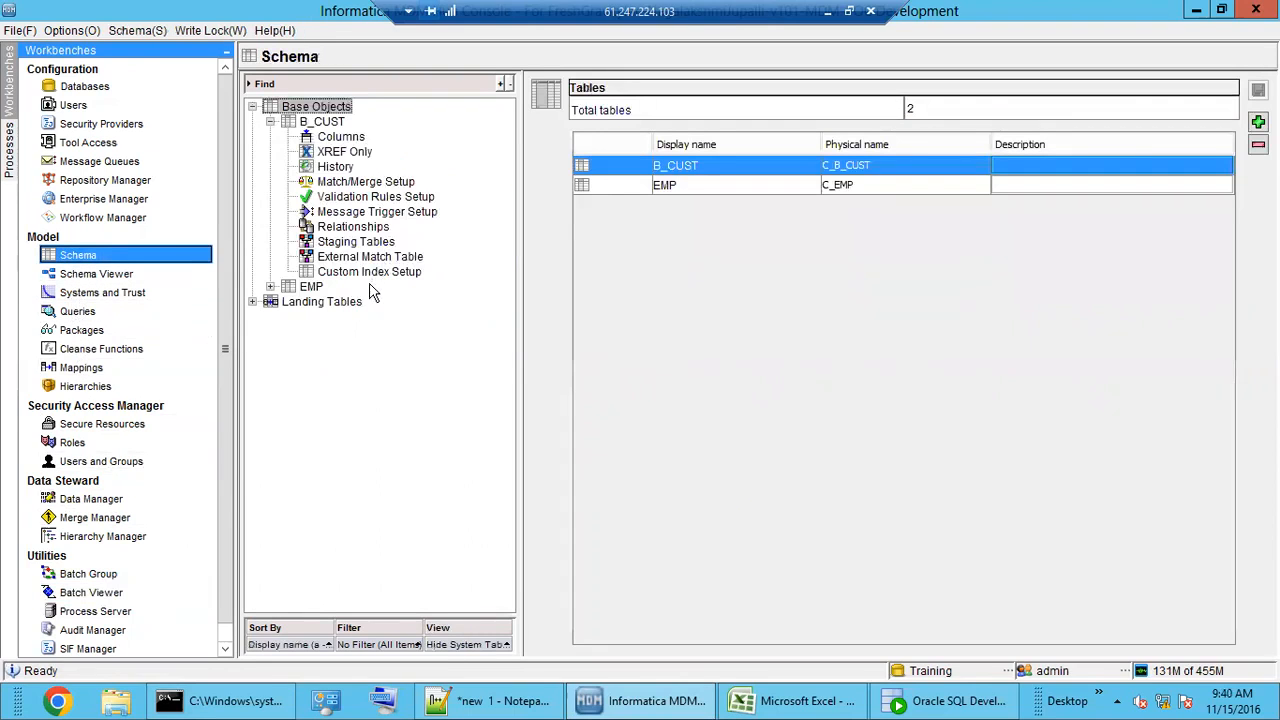
pyautogui.doubleClick(355, 243)
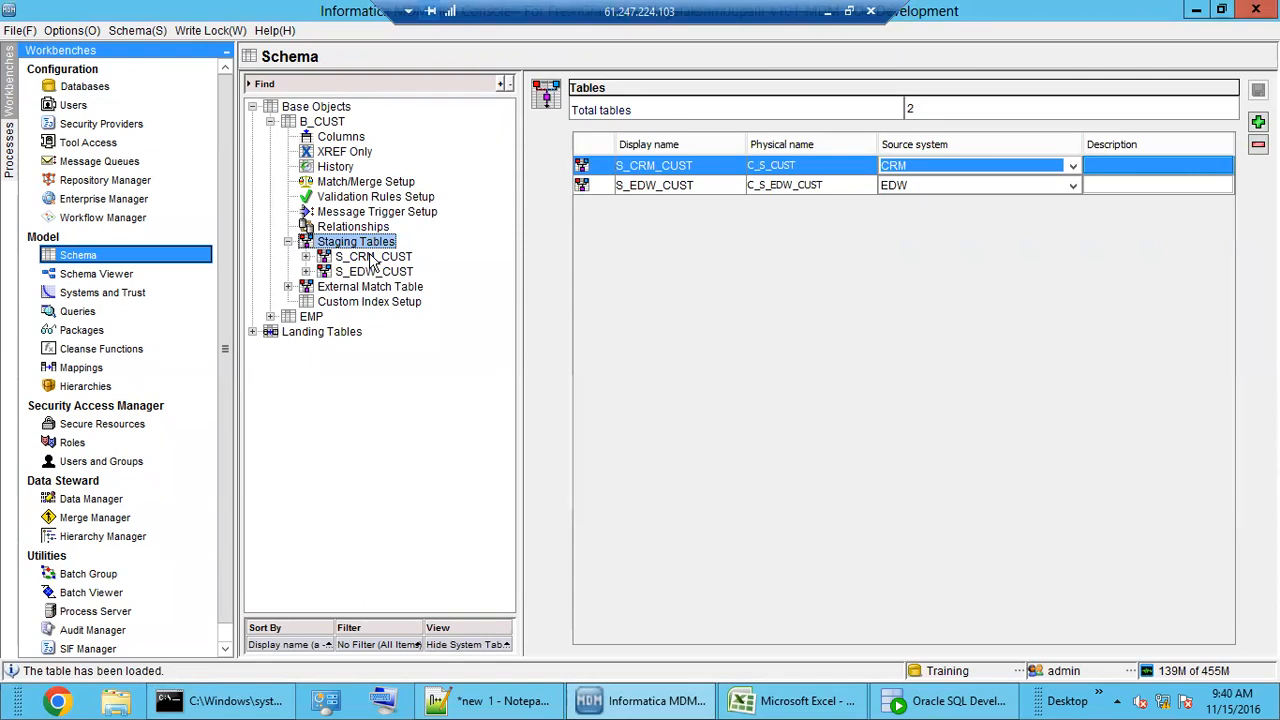
pyautogui.click(372, 258)
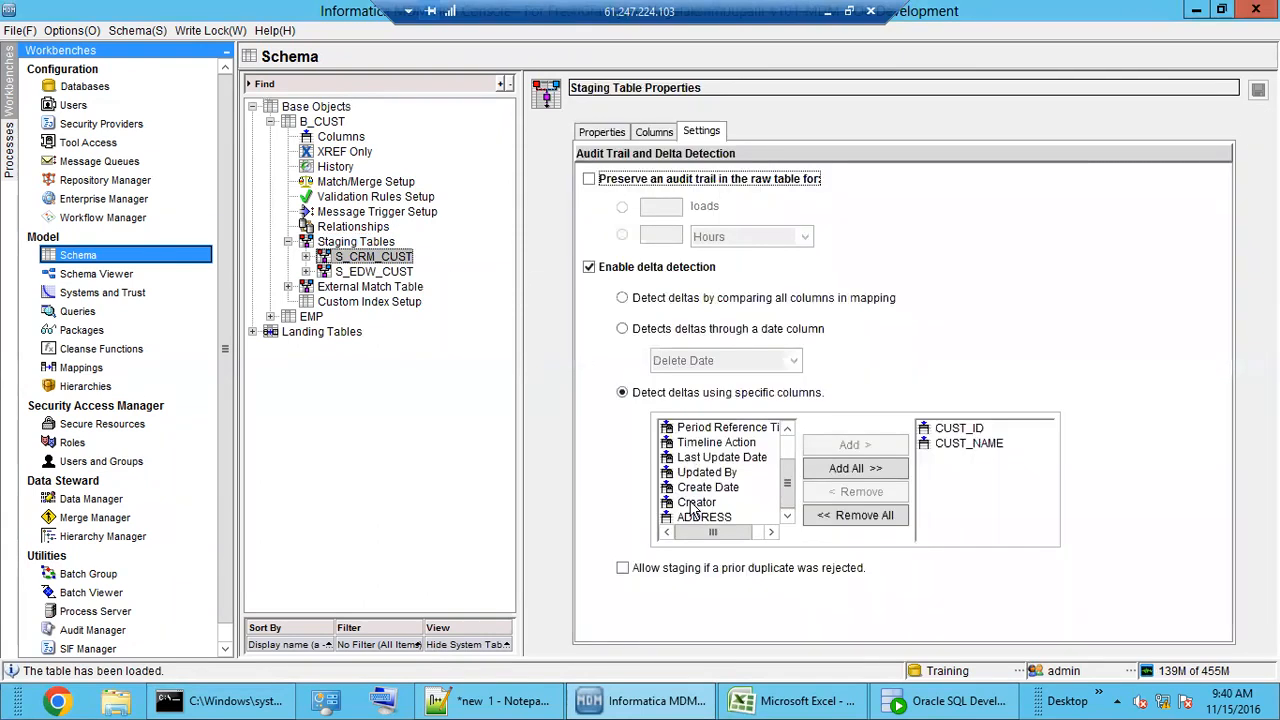
pyautogui.click(589, 268)
pyautogui.click(1257, 90)
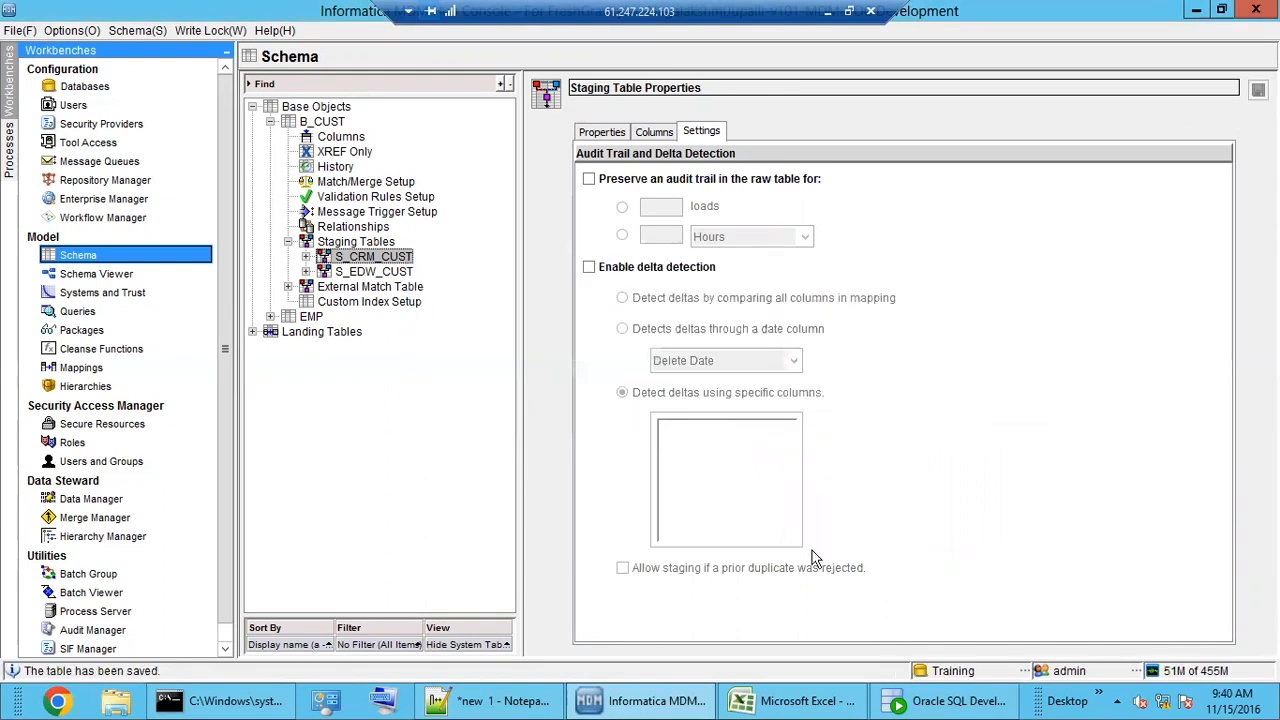
# Step: Execute the M_CRM_CUST stage batch again from the Batch Viewer and check the newest run's status and metrics
pyautogui.click(670, 690)
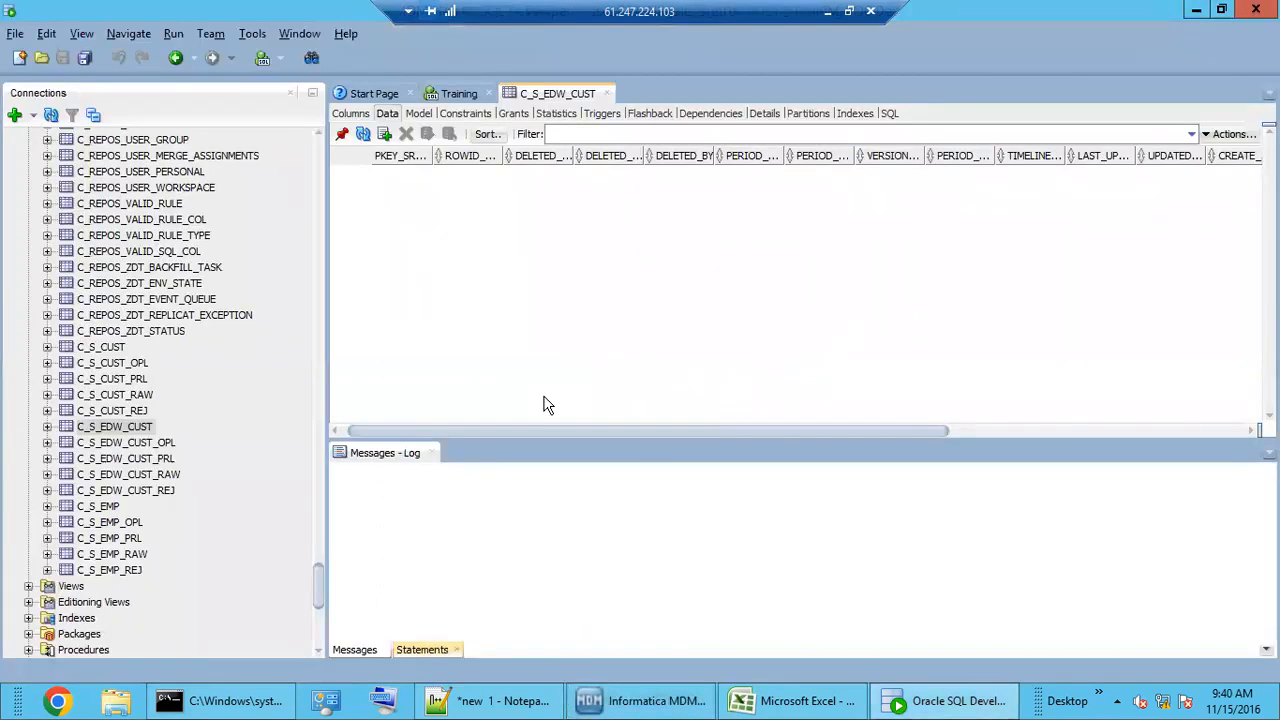
pyautogui.click(645, 703)
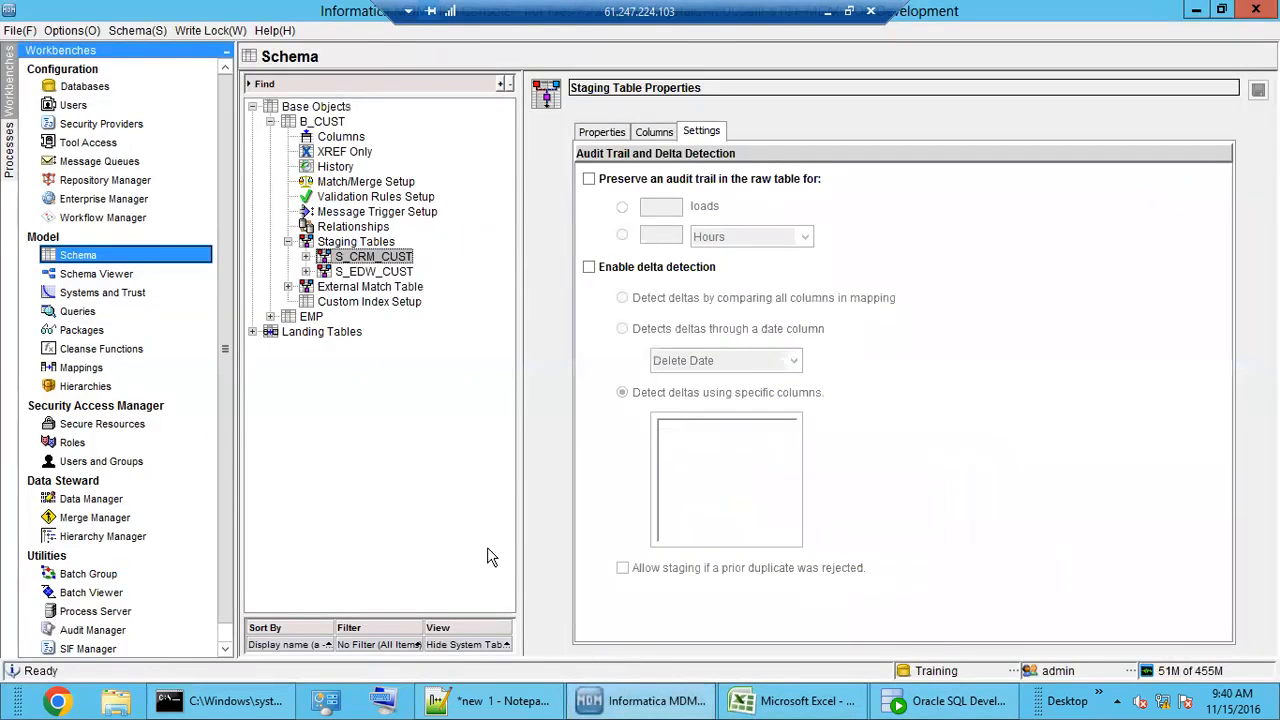
pyautogui.click(115, 593)
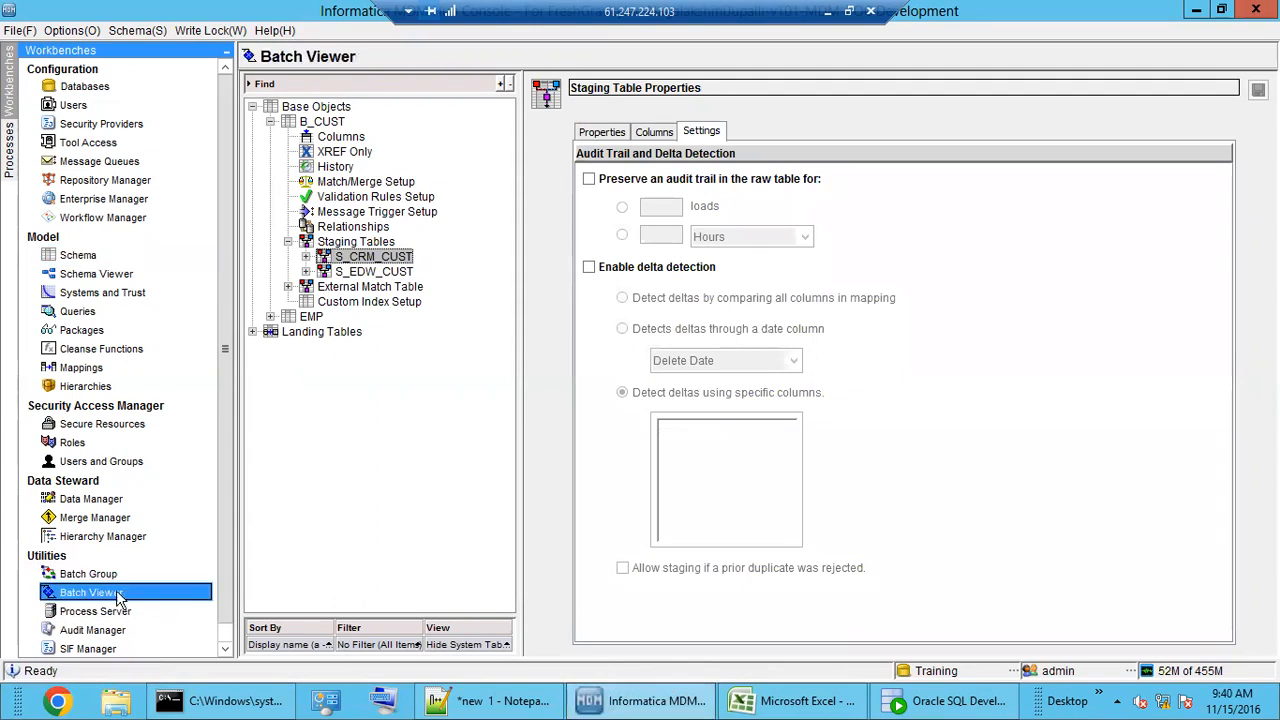
pyautogui.click(1143, 180)
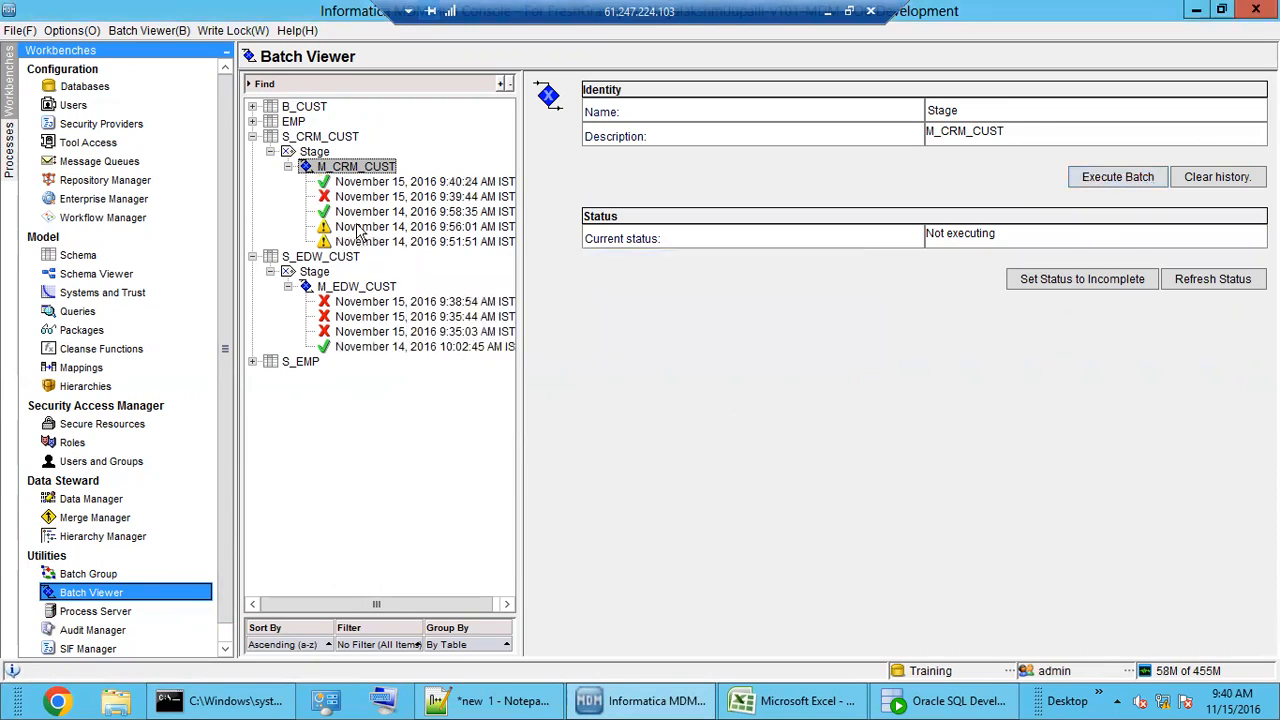
pyautogui.click(368, 183)
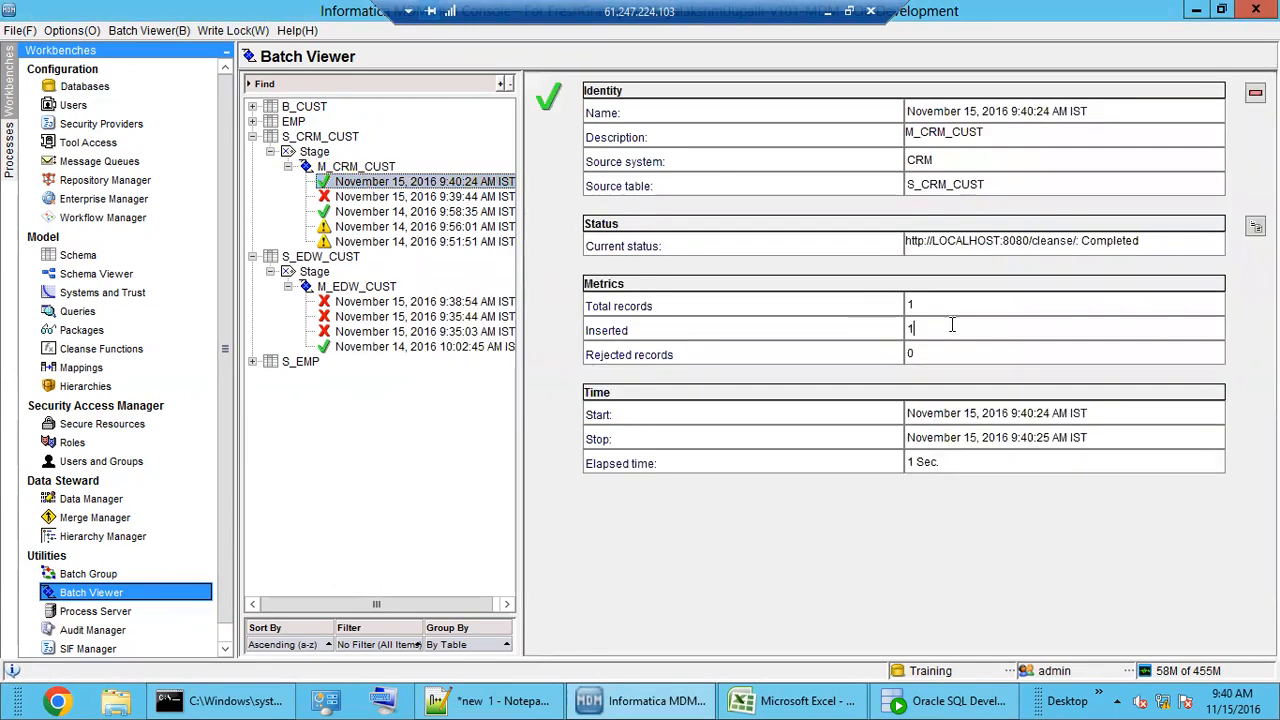
# Step: In the B_CUST schema, disable delta detection for the S_EDW_CUST staging table and save the table
pyautogui.click(357, 288)
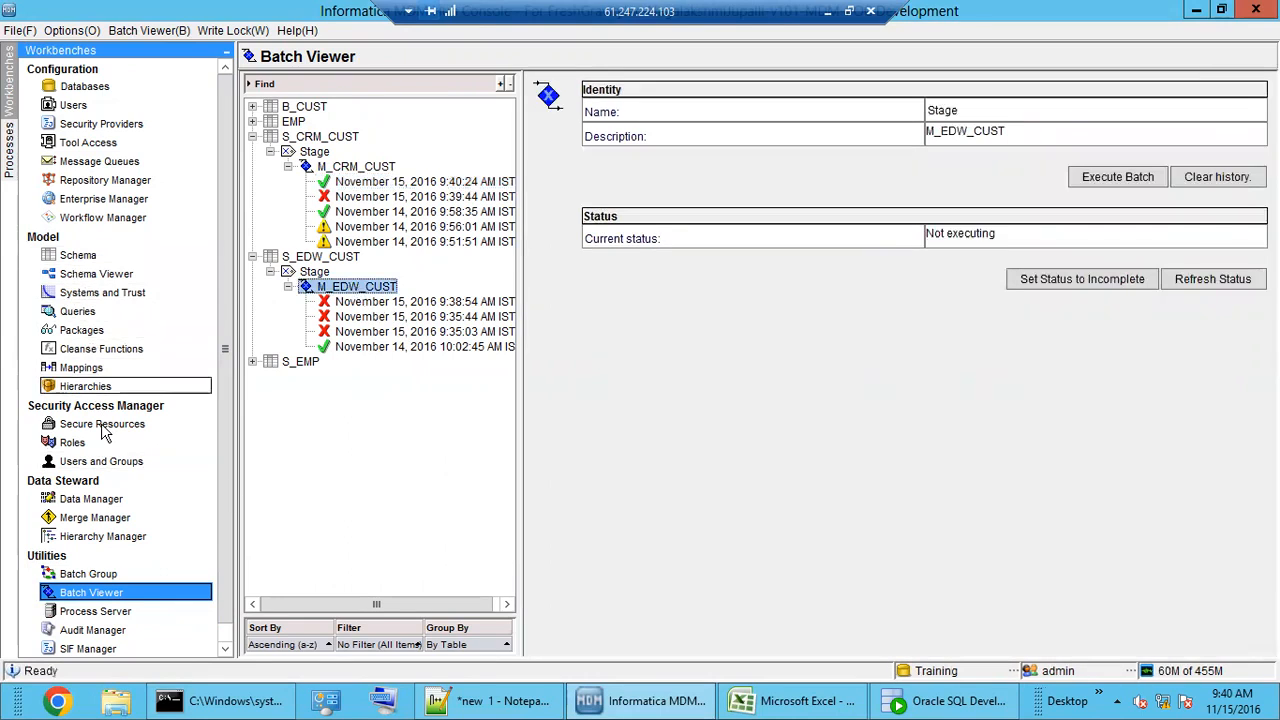
pyautogui.click(80, 255)
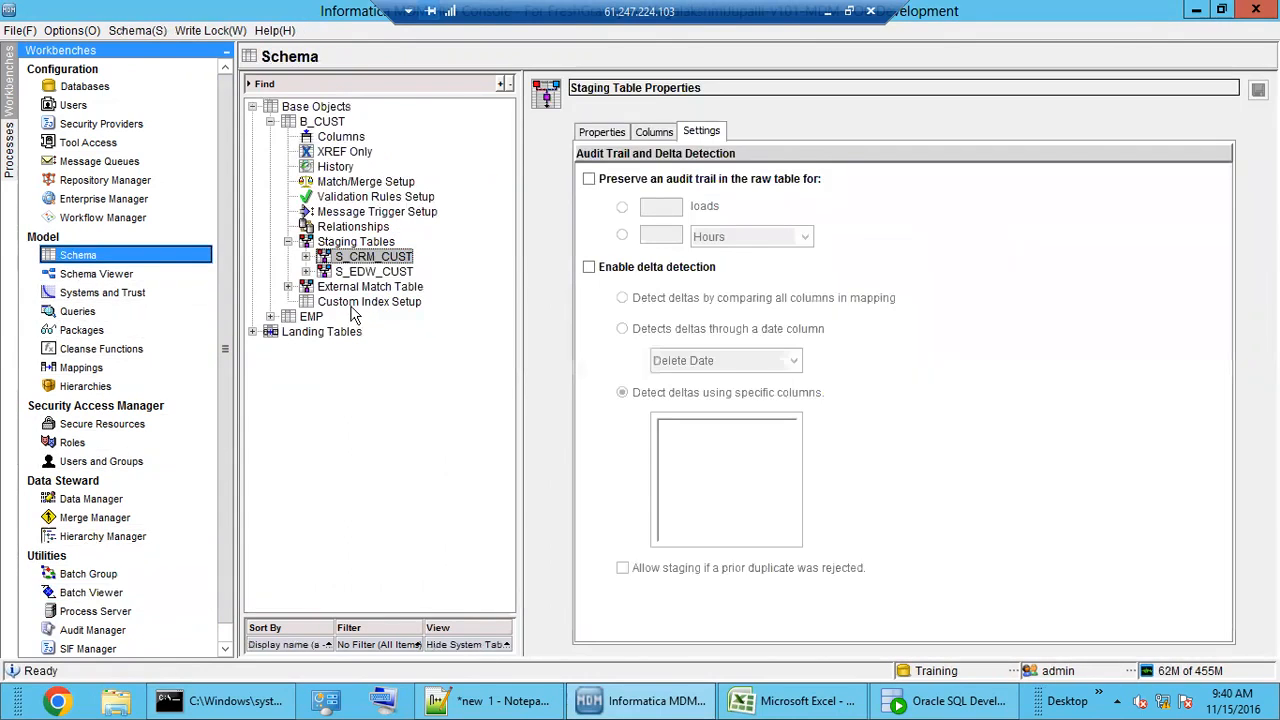
pyautogui.click(366, 274)
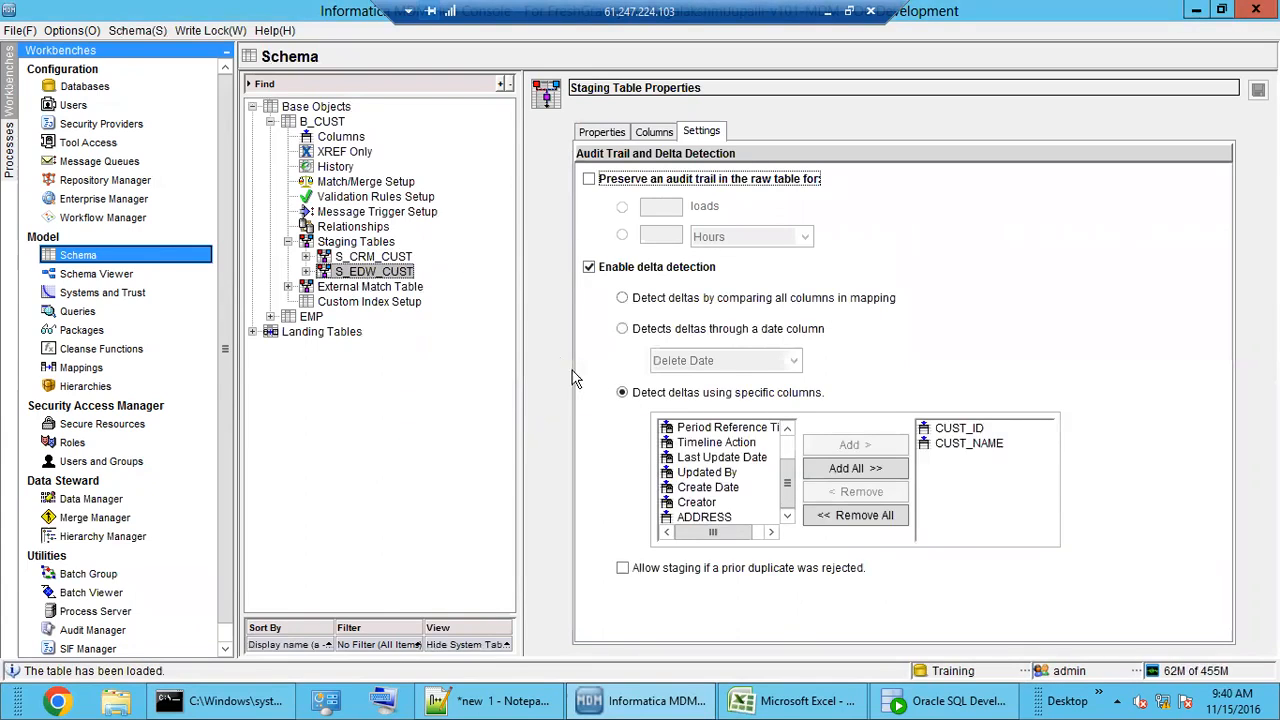
pyautogui.click(589, 268)
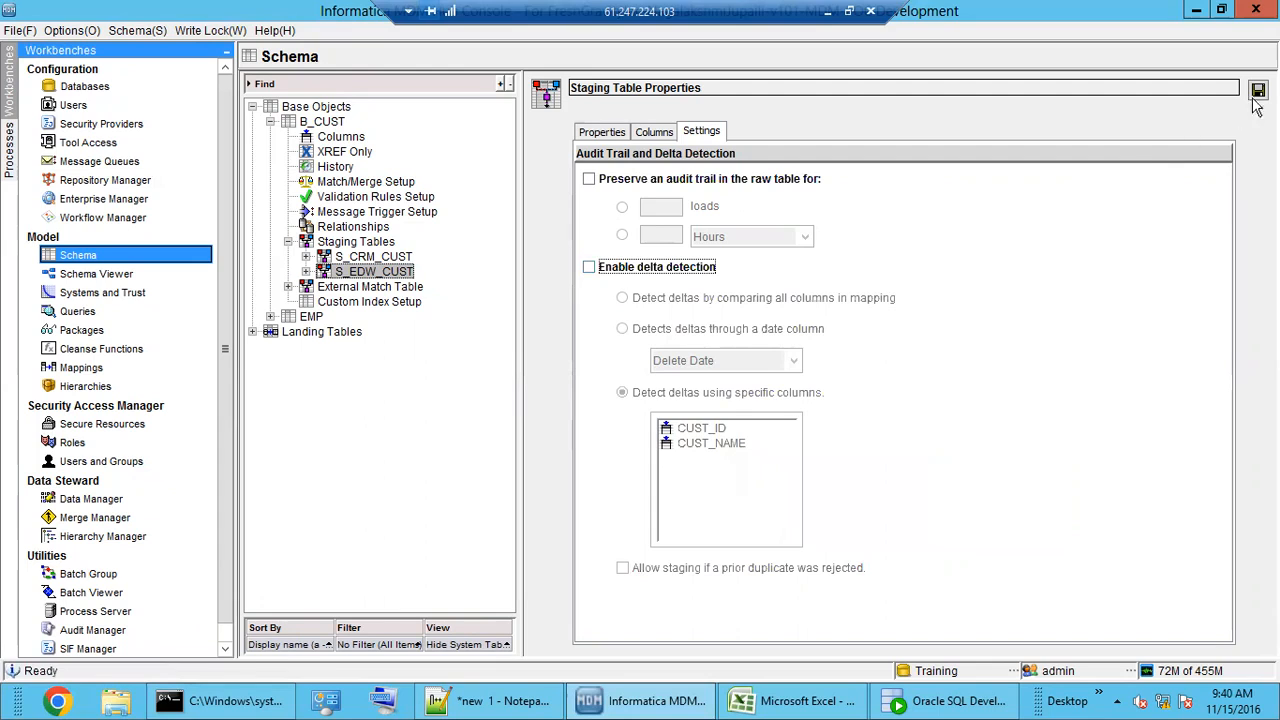
pyautogui.click(1258, 90)
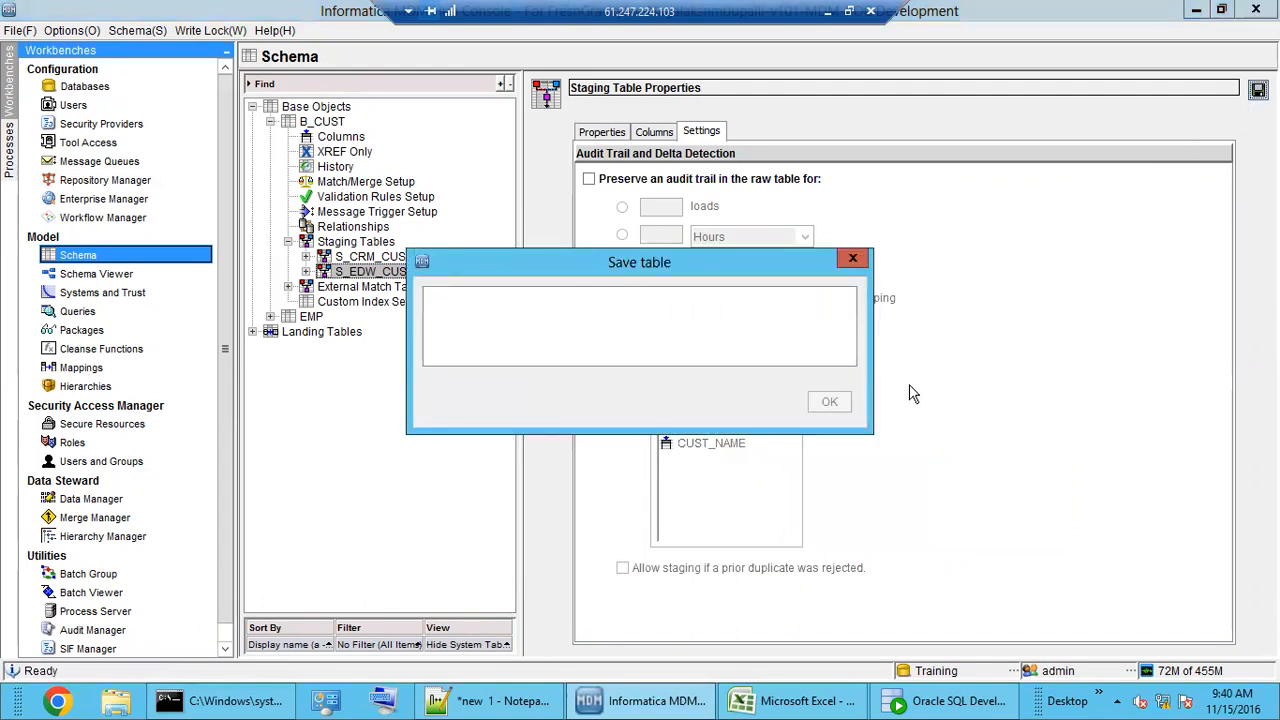
pyautogui.click(645, 707)
pyautogui.click(645, 701)
# Step: Execute the M_EDW_CUST stage batch under S_EDW_CUST and check the newest run's status and metrics
pyautogui.click(113, 594)
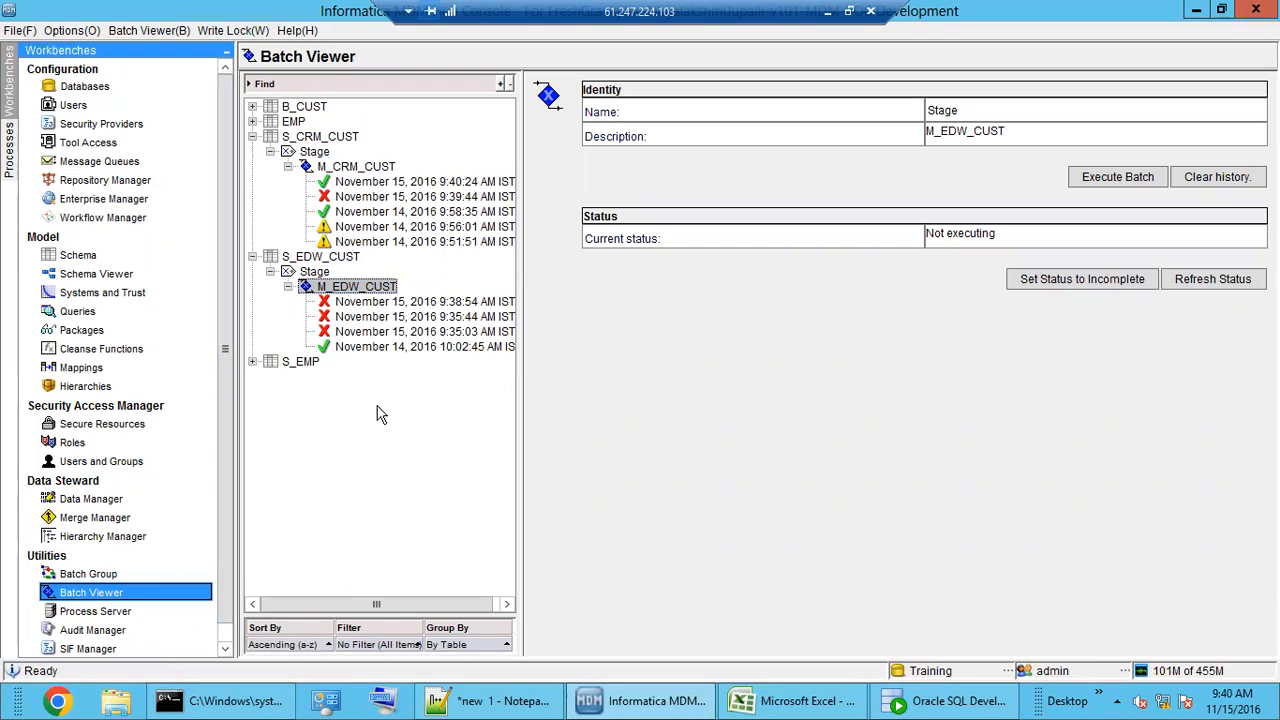
pyautogui.click(314, 274)
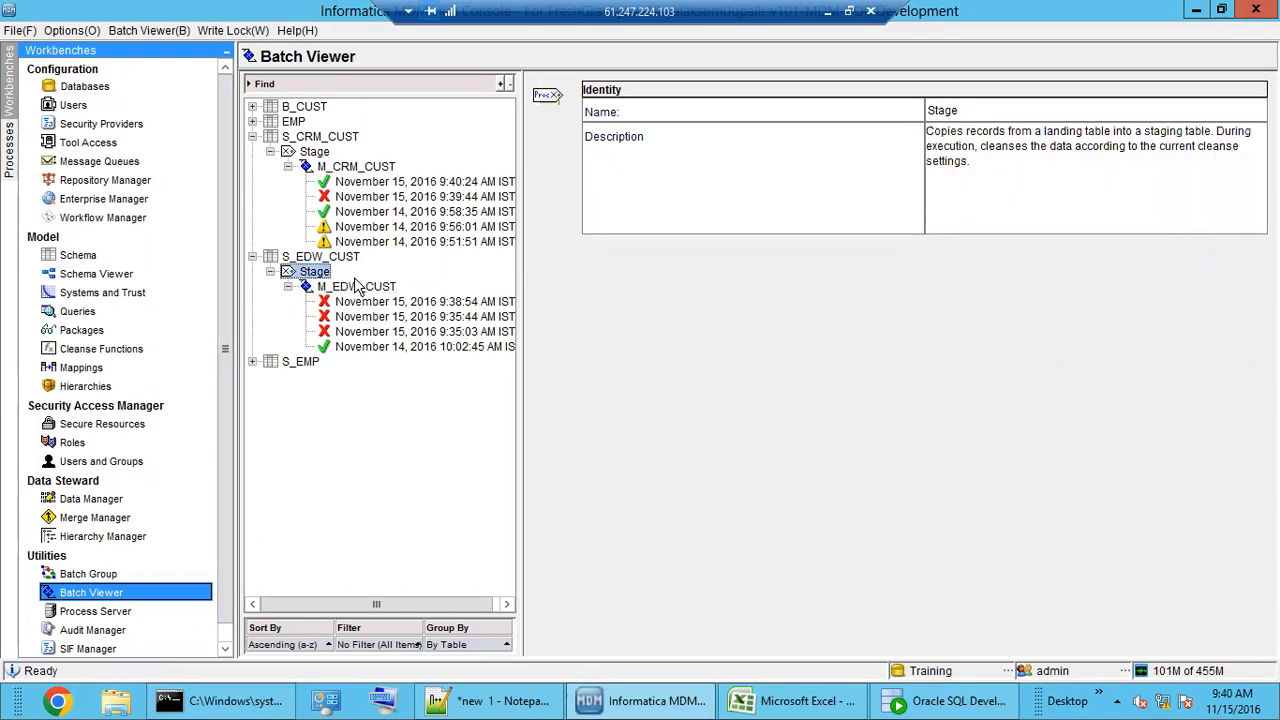
pyautogui.click(360, 287)
pyautogui.click(1117, 177)
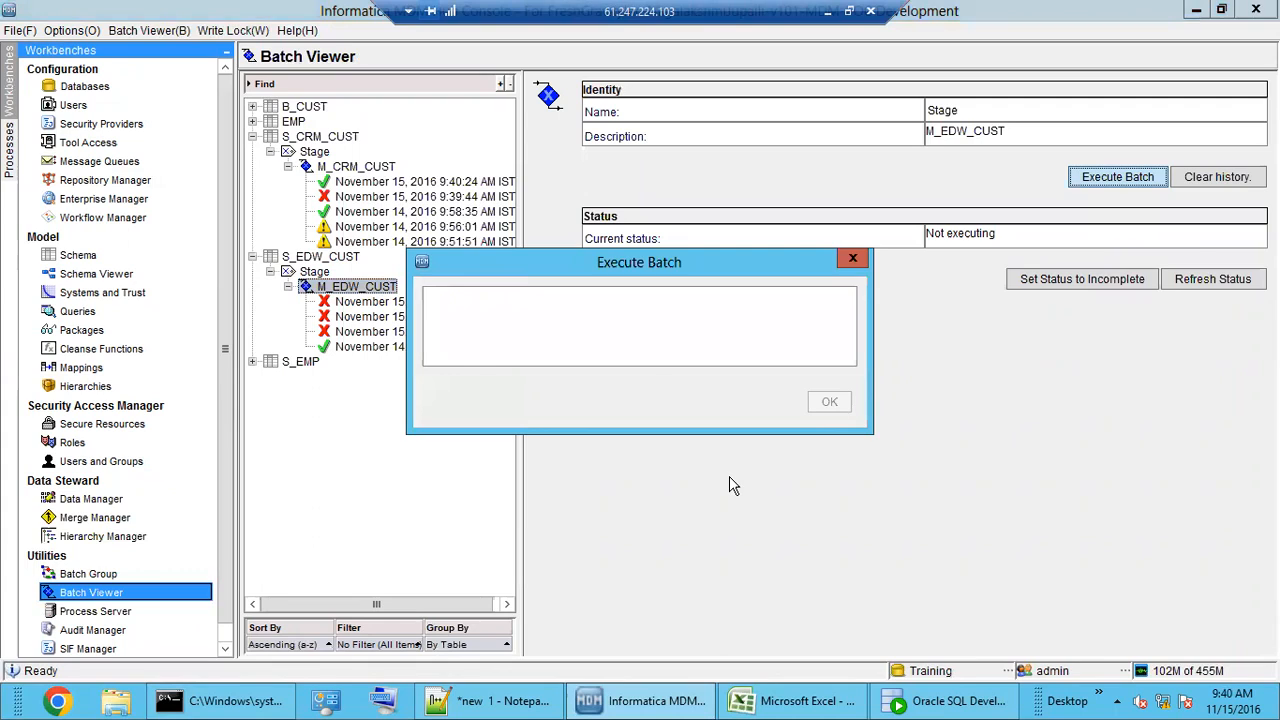
pyautogui.click(404, 306)
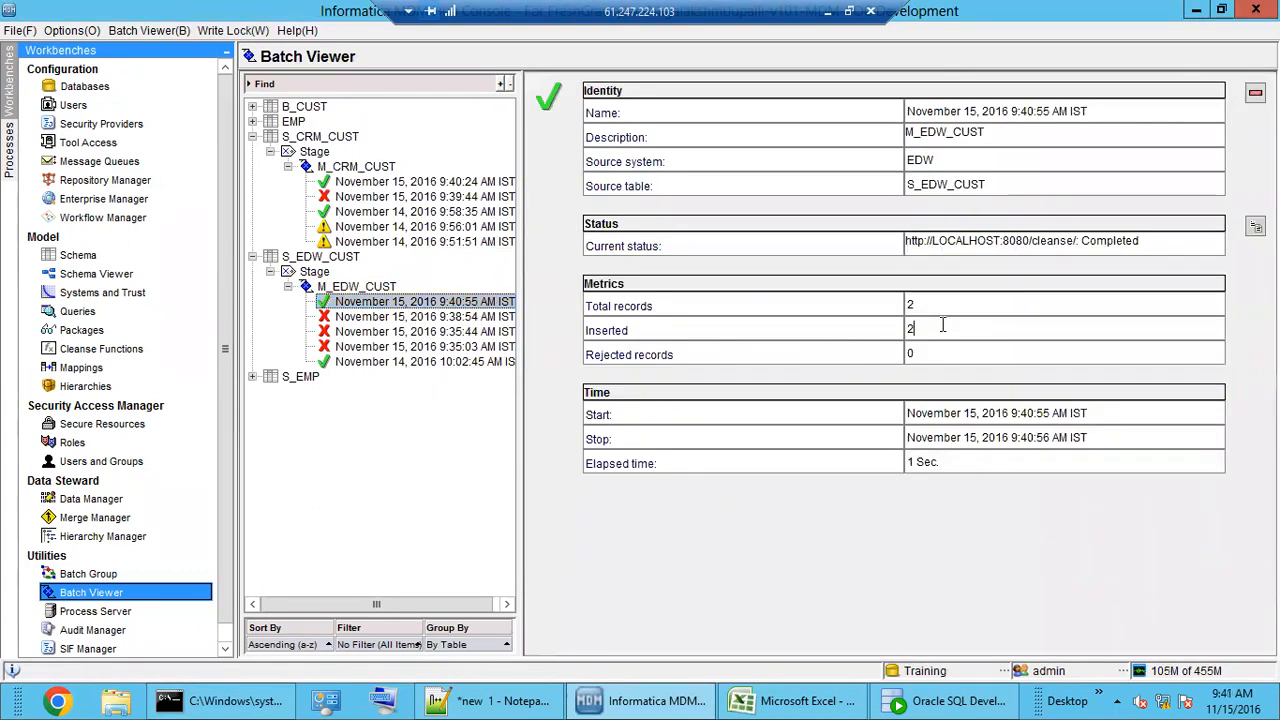
# Step: Switch to SQL Developer, refresh the C_S_EDW_CUST data, and inspect its PRL, RAW and REJ tables for records
pyautogui.click(920, 700)
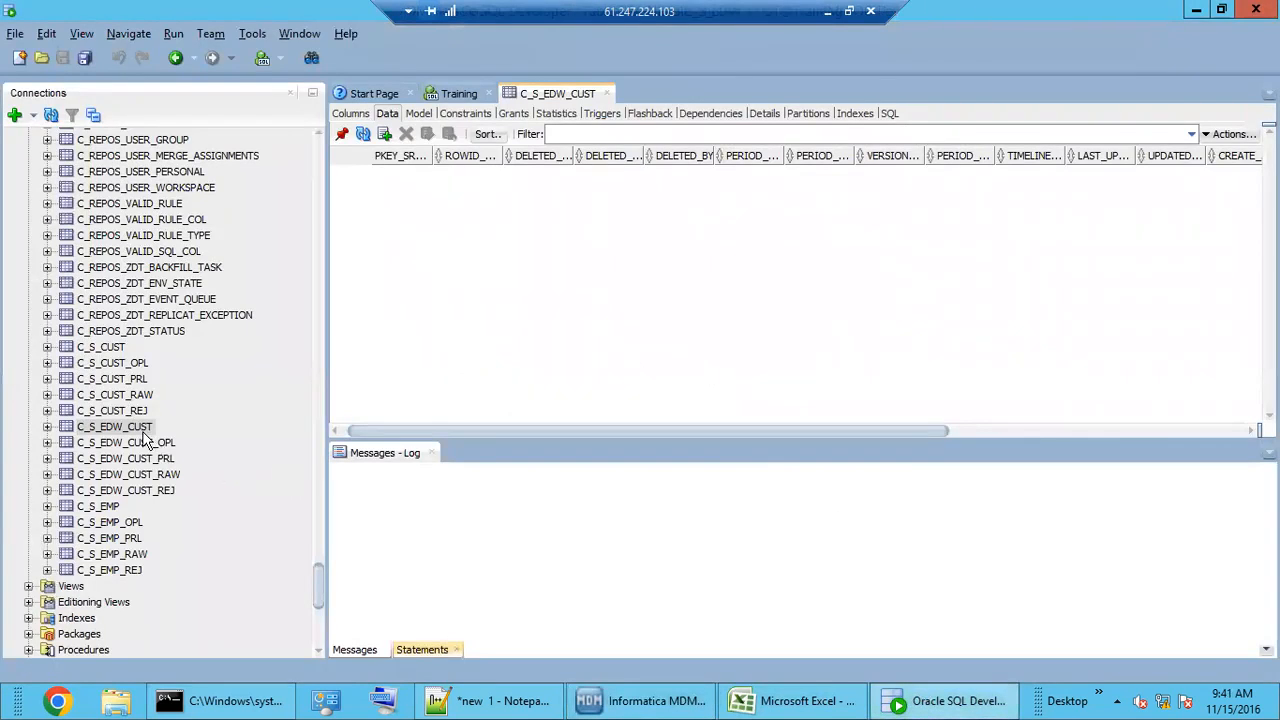
pyautogui.click(364, 140)
pyautogui.click(155, 463)
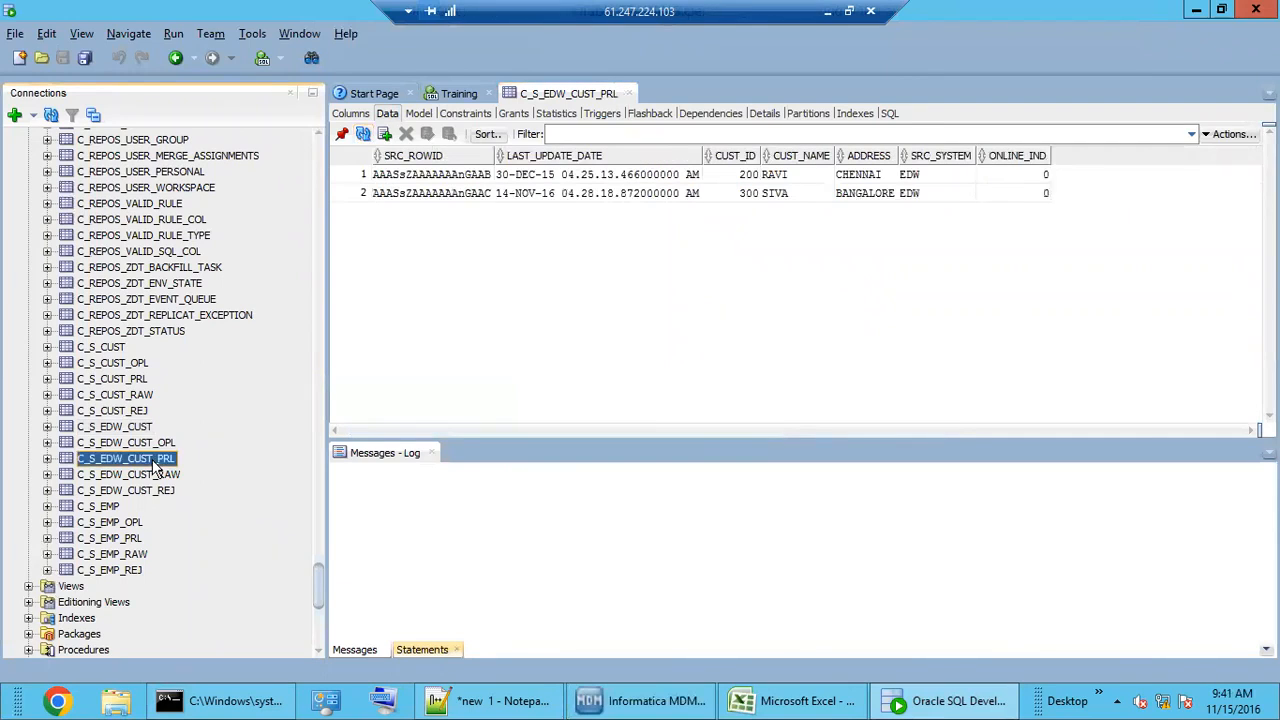
pyautogui.click(153, 478)
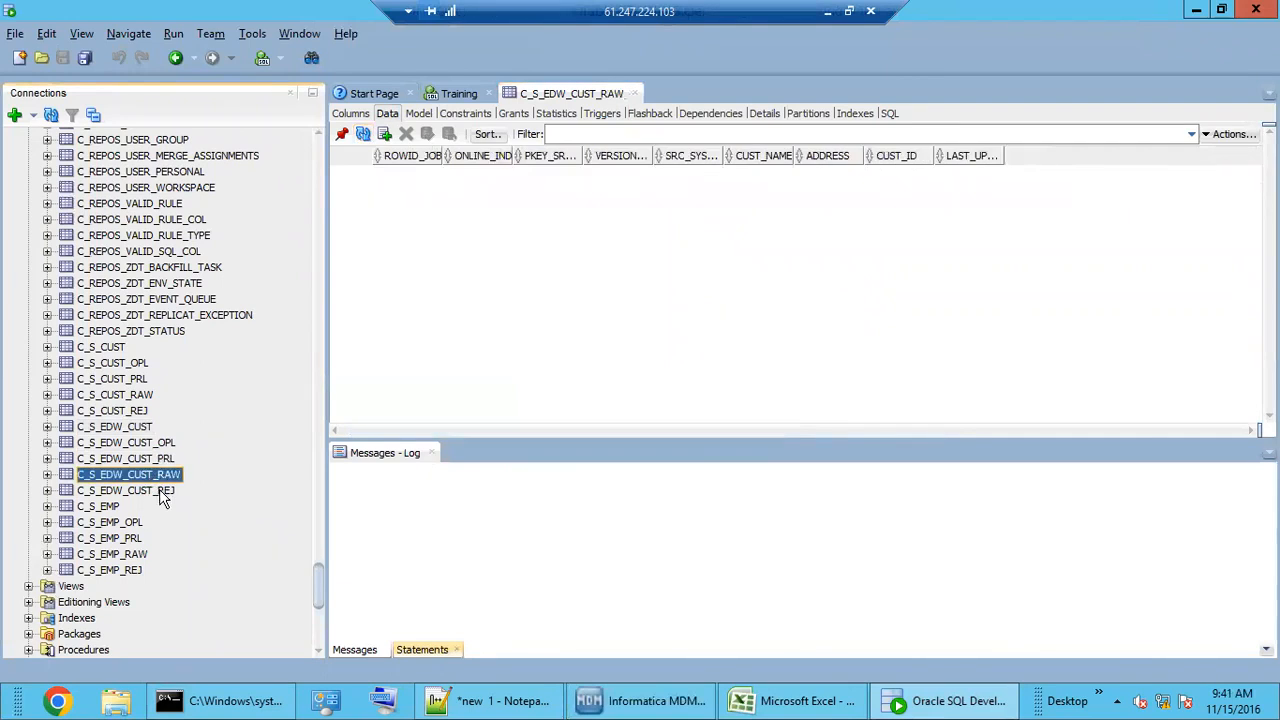
pyautogui.click(159, 489)
pyautogui.click(160, 443)
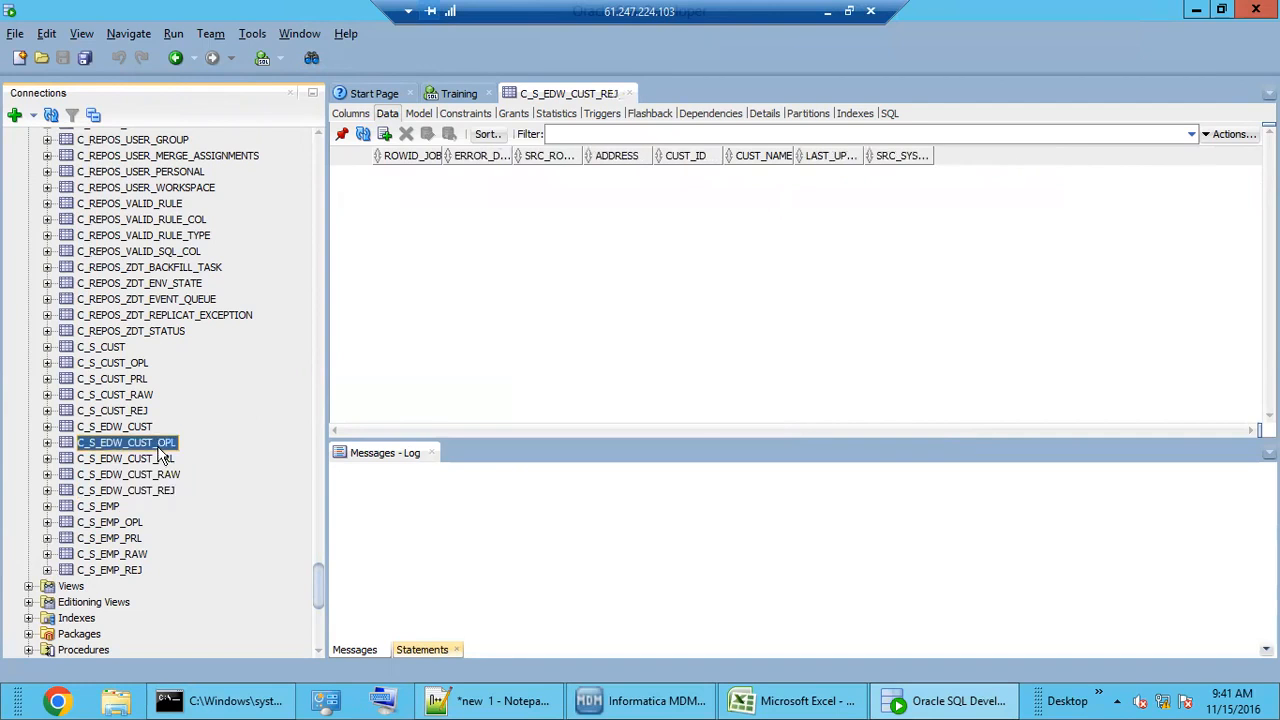
# Step: Return to Informatica MDM, enable delta detection for S_EDW_CUST by comparing all columns in mapping, and save the table
pyautogui.click(657, 701)
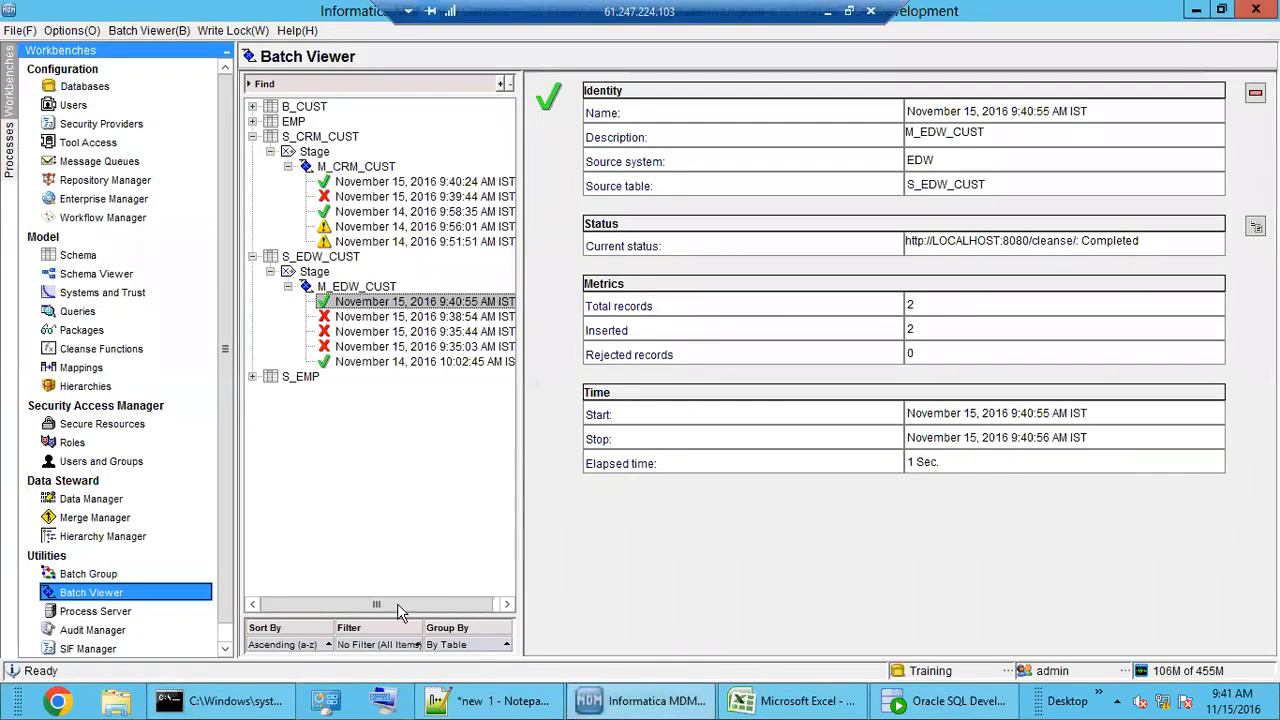
pyautogui.click(72, 258)
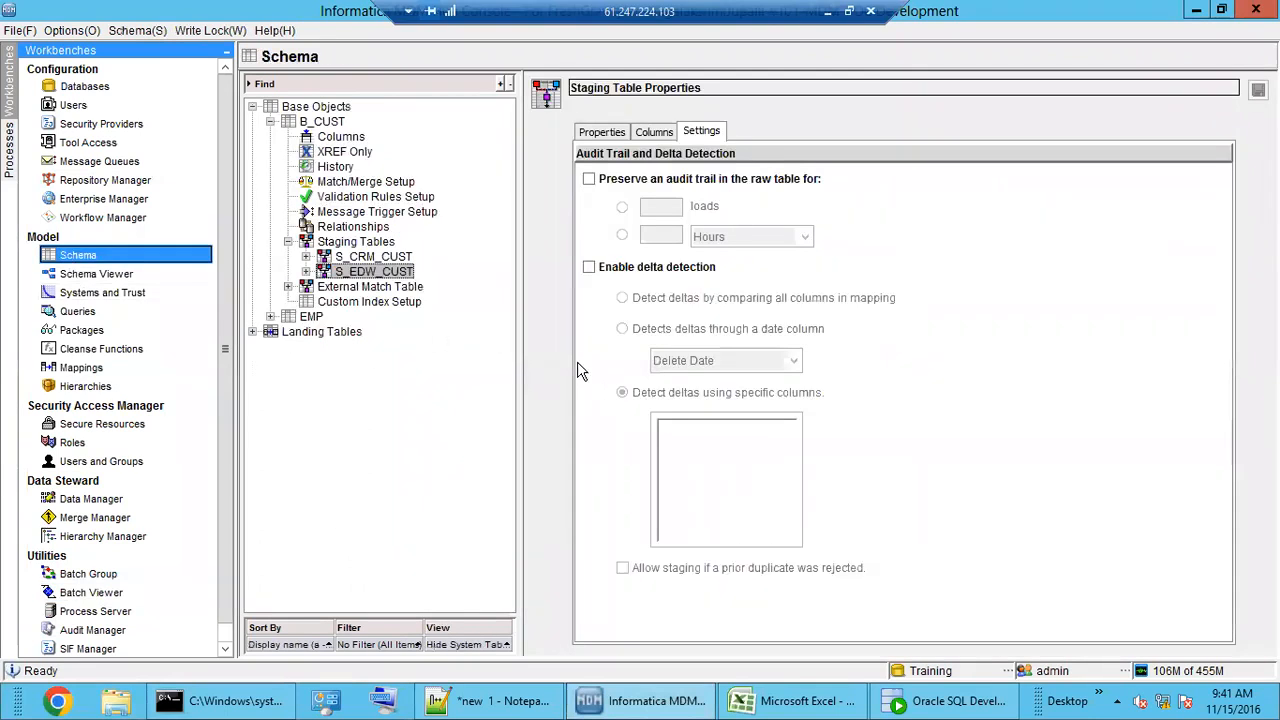
pyautogui.click(590, 268)
pyautogui.click(622, 298)
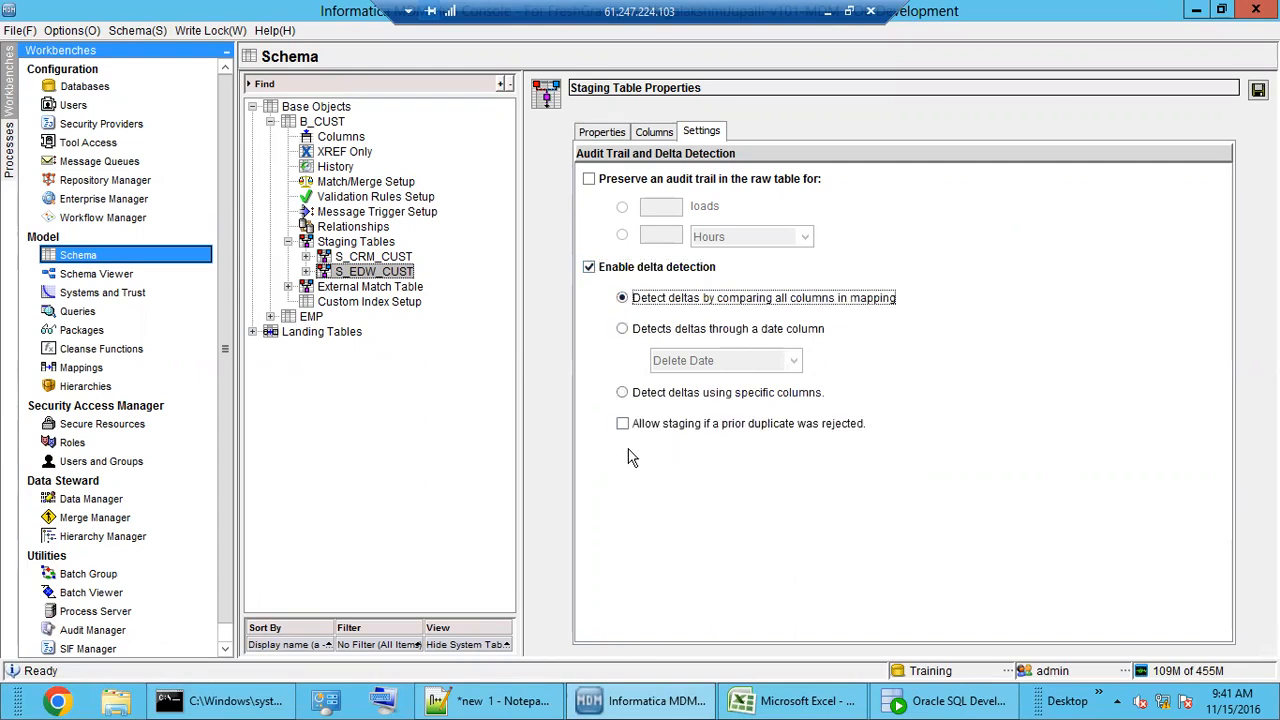
pyautogui.click(1256, 92)
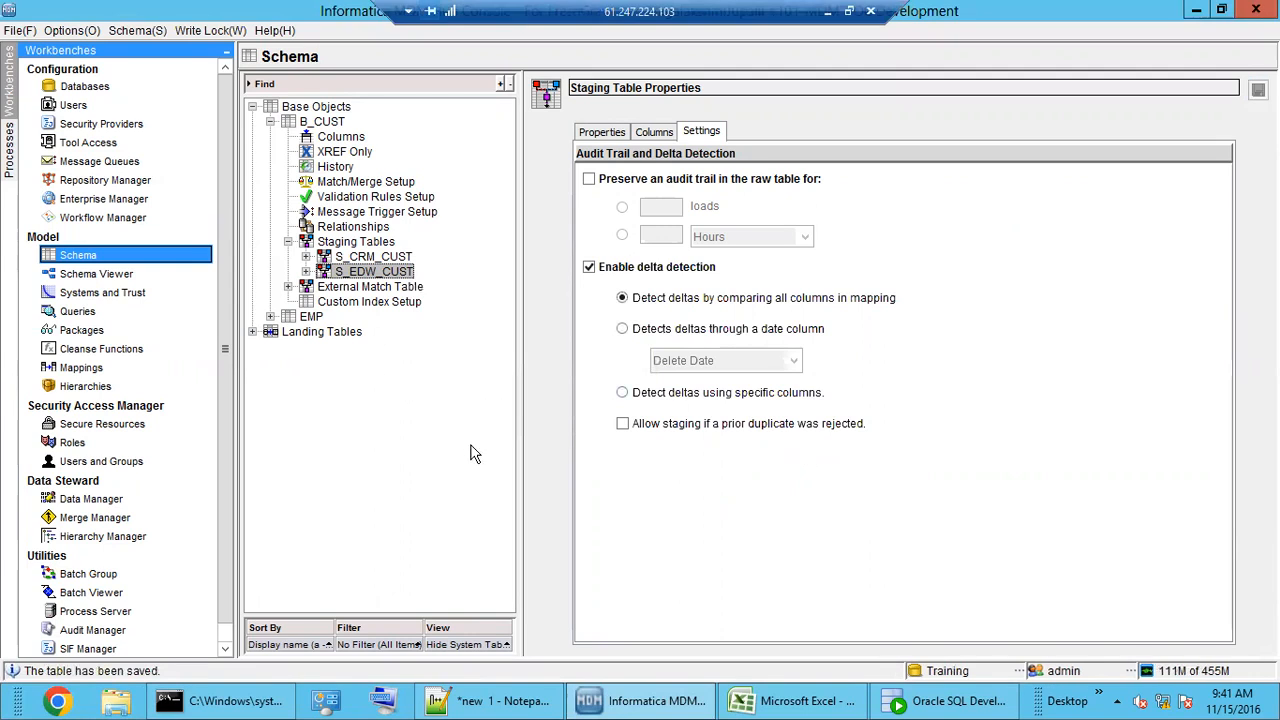
# Step: Execute the M_EDW_CUST stage batch under S_EDW_CUST and read through the newest run's full status message
pyautogui.click(104, 592)
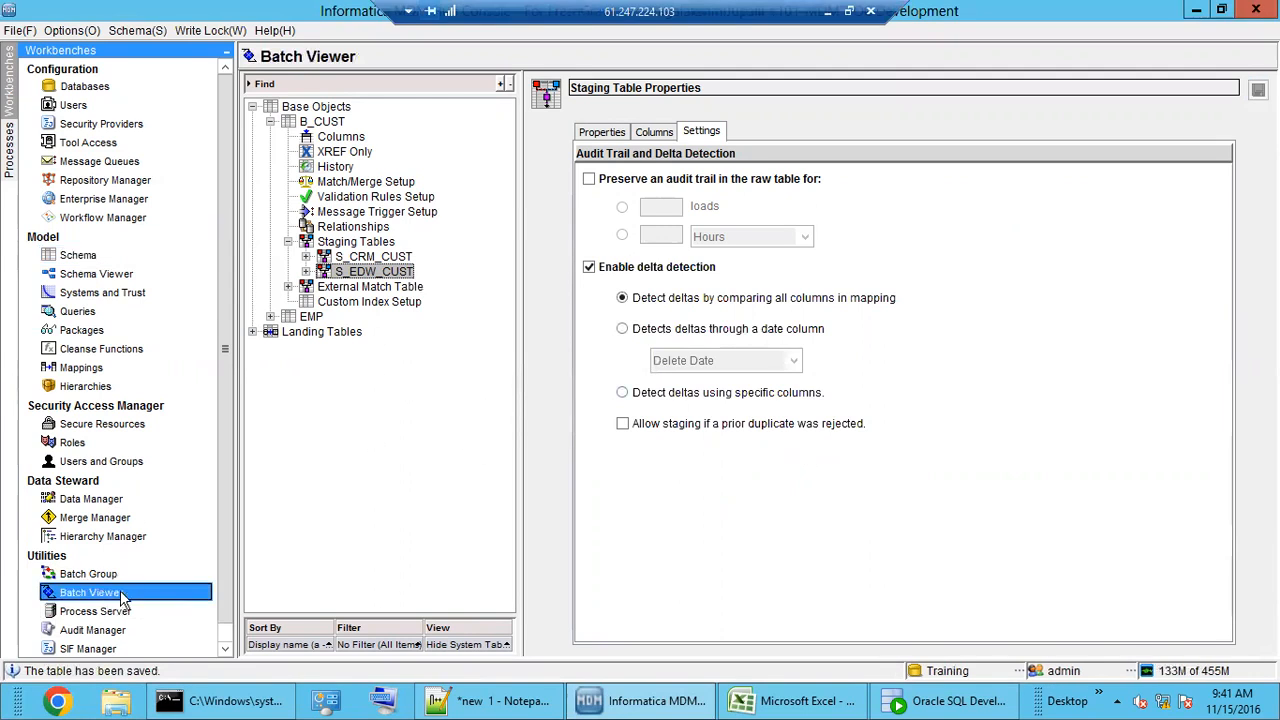
pyautogui.click(352, 288)
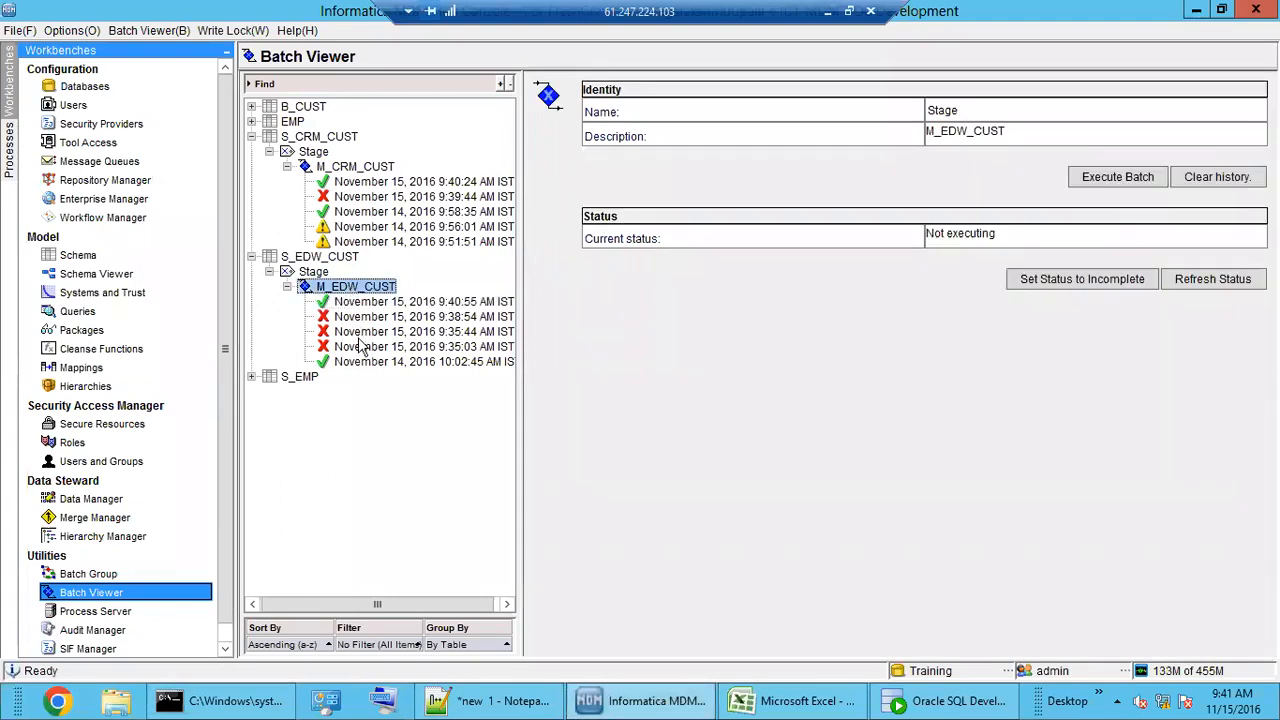
pyautogui.click(1090, 180)
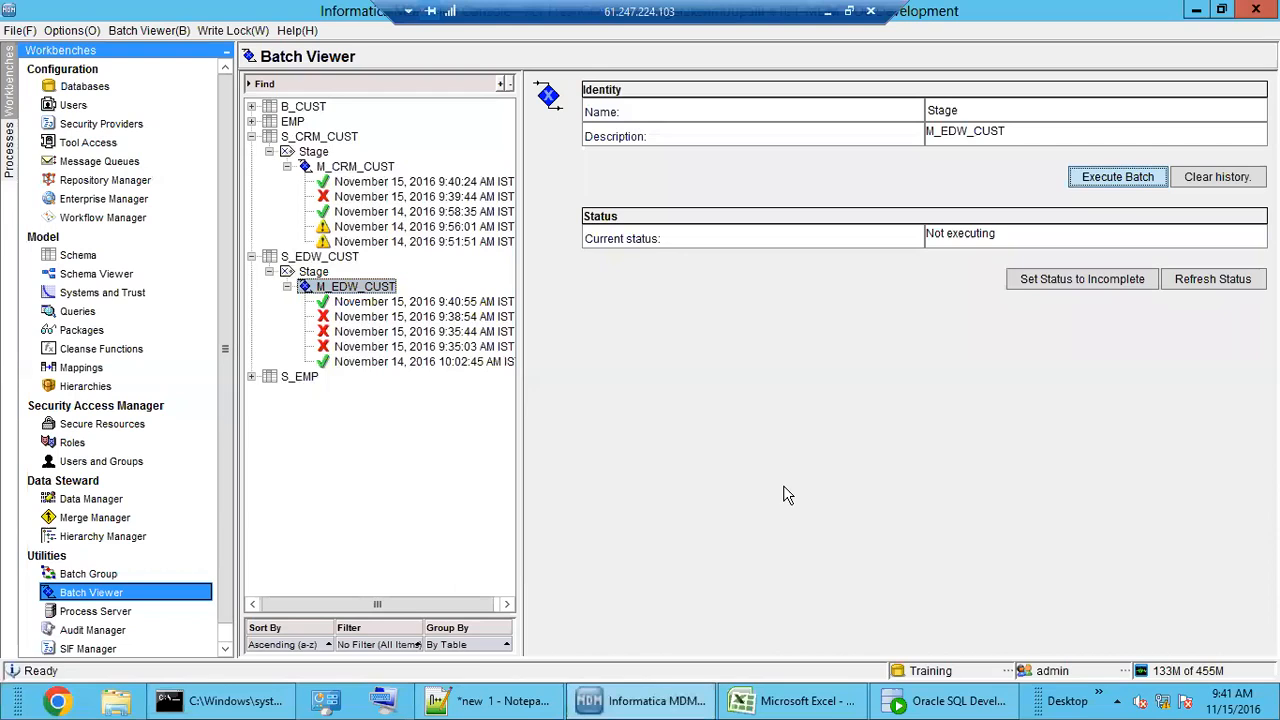
pyautogui.click(422, 302)
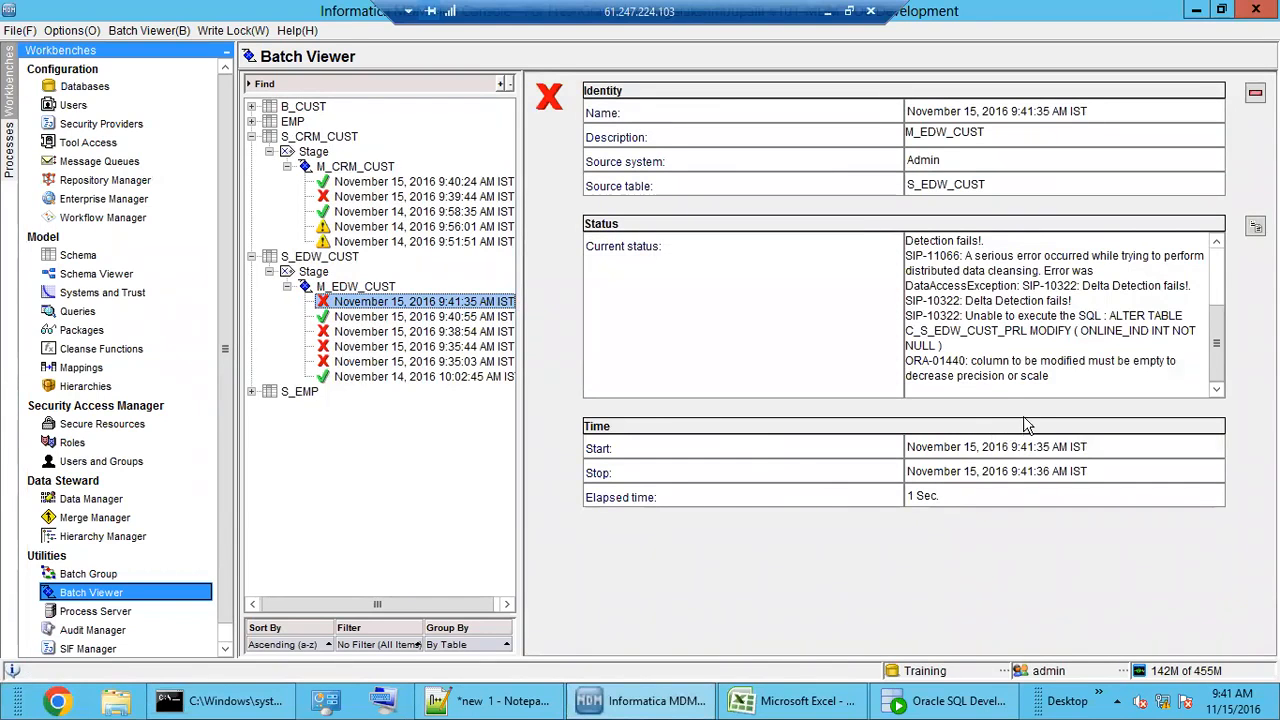
pyautogui.moveTo(1216, 368); pyautogui.dragTo(1218, 305)
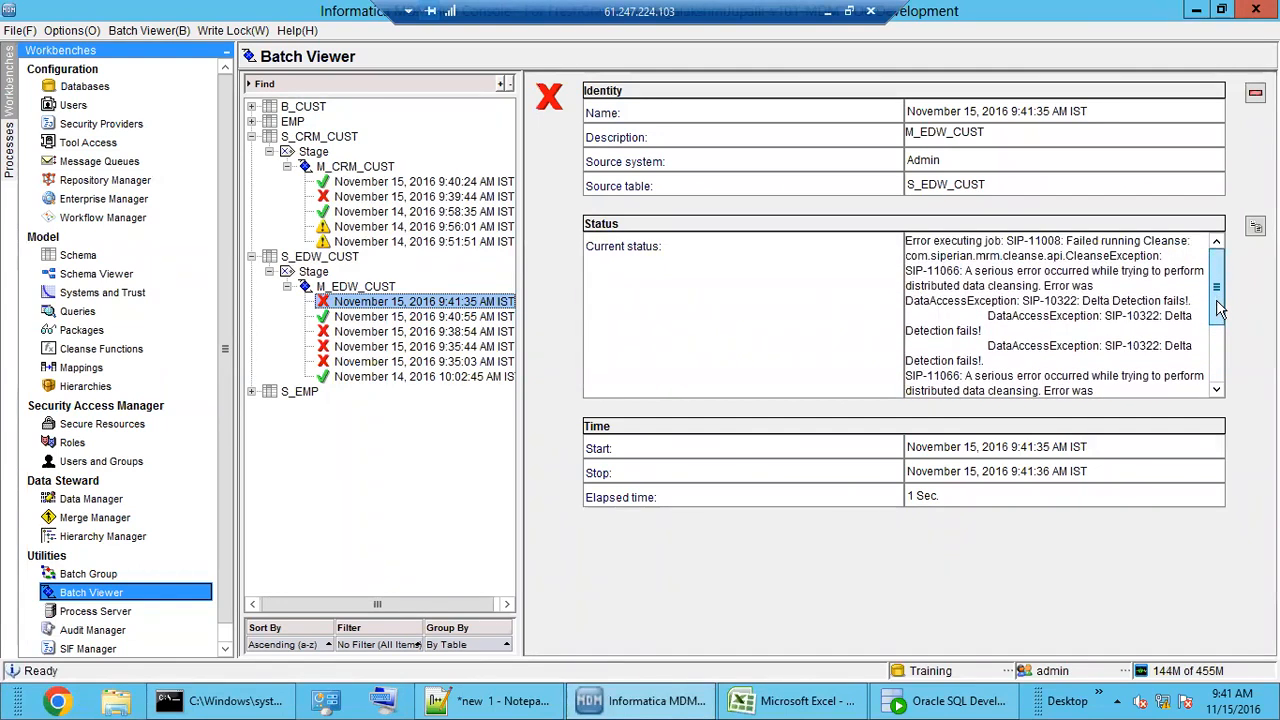
pyautogui.moveTo(1217, 305)
pyautogui.mouseDown()
pyautogui.moveTo(1219, 364)
pyautogui.moveTo(1220, 292)
pyautogui.mouseUp()
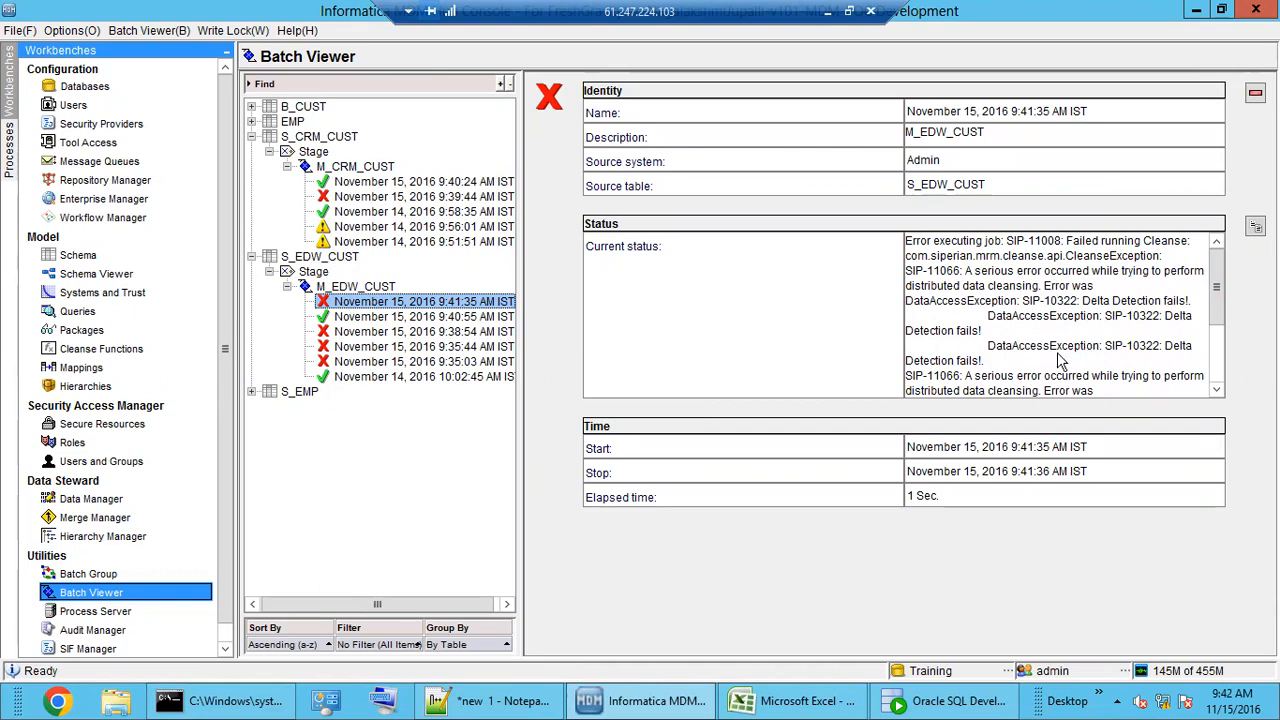
pyautogui.scroll(-1, 1065, 363)
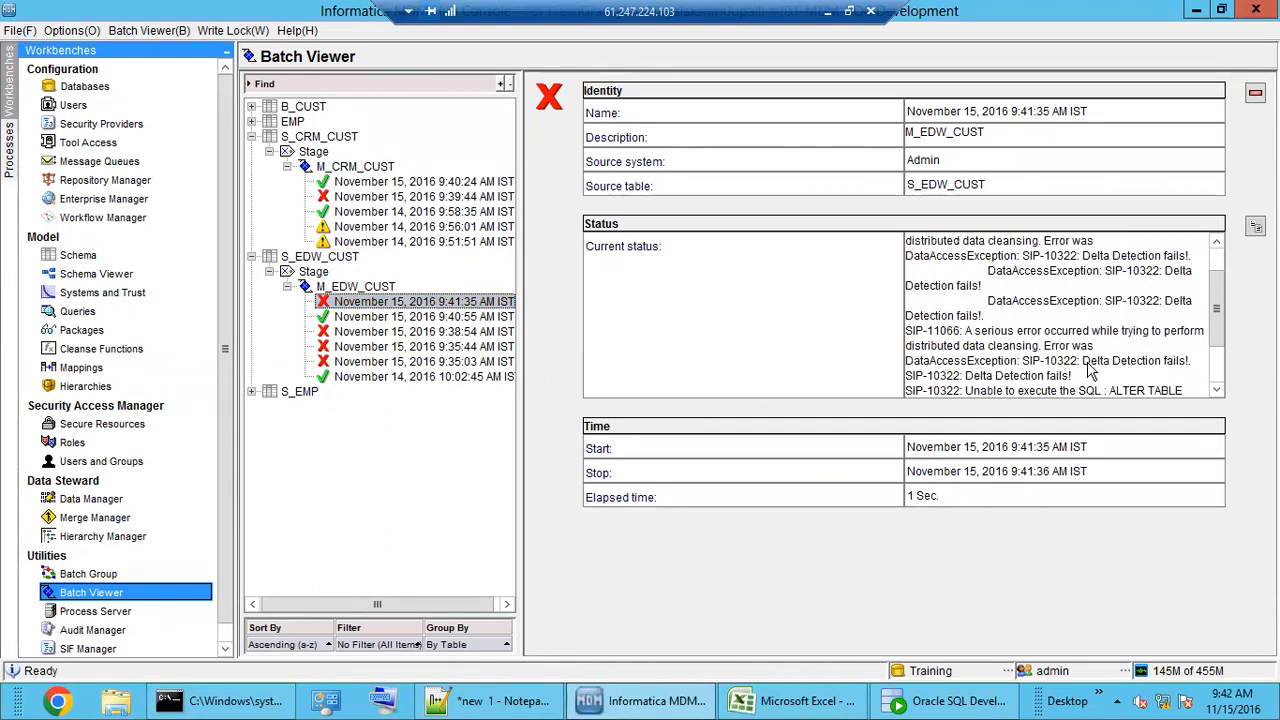
pyautogui.scroll(-2, 1070, 360)
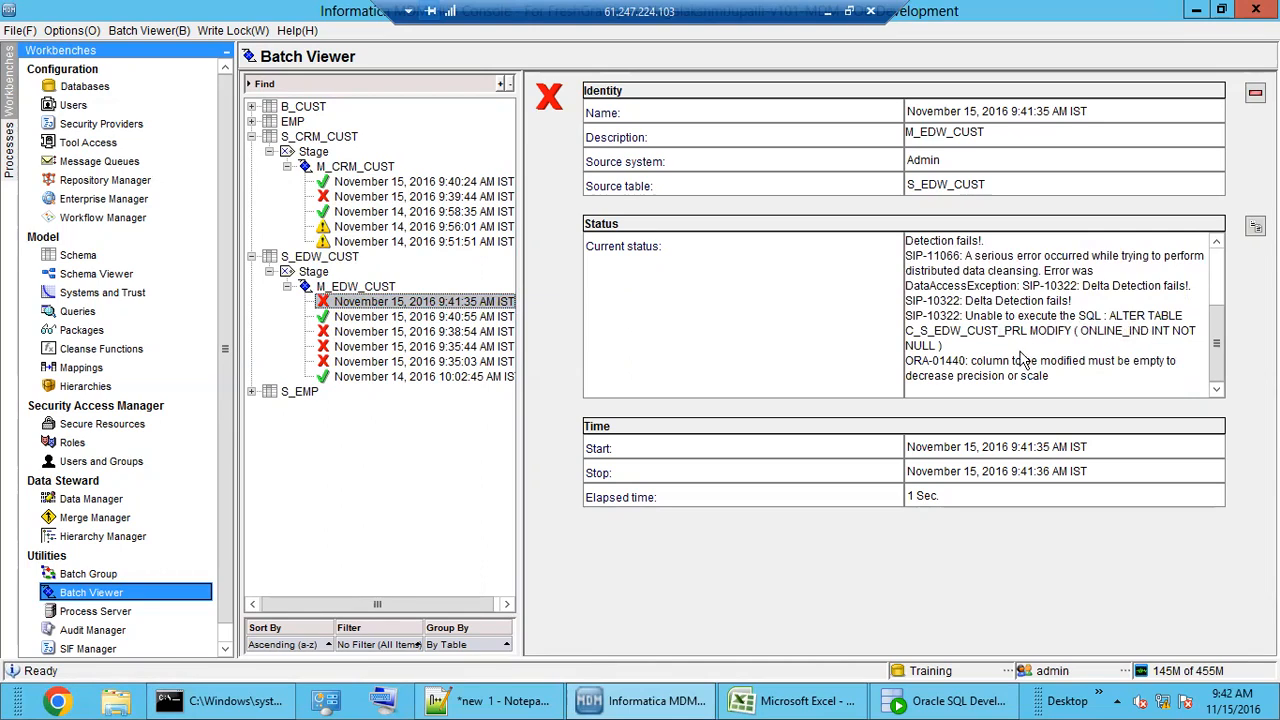
# Step: Copy the ALTER TABLE C_S_EDW_CUST_PRL statement from the run status into SQL Developer's Training worksheet and end it with a semicolon
pyautogui.moveTo(1109, 316); pyautogui.dragTo(1135, 352)
pyautogui.hotkey('ctrl', 'c')
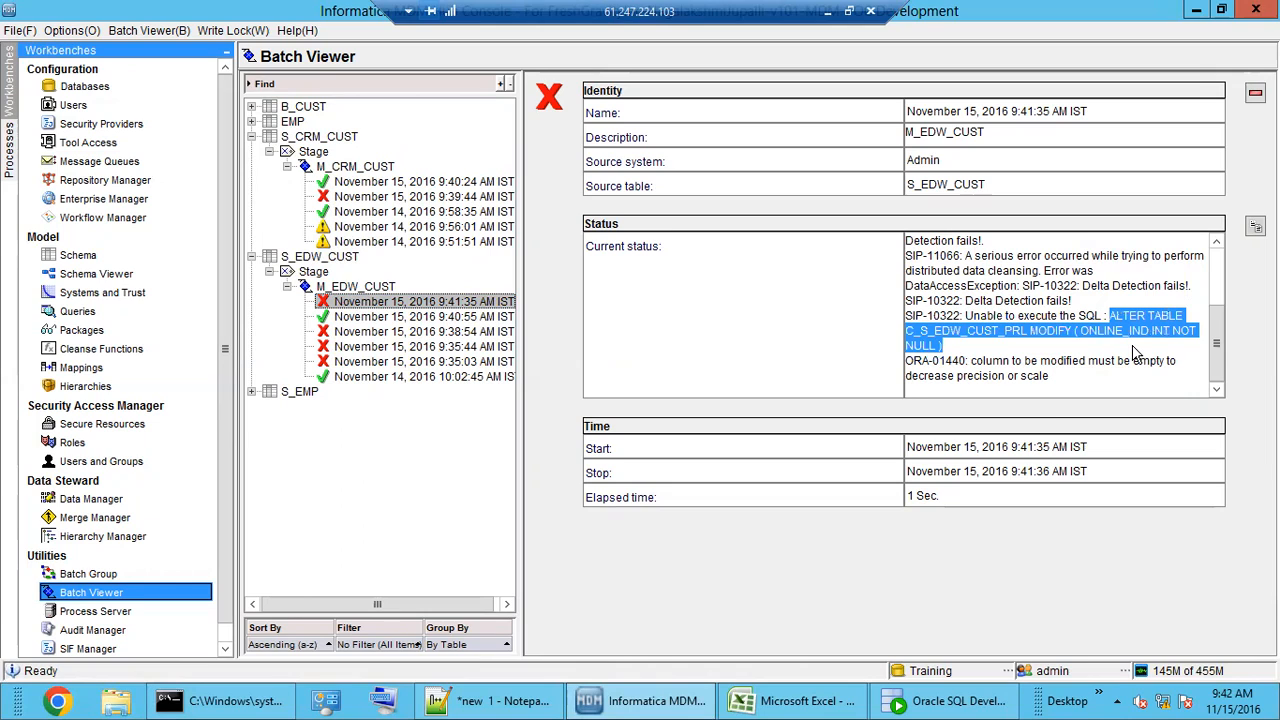
pyautogui.click(950, 700)
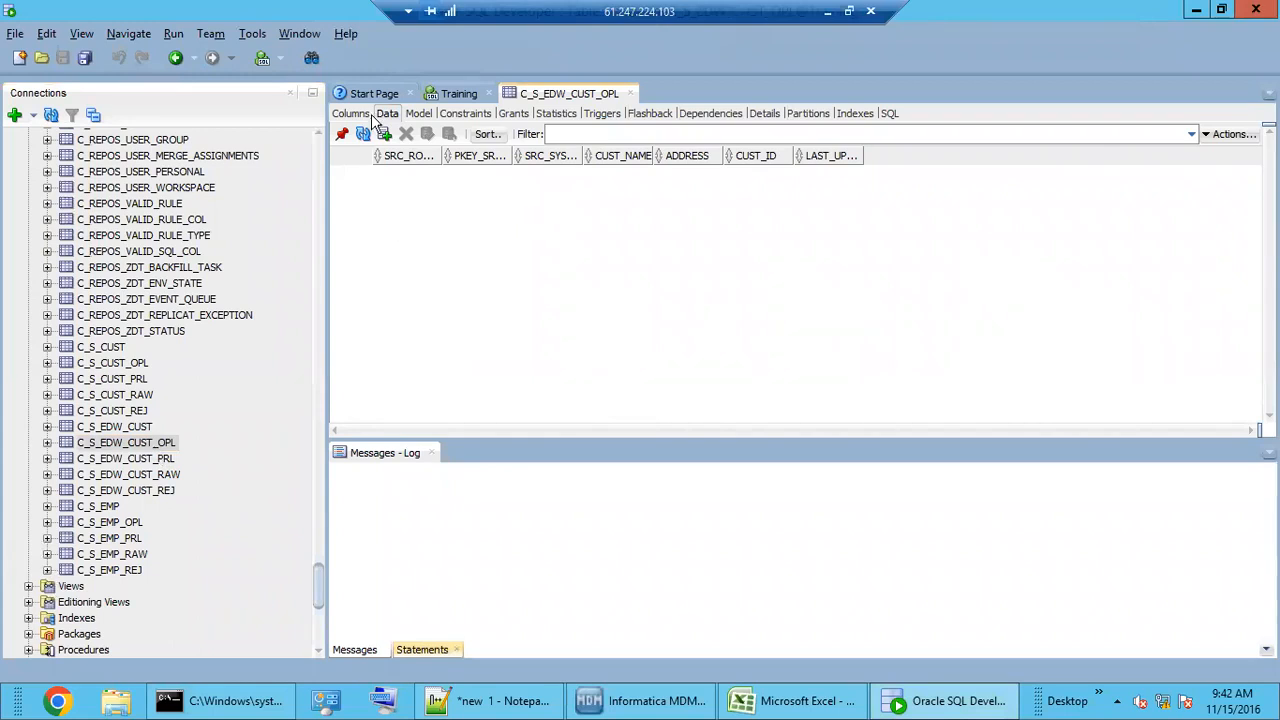
pyautogui.click(455, 94)
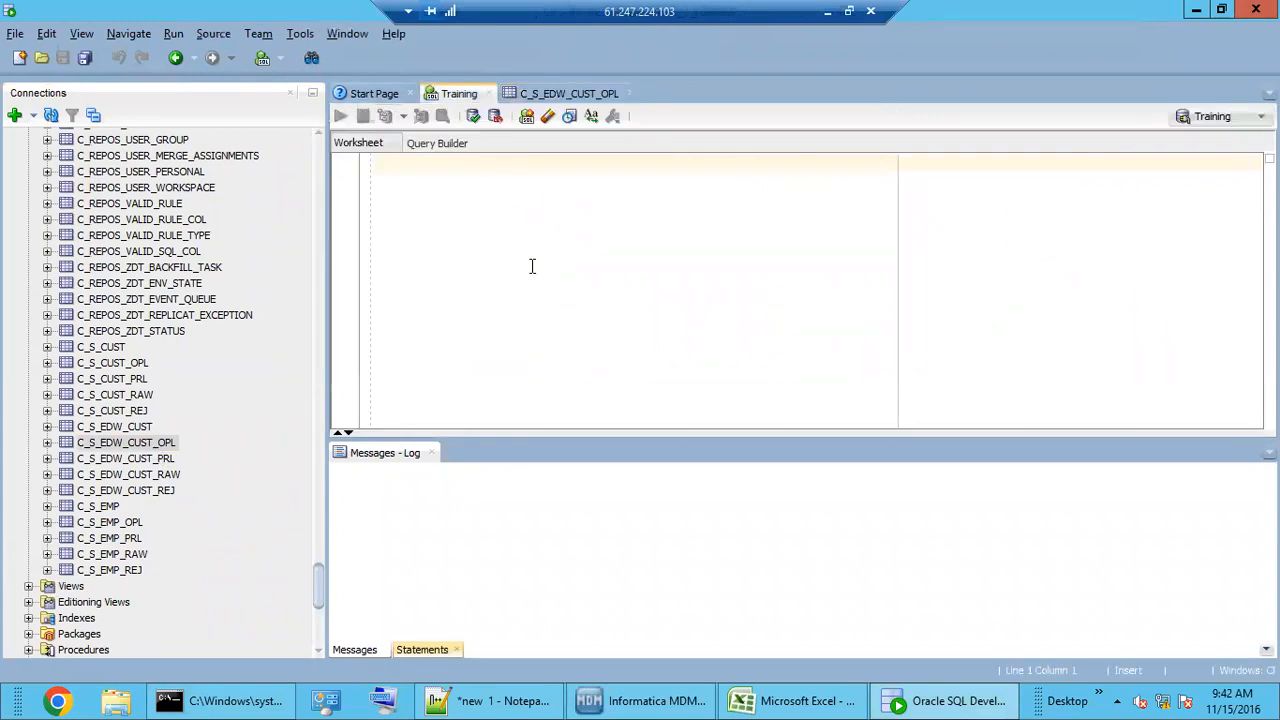
pyautogui.hotkey('ctrl', 'v')
pyautogui.doubleClick(495, 162)
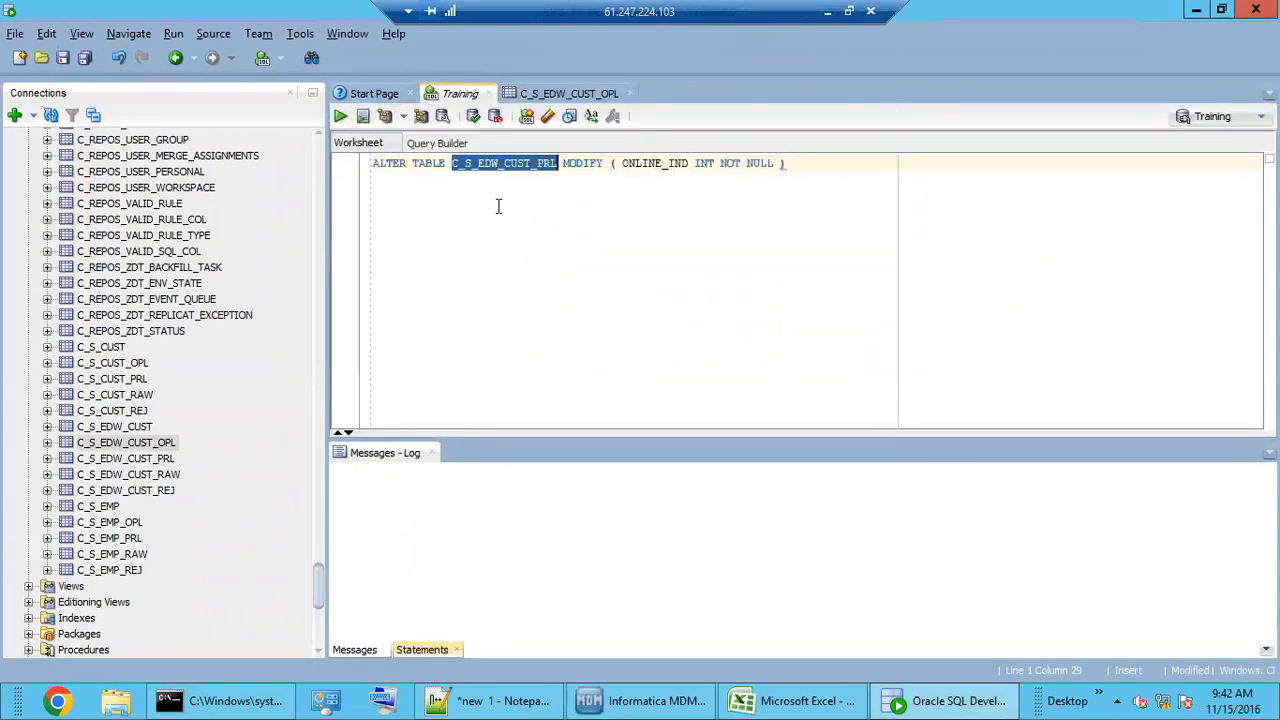
pyautogui.doubleClick(652, 163)
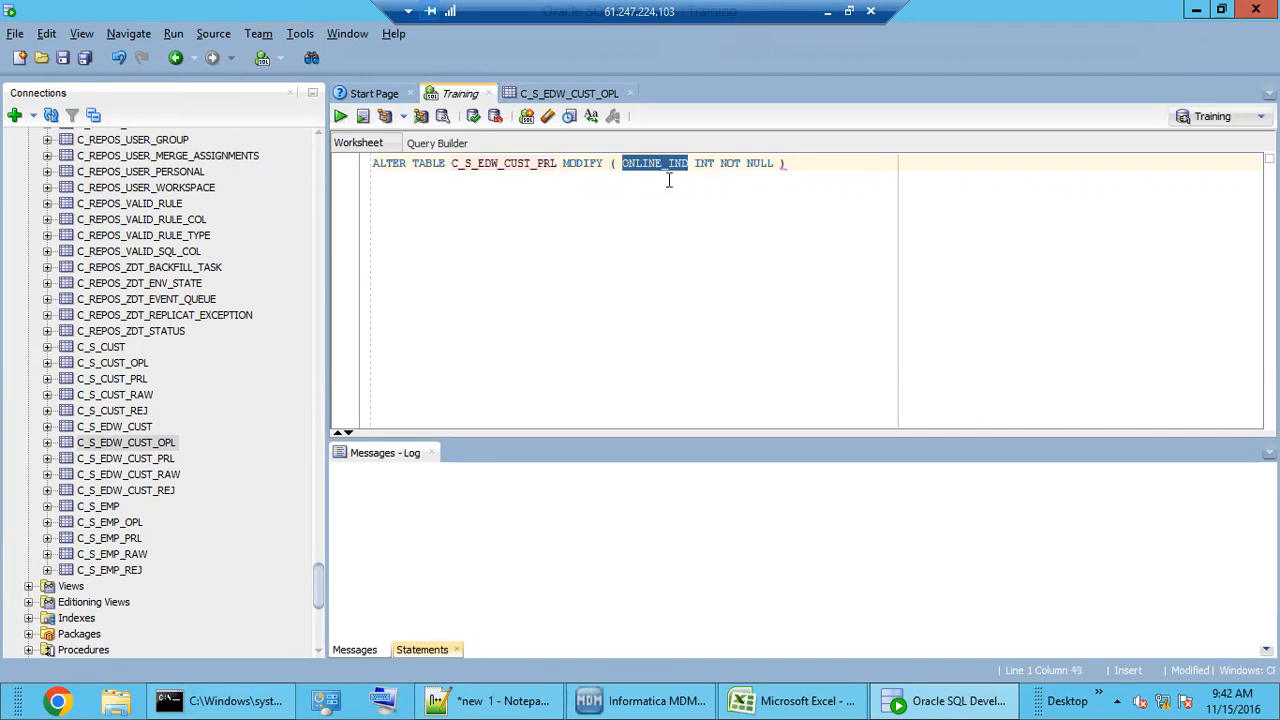
pyautogui.click(785, 164)
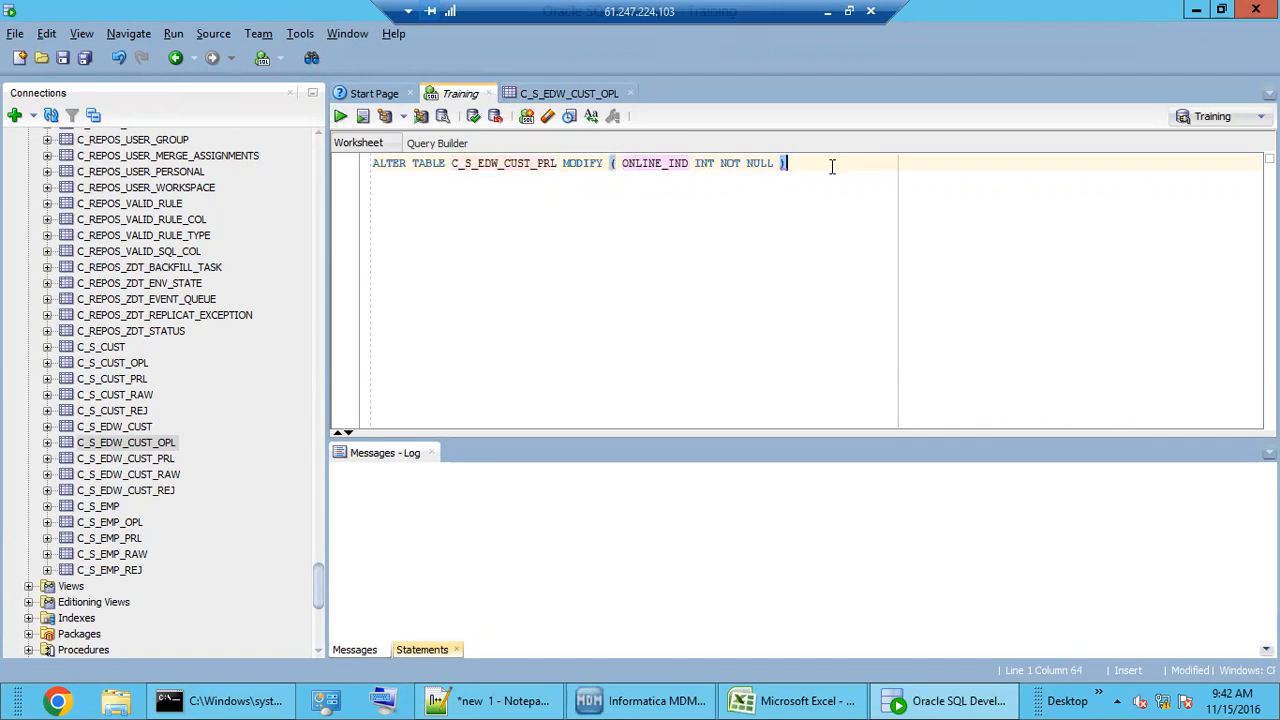
pyautogui.write(';')
# Step: Try to run the ALTER TABLE statement that modifies ONLINE_IND to INT NOT NULL in C_S_EDW_CUST_PRL
pyautogui.doubleClick(513, 163)
pyautogui.moveTo(814, 163); pyautogui.dragTo(322, 172)
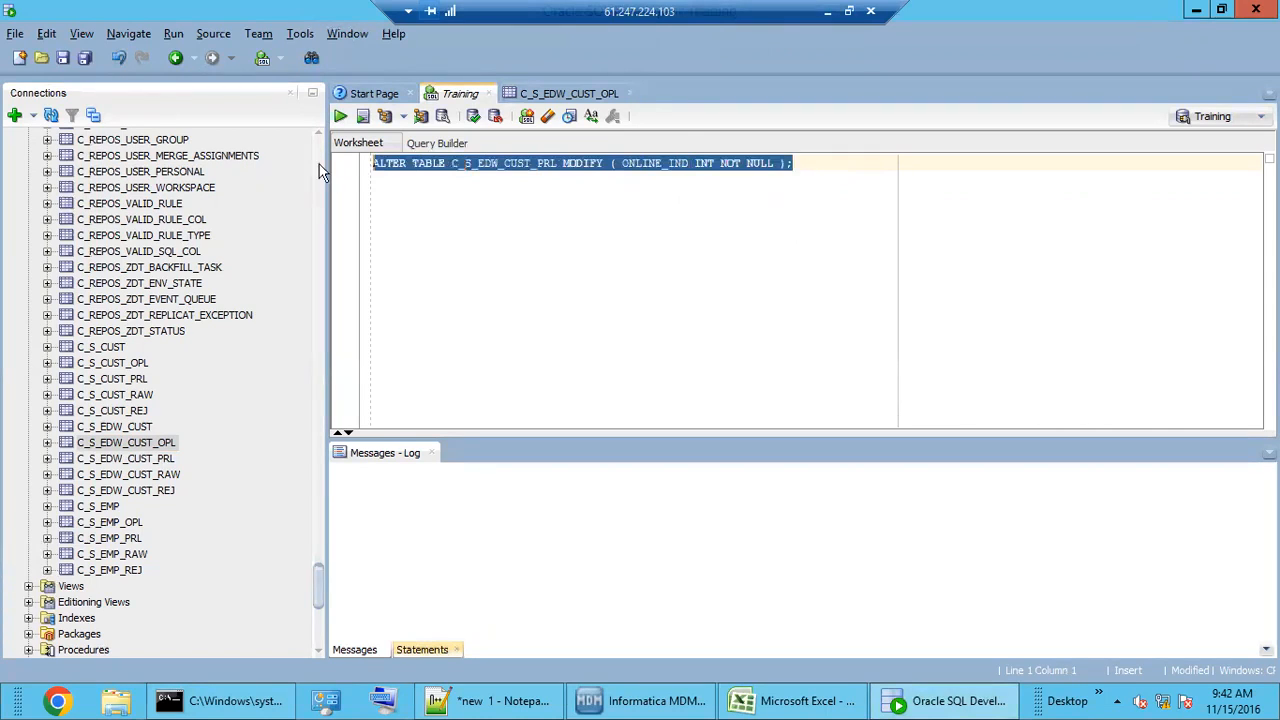
pyautogui.click(340, 116)
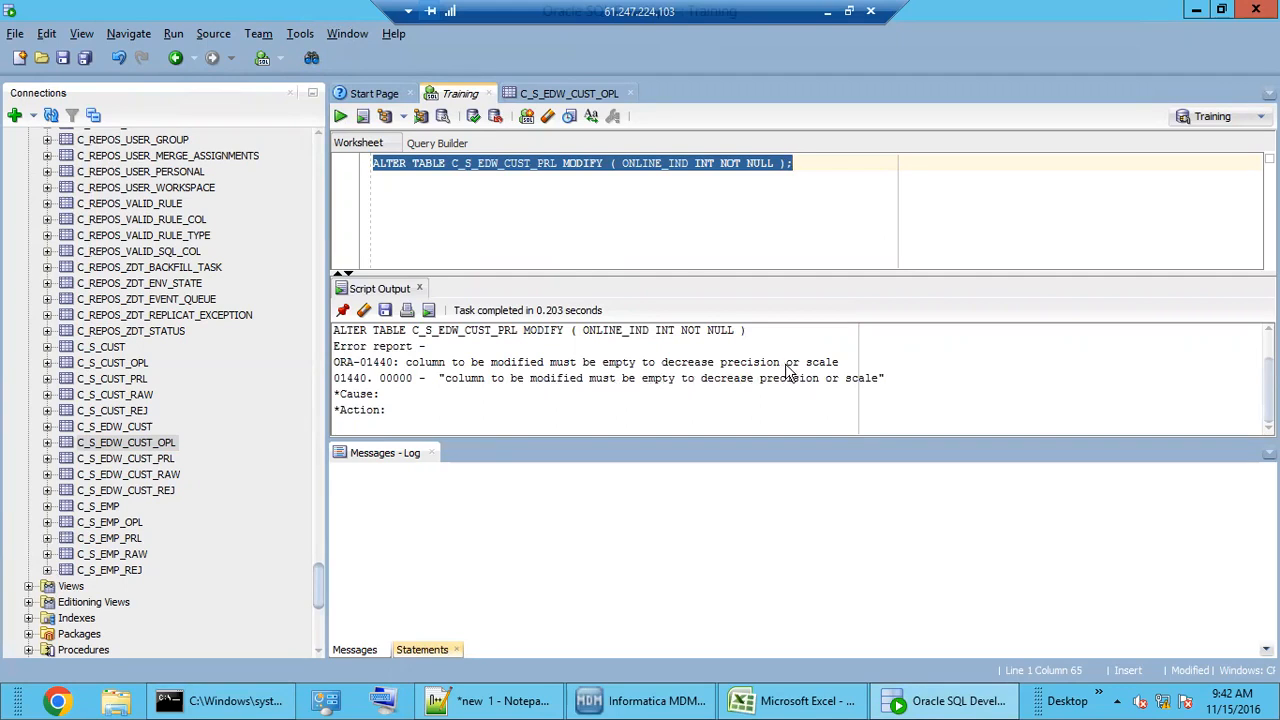
pyautogui.click(665, 247)
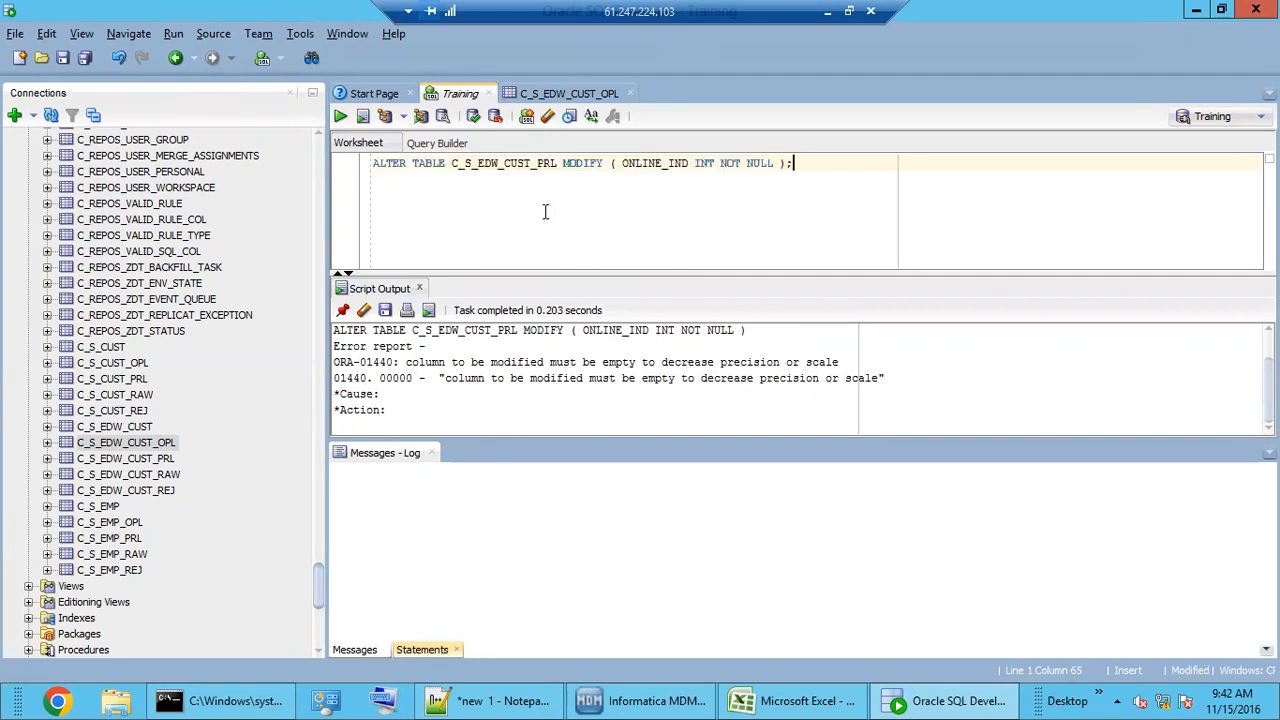
# Step: Add the statement TRUNCATE TABLE C_S_EDW_CUST_PRL below the ALTER TABLE statement and run only that new statement
pyautogui.doubleClick(494, 165)
pyautogui.write('C')
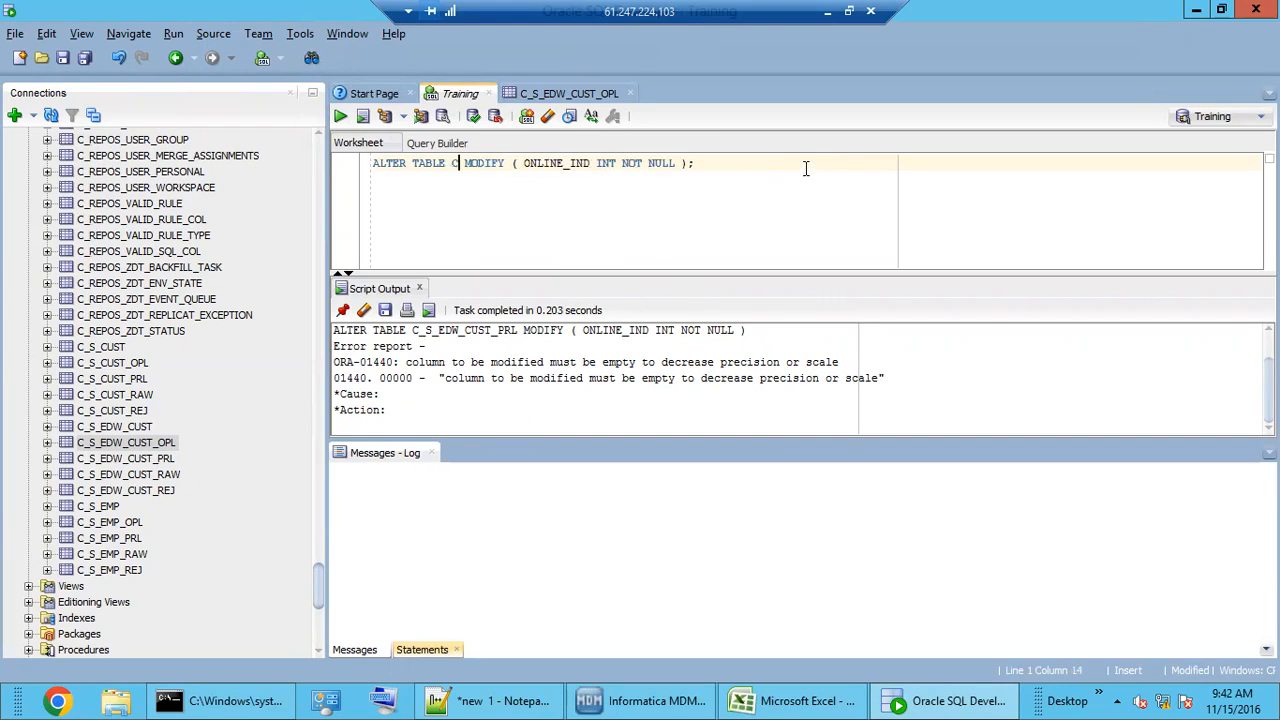
pyautogui.hotkey('ctrl', 'z')
pyautogui.hotkey('ctrl', 'c')
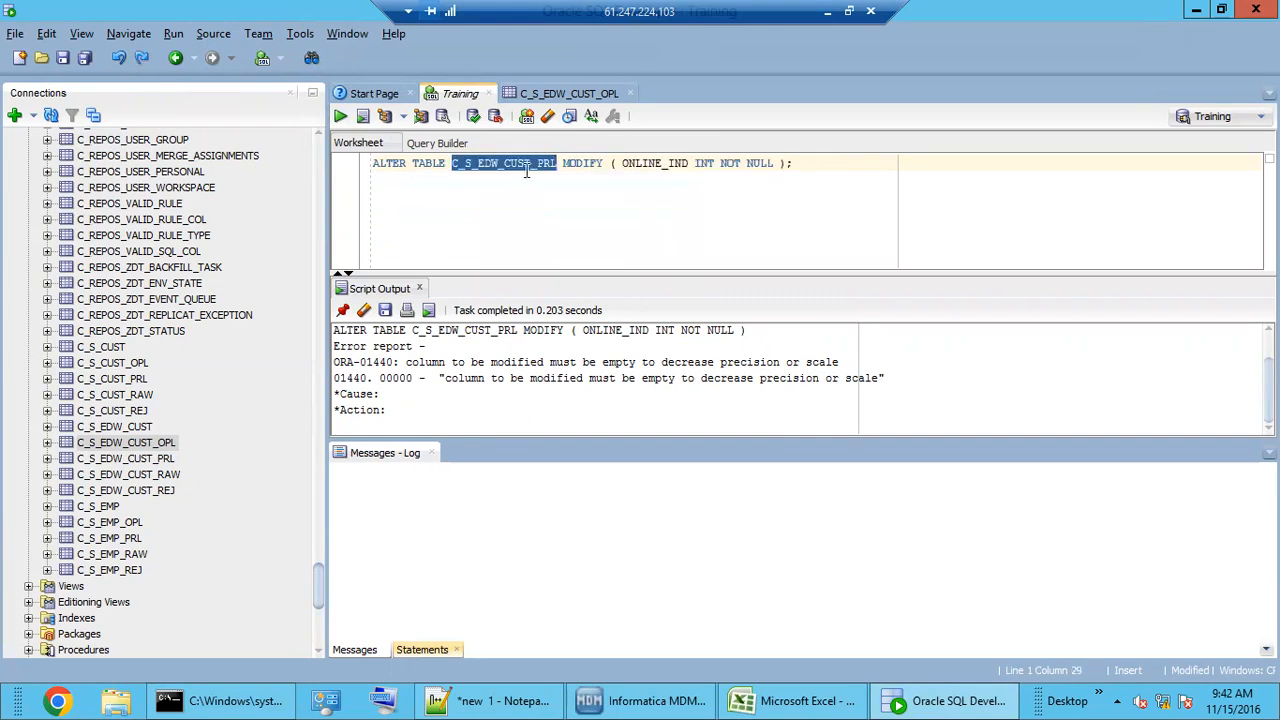
pyautogui.click(811, 162)
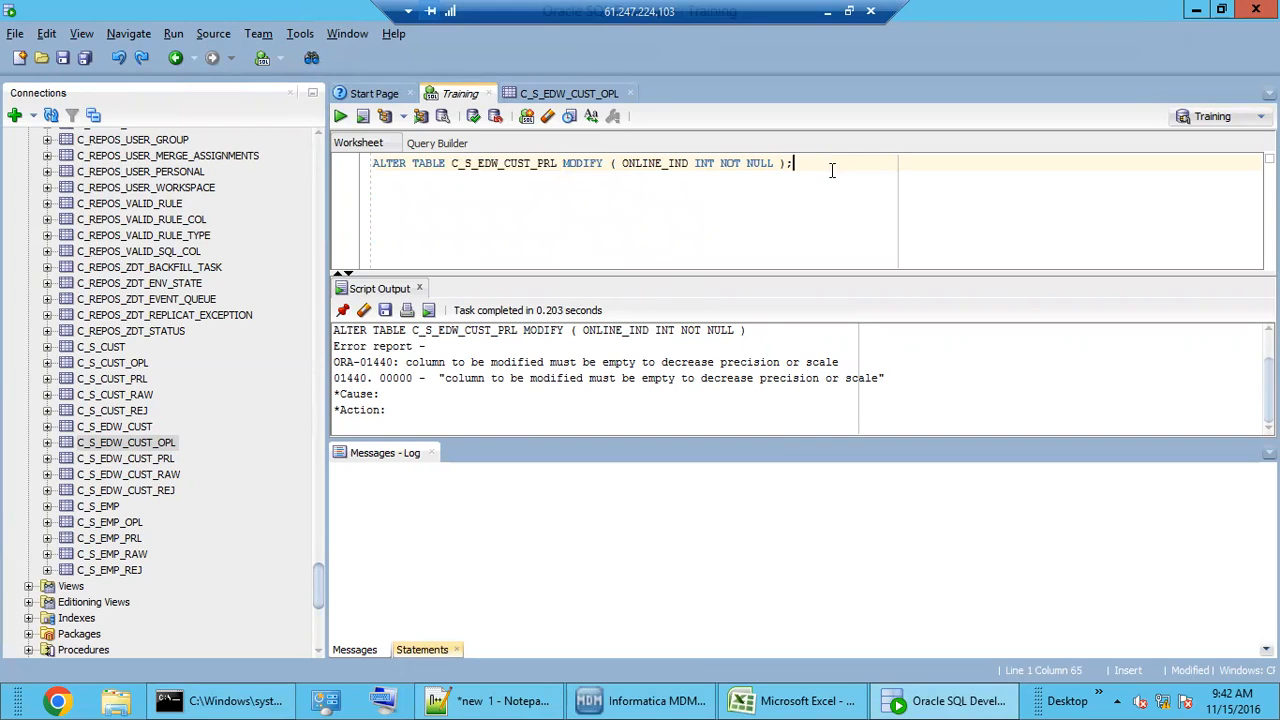
pyautogui.press('Return')
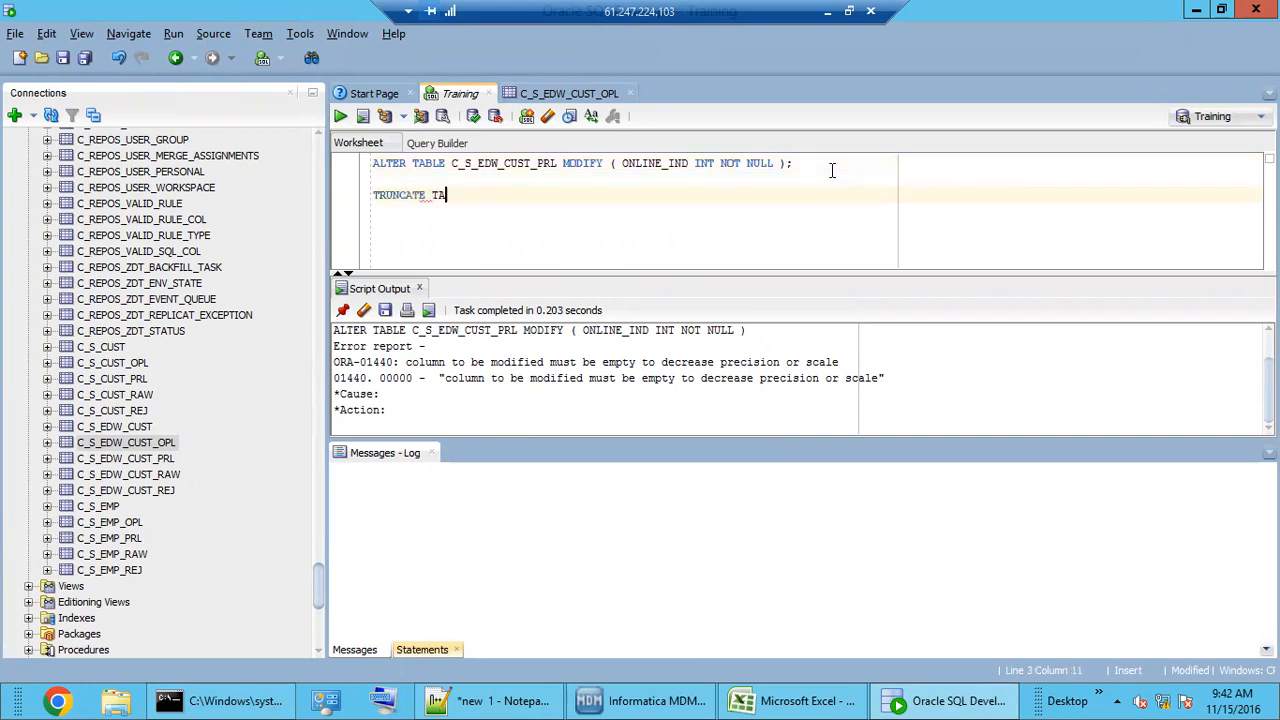
pyautogui.hotkey('ctrl', 'v')
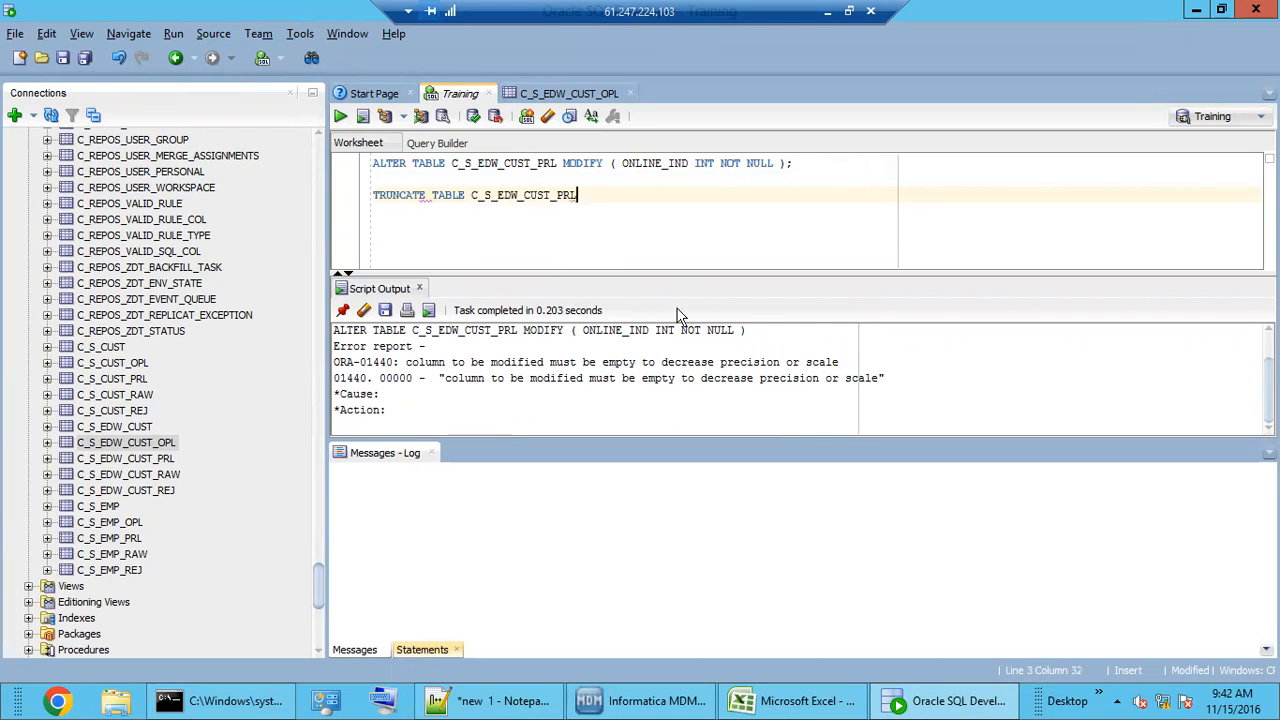
pyautogui.moveTo(622, 194); pyautogui.dragTo(372, 198)
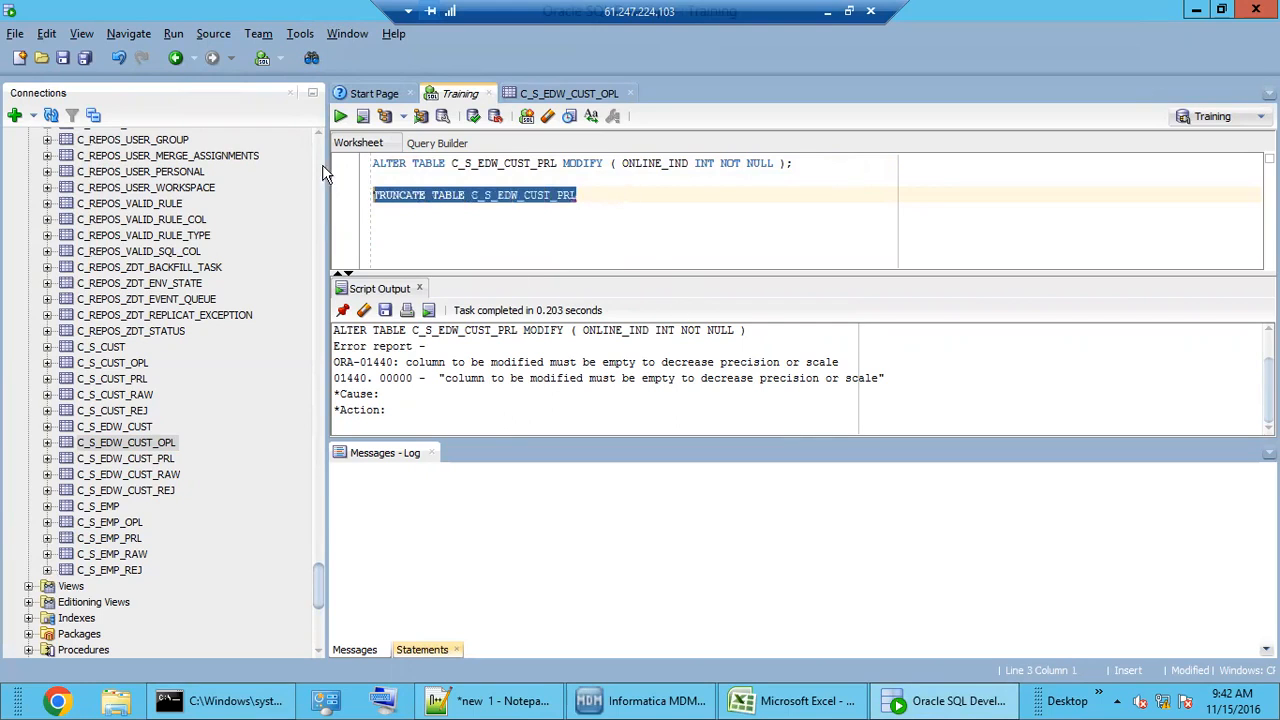
pyautogui.click(340, 114)
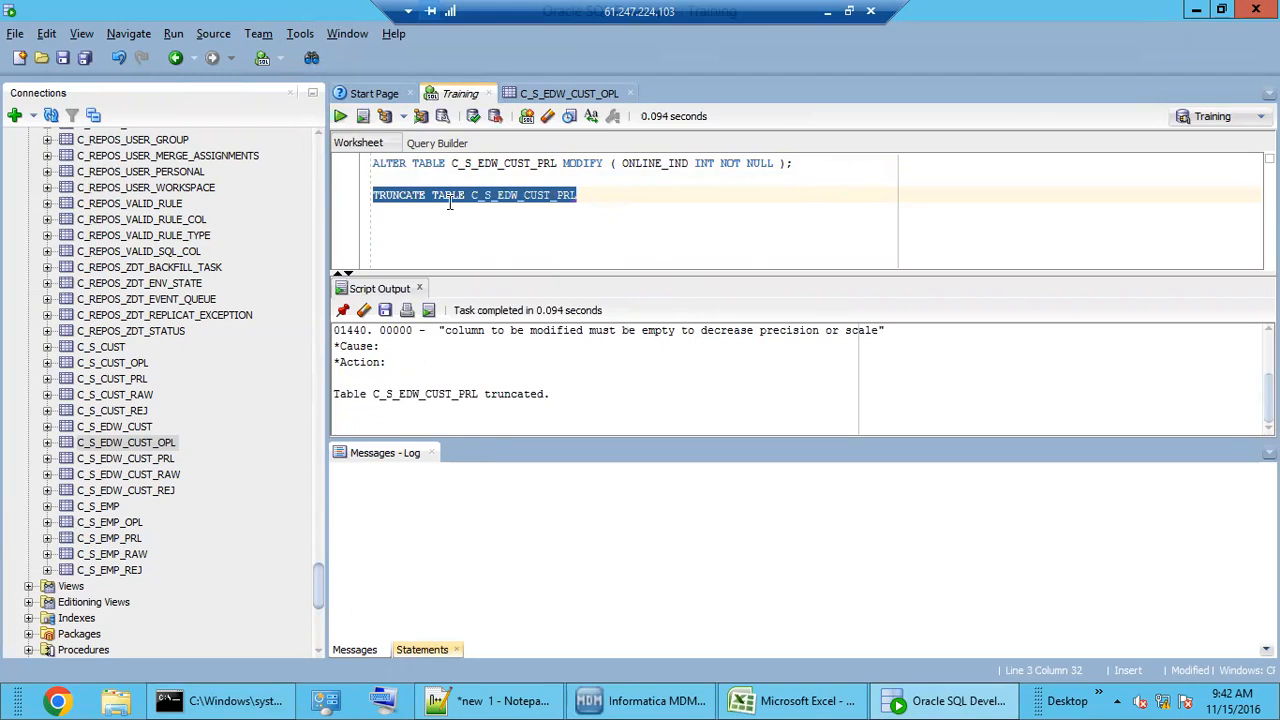
# Step: Rerun the ALTER TABLE statement to modify ONLINE_IND to INT NOT NULL in the truncated C_S_EDW_CUST_PRL table
pyautogui.doubleClick(540, 197)
pyautogui.click(614, 184)
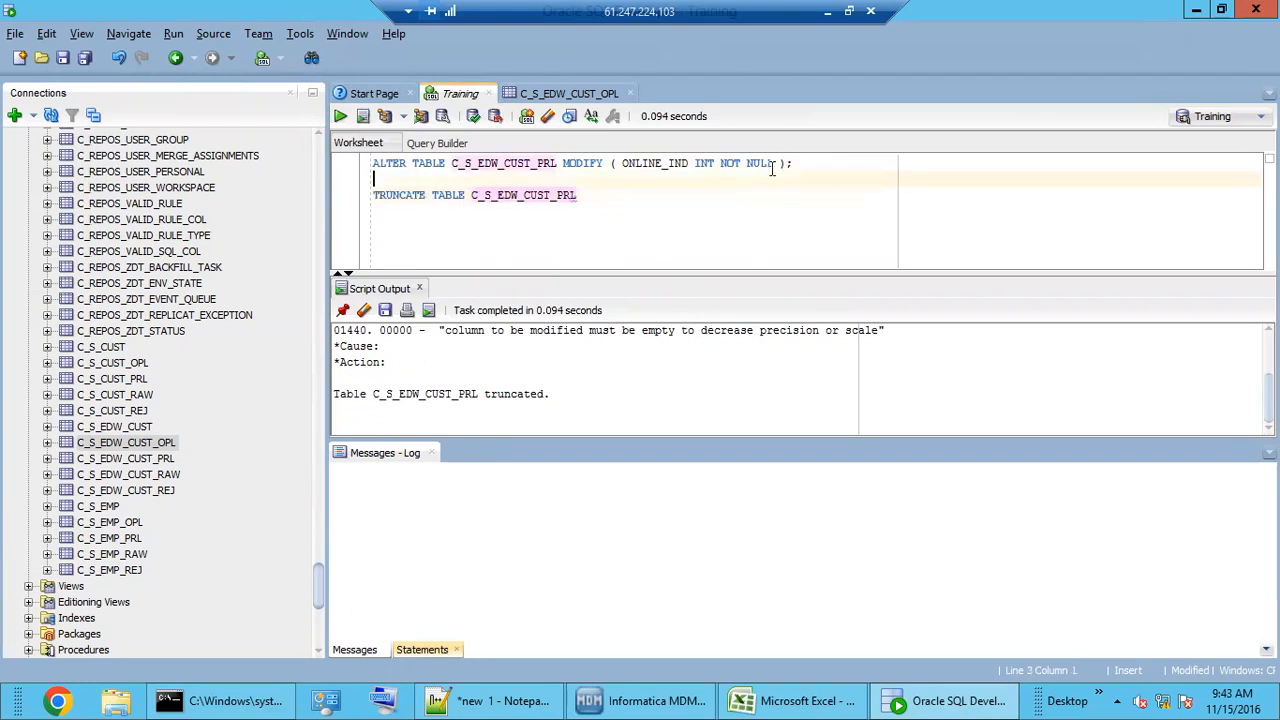
pyautogui.moveTo(801, 164); pyautogui.dragTo(368, 164)
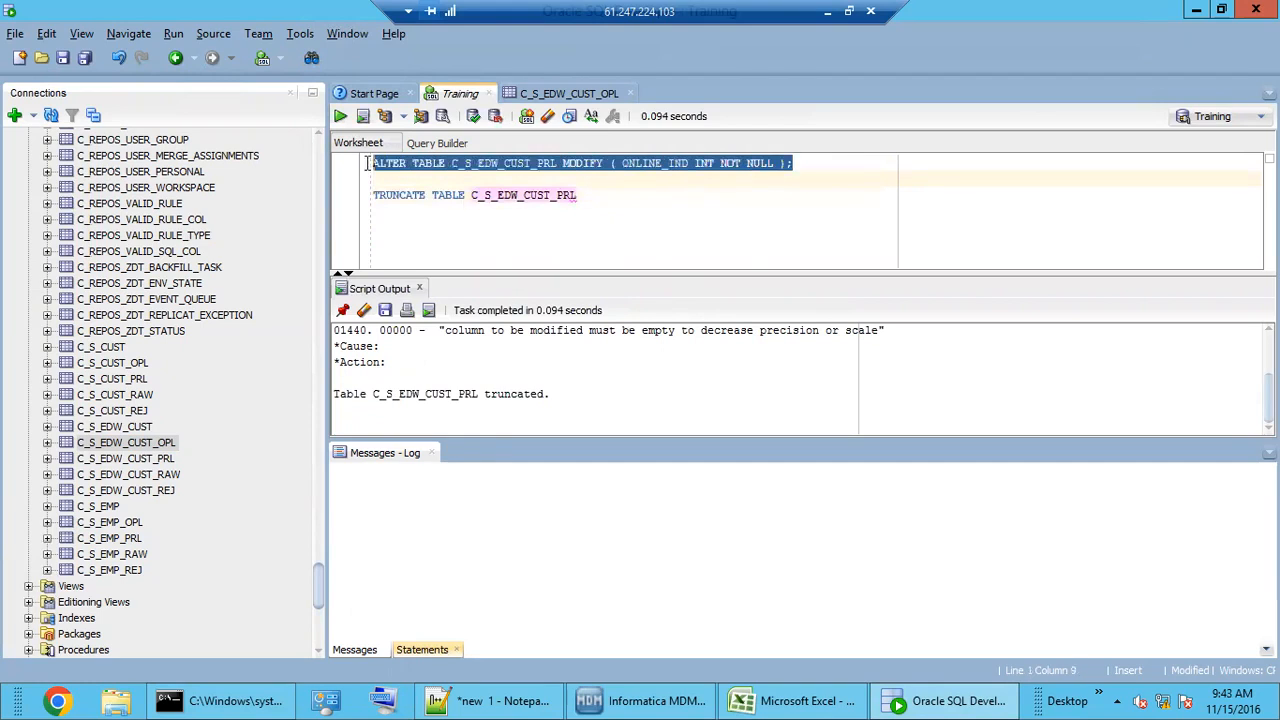
pyautogui.click(340, 116)
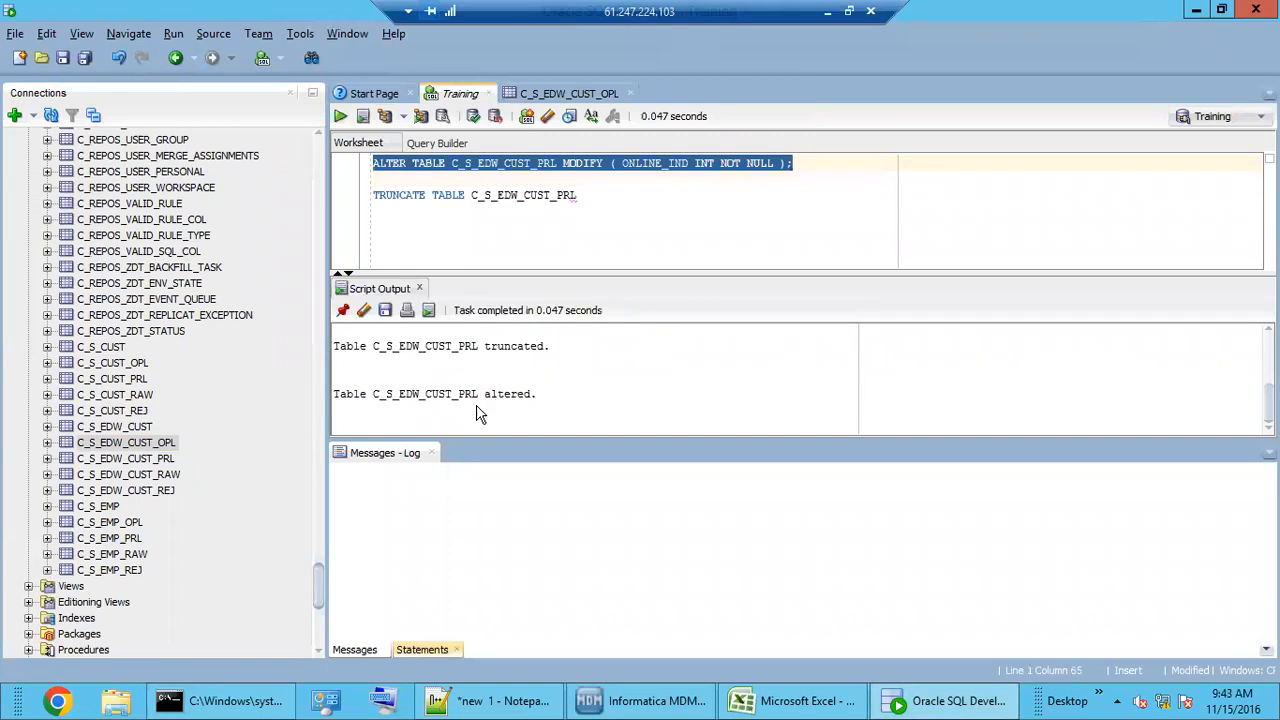
pyautogui.click(638, 200)
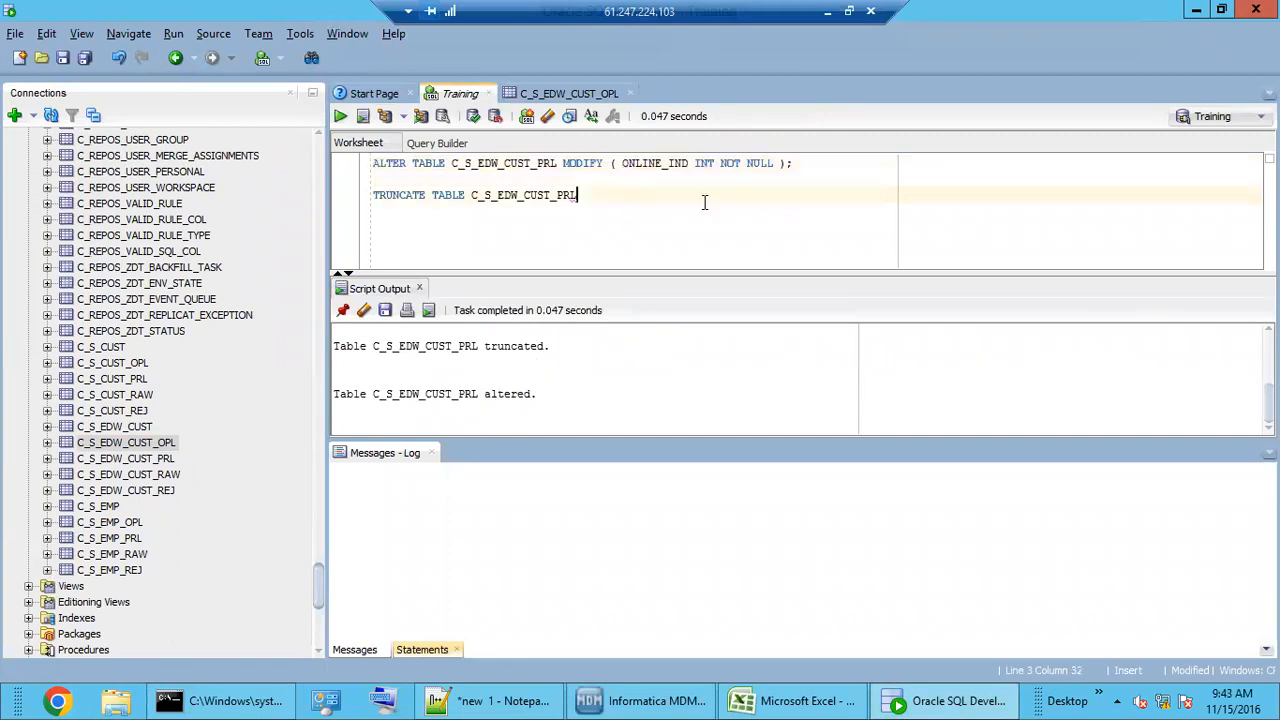
# Step: Switch to Informatica MDM, execute the M_EDW_CUST stage batch again, and examine the SQL statement in the newest run's status
pyautogui.click(650, 700)
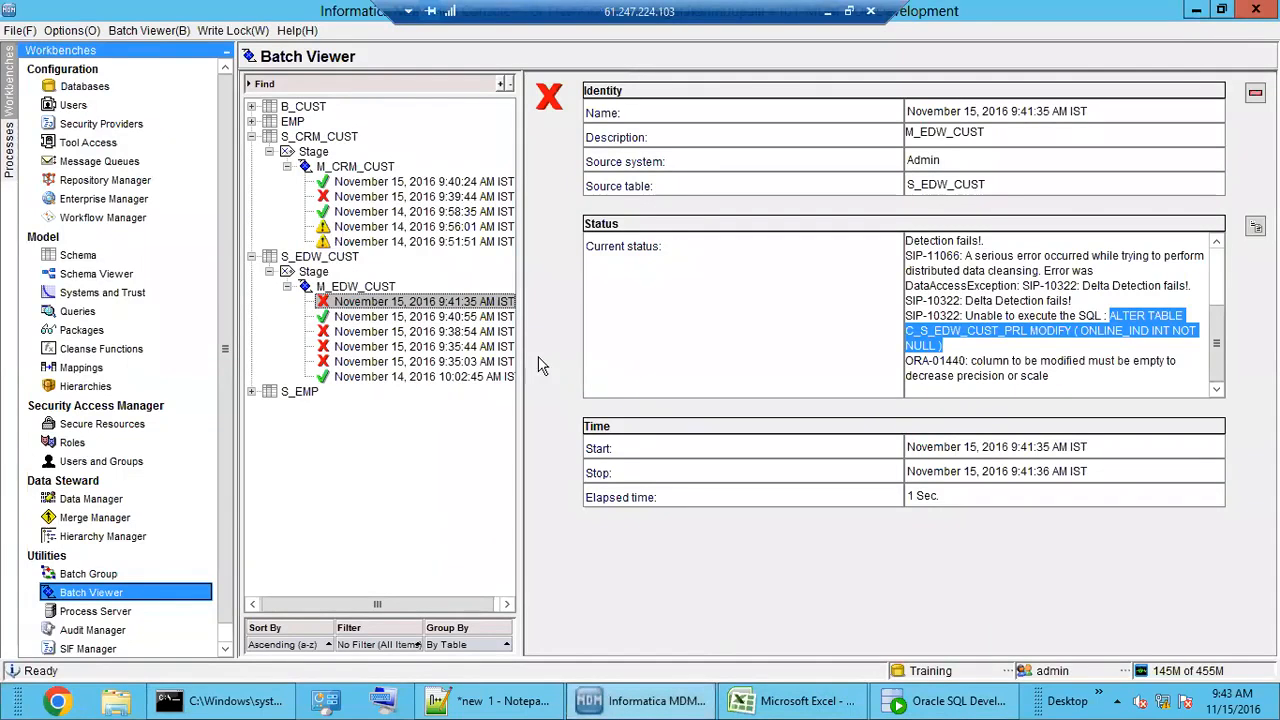
pyautogui.click(370, 288)
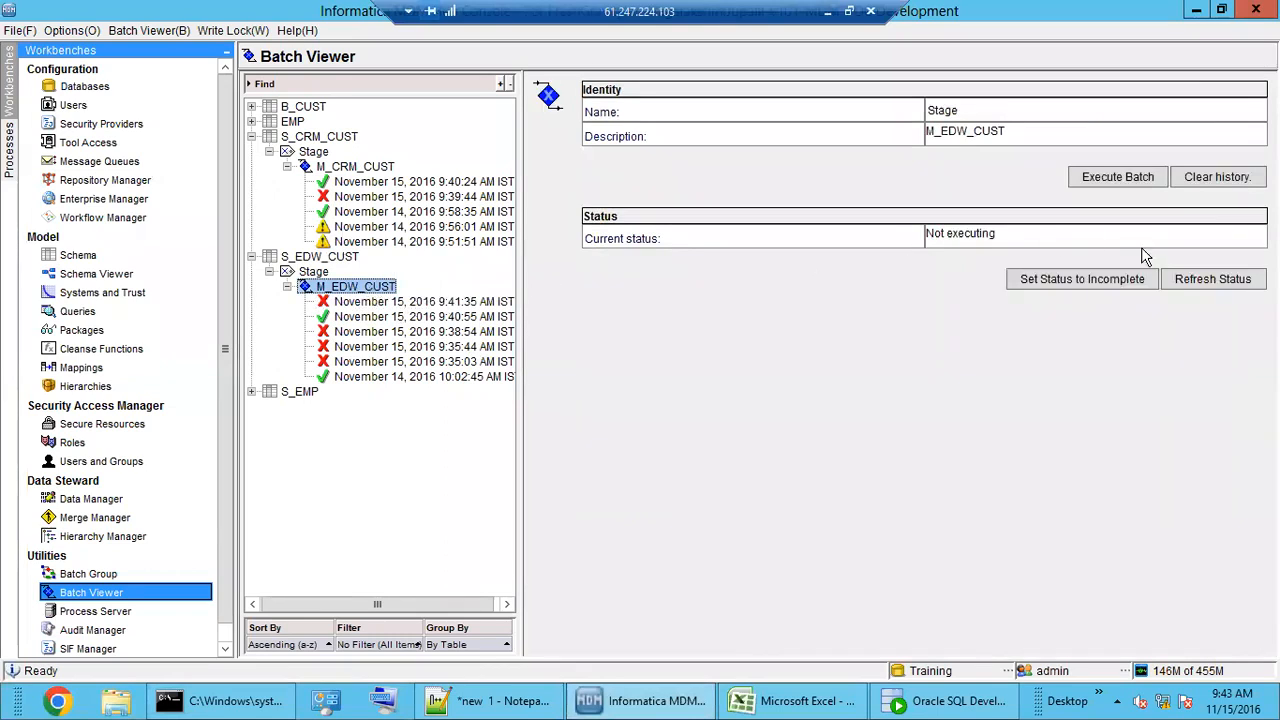
pyautogui.click(1114, 178)
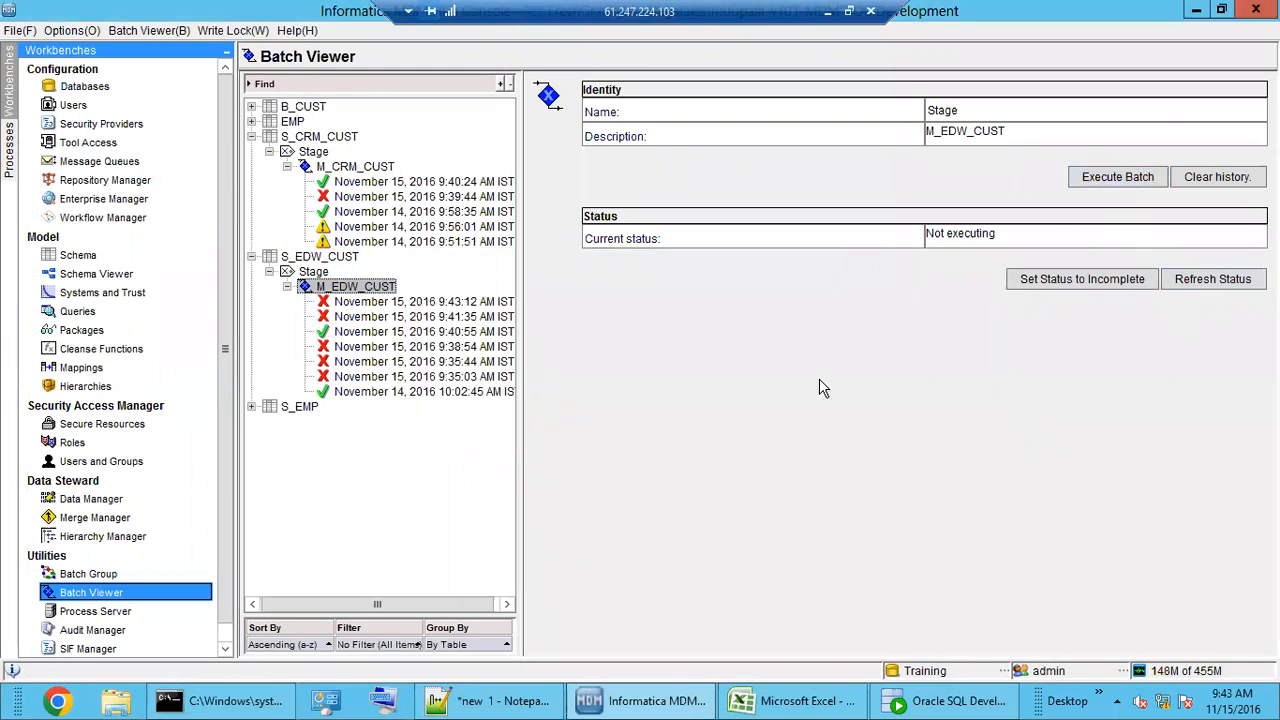
pyautogui.click(389, 301)
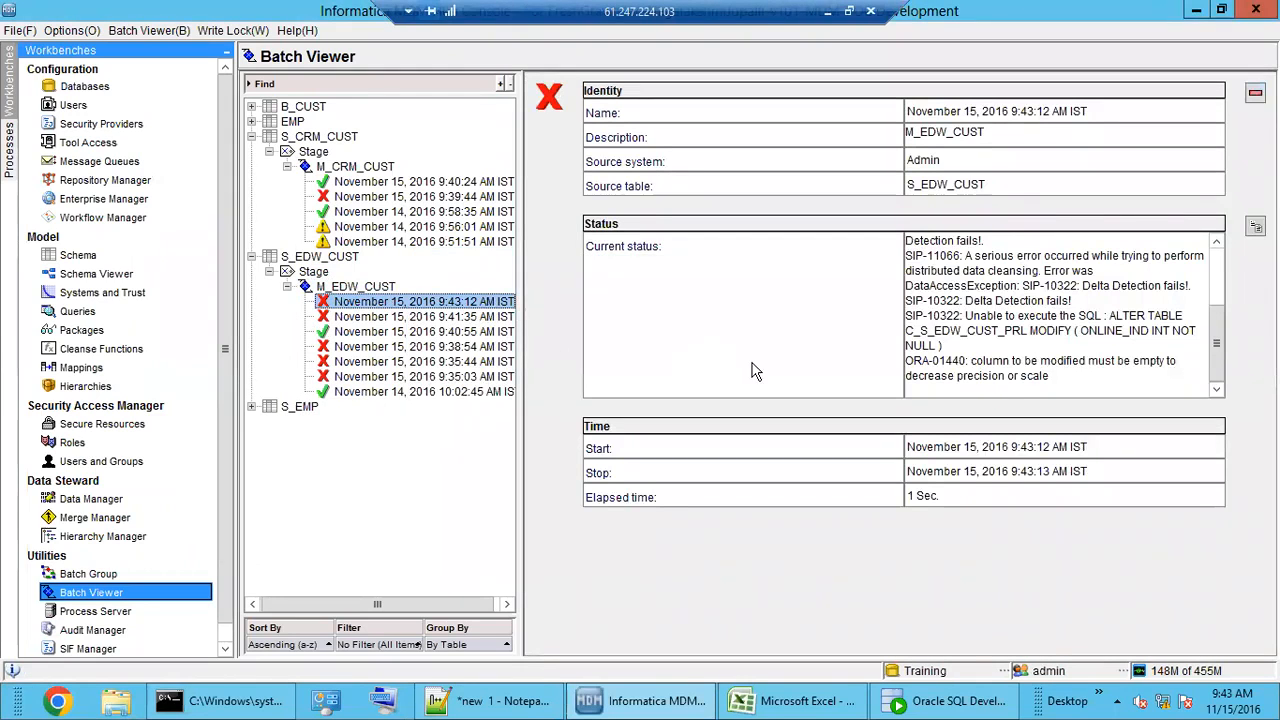
pyautogui.moveTo(1112, 320); pyautogui.dragTo(1130, 345)
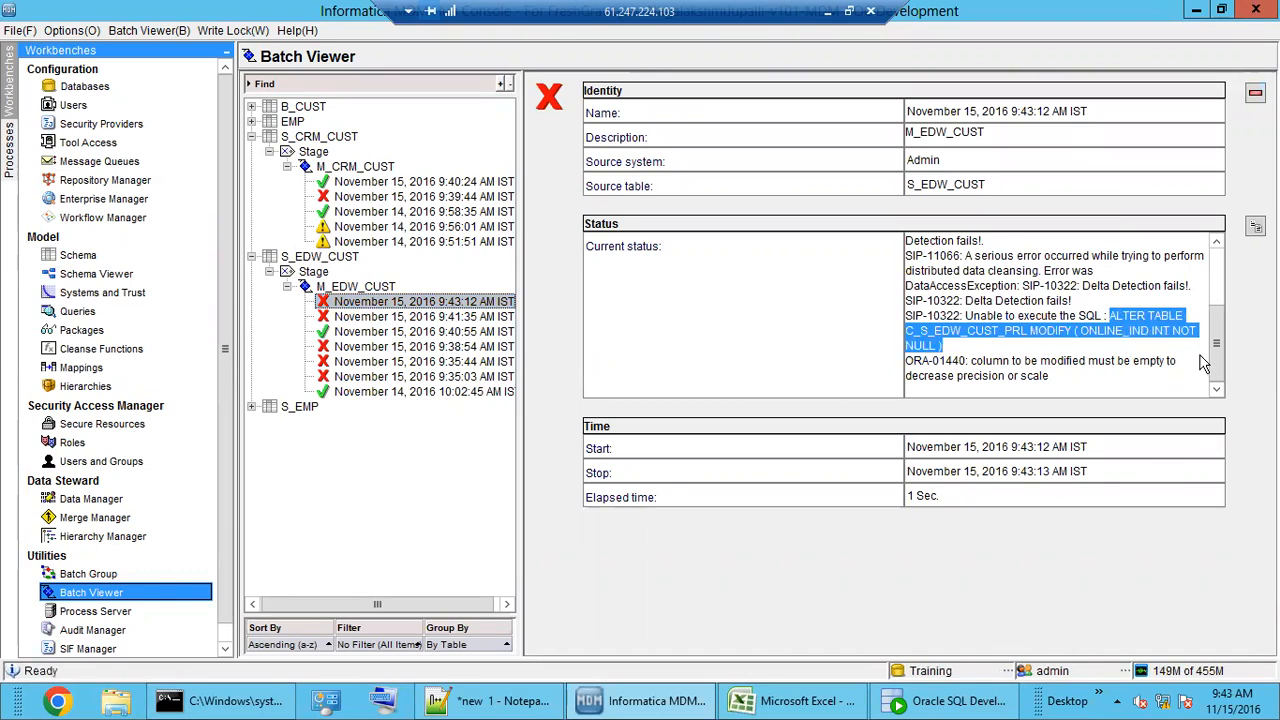
pyautogui.moveTo(1210, 364)
pyautogui.mouseDown()
pyautogui.moveTo(1210, 290)
pyautogui.moveTo(1203, 385)
pyautogui.mouseUp()
# Step: Switch to SQL Developer, refresh the C_S_EDW_CUST_OPL data, and inspect the records in C_S_EDW_CUST_PRL
pyautogui.hotkey('alt', 'Tab')
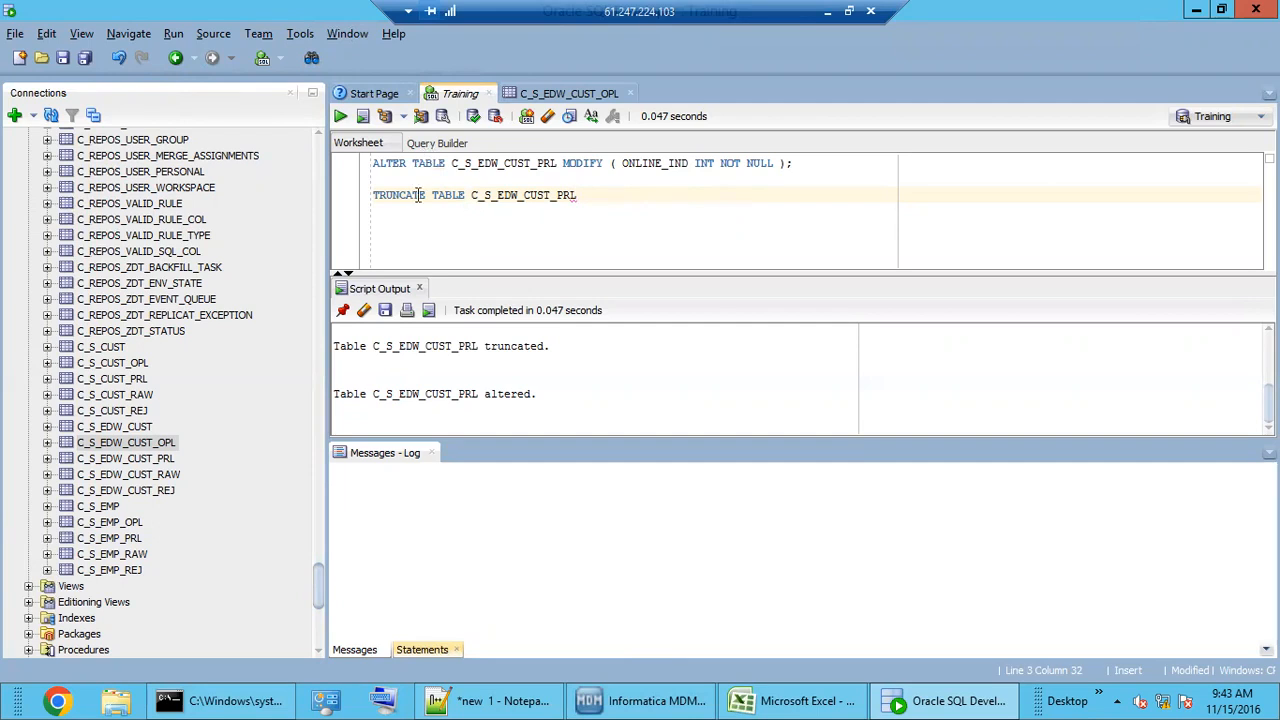
pyautogui.click(547, 95)
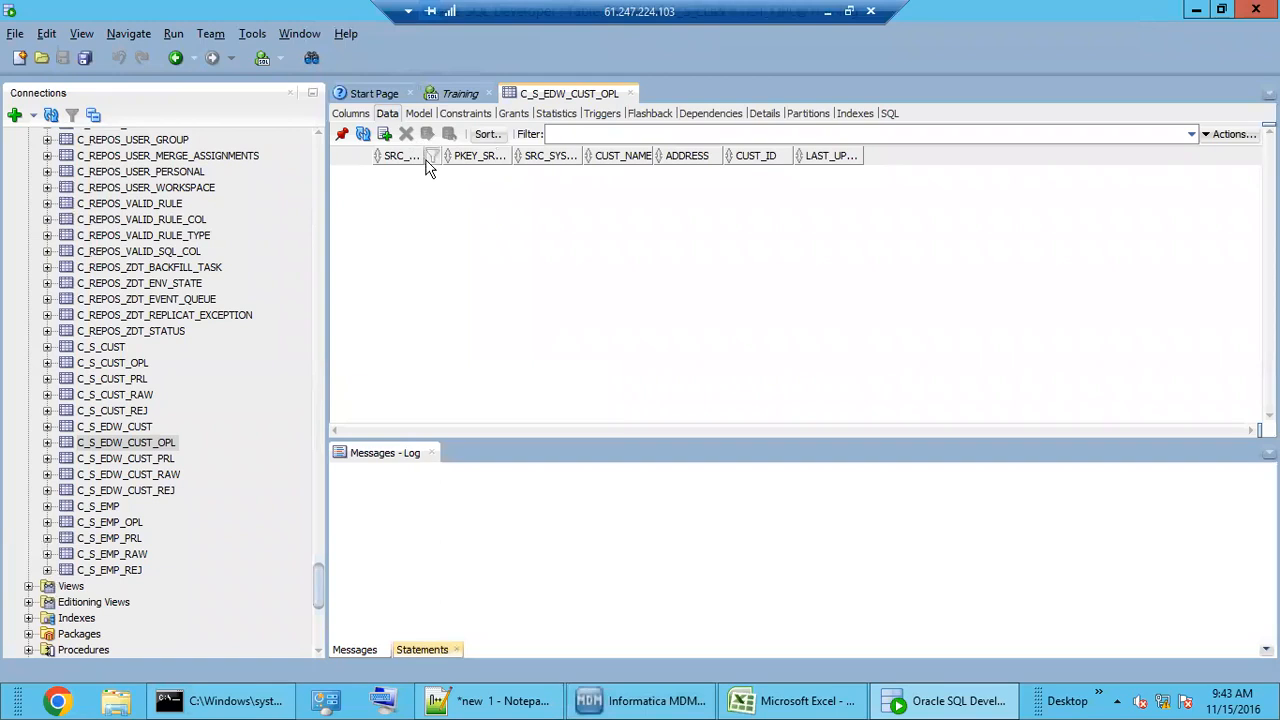
pyautogui.click(364, 138)
pyautogui.click(153, 460)
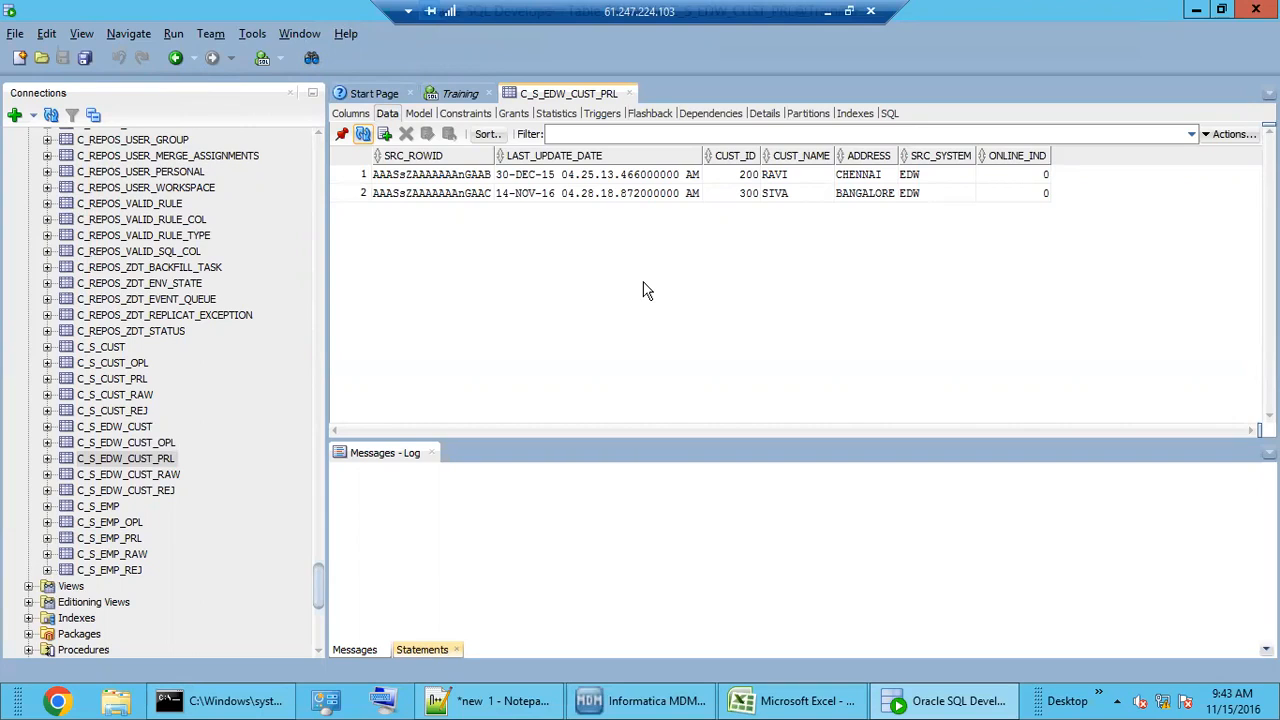
# Step: Run TRUNCATE TABLE C_S_EDW_CUST_PRL again from the Training worksheet and return to the table's data
pyautogui.click(457, 94)
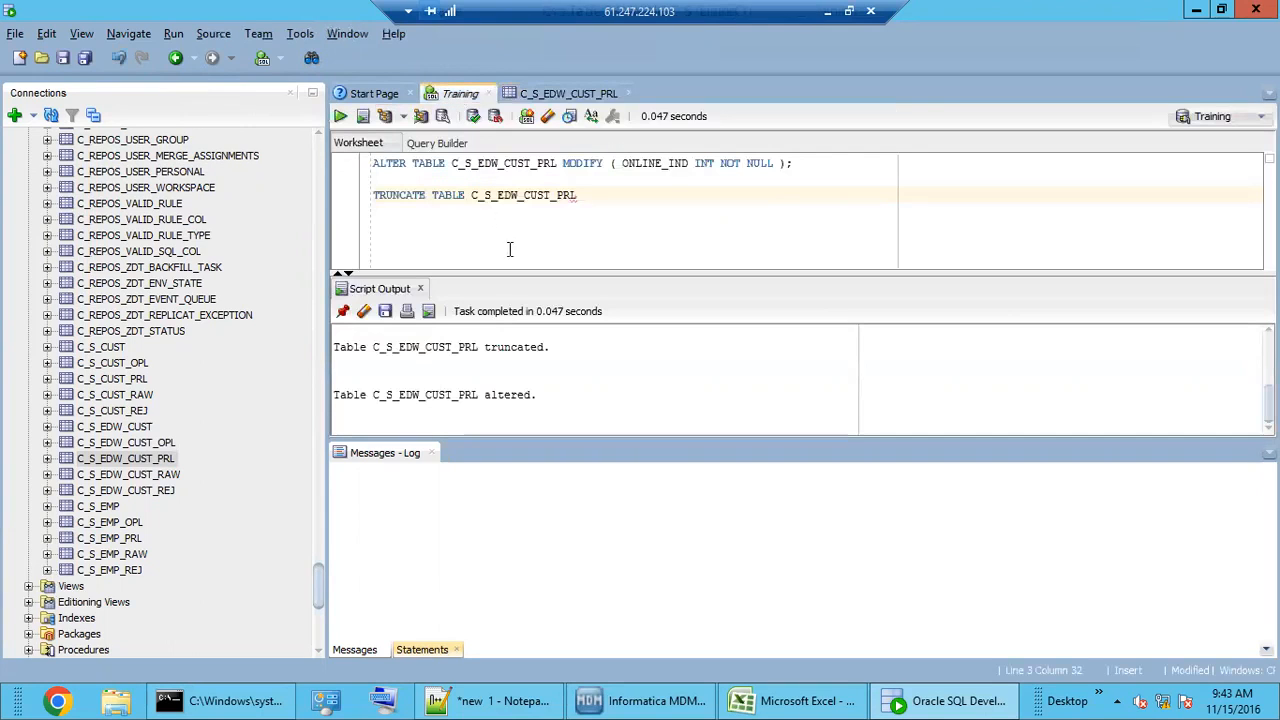
pyautogui.moveTo(591, 200); pyautogui.dragTo(372, 198)
pyautogui.click(341, 118)
pyautogui.click(597, 197)
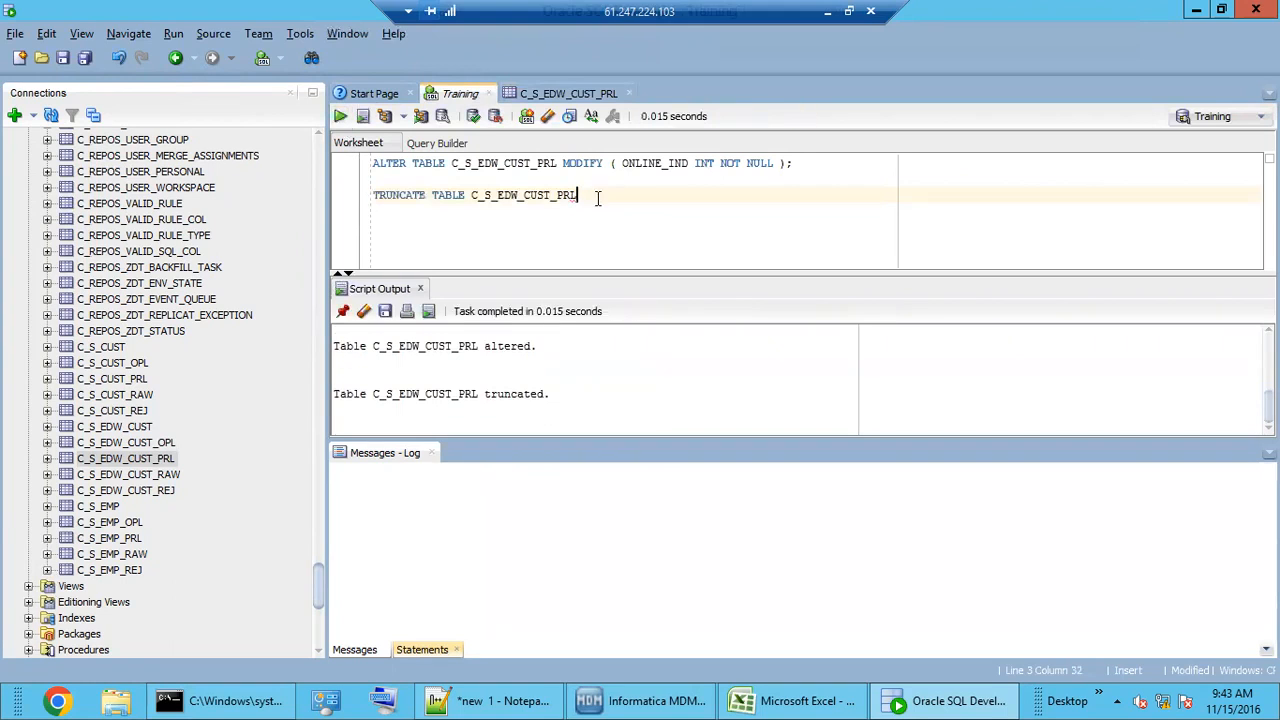
pyautogui.click(552, 94)
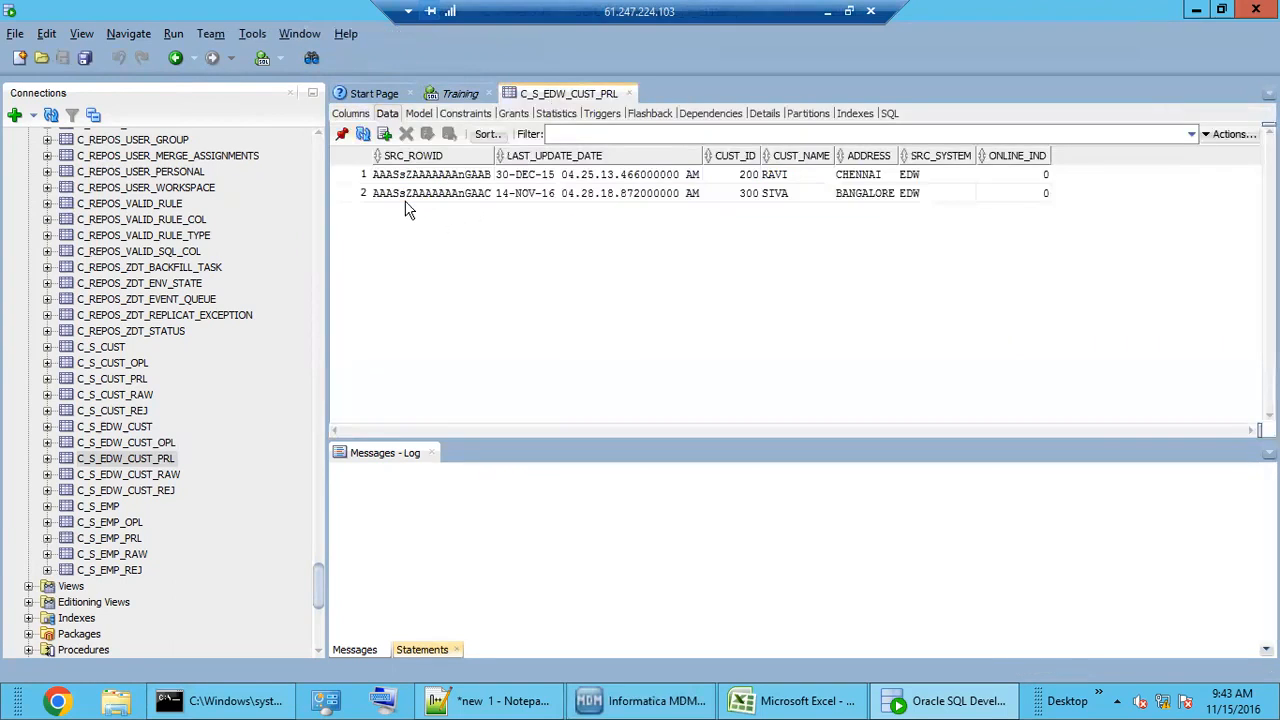
# Step: Refresh the C_S_EDW_CUST_PRL table data, then execute the M_EDW_CUST stage batch in the Informatica MDM console
pyautogui.click(363, 135)
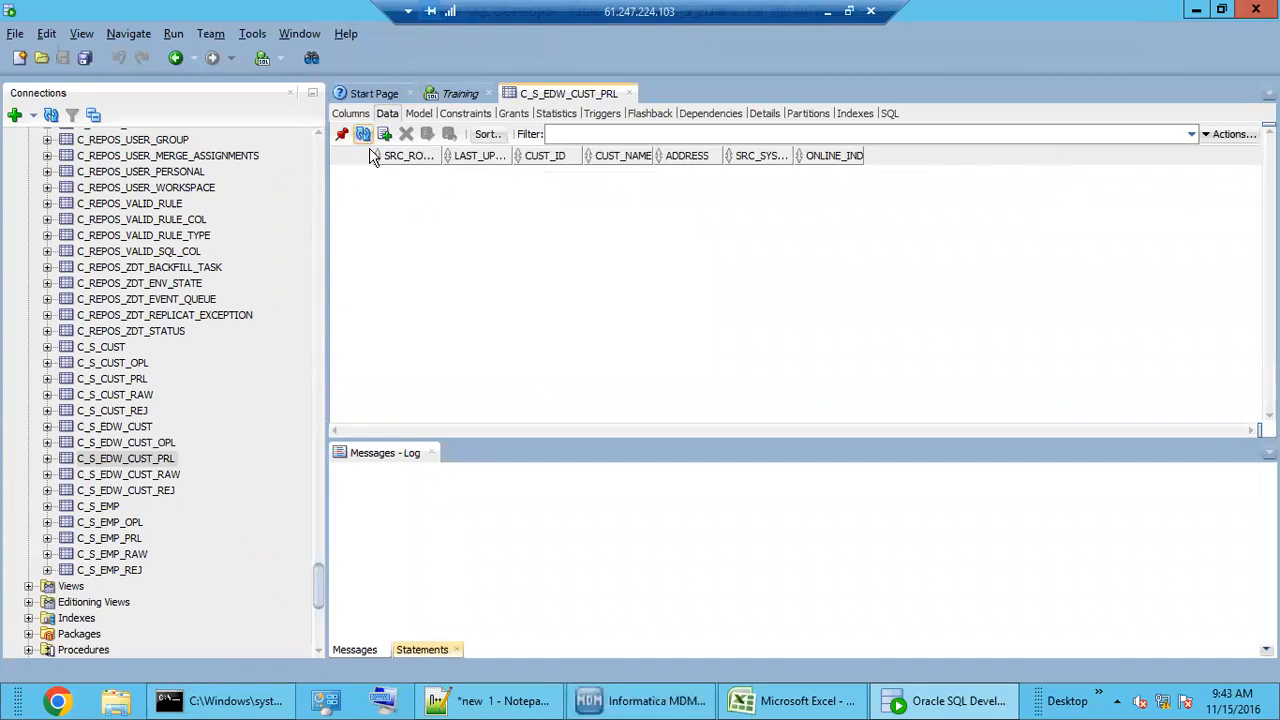
pyautogui.click(650, 705)
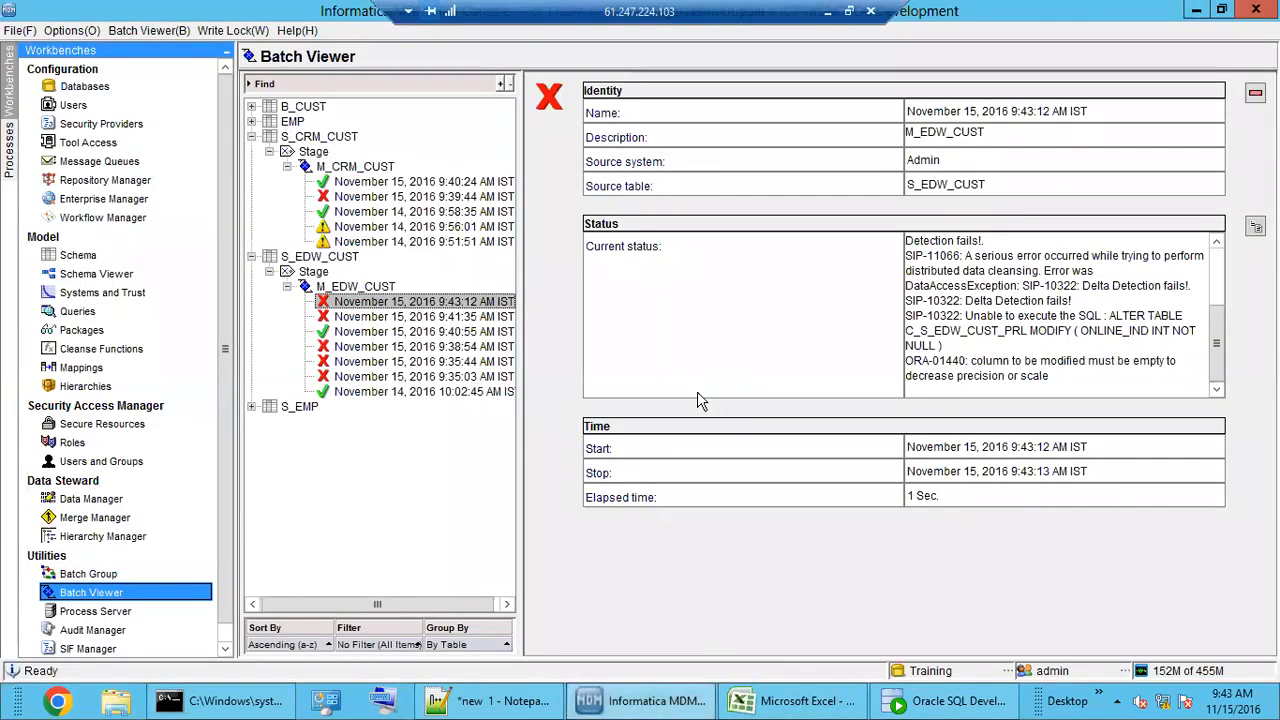
pyautogui.click(356, 286)
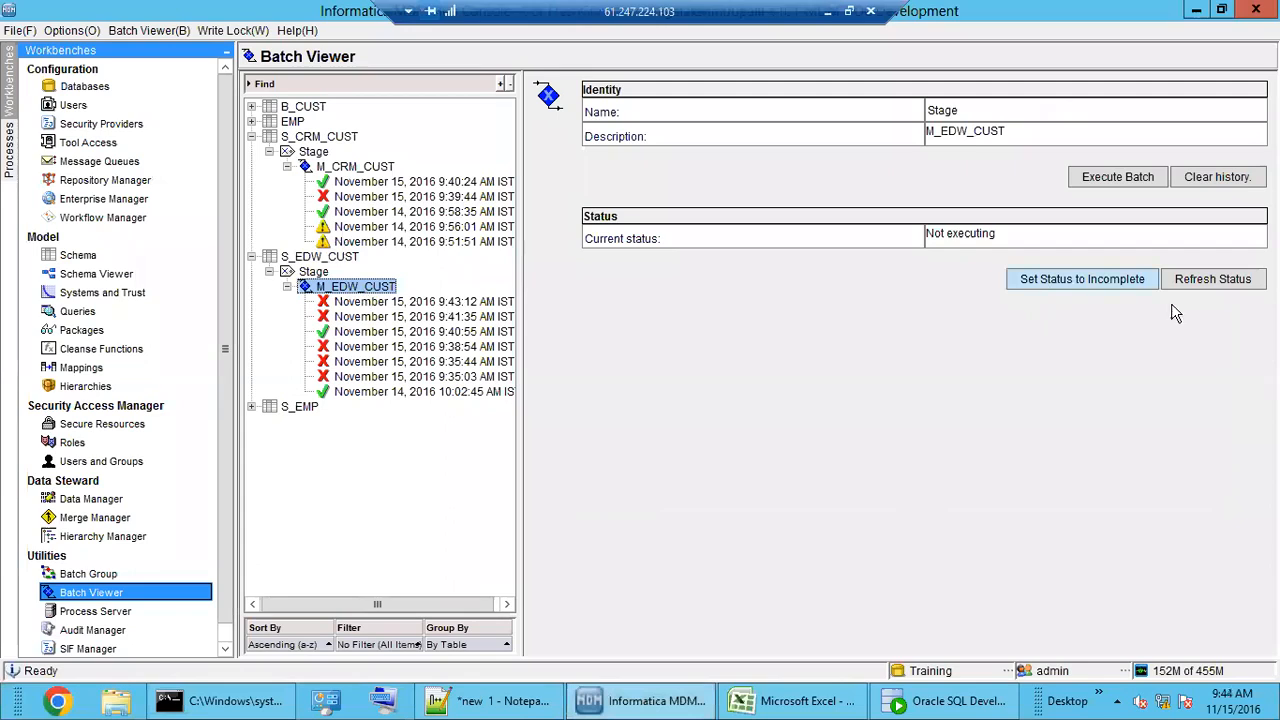
pyautogui.click(1121, 184)
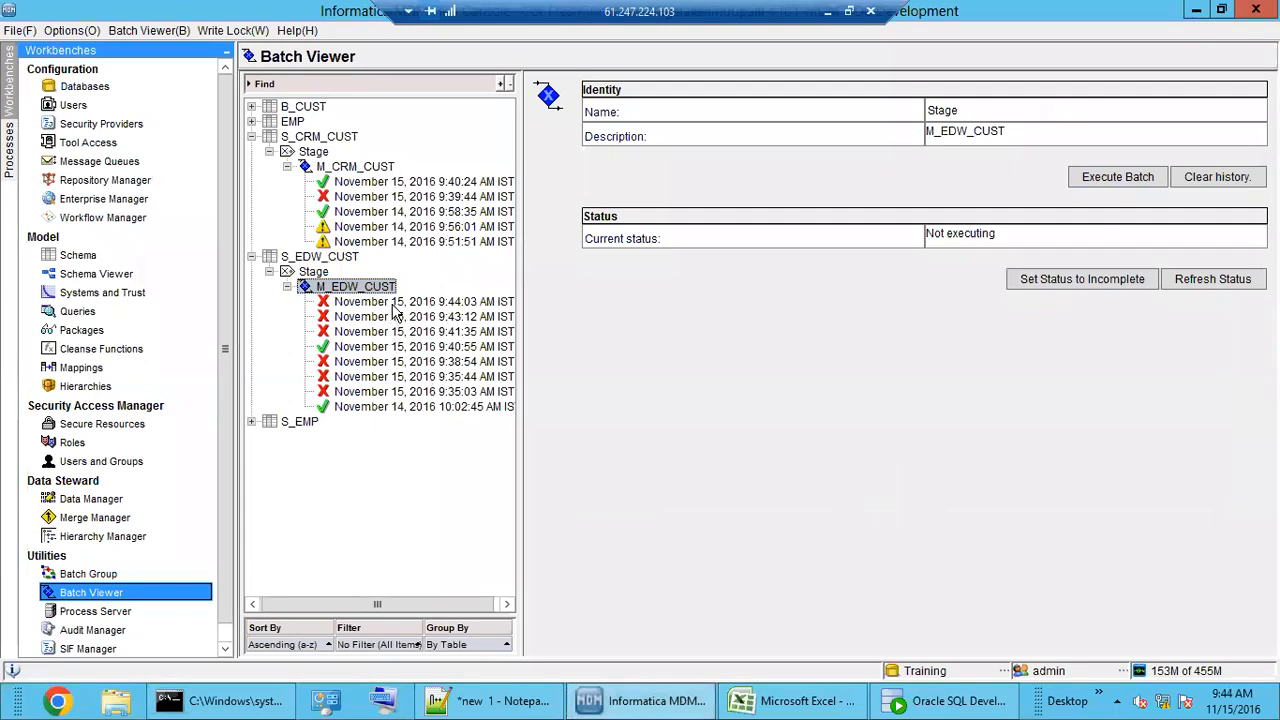
# Step: Open the newest M_EDW_CUST run and read its status text down to the SQL statement it could not execute
pyautogui.click(396, 302)
pyautogui.scroll(3, 1040, 355)
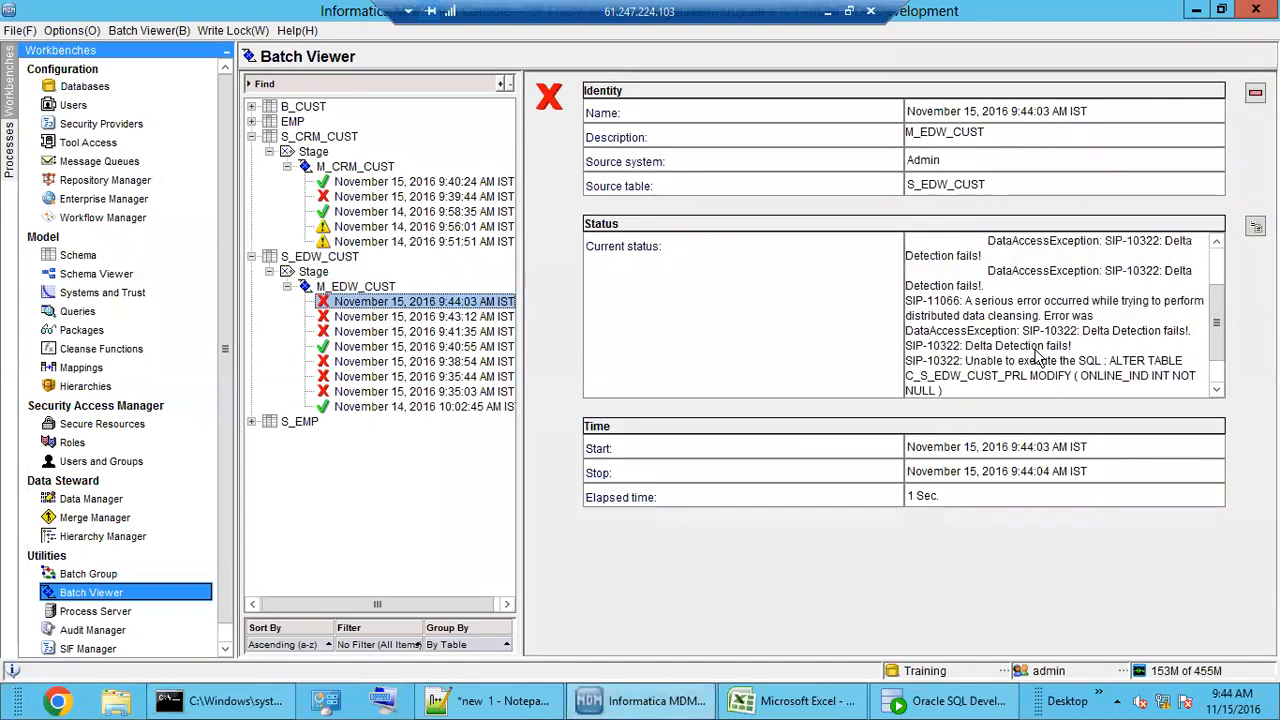
pyautogui.scroll(-2, 1040, 355)
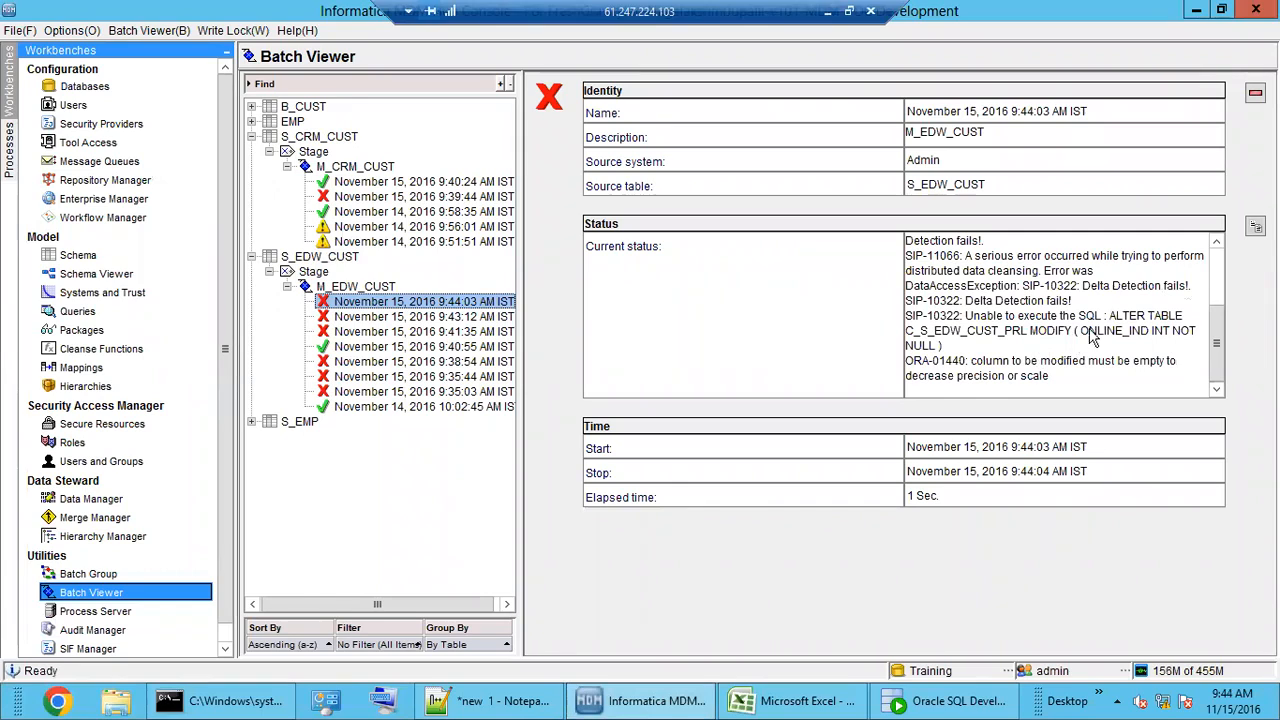
pyautogui.moveTo(1113, 316); pyautogui.dragTo(1127, 339)
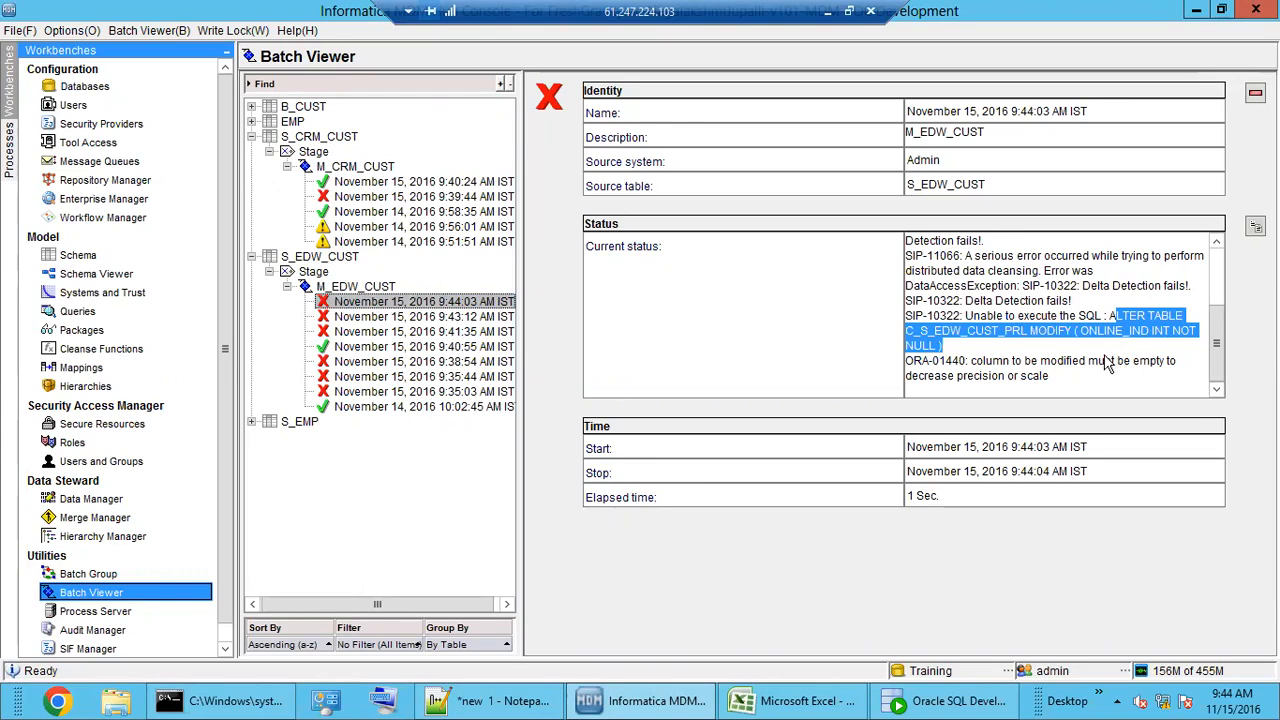
pyautogui.click(1134, 348)
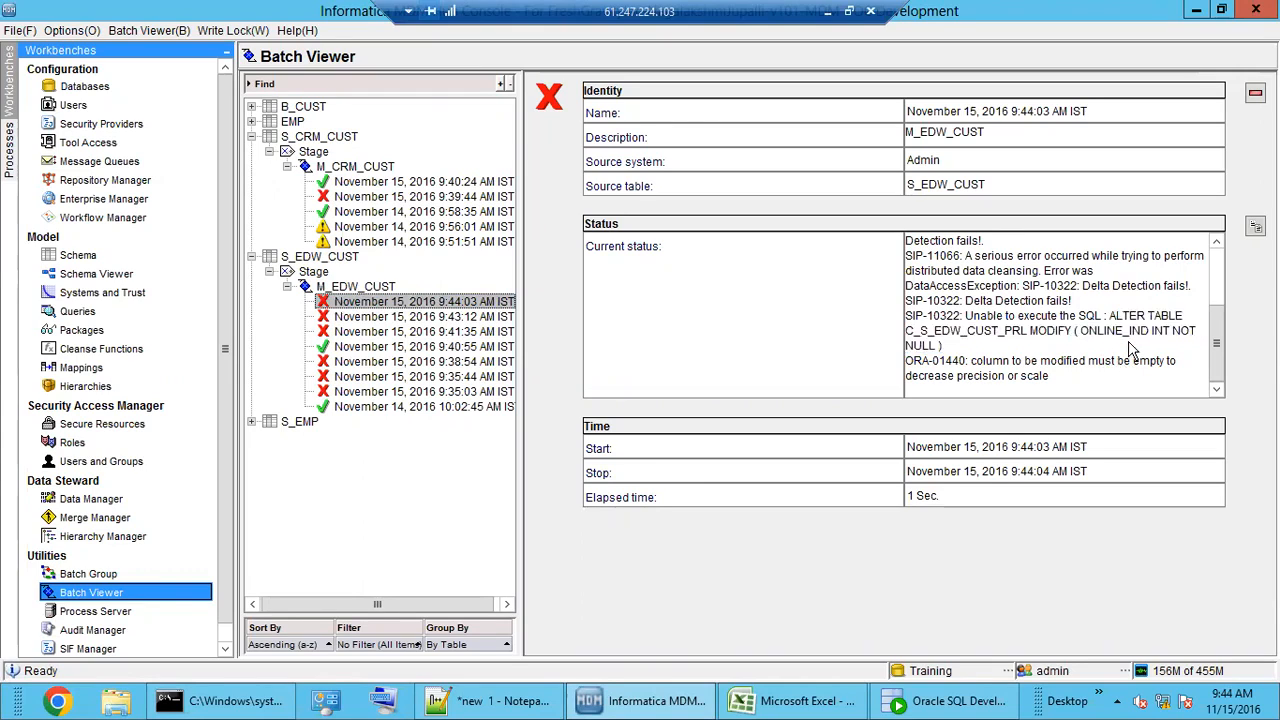
# Step: Switch to Oracle SQL Developer, refresh the C_S_EDW_CUST_PRL data and inspect the ONLINE_IND values of both rows
pyautogui.click(945, 700)
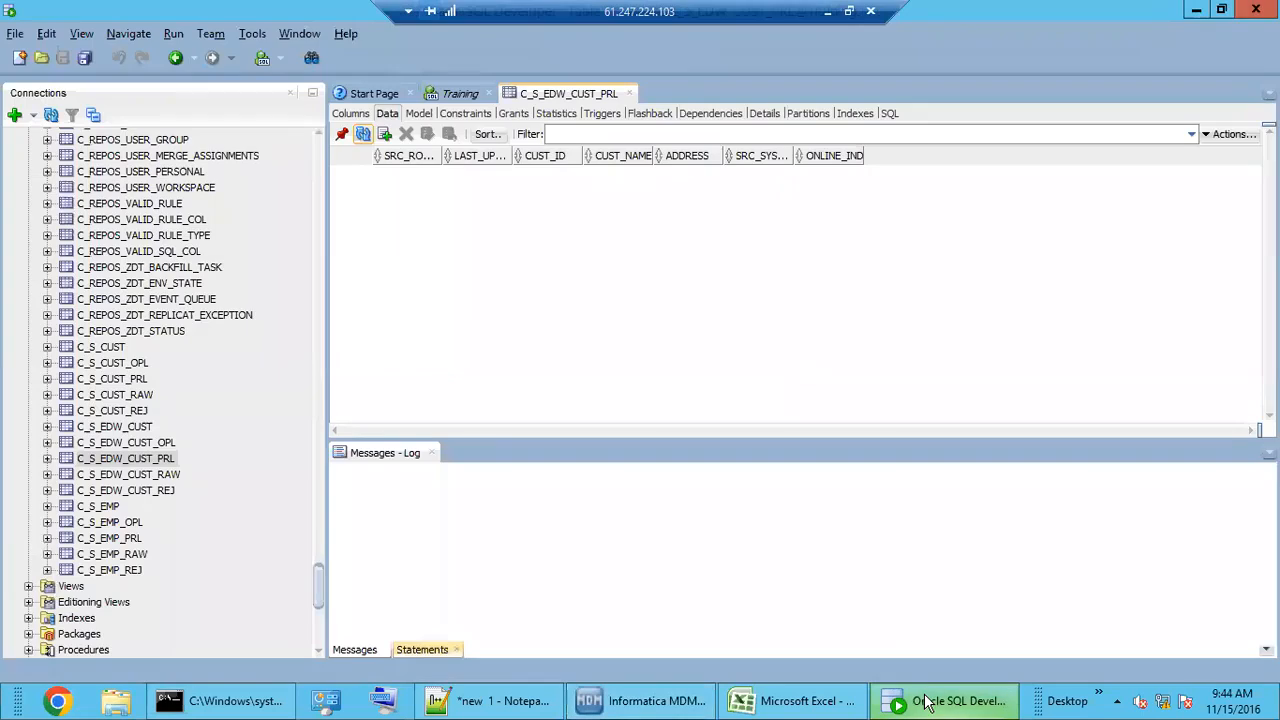
pyautogui.click(364, 138)
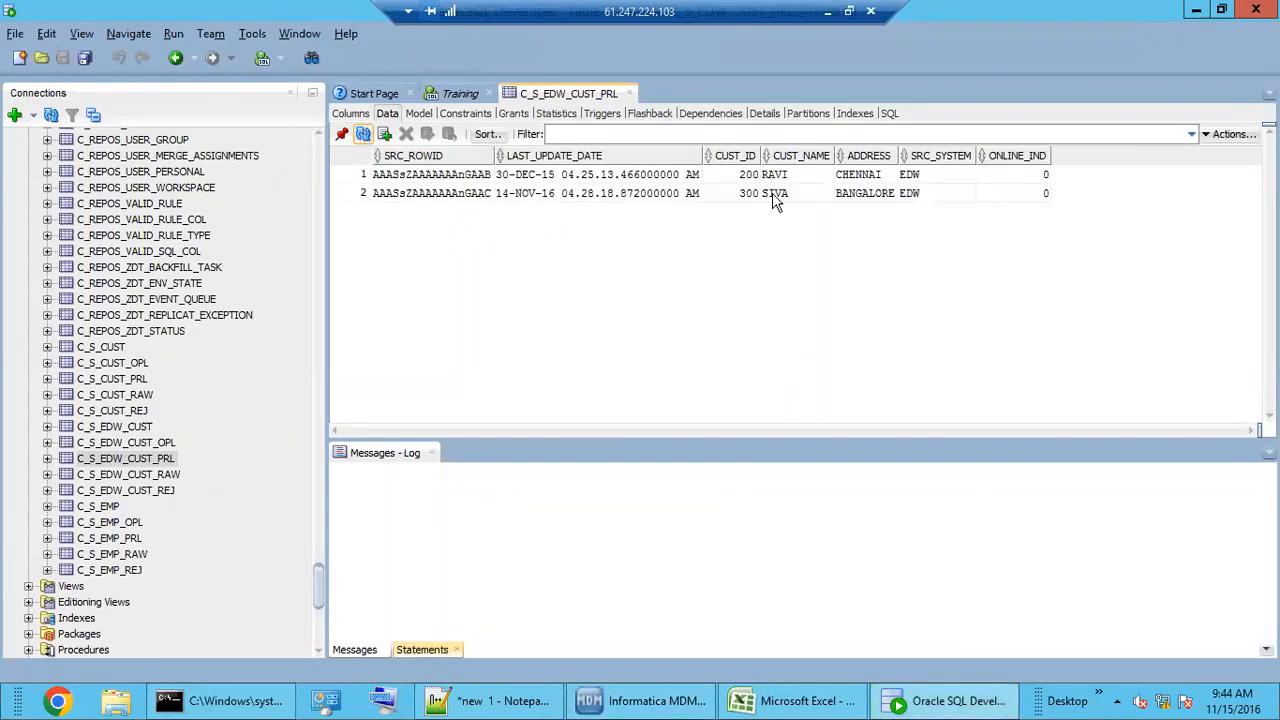
pyautogui.click(780, 195)
pyautogui.click(935, 192)
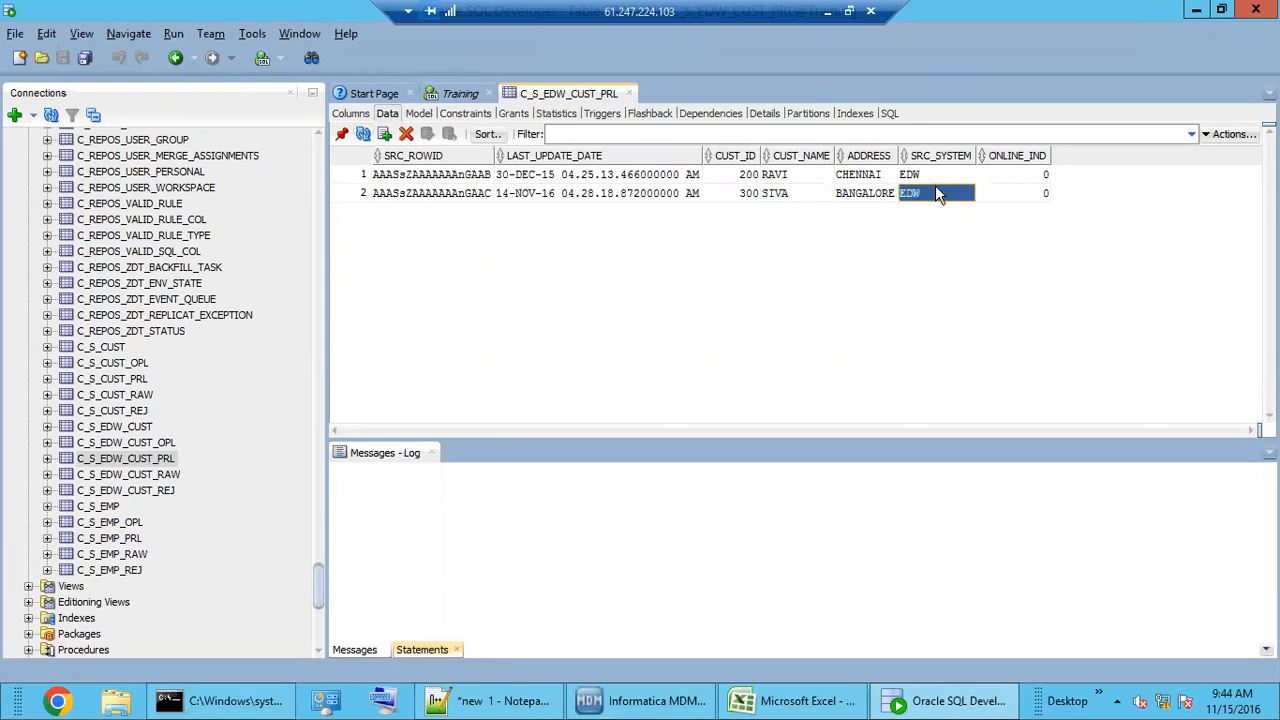
pyautogui.moveTo(1042, 195); pyautogui.dragTo(1040, 178)
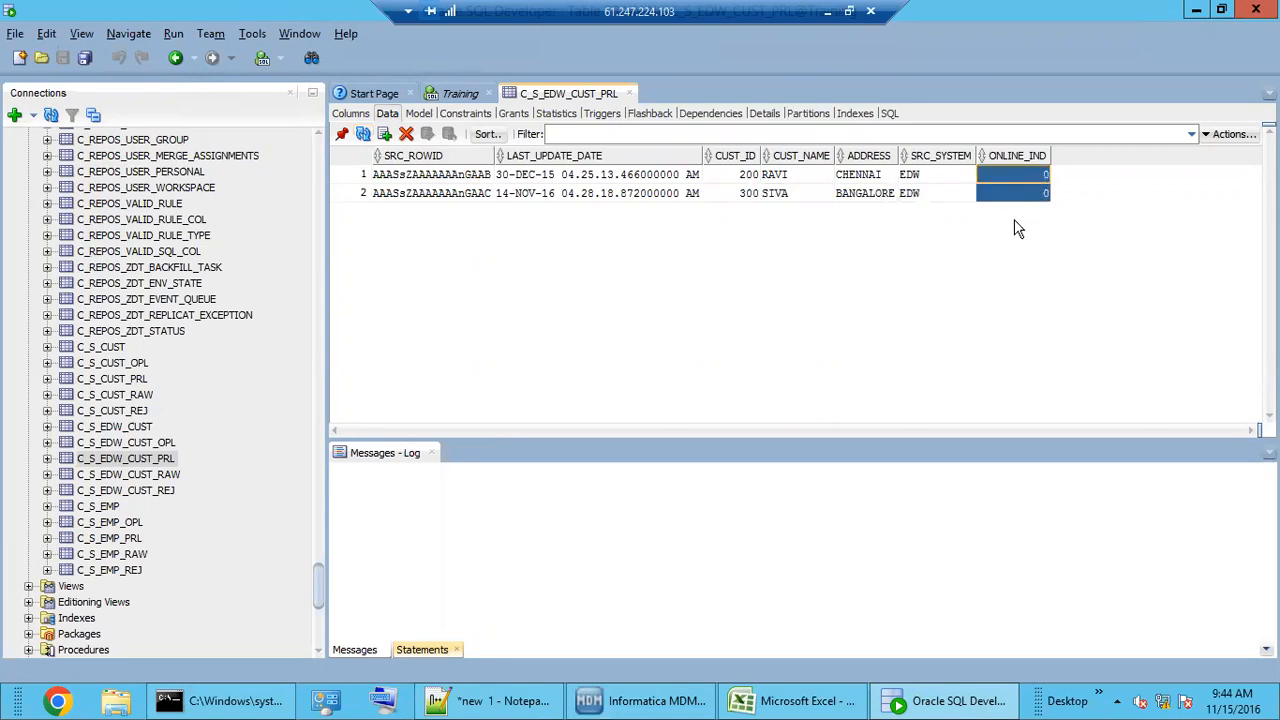
# Step: Return to the Informatica MDM console and examine the ALTER TABLE statement within the full status text of the M_EDW_CUST run
pyautogui.moveTo(920, 708)
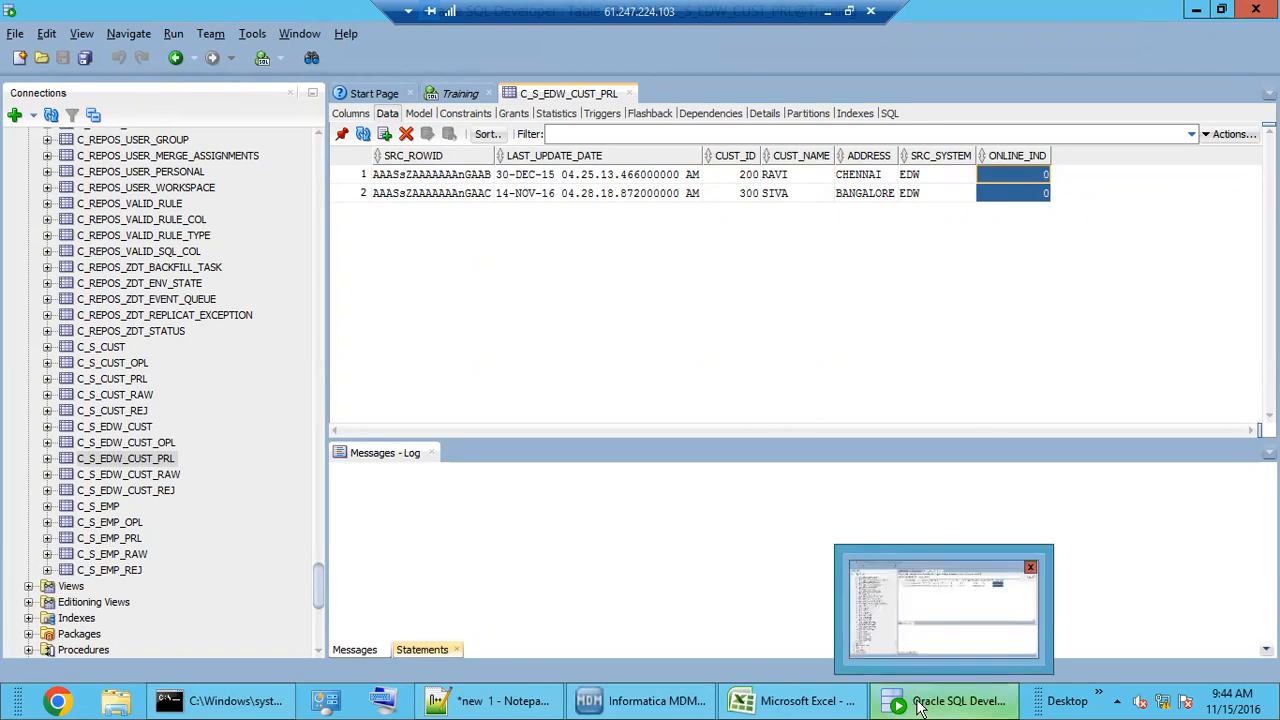
pyautogui.click(635, 706)
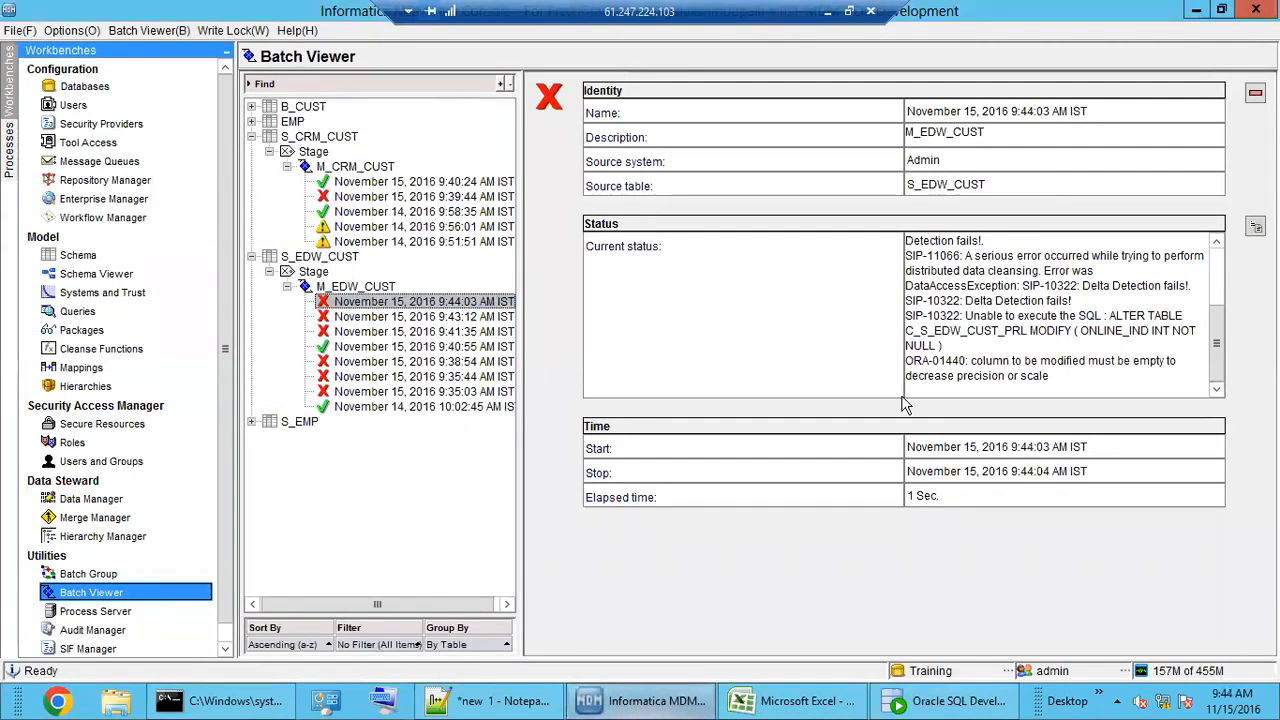
pyautogui.moveTo(1211, 357); pyautogui.dragTo(1211, 358)
pyautogui.moveTo(1107, 318); pyautogui.dragTo(1137, 350)
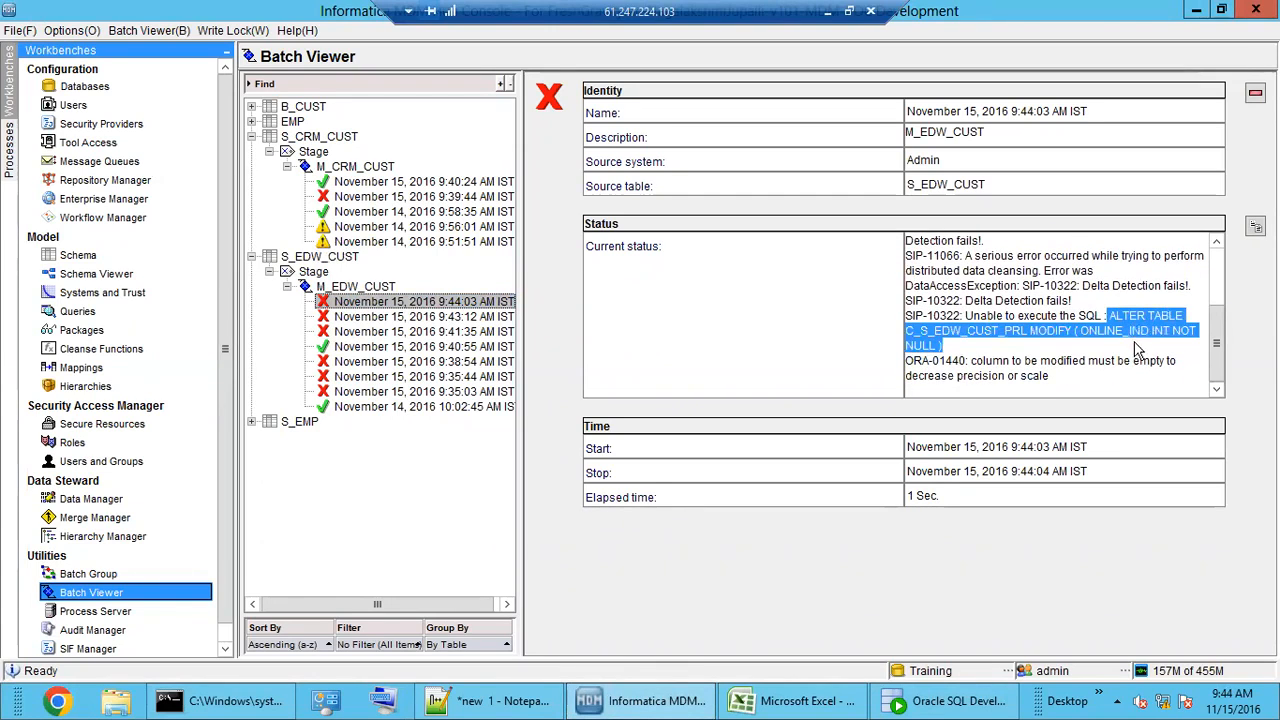
pyautogui.click(1137, 345)
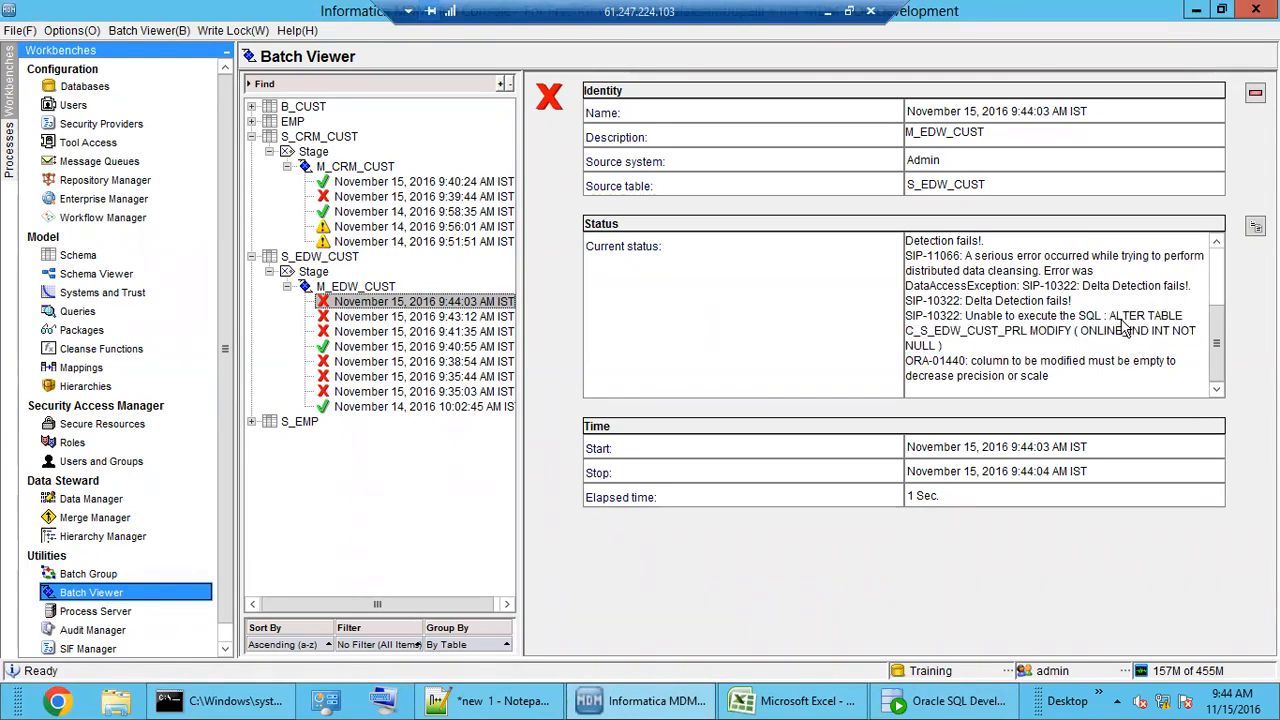
pyautogui.moveTo(1109, 316); pyautogui.dragTo(1138, 347)
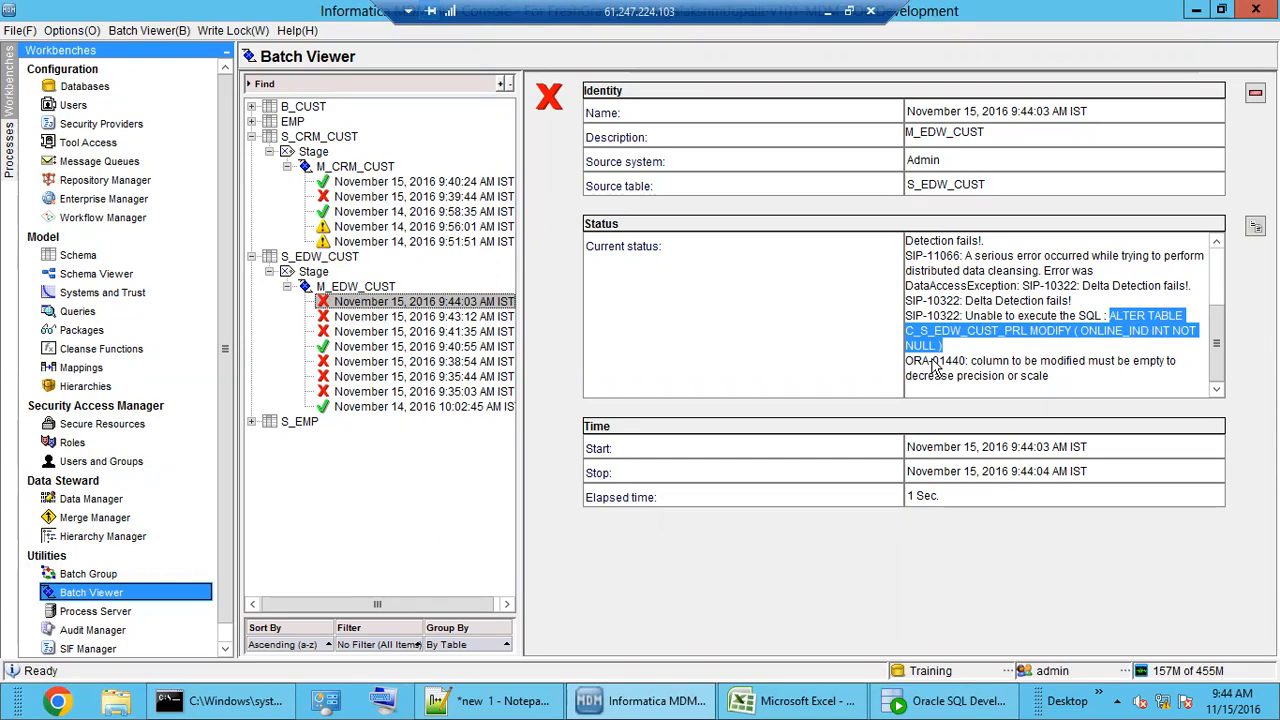
pyautogui.click(1106, 343)
pyautogui.moveTo(1109, 316); pyautogui.dragTo(1128, 347)
pyautogui.scroll(4, 1144, 364)
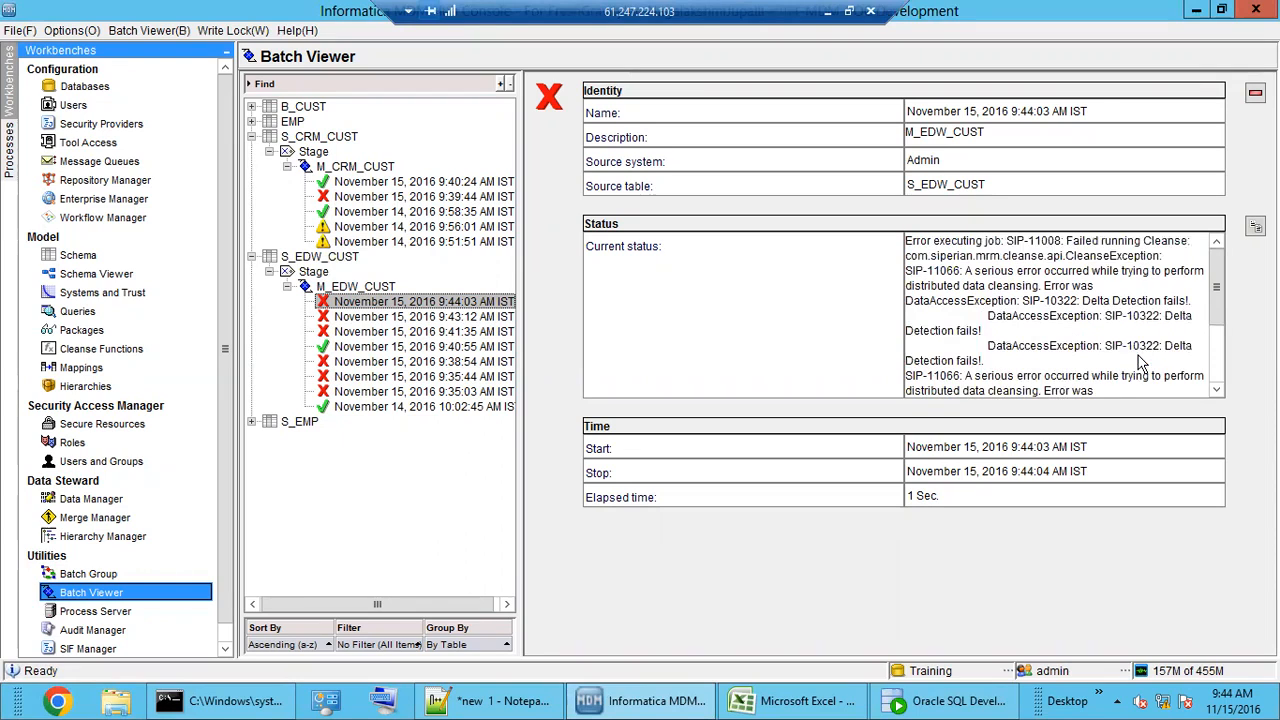
pyautogui.scroll(-4, 1140, 364)
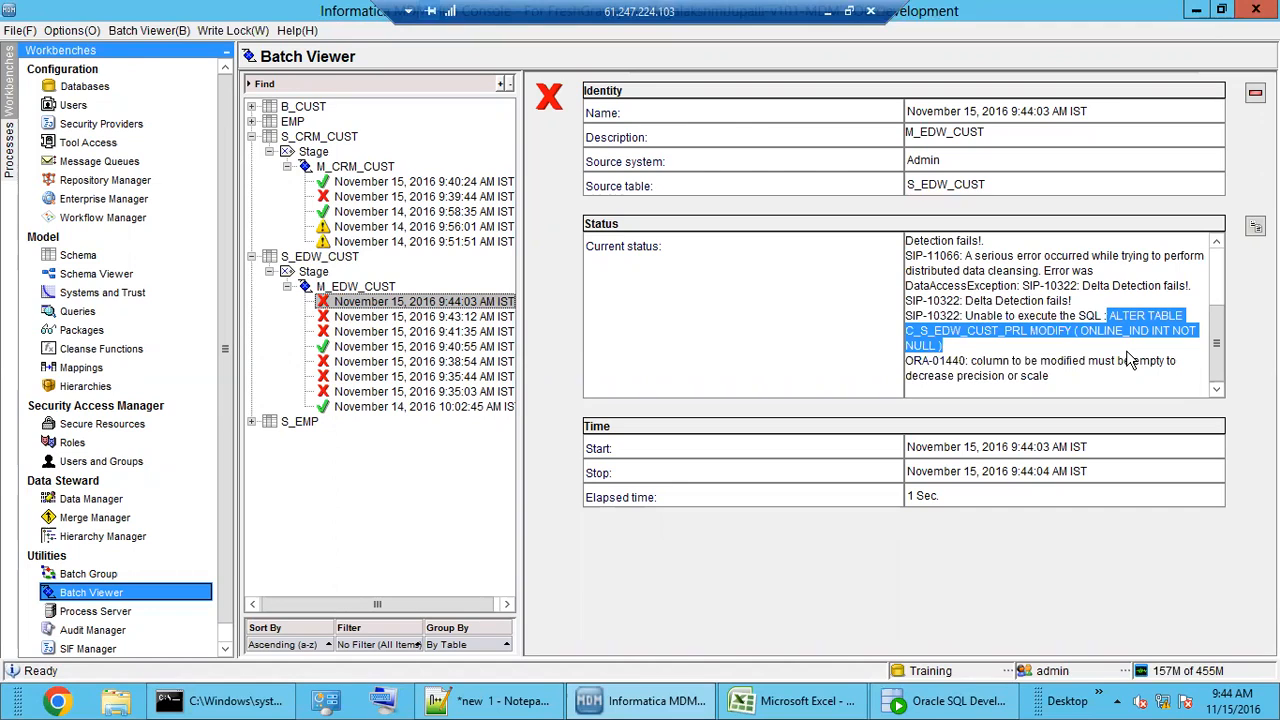
# Step: Compare the ONLINE_IND column in C_S_EDW_CUST_PRL with the column definition and ORA-01440 text in the batch run's status
pyautogui.click(912, 701)
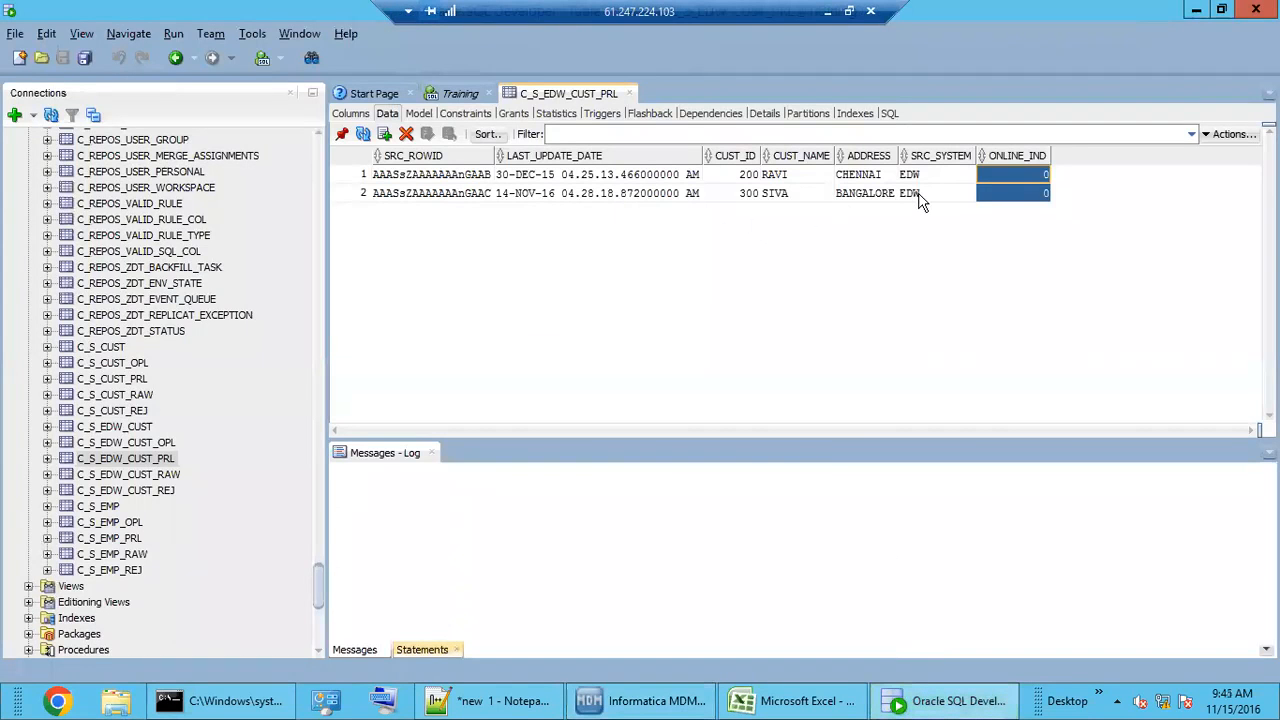
pyautogui.click(948, 700)
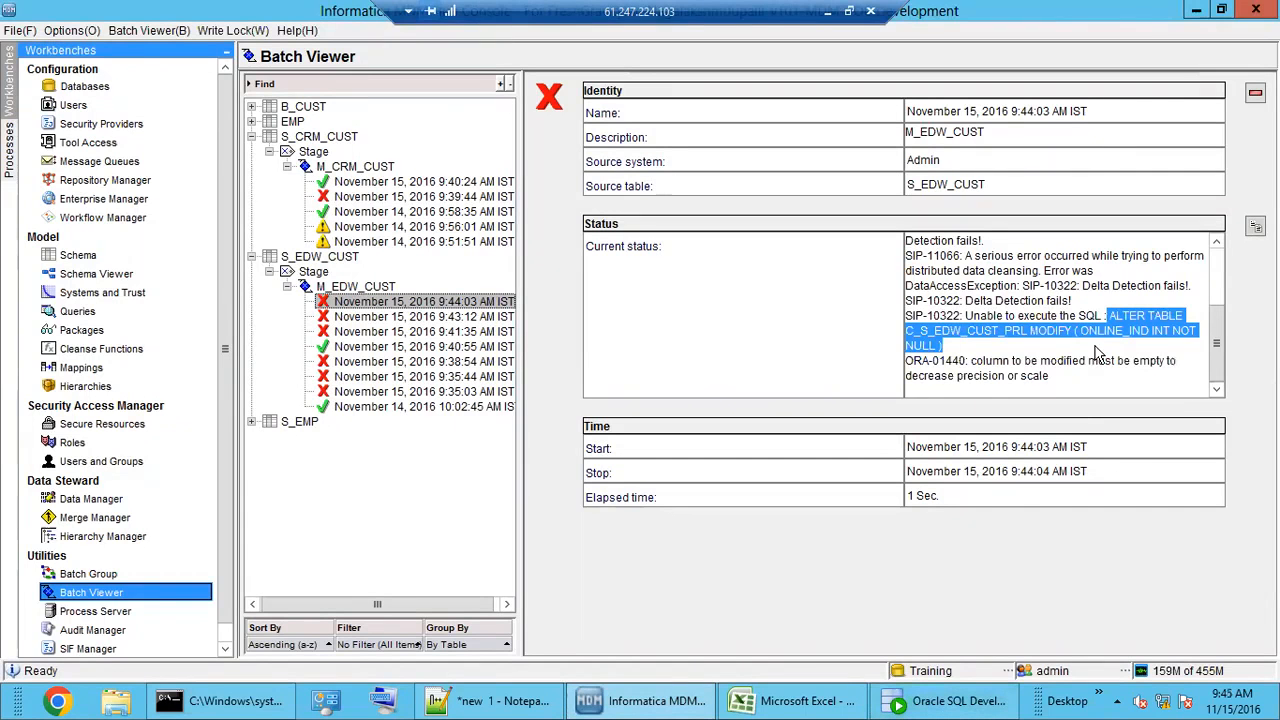
pyautogui.click(1137, 327)
pyautogui.moveTo(1116, 318); pyautogui.dragTo(1140, 345)
pyautogui.click(1127, 350)
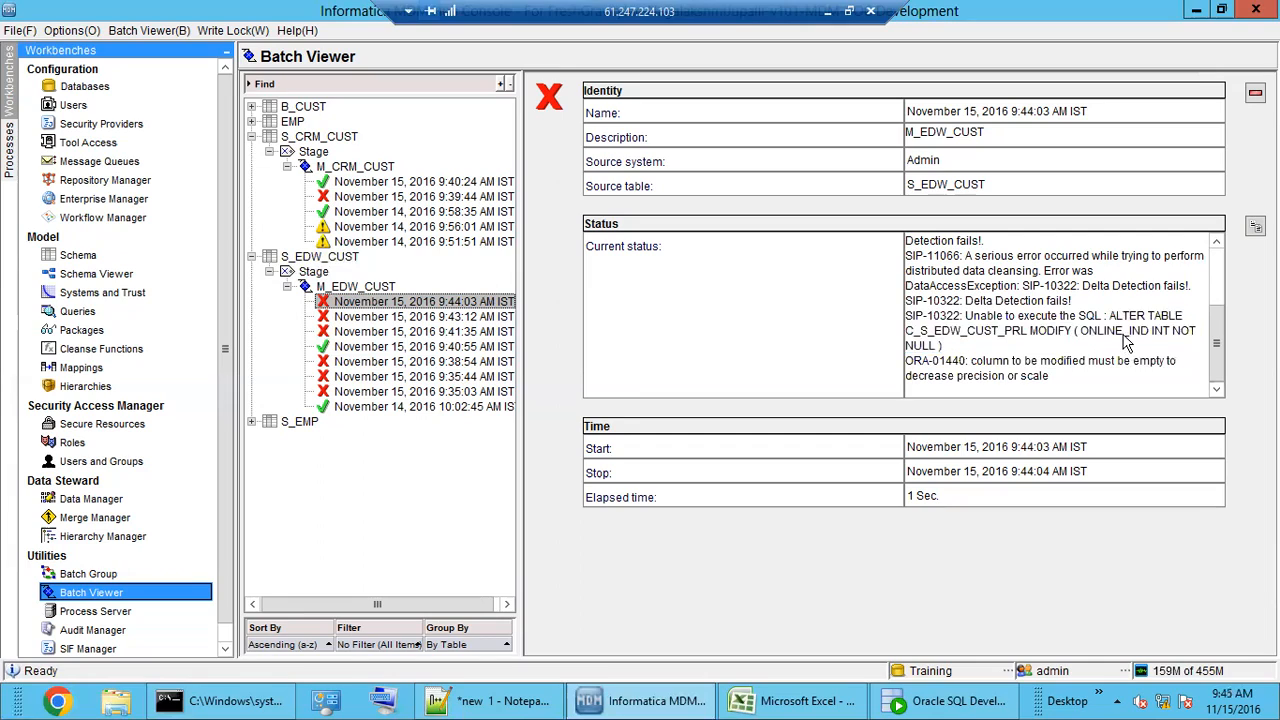
pyautogui.doubleClick(1125, 338)
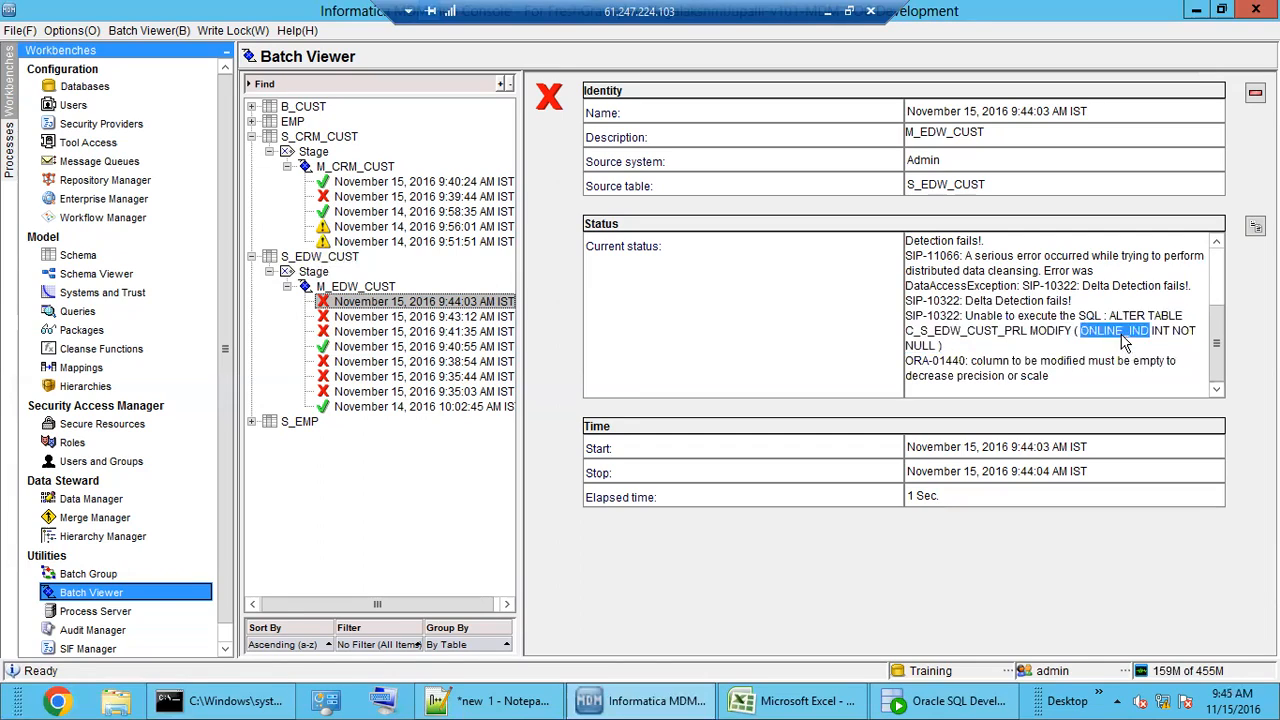
pyautogui.doubleClick(1122, 314)
pyautogui.doubleClick(1125, 327)
pyautogui.doubleClick(1122, 315)
pyautogui.doubleClick(1128, 332)
pyautogui.click(1120, 339)
pyautogui.moveTo(1112, 318); pyautogui.dragTo(1145, 347)
pyautogui.click(1079, 362)
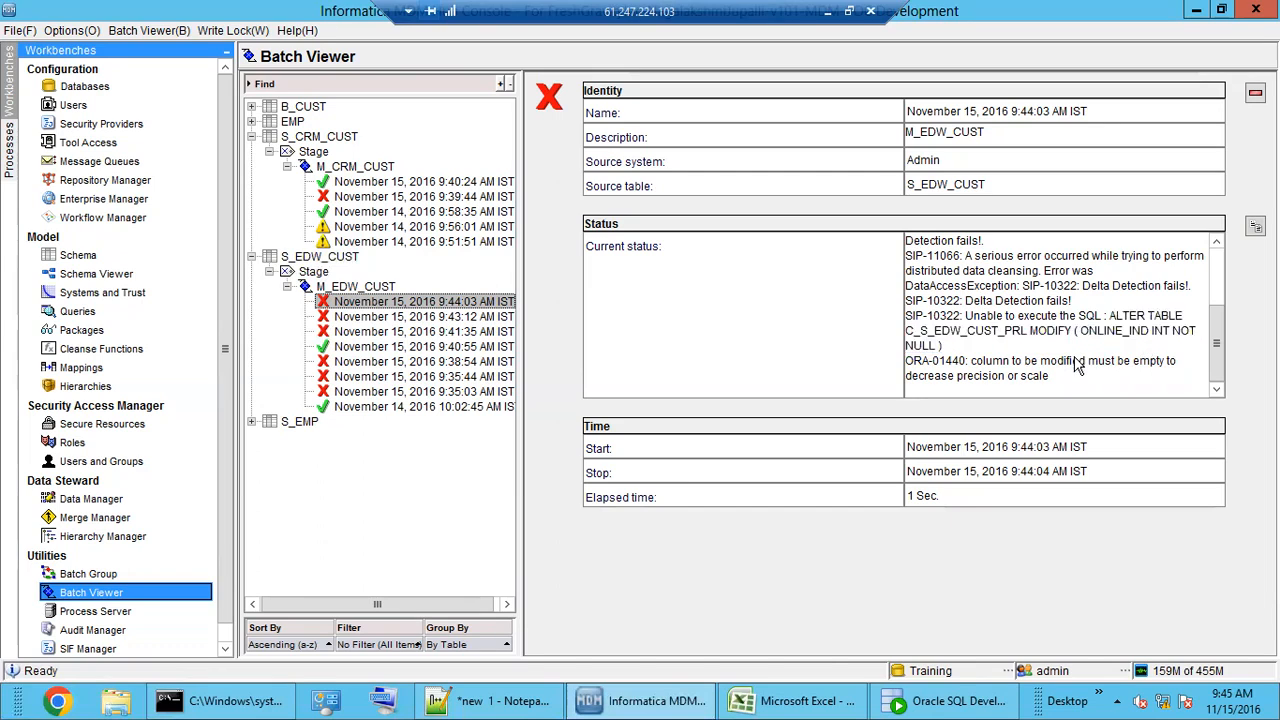
pyautogui.scroll(3, 1076, 364)
pyautogui.scroll(-3, 1076, 364)
pyautogui.moveTo(1120, 321); pyautogui.dragTo(1135, 343)
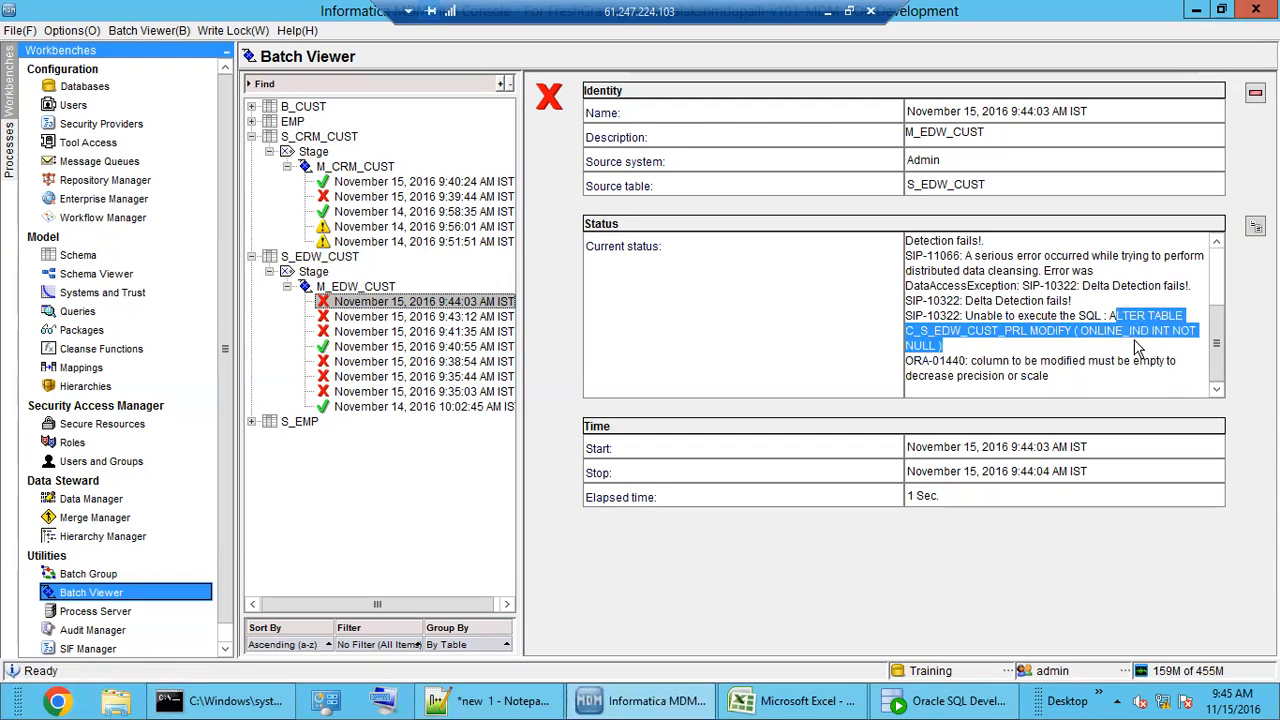
pyautogui.click(1135, 347)
pyautogui.moveTo(1109, 316); pyautogui.dragTo(1135, 347)
# Step: Switch to the Training worksheet in Oracle SQL Developer and run TRUNCATE TABLE C_S_EDW_CUST_PRL
pyautogui.click(940, 700)
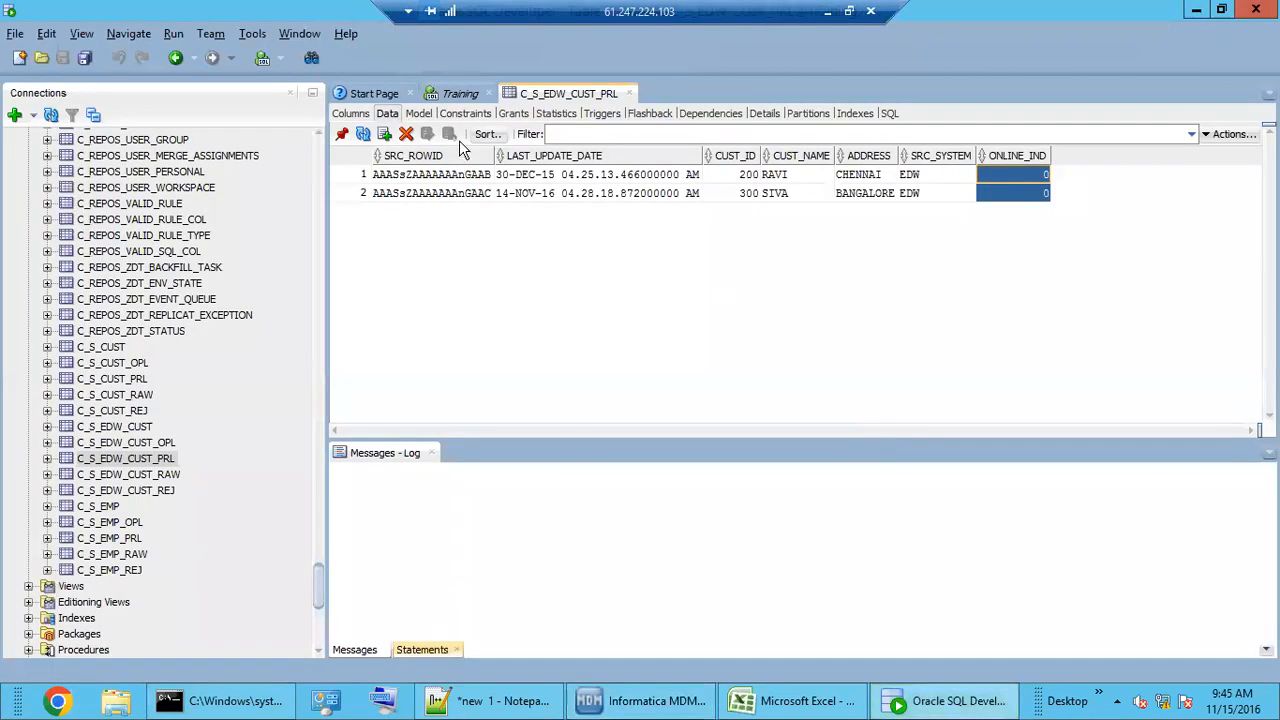
pyautogui.click(460, 93)
pyautogui.moveTo(580, 196); pyautogui.dragTo(367, 200)
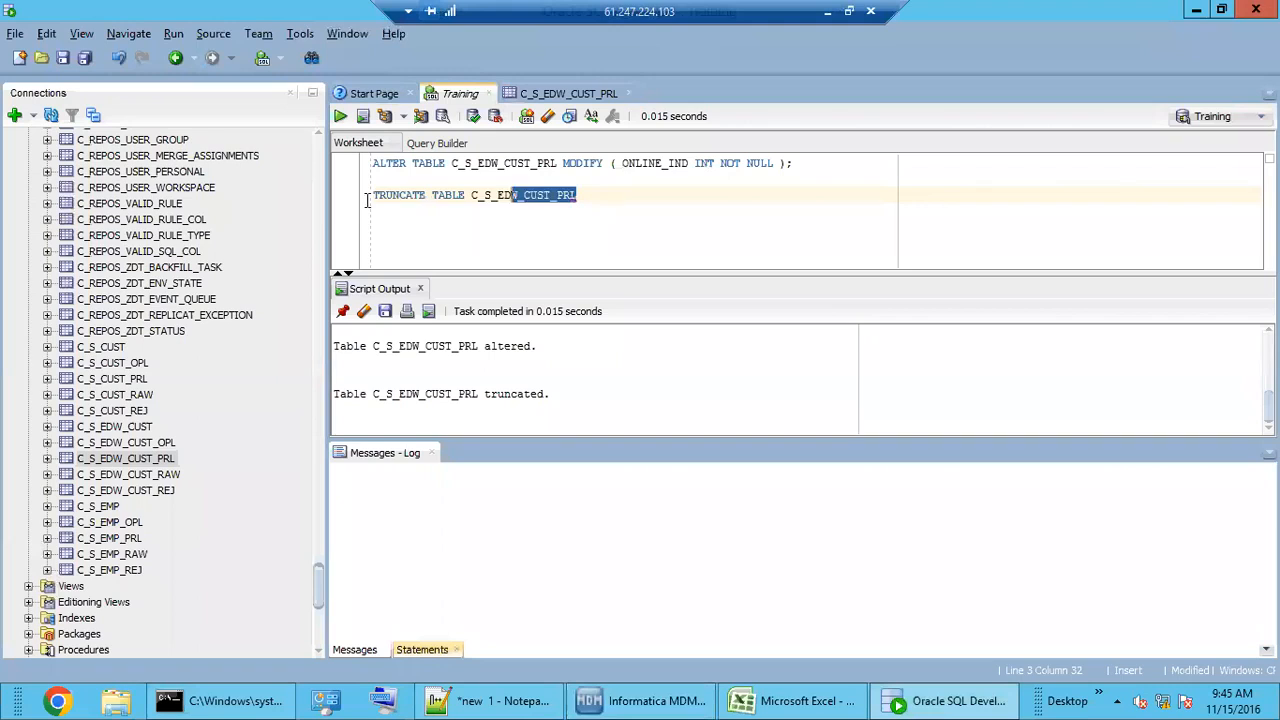
pyautogui.click(340, 116)
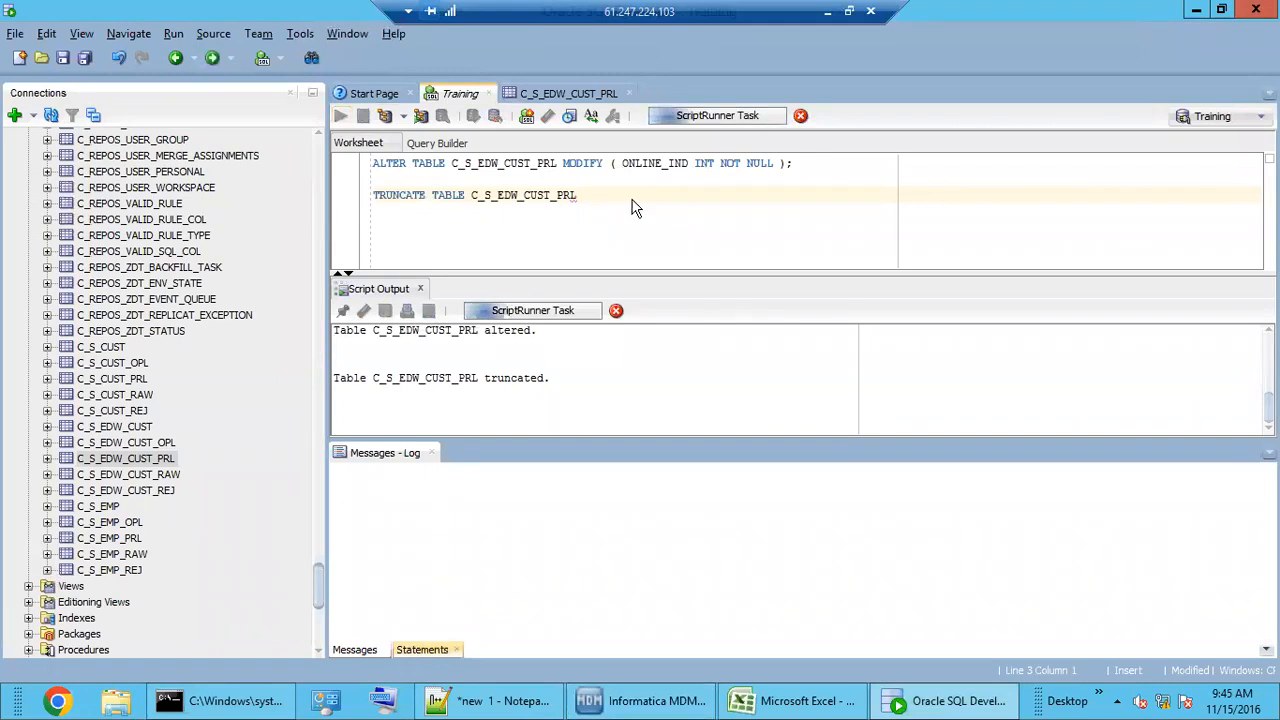
# Step: Run ALTER TABLE C_S_EDW_CUST_PRL MODIFY ( ONLINE_IND INT NOT NULL ); and check the statement against the script output
pyautogui.click(813, 163)
pyautogui.moveTo(797, 165); pyautogui.dragTo(368, 166)
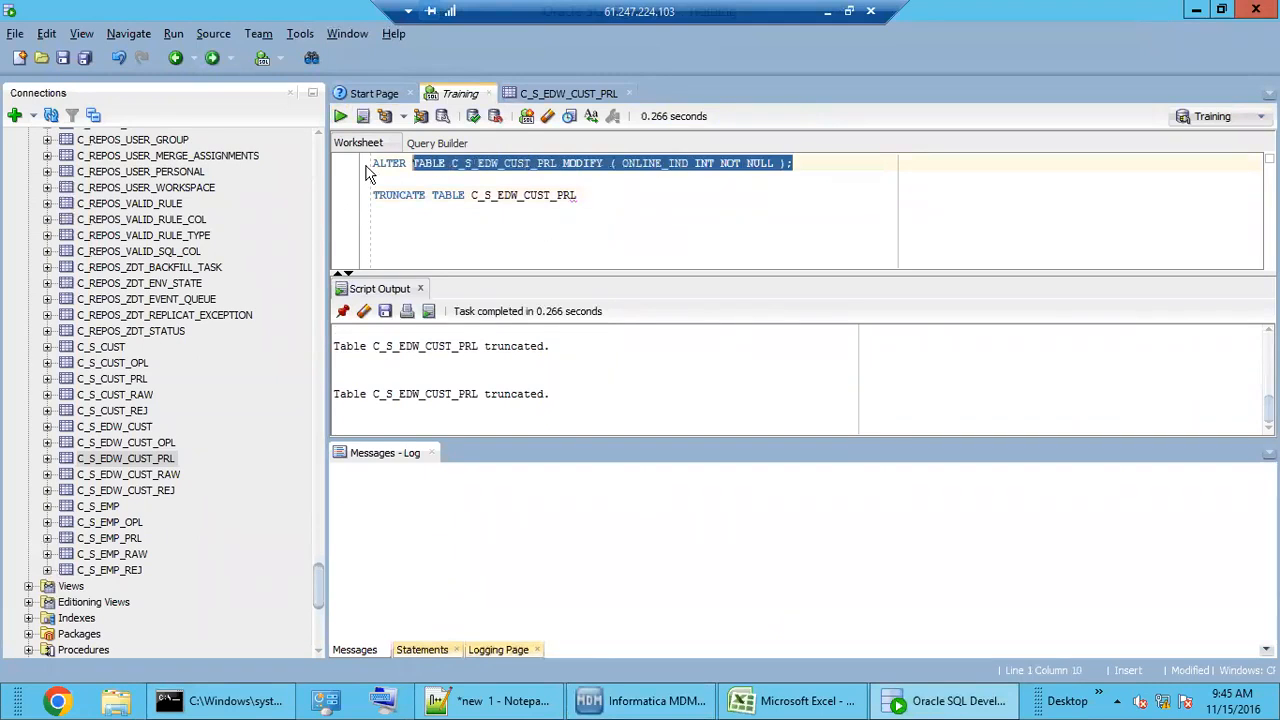
pyautogui.click(340, 116)
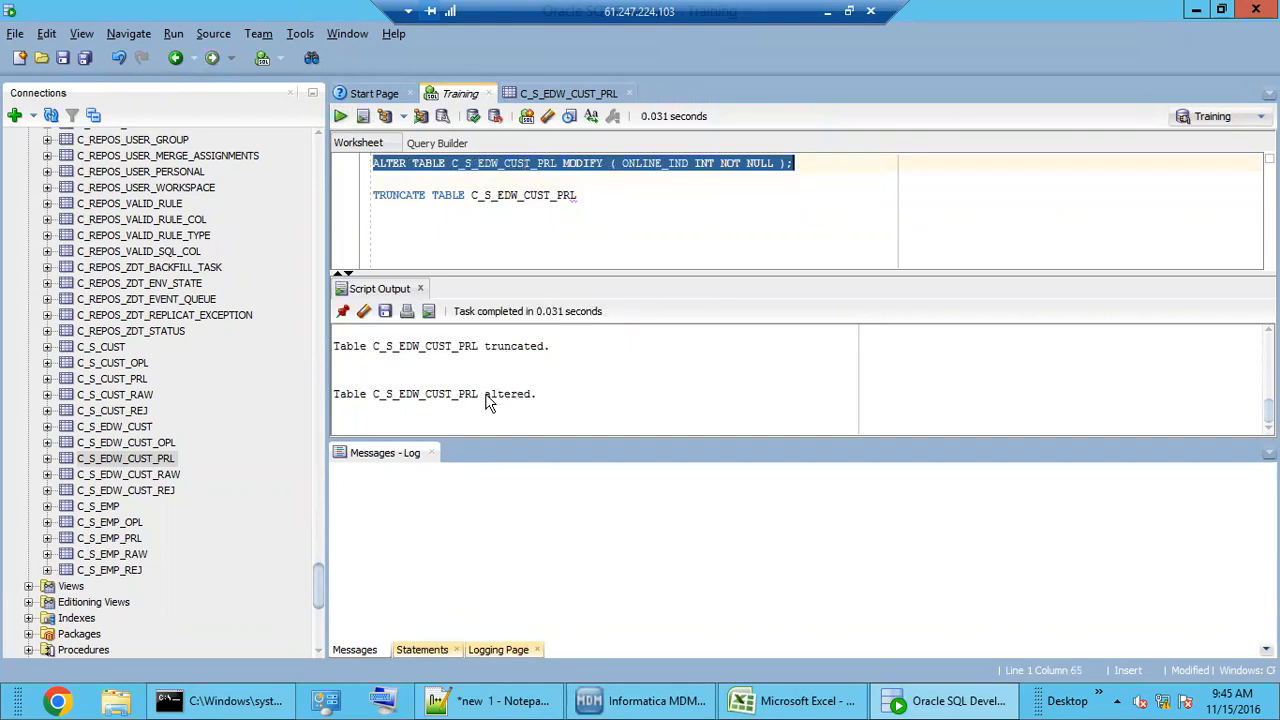
pyautogui.doubleClick(435, 398)
pyautogui.doubleClick(510, 396)
pyautogui.click(578, 177)
pyautogui.doubleClick(580, 165)
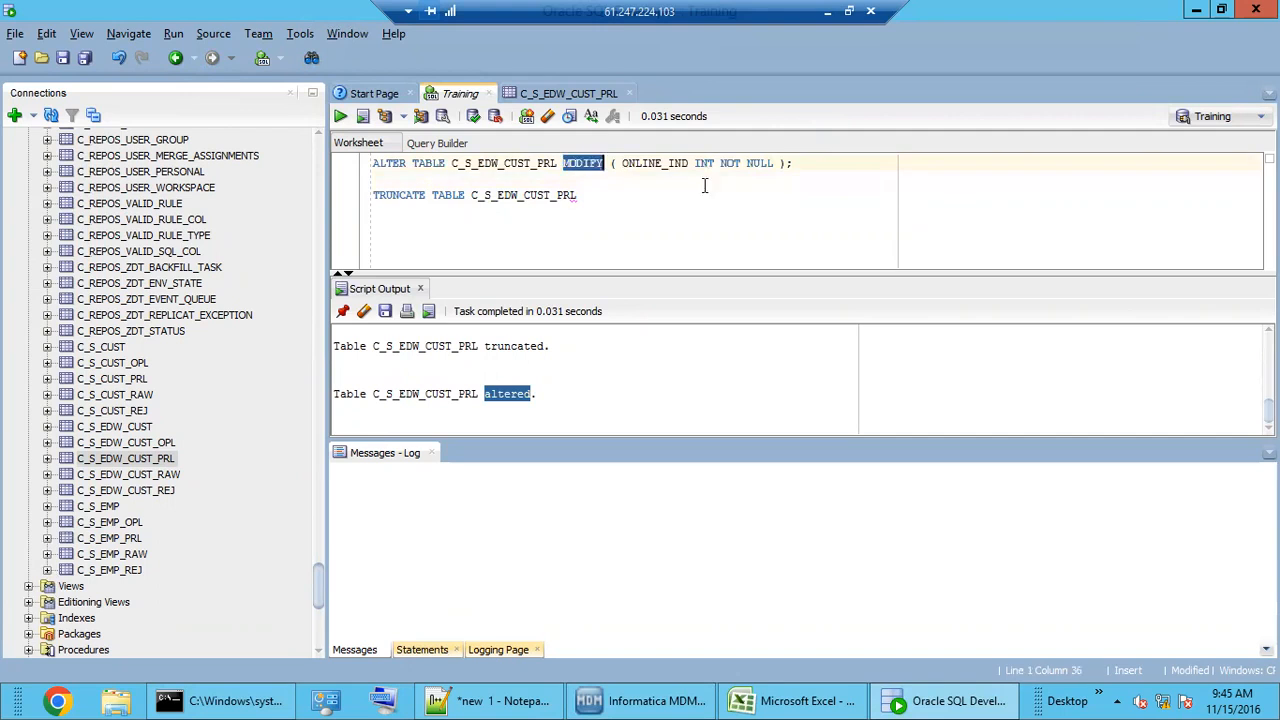
# Step: Review the SIP-10322 entries and the ALTER TABLE text in the Informatica MDM batch status, then return to Oracle SQL Developer
pyautogui.click(652, 702)
pyautogui.click(966, 300)
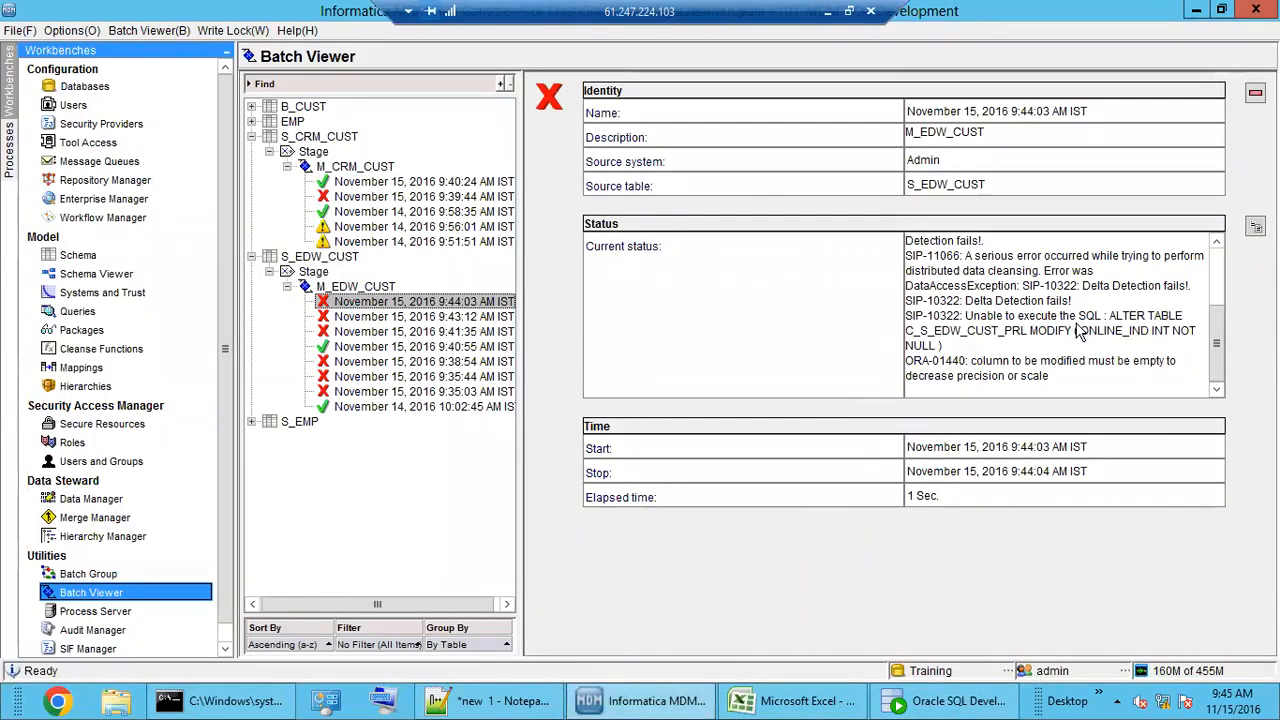
pyautogui.moveTo(1115, 316); pyautogui.dragTo(1130, 346)
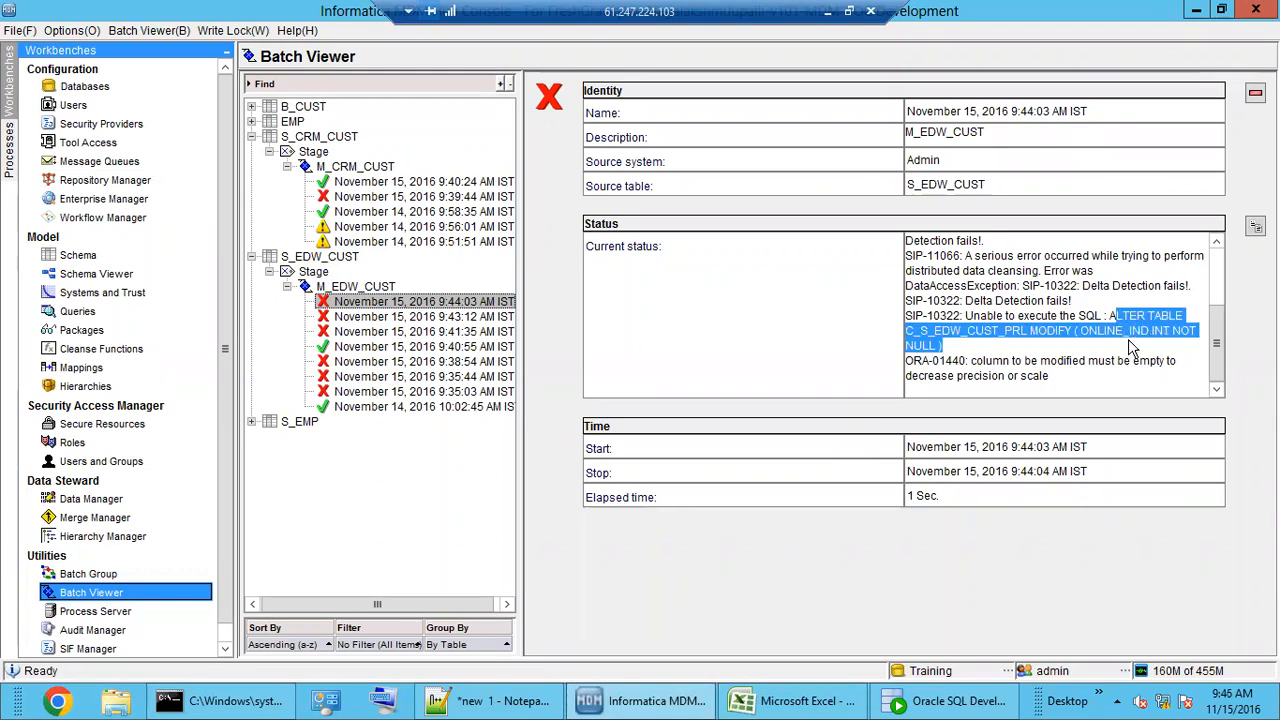
pyautogui.click(951, 302)
pyautogui.doubleClick(944, 301)
pyautogui.doubleClick(944, 316)
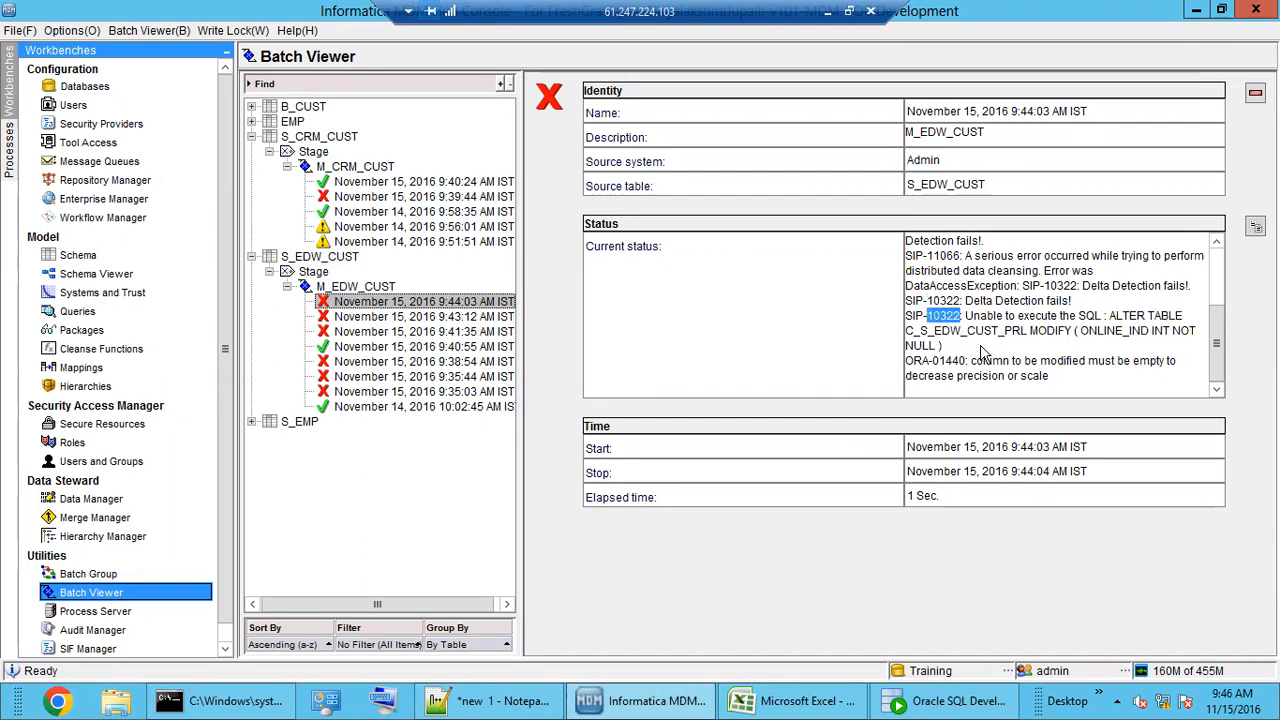
pyautogui.scroll(3, 985, 355)
pyautogui.scroll(-3, 996, 360)
pyautogui.click(663, 703)
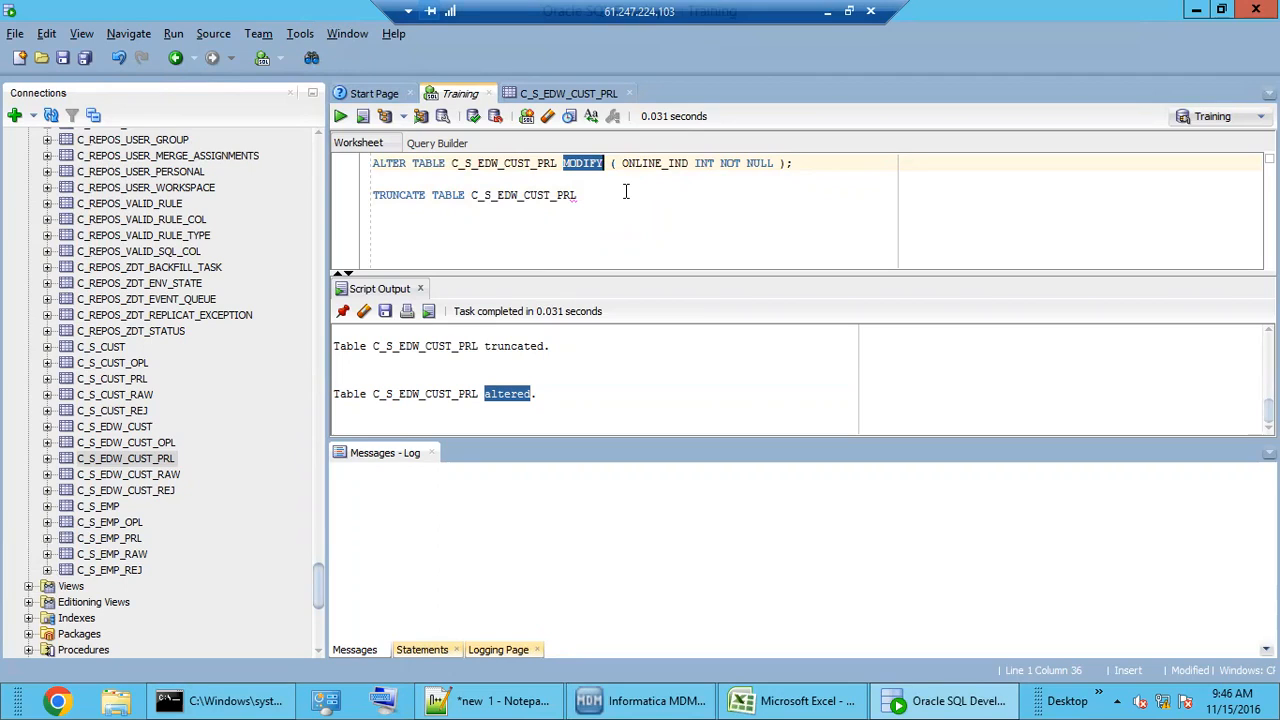
# Step: Examine the table name, the MODIFY keyword and the ONLINE_IND column in the ALTER TABLE statement
pyautogui.doubleClick(507, 165)
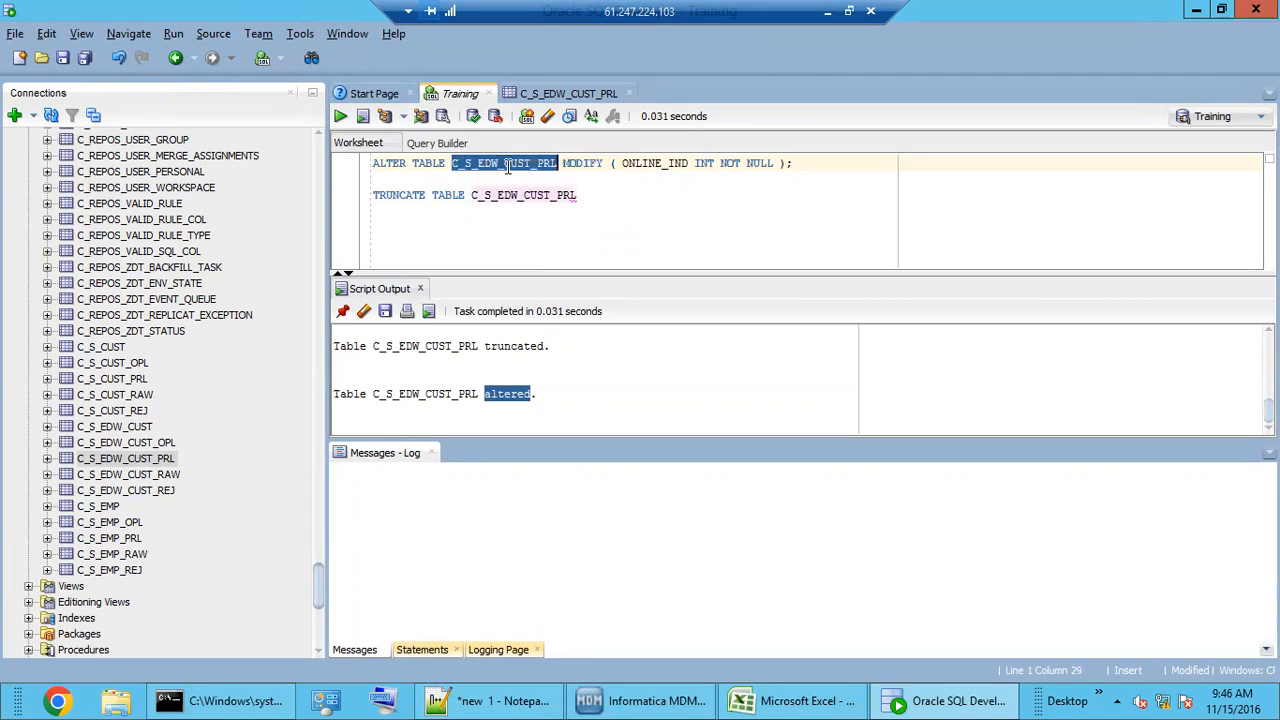
pyautogui.doubleClick(659, 165)
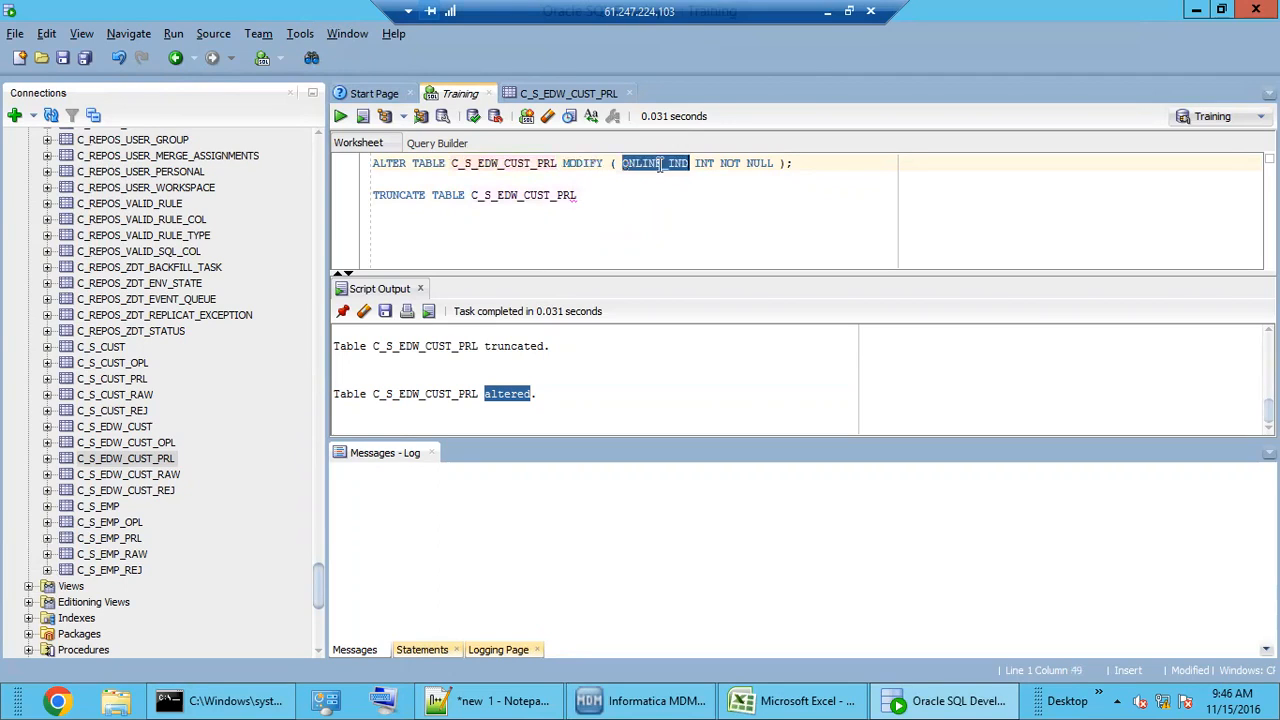
pyautogui.doubleClick(583, 165)
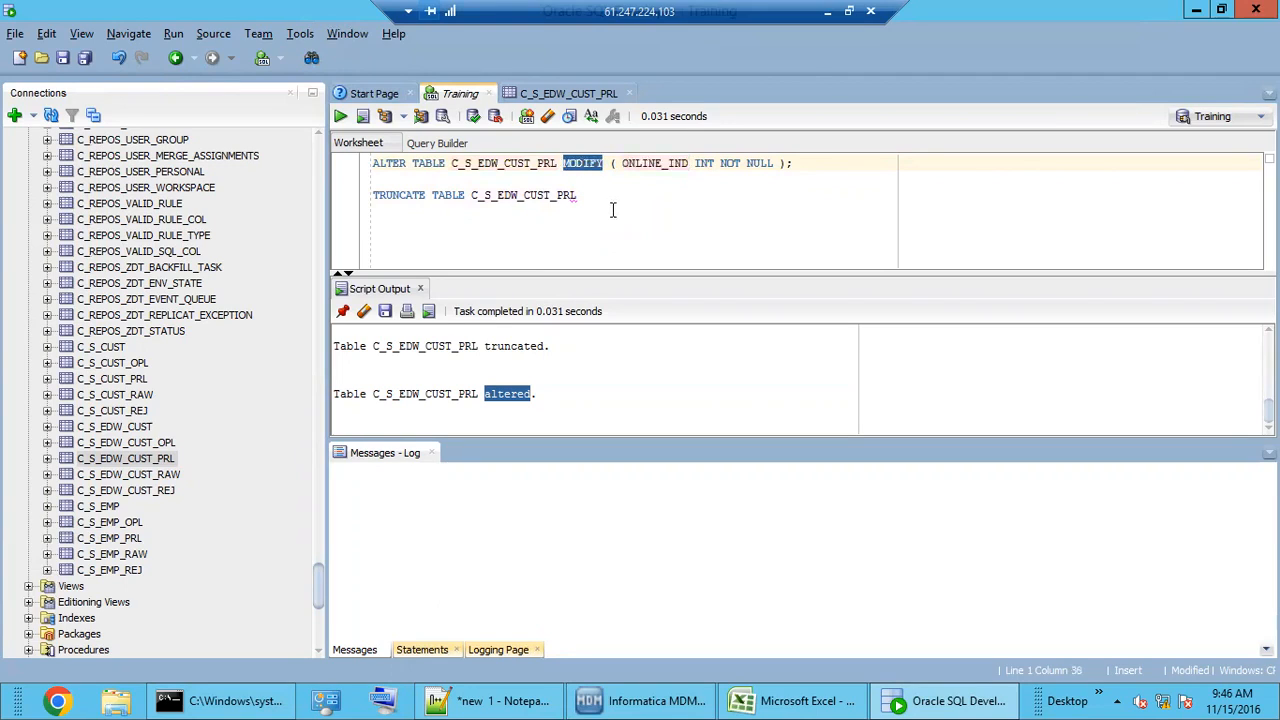
pyautogui.doubleClick(655, 164)
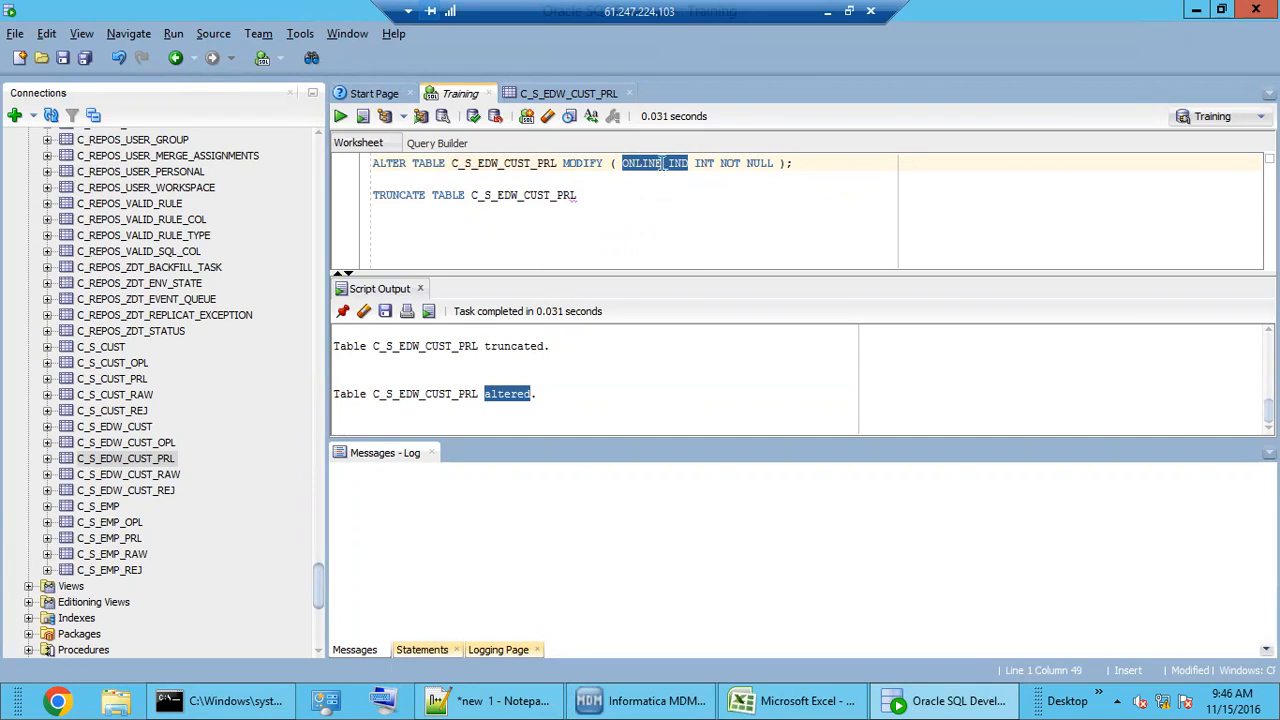
# Step: Run TRUNCATE TABLE C_S_EDW_CUST_PRL in the Training worksheet and refresh the data of C_S_EDW_CUST_PRL
pyautogui.click(601, 198)
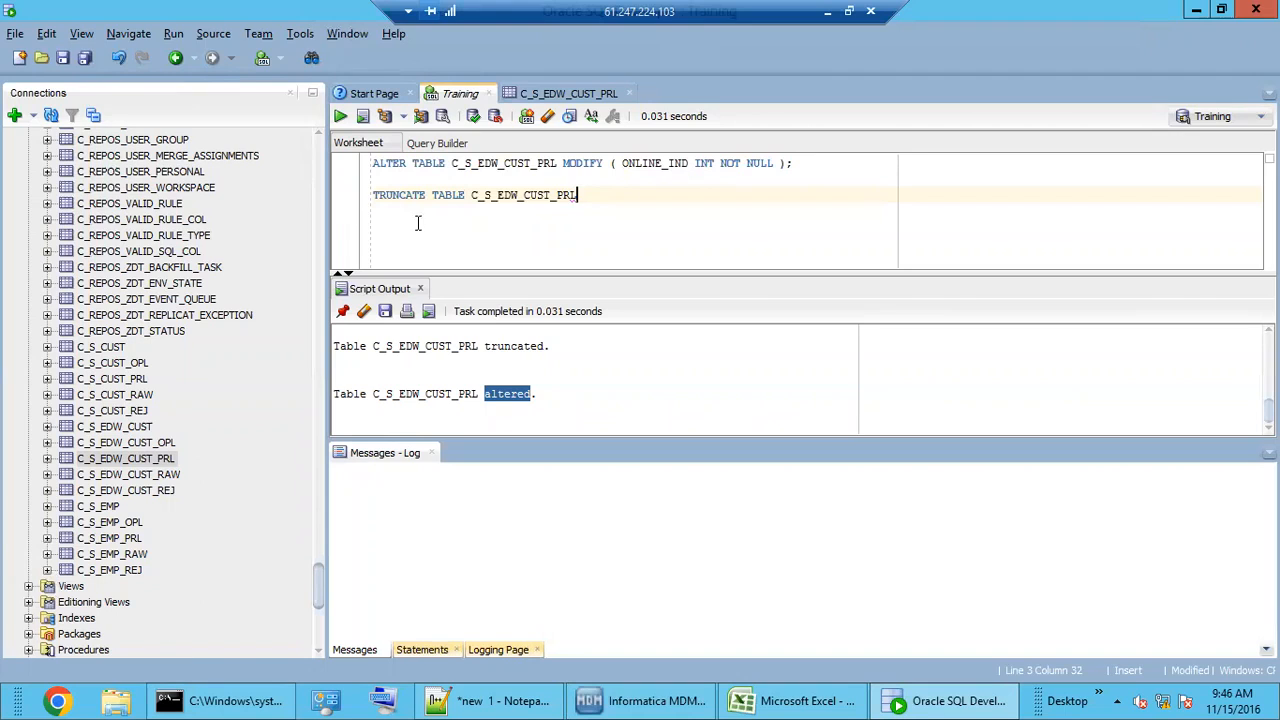
pyautogui.moveTo(600, 197); pyautogui.dragTo(350, 205)
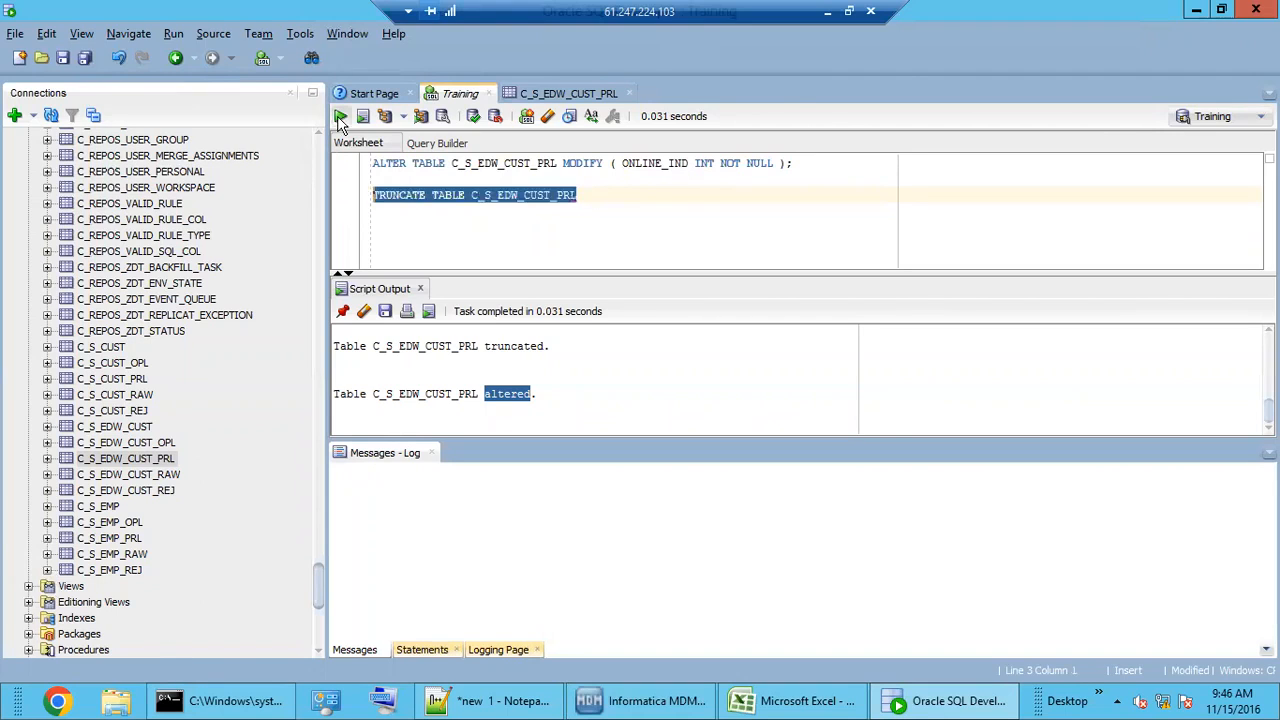
pyautogui.click(340, 116)
pyautogui.click(555, 95)
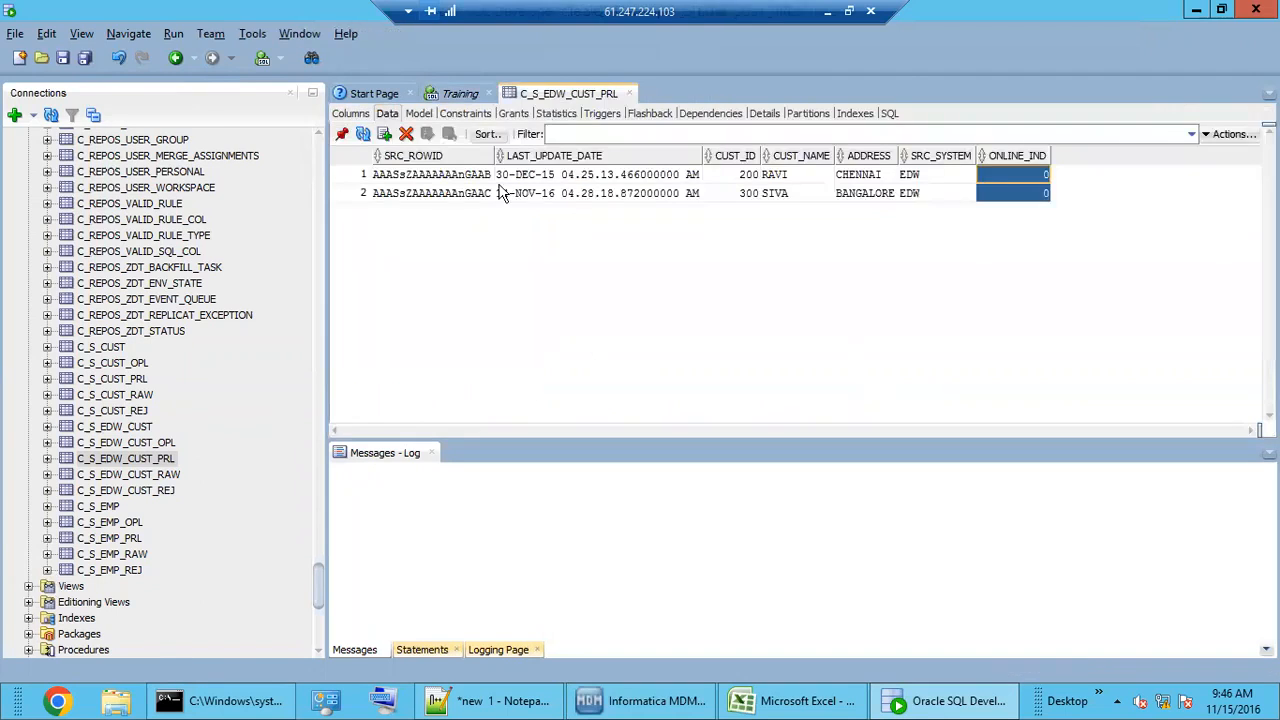
pyautogui.click(364, 136)
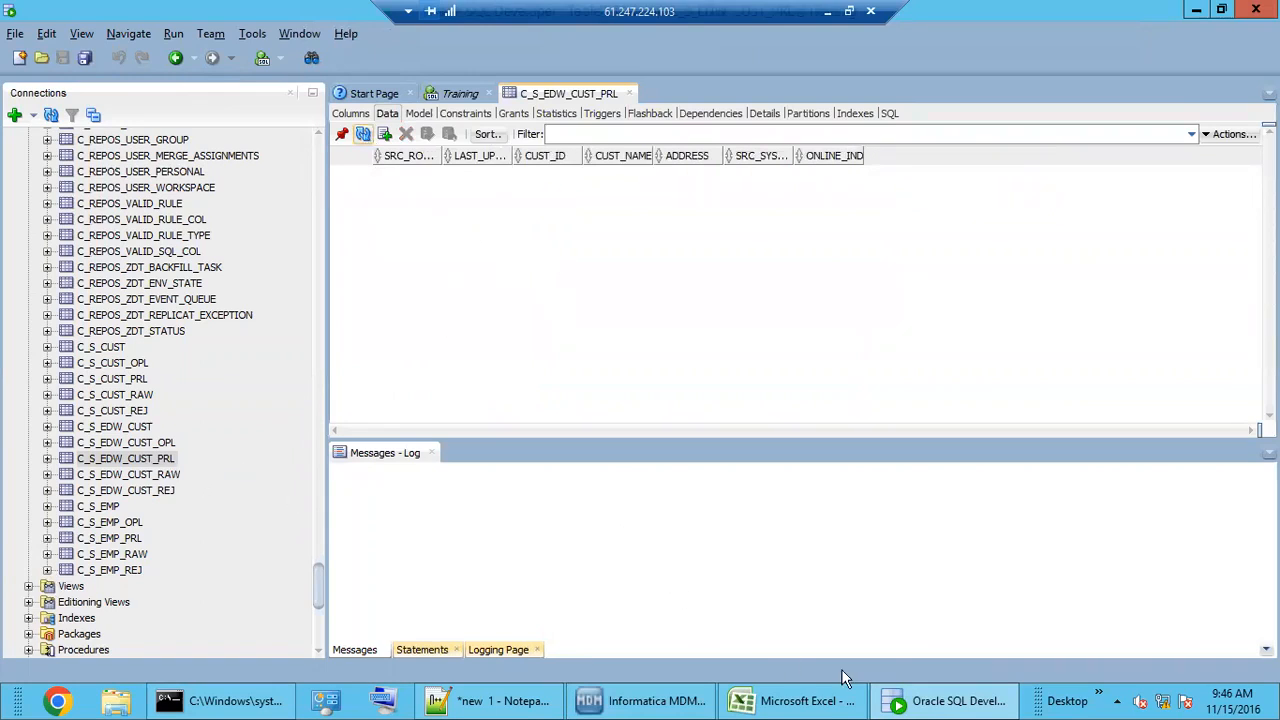
# Step: Delete the rows with PKEY_SRC_OBJECT 200 and 300 from C_S_EDW_CUST and commit the deletion
pyautogui.click(118, 430)
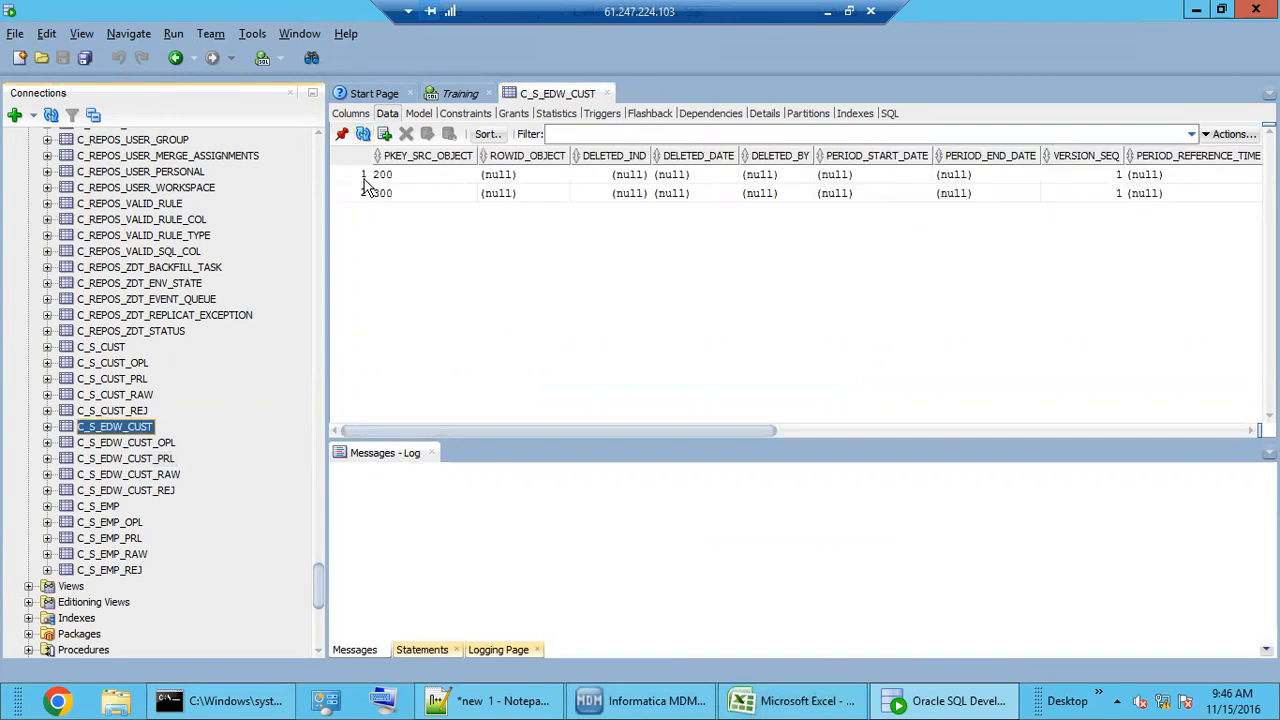
pyautogui.click(372, 176)
pyautogui.click(362, 177)
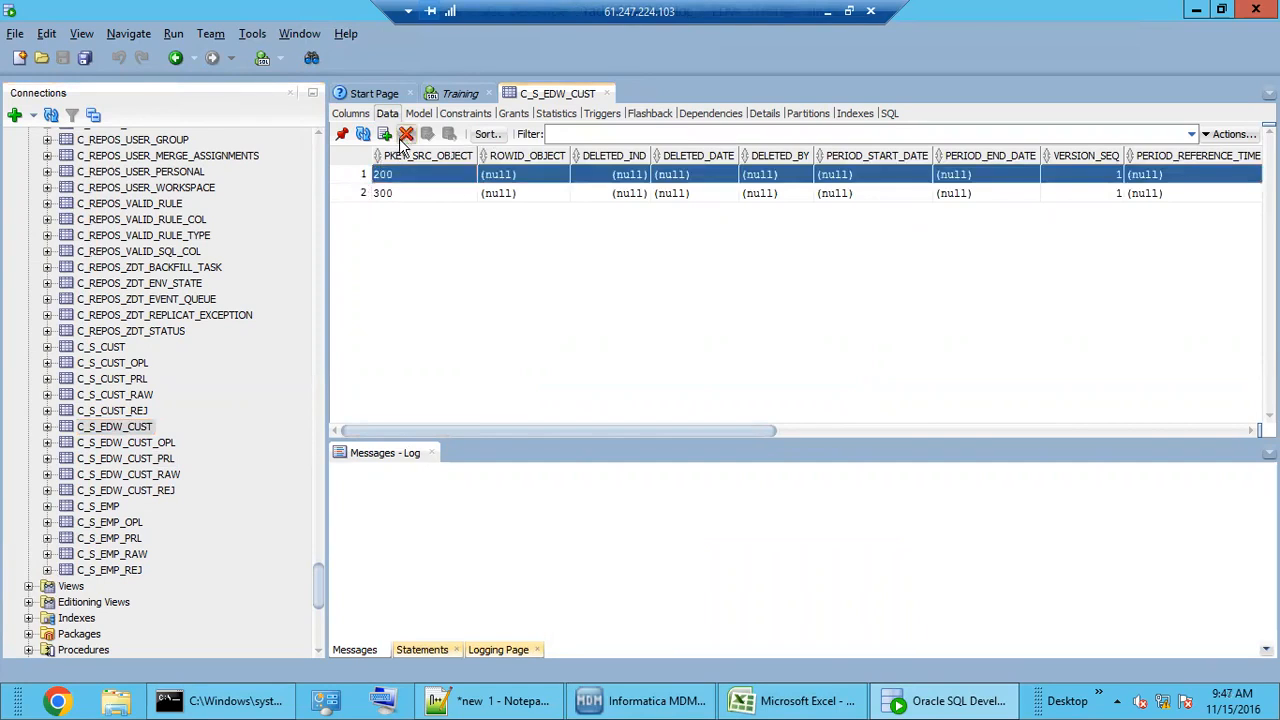
pyautogui.click(406, 133)
pyautogui.click(365, 193)
pyautogui.click(406, 133)
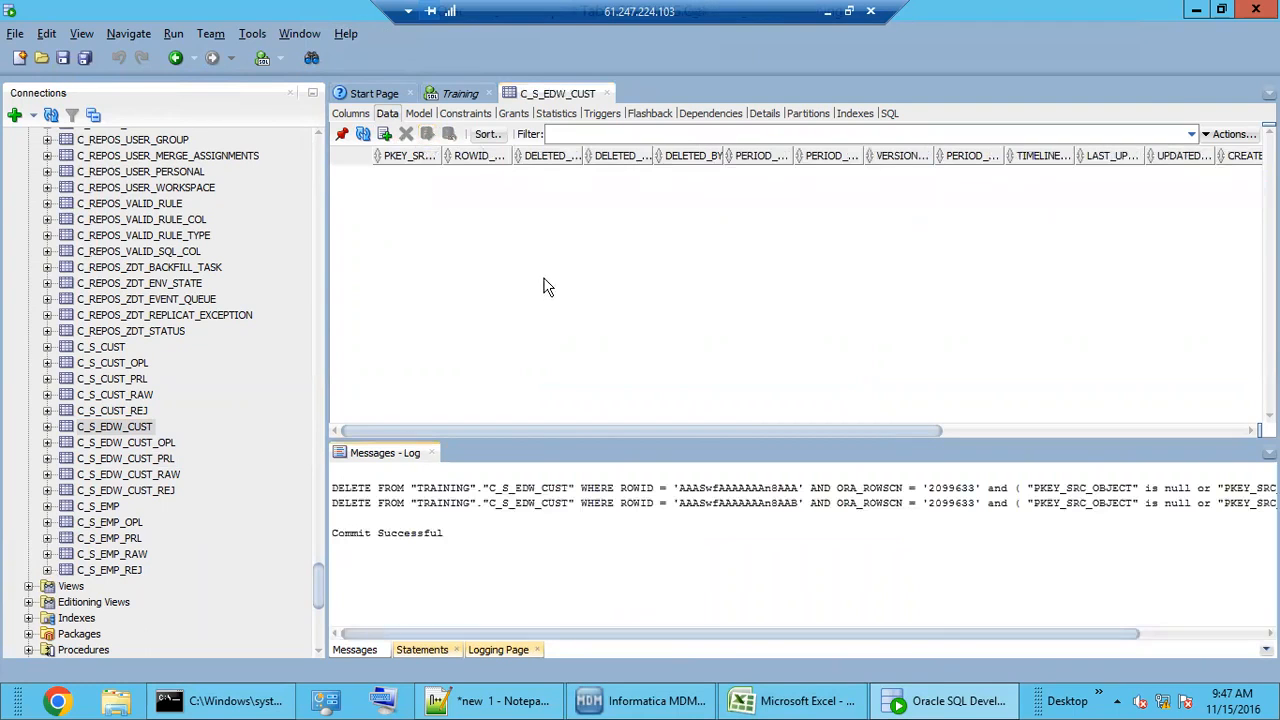
pyautogui.click(118, 430)
pyautogui.click(146, 460)
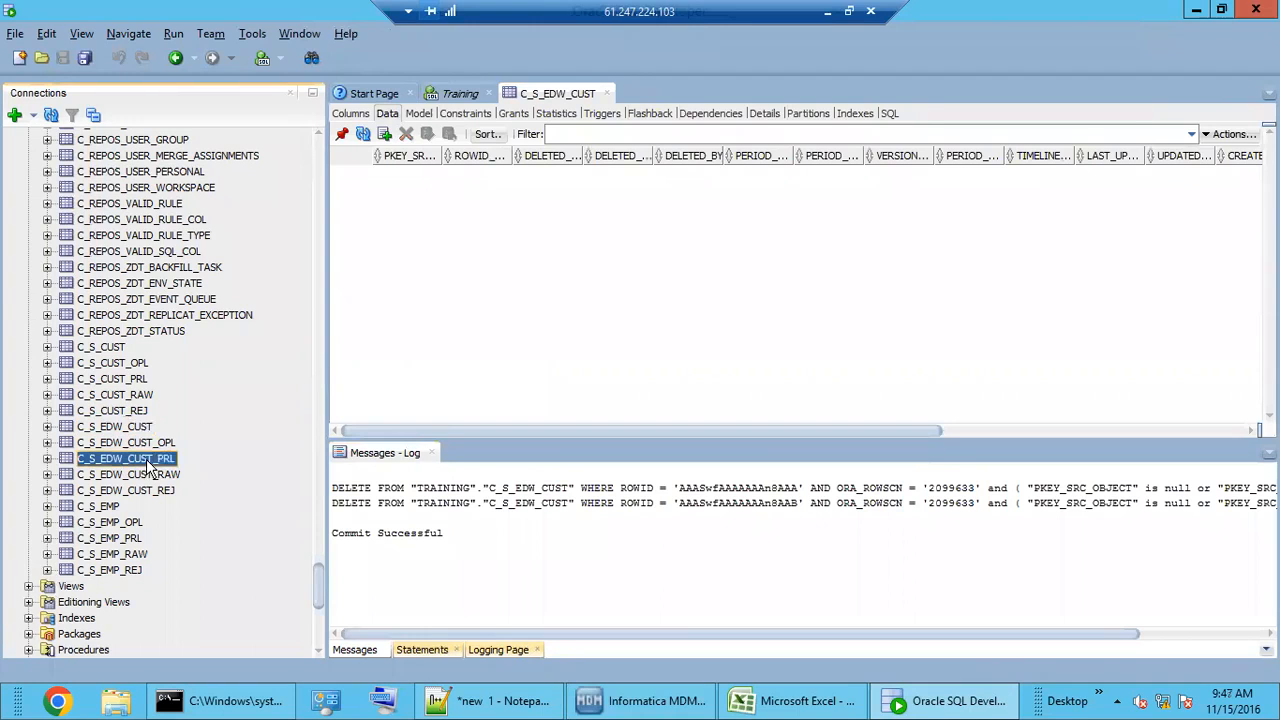
# Step: Switch to Informatica MDM, execute the M_EDW_CUST stage batch, and inspect the new run's status after refreshing
pyautogui.click(645, 701)
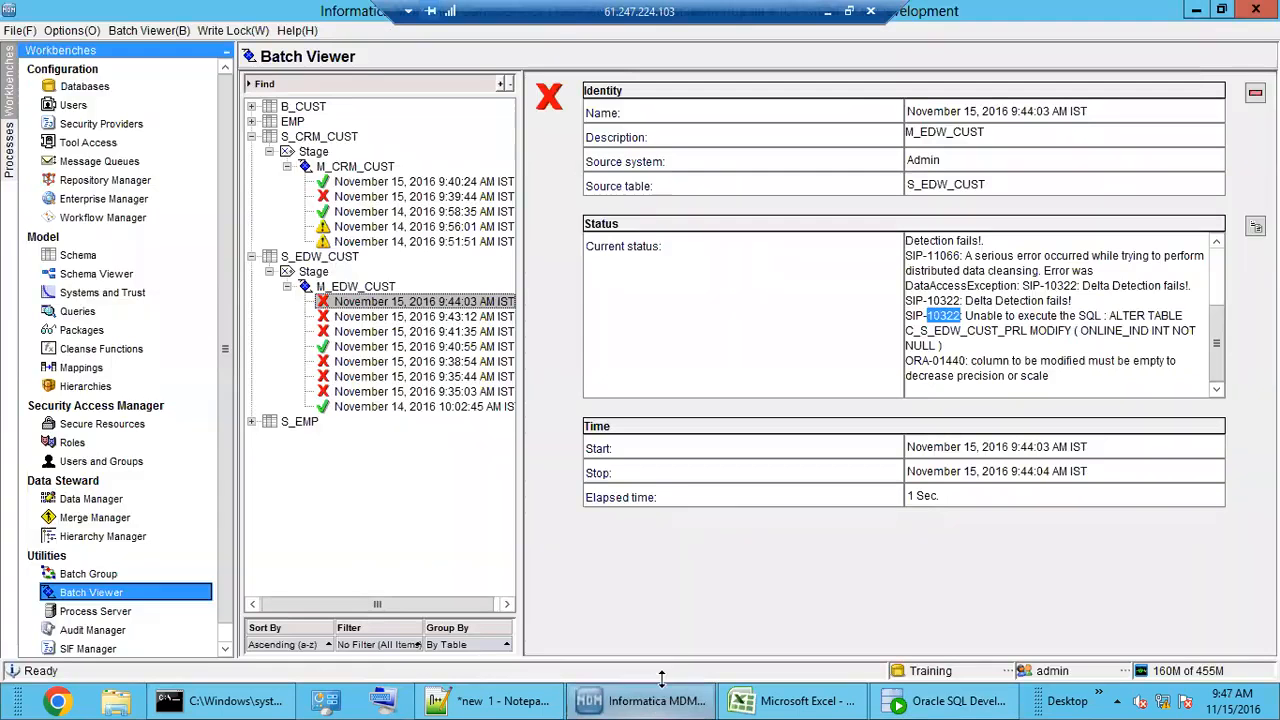
pyautogui.click(366, 290)
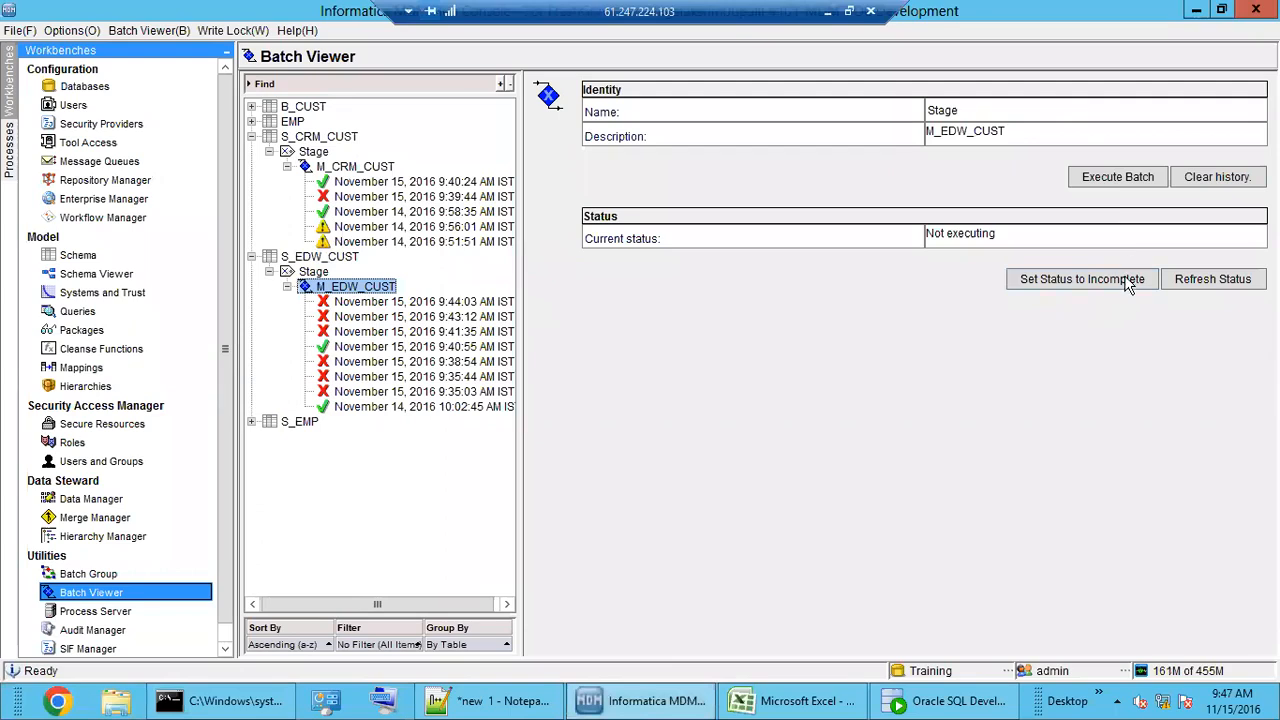
pyautogui.click(1114, 180)
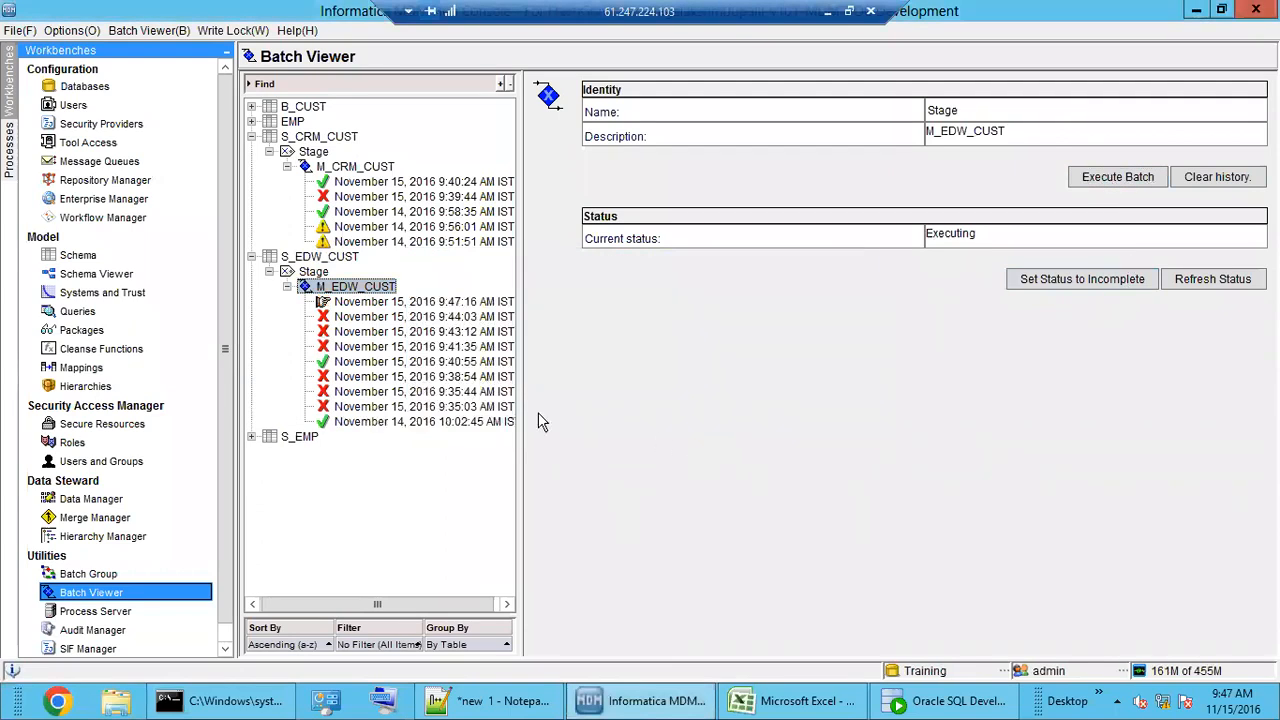
pyautogui.click(1226, 290)
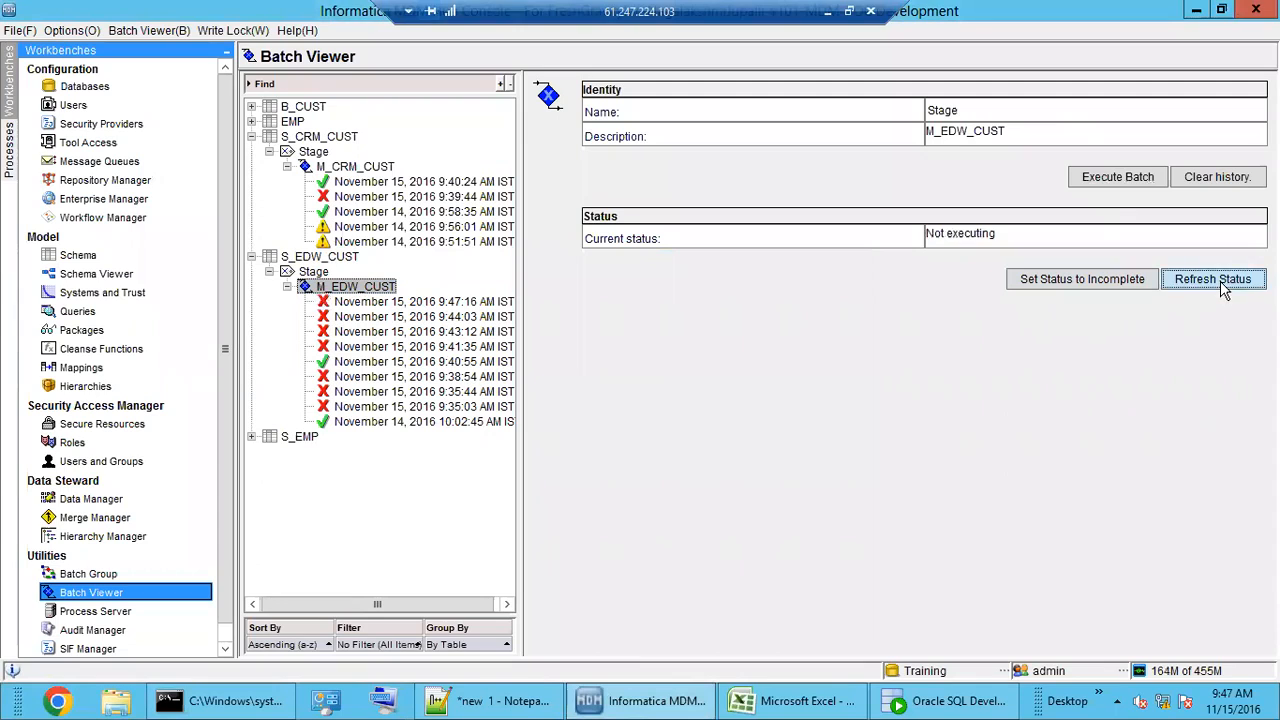
pyautogui.click(432, 305)
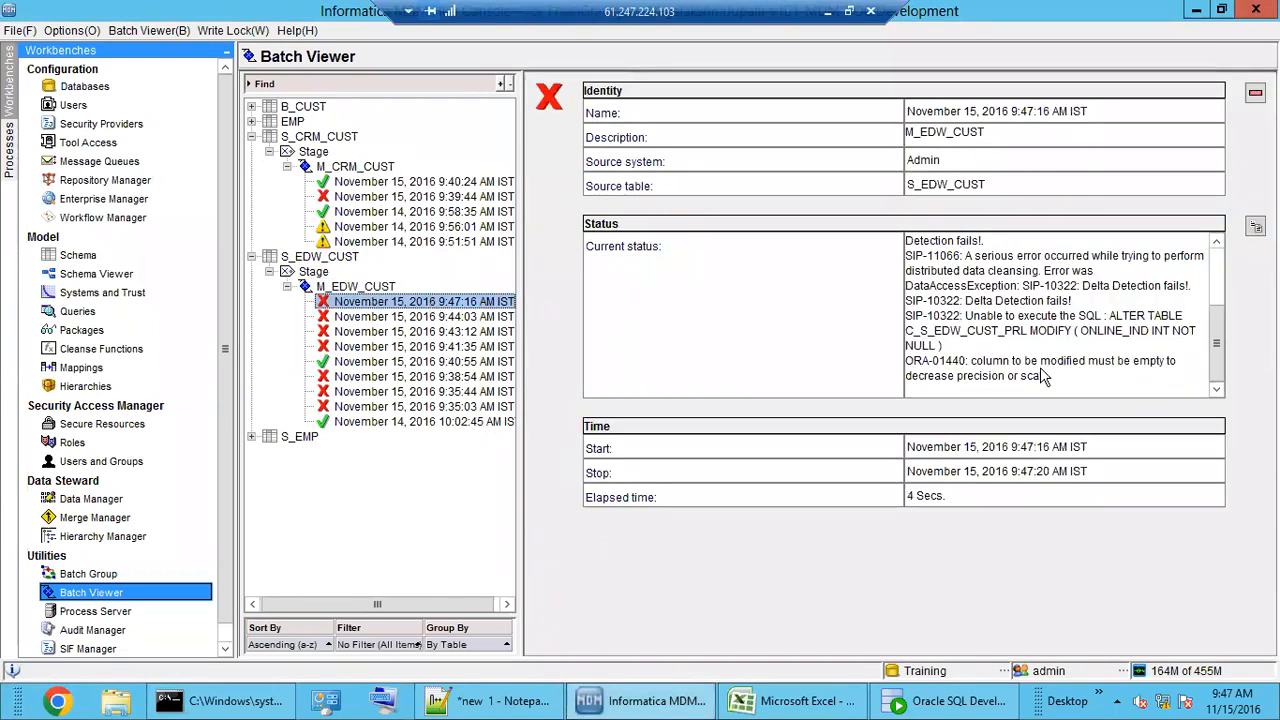
pyautogui.moveTo(1210, 367)
pyautogui.mouseDown()
pyautogui.moveTo(1218, 300)
pyautogui.moveTo(1218, 355)
pyautogui.mouseUp()
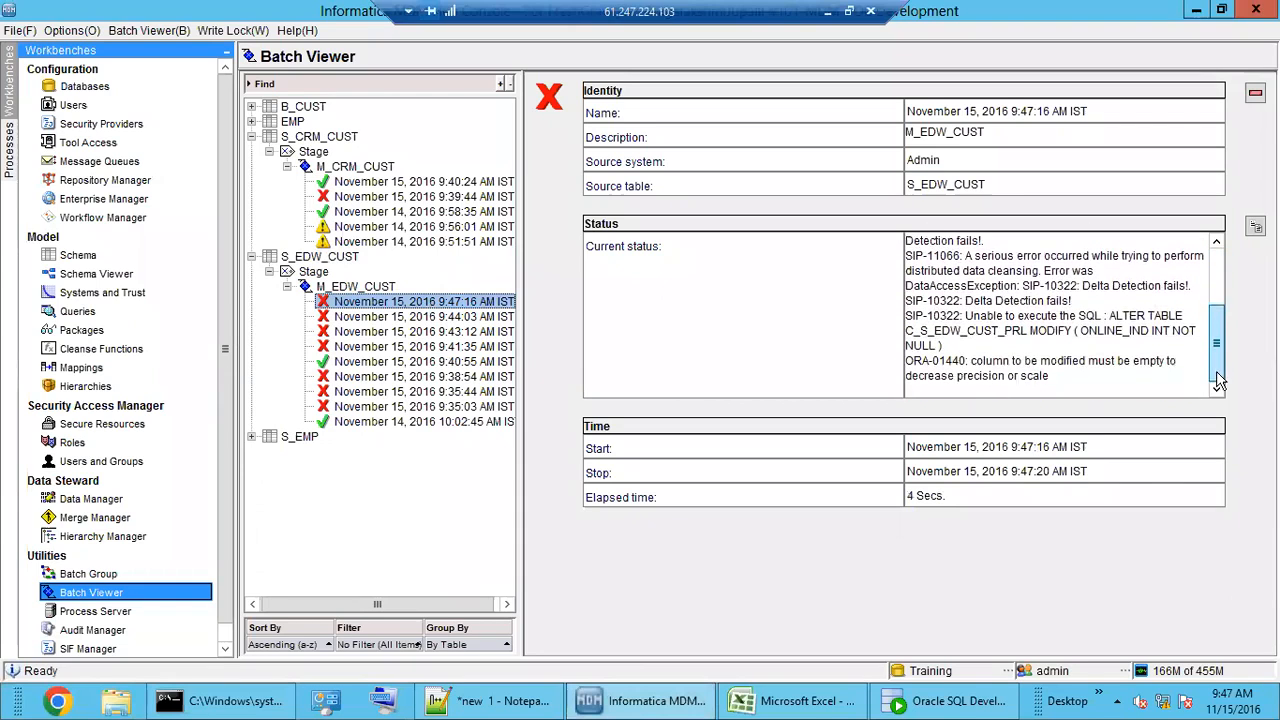
# Step: Switch to Oracle SQL Developer and examine the refreshed data of C_S_EDW_CUST_PRL and the rows of C_S_EDW_CUST
pyautogui.click(880, 704)
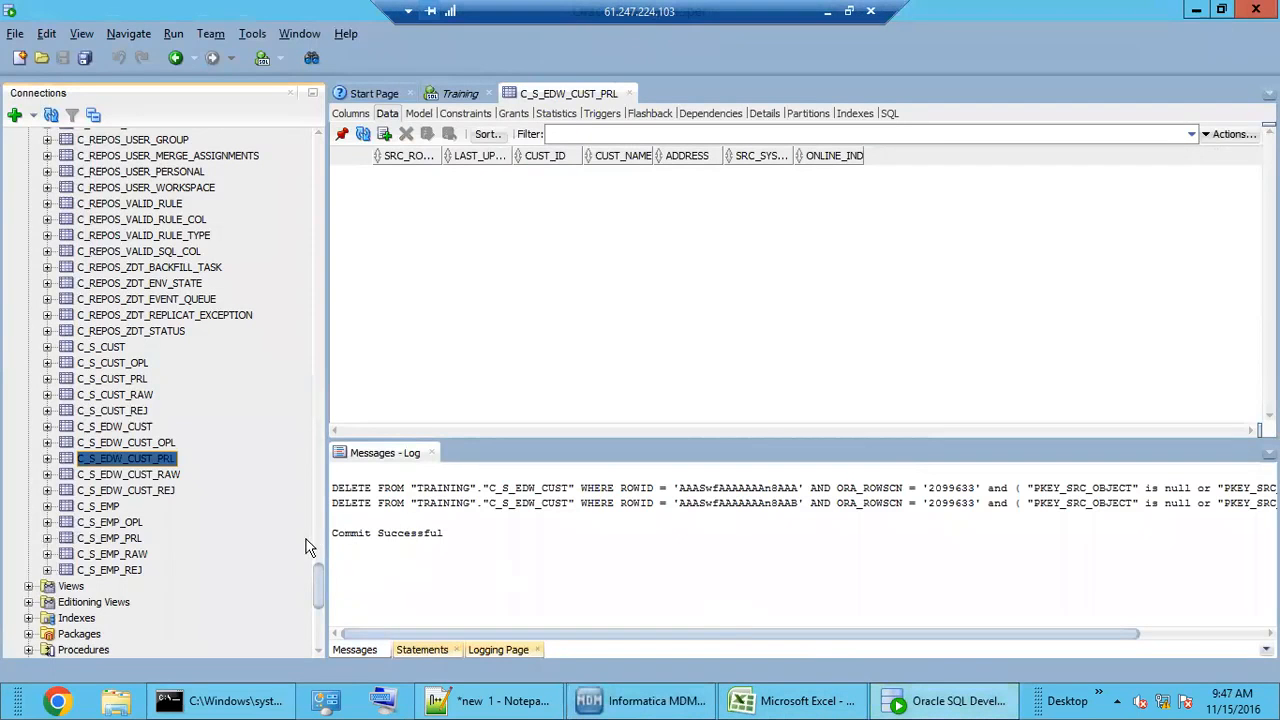
pyautogui.click(363, 134)
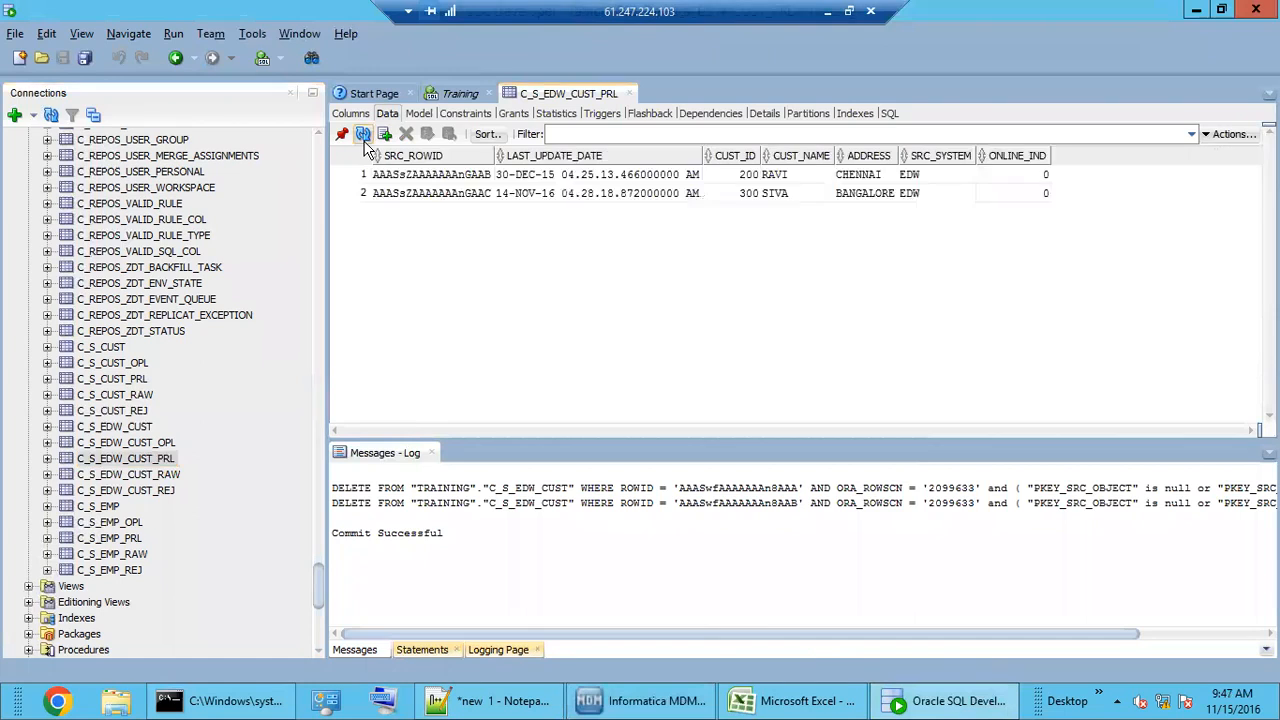
pyautogui.click(131, 428)
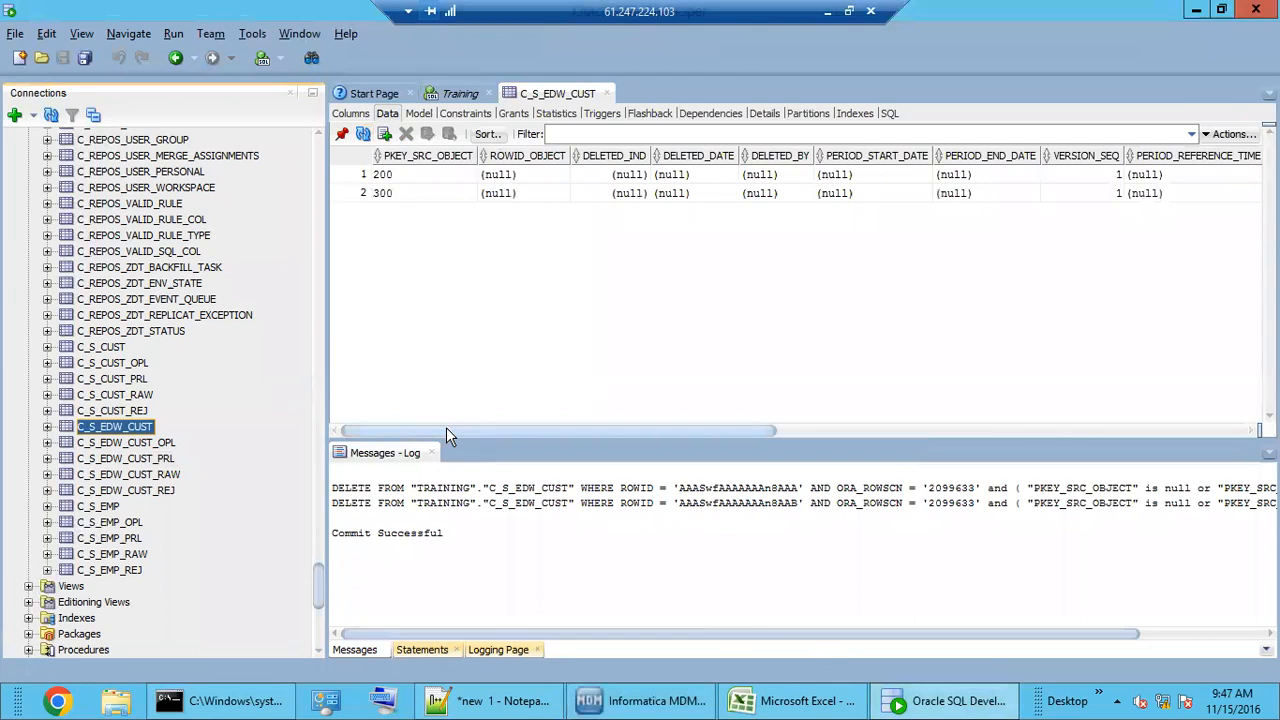
pyautogui.moveTo(446, 427); pyautogui.dragTo(1029, 433)
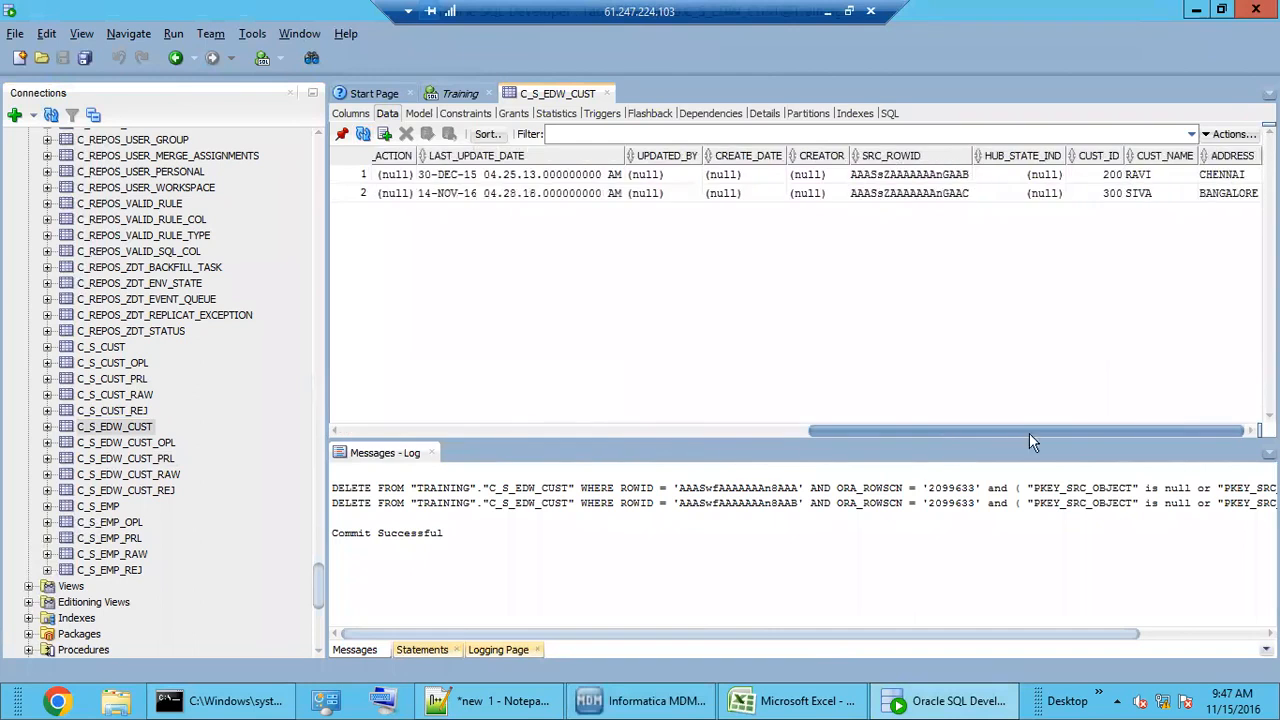
pyautogui.moveTo(827, 462); pyautogui.dragTo(377, 470)
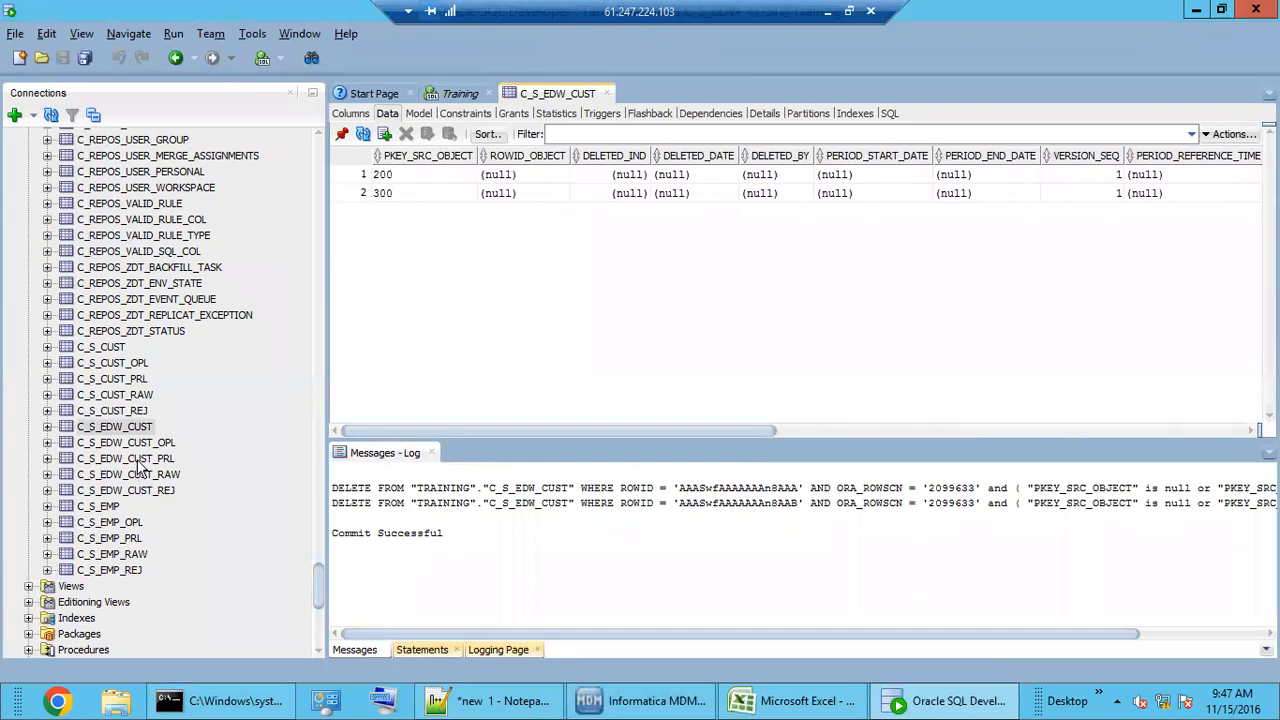
pyautogui.click(118, 428)
pyautogui.click(417, 180)
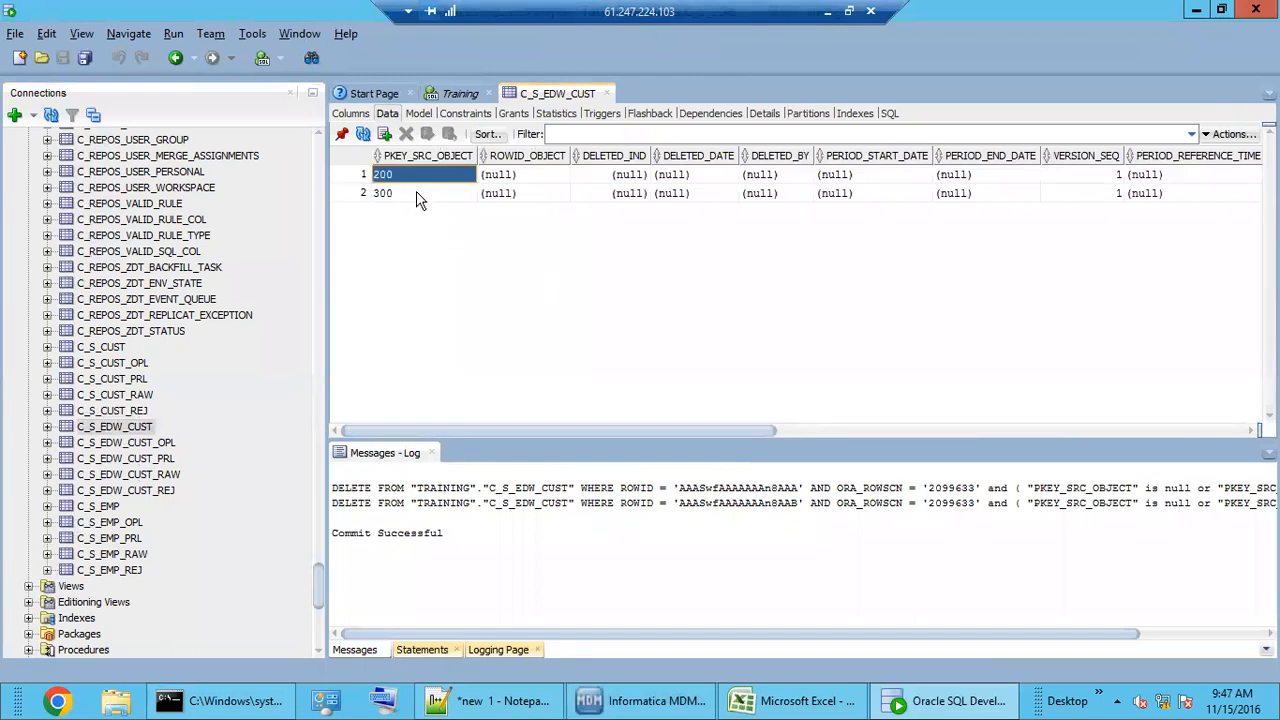
pyautogui.click(416, 194)
pyautogui.click(155, 462)
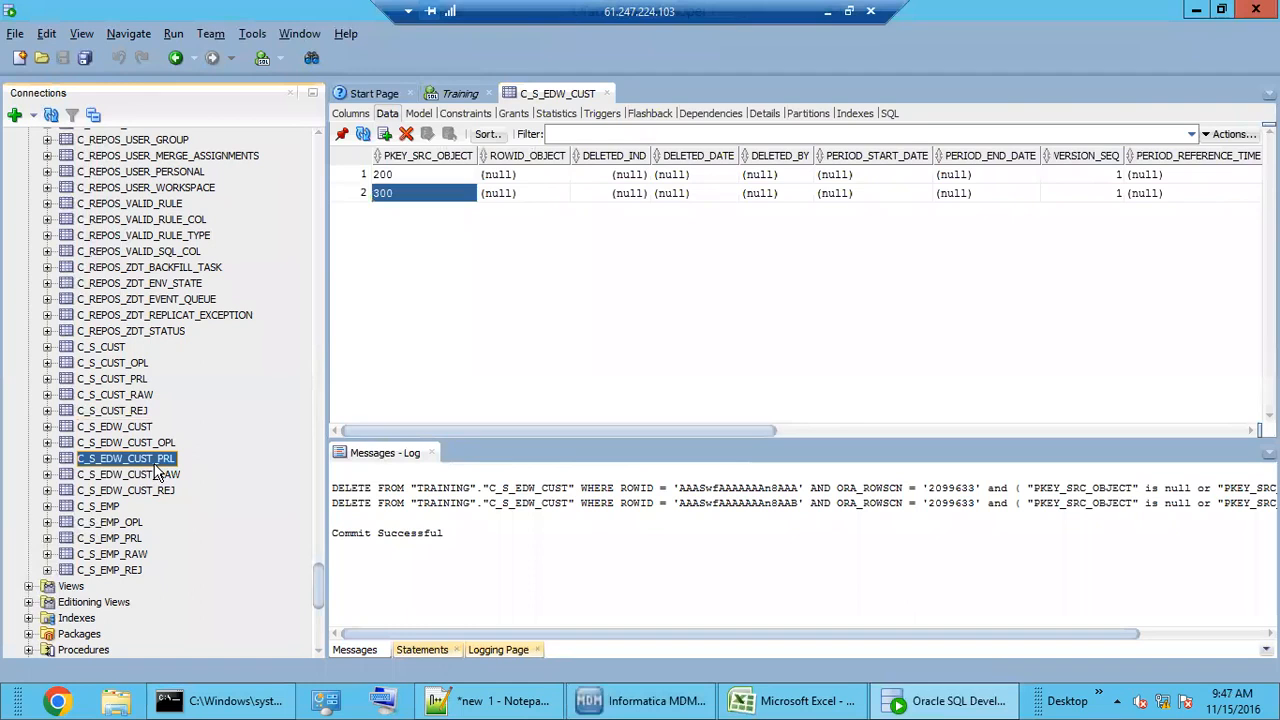
# Step: Return to Informatica MDM and highlight the ALTER TABLE statement in the latest M_EDW_CUST run's status
pyautogui.click(645, 700)
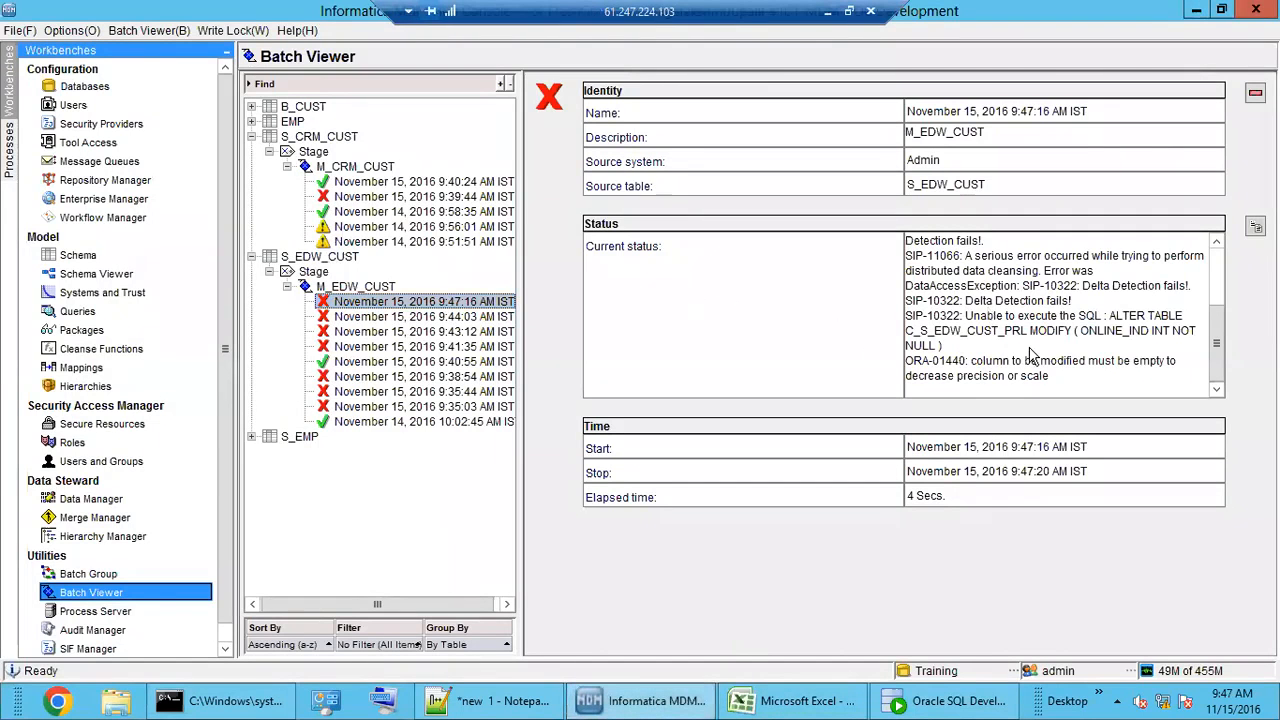
pyautogui.moveTo(1115, 316); pyautogui.dragTo(1137, 346)
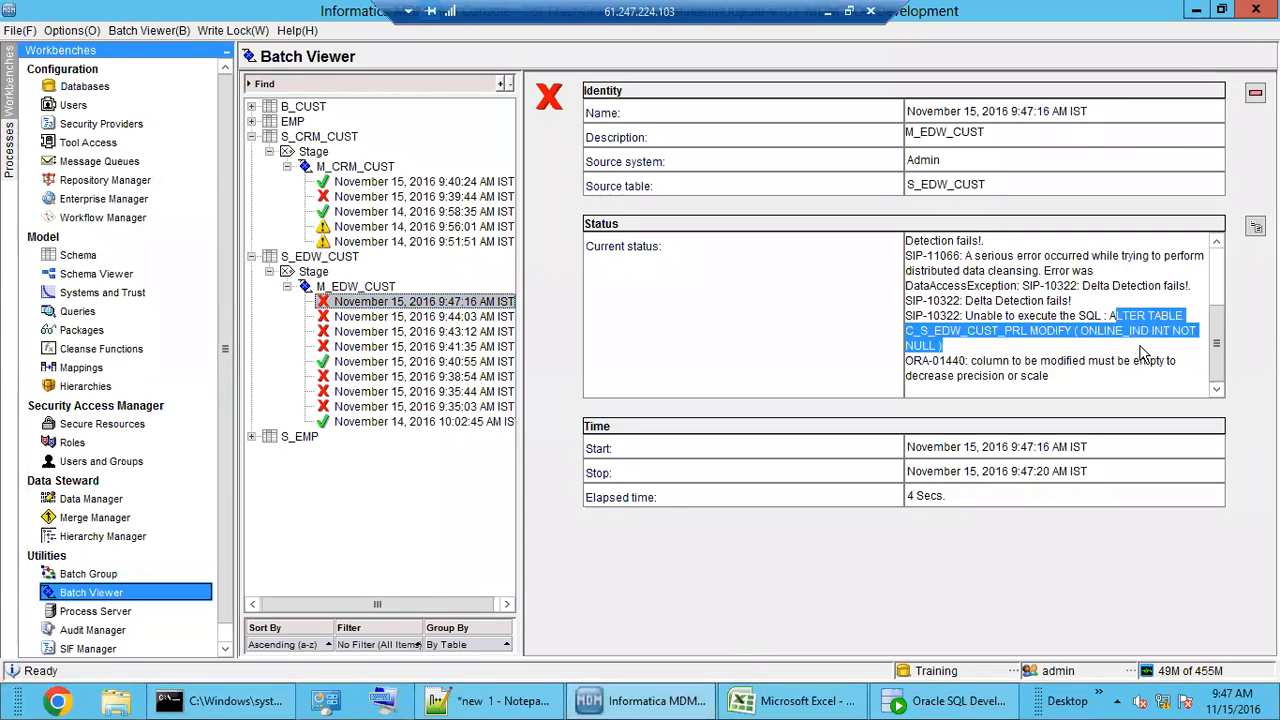
pyautogui.click(1140, 352)
pyautogui.moveTo(1110, 316); pyautogui.dragTo(1148, 345)
pyautogui.click(1148, 345)
pyautogui.moveTo(1110, 316); pyautogui.dragTo(1148, 348)
# Step: Check the sample customer rows in Excel, then the first row's CUST_ID and CUST_NAME in C_S_EDW_CUST_PRL in Oracle SQL Developer
pyautogui.click(800, 700)
pyautogui.click(285, 340)
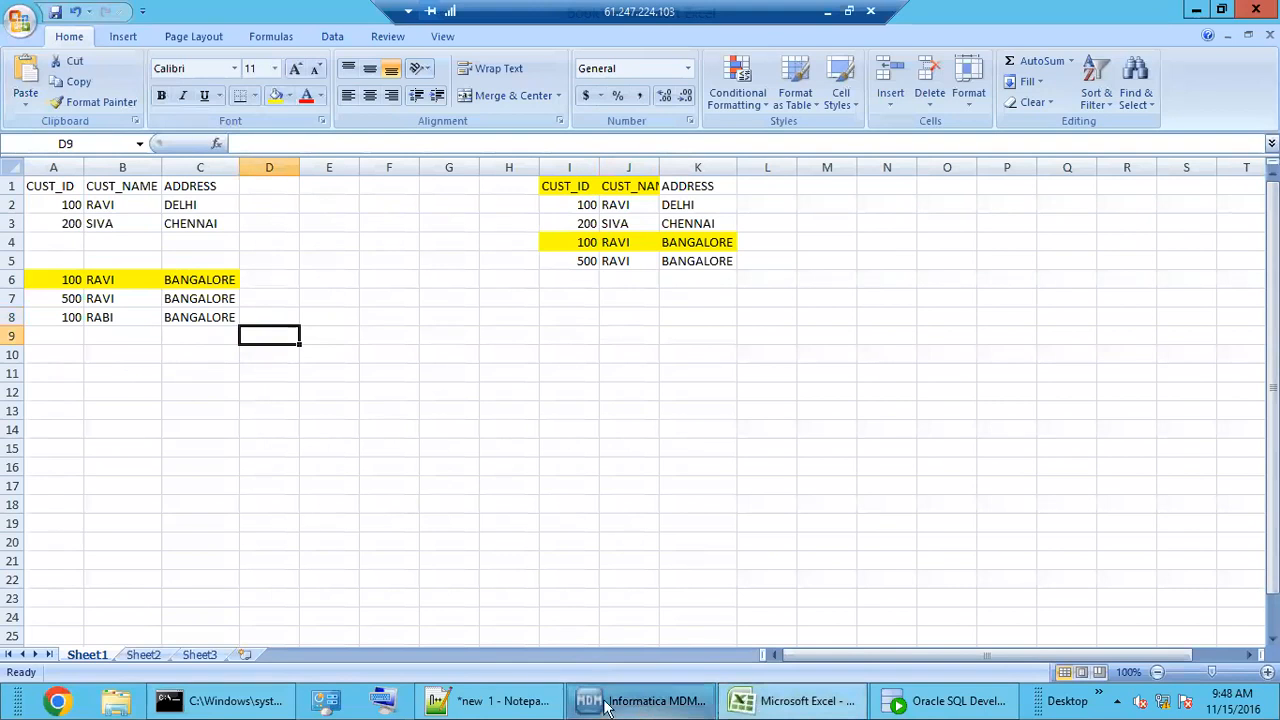
pyautogui.click(933, 707)
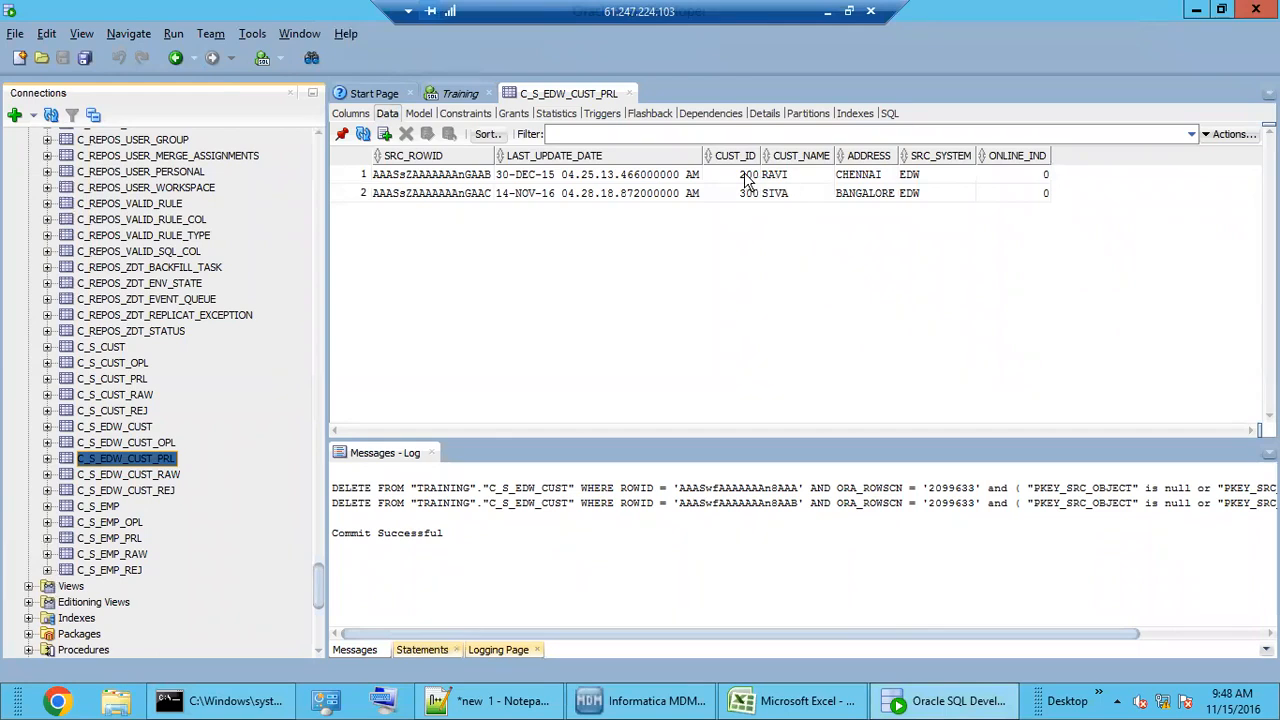
pyautogui.moveTo(748, 175); pyautogui.dragTo(786, 176)
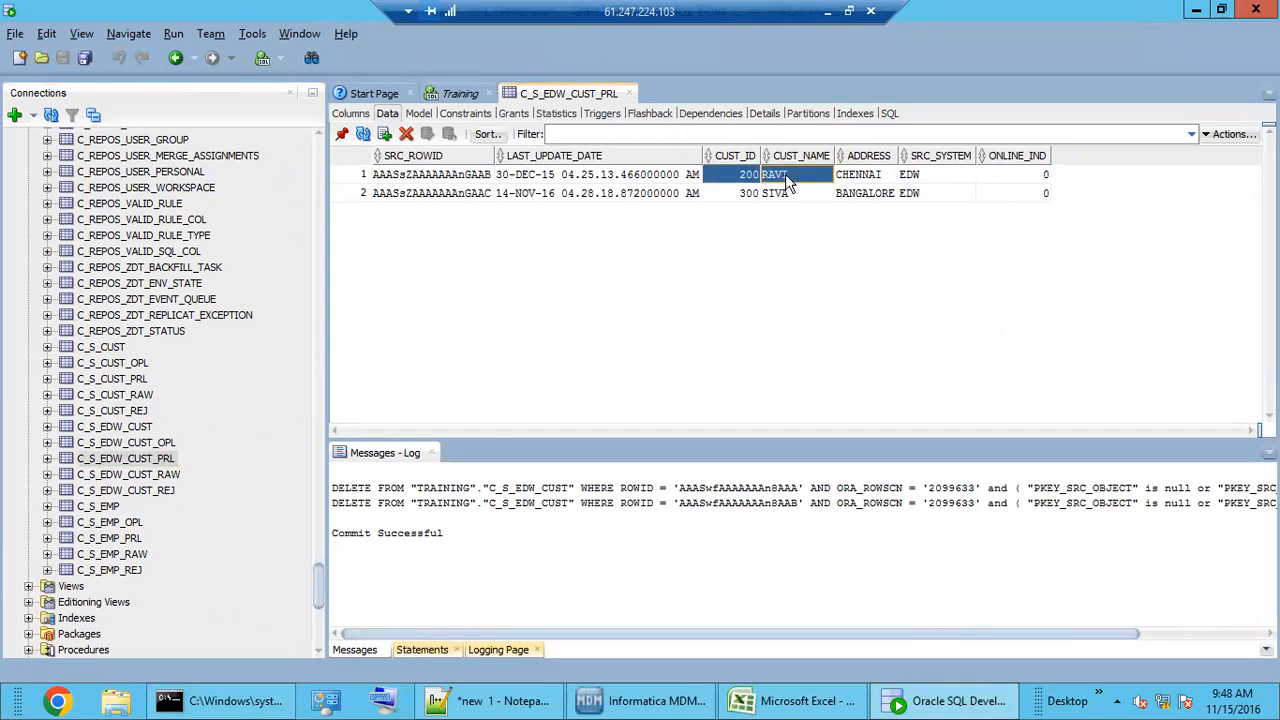
pyautogui.click(842, 176)
pyautogui.moveTo(748, 178); pyautogui.dragTo(786, 177)
# Step: Switch to the Informatica MDM Schema tool and set the S_EDW_CUST staging table to detect deltas using specific columns
pyautogui.click(706, 702)
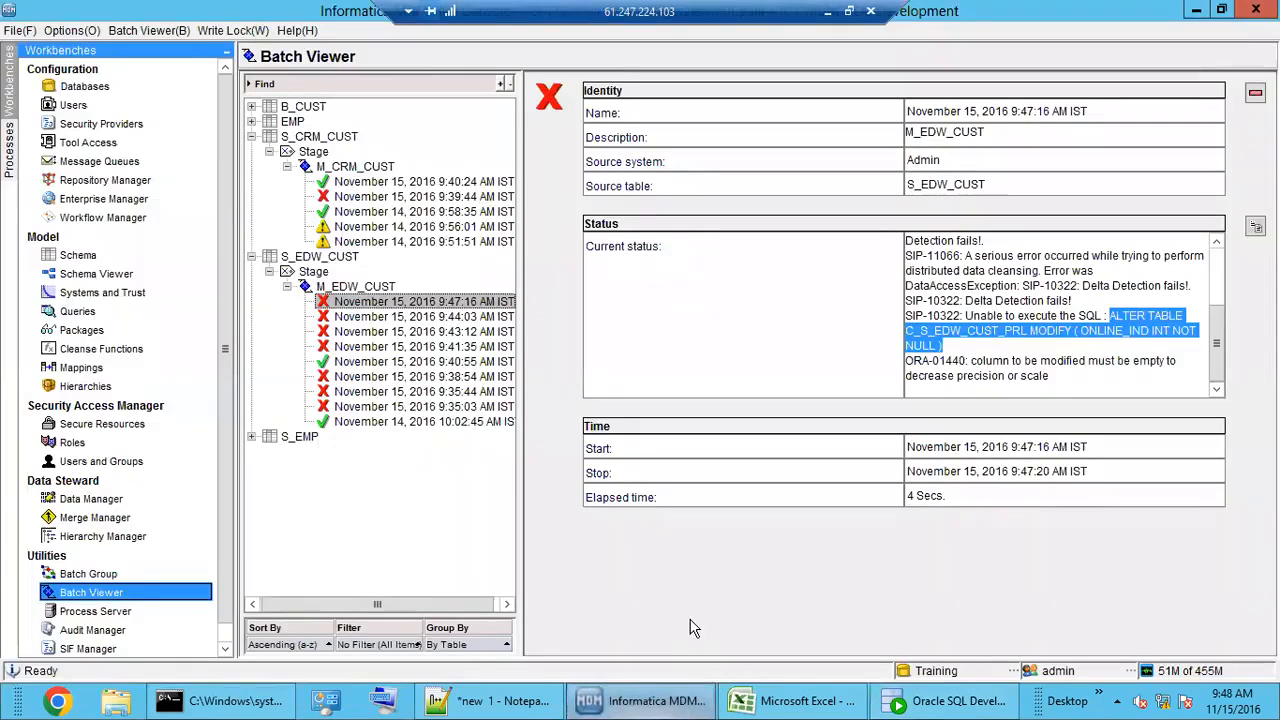
pyautogui.click(78, 255)
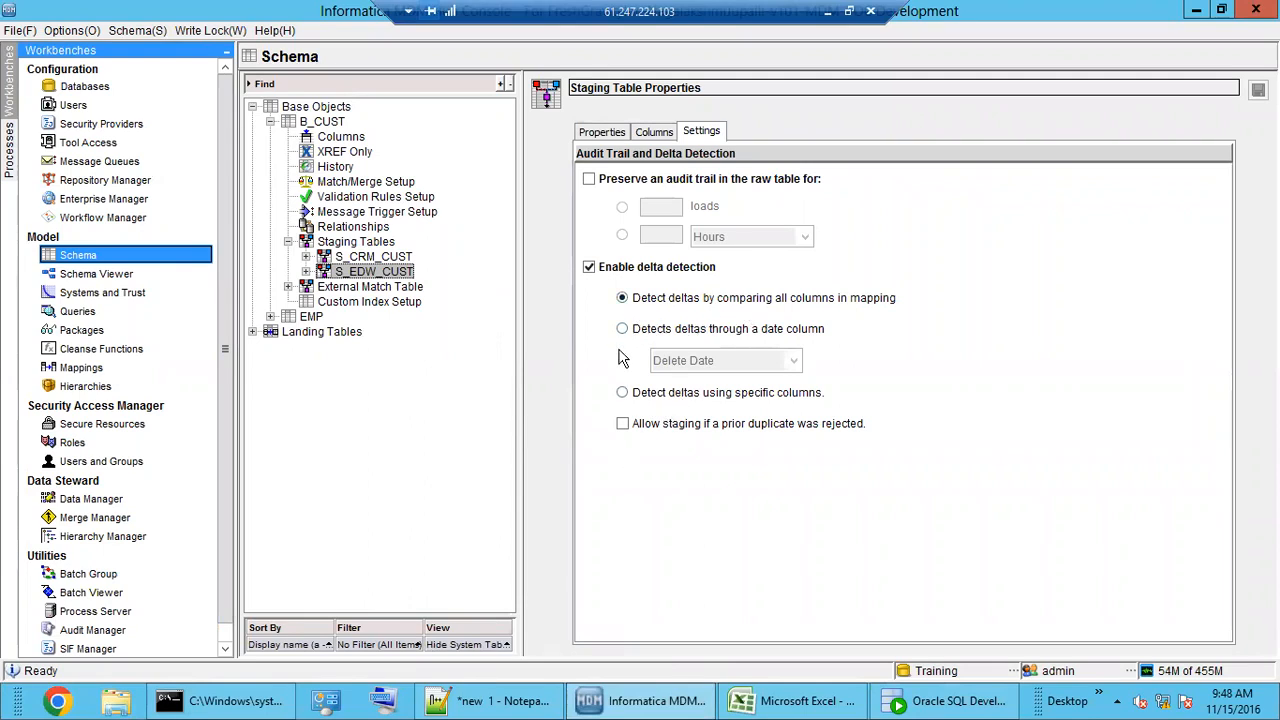
pyautogui.click(589, 267)
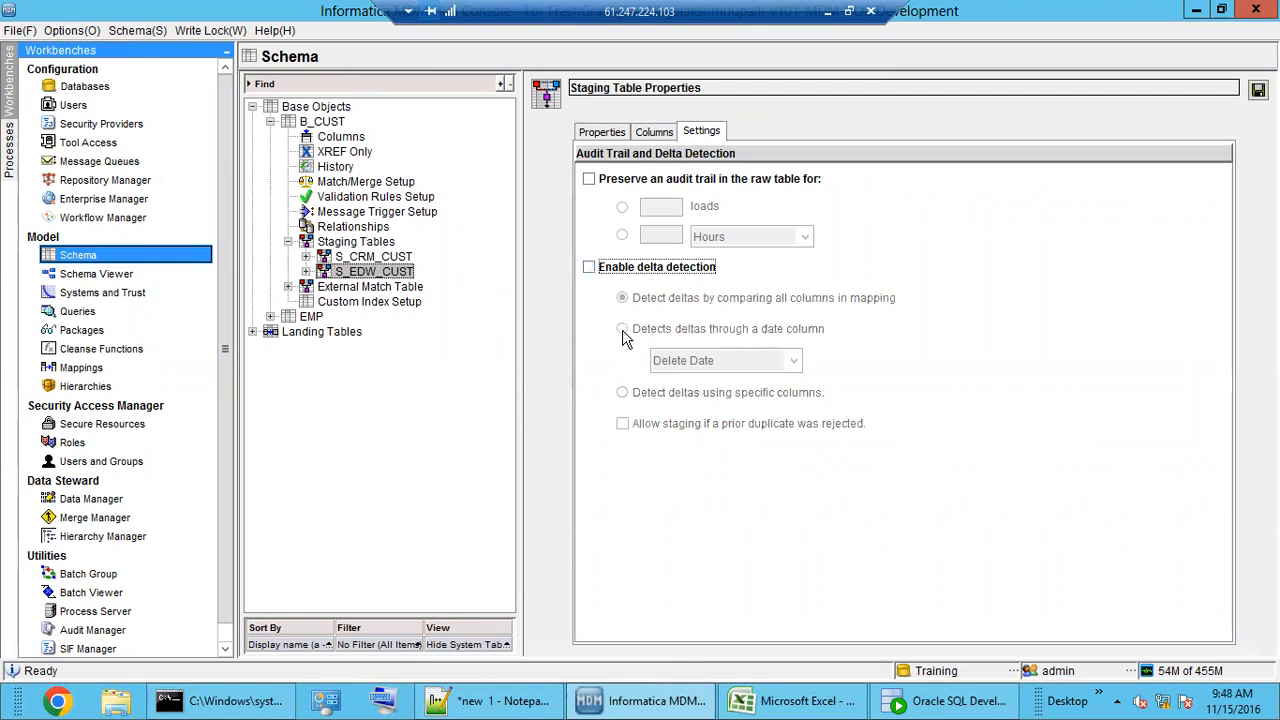
pyautogui.click(590, 267)
pyautogui.click(621, 329)
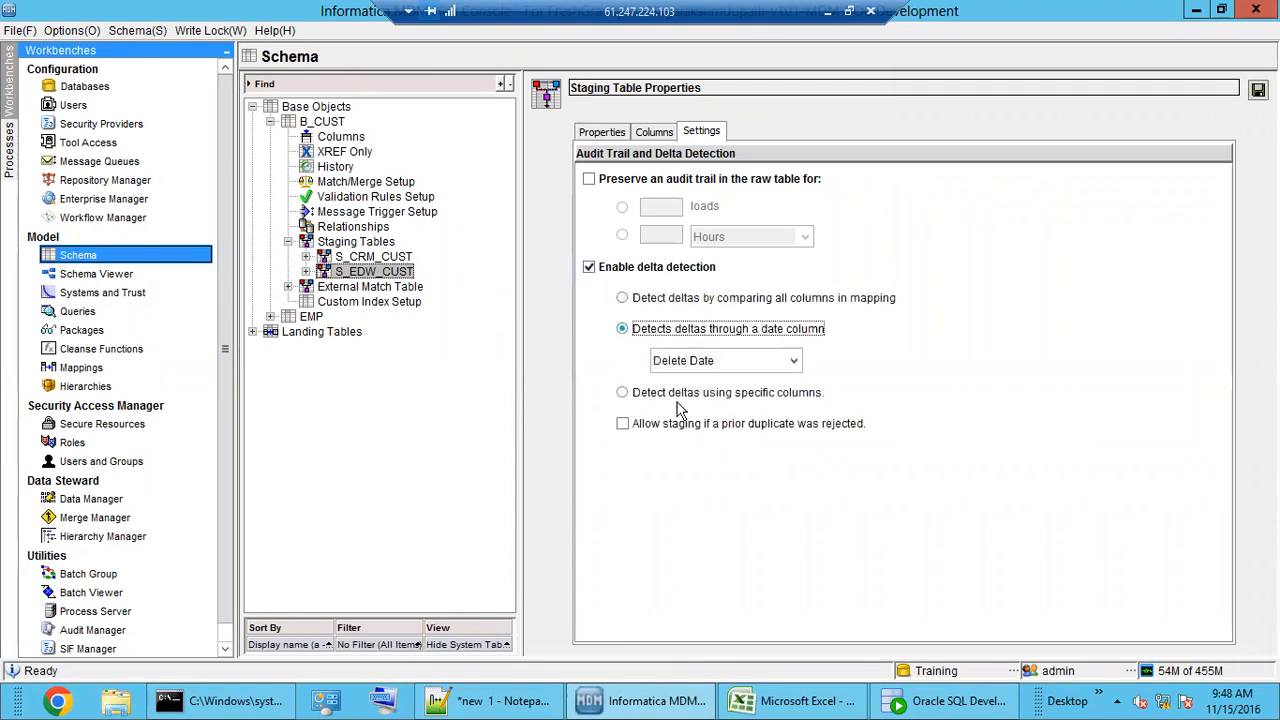
pyautogui.click(622, 393)
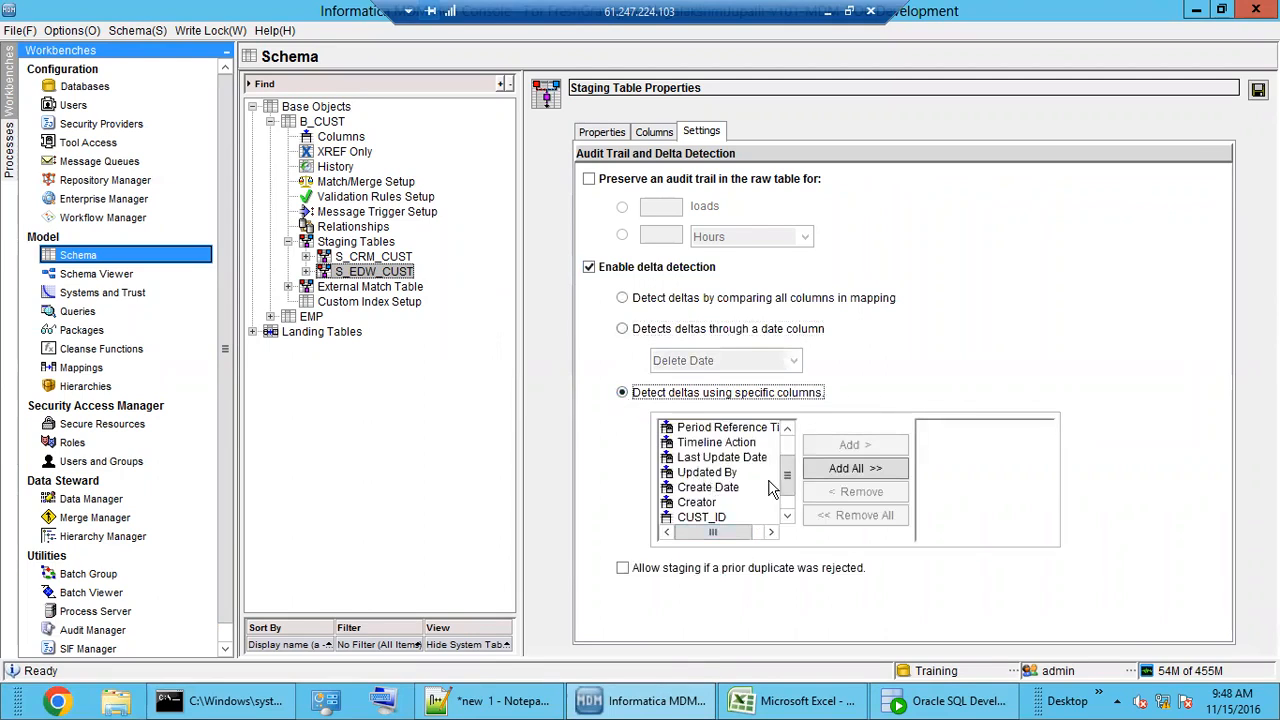
# Step: Add CUST_ID and CUST_NAME as the delta detection columns of the S_EDW_CUST staging table and save the table
pyautogui.scroll(-1, 785, 500)
pyautogui.click(718, 488)
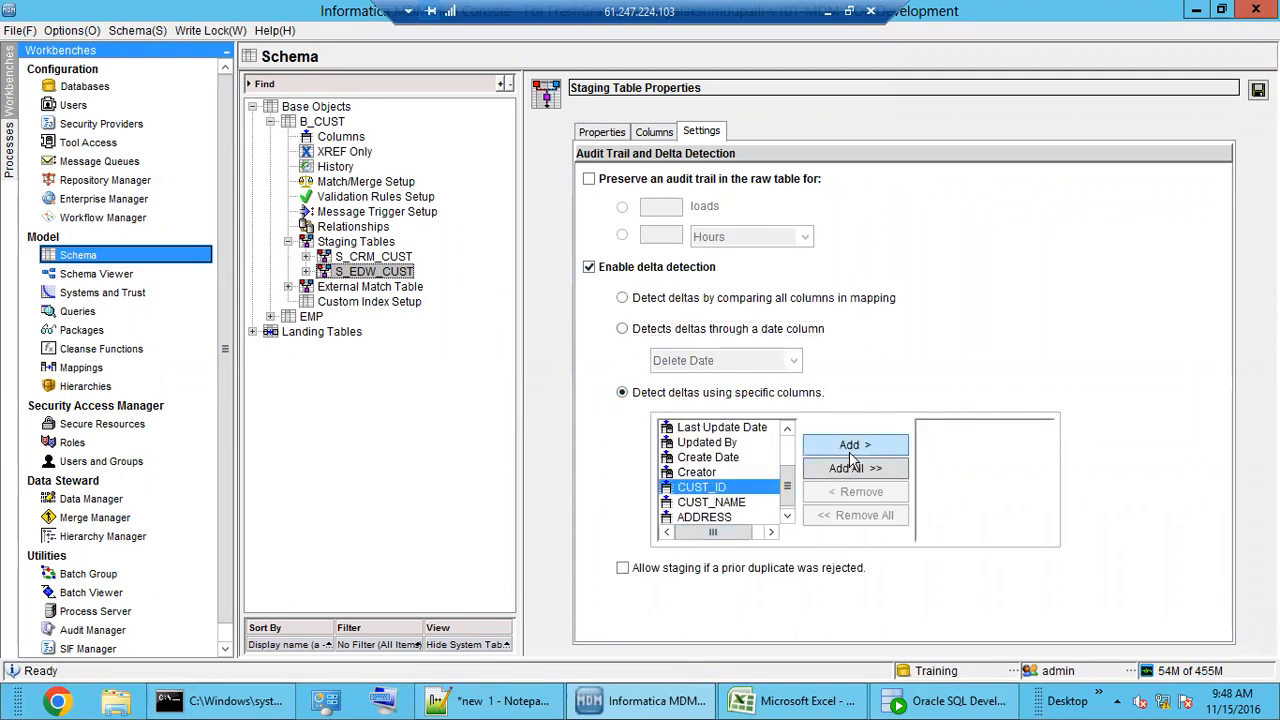
pyautogui.click(850, 447)
pyautogui.click(743, 503)
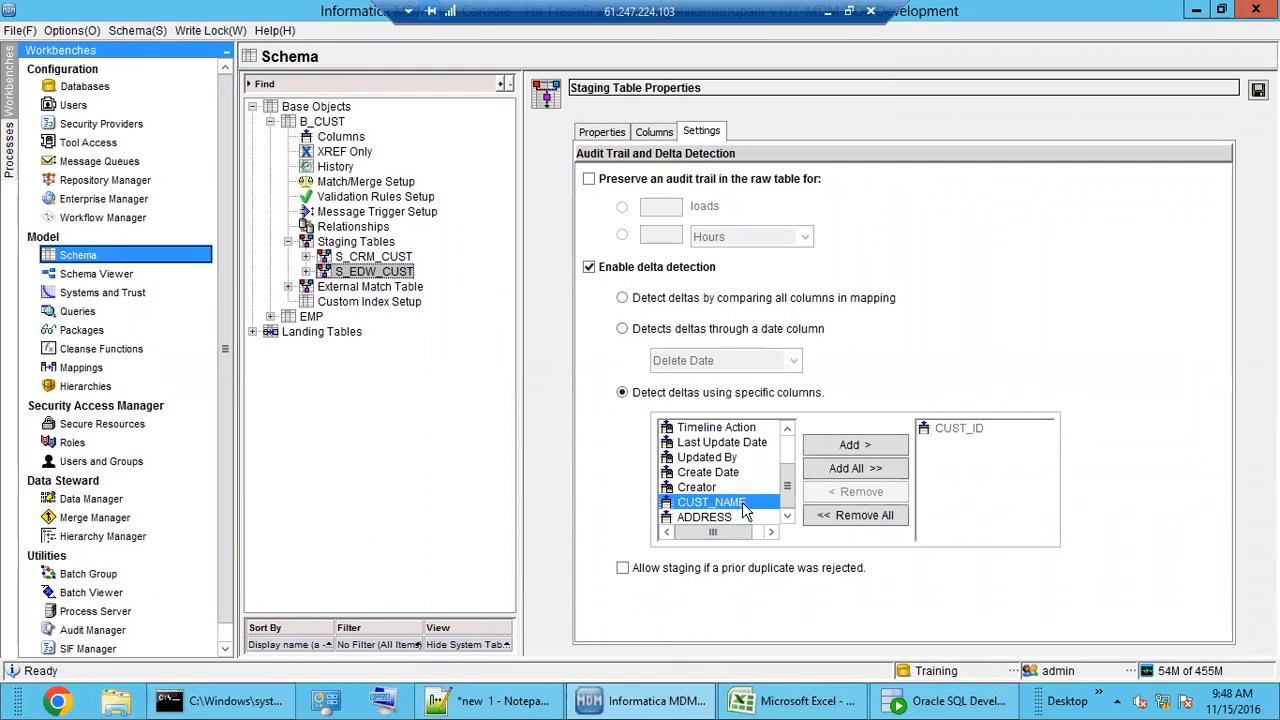
pyautogui.click(845, 449)
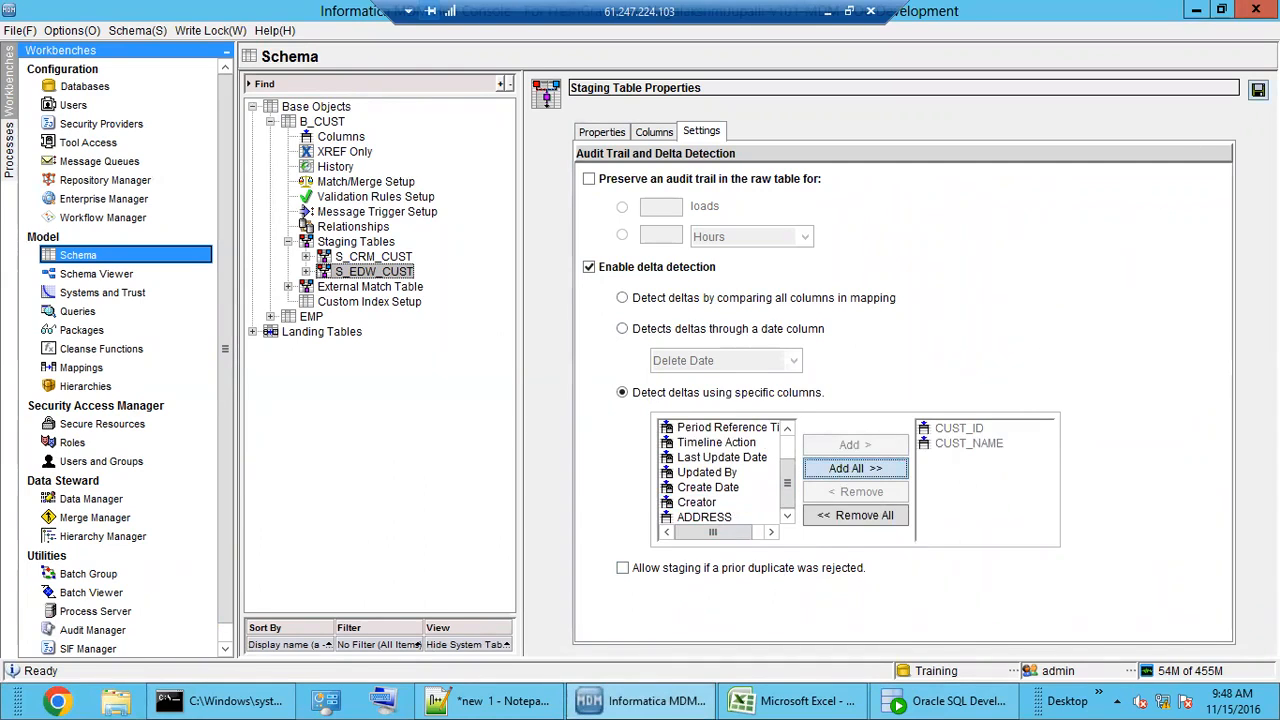
pyautogui.click(1258, 89)
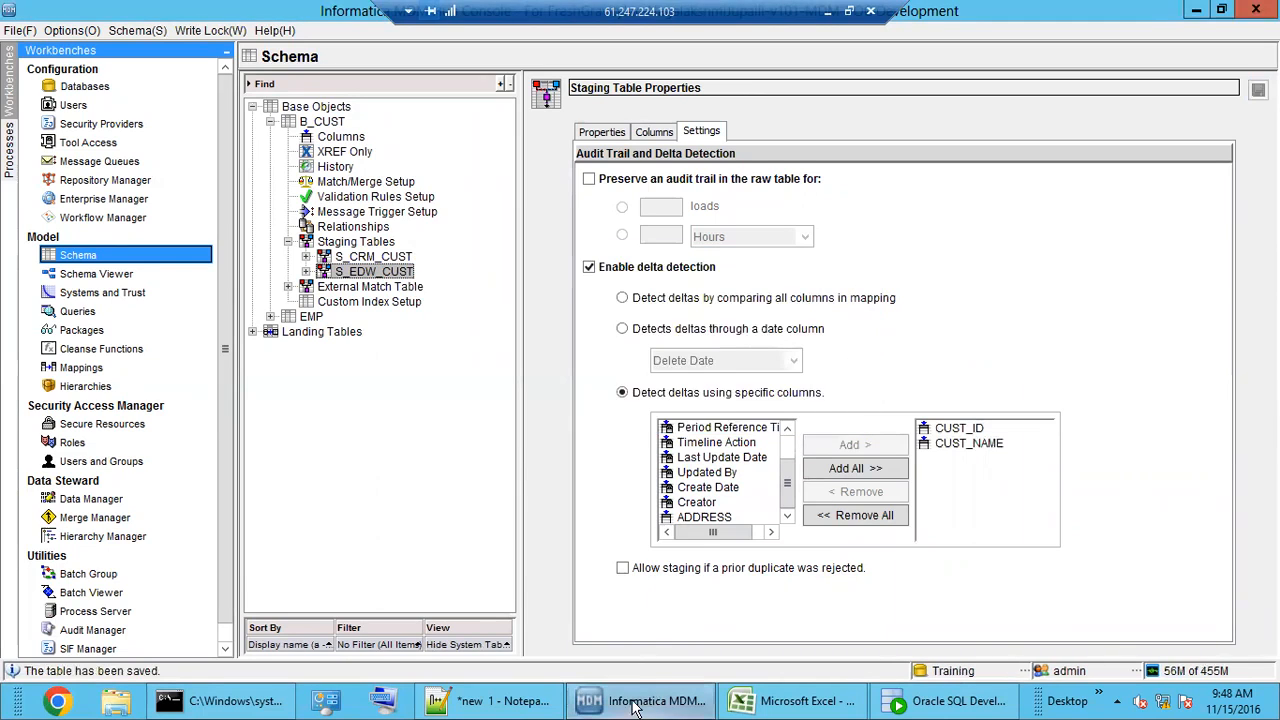
# Step: Switch to Oracle SQL Developer and open the data of the C_L_CUST landing table
pyautogui.click(952, 701)
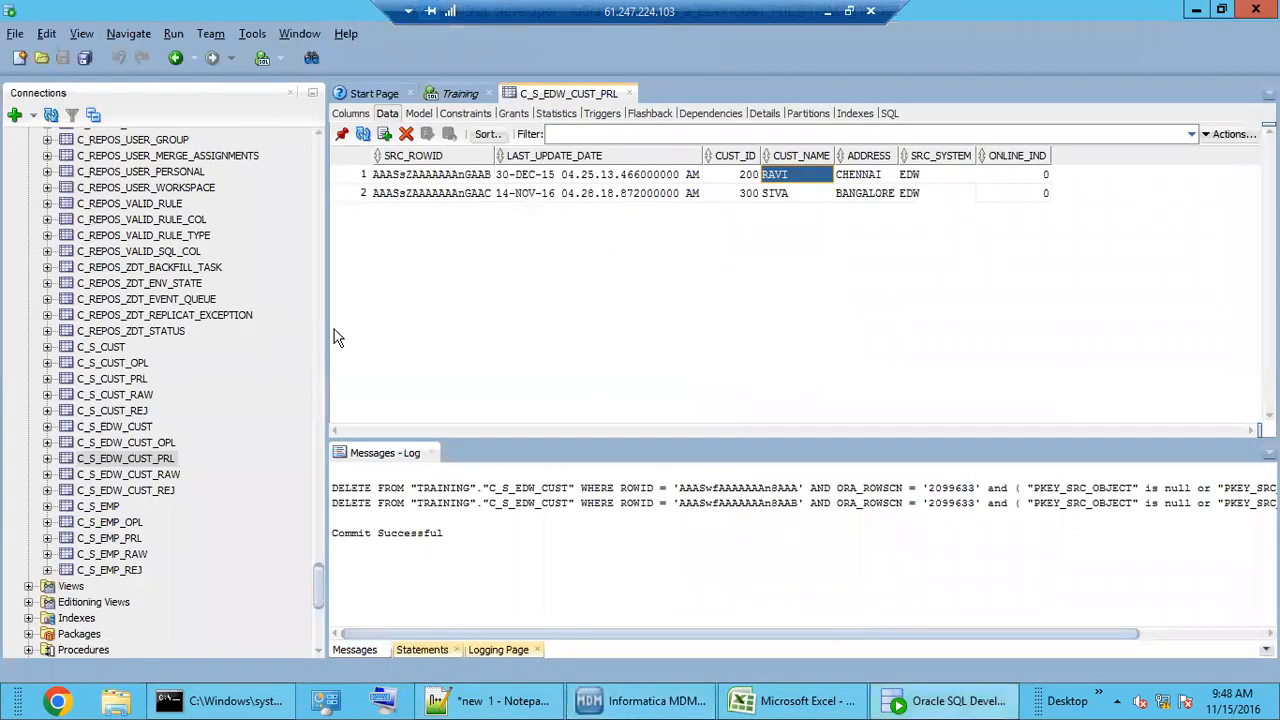
pyautogui.moveTo(316, 578); pyautogui.dragTo(302, 142)
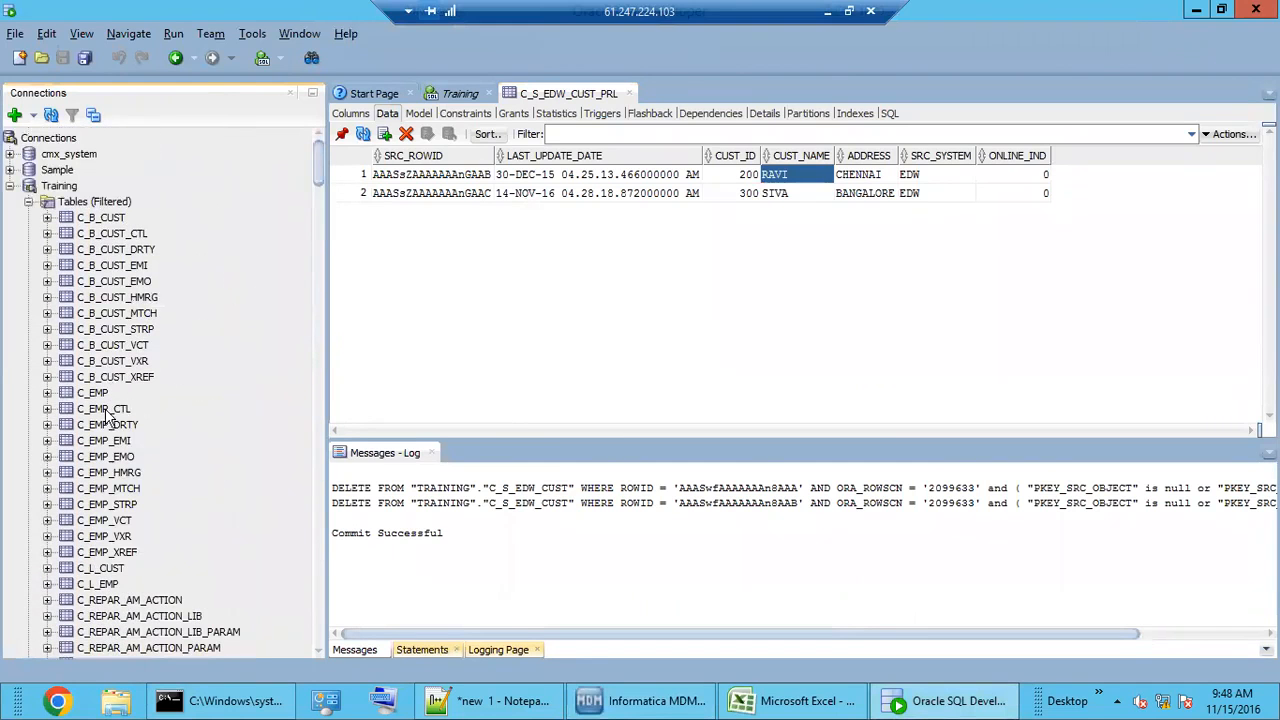
pyautogui.click(104, 569)
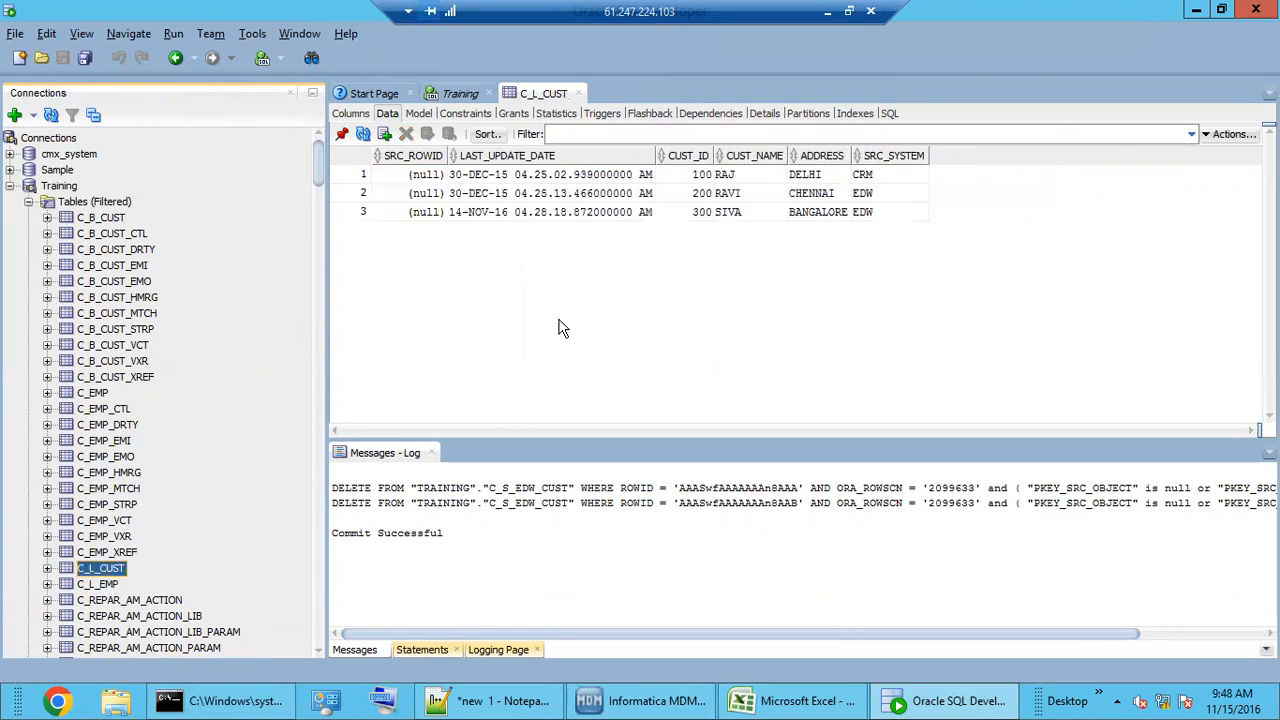
pyautogui.click(749, 216)
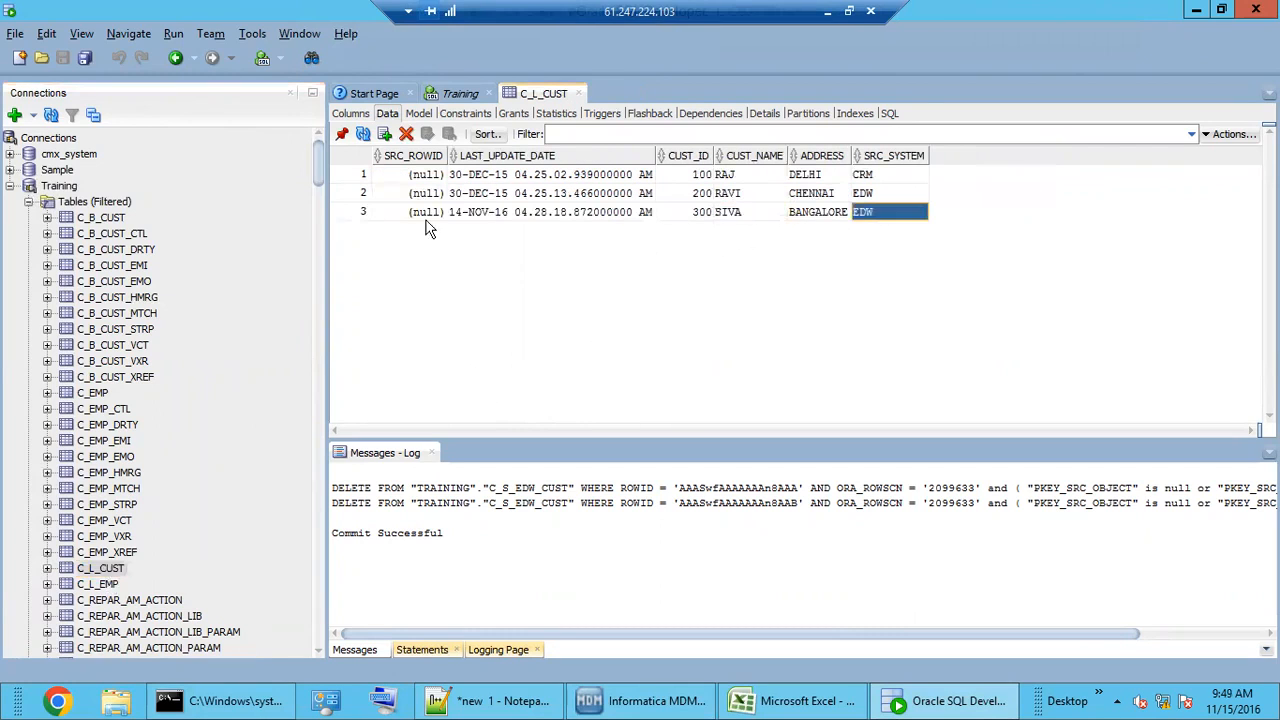
# Step: Insert a new row in C_L_CUST and set its LAST_UPDATE_DATE to the current date and time
pyautogui.click(385, 134)
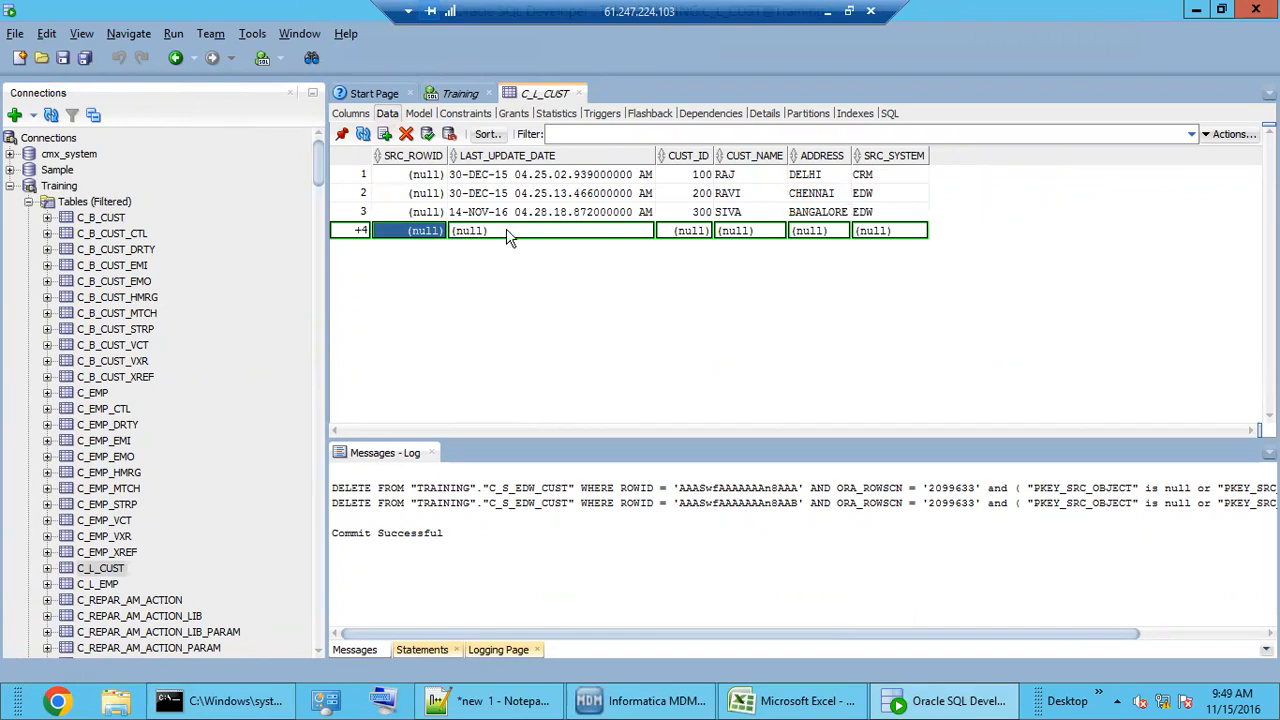
pyautogui.click(636, 233)
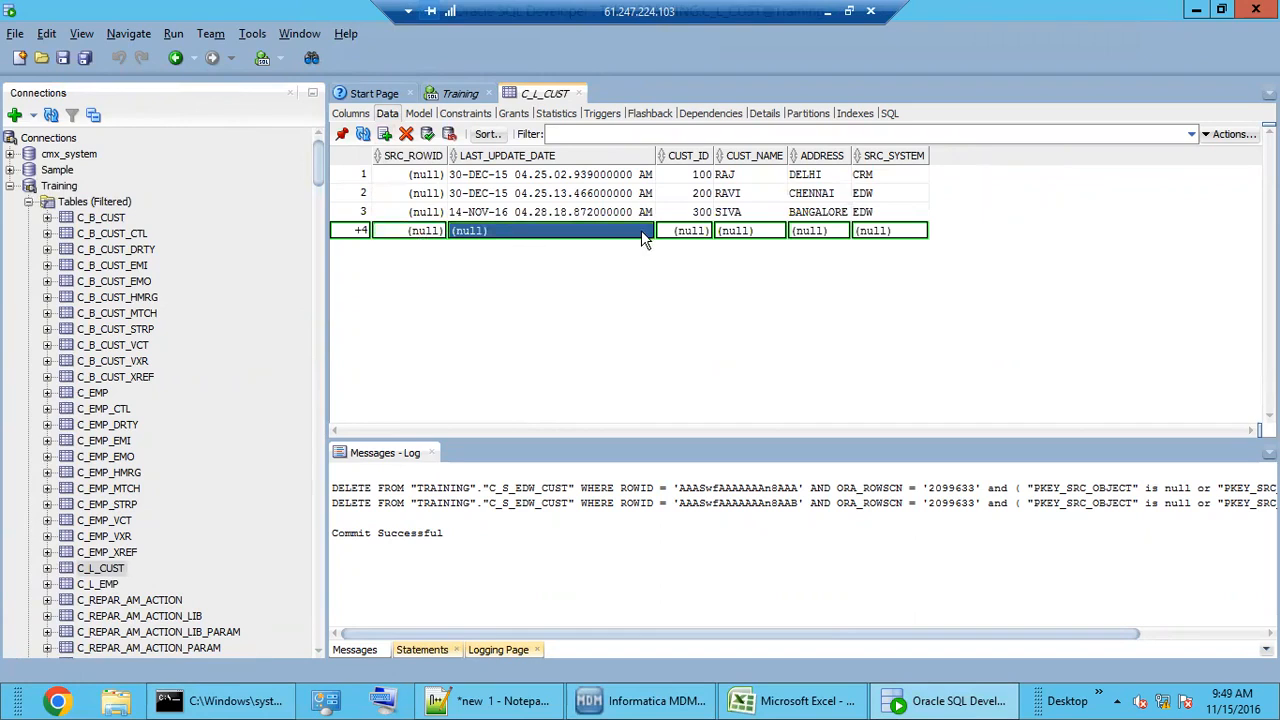
pyautogui.click(645, 233)
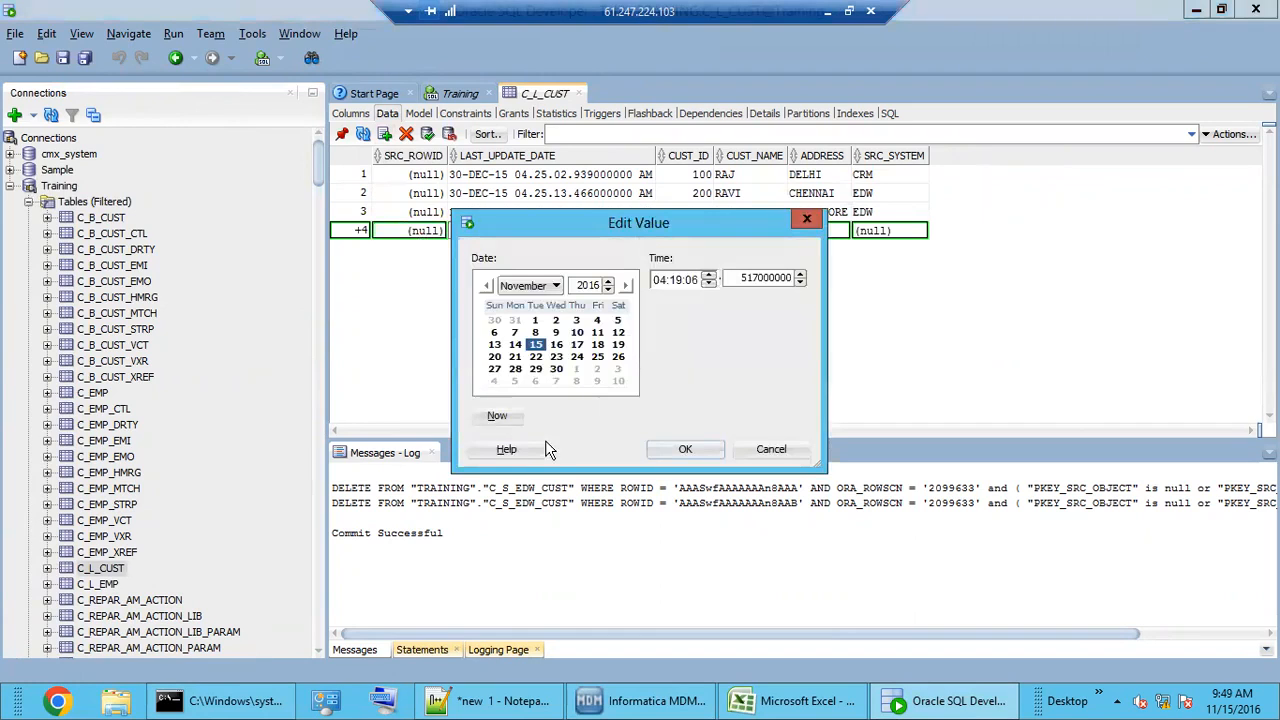
pyautogui.click(497, 415)
pyautogui.click(686, 451)
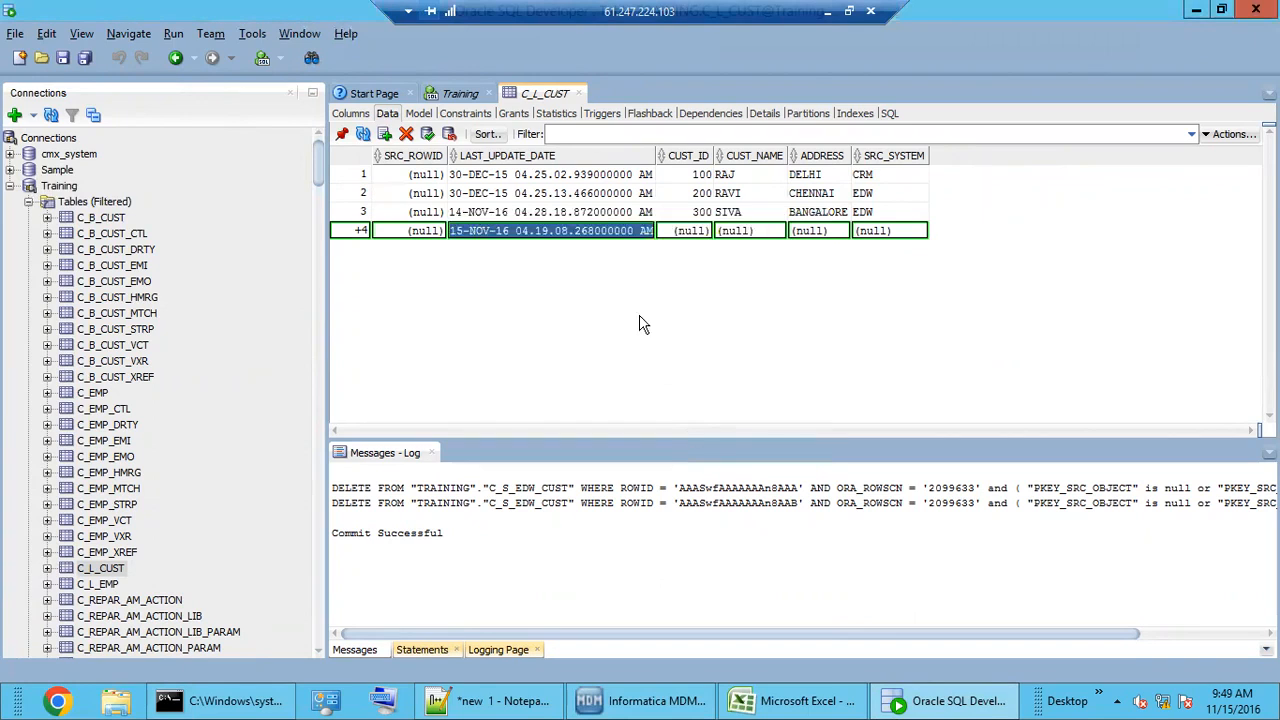
# Step: Check the S_EDW_CUST settings in Informatica MDM, then the list of C_S_EDW_CUST tables in Oracle SQL Developer
pyautogui.click(695, 230)
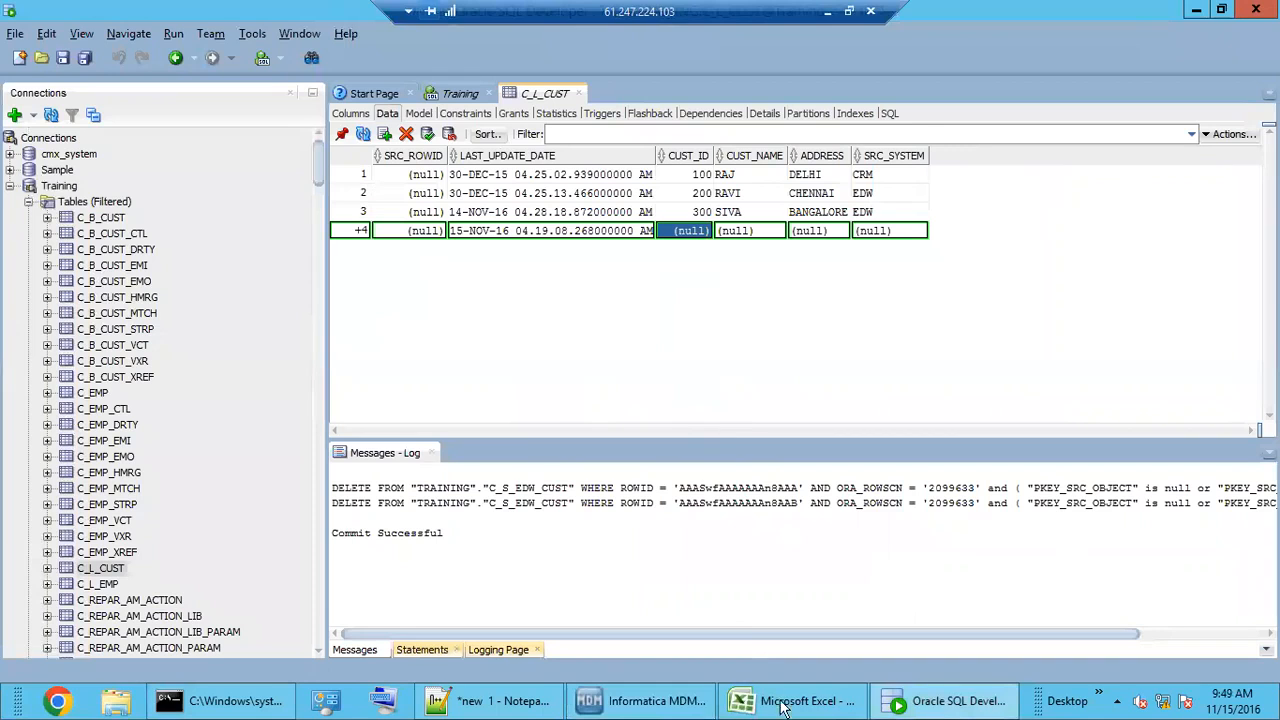
pyautogui.click(950, 706)
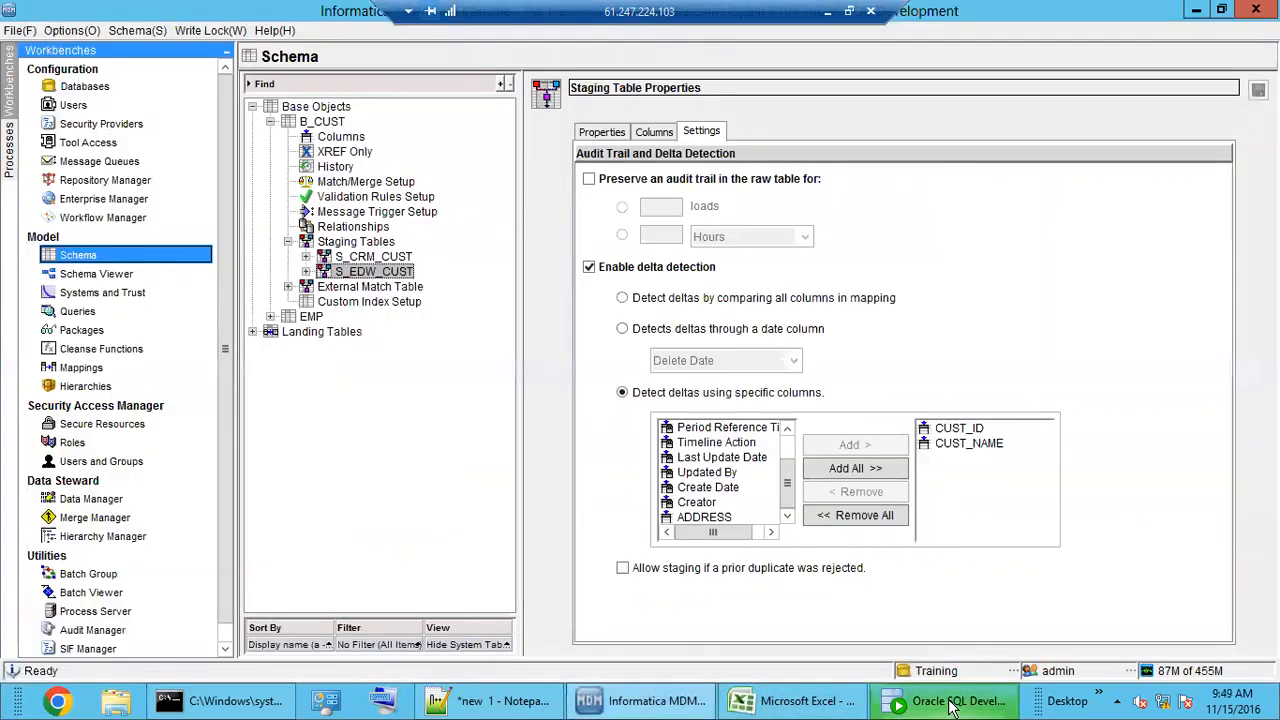
pyautogui.click(950, 701)
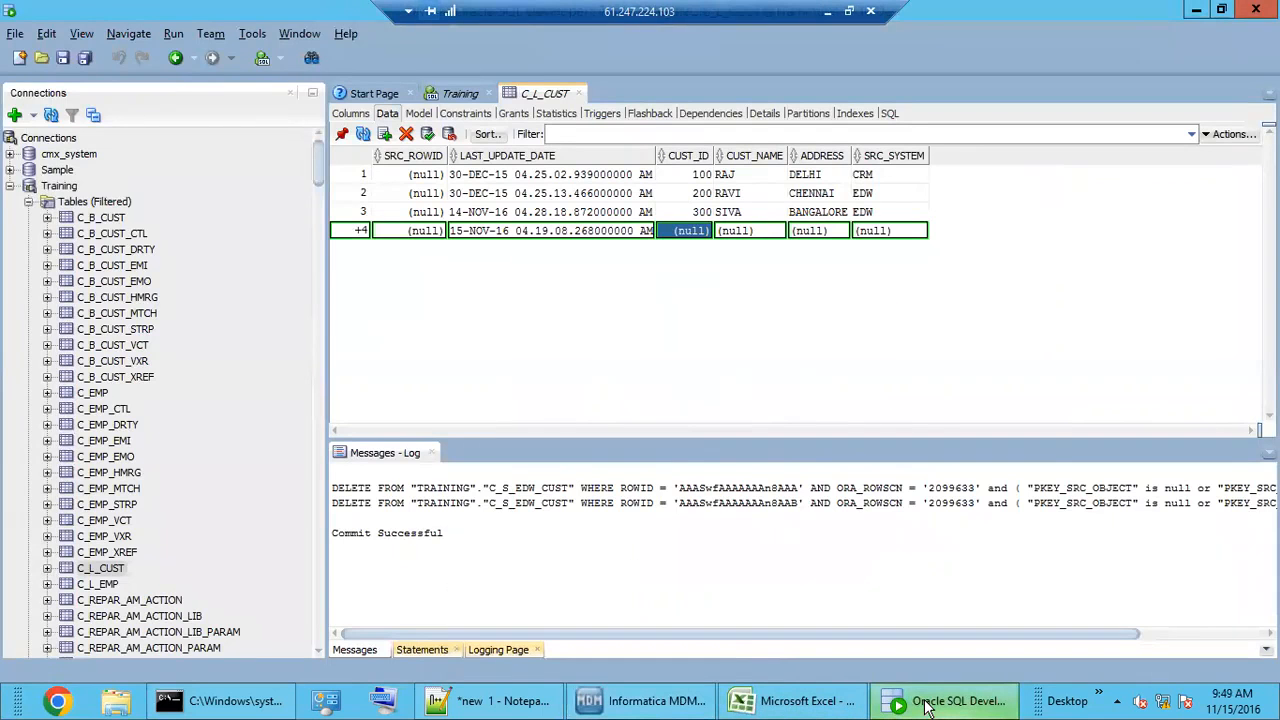
pyautogui.moveTo(314, 175); pyautogui.dragTo(320, 601)
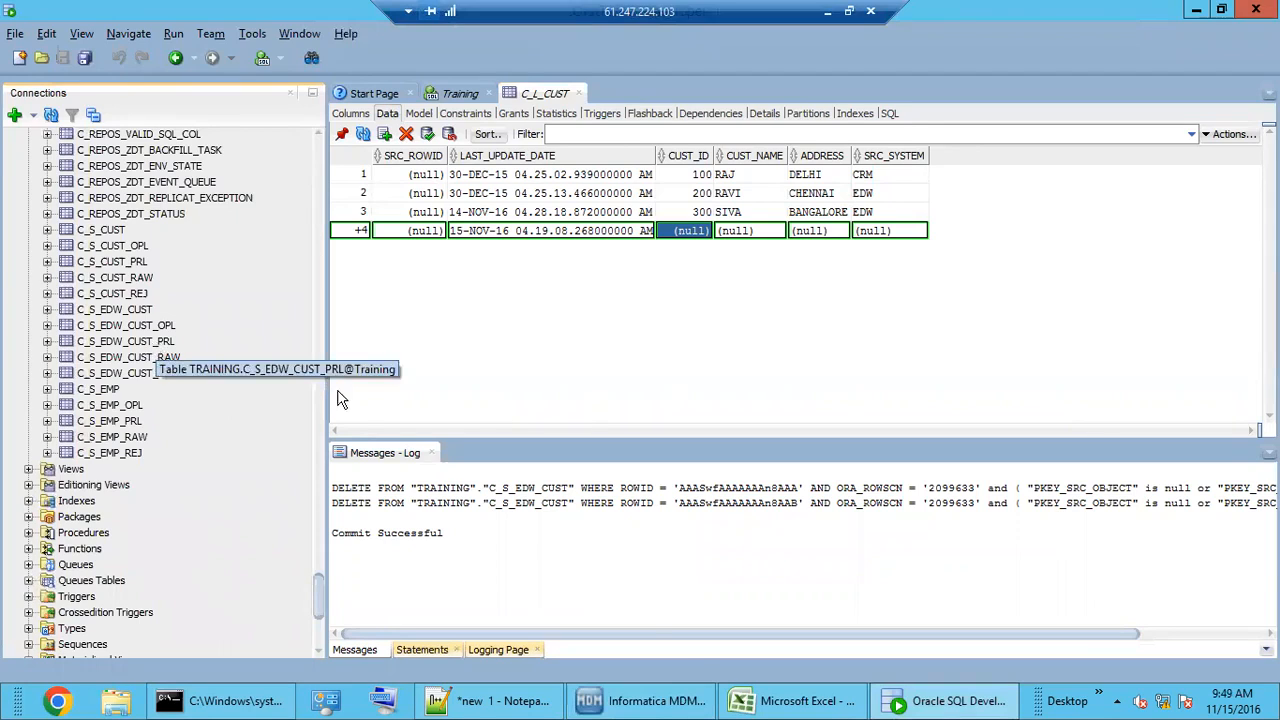
pyautogui.click(922, 706)
pyautogui.click(922, 706)
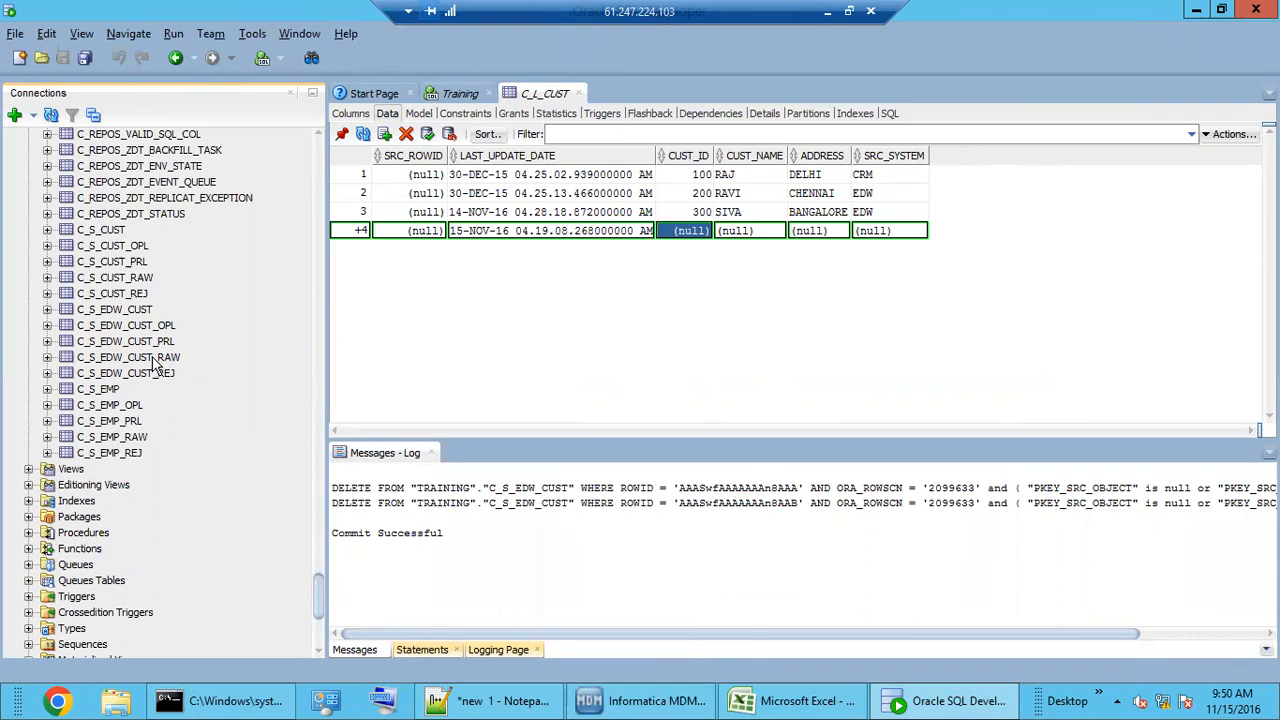
# Step: Switch to Informatica MDM and review CUST_ID and CUST_NAME in the selected delta detection columns of S_EDW_CUST
pyautogui.click(645, 702)
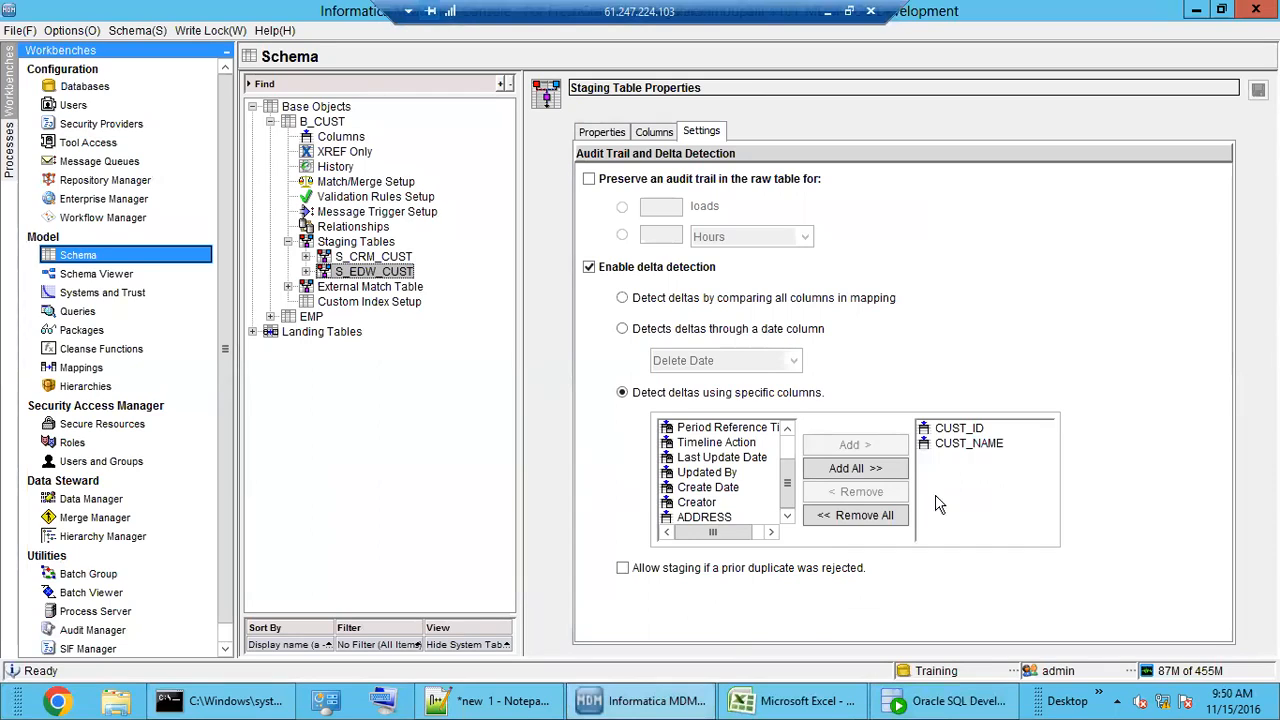
pyautogui.click(976, 430)
pyautogui.click(975, 444)
pyautogui.click(983, 428)
pyautogui.click(988, 445)
pyautogui.click(989, 430)
pyautogui.click(994, 443)
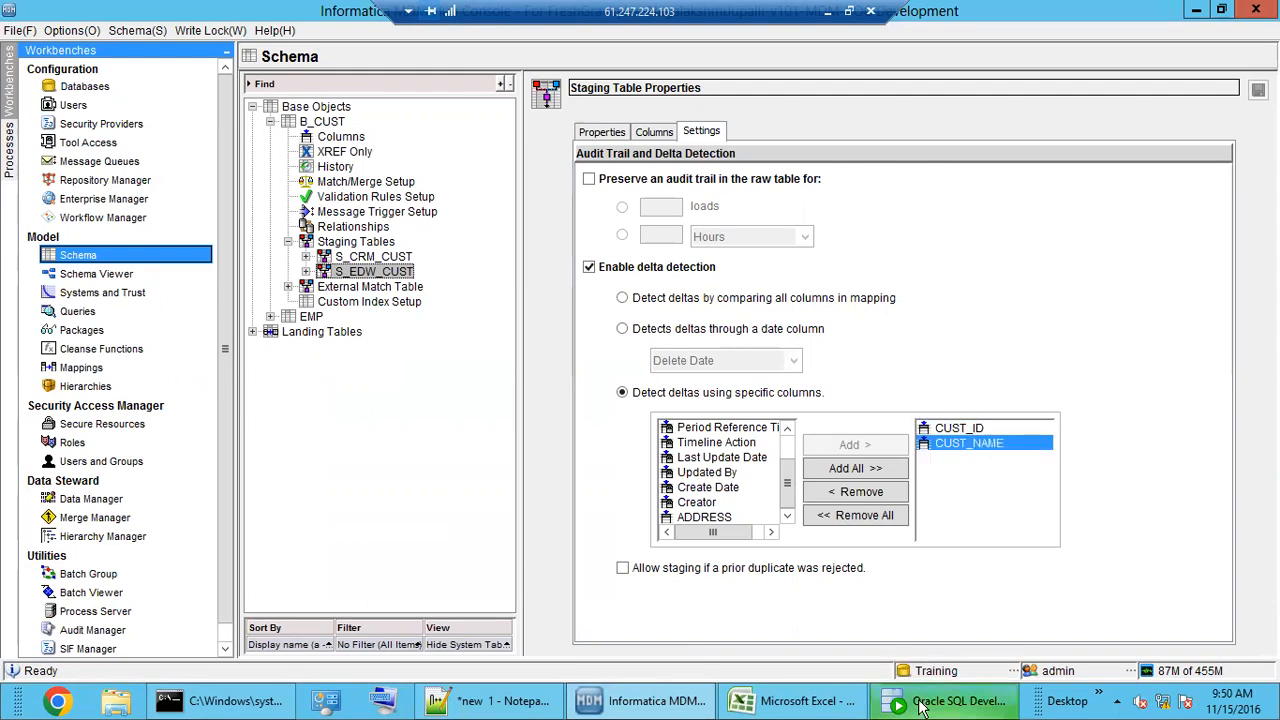
# Step: Back in Oracle SQL Developer, give the new C_L_CUST row the second row's CUST_ID and ADDRESS with a one-letter variant of its CUST_NAME
pyautogui.click(922, 705)
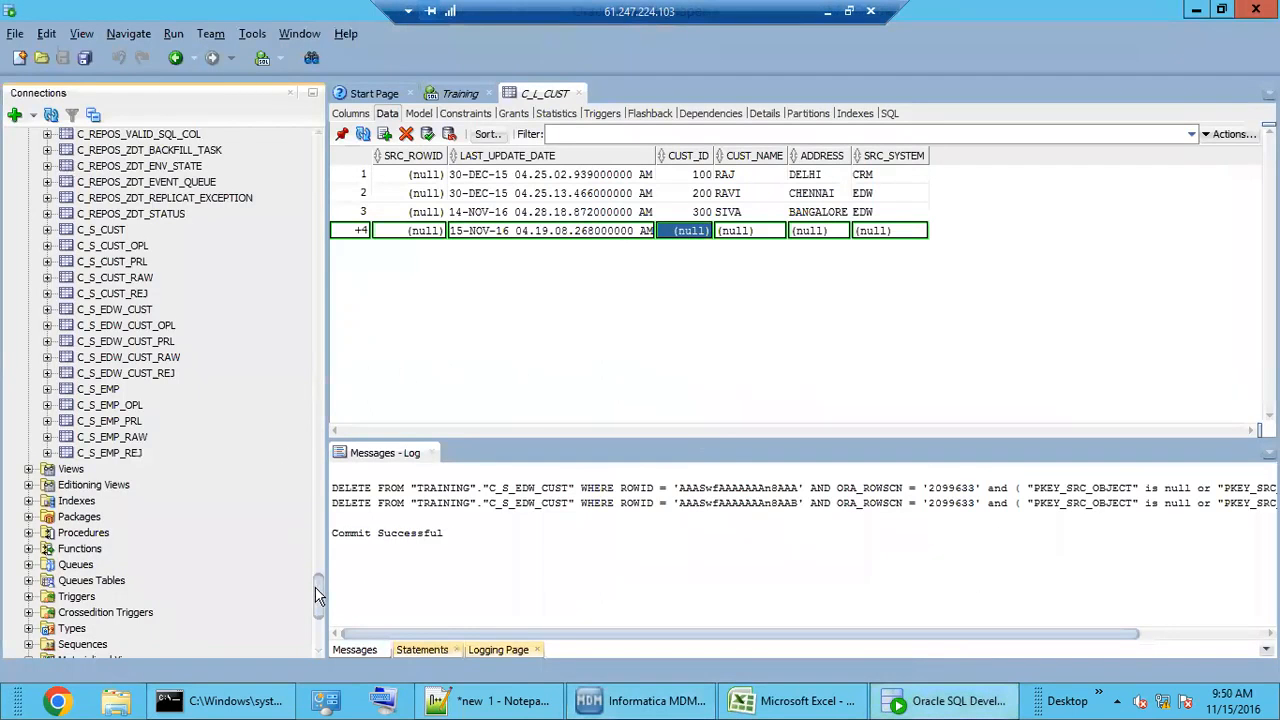
pyautogui.doubleClick(697, 230)
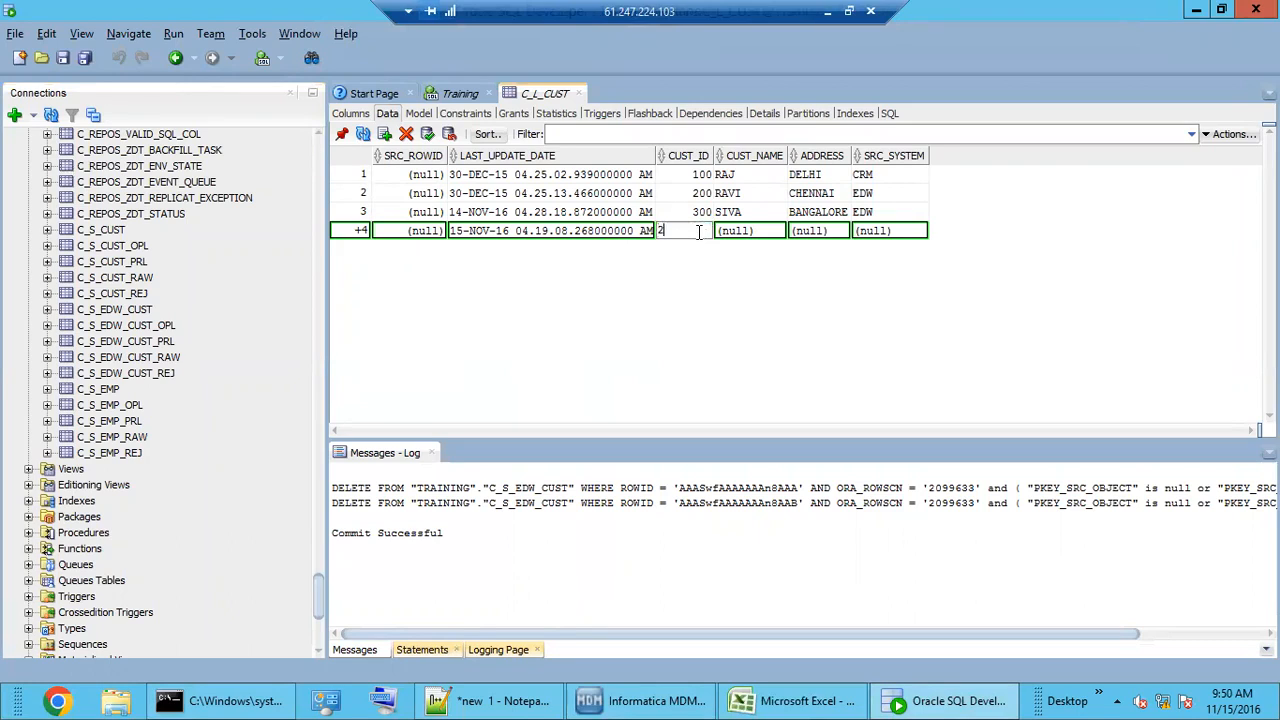
pyautogui.click(742, 232)
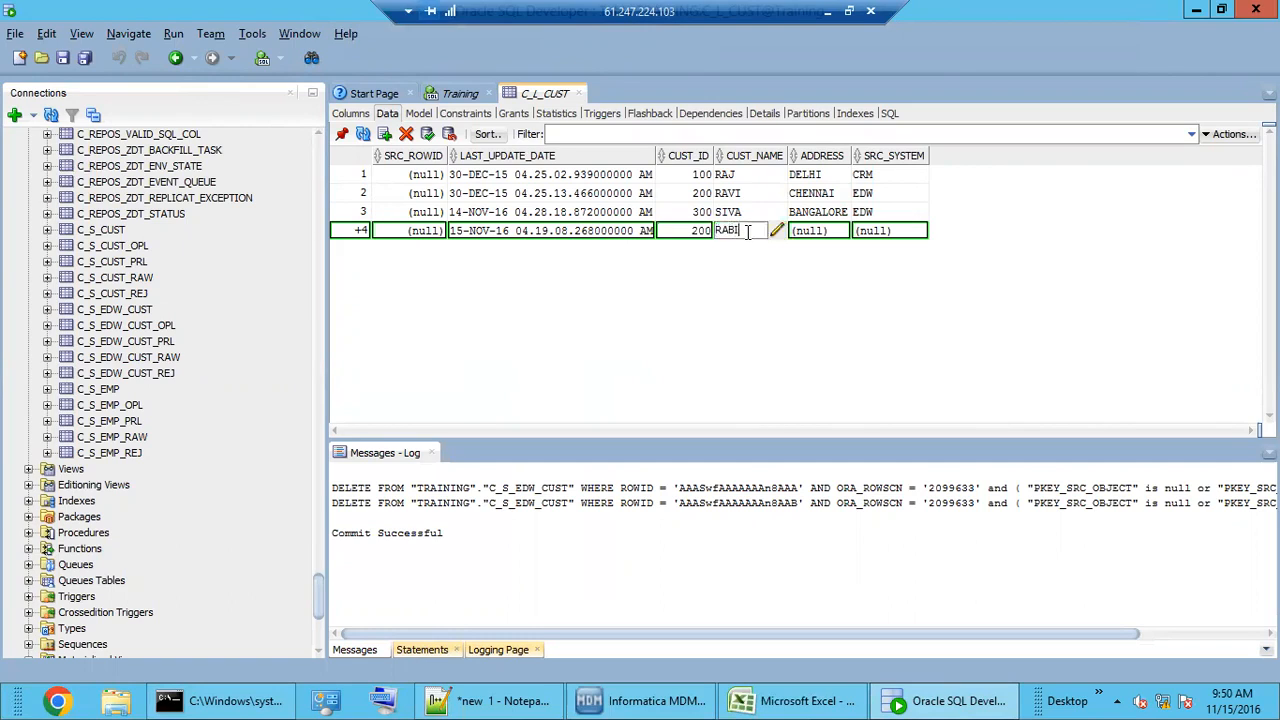
pyautogui.click(819, 193)
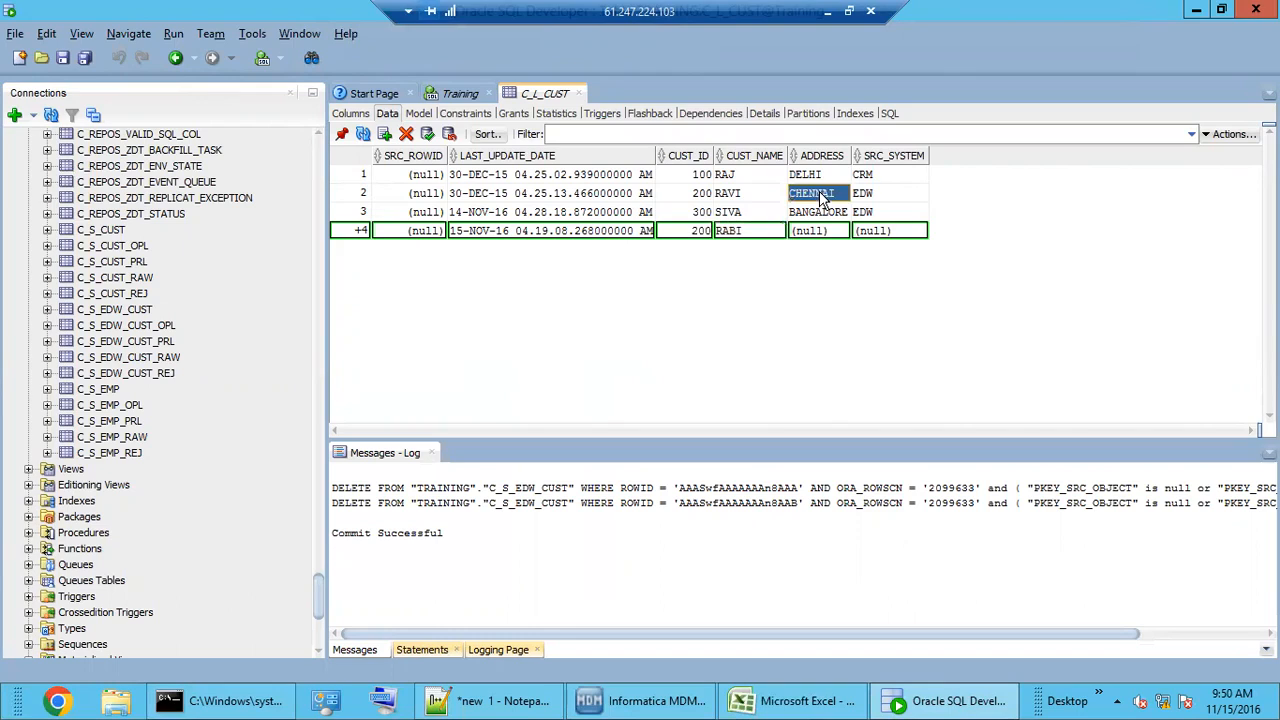
pyautogui.doubleClick(819, 231)
pyautogui.write('CHENNAI')
# Step: Set the new row's SRC_SYSTEM to EDW and commit the C_L_CUST changes
pyautogui.click(885, 212)
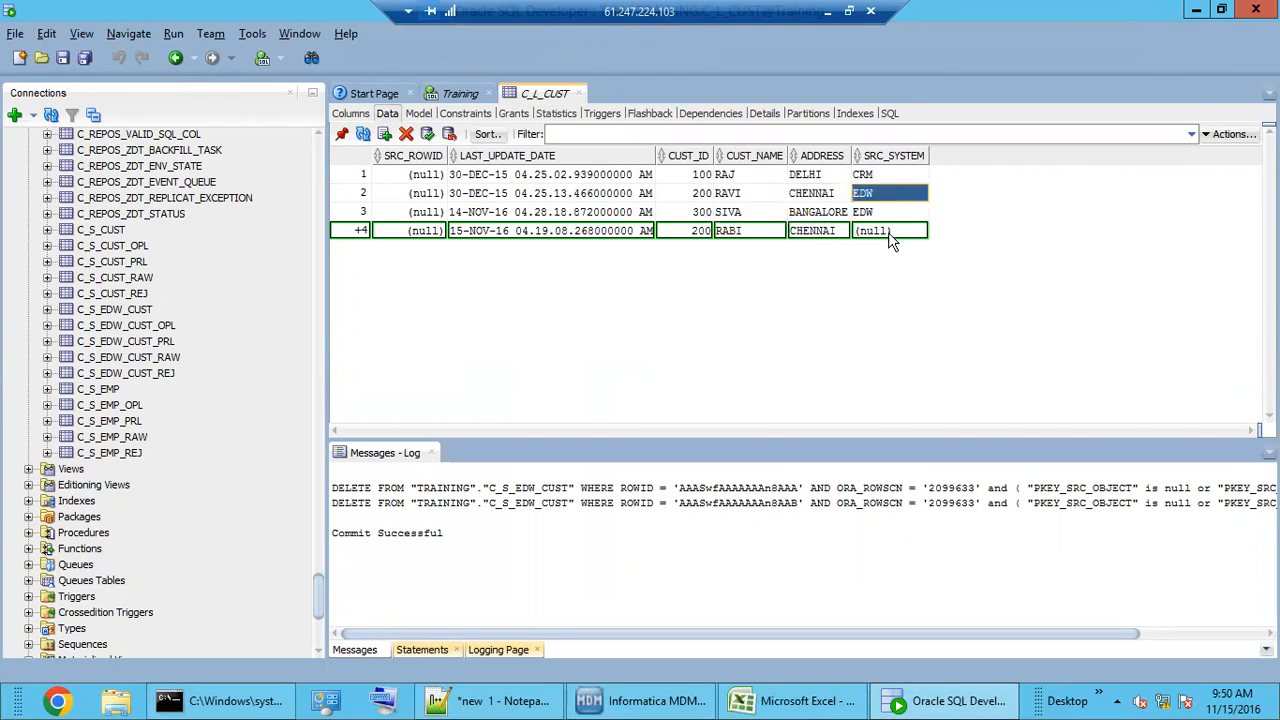
pyautogui.doubleClick(888, 231)
pyautogui.write('EDW')
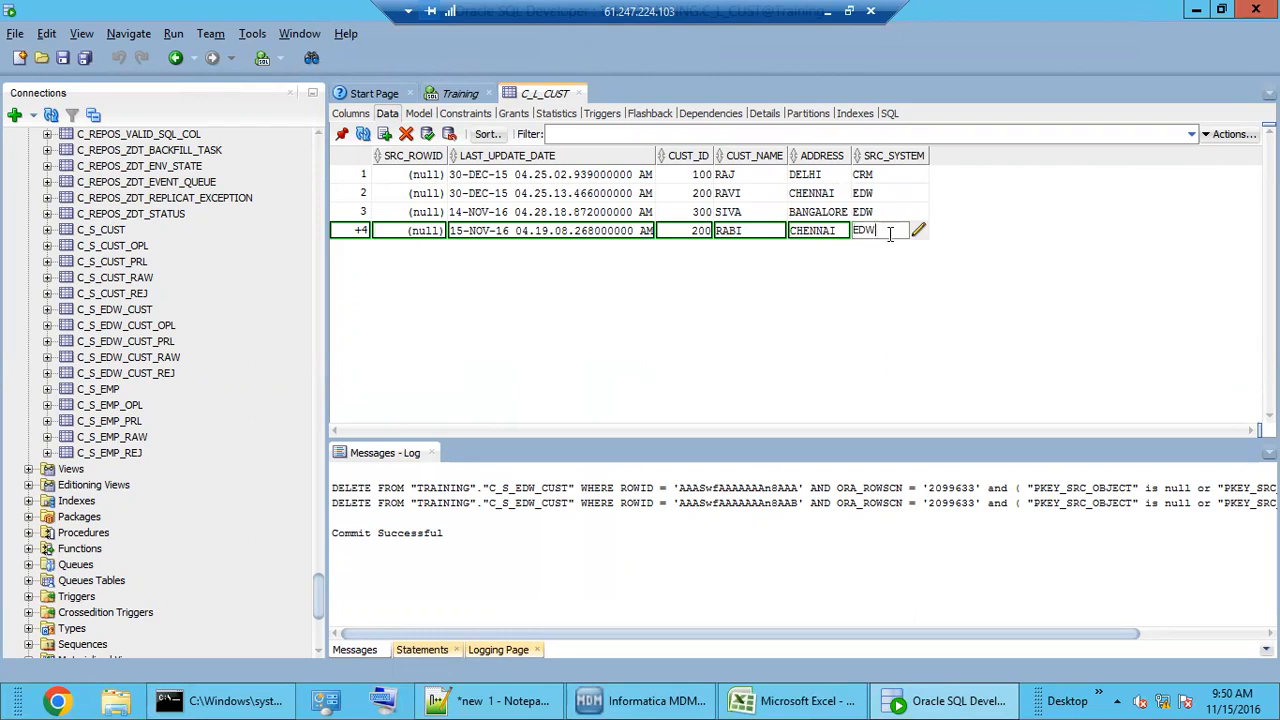
pyautogui.click(428, 135)
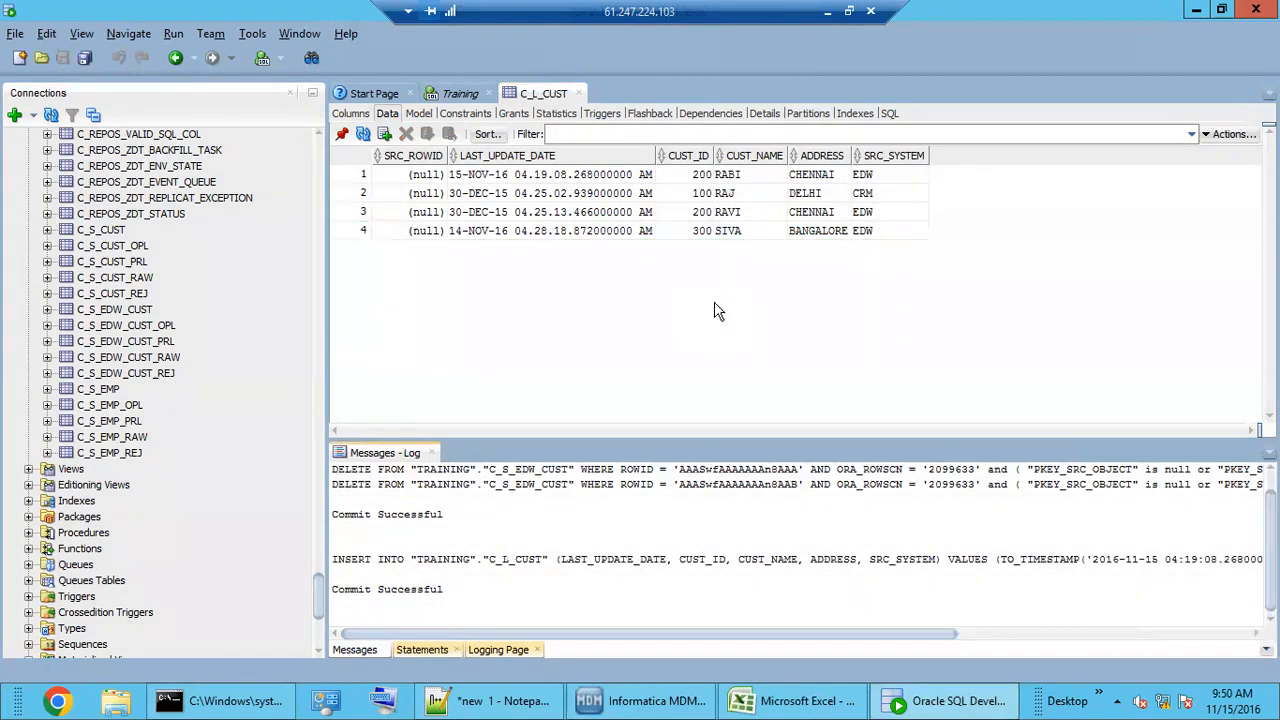
# Step: Examine the BANGALORE row's CUST_ID and CUST_NAME in C_L_CUST, then sort the rows by SRC_SYSTEM
pyautogui.click(695, 232)
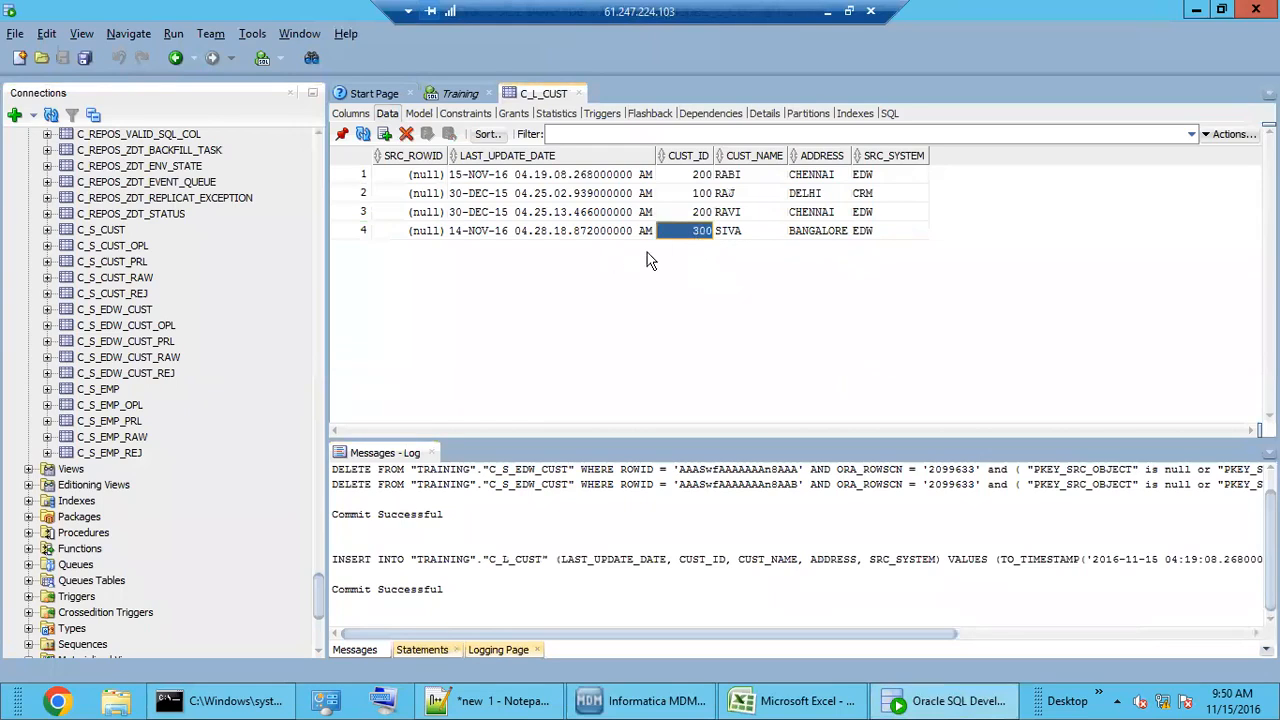
pyautogui.click(731, 232)
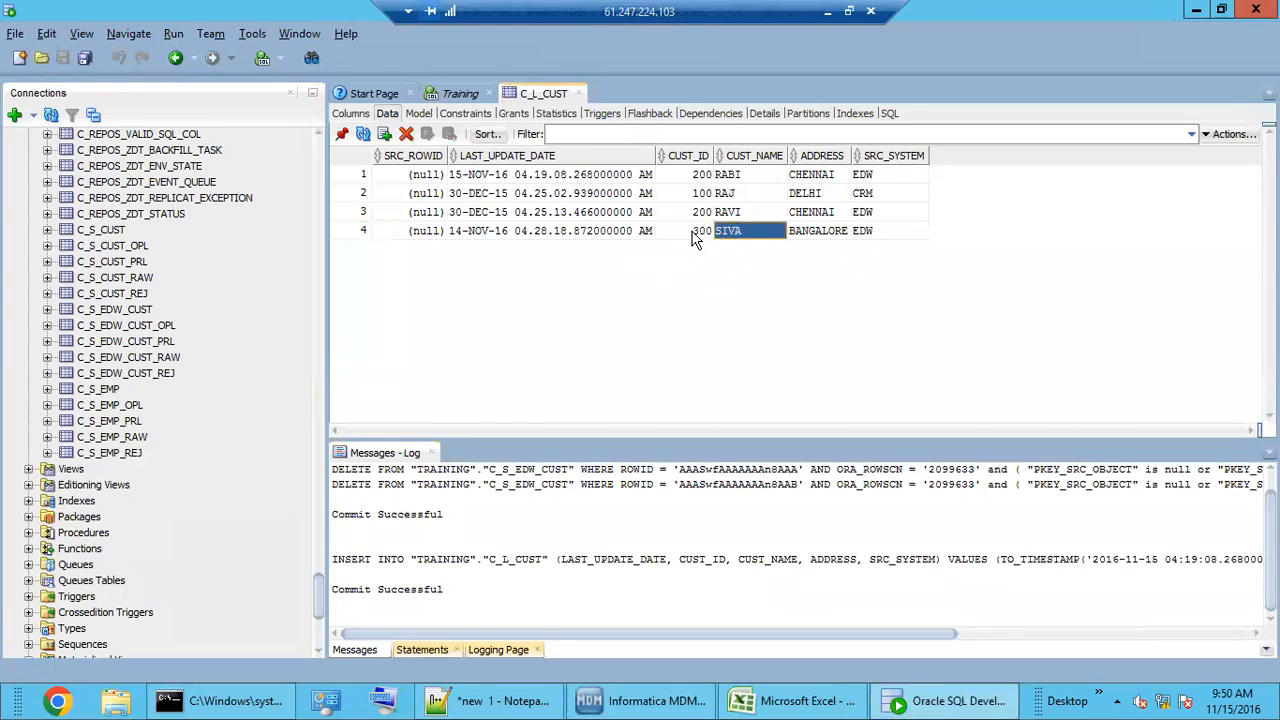
pyautogui.click(693, 233)
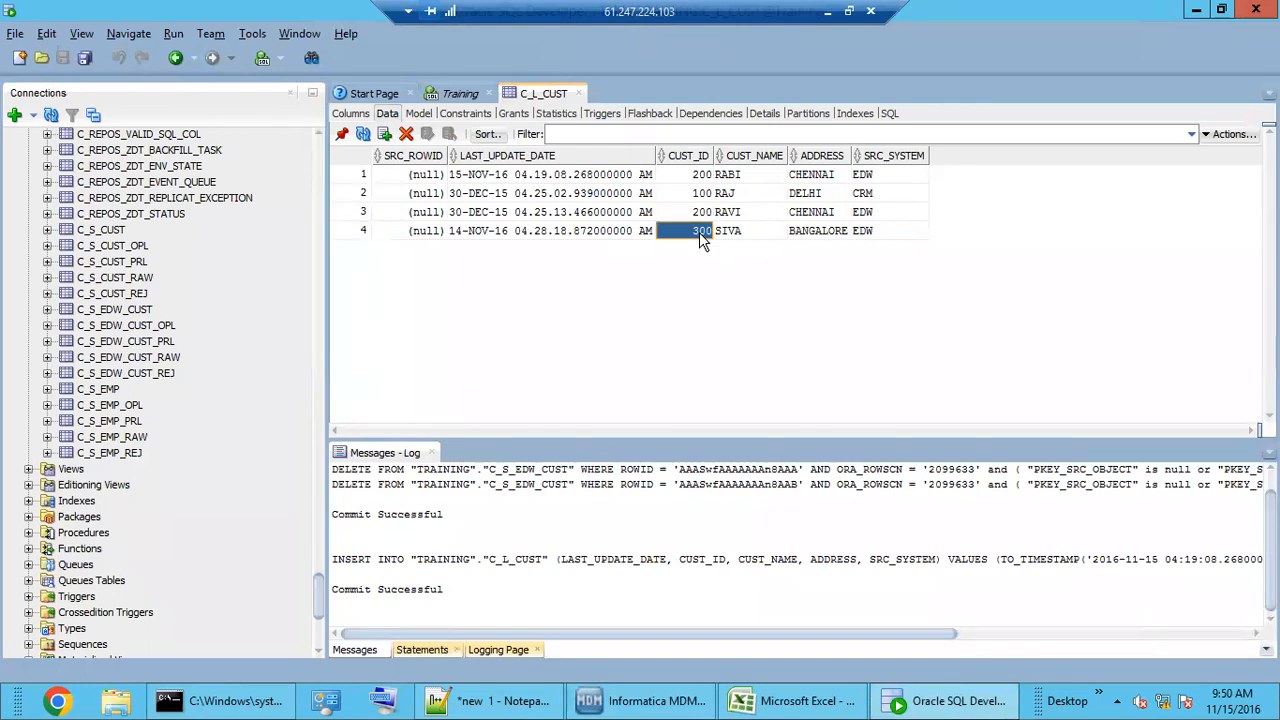
pyautogui.click(878, 157)
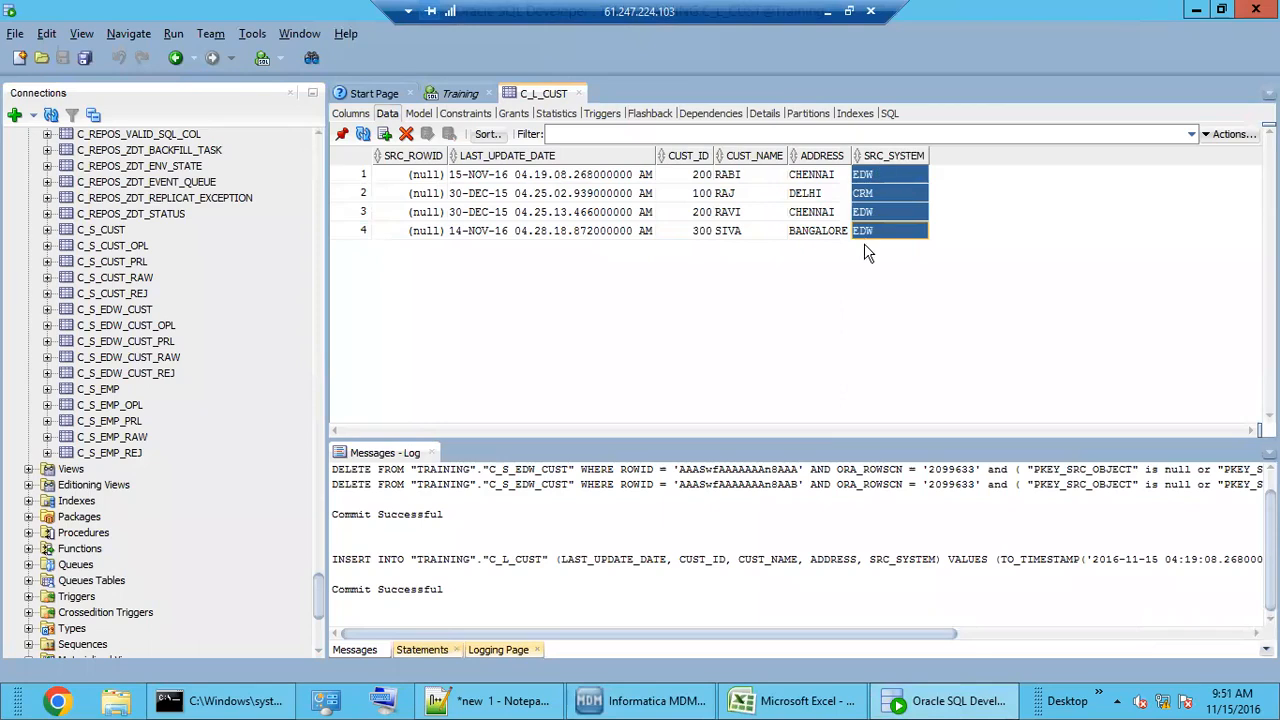
pyautogui.click(860, 157)
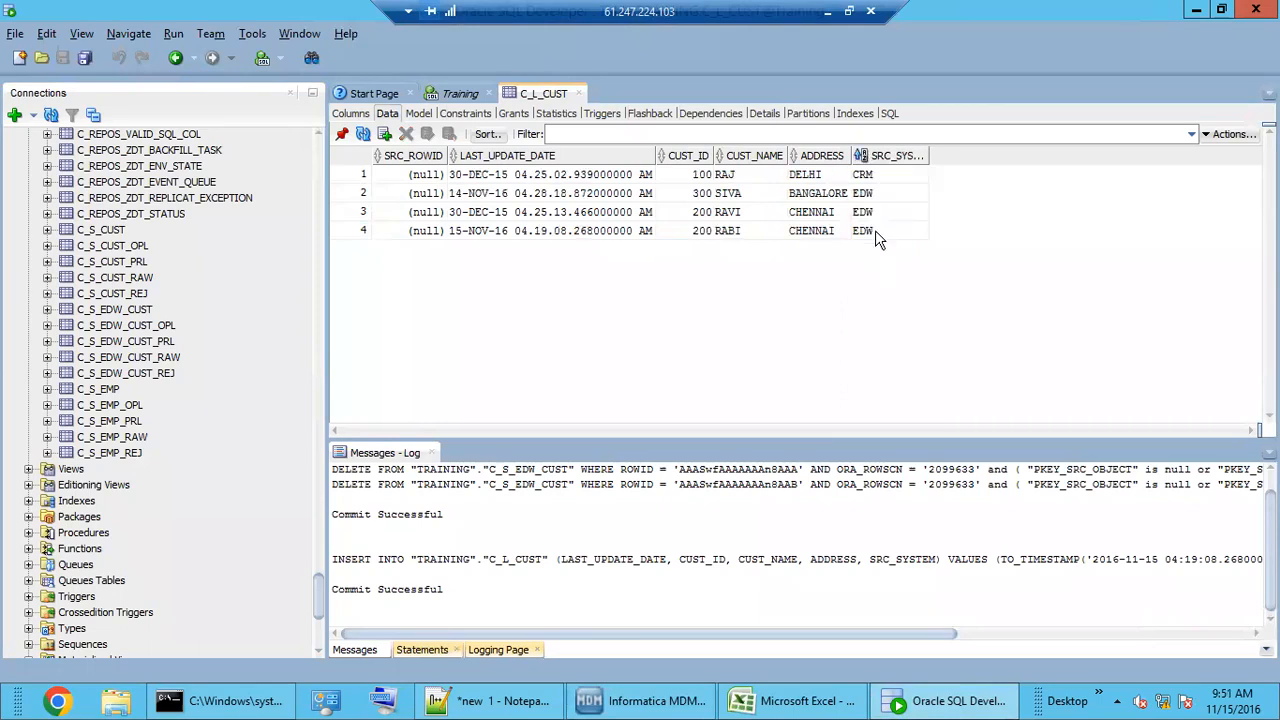
# Step: Compare CUST_ID and CUST_NAME in the two CHENNAI rows of C_L_CUST, then return to the S_EDW_CUST settings in Informatica MDM
pyautogui.click(738, 240)
pyautogui.moveTo(702, 216); pyautogui.dragTo(702, 232)
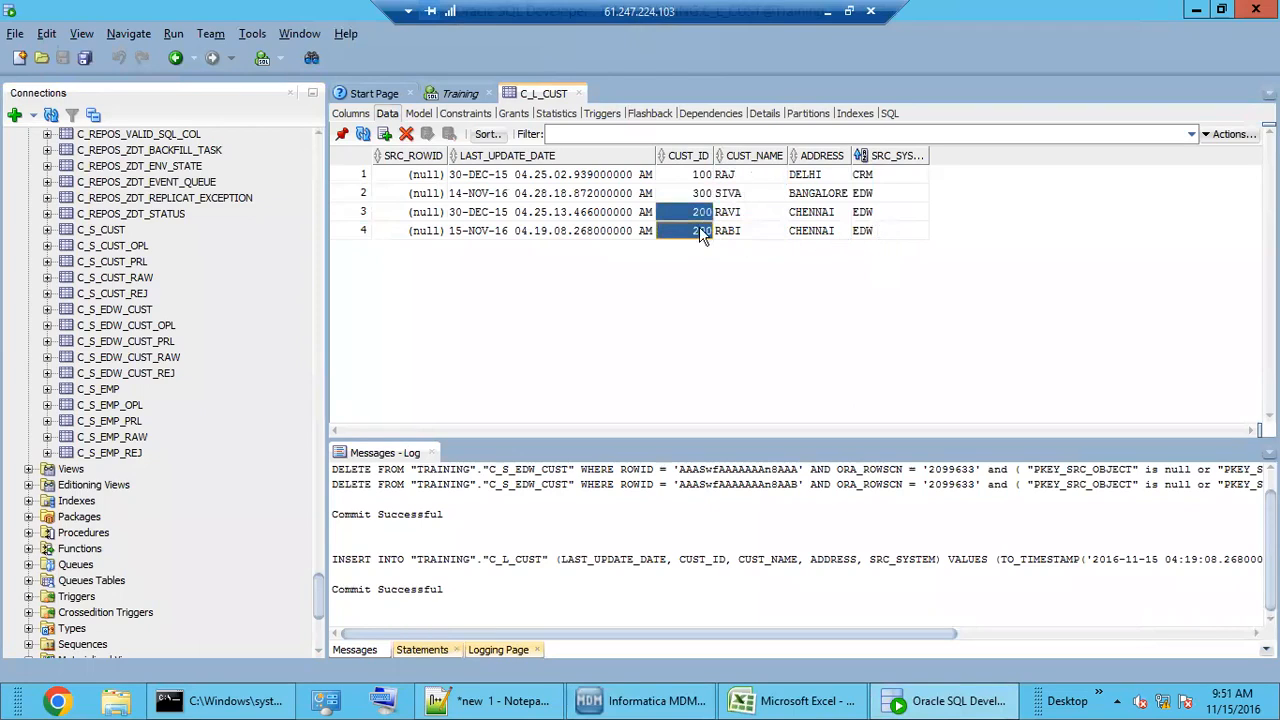
pyautogui.click(740, 228)
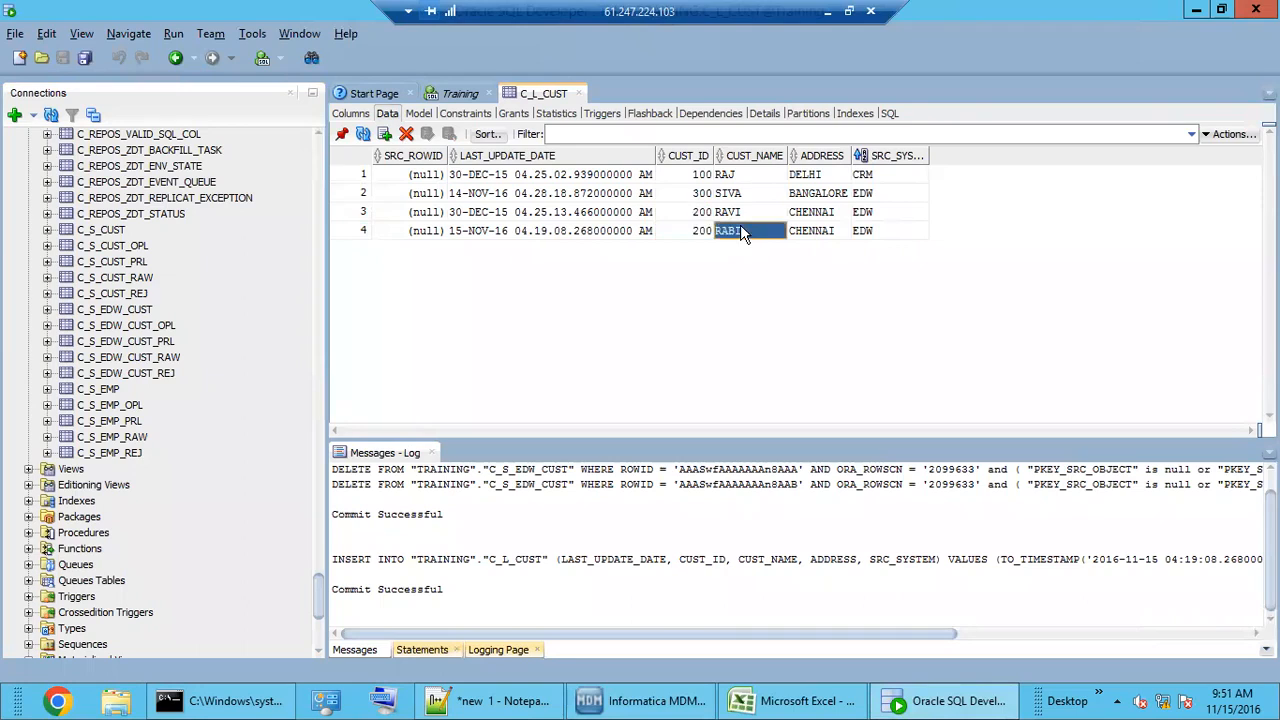
pyautogui.moveTo(703, 233); pyautogui.dragTo(725, 235)
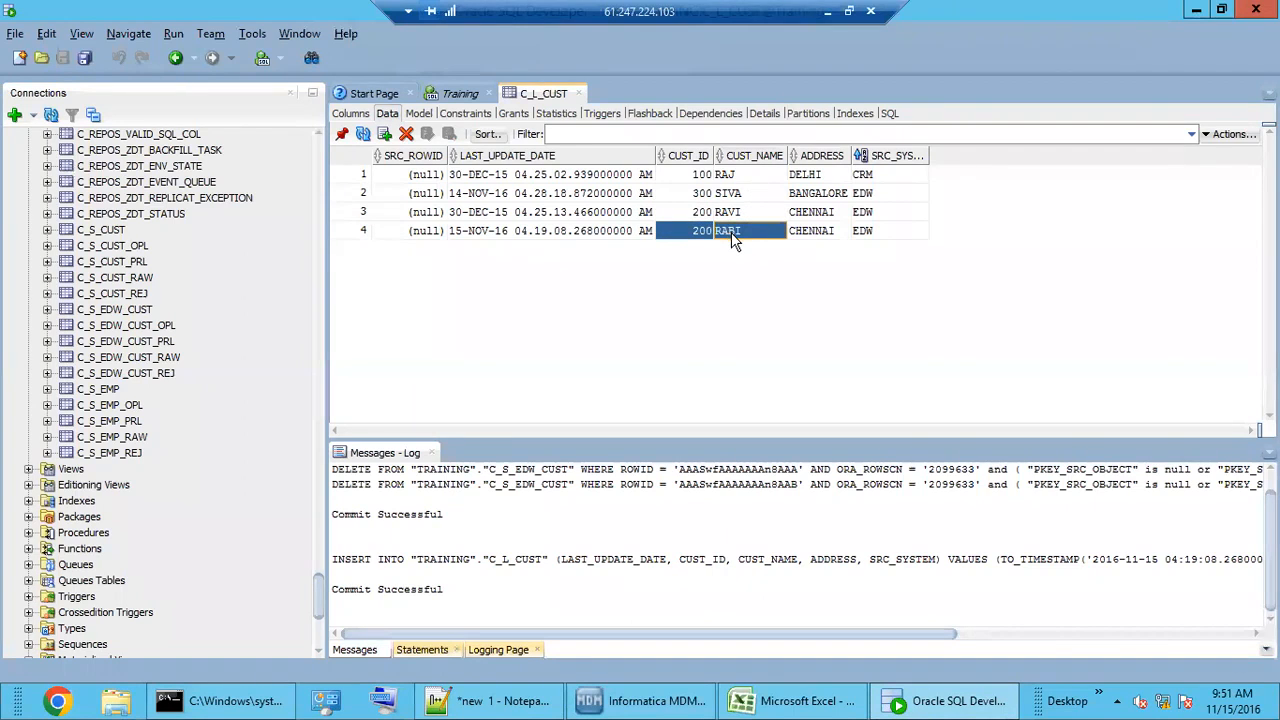
pyautogui.click(645, 701)
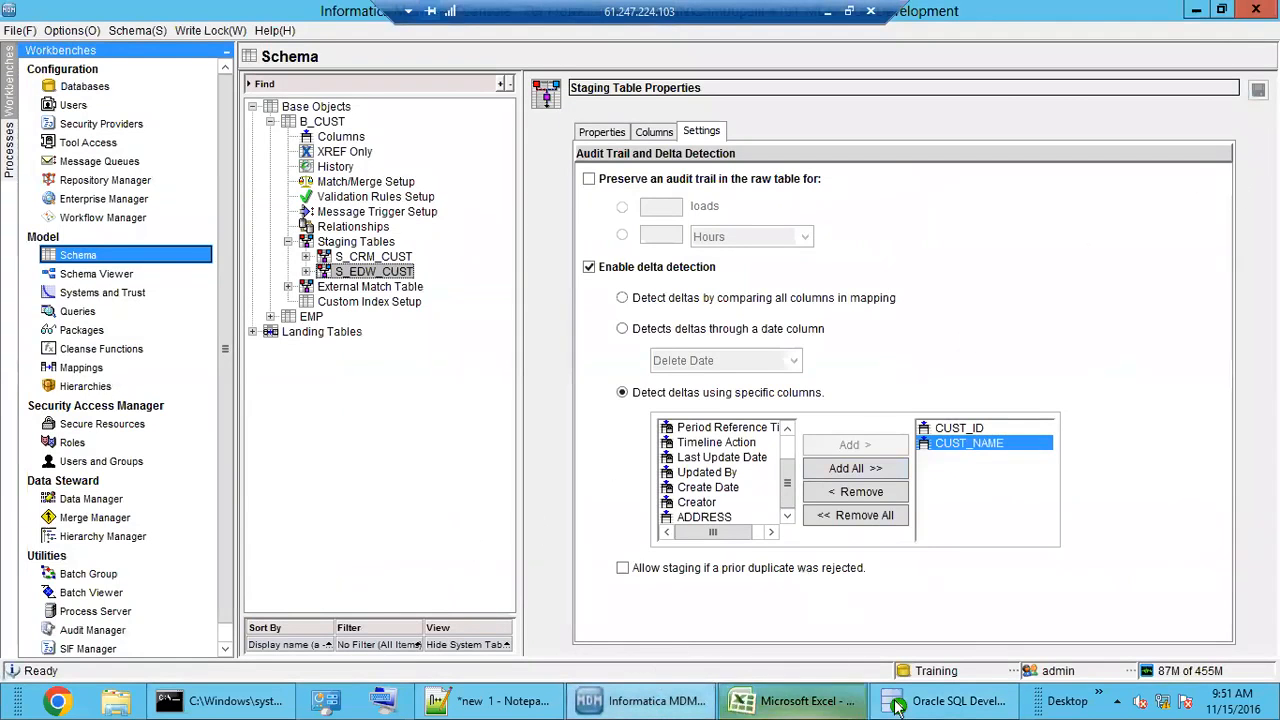
# Step: Execute the M_EDW_CUST stage batch of S_EDW_CUST from the Batch Viewer
pyautogui.click(100, 592)
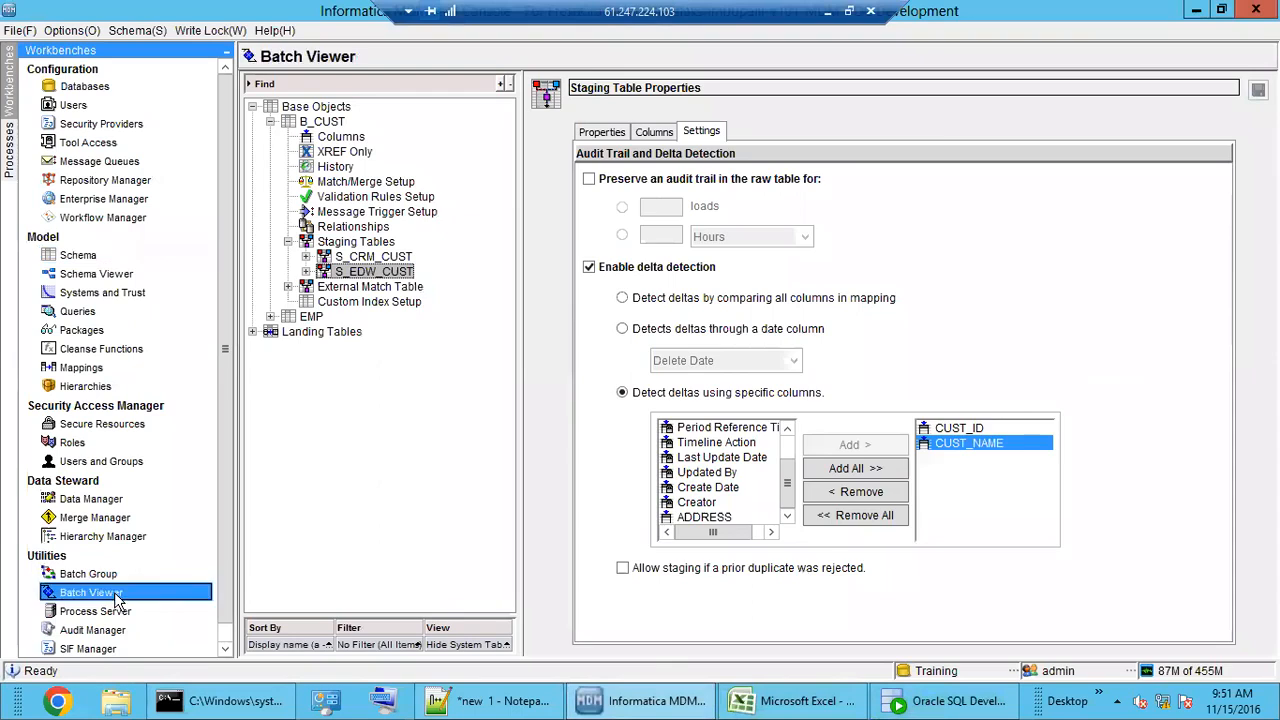
pyautogui.click(350, 288)
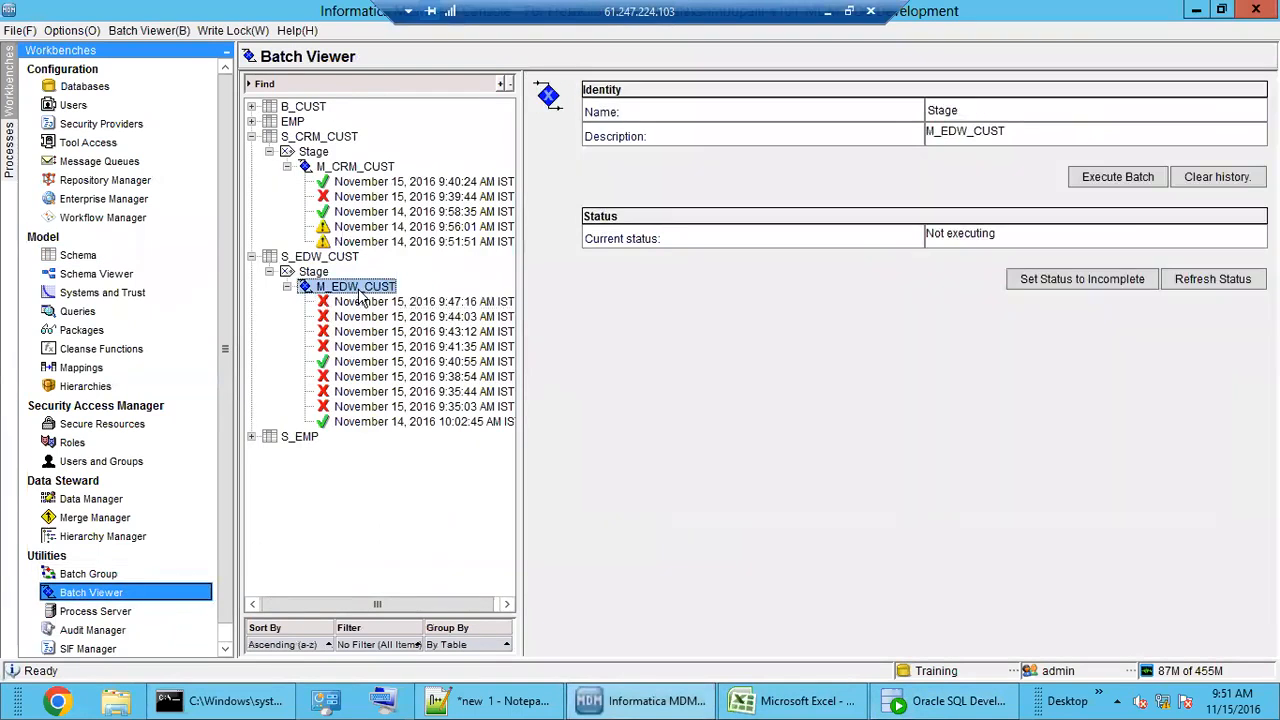
pyautogui.click(1106, 176)
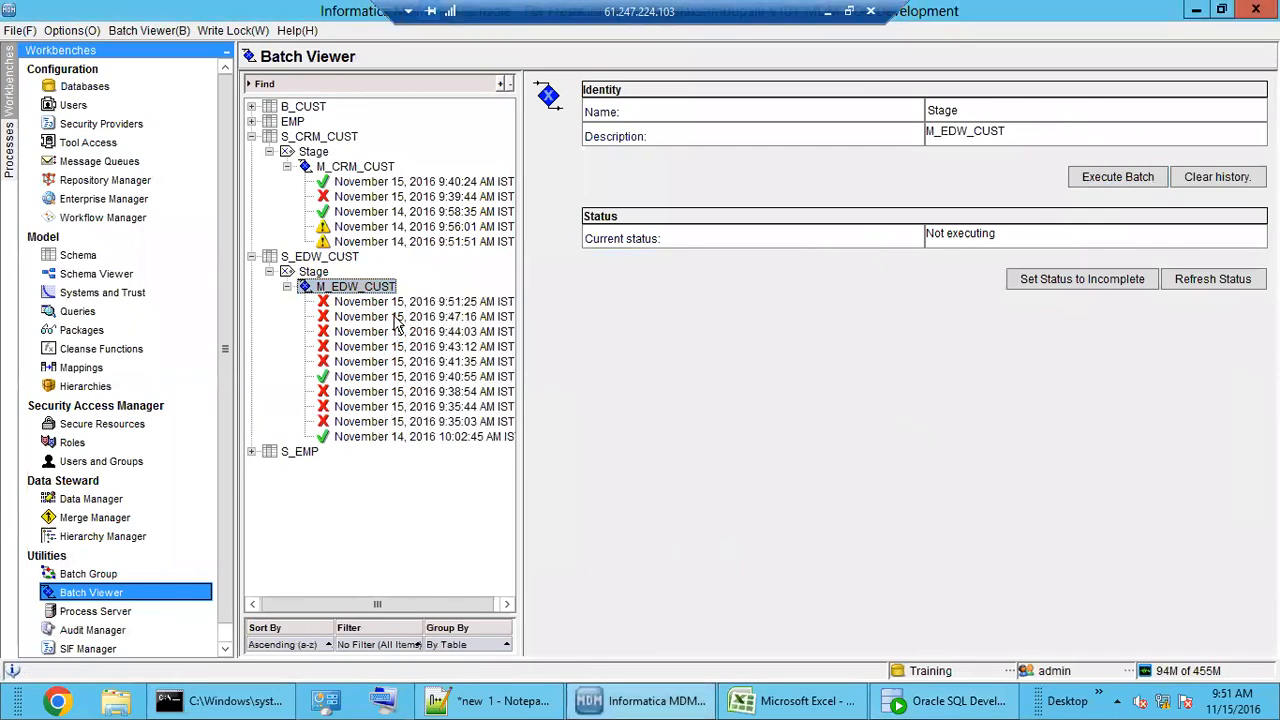
# Step: Examine the full status text of the newest M_EDW_CUST stage run, including the ALTER TABLE statement it quotes
pyautogui.click(400, 306)
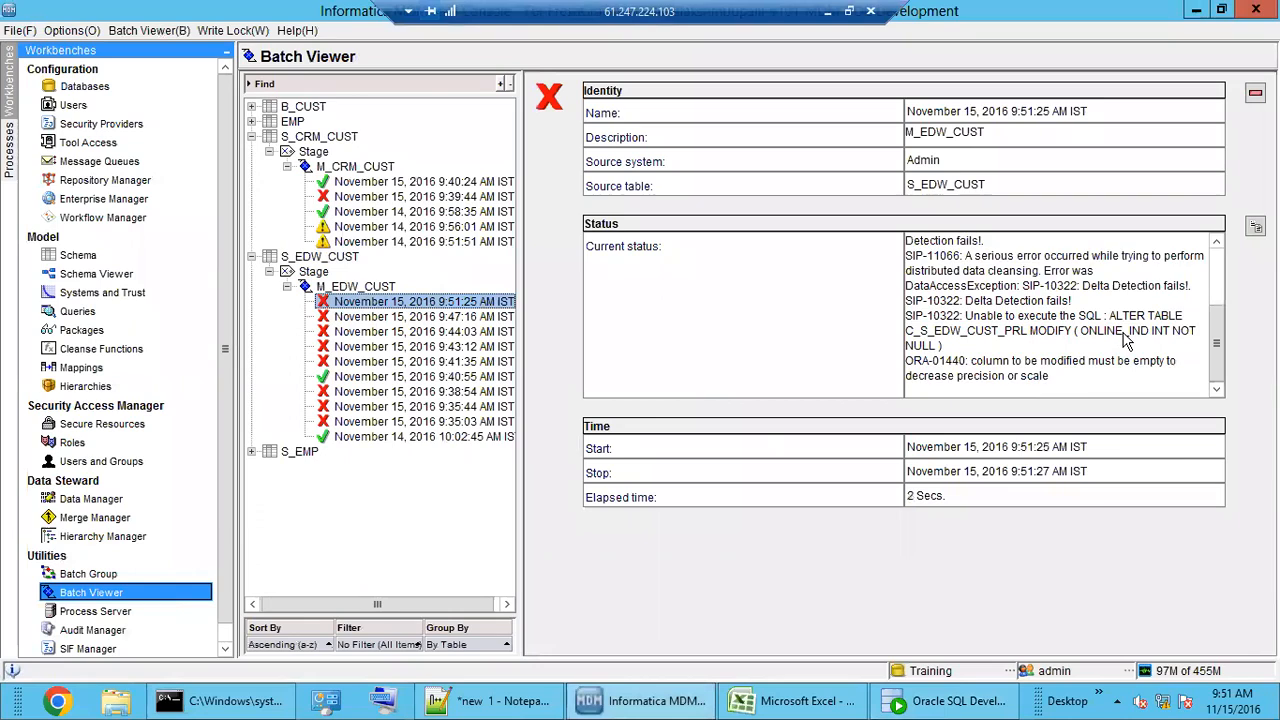
pyautogui.scroll(3, 1123, 340)
pyautogui.scroll(-3, 1123, 340)
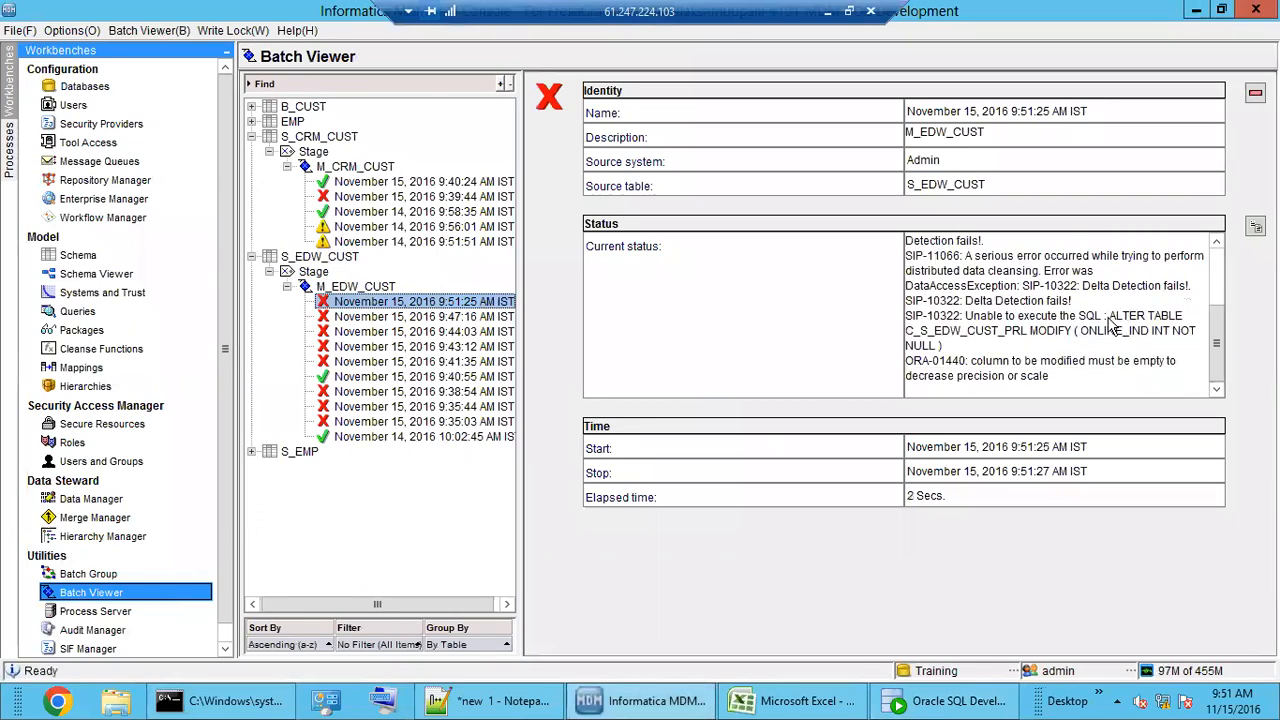
pyautogui.moveTo(1108, 316); pyautogui.dragTo(1141, 352)
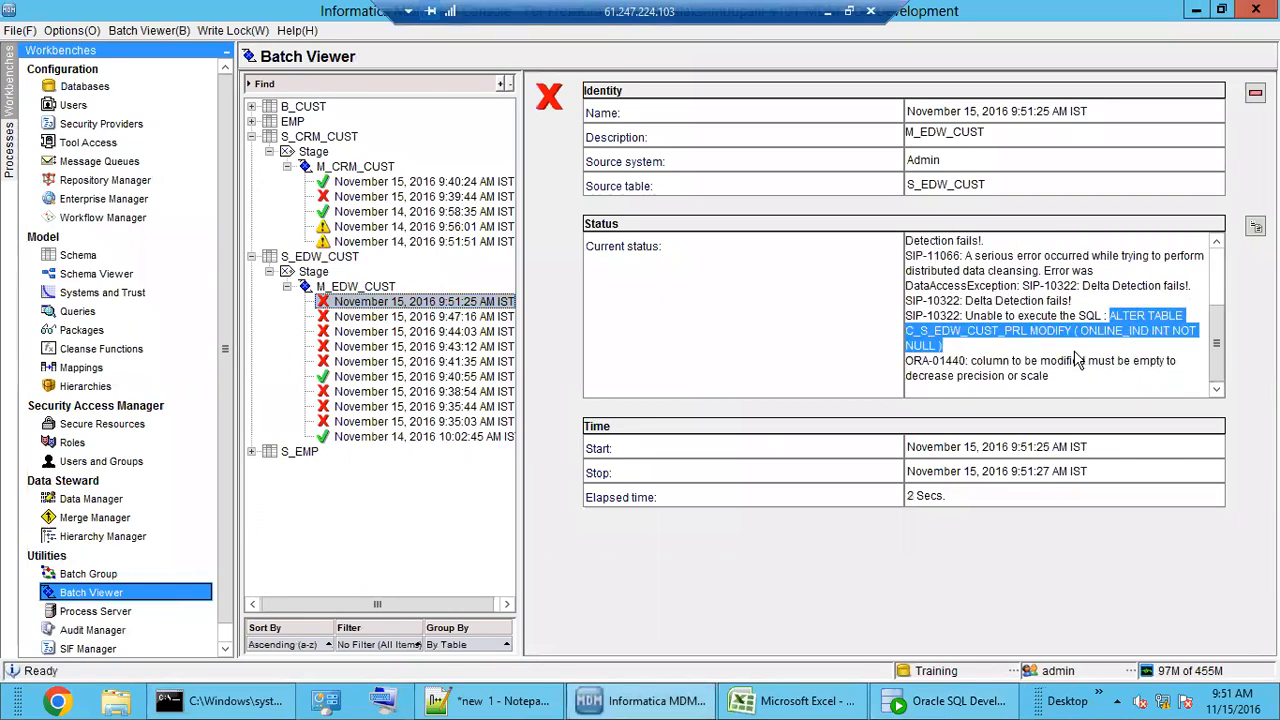
pyautogui.scroll(3, 1078, 358)
pyautogui.scroll(-3, 1074, 353)
pyautogui.scroll(3, 1072, 348)
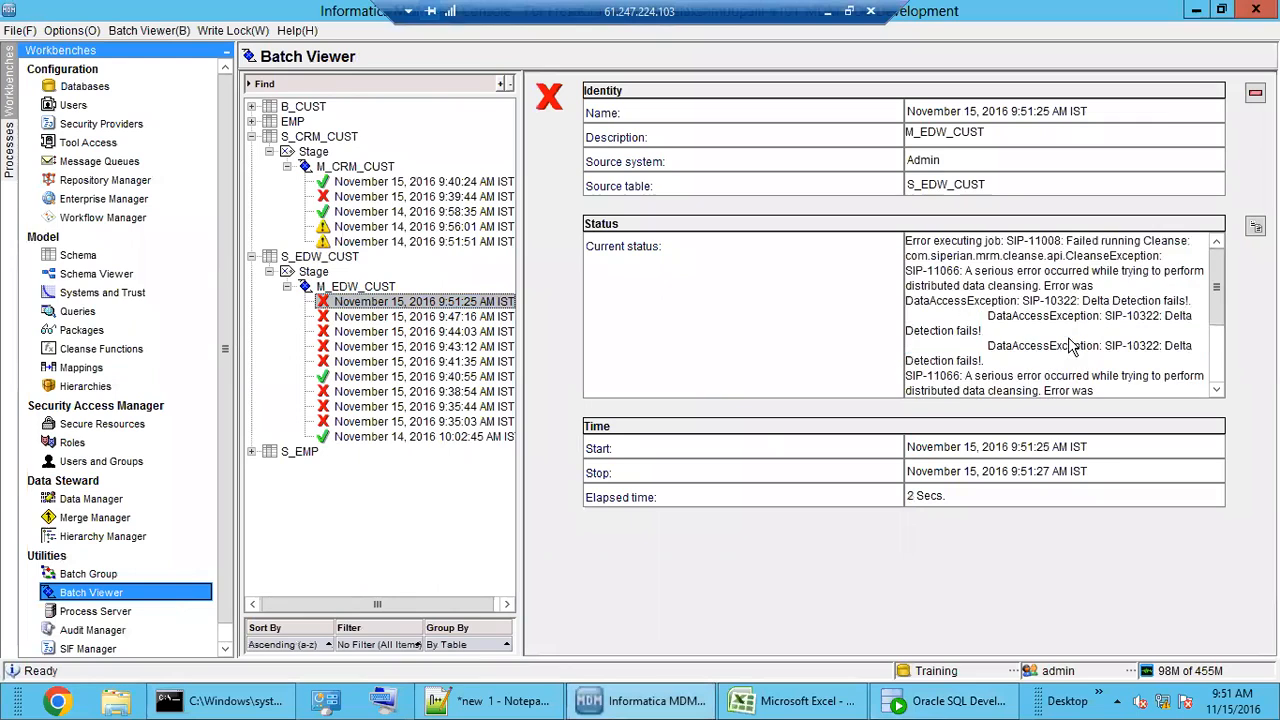
pyautogui.scroll(-3, 1070, 348)
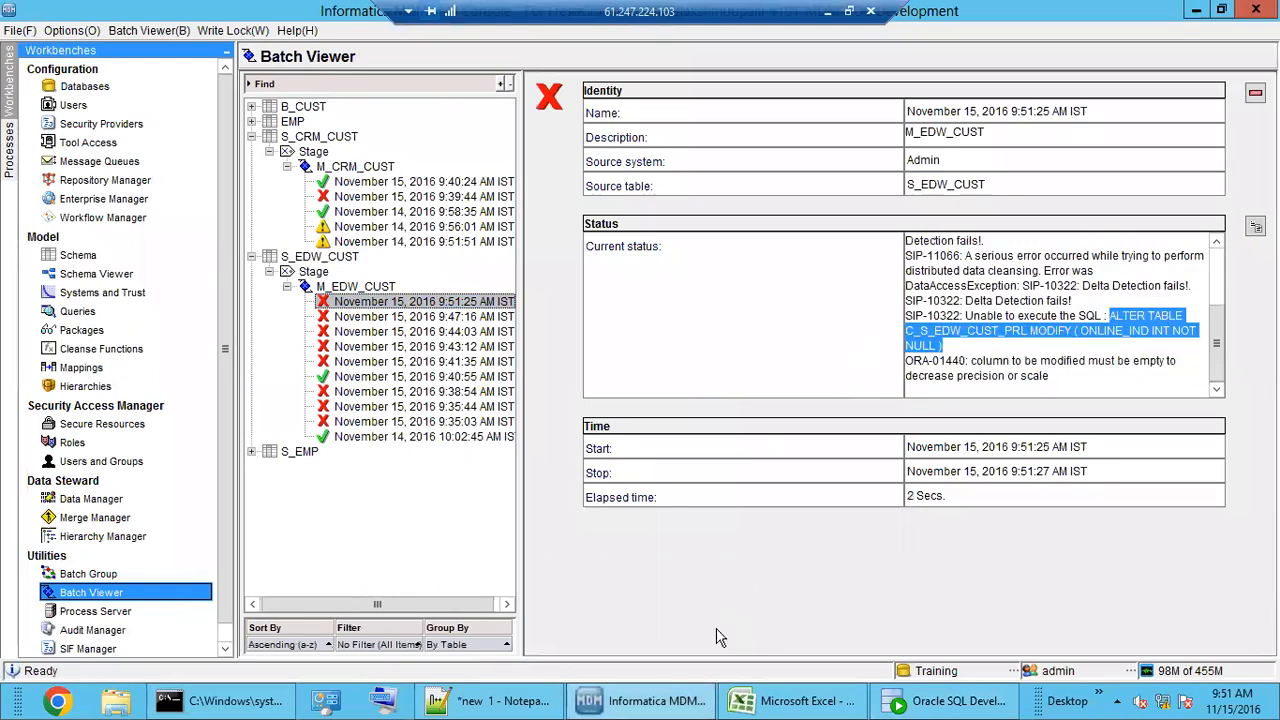
# Step: Switch to Oracle SQL Developer and inspect the CUST_ID and CUST_NAME of the staged row in C_S_EDW_CUST
pyautogui.click(663, 705)
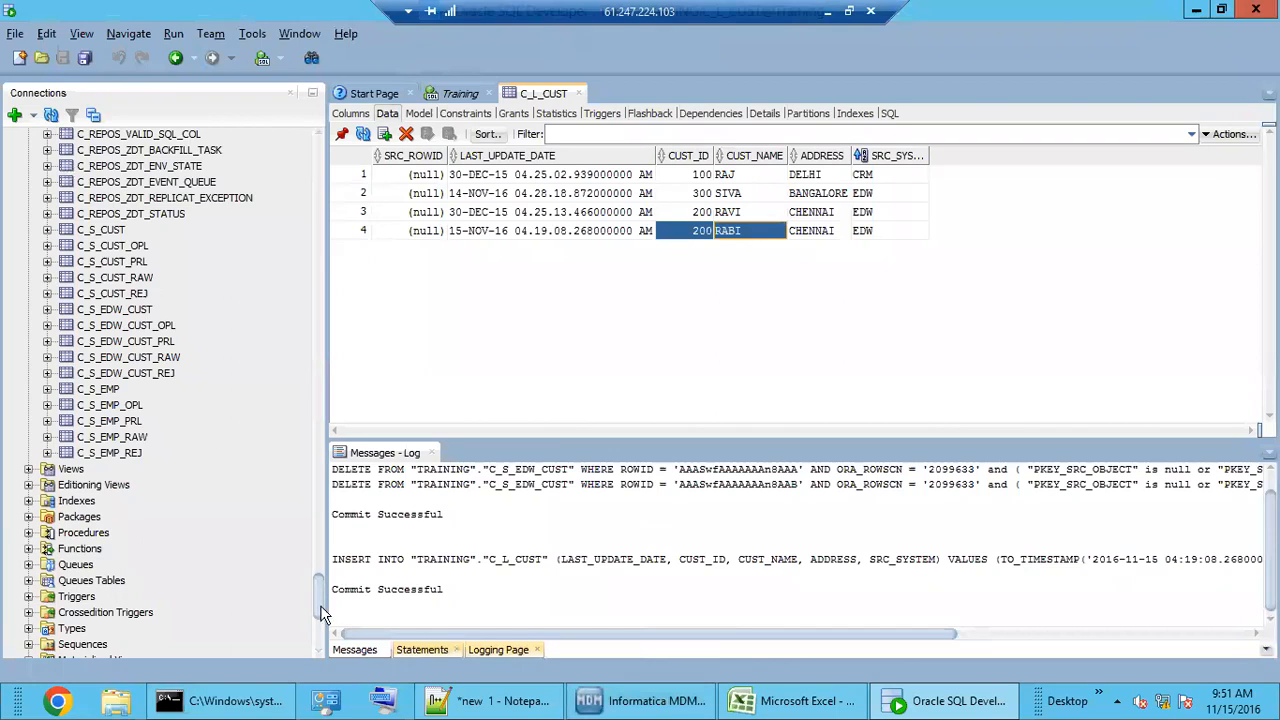
pyautogui.click(118, 311)
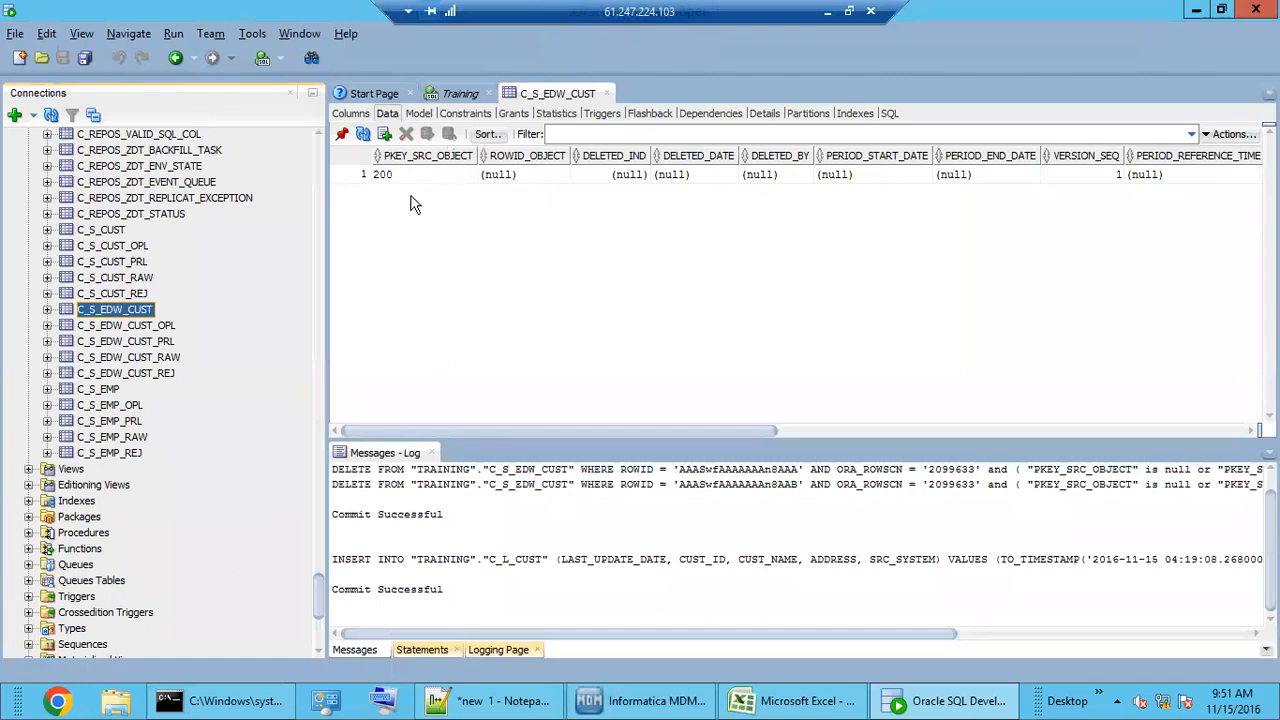
pyautogui.moveTo(715, 430); pyautogui.dragTo(1250, 390)
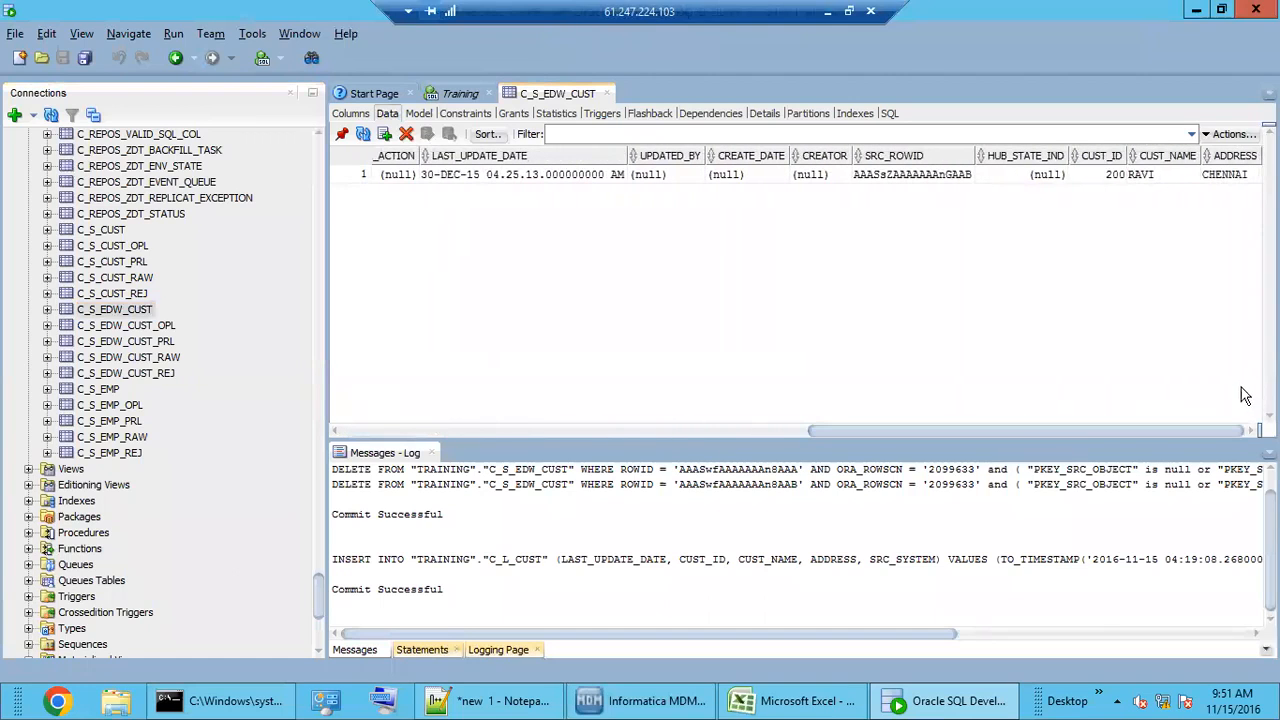
pyautogui.click(1150, 176)
pyautogui.click(1116, 176)
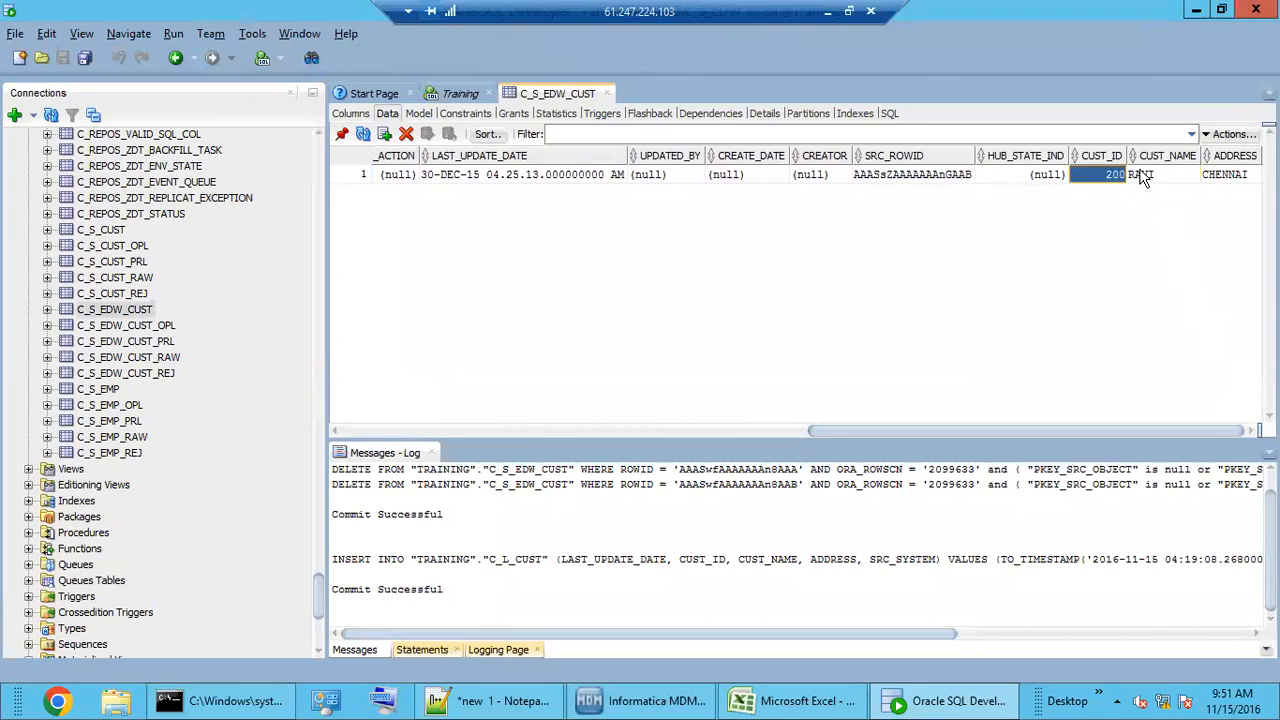
pyautogui.click(1143, 178)
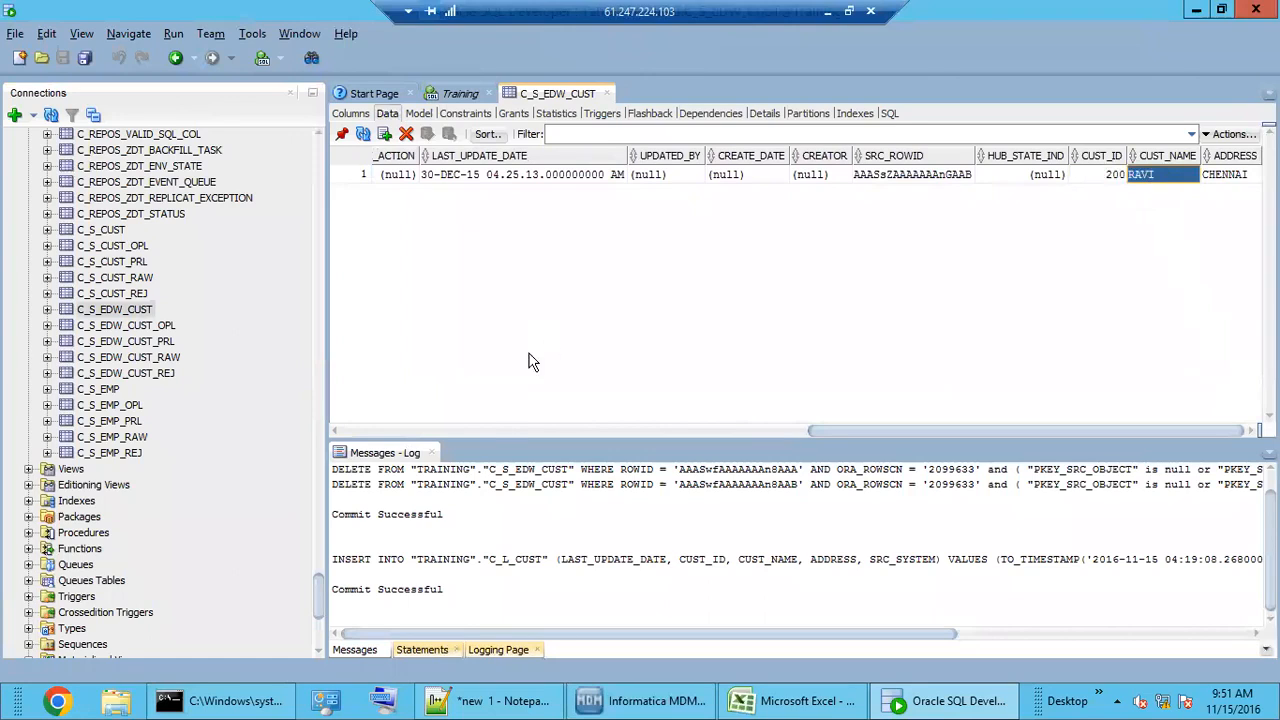
# Step: Open the data of C_S_EDW_CUST_PRL and examine the CUST_ID, CUST_NAME and ADDRESS of its first row
pyautogui.click(145, 345)
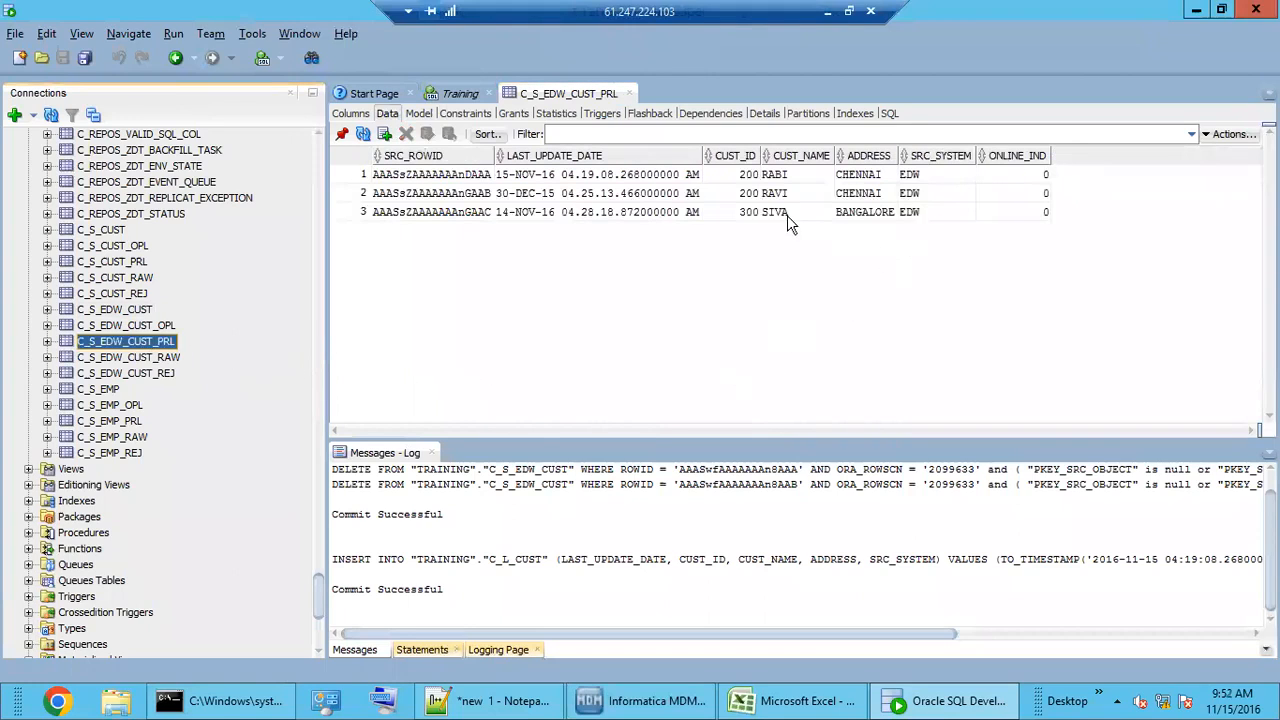
pyautogui.moveTo(745, 180); pyautogui.dragTo(855, 178)
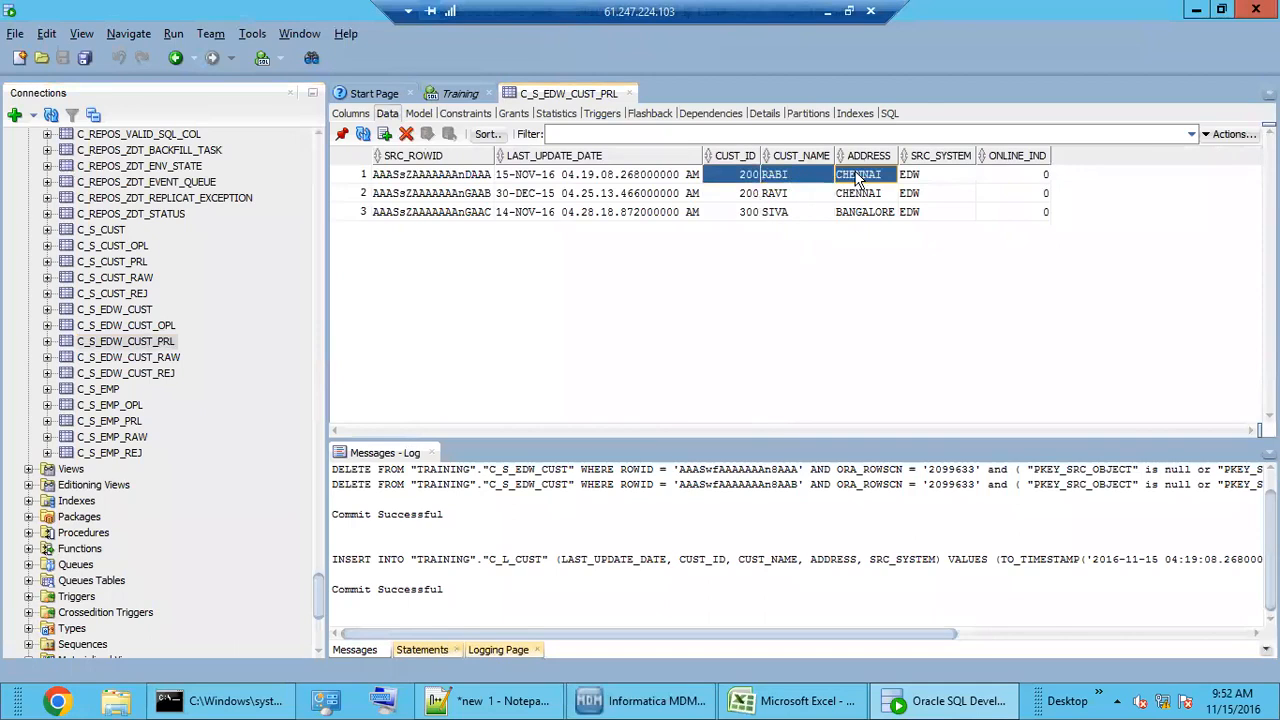
pyautogui.click(777, 181)
pyautogui.moveTo(742, 176); pyautogui.dragTo(779, 173)
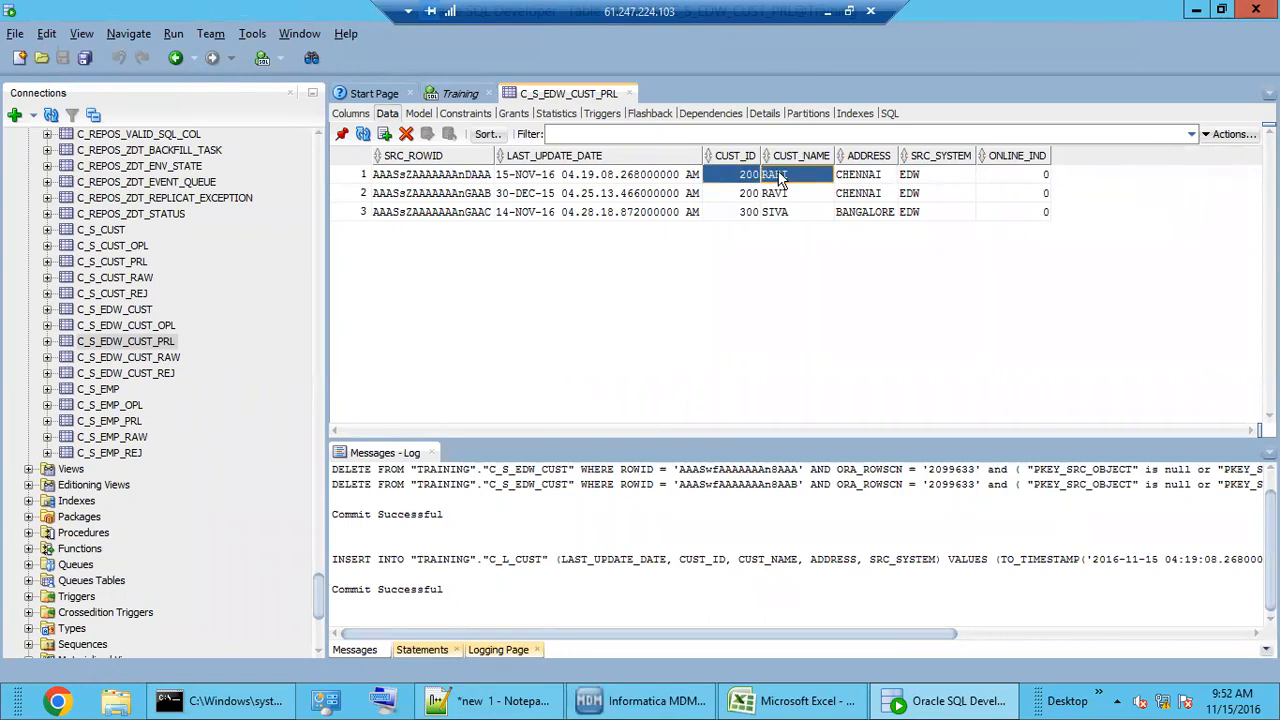
# Step: Reopen C_S_EDW_CUST and check the staged CUST_NAME against the C_S_EDW_CUST_PRL row
pyautogui.click(113, 312)
pyautogui.moveTo(654, 436); pyautogui.dragTo(1186, 340)
pyautogui.click(1160, 176)
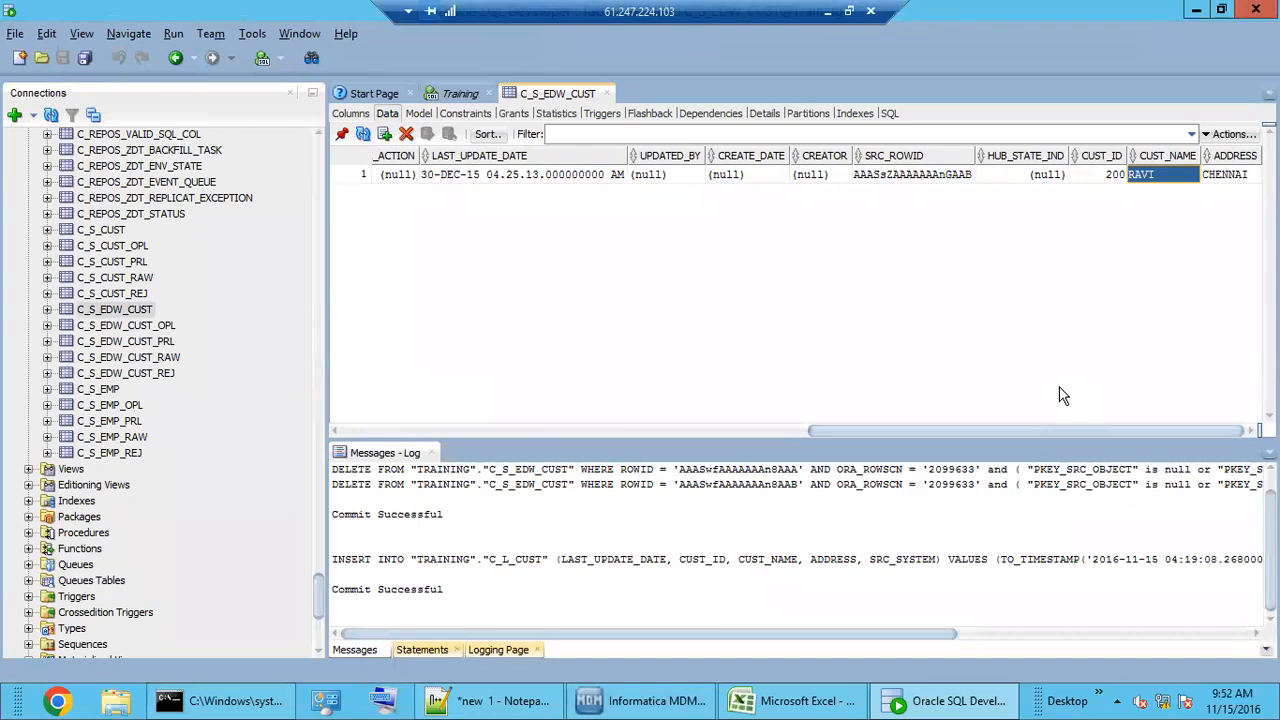
# Step: Return to Informatica MDM and review the ORA-01440 message in the newest M_EDW_CUST run's status
pyautogui.click(655, 700)
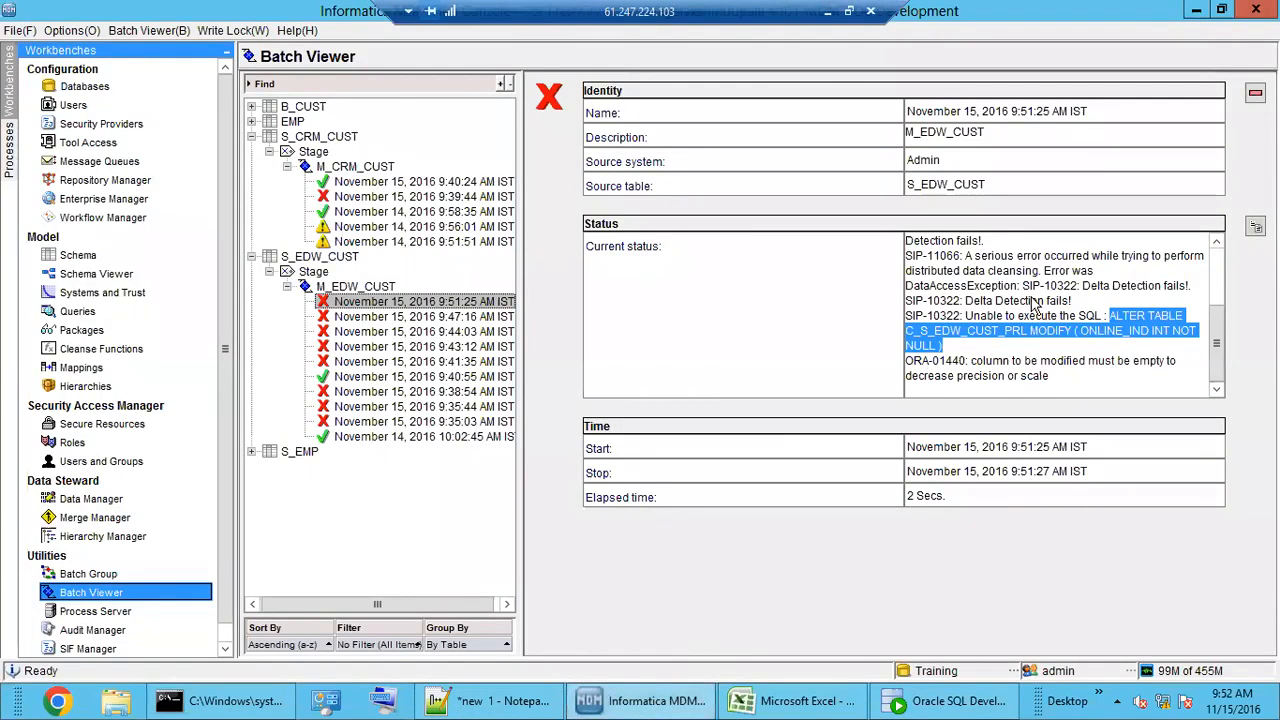
pyautogui.click(1055, 366)
pyautogui.moveTo(1008, 364); pyautogui.dragTo(1062, 388)
pyautogui.scroll(3, 1070, 389)
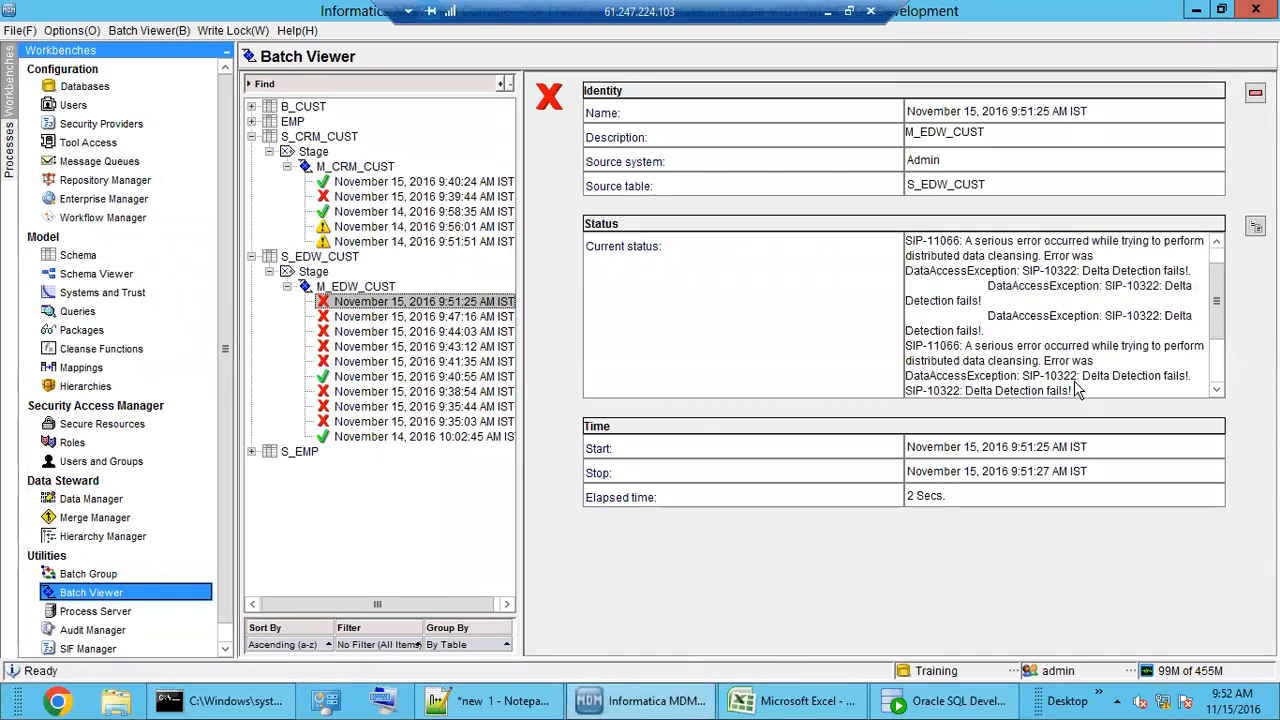
pyautogui.scroll(-3, 1078, 390)
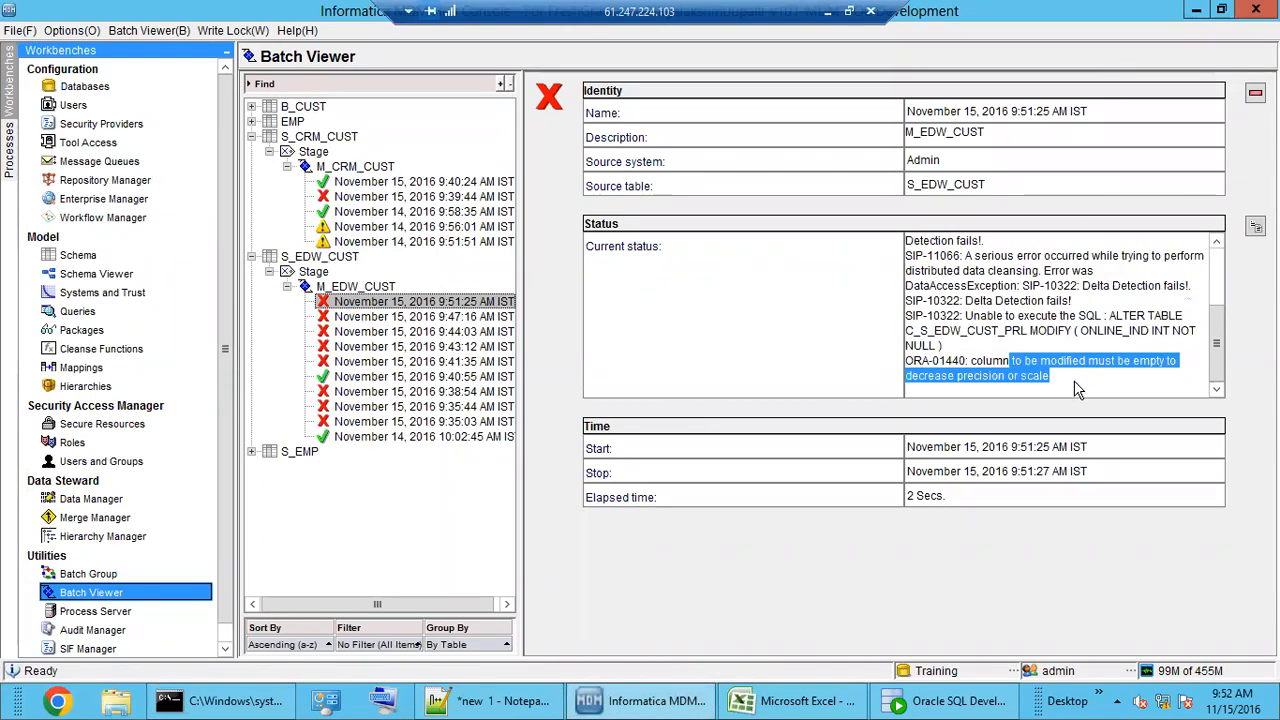
# Step: In Oracle SQL Developer, compare CUST_ID and CUST_NAME between the two CHENNAI rows of C_S_EDW_CUST_PRL
pyautogui.click(938, 703)
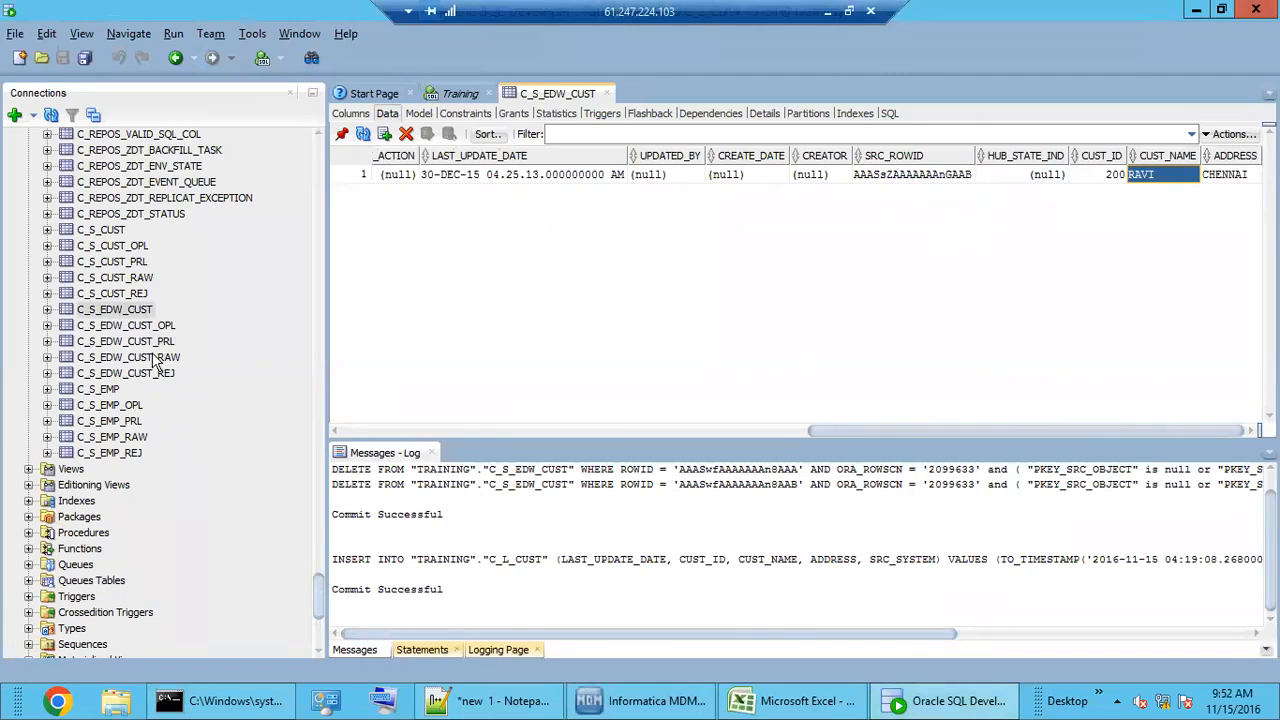
pyautogui.click(145, 343)
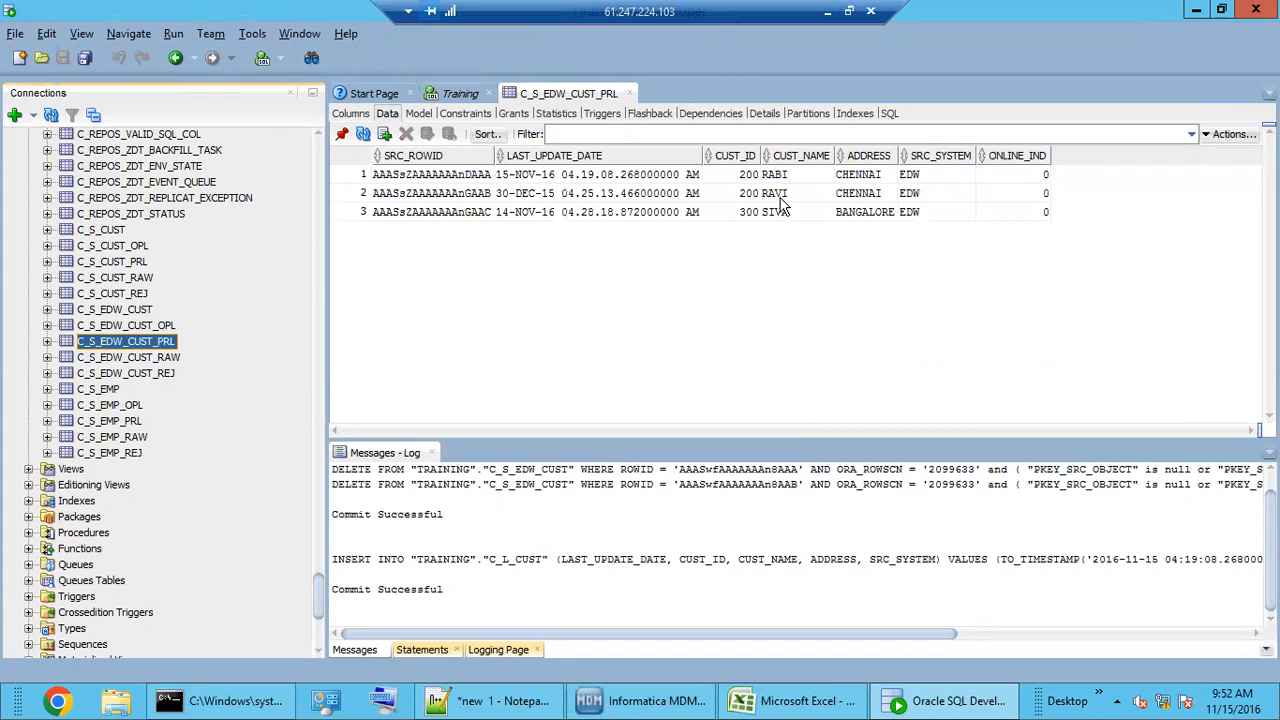
pyautogui.click(777, 177)
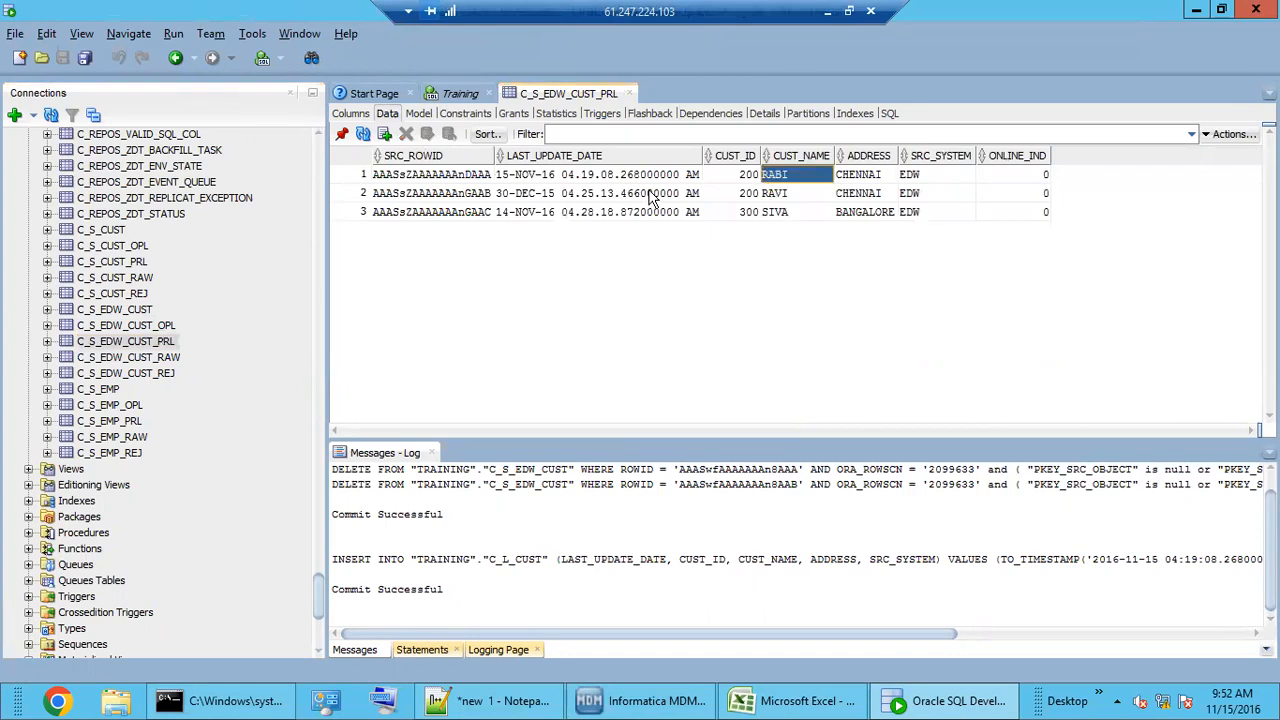
pyautogui.keyDown('shift'); pyautogui.click(748, 177); pyautogui.keyUp('shift')
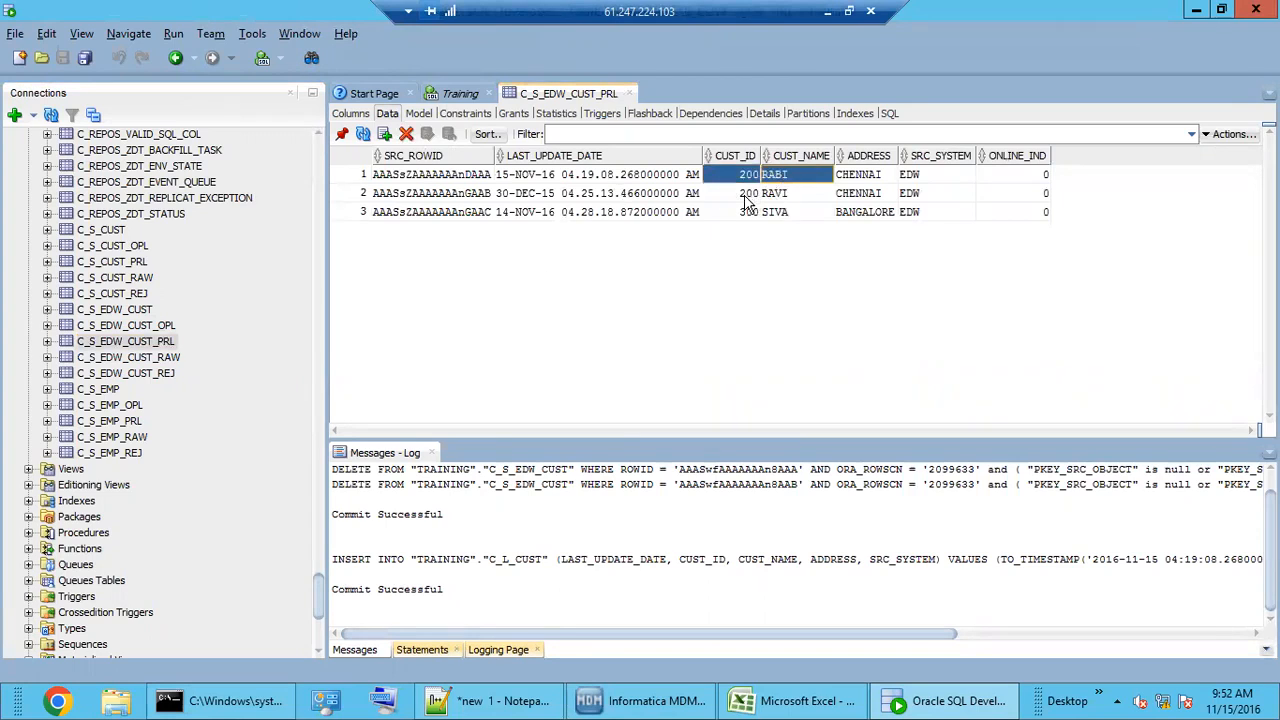
pyautogui.click(746, 195)
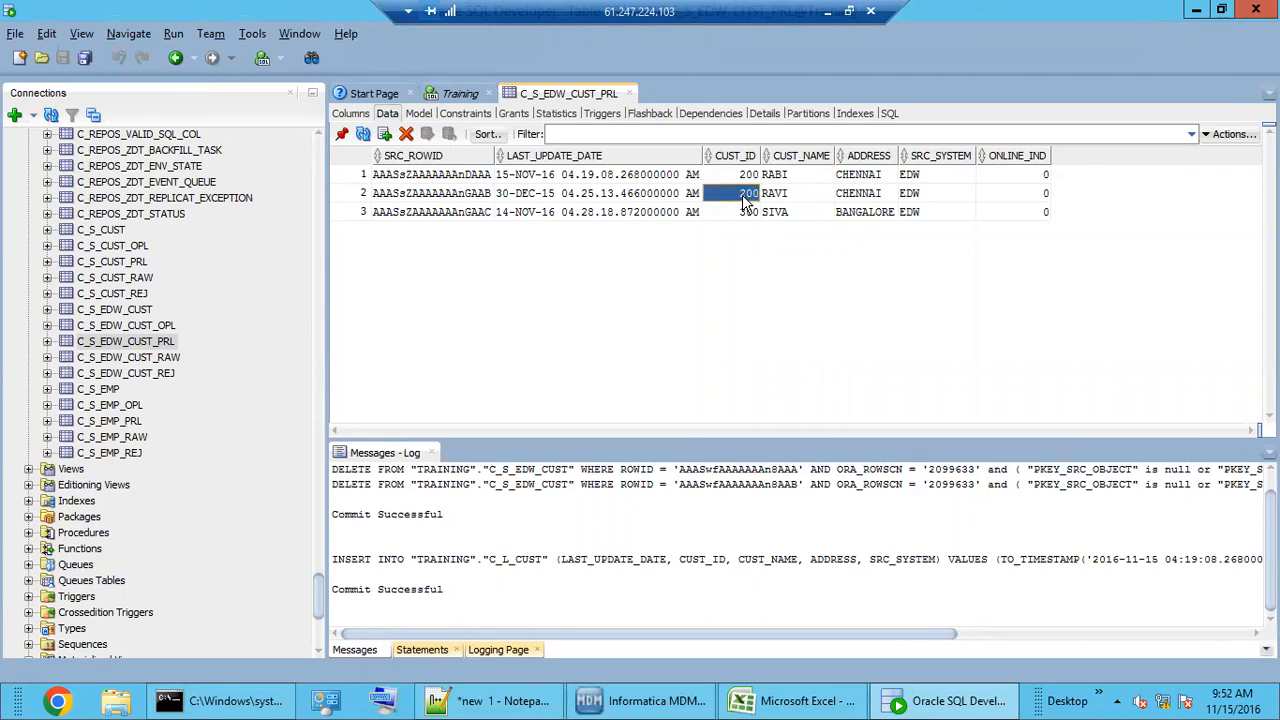
pyautogui.click(784, 196)
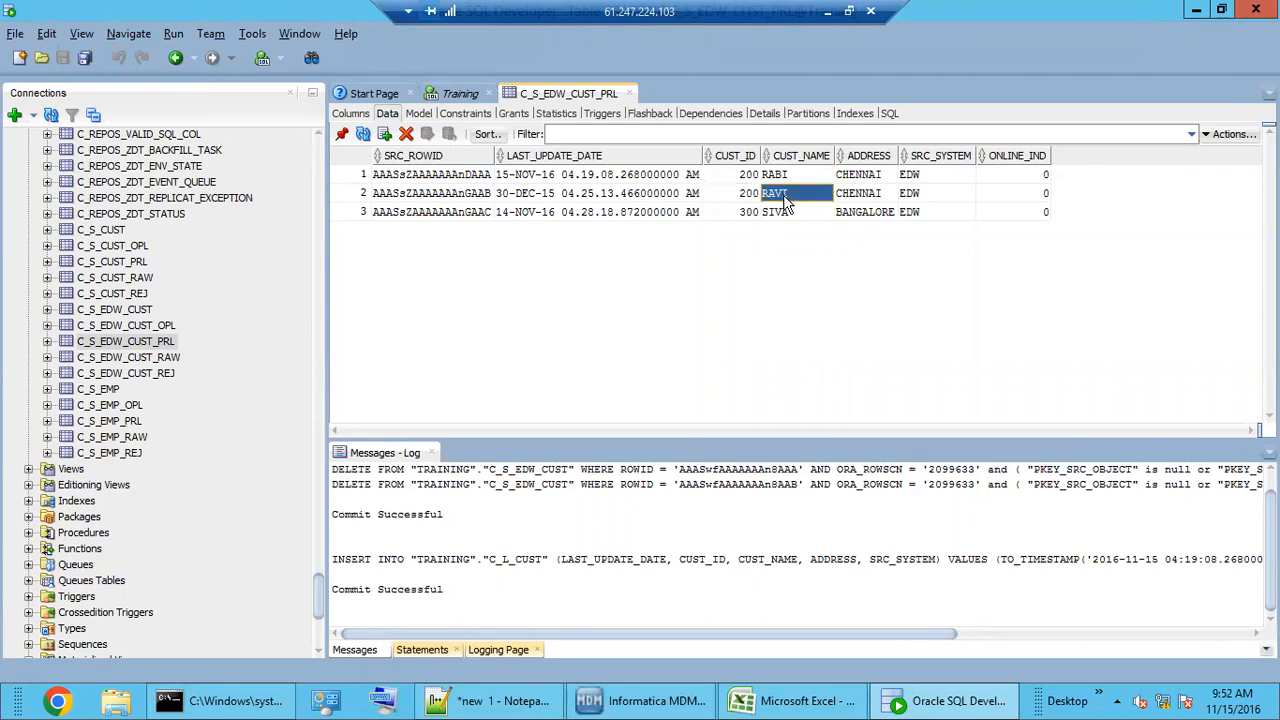
pyautogui.click(787, 174)
pyautogui.keyDown('shift'); pyautogui.click(745, 178); pyautogui.keyUp('shift')
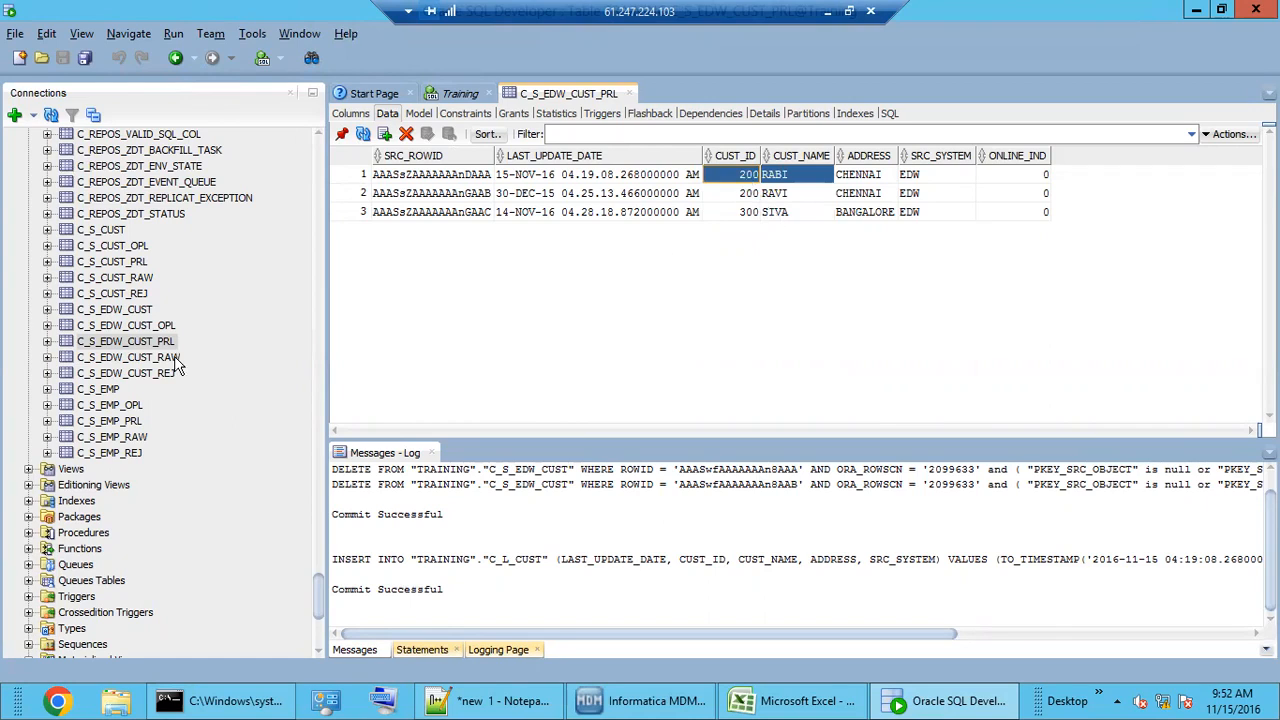
# Step: Open the C_S_EDW_CUST data again and examine the CUST_ID and CUST_NAME of its staged row
pyautogui.click(119, 312)
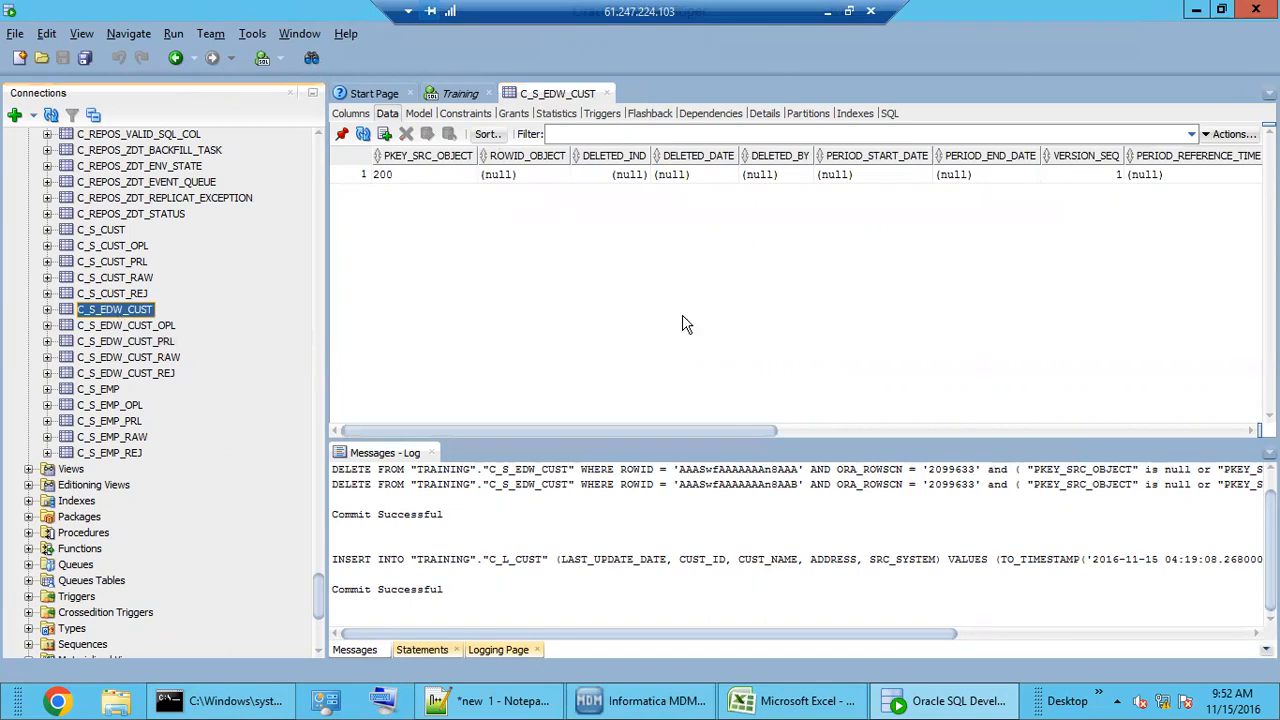
pyautogui.moveTo(740, 432); pyautogui.dragTo(1250, 430)
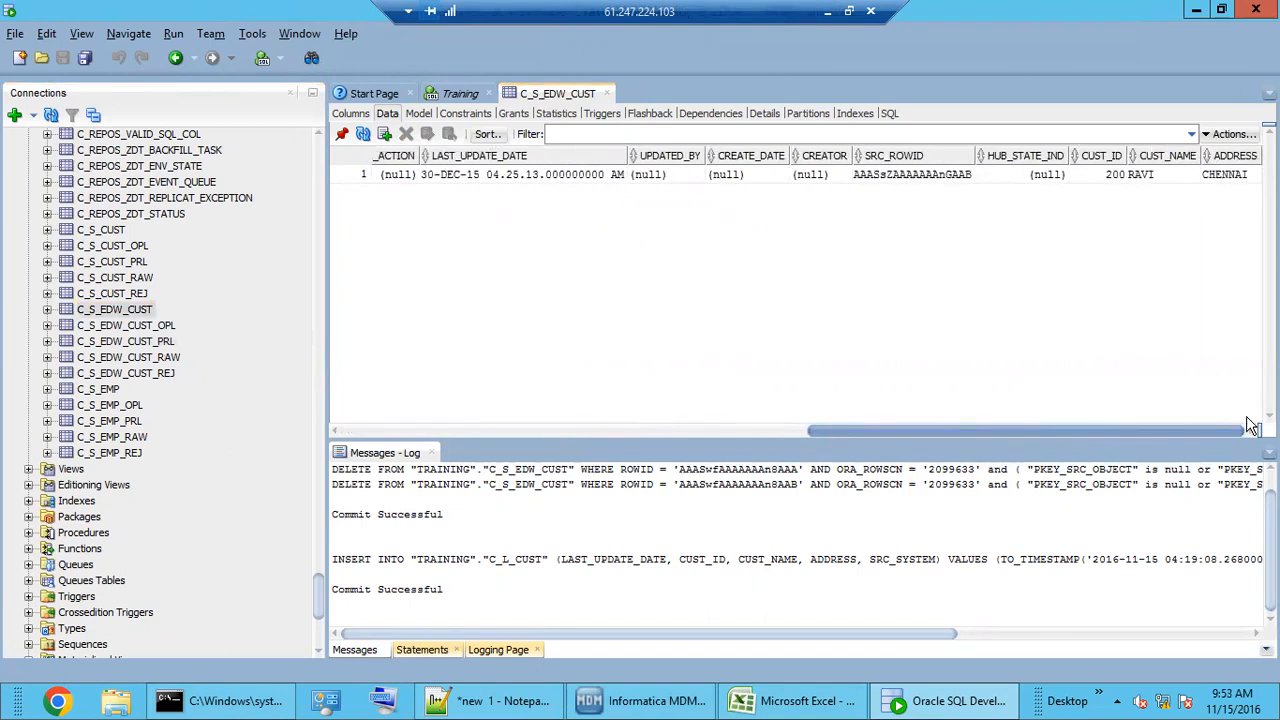
pyautogui.click(1139, 174)
pyautogui.click(1110, 179)
pyautogui.click(1154, 177)
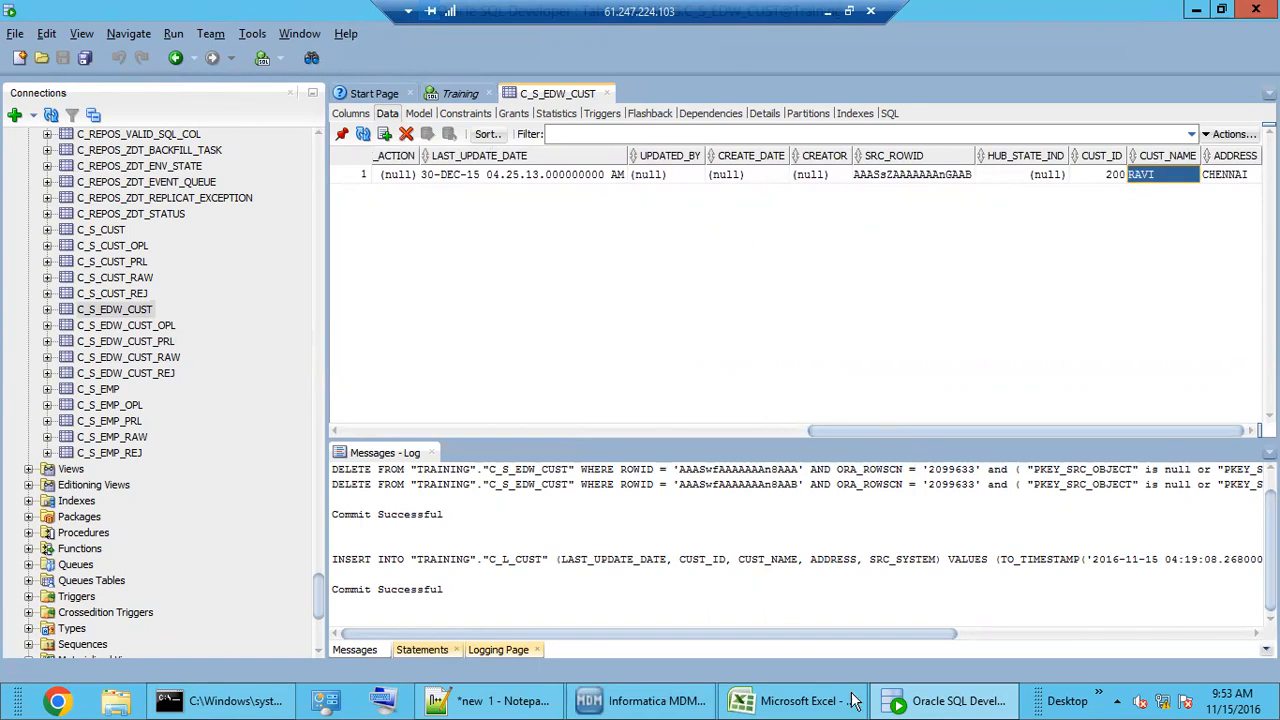
# Step: Reread the newest M_EDW_CUST run's delta detection error text in Informatica MDM, then go back to Oracle SQL Developer
pyautogui.click(657, 700)
pyautogui.click(1028, 352)
pyautogui.scroll(3, 1033, 392)
pyautogui.scroll(-3, 1033, 392)
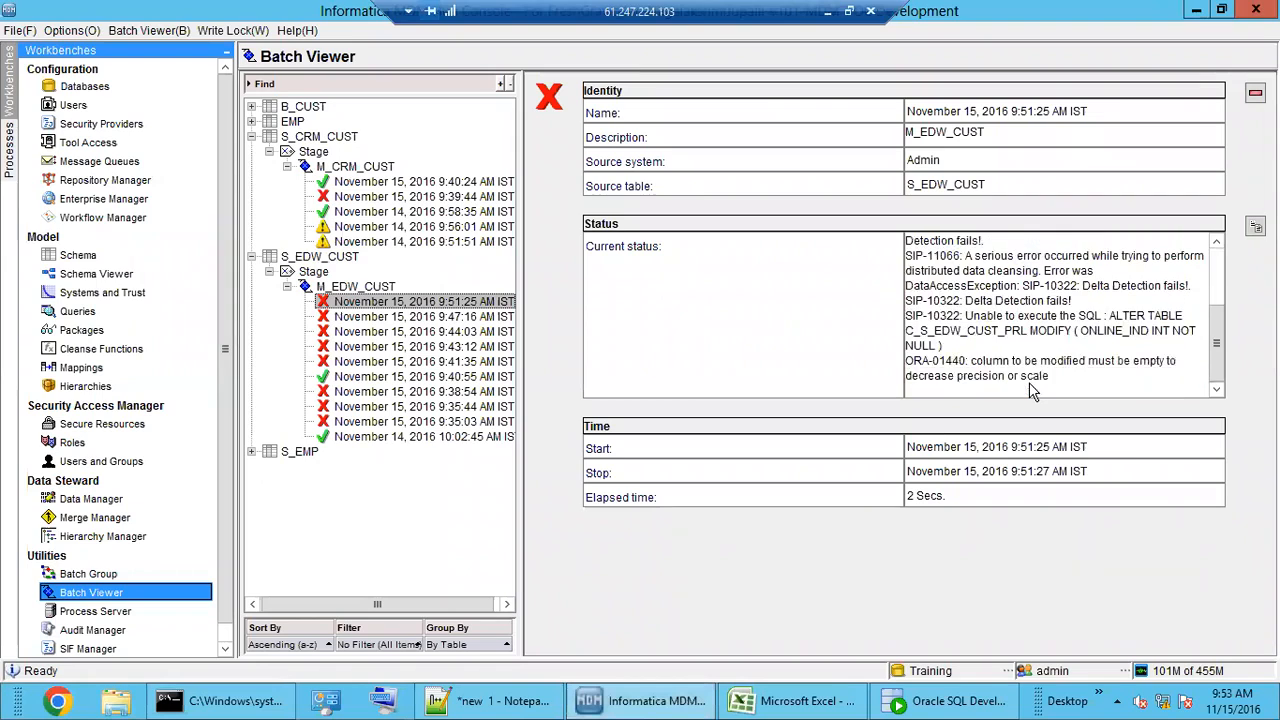
pyautogui.scroll(4, 1033, 392)
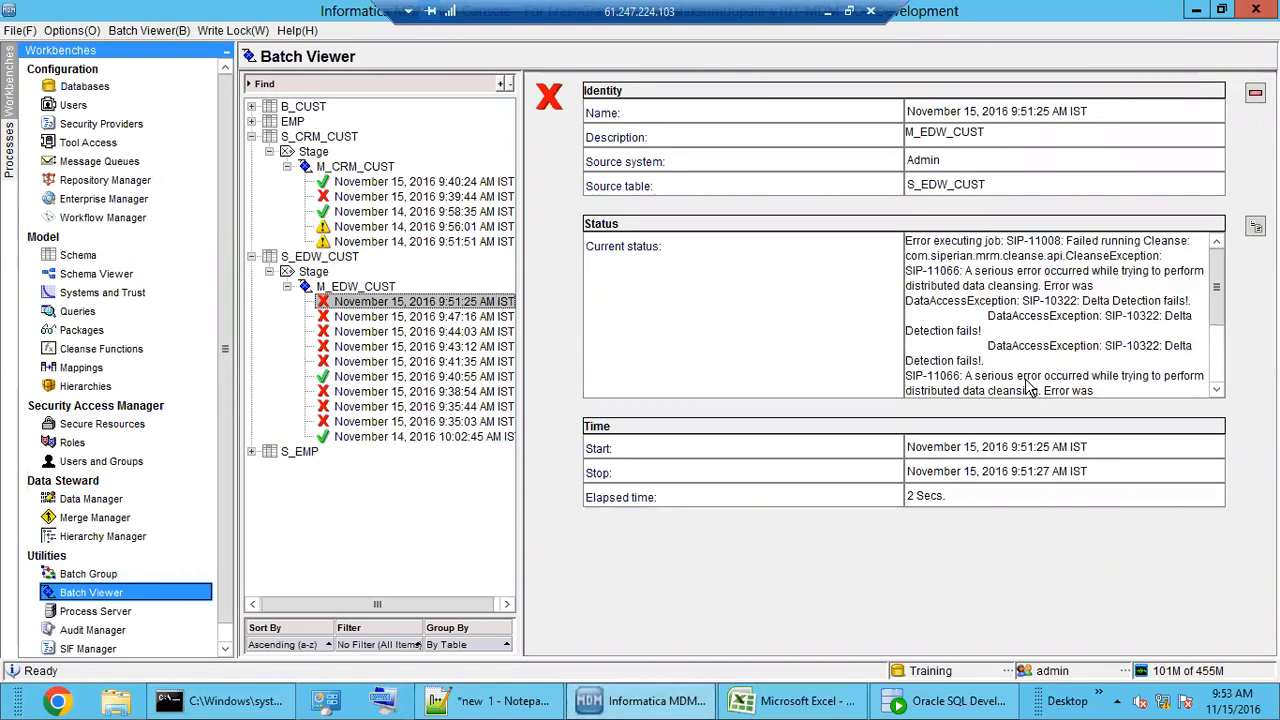
pyautogui.scroll(-4, 1030, 390)
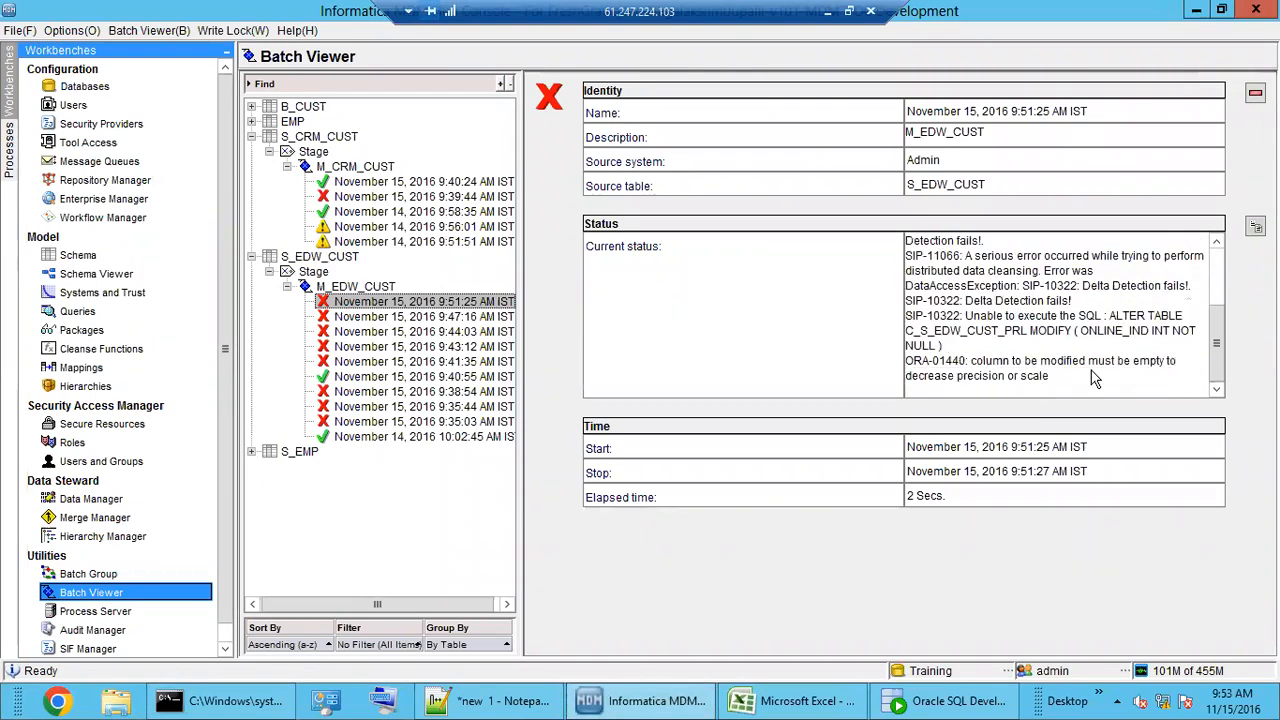
pyautogui.moveTo(1054, 375); pyautogui.dragTo(963, 303)
pyautogui.click(1016, 348)
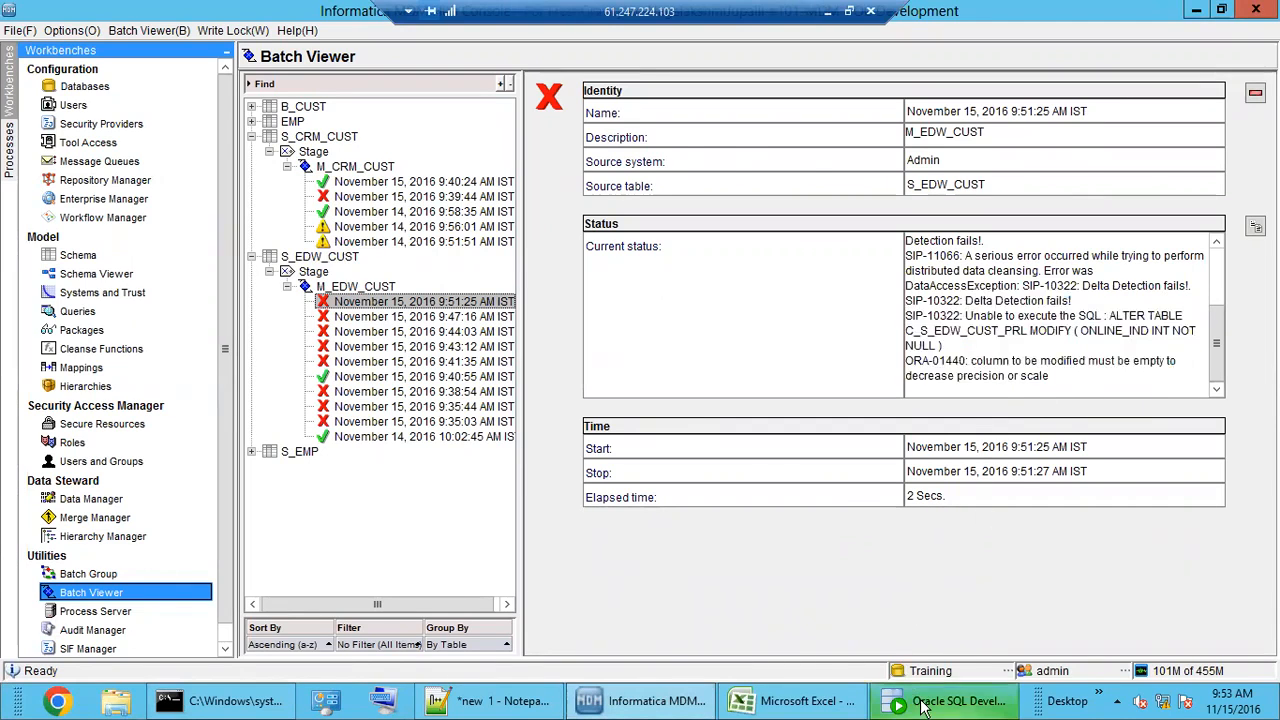
pyautogui.click(922, 706)
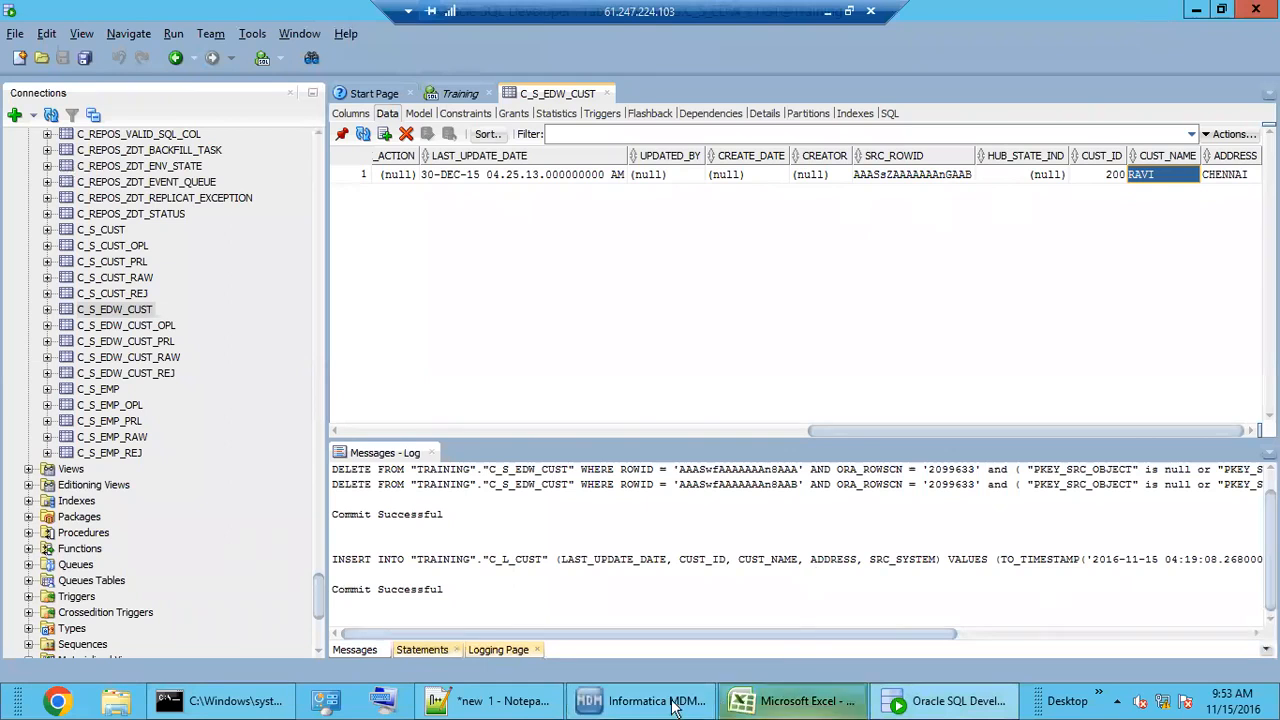
# Step: Glance at the newest M_EDW_CUST run in Informatica MDM, return to Oracle SQL Developer and open the C_L_CUST table's data
pyautogui.click(922, 703)
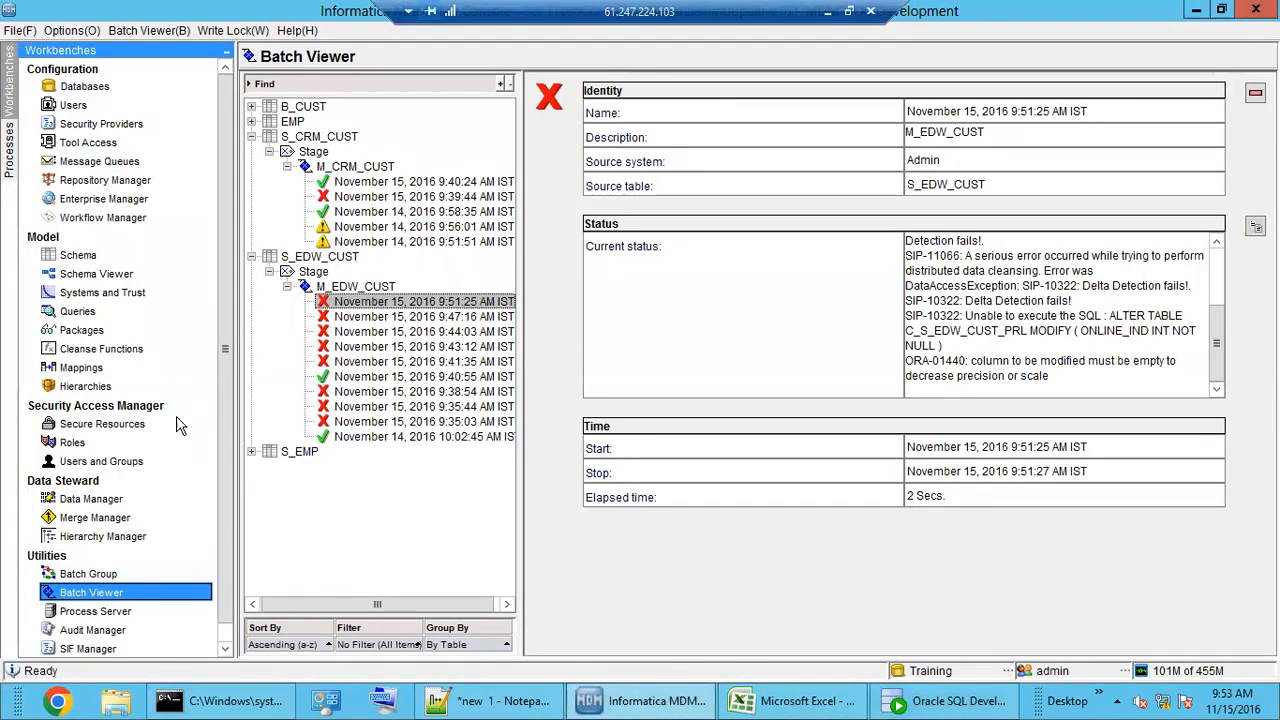
pyautogui.click(922, 703)
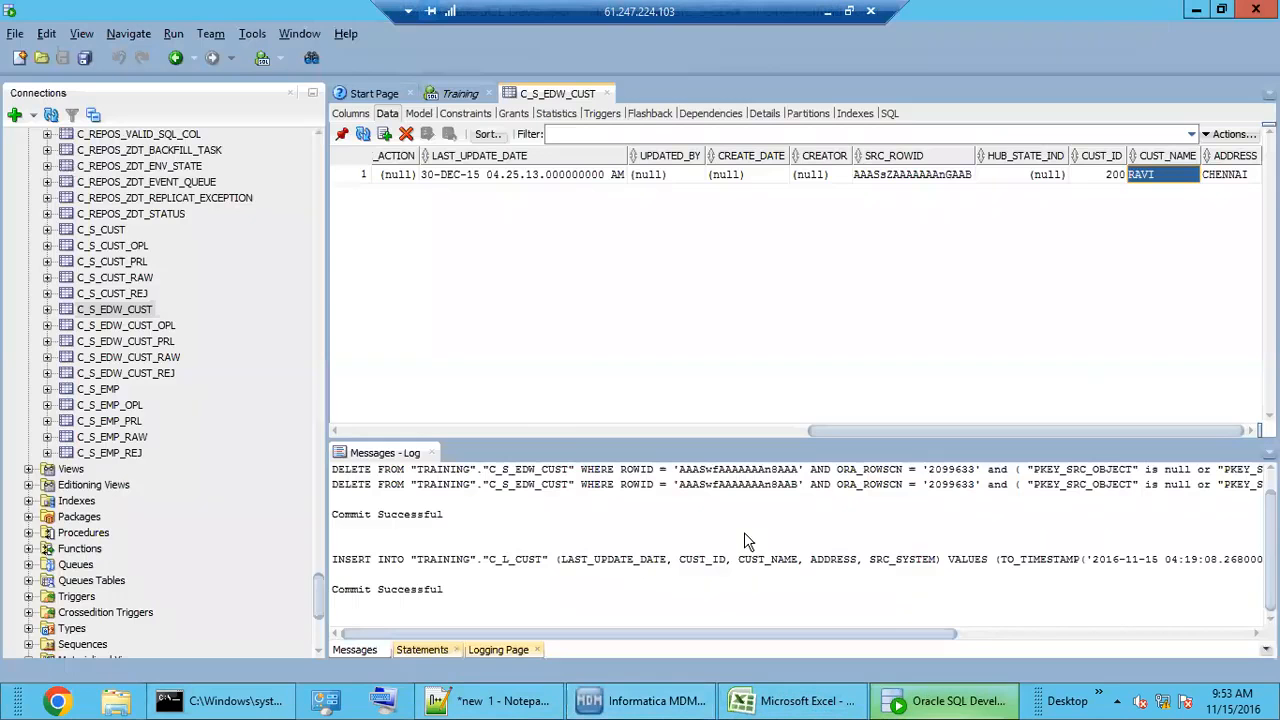
pyautogui.moveTo(319, 595); pyautogui.dragTo(293, 146)
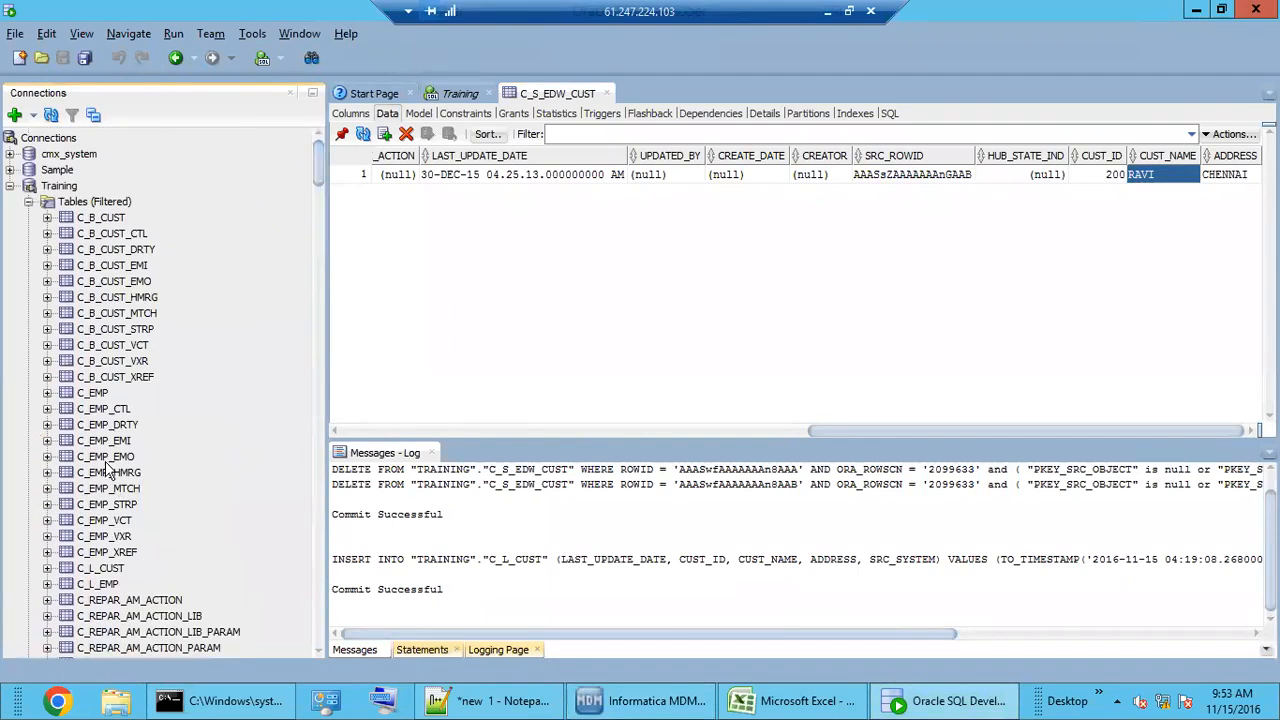
pyautogui.click(112, 569)
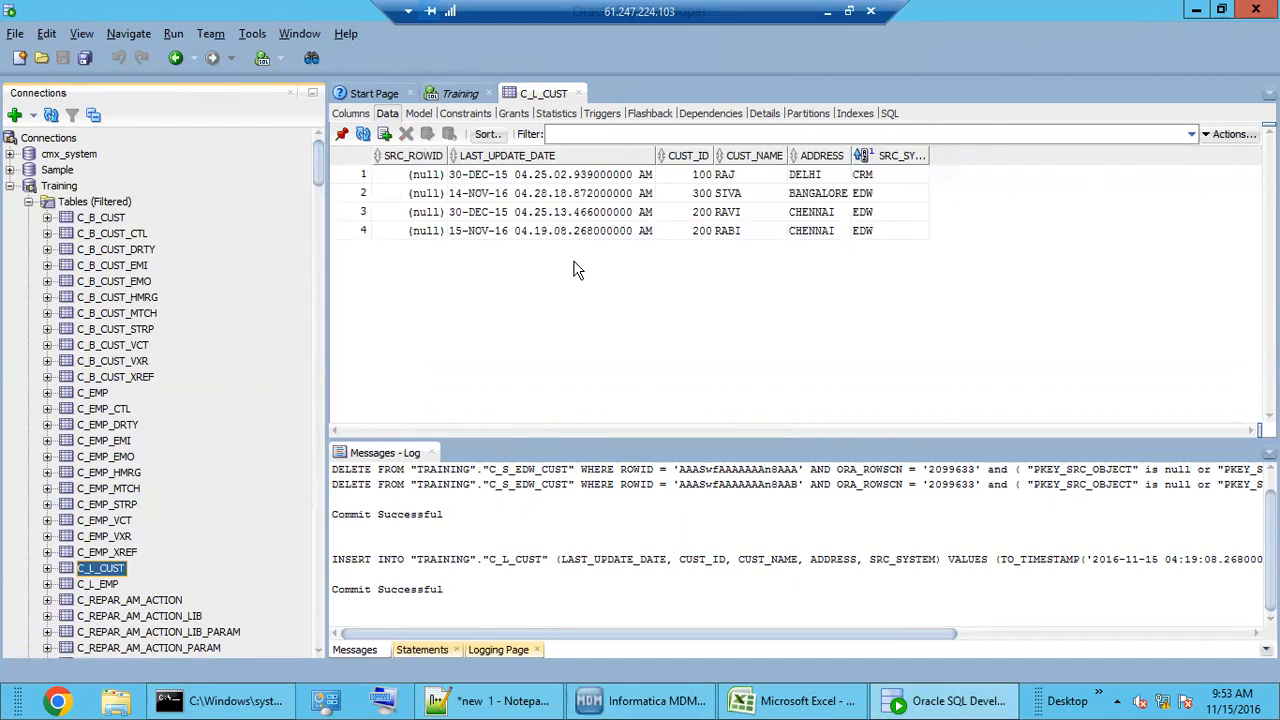
# Step: Insert a new row in C_L_CUST with the current date and time as its LAST_UPDATE_DATE
pyautogui.click(385, 136)
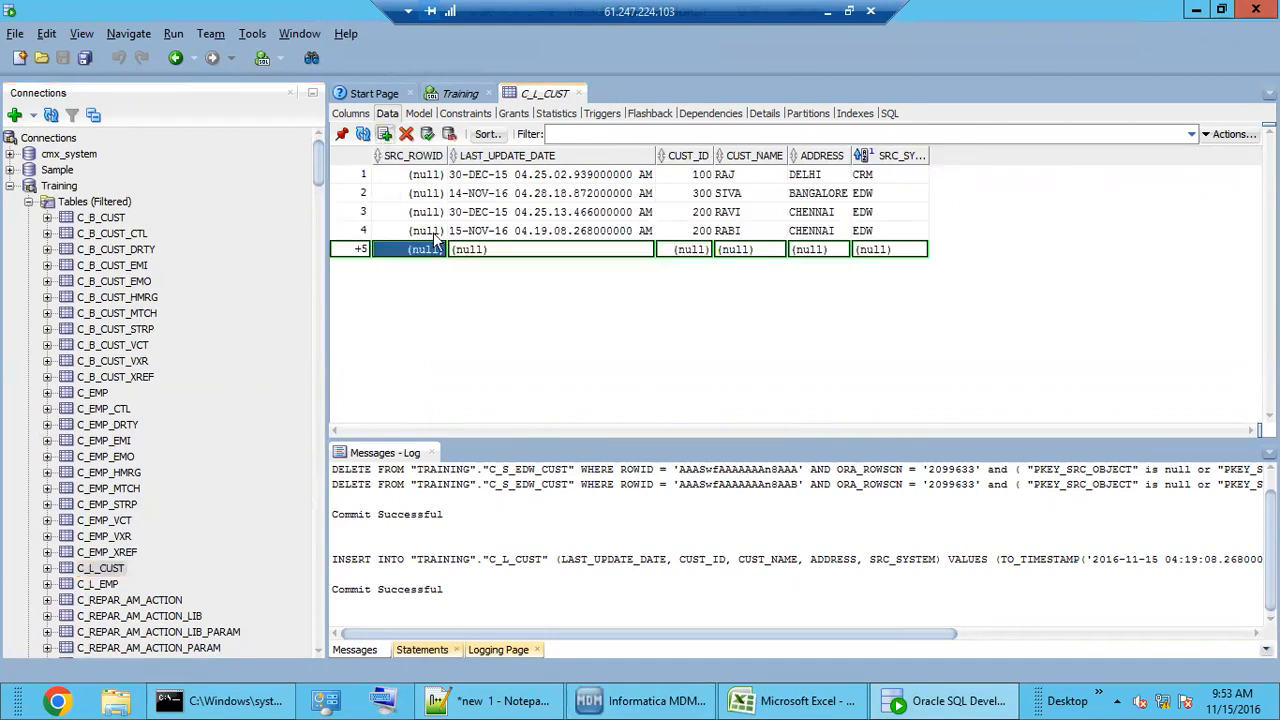
pyautogui.click(645, 252)
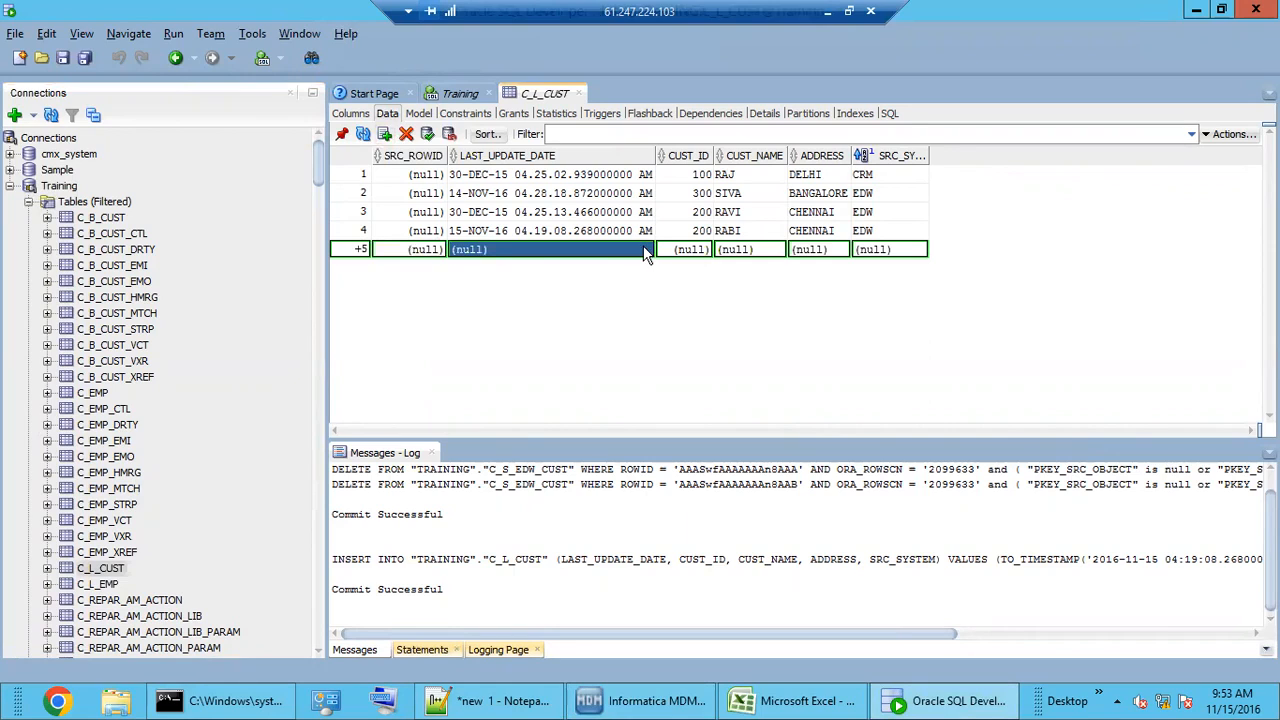
pyautogui.click(645, 249)
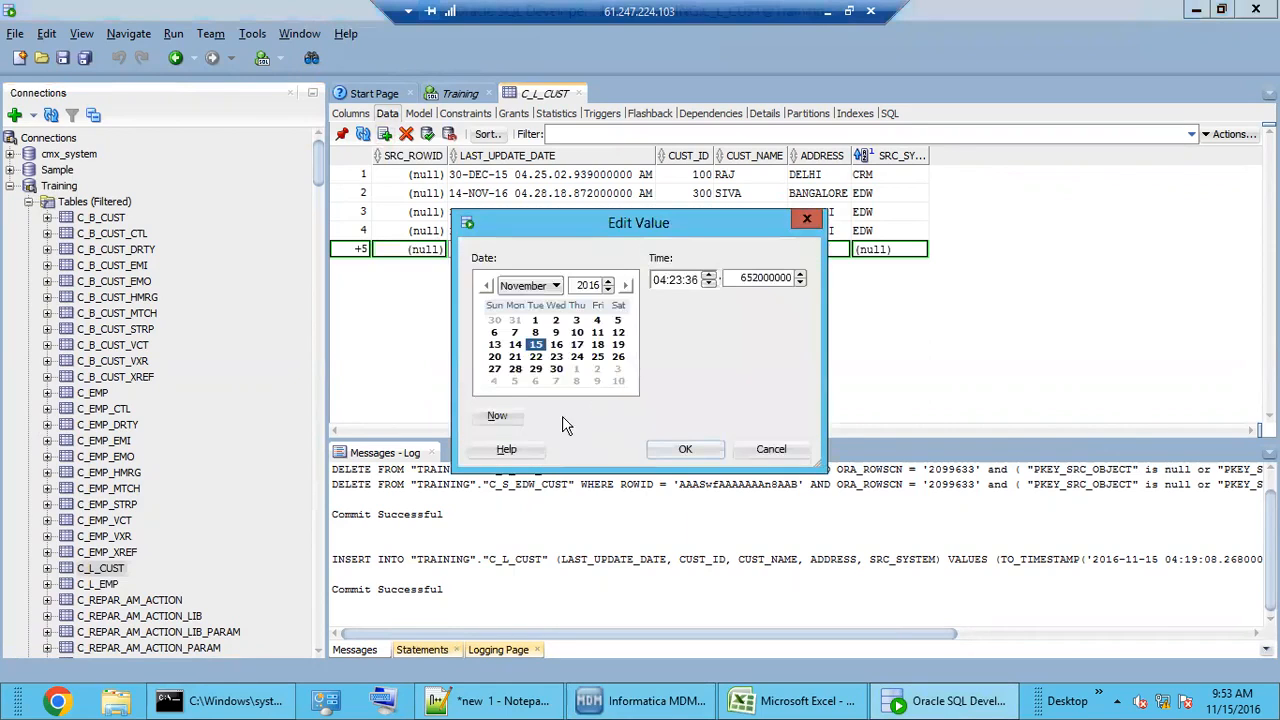
pyautogui.click(500, 418)
pyautogui.click(687, 450)
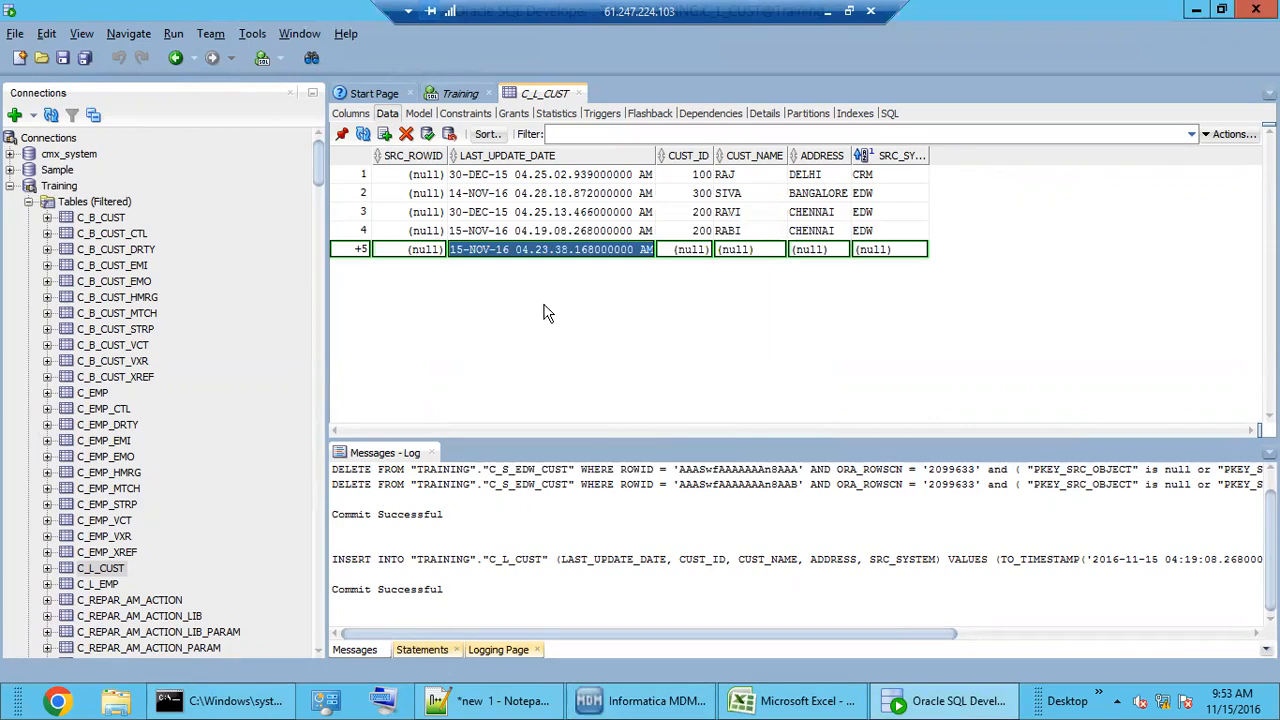
# Step: Give the new row a new customer ID, reuse the existing BANGALORE row's CUST_NAME, ADDRESS and EDW source system, and commit the insert
pyautogui.doubleClick(702, 249)
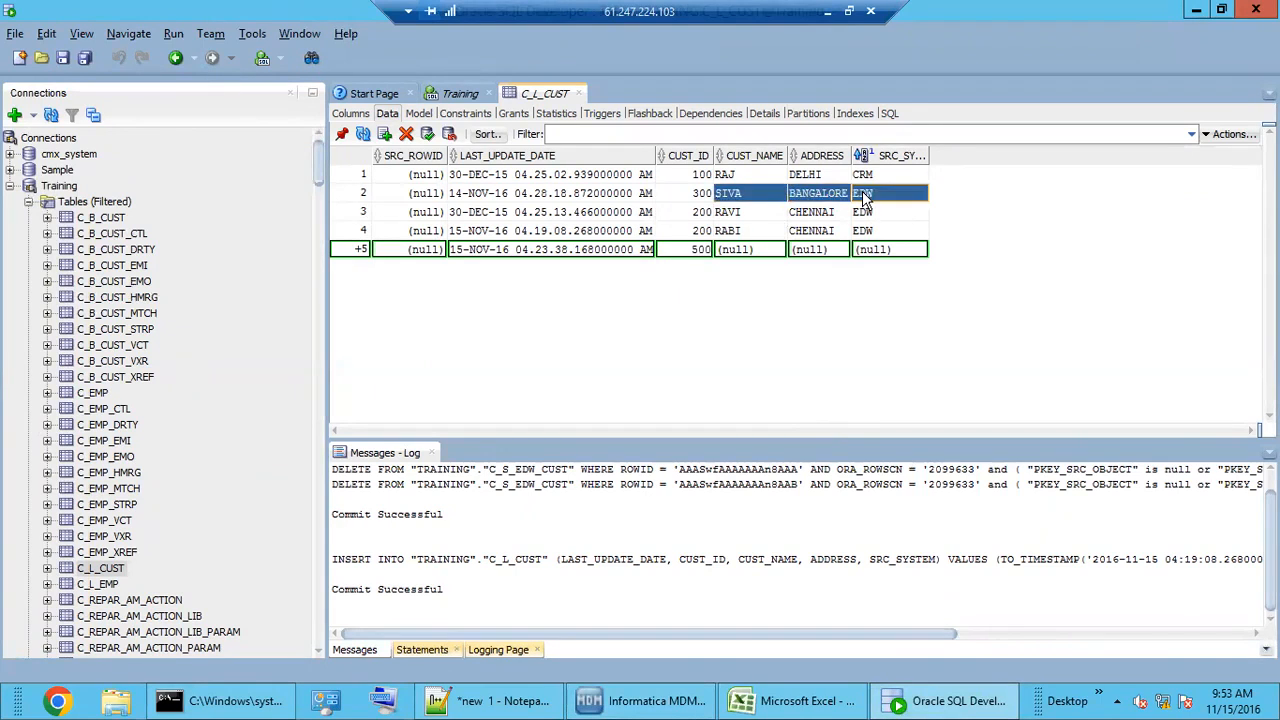
pyautogui.click(757, 249)
pyautogui.write('SIVA\tBANGALORE\tEDW')
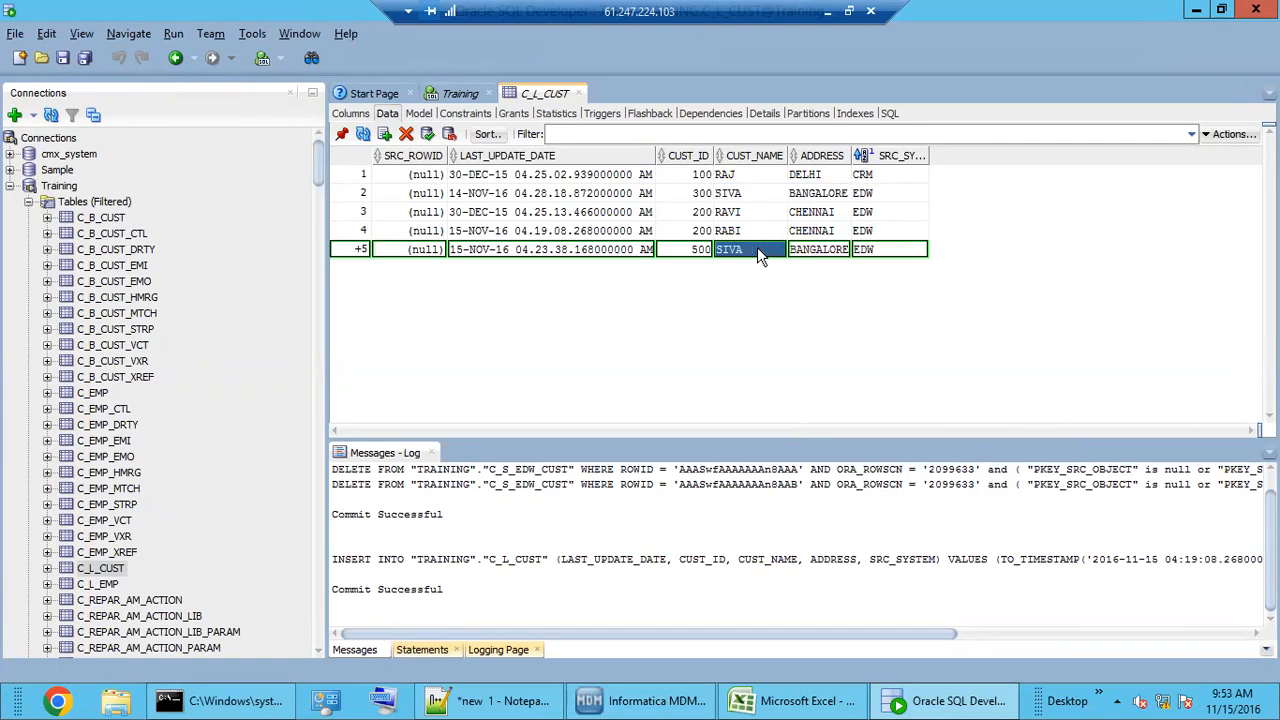
pyautogui.click(425, 133)
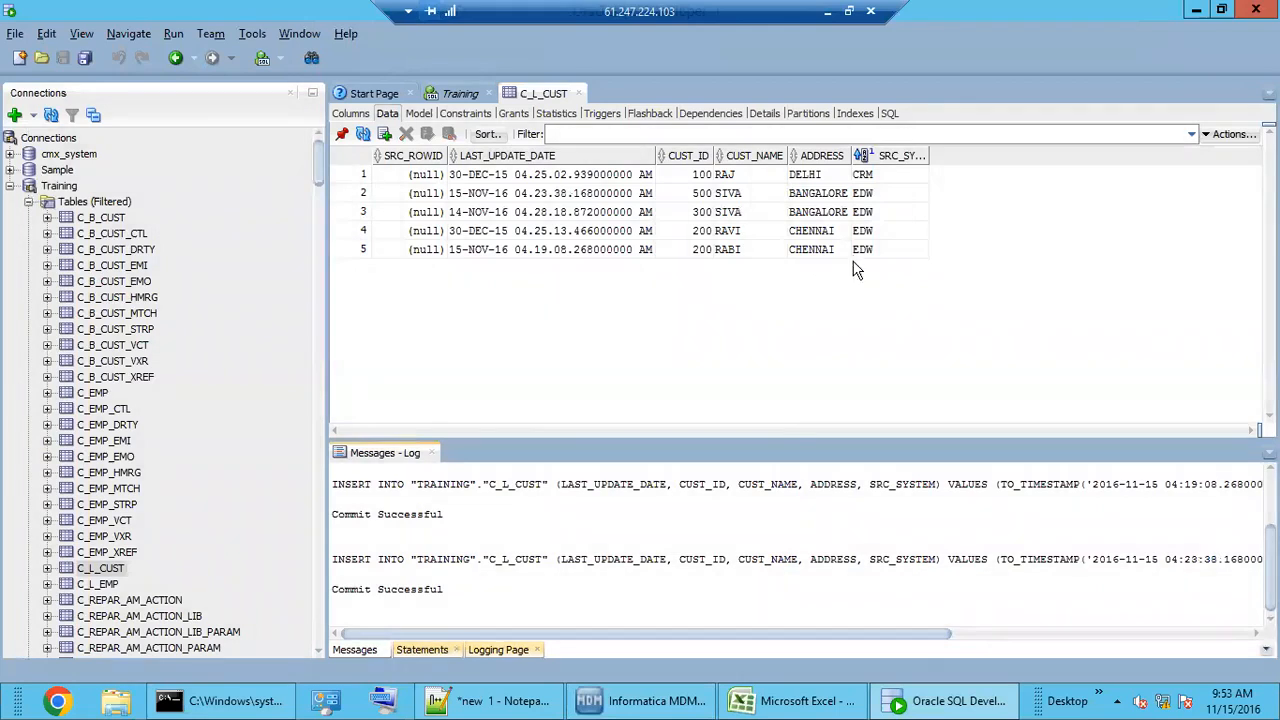
# Step: Compare the newly inserted BANGALORE row in C_L_CUST with the other EDW rows
pyautogui.click(750, 252)
pyautogui.click(690, 196)
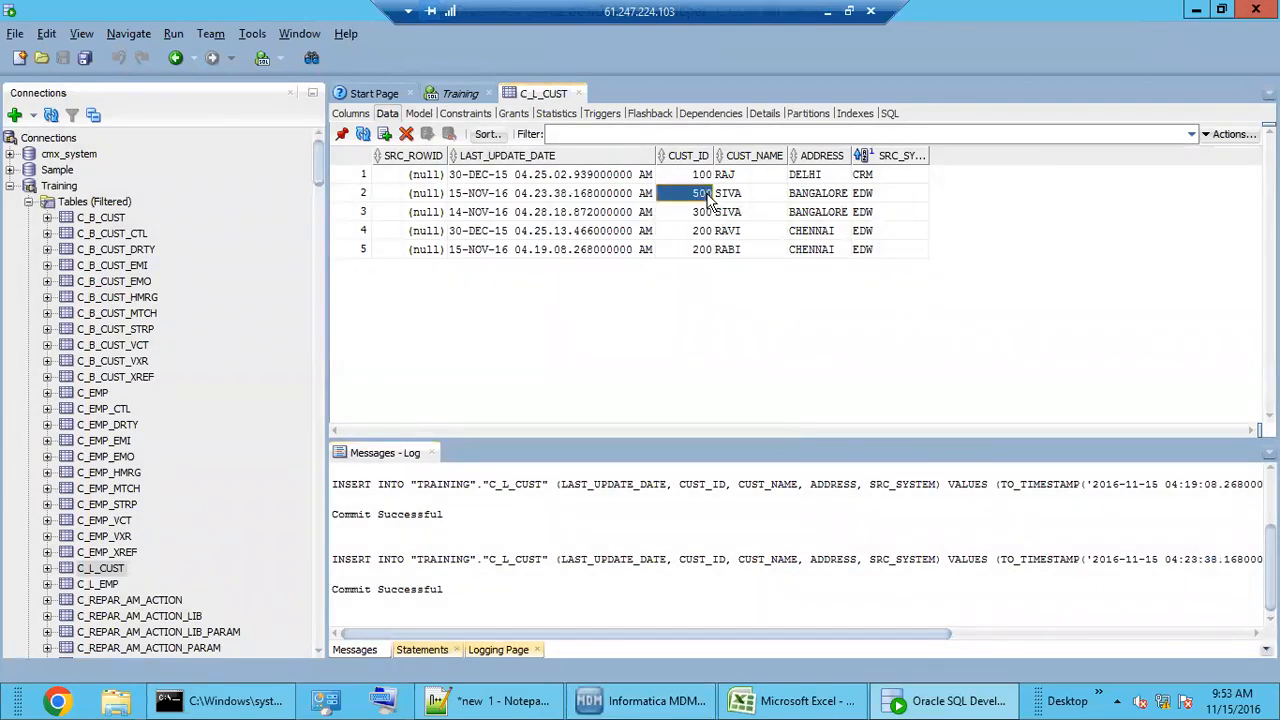
pyautogui.keyDown('shift'); pyautogui.click(735, 194); pyautogui.keyUp('shift')
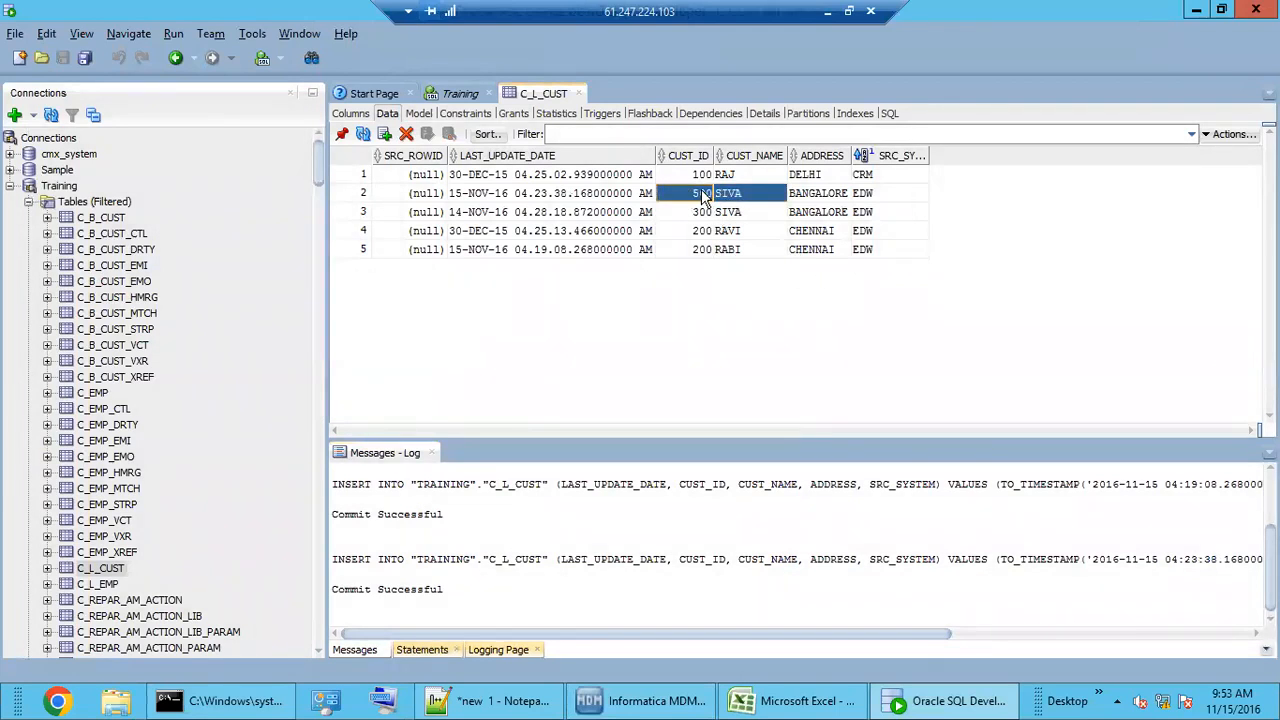
pyautogui.moveTo(886, 193); pyautogui.dragTo(680, 205)
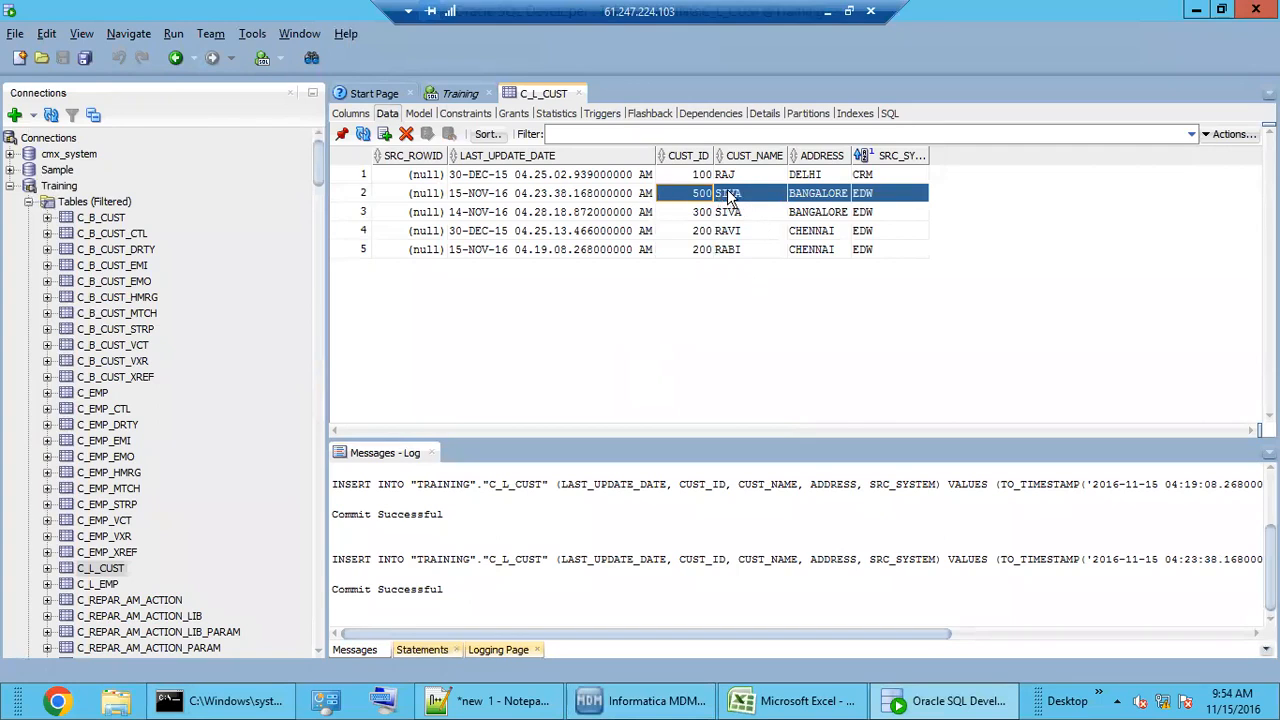
pyautogui.moveTo(712, 215); pyautogui.dragTo(860, 250)
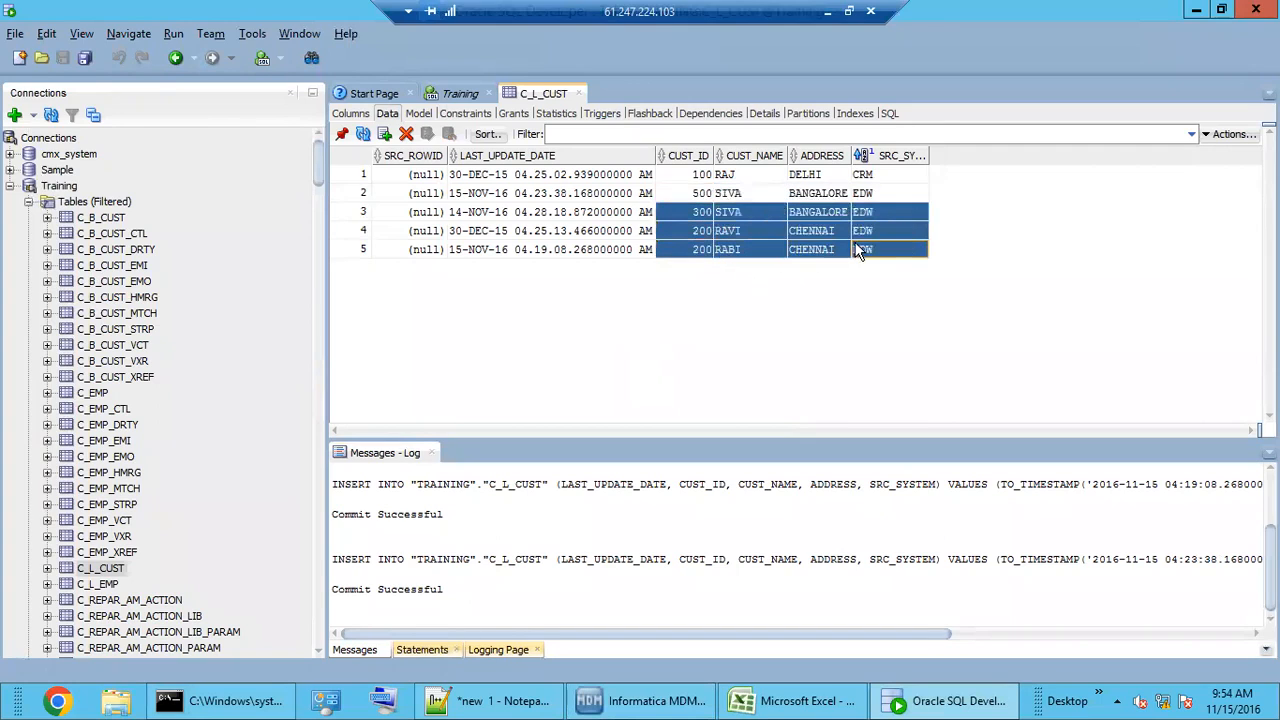
# Step: Execute the M_EDW_CUST stage batch in Informatica MDM and read the status text of its newest run
pyautogui.click(645, 700)
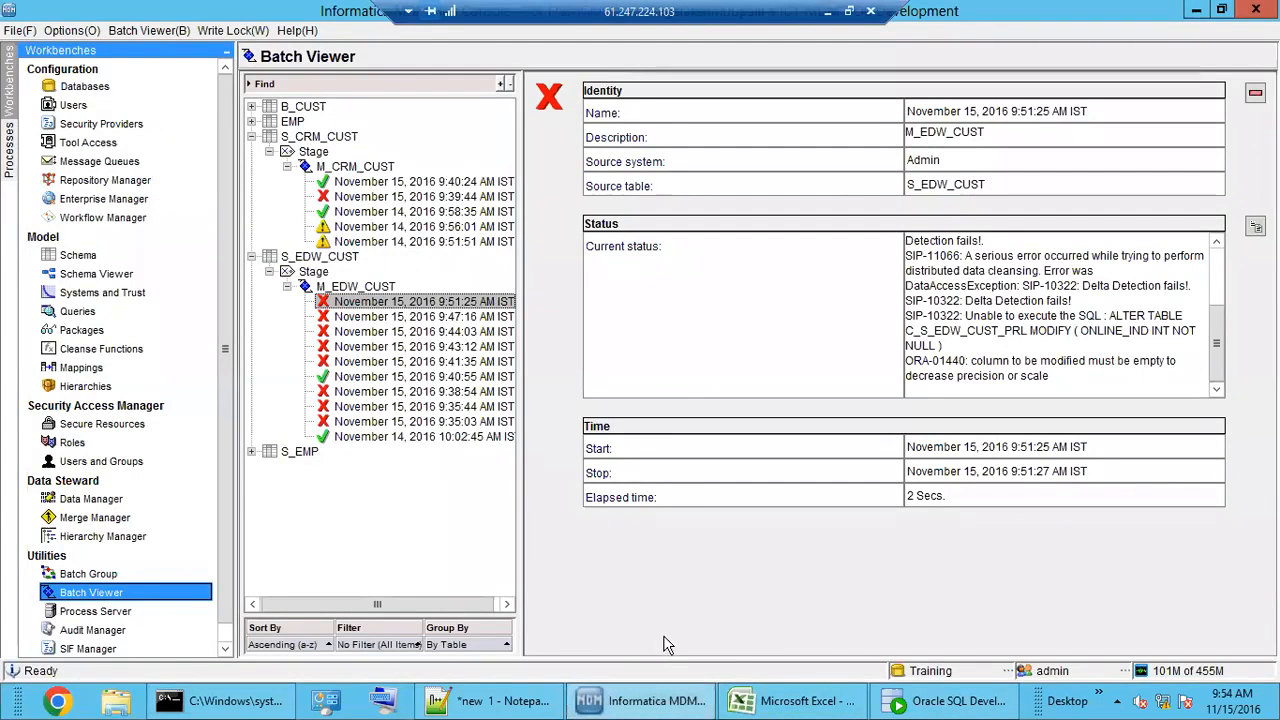
pyautogui.click(365, 287)
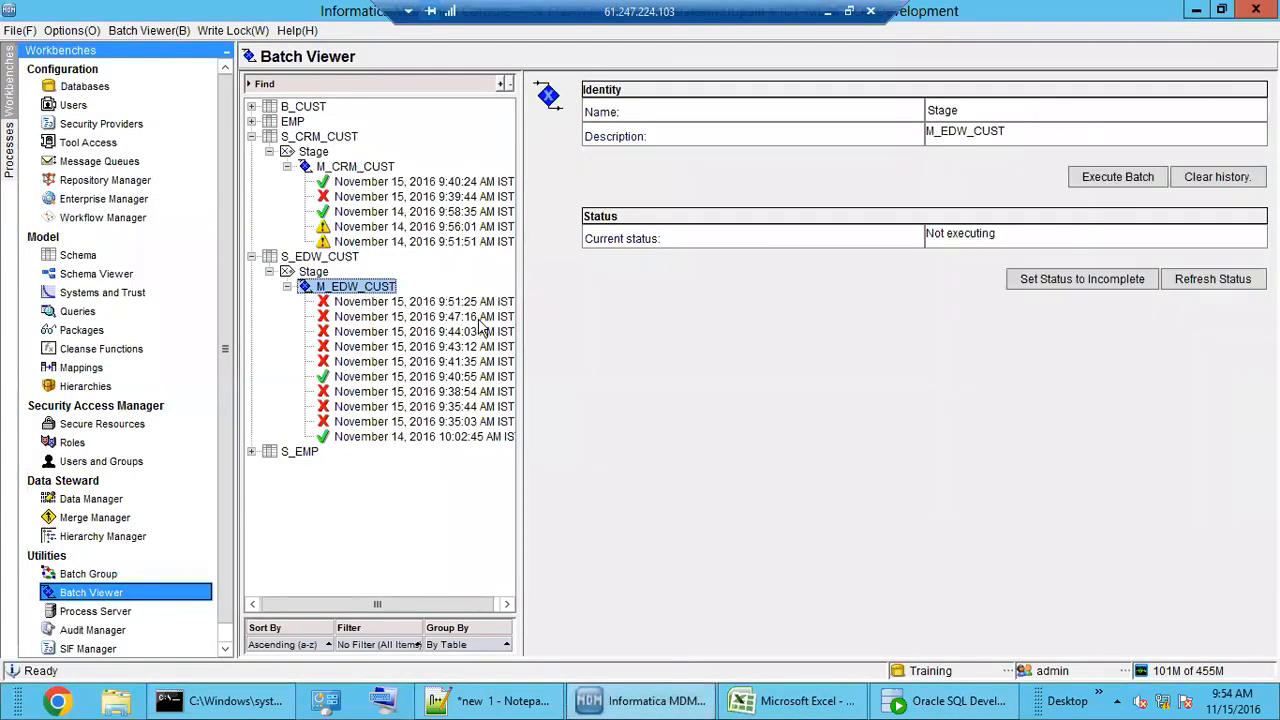
pyautogui.click(1105, 180)
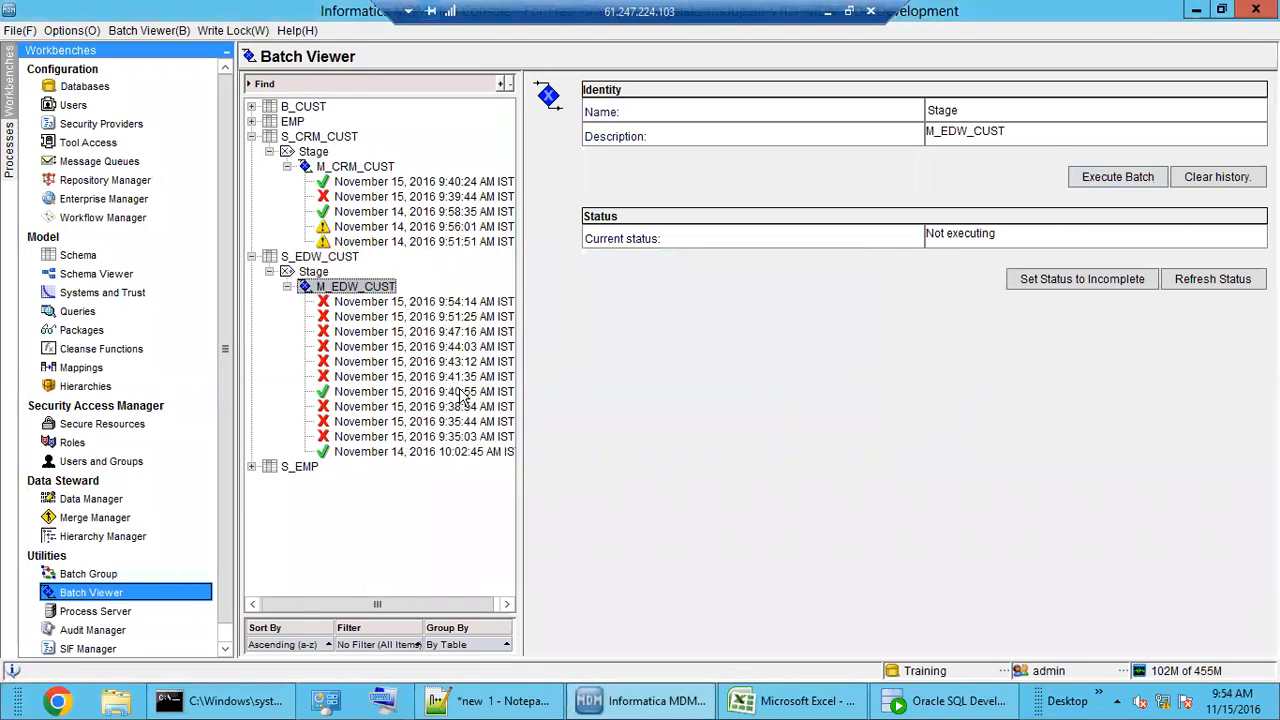
pyautogui.click(430, 301)
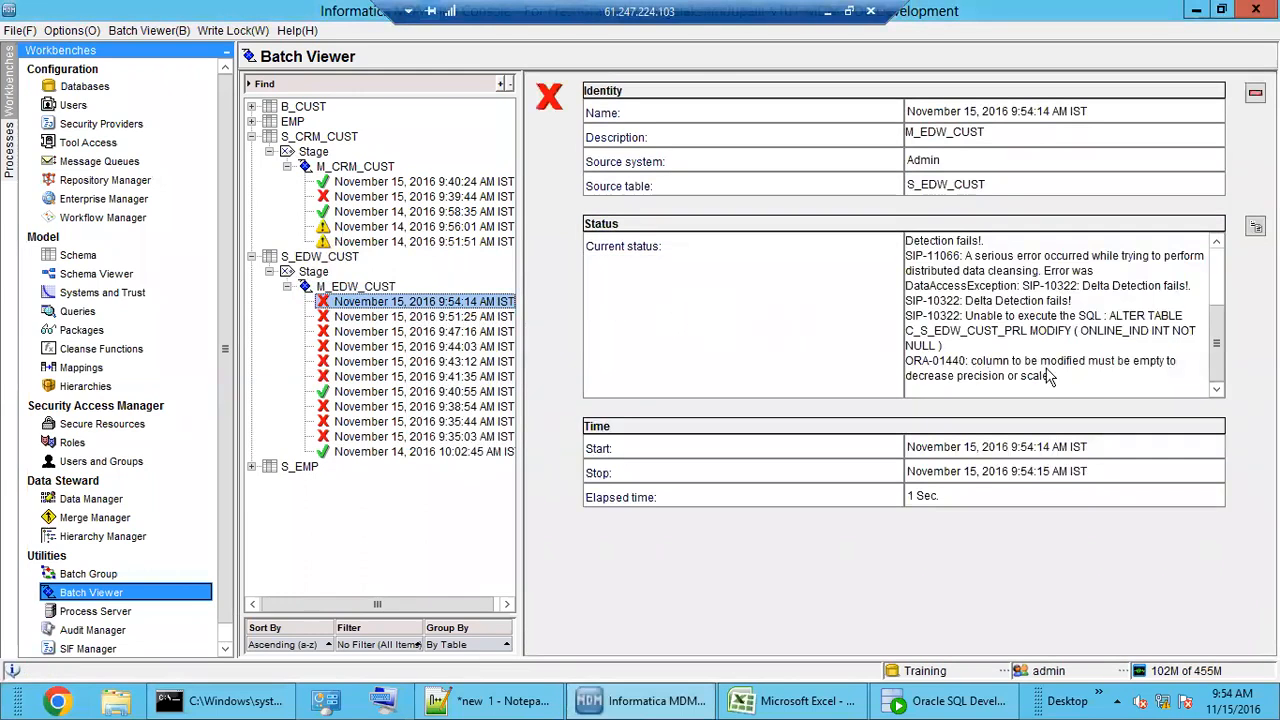
pyautogui.scroll(-1, 1065, 370)
pyautogui.scroll(1, 1065, 370)
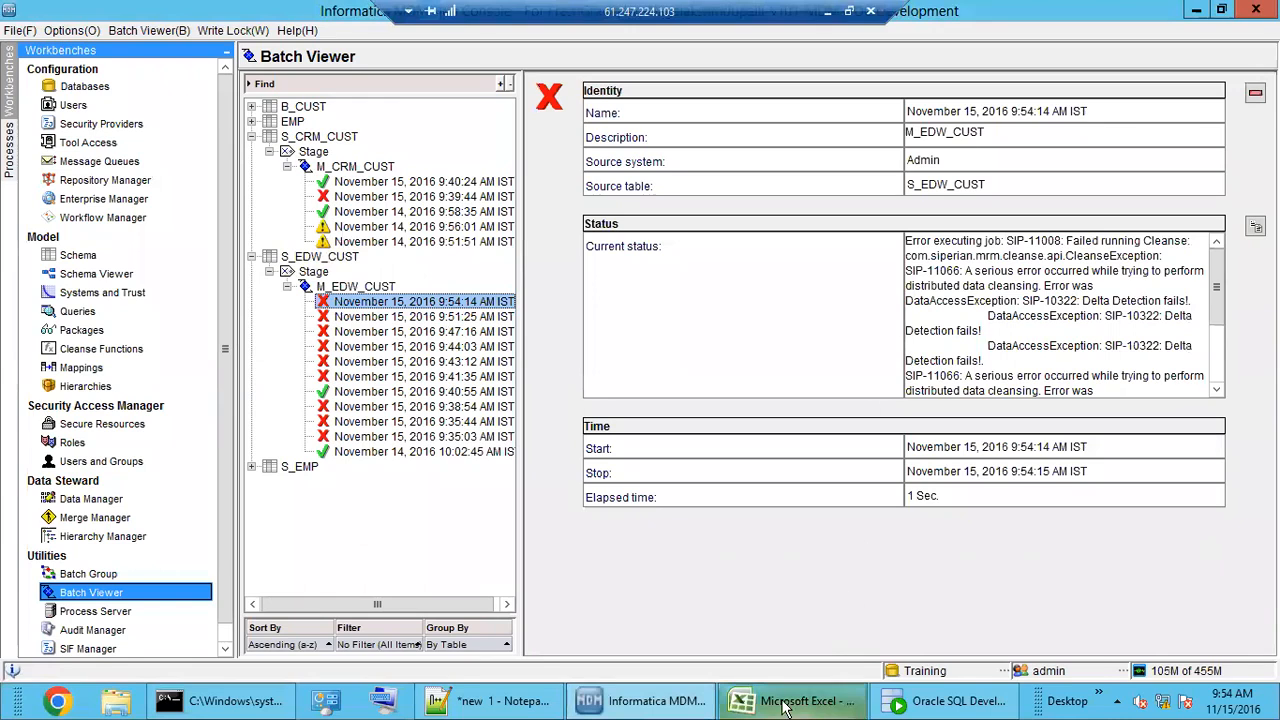
# Step: In Oracle SQL Developer, open the C_S_EDW_CUST data and examine the staged row's CUST_ID, CUST_NAME and ADDRESS
pyautogui.click(665, 705)
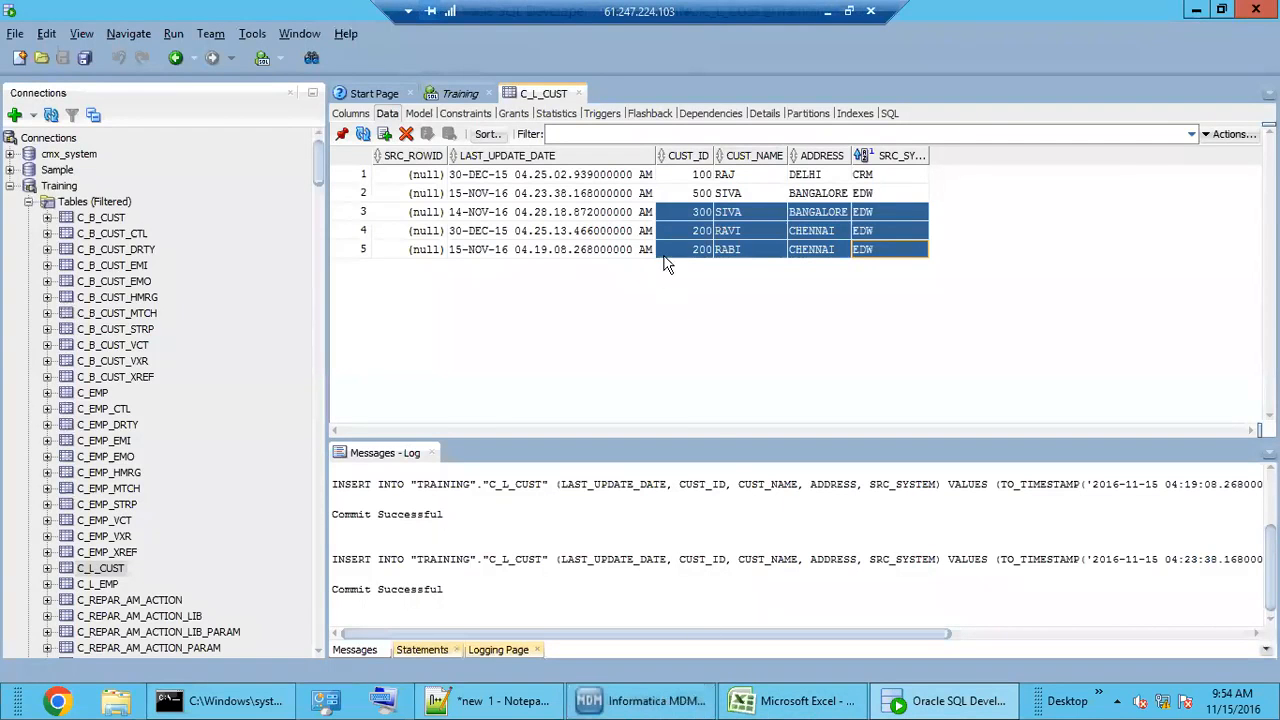
pyautogui.moveTo(314, 165); pyautogui.dragTo(340, 597)
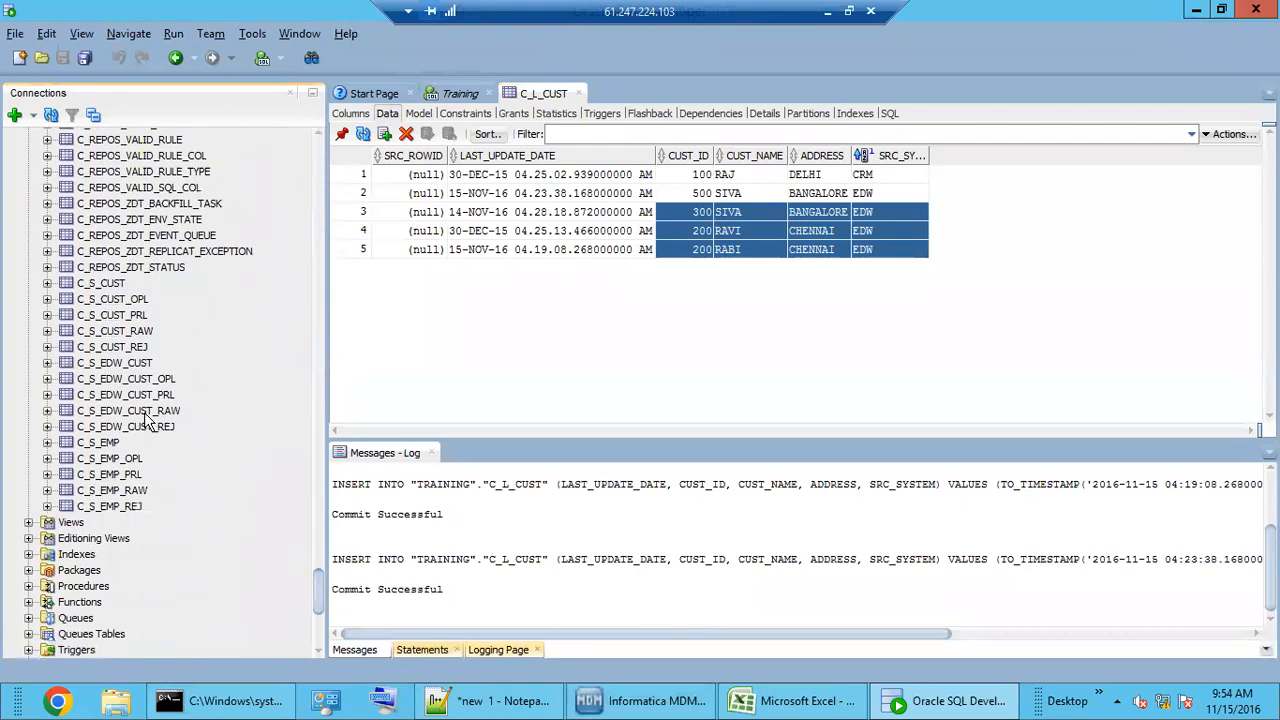
pyautogui.click(183, 366)
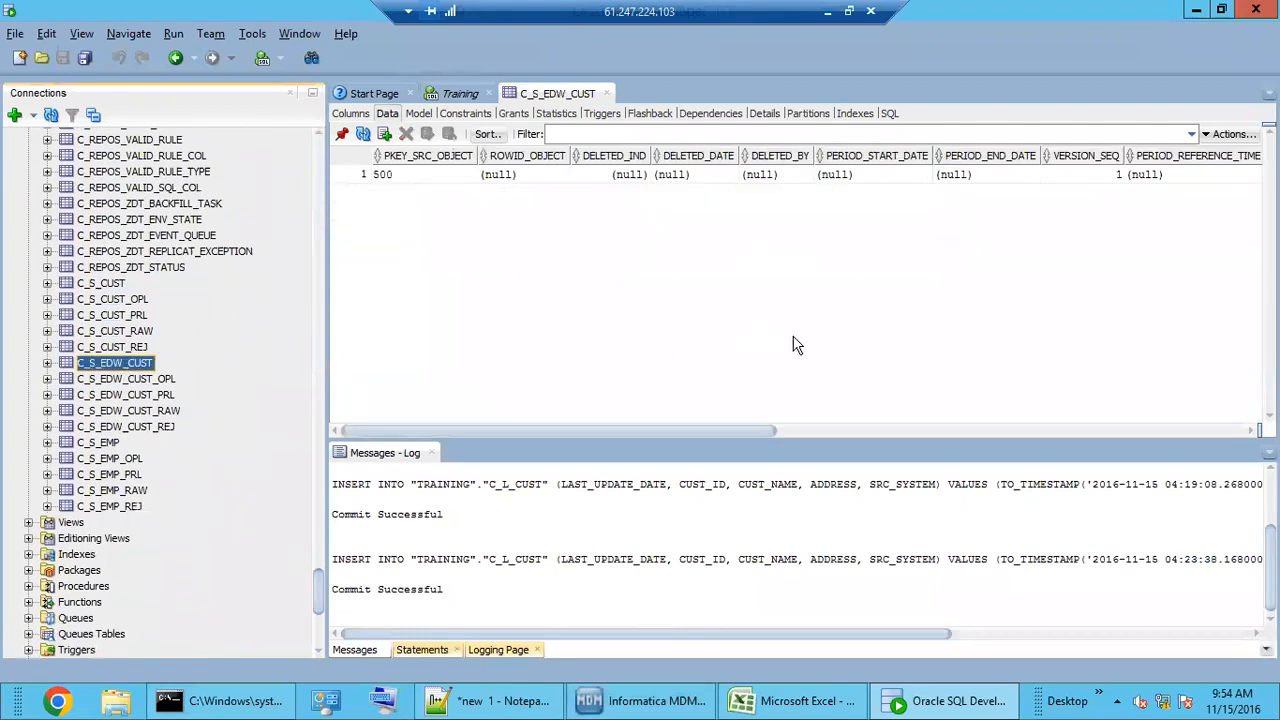
pyautogui.moveTo(695, 432); pyautogui.dragTo(1210, 357)
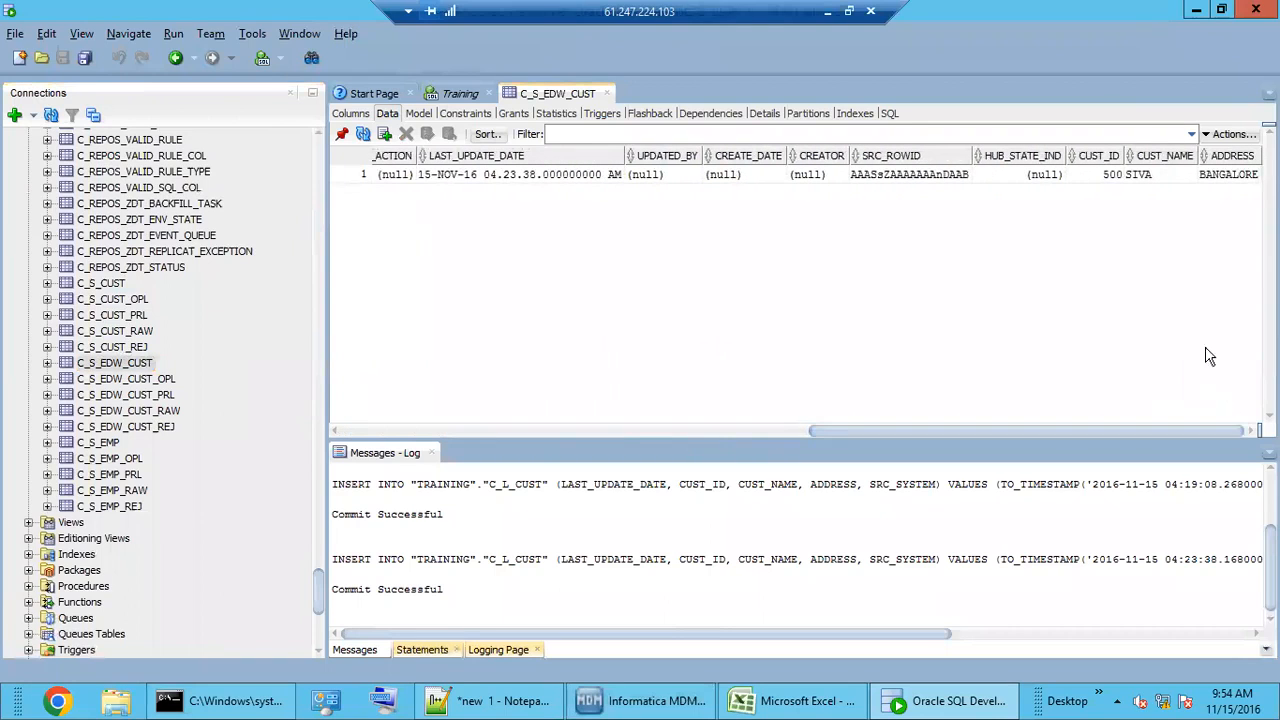
pyautogui.click(1104, 178)
pyautogui.press('Tab')
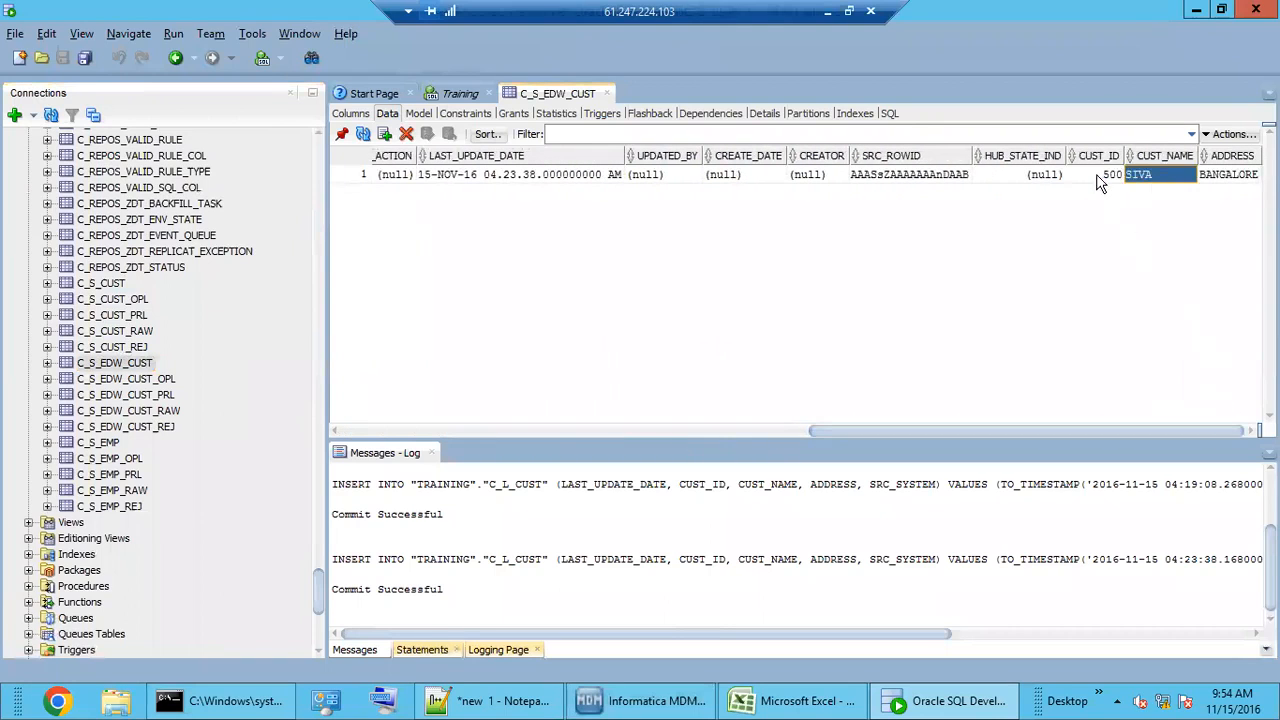
pyautogui.click(1100, 178)
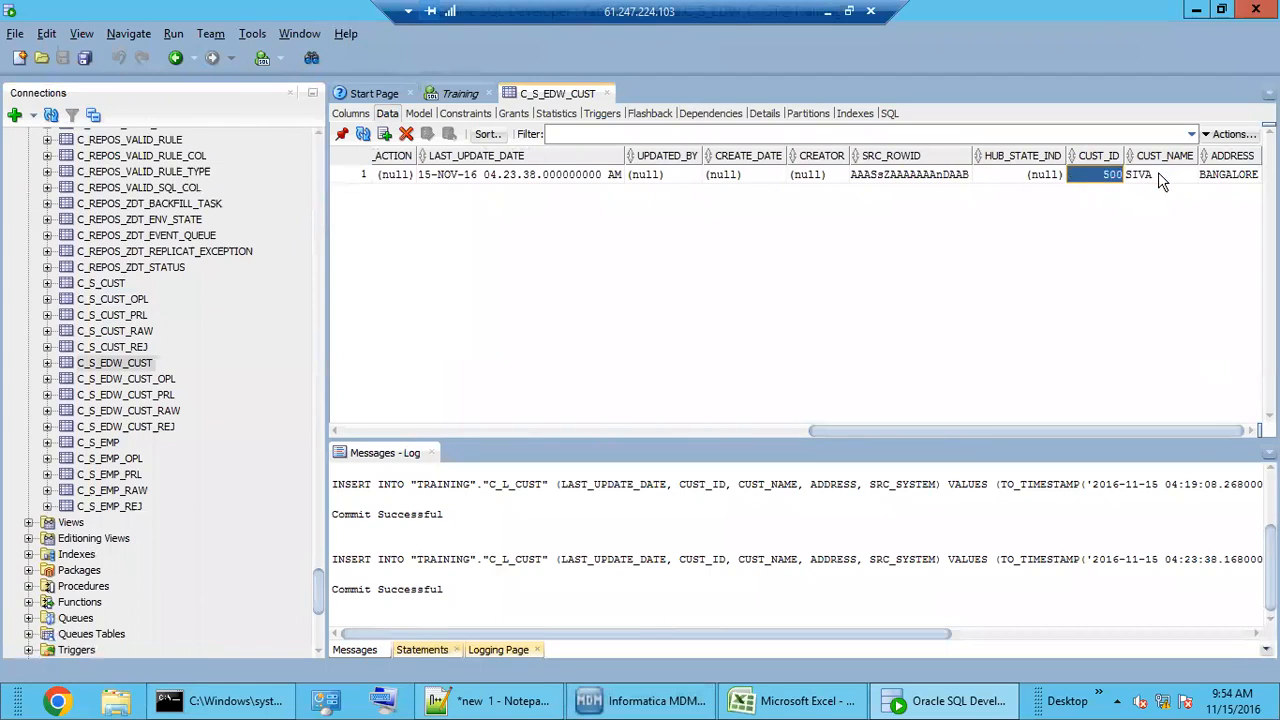
pyautogui.moveTo(1112, 178); pyautogui.dragTo(1143, 180)
pyautogui.moveTo(1230, 180); pyautogui.dragTo(1168, 183)
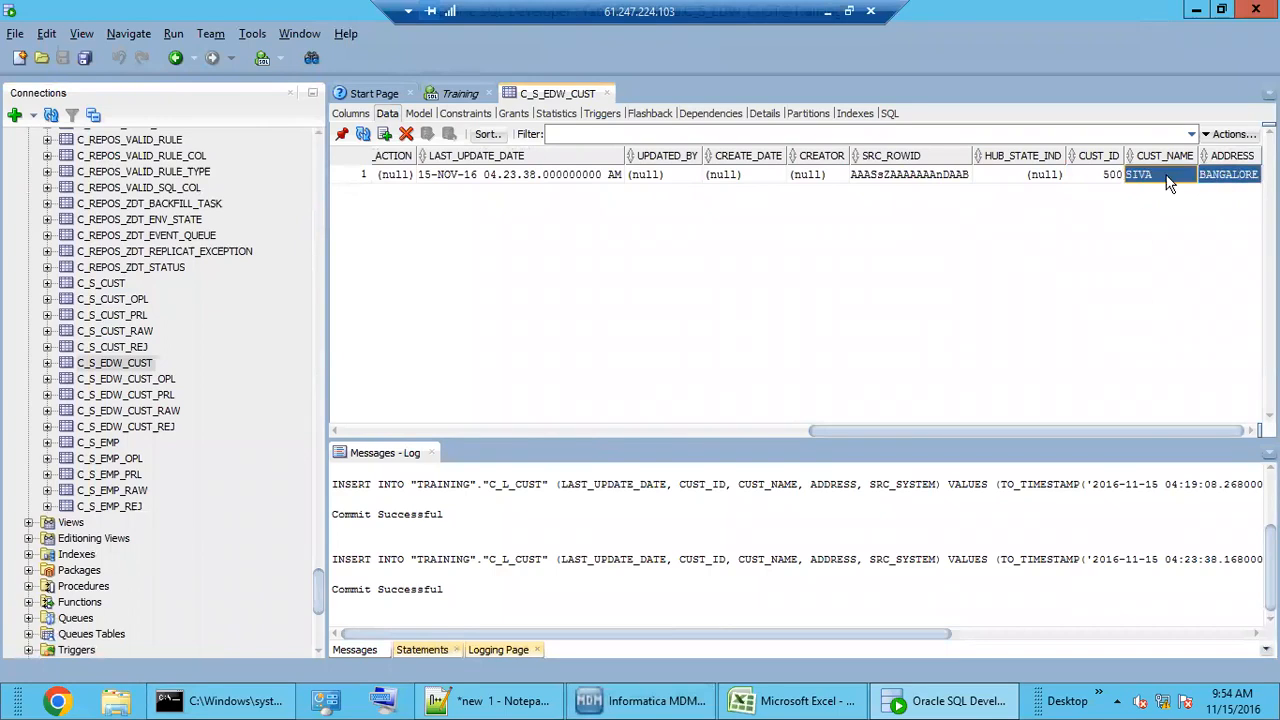
pyautogui.click(1090, 180)
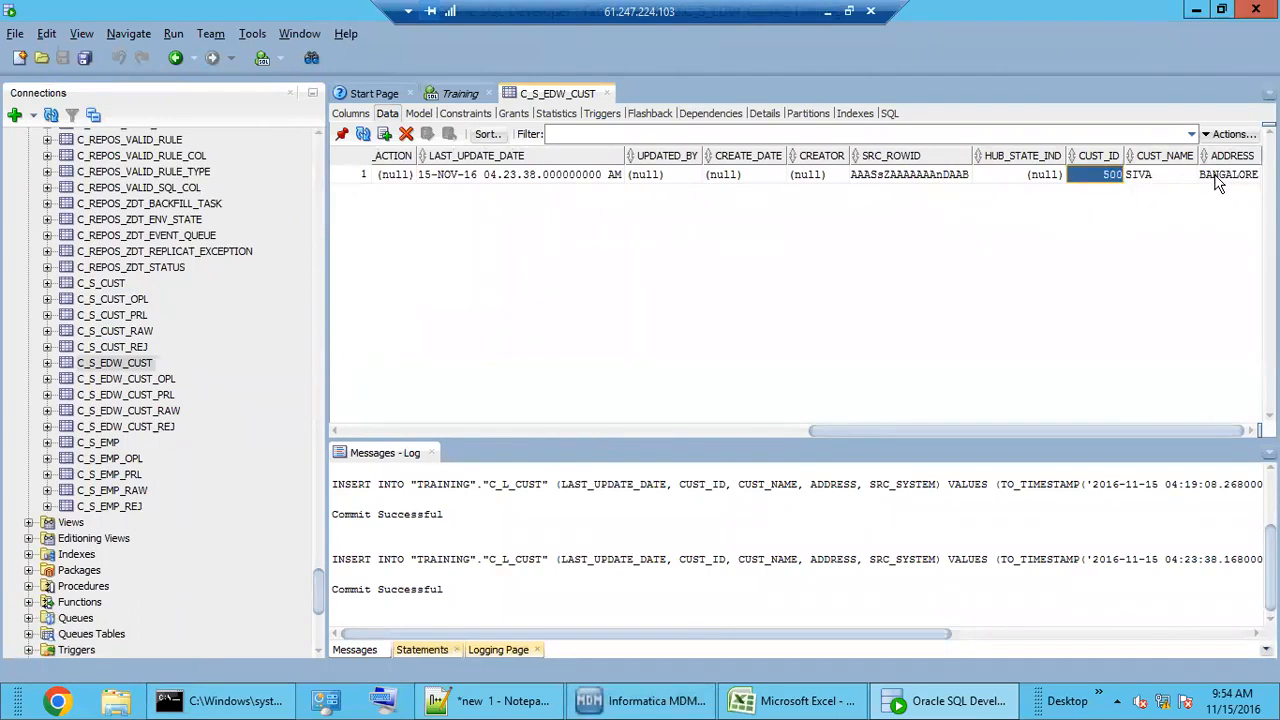
pyautogui.click(1218, 178)
pyautogui.click(1155, 180)
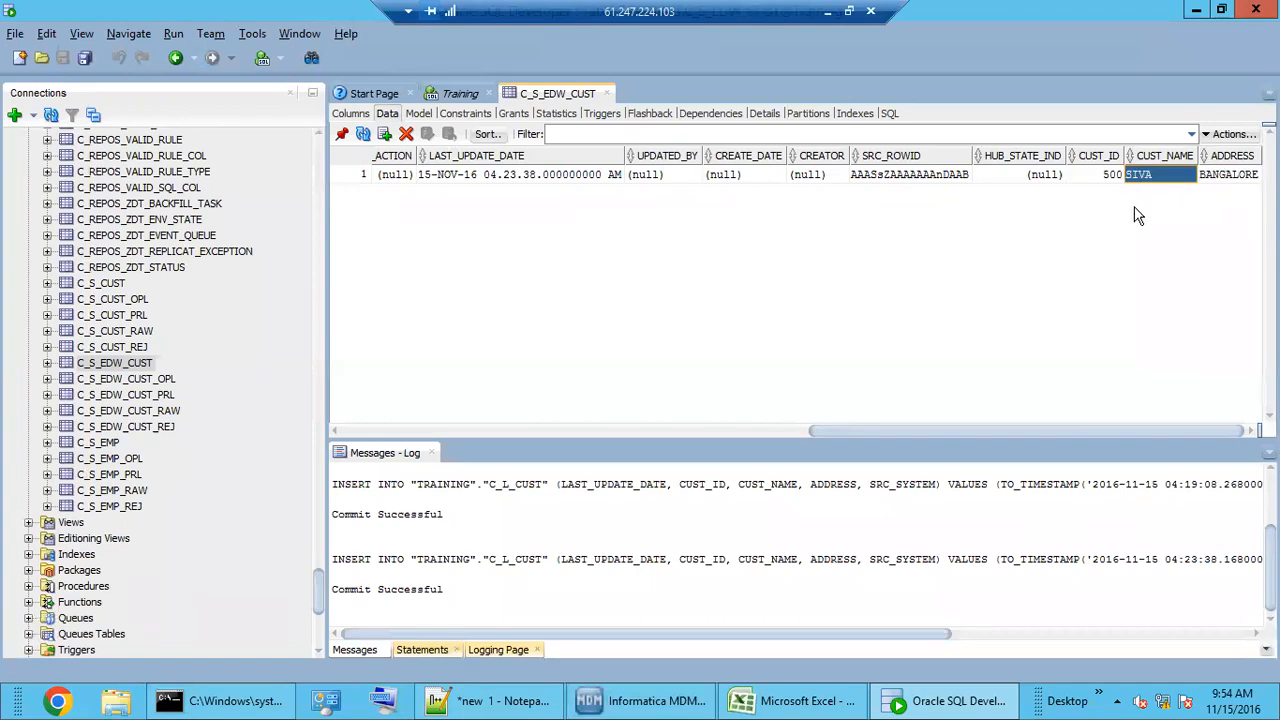
pyautogui.click(1105, 180)
pyautogui.click(1165, 178)
pyautogui.moveTo(1093, 180); pyautogui.dragTo(1143, 186)
# Step: Examine the new BANGALORE row in the C_S_EDW_CUST_PRL data and recheck the staged row in C_S_EDW_CUST
pyautogui.click(152, 397)
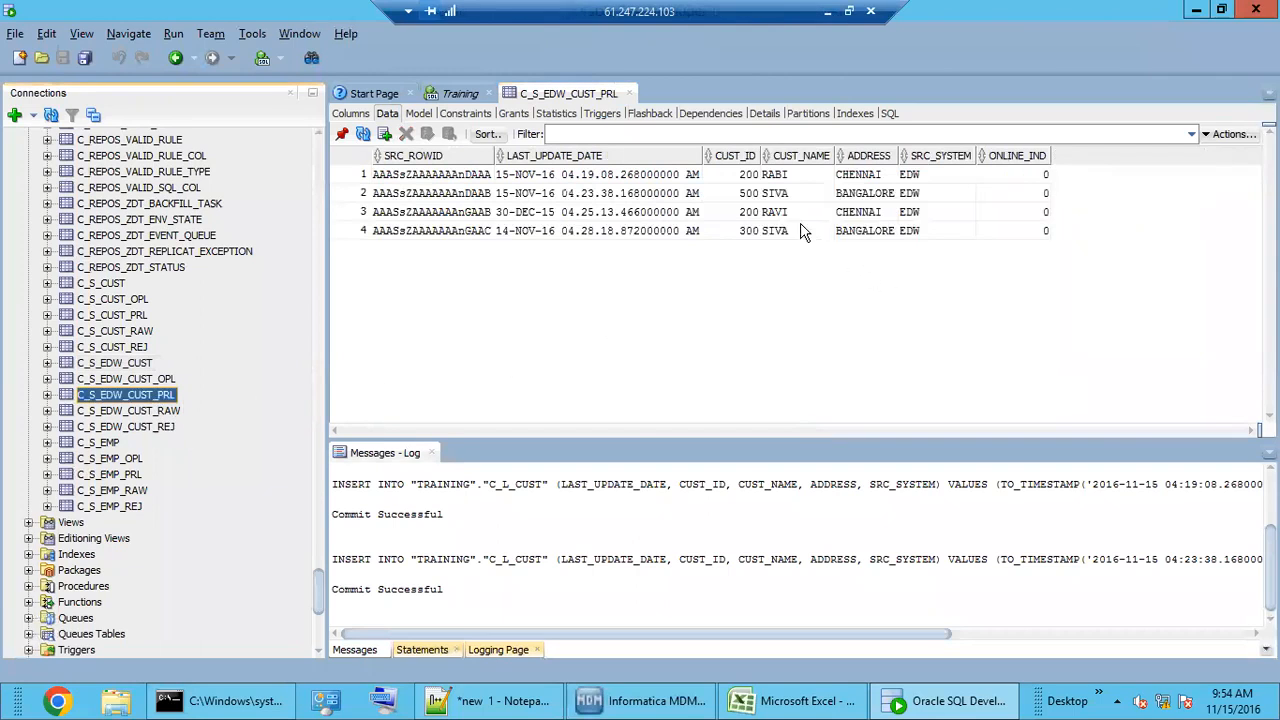
pyautogui.moveTo(745, 193); pyautogui.dragTo(1025, 183)
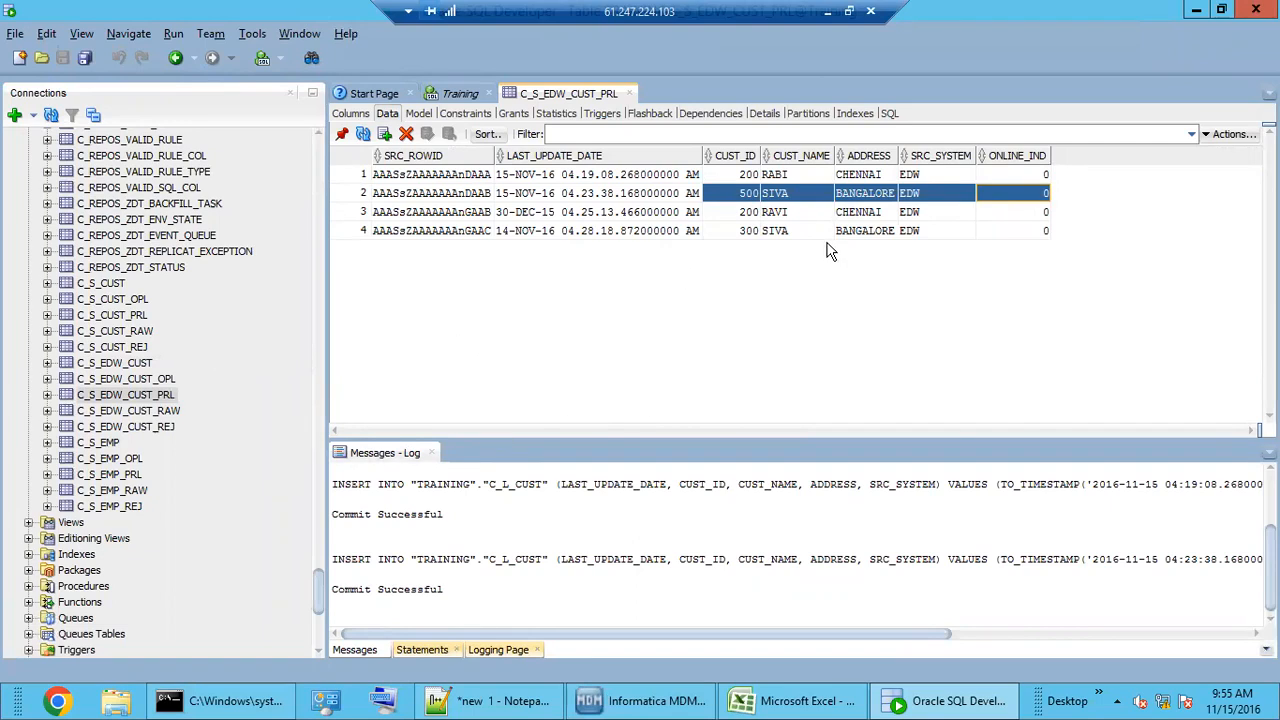
pyautogui.click(161, 399)
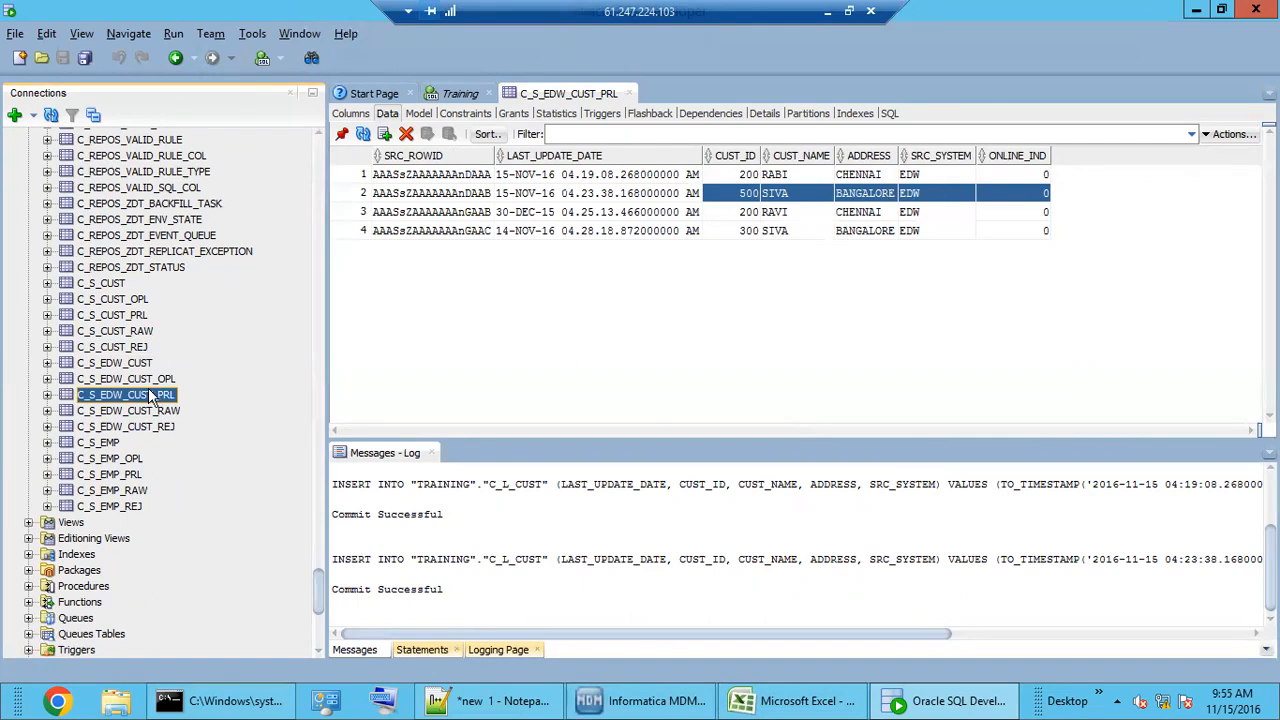
pyautogui.click(115, 363)
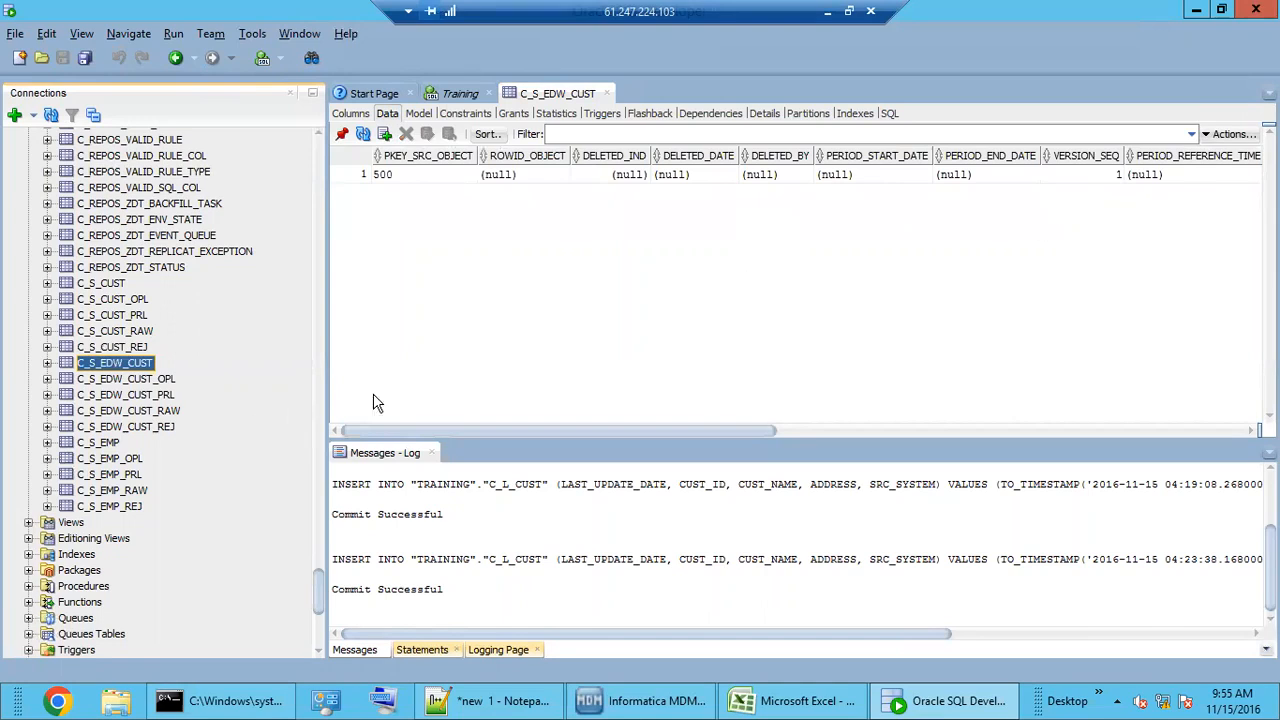
pyautogui.click(150, 398)
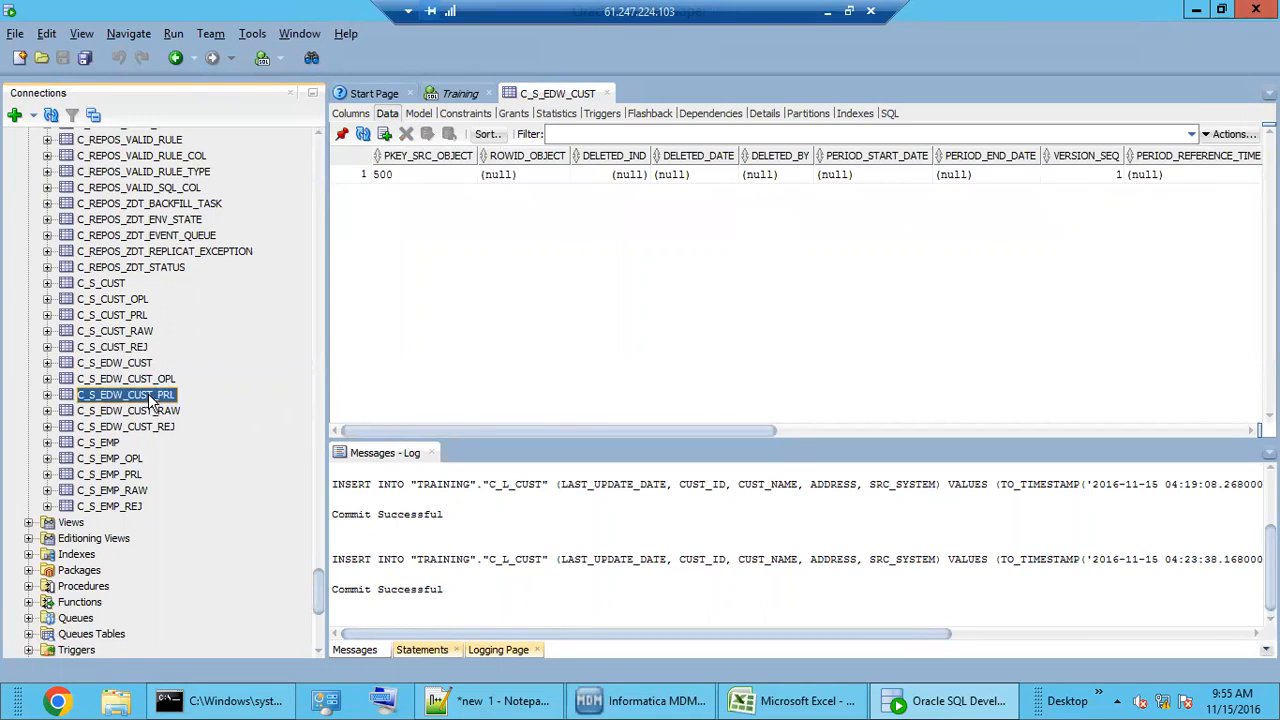
# Step: Review the newest M_EDW_CUST run's error text in Informatica MDM and the audit trail note in Notepad++
pyautogui.click(645, 700)
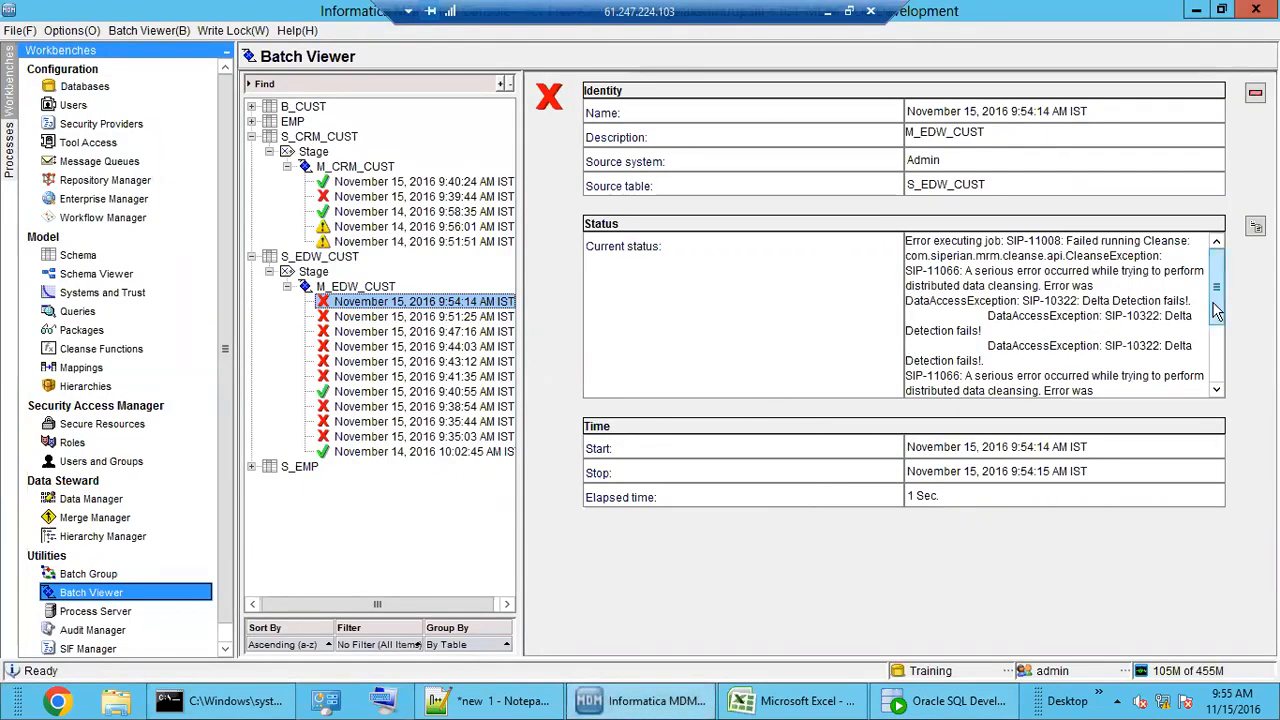
pyautogui.click(1217, 335)
pyautogui.scroll(5, 1218, 343)
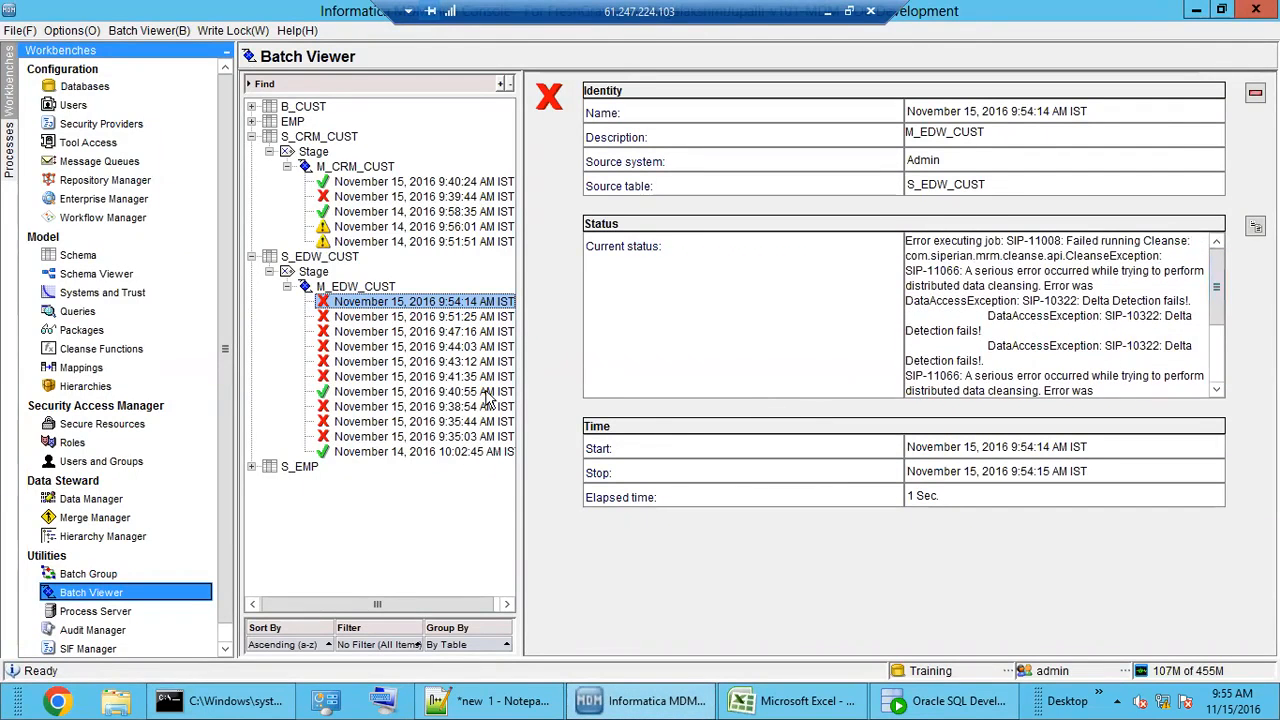
pyautogui.click(495, 700)
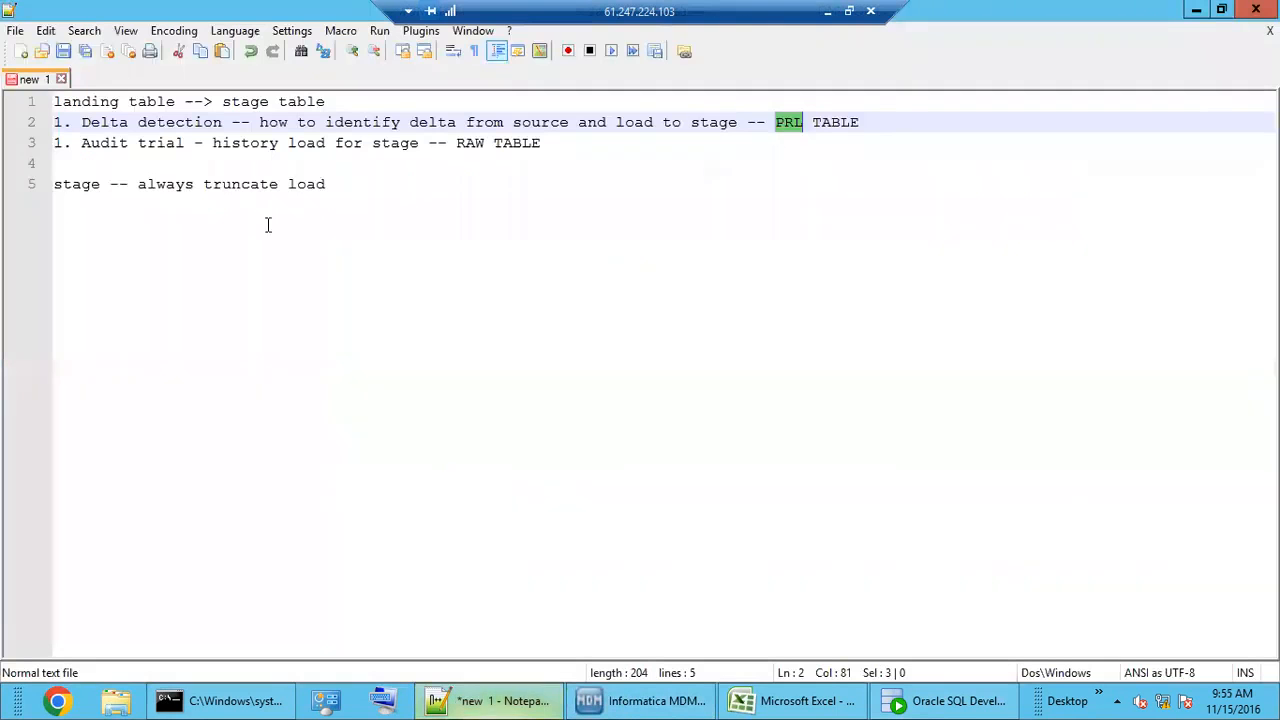
pyautogui.moveTo(83, 142); pyautogui.dragTo(549, 143)
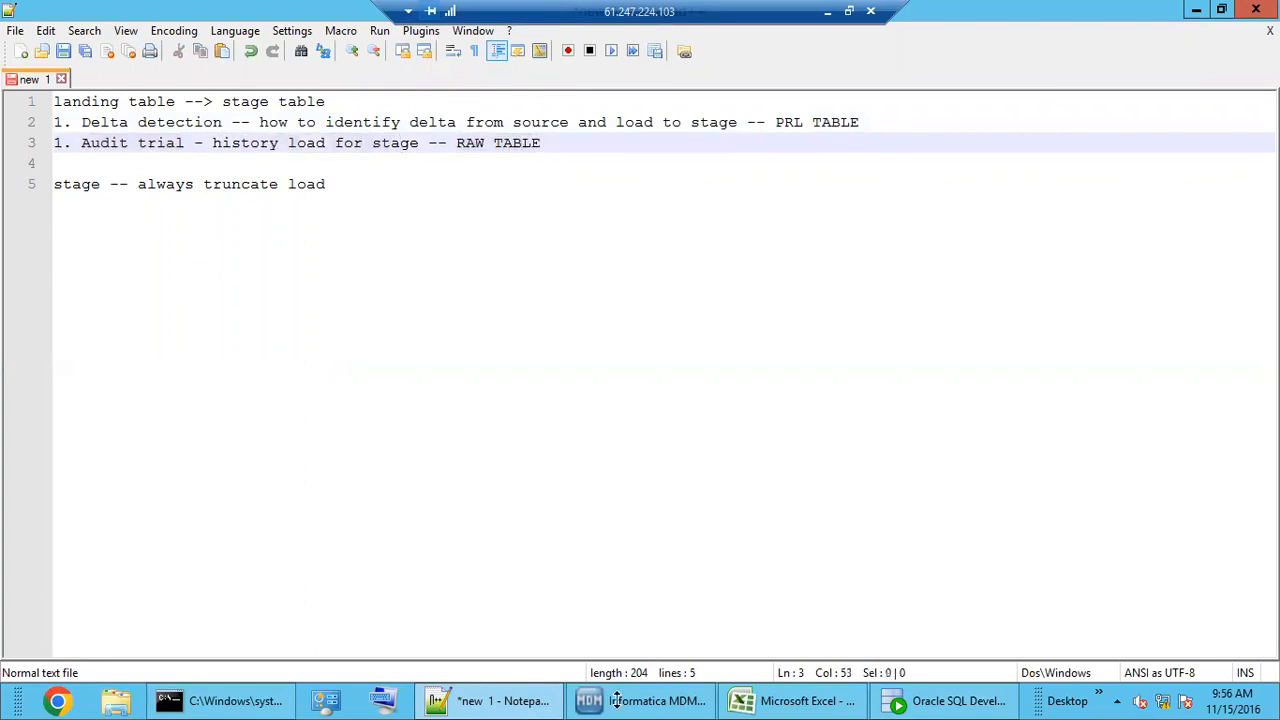
# Step: In Informatica MDM, disable delta detection for the S_EDW_CUST staging table and enable preserving an audit trail in the raw table
pyautogui.click(645, 700)
pyautogui.click(362, 289)
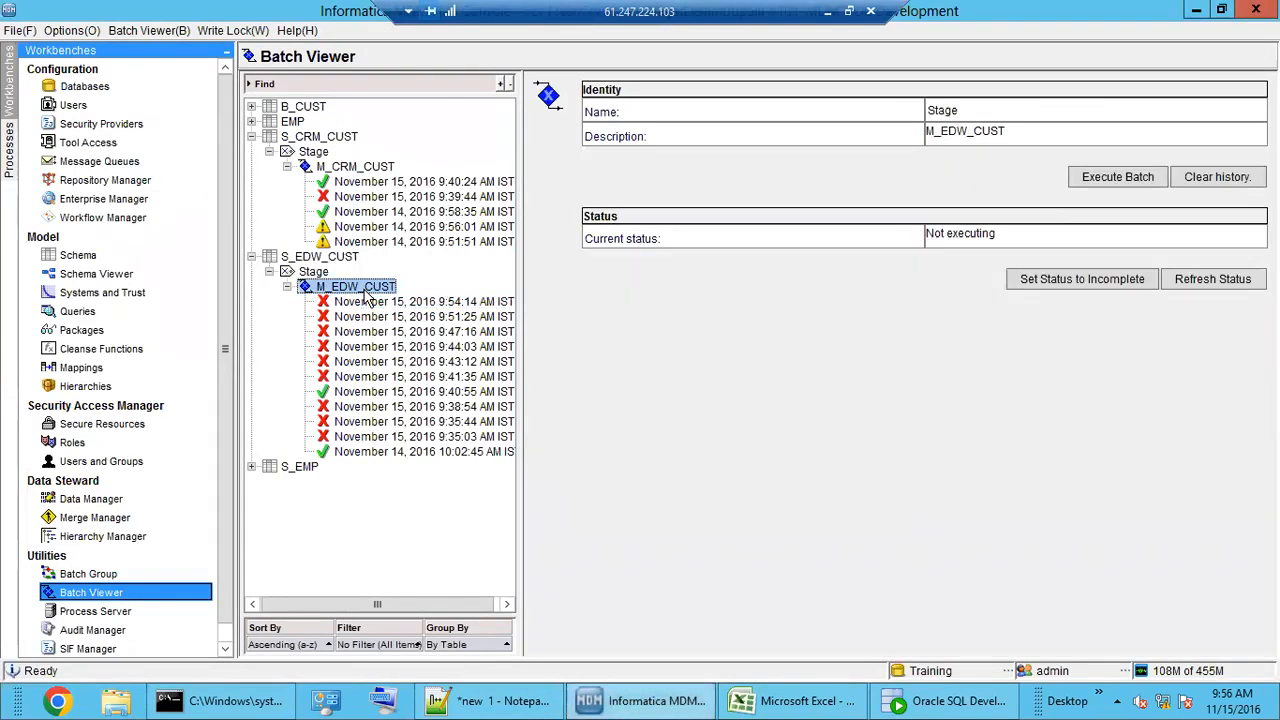
pyautogui.click(80, 256)
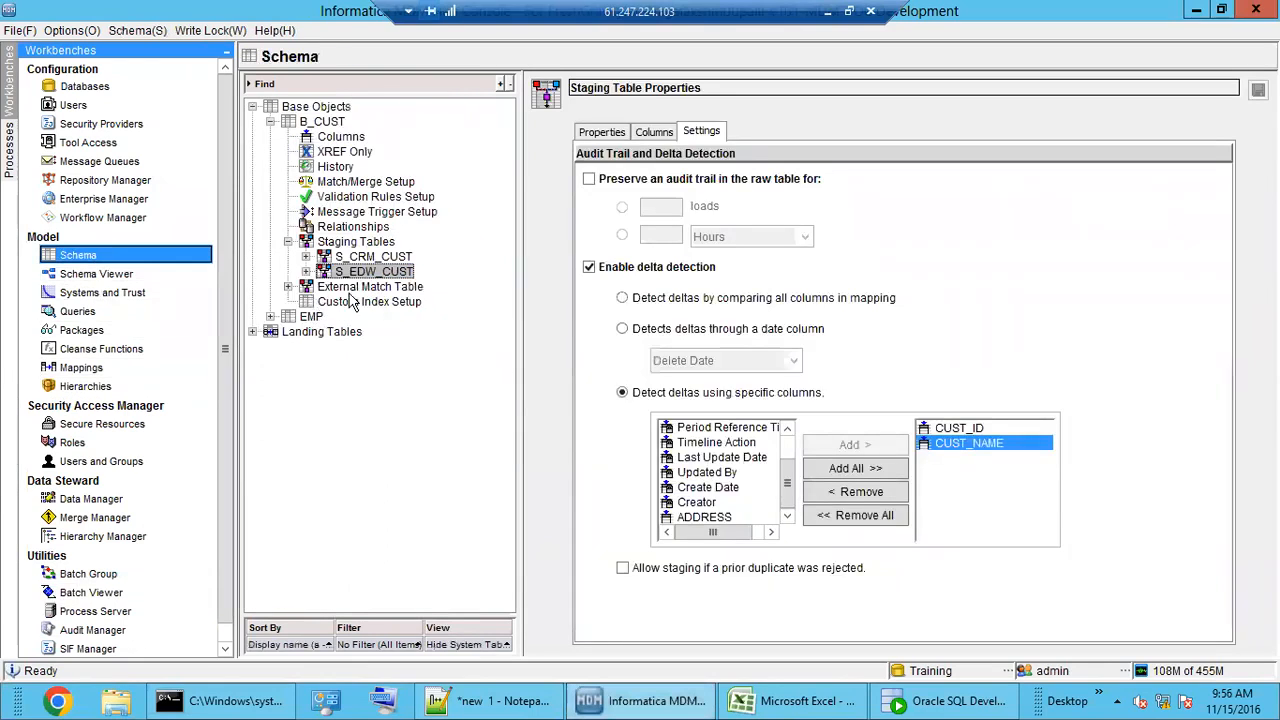
pyautogui.click(592, 268)
pyautogui.click(590, 180)
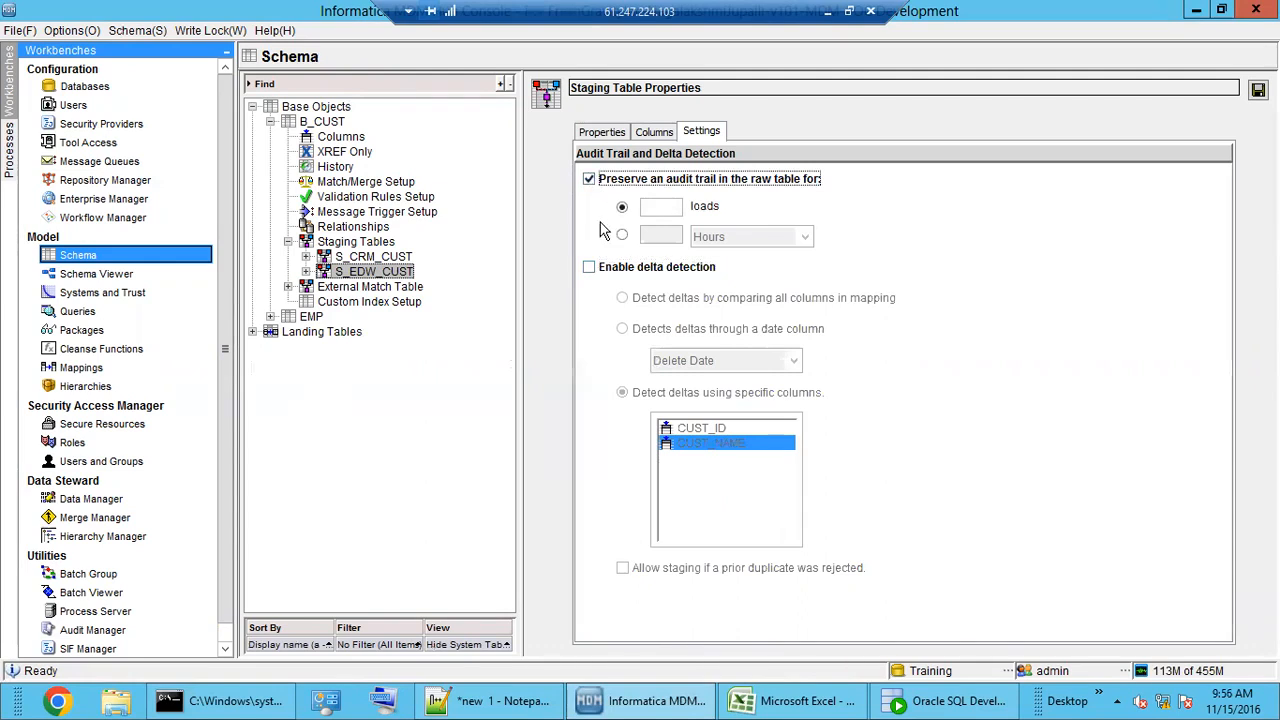
# Step: Try a time-based retention period for the S_EDW_CUST audit trail, choosing Weeks and then Years as the unit
pyautogui.click(673, 208)
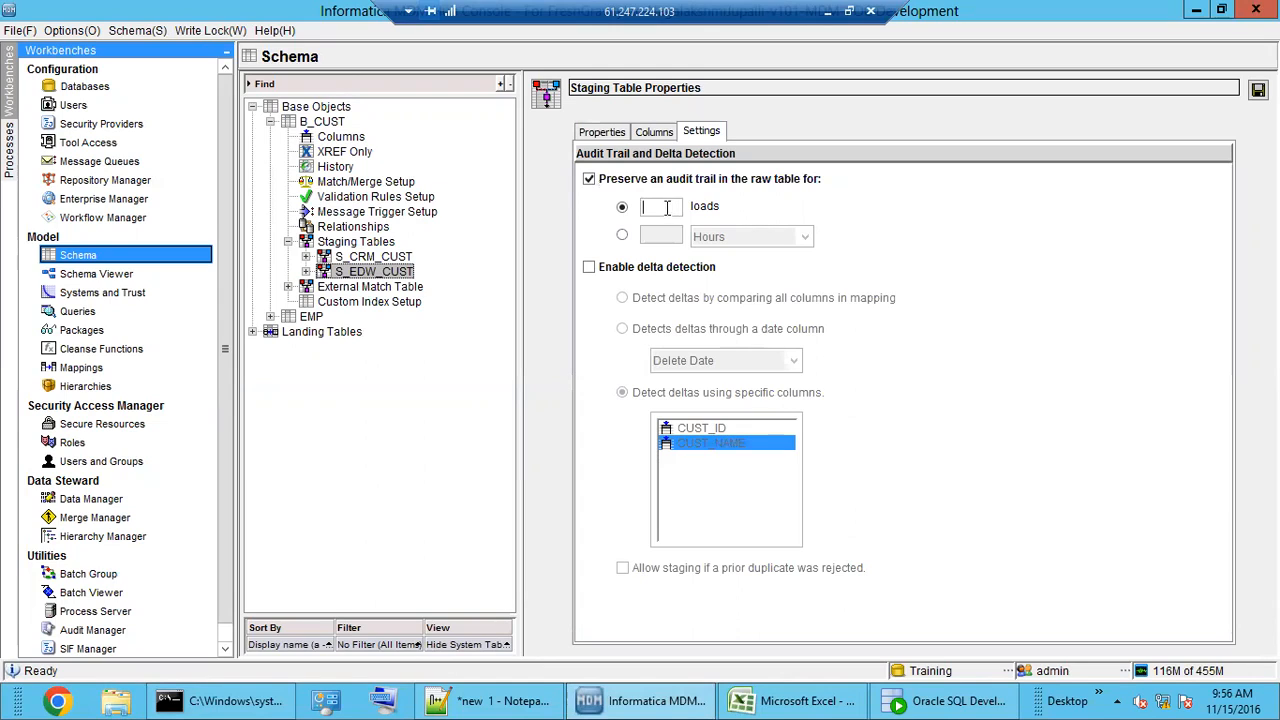
pyautogui.click(624, 236)
pyautogui.click(748, 236)
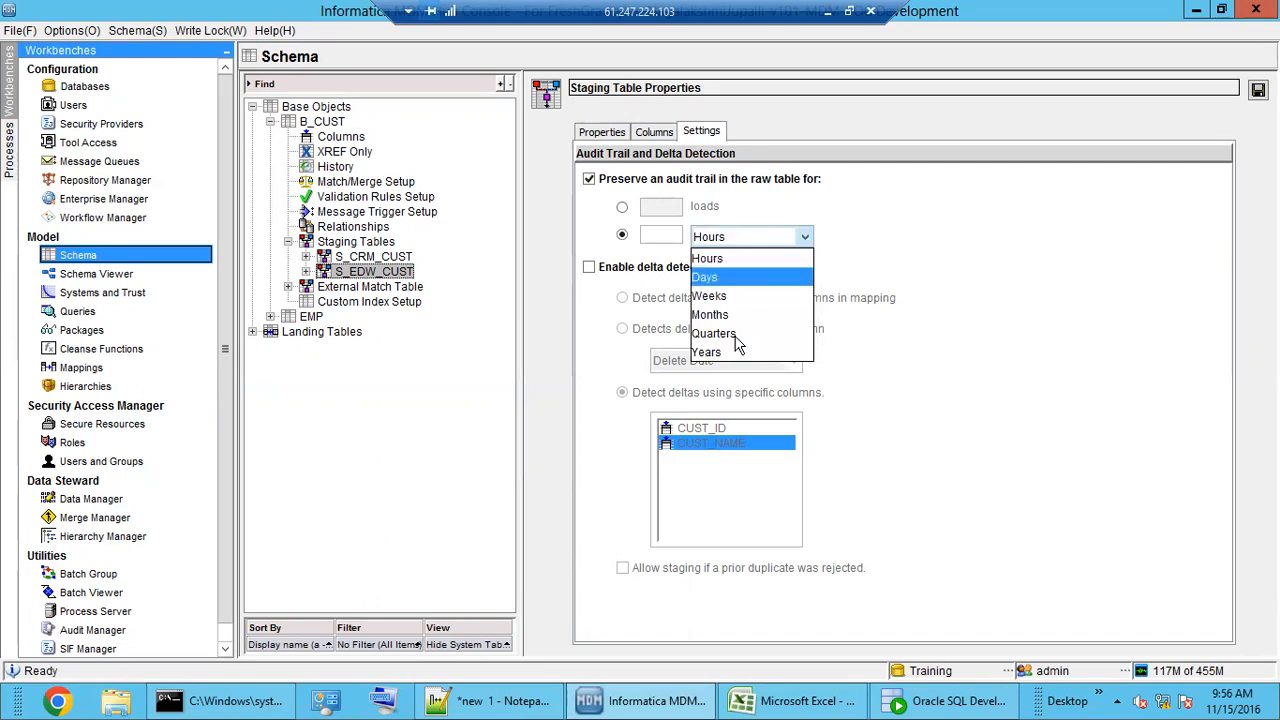
pyautogui.click(727, 300)
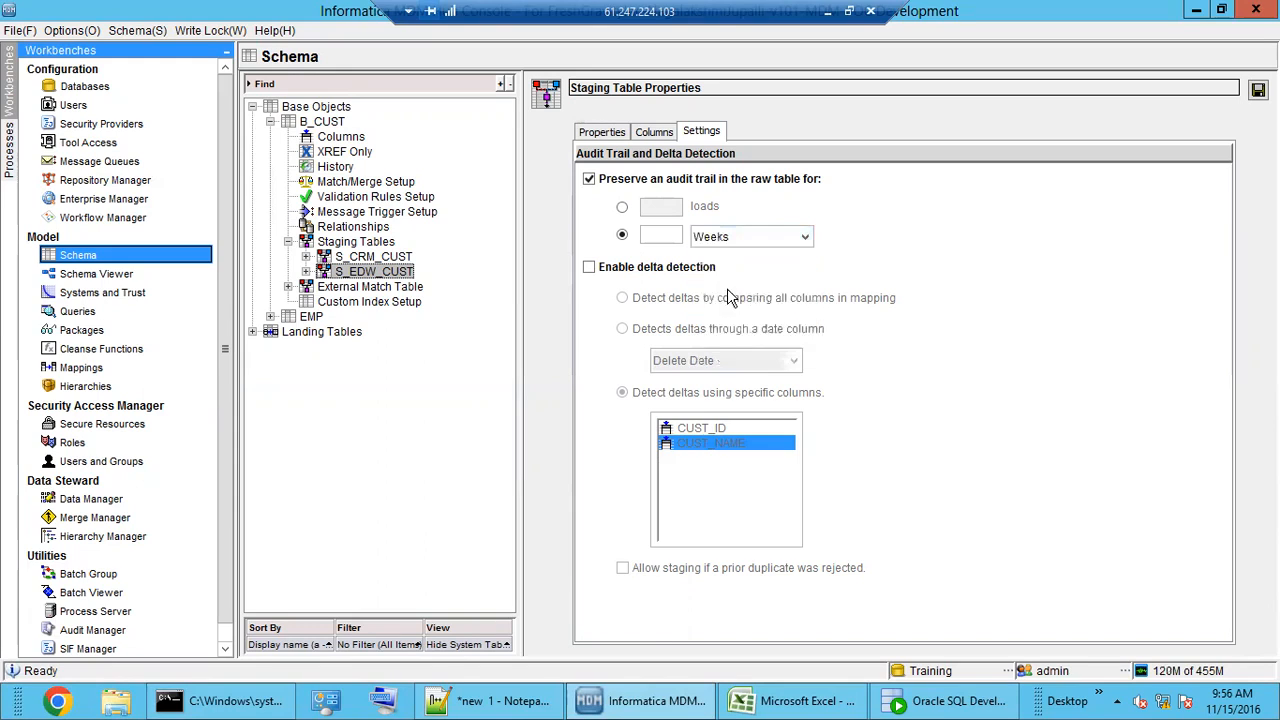
pyautogui.click(745, 238)
pyautogui.click(730, 350)
pyautogui.moveTo(656, 236); pyautogui.dragTo(626, 236)
pyautogui.press('BackSpace')
# Step: Set the S_EDW_CUST audit trail to be preserved for 2 loads and save the staging table
pyautogui.click(622, 207)
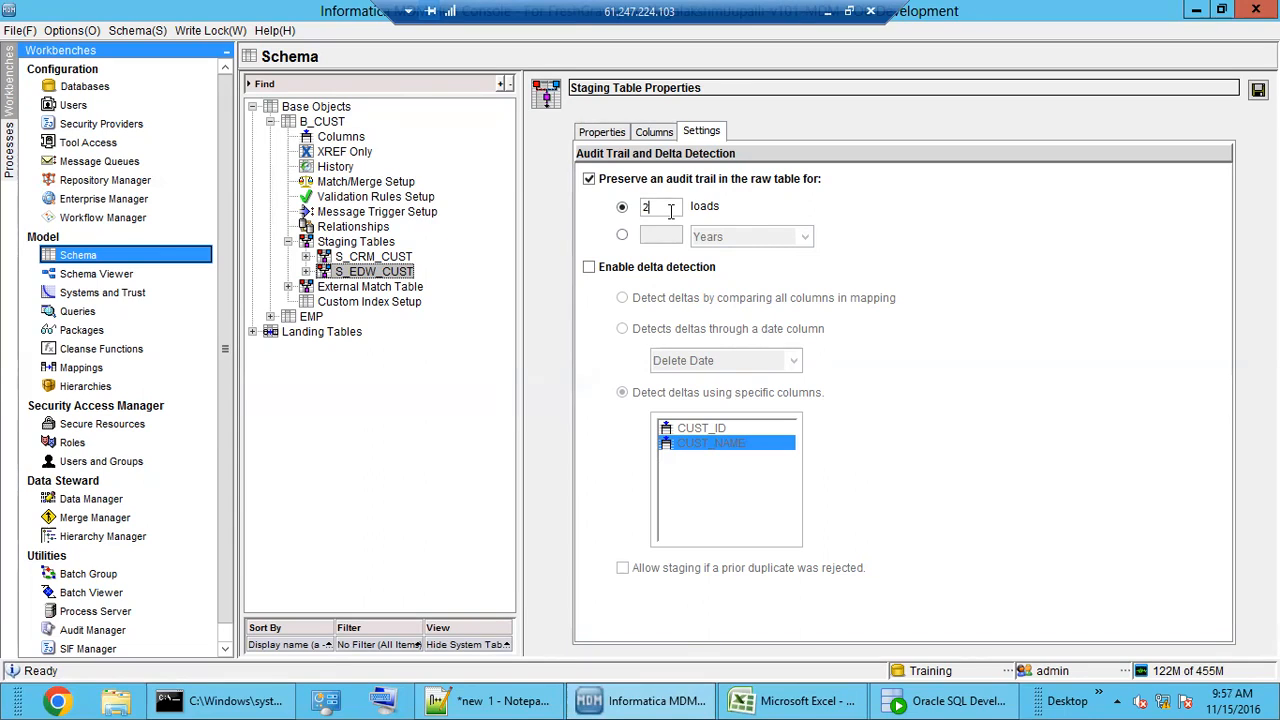
pyautogui.doubleClick(647, 210)
pyautogui.click(1258, 89)
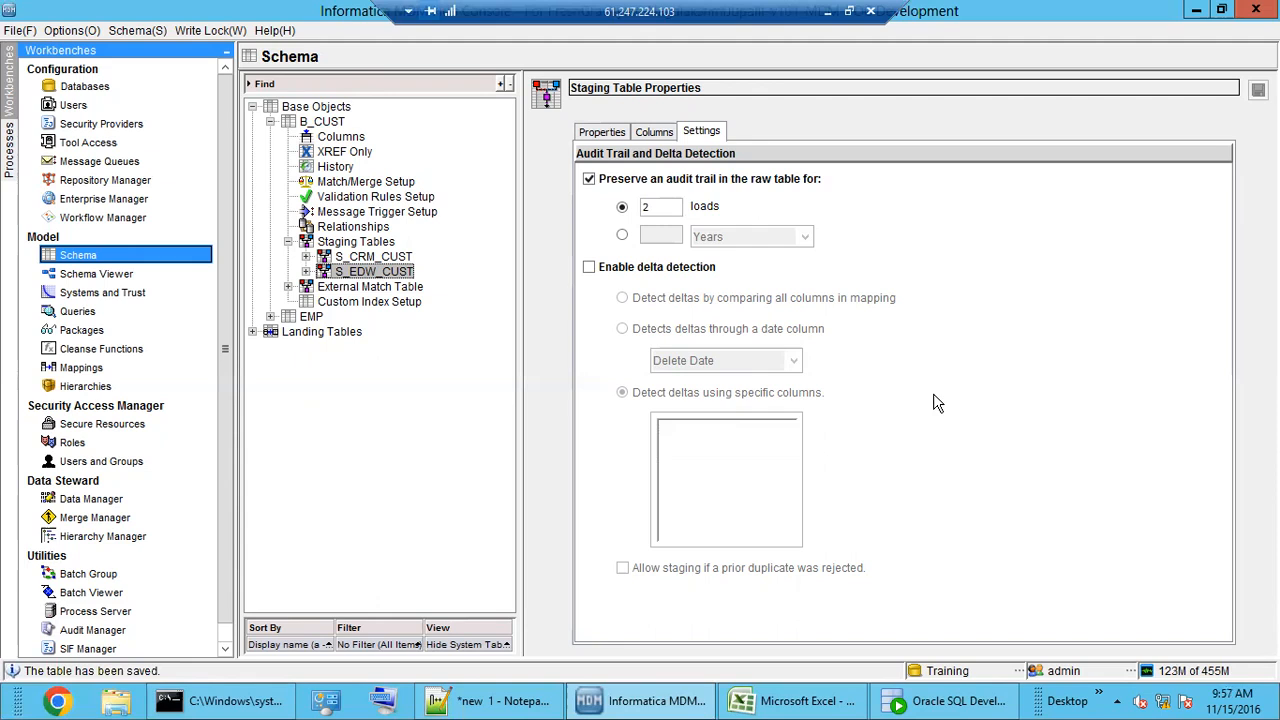
# Step: In Oracle SQL Developer, open the C_S_EDW_CUST_RAW data, refresh it and check for audit trail rows
pyautogui.click(940, 702)
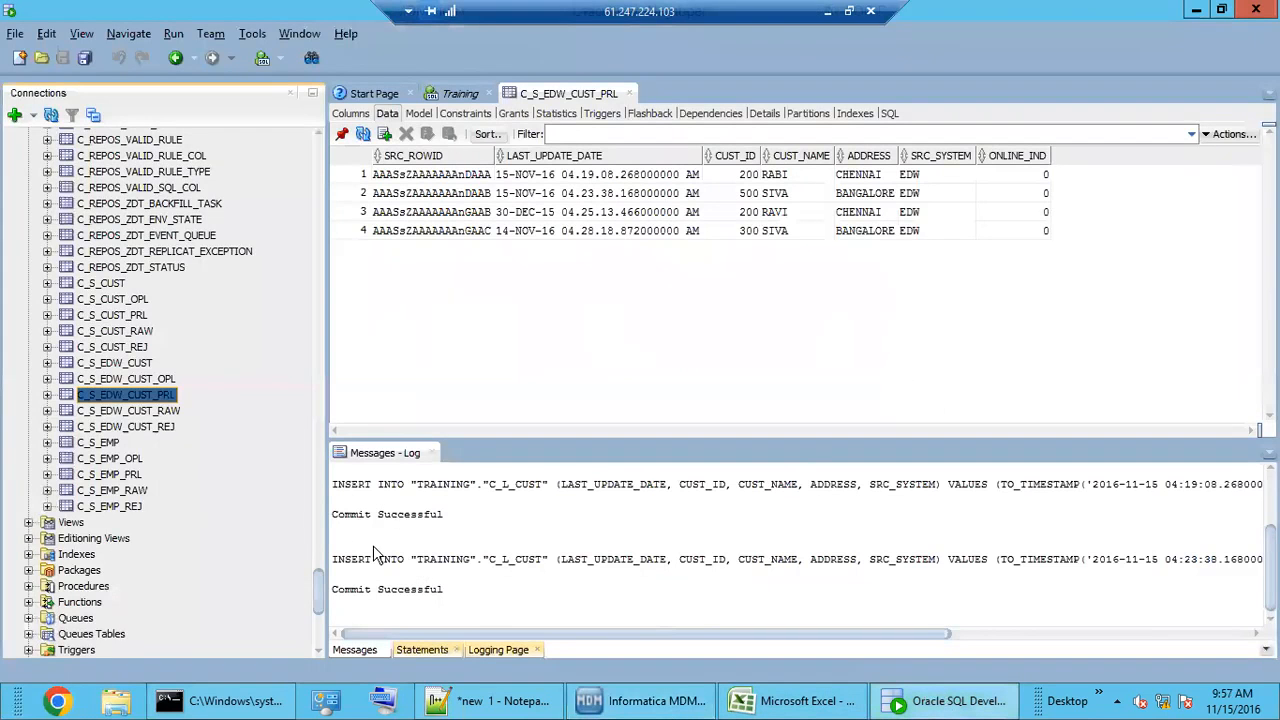
pyautogui.click(164, 411)
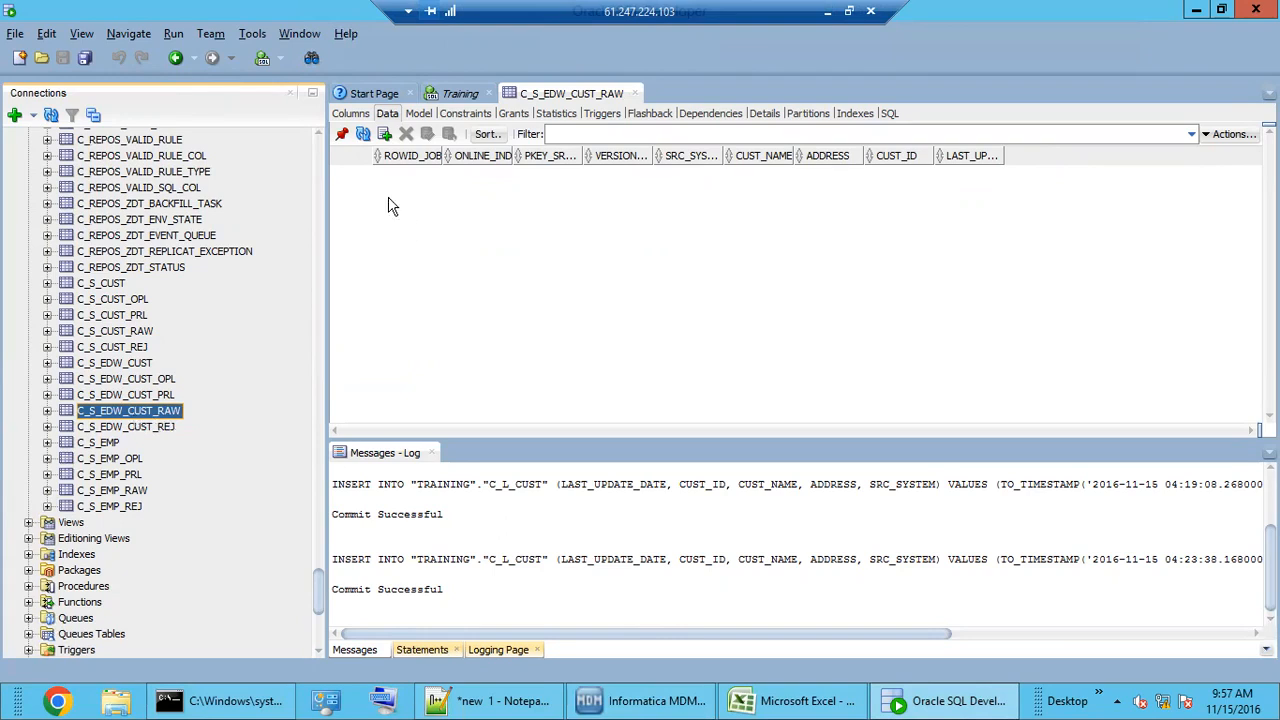
pyautogui.click(364, 134)
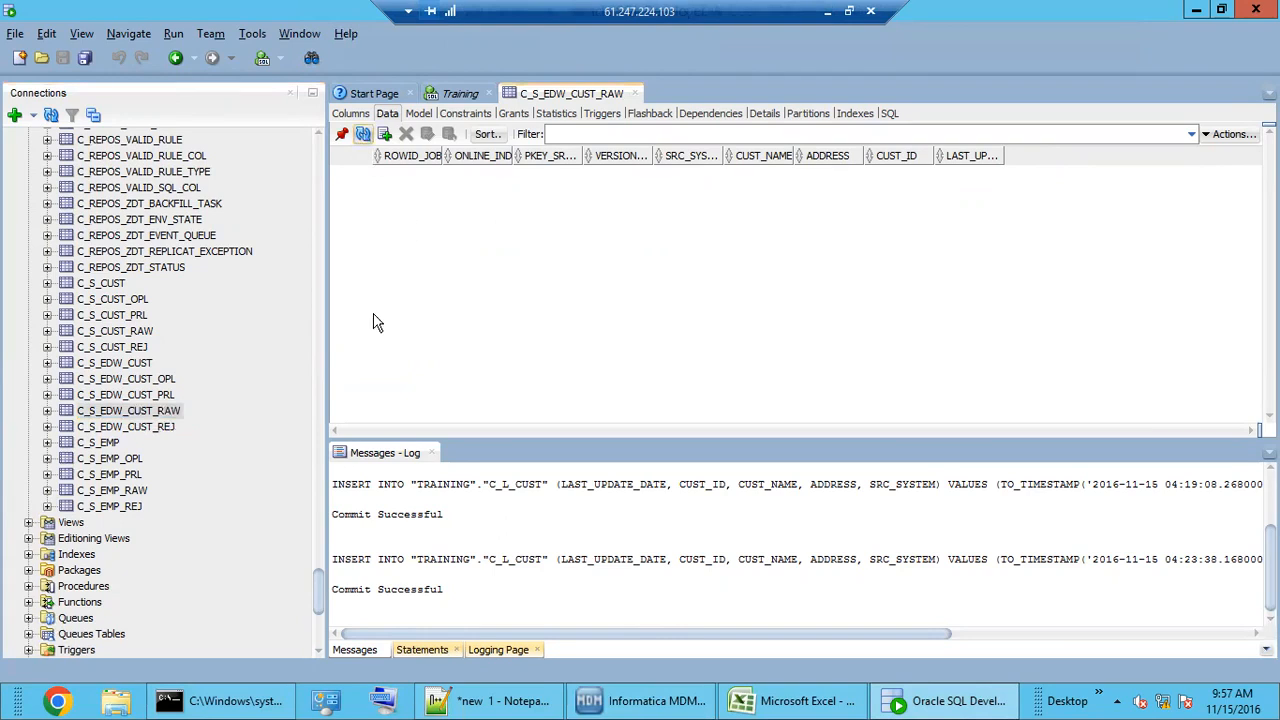
# Step: Delete the staged row with PKEY_SRC_OBJECT 500 from C_S_EDW_CUST and commit the deletion
pyautogui.click(125, 365)
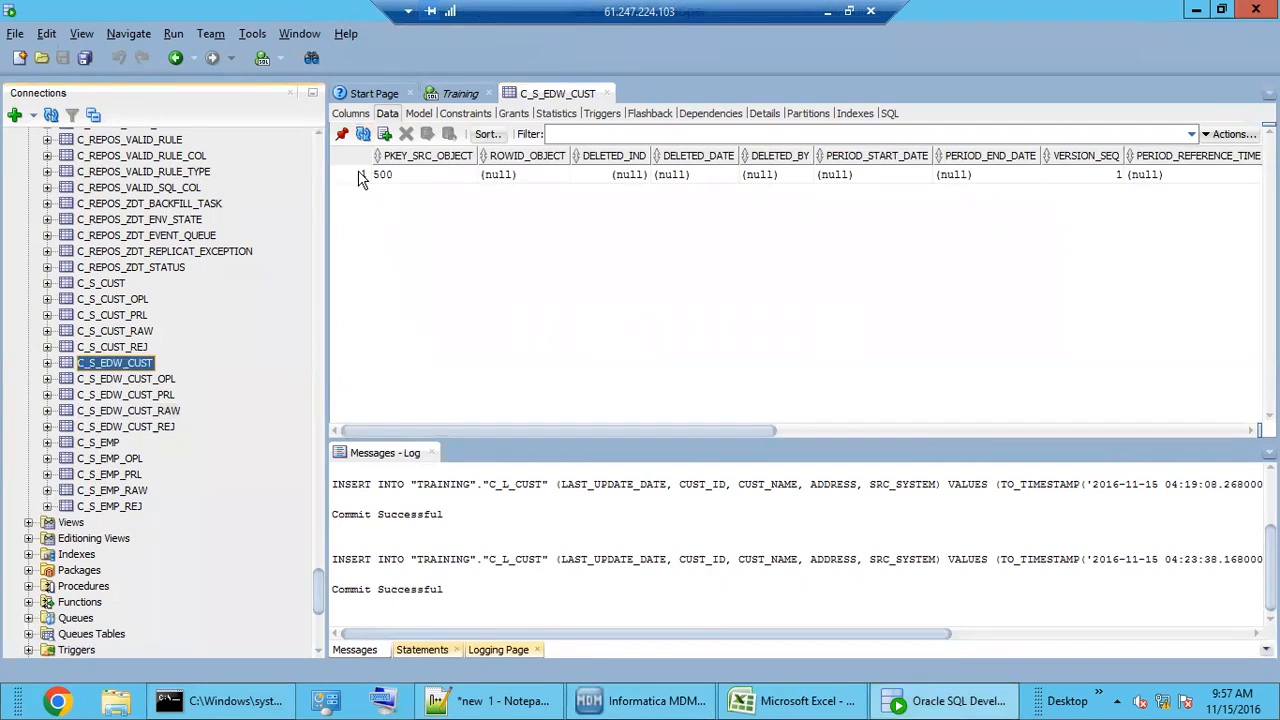
pyautogui.click(362, 178)
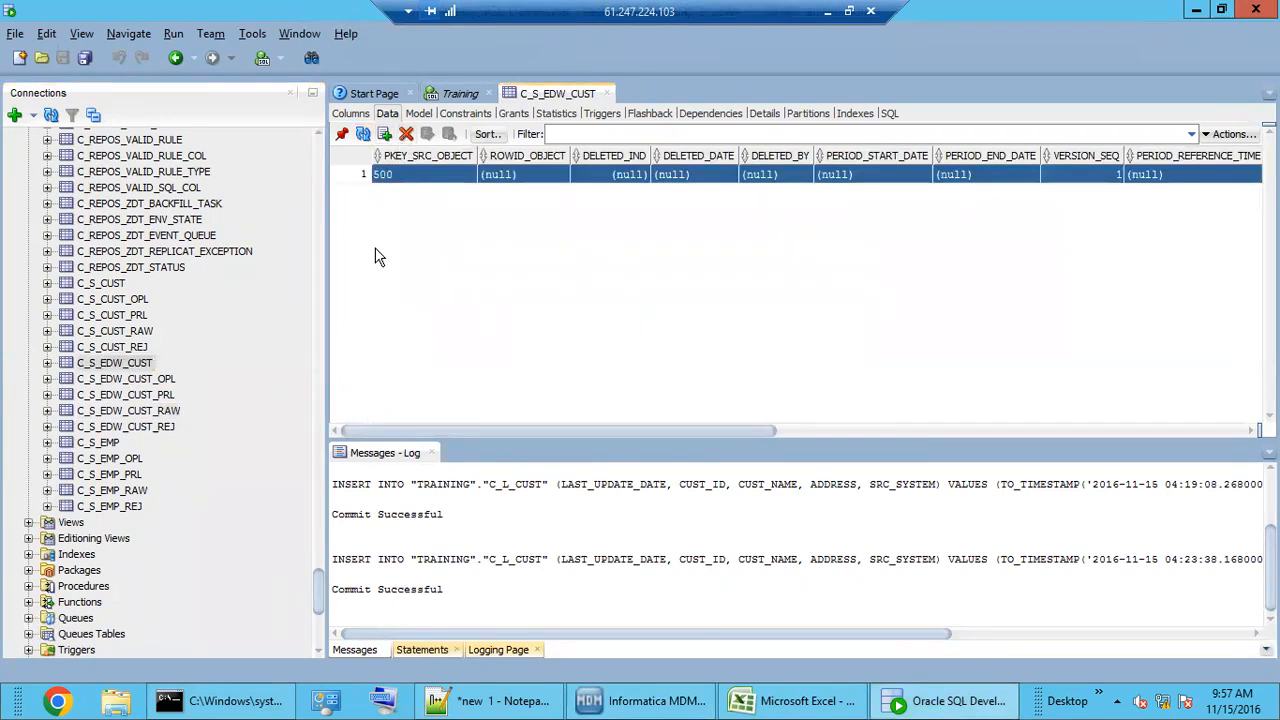
pyautogui.click(406, 136)
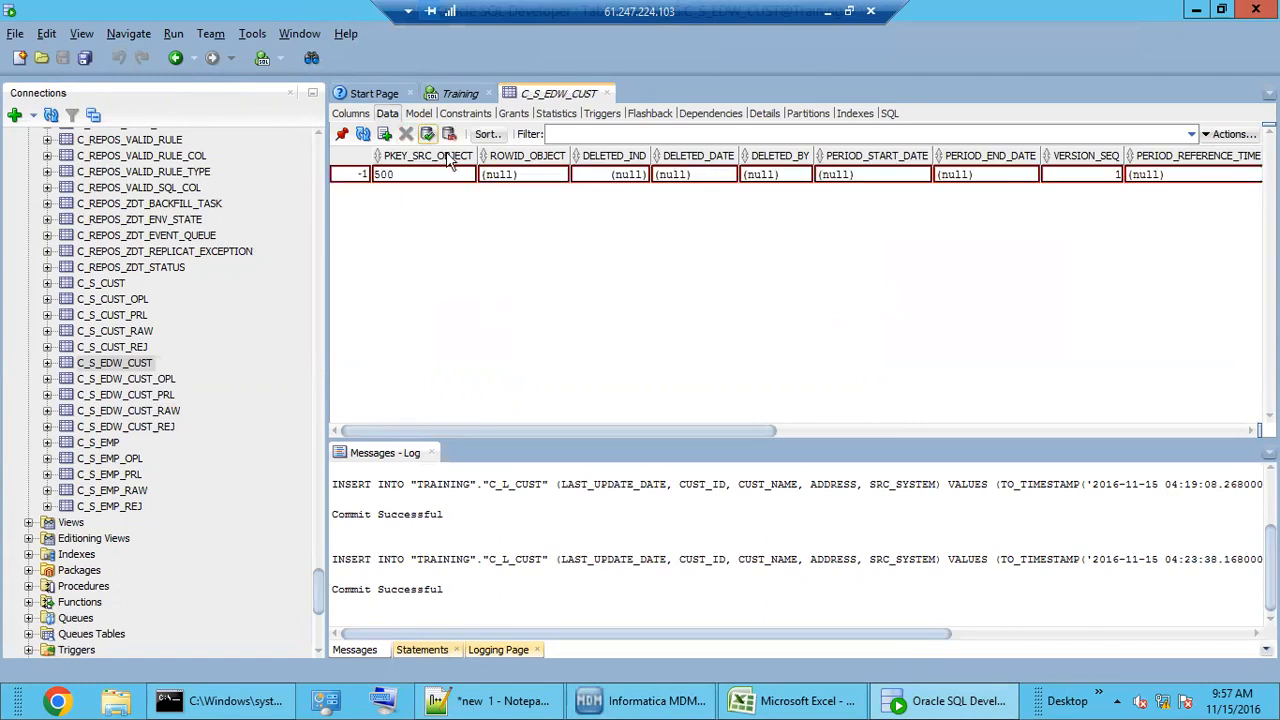
pyautogui.click(427, 135)
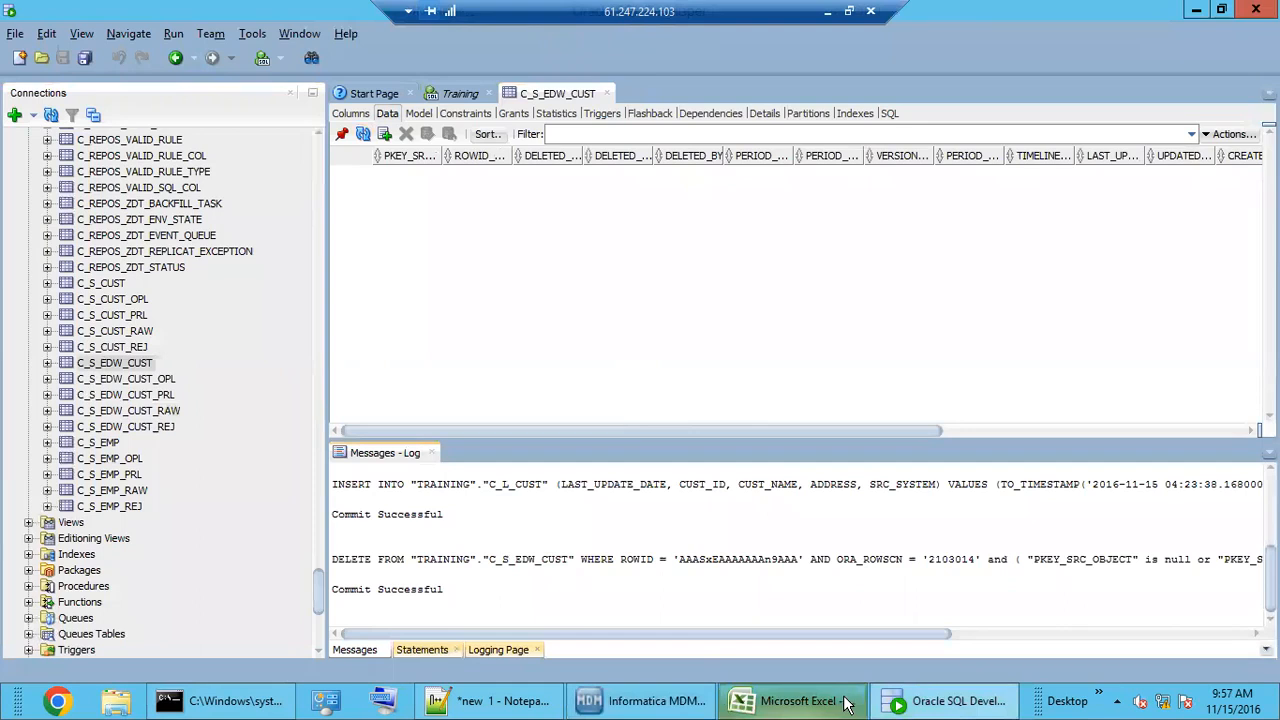
# Step: Examine the customer rows in C_S_EDW_CUST_PRL and recheck the contents of C_S_EDW_CUST
pyautogui.click(150, 395)
pyautogui.moveTo(757, 177); pyautogui.dragTo(1037, 237)
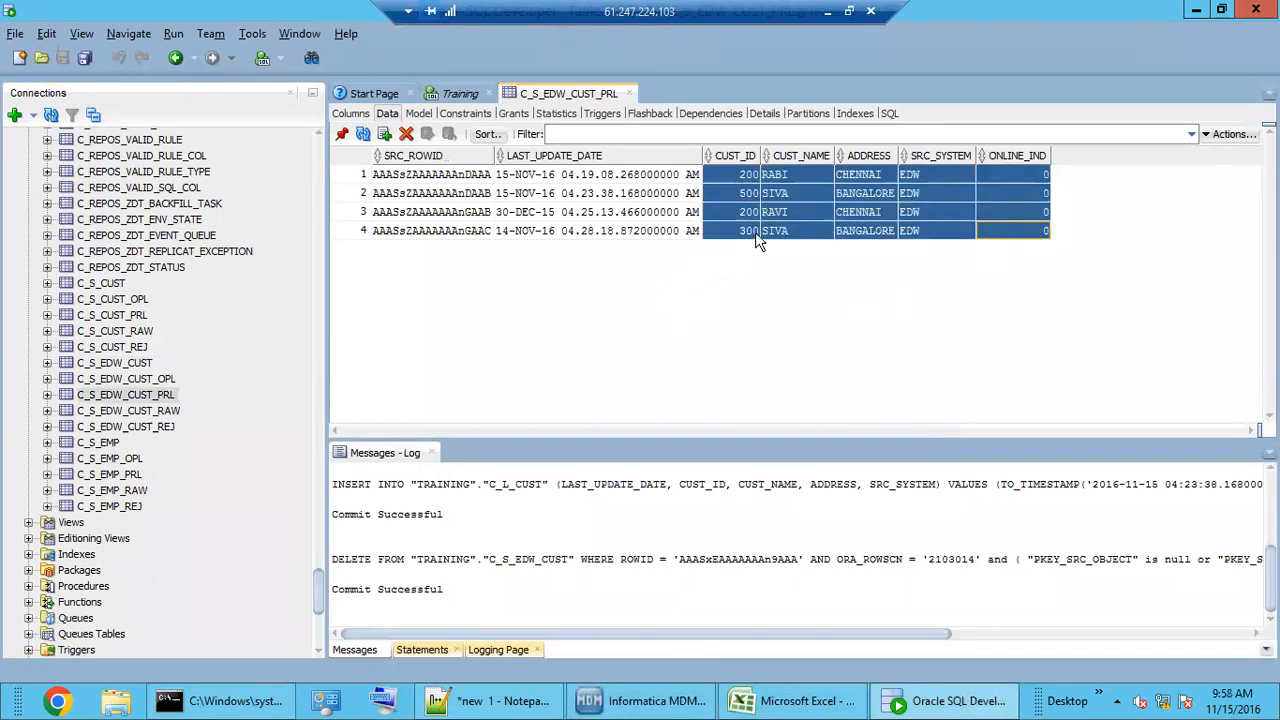
pyautogui.click(153, 399)
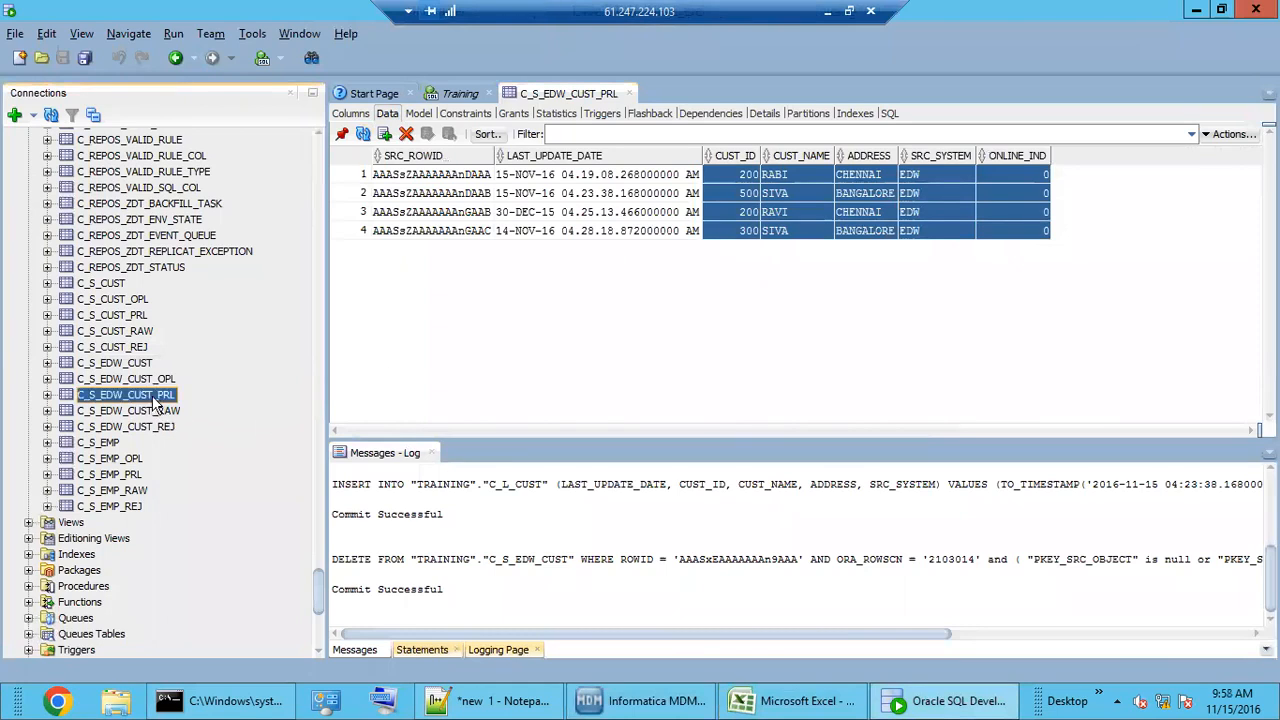
pyautogui.click(132, 366)
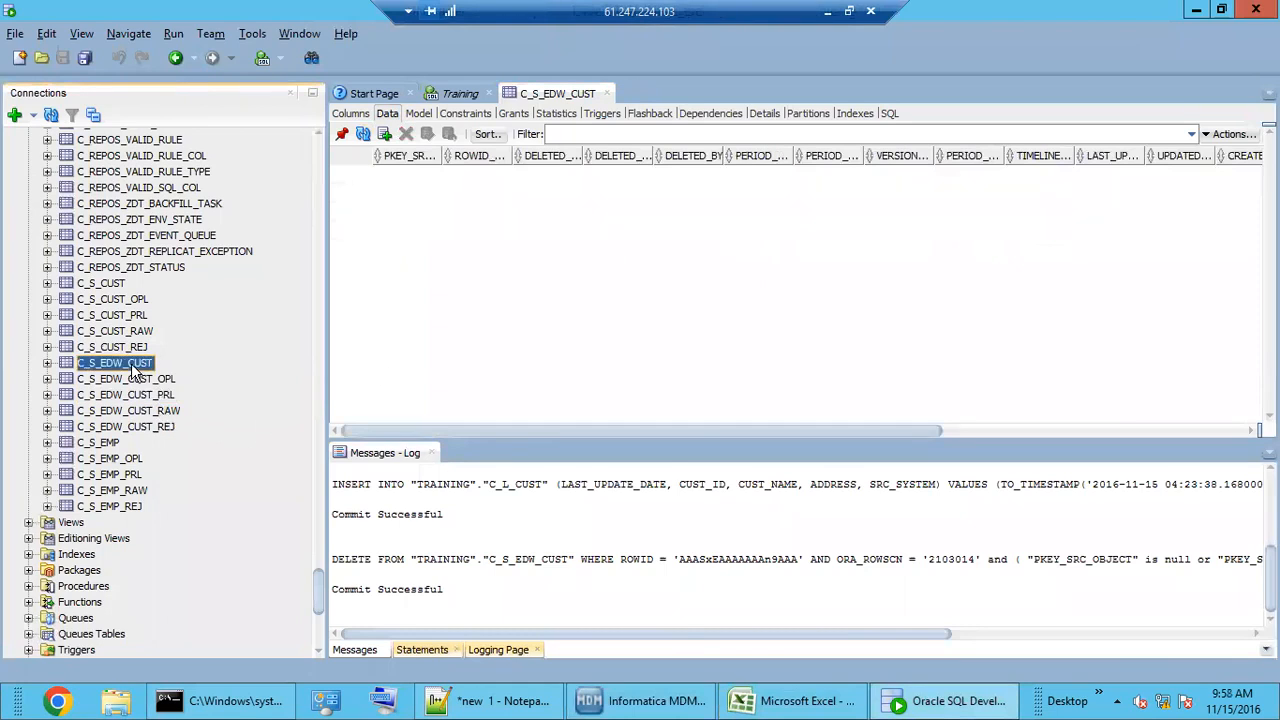
# Step: In Informatica MDM, execute the M_EDW_CUST stage batch and open the details of its newest run
pyautogui.click(655, 700)
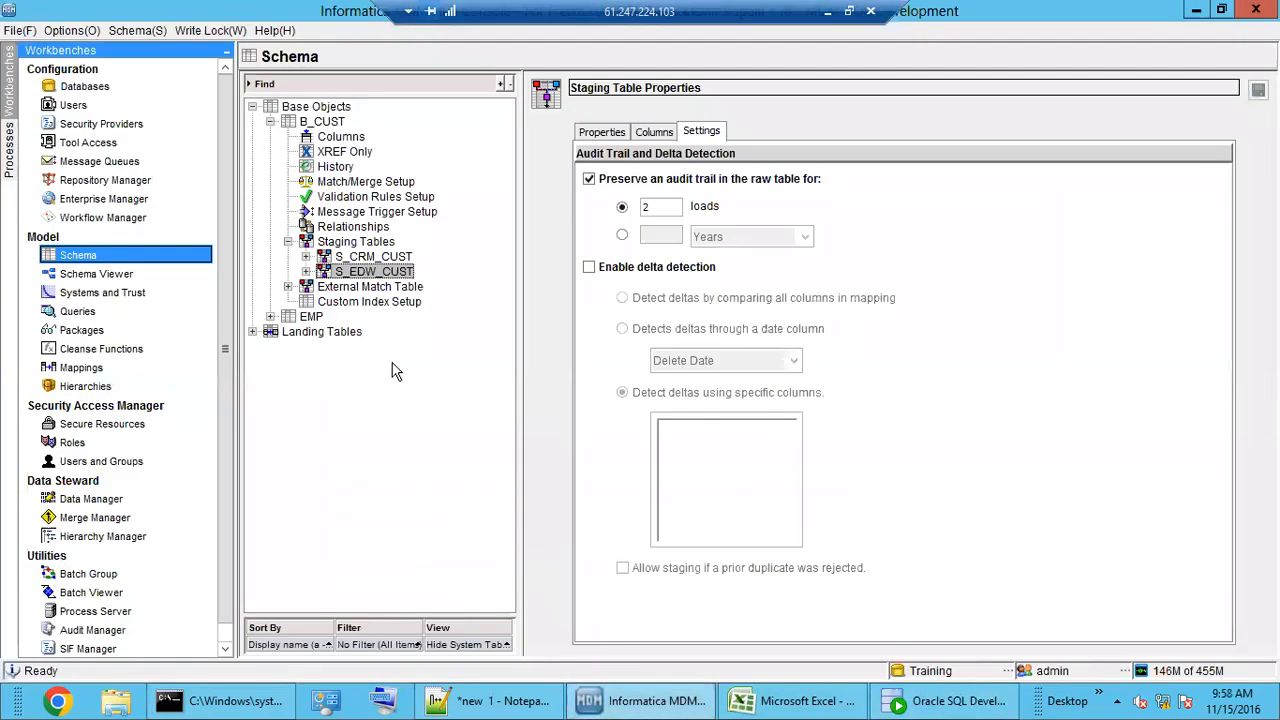
pyautogui.doubleClick(378, 272)
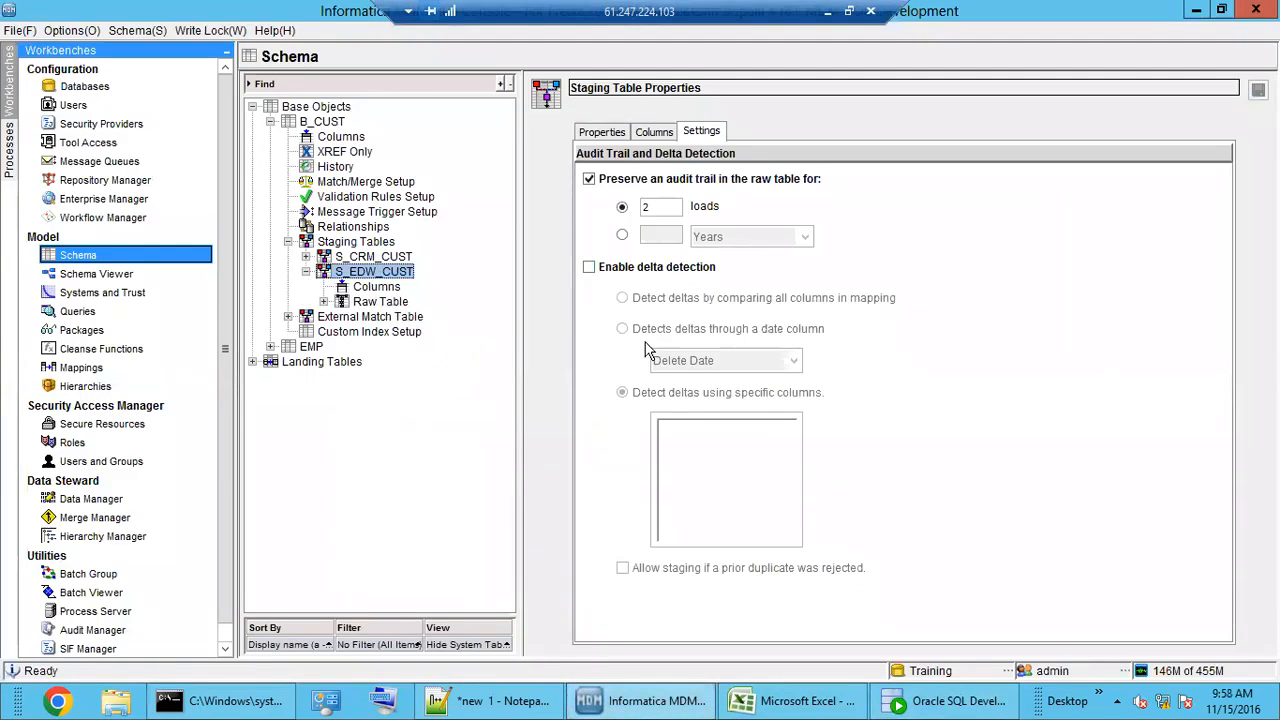
pyautogui.click(99, 595)
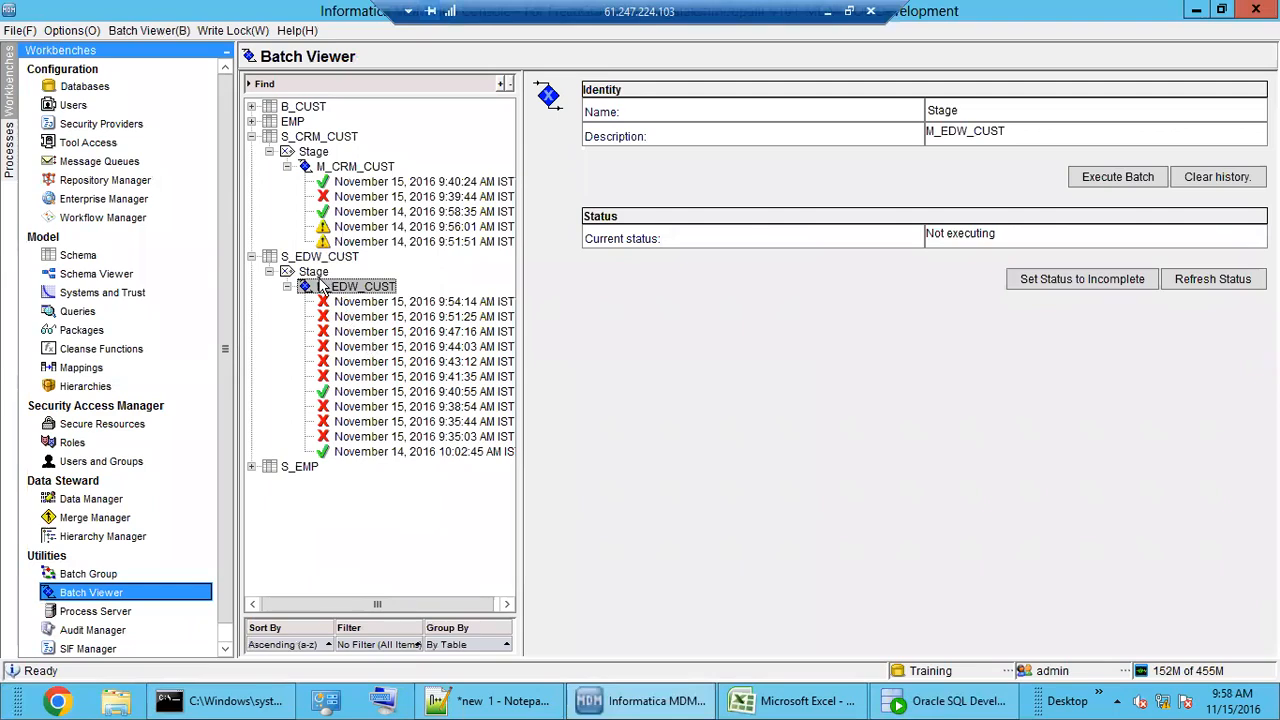
pyautogui.click(1110, 181)
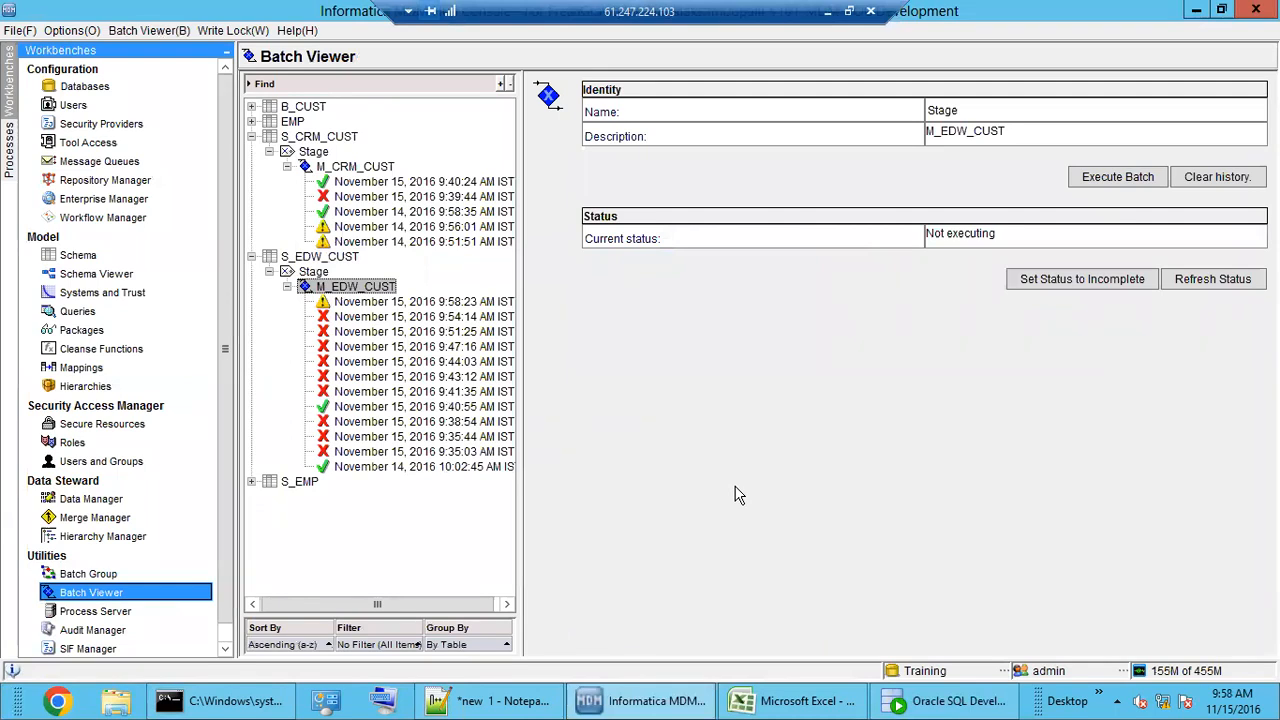
pyautogui.click(392, 303)
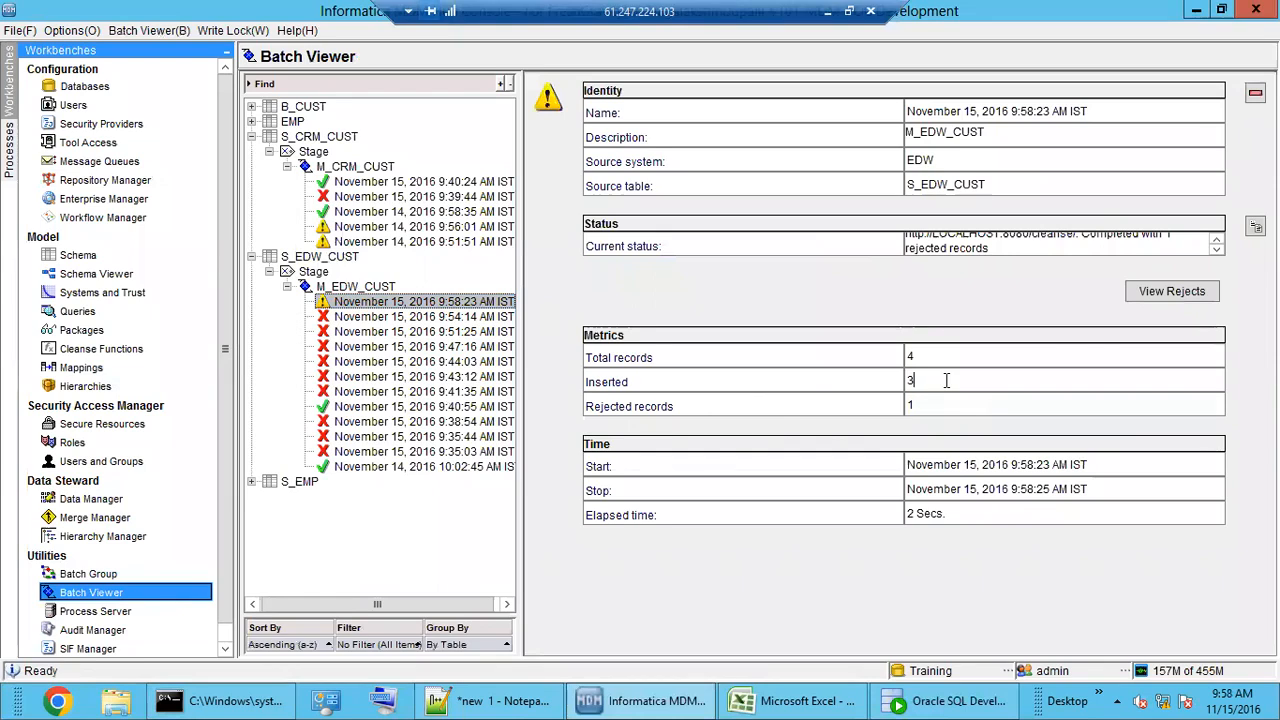
# Step: View the rejects of the newest M_EDW_CUST run and examine the error description, CUST_ID, CUST_NAME and SRC_SYSTEM of the rejected record
pyautogui.click(1164, 300)
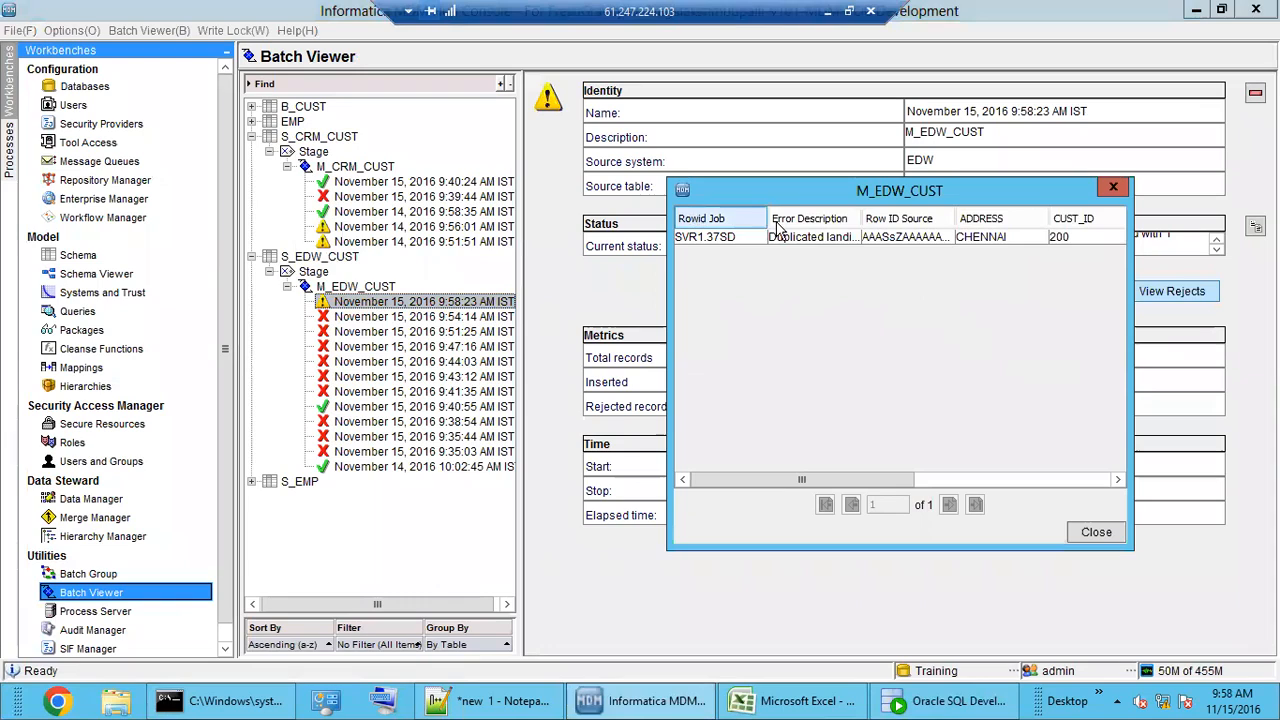
pyautogui.moveTo(856, 218); pyautogui.dragTo(1027, 218)
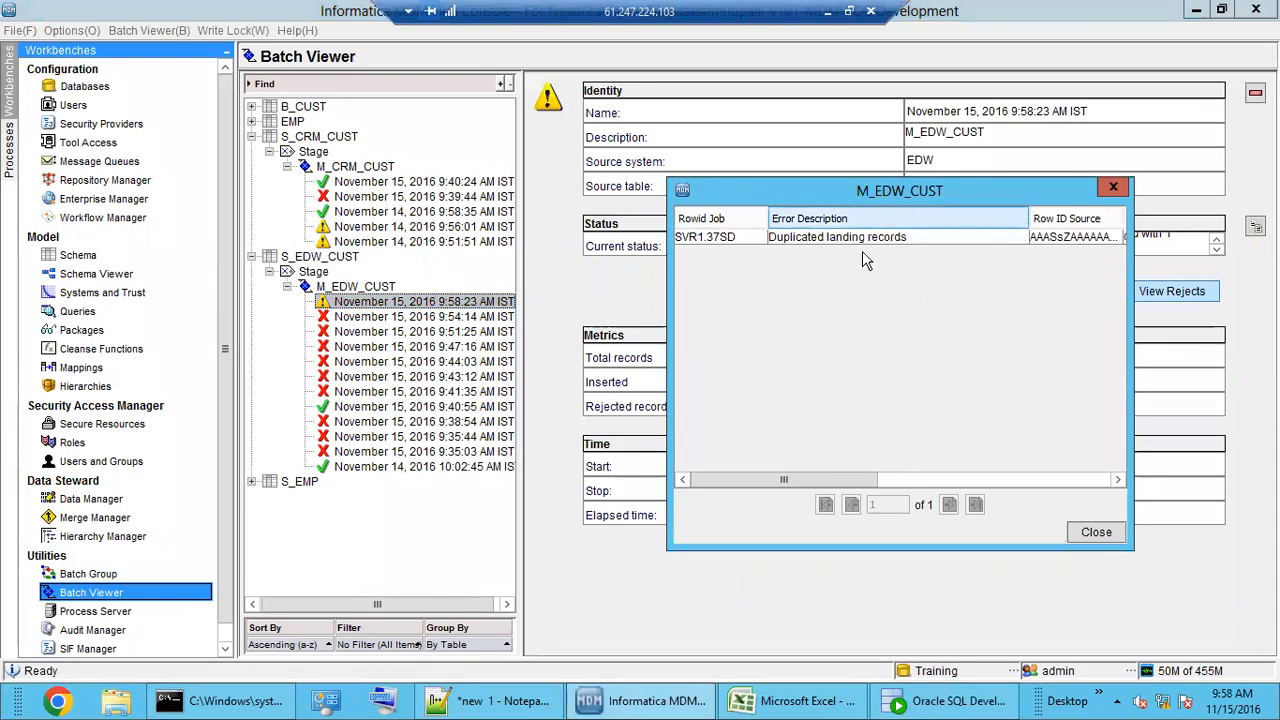
pyautogui.click(810, 252)
pyautogui.moveTo(855, 479); pyautogui.dragTo(978, 458)
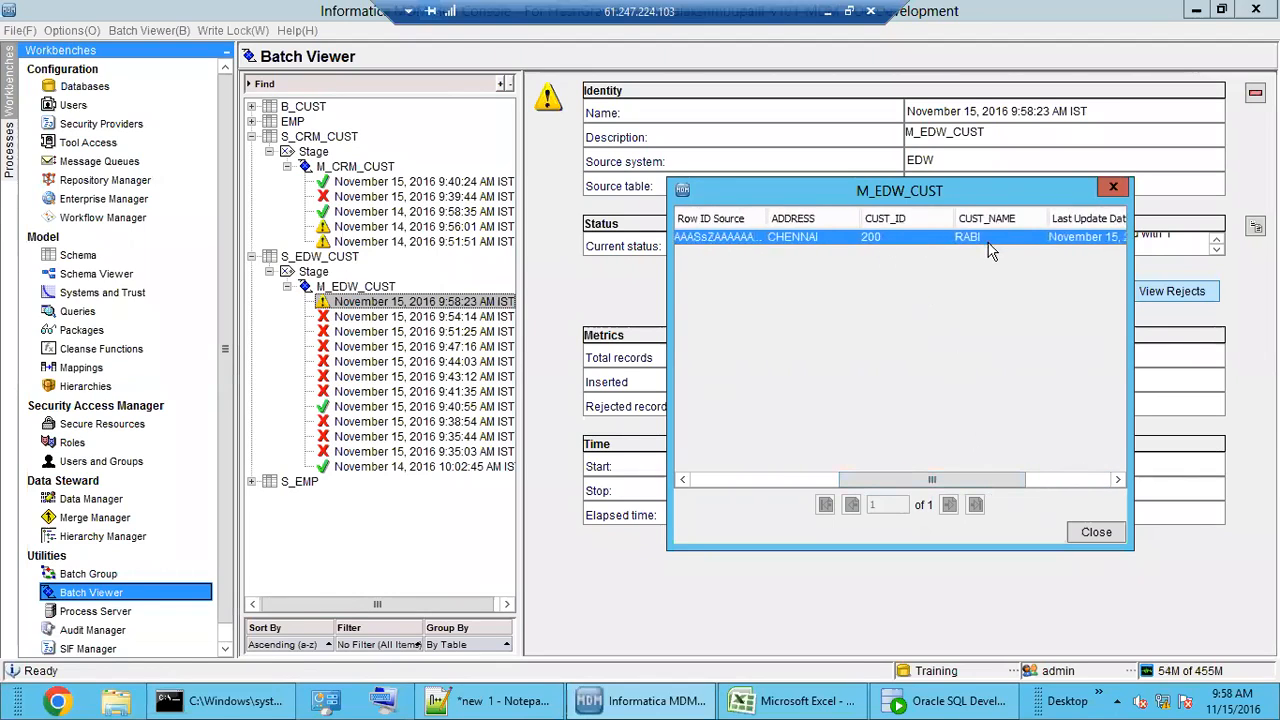
pyautogui.moveTo(912, 485); pyautogui.dragTo(752, 498)
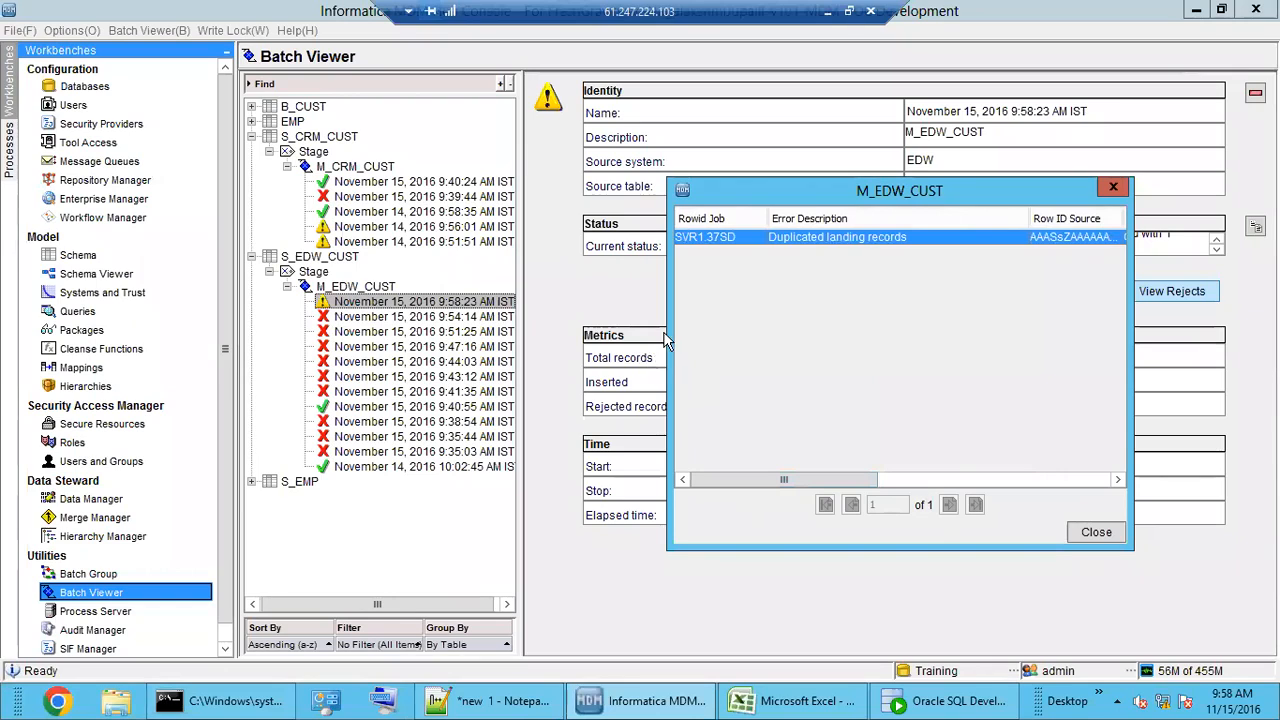
pyautogui.moveTo(664, 332); pyautogui.dragTo(308, 335)
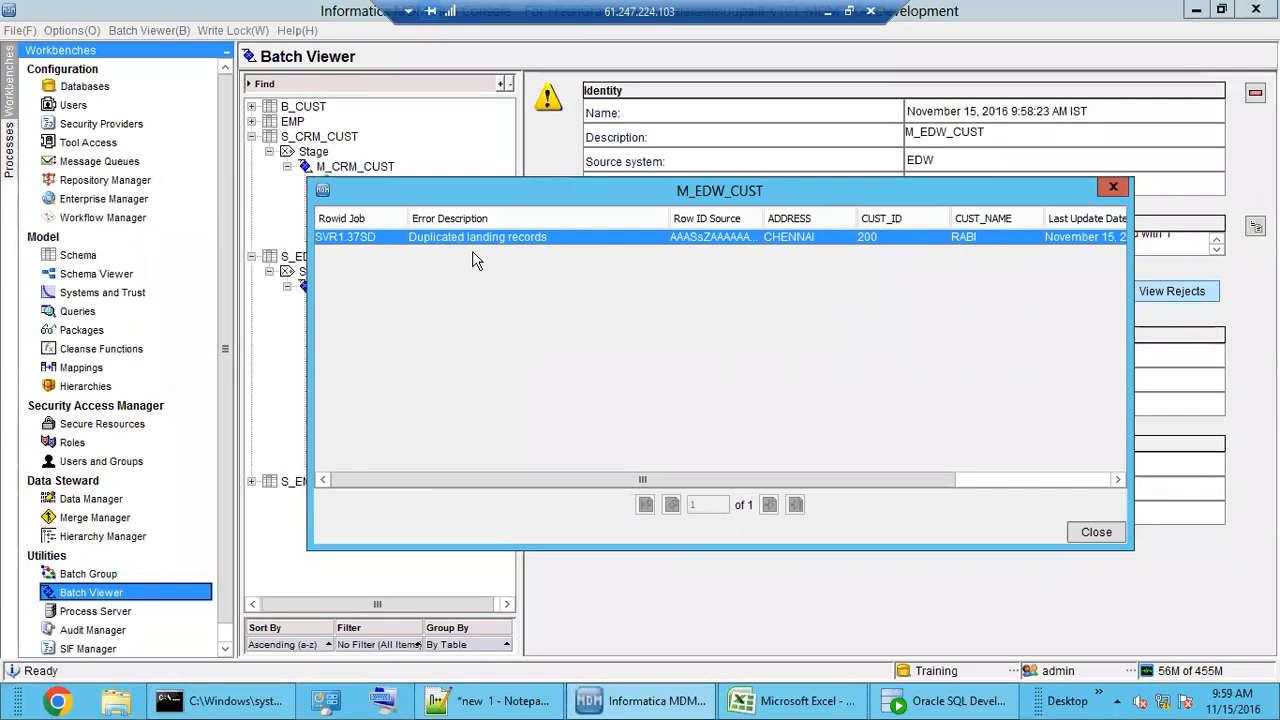
pyautogui.moveTo(687, 196); pyautogui.dragTo(749, 306)
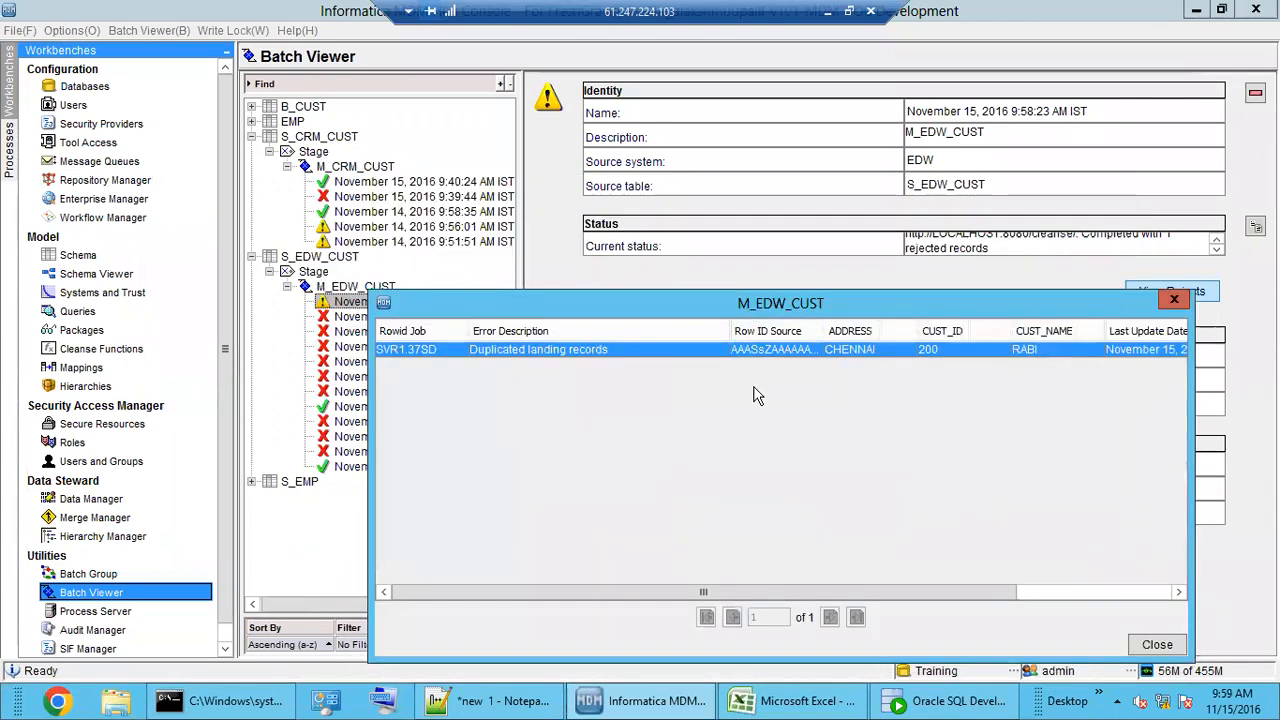
pyautogui.moveTo(866, 593); pyautogui.dragTo(1020, 593)
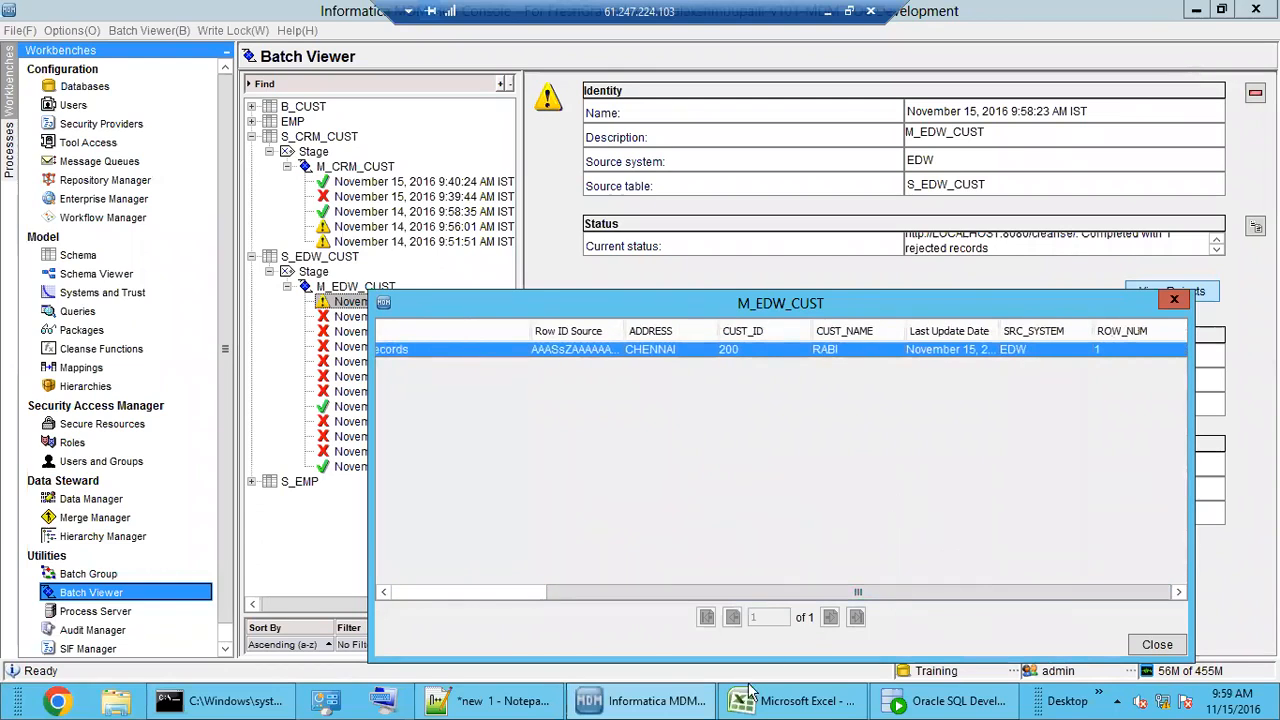
# Step: In Oracle SQL Developer, open the C_L_CUST landing data and compare its EDW rows with the rejected record shown in Informatica MDM
pyautogui.click(905, 703)
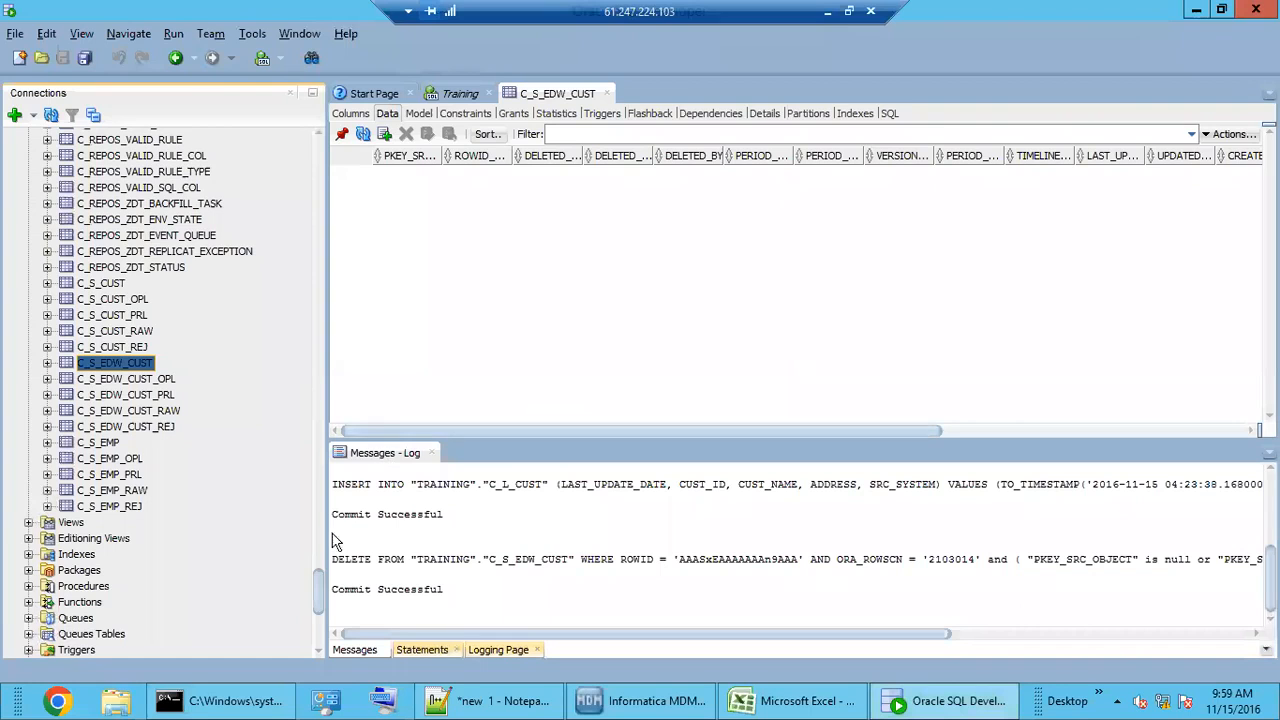
pyautogui.moveTo(320, 592); pyautogui.dragTo(316, 262)
pyautogui.moveTo(305, 207); pyautogui.dragTo(309, 157)
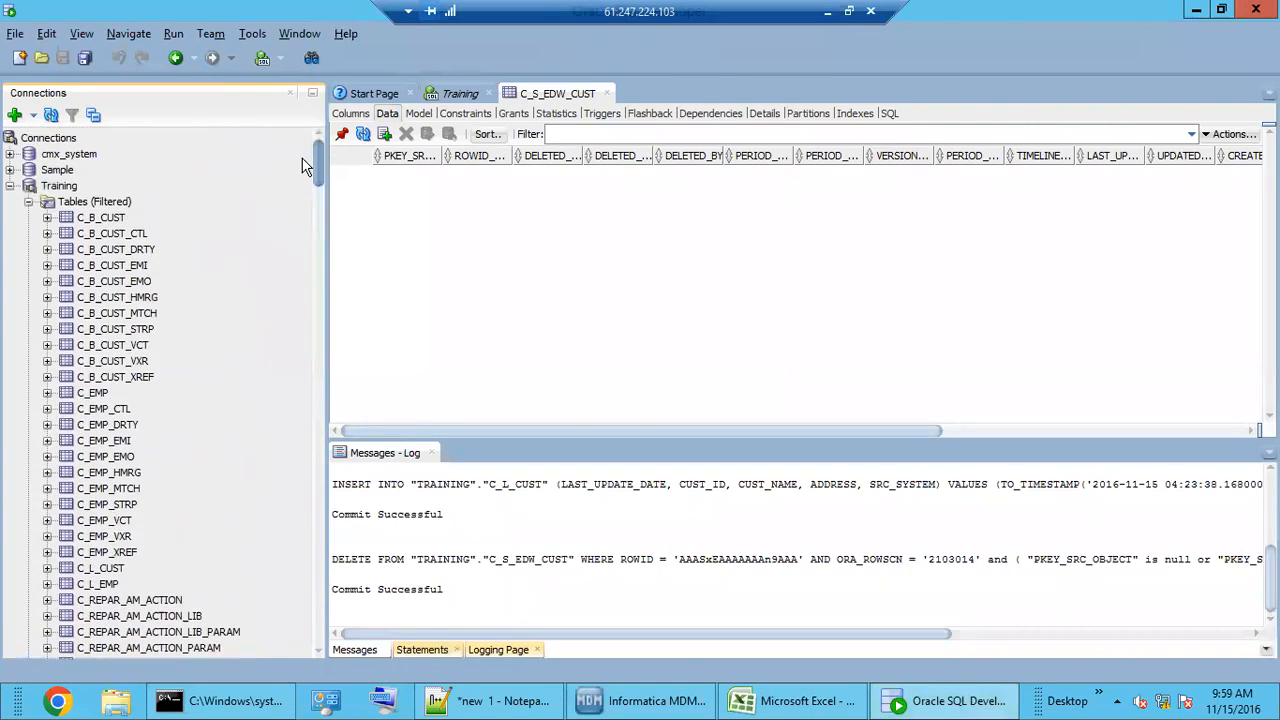
pyautogui.click(92, 570)
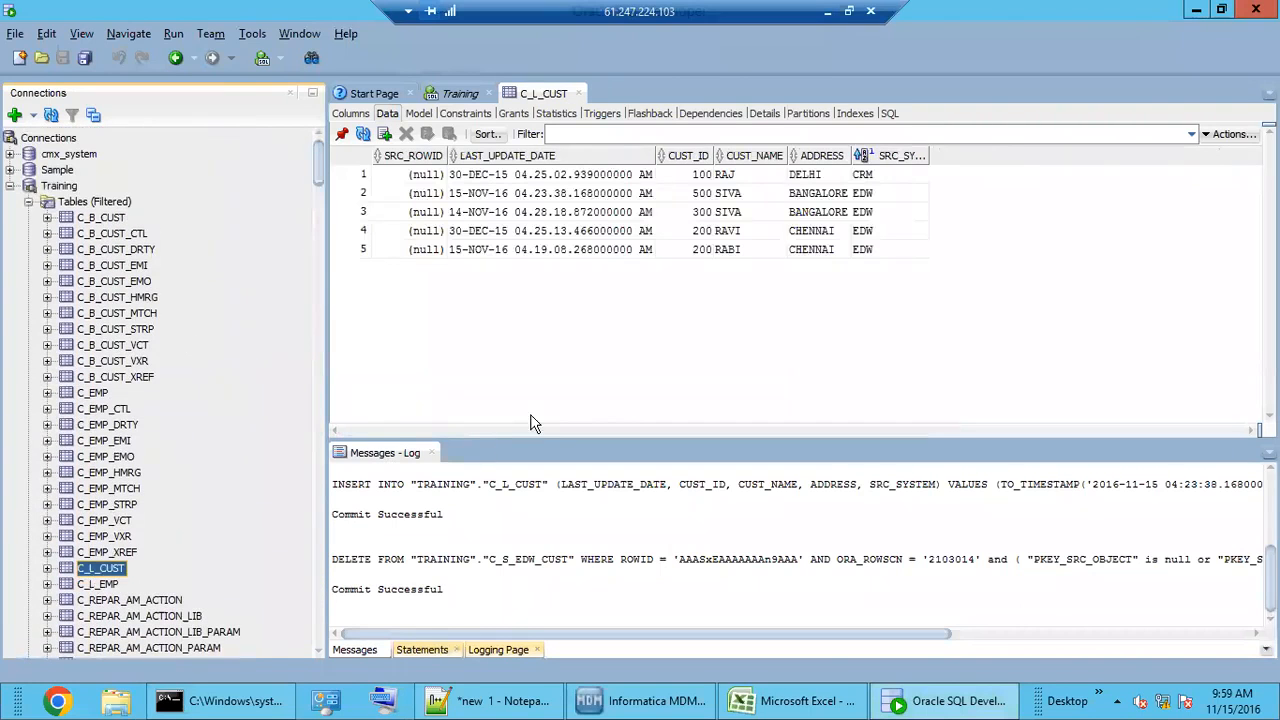
pyautogui.moveTo(876, 194); pyautogui.dragTo(685, 262)
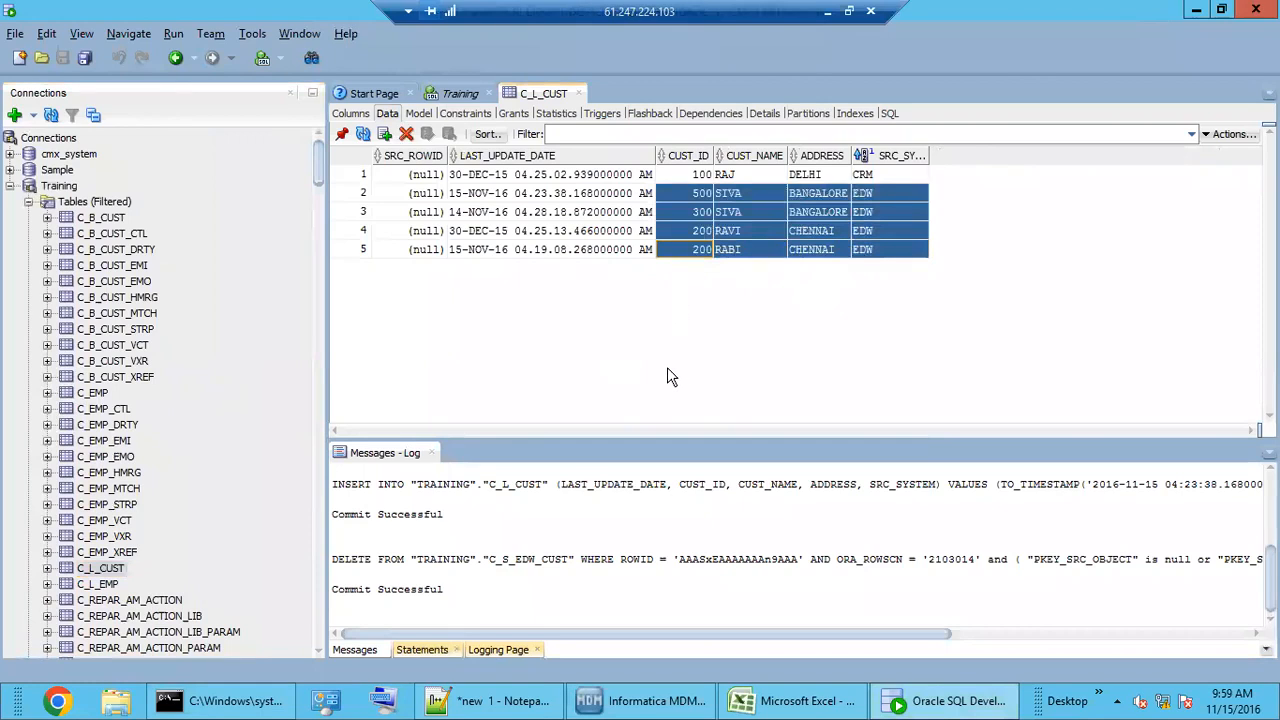
pyautogui.click(655, 700)
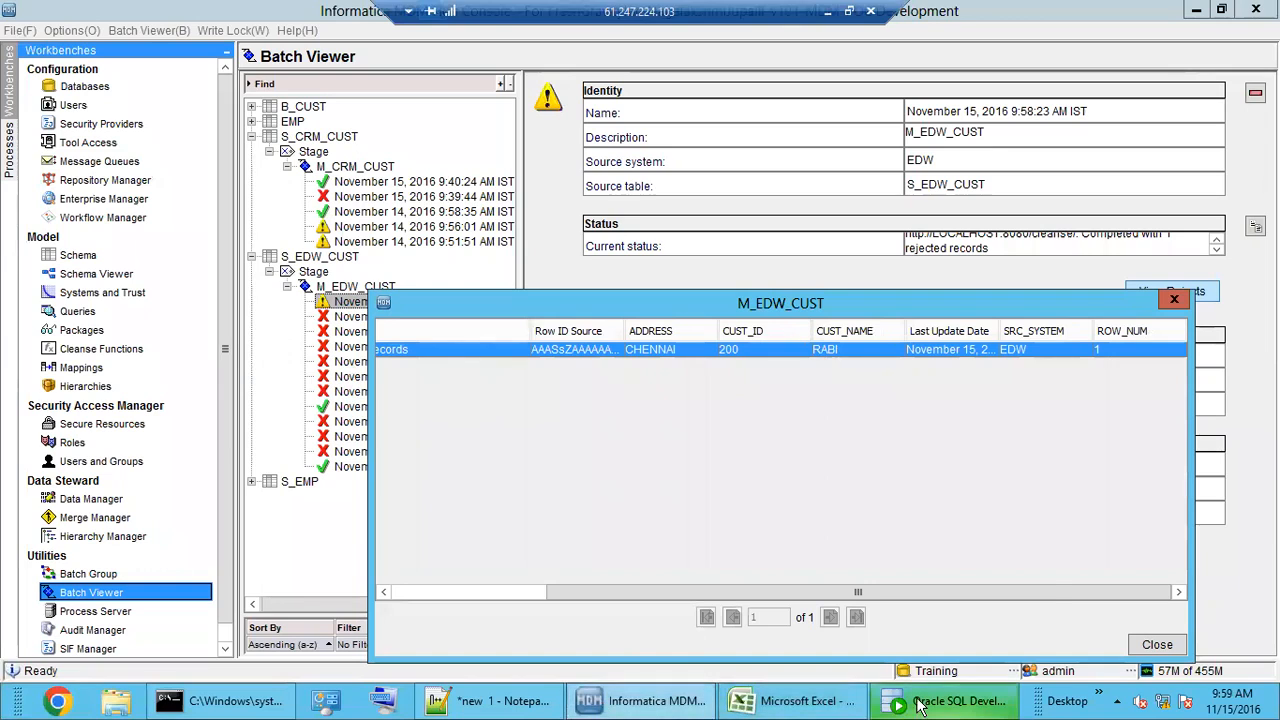
pyautogui.click(920, 704)
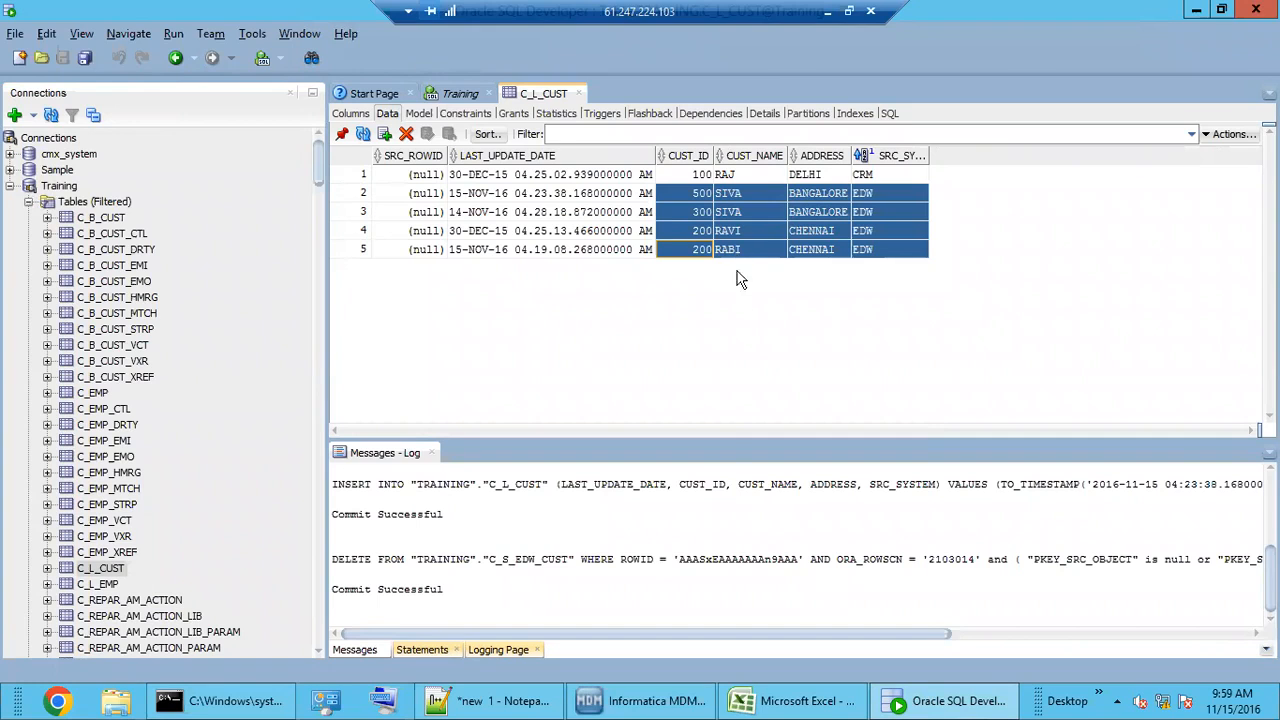
pyautogui.click(692, 252)
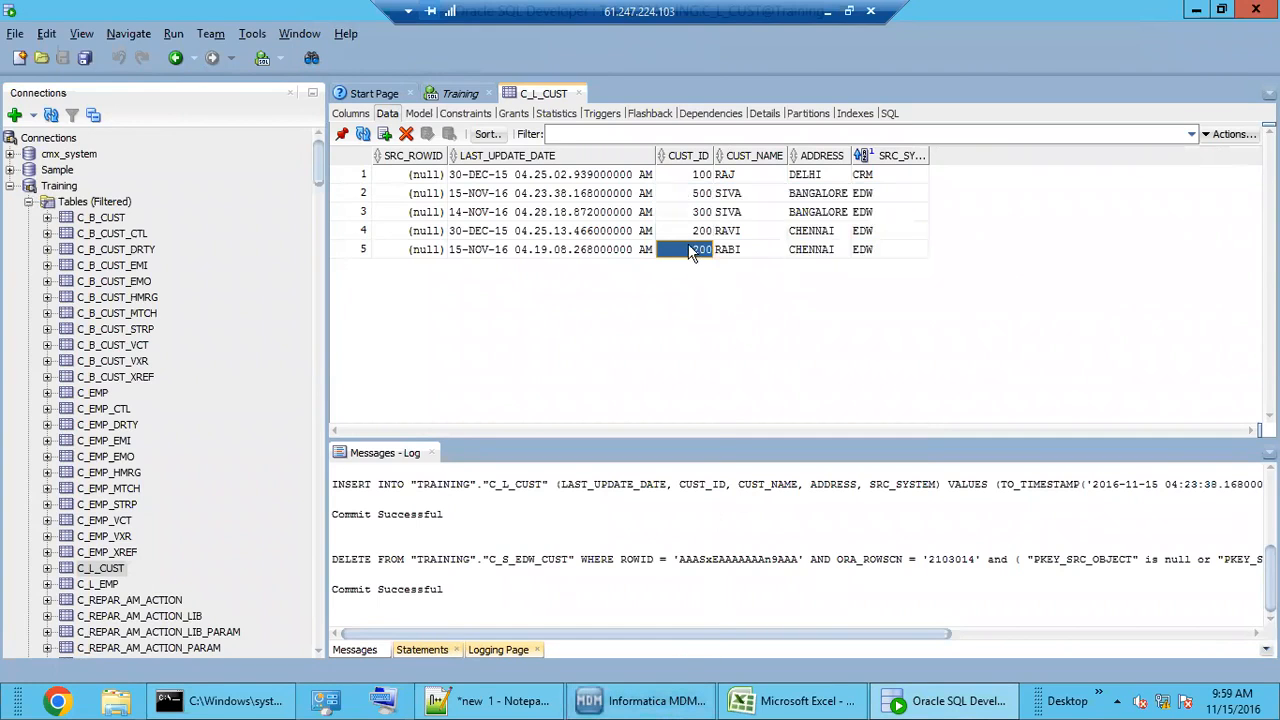
# Step: In Informatica MDM, close the rejects view and examine the M_EDW_CUST mapping's link from CUST_ID to Pkey Src Object
pyautogui.click(656, 703)
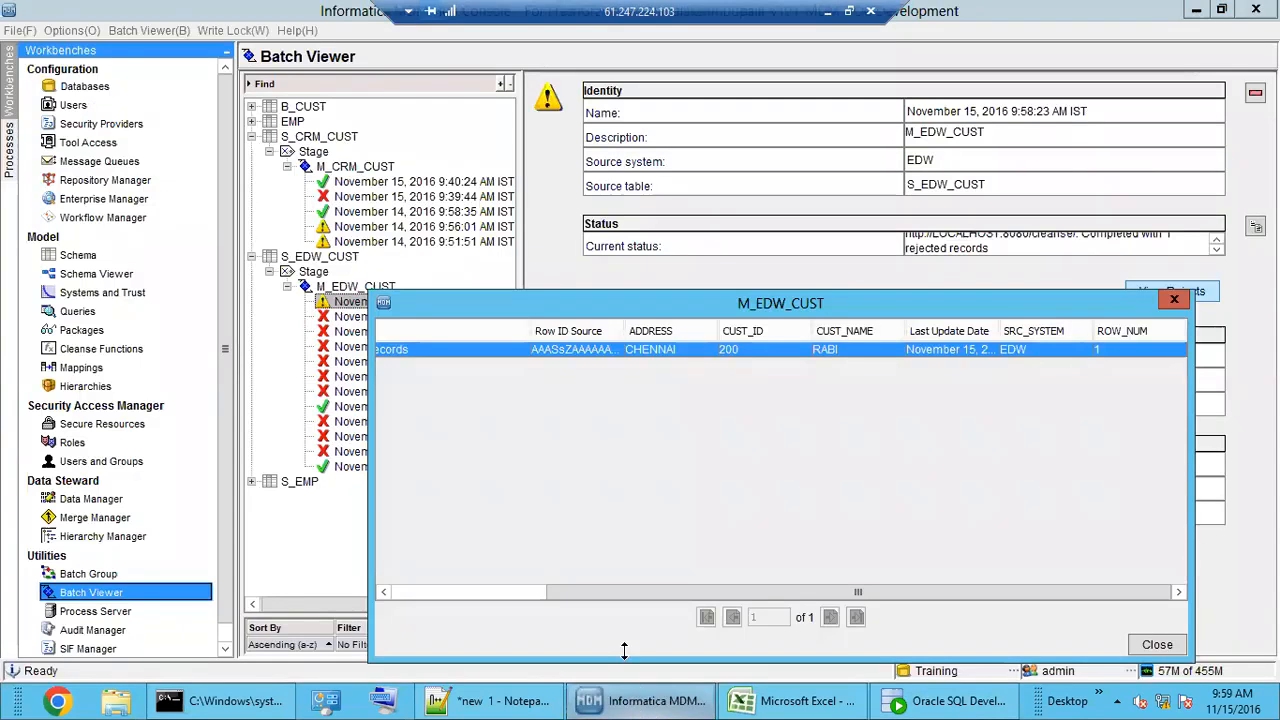
pyautogui.click(1174, 299)
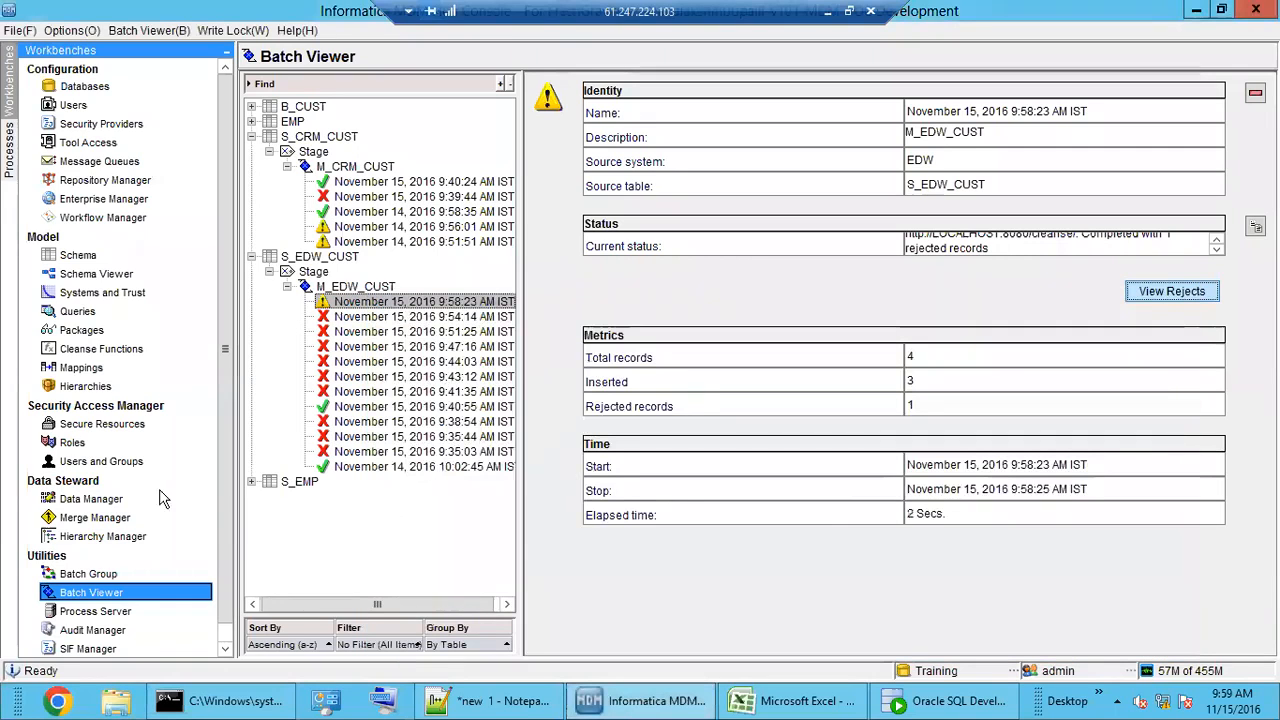
pyautogui.click(85, 368)
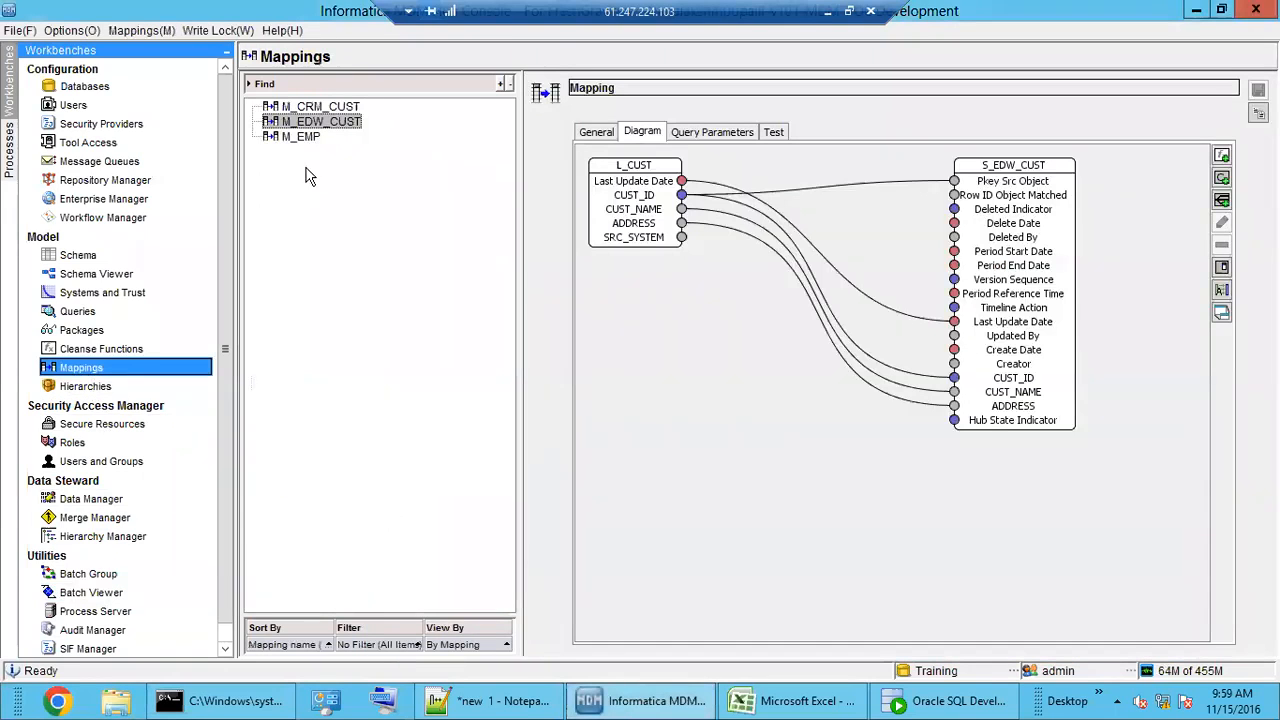
pyautogui.click(824, 188)
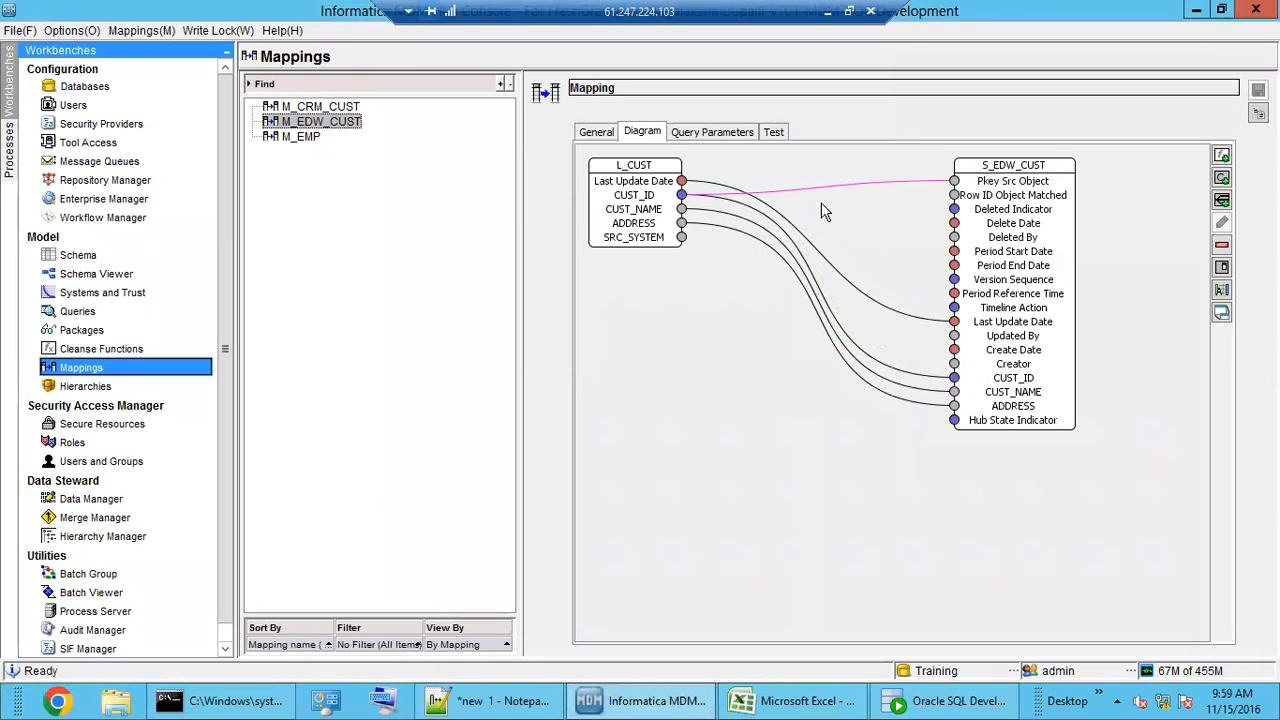
# Step: In Oracle SQL Developer, compare CUST_ID and CUST_NAME of the two C_L_CUST rows sharing a CUST_ID, rechecking the M_EDW_CUST mapping
pyautogui.click(922, 703)
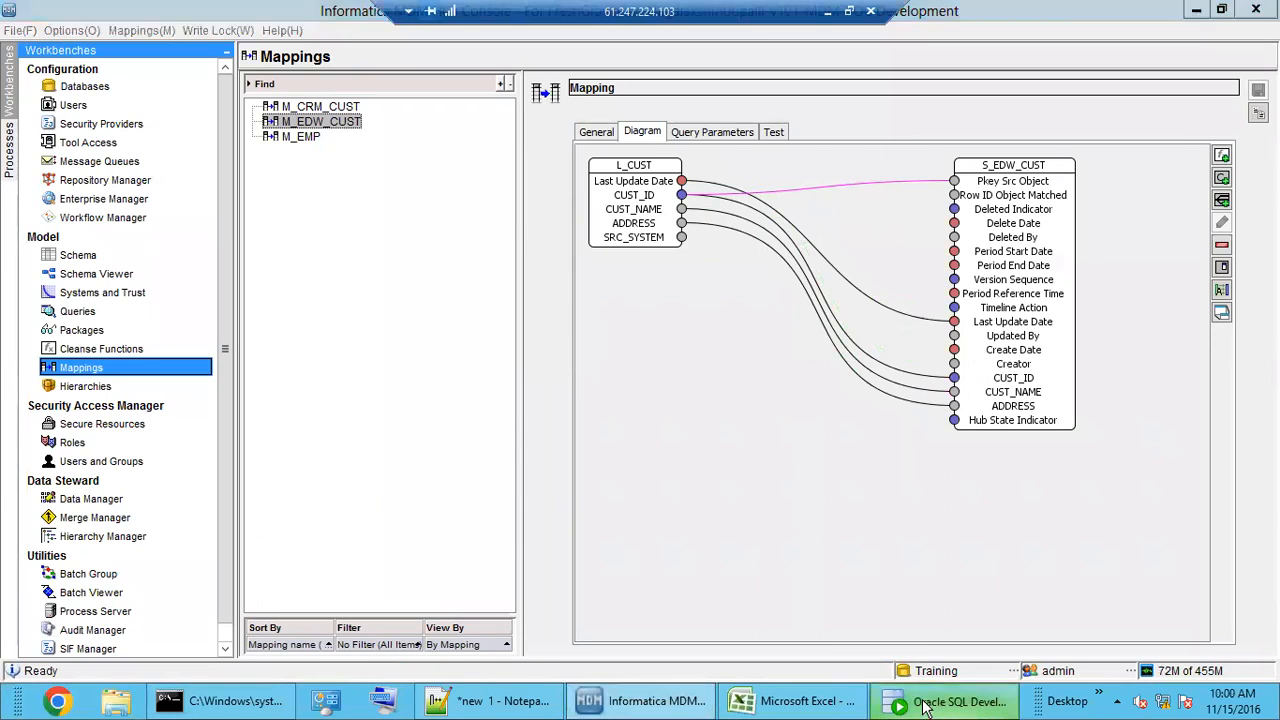
pyautogui.click(706, 238)
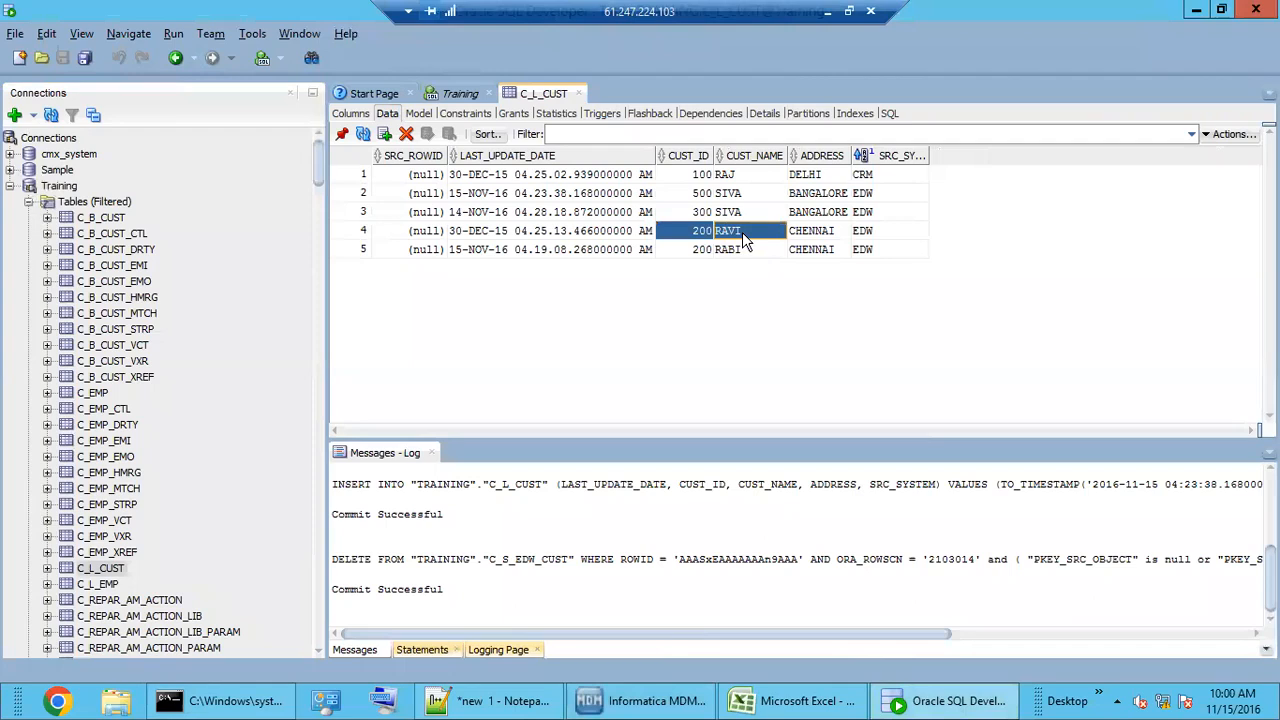
pyautogui.click(730, 251)
pyautogui.click(746, 251)
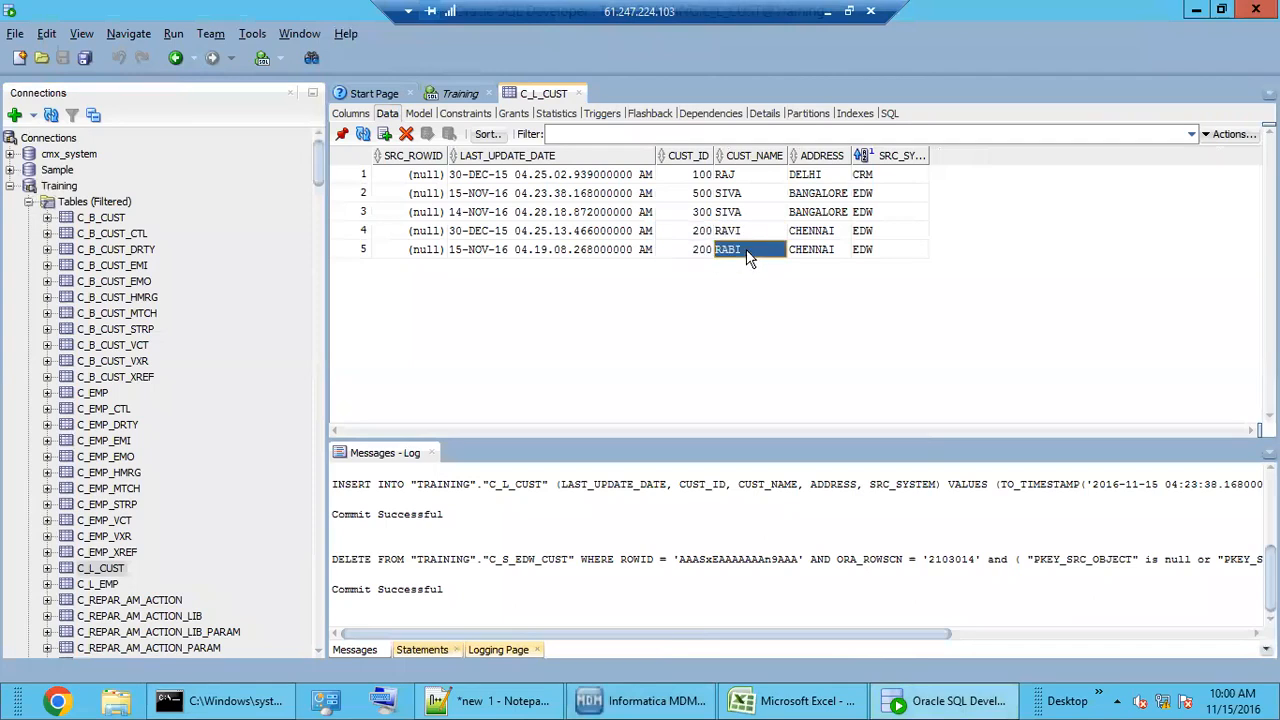
pyautogui.click(698, 254)
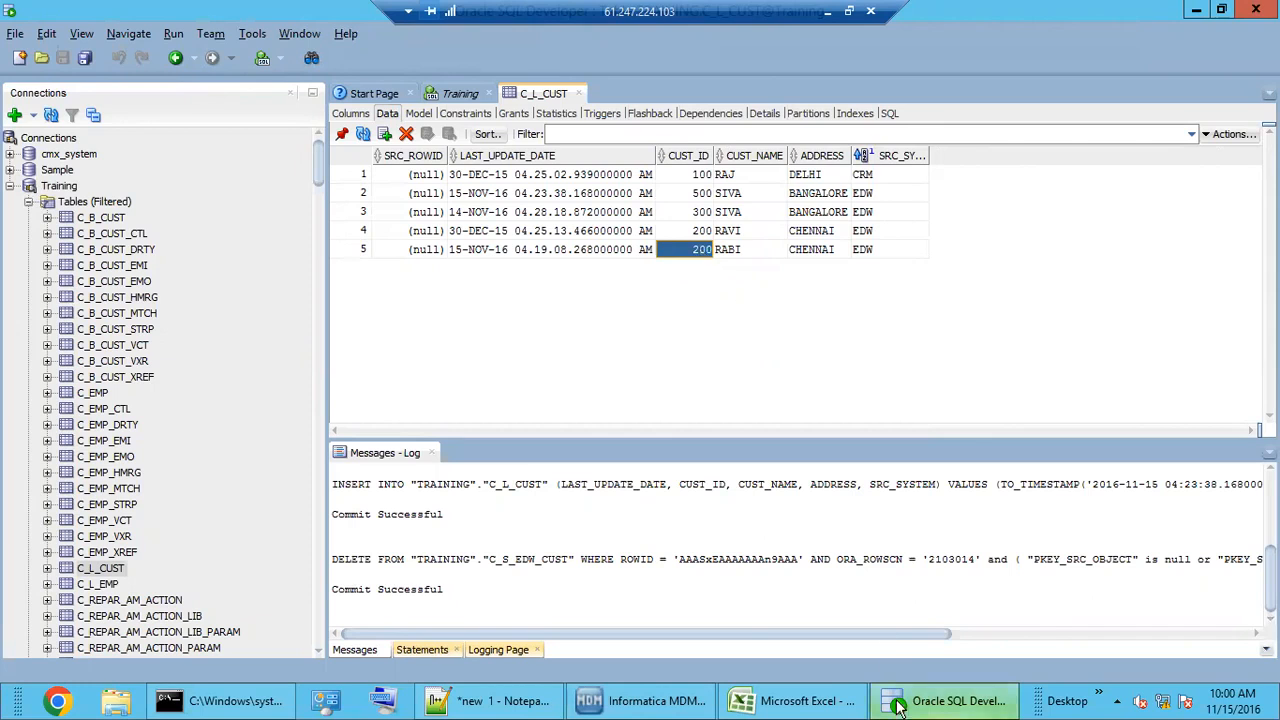
pyautogui.click(630, 700)
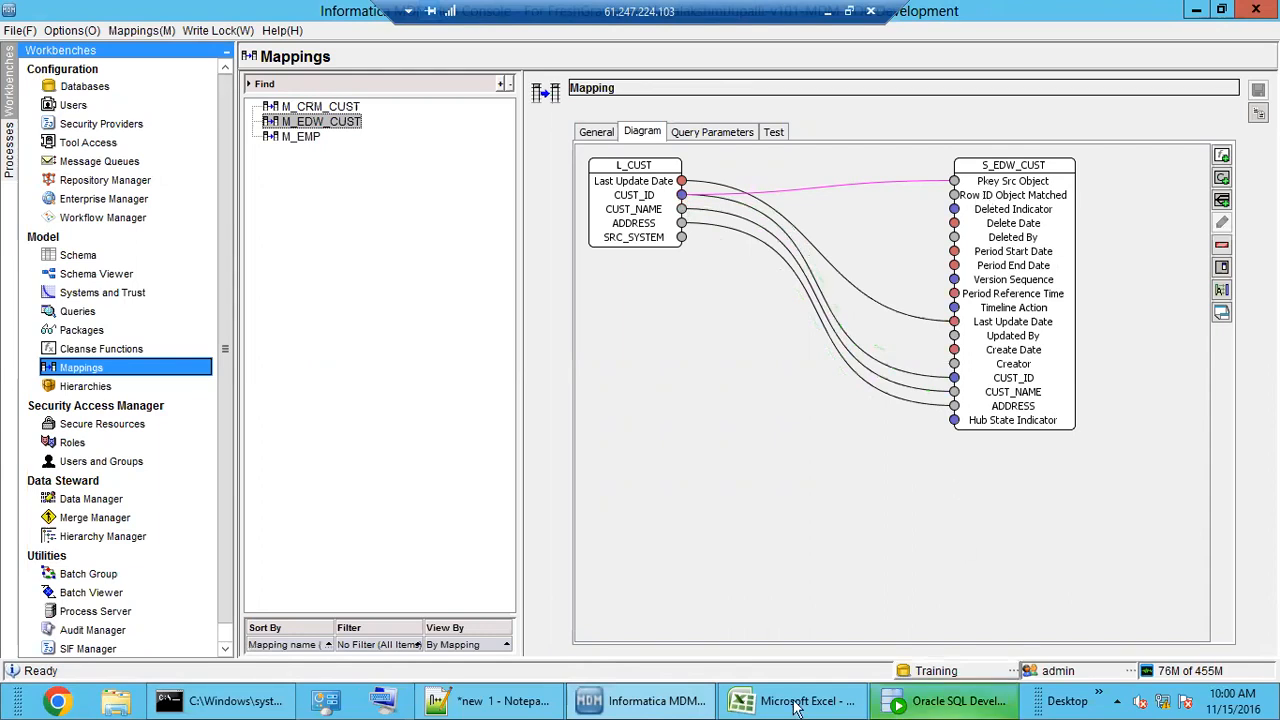
pyautogui.click(645, 702)
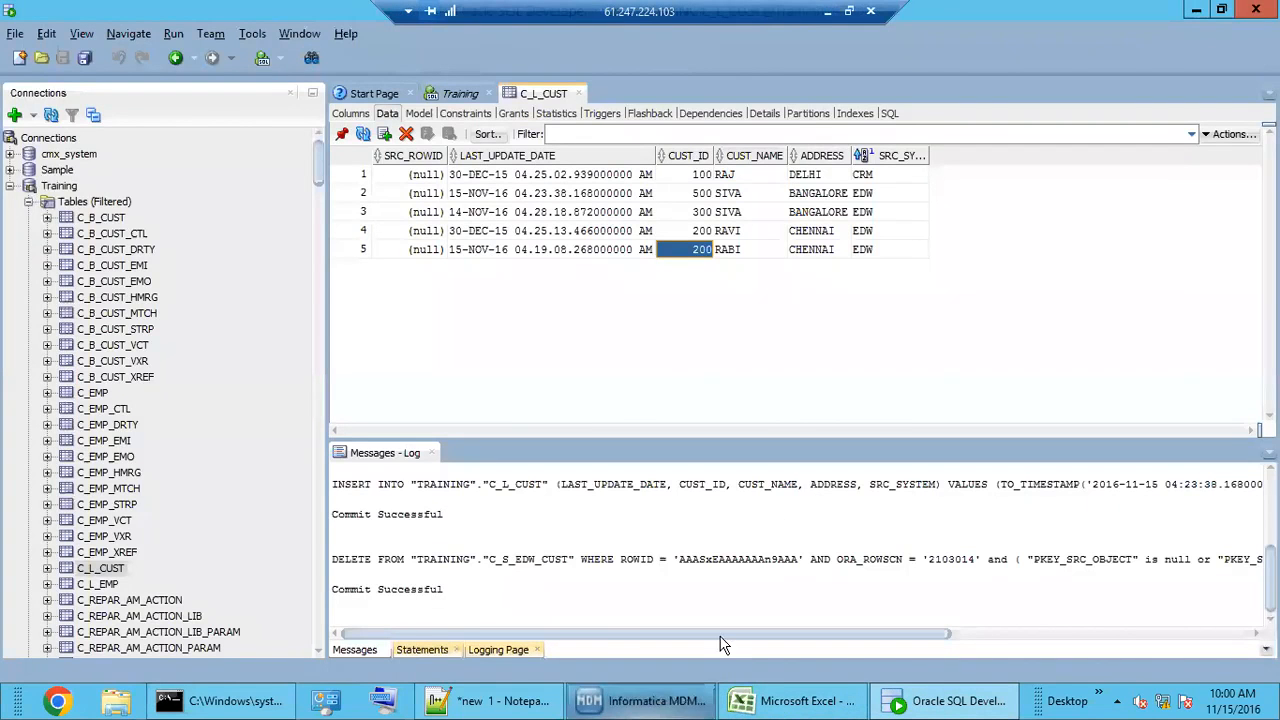
pyautogui.click(765, 249)
pyautogui.moveTo(698, 248); pyautogui.dragTo(742, 246)
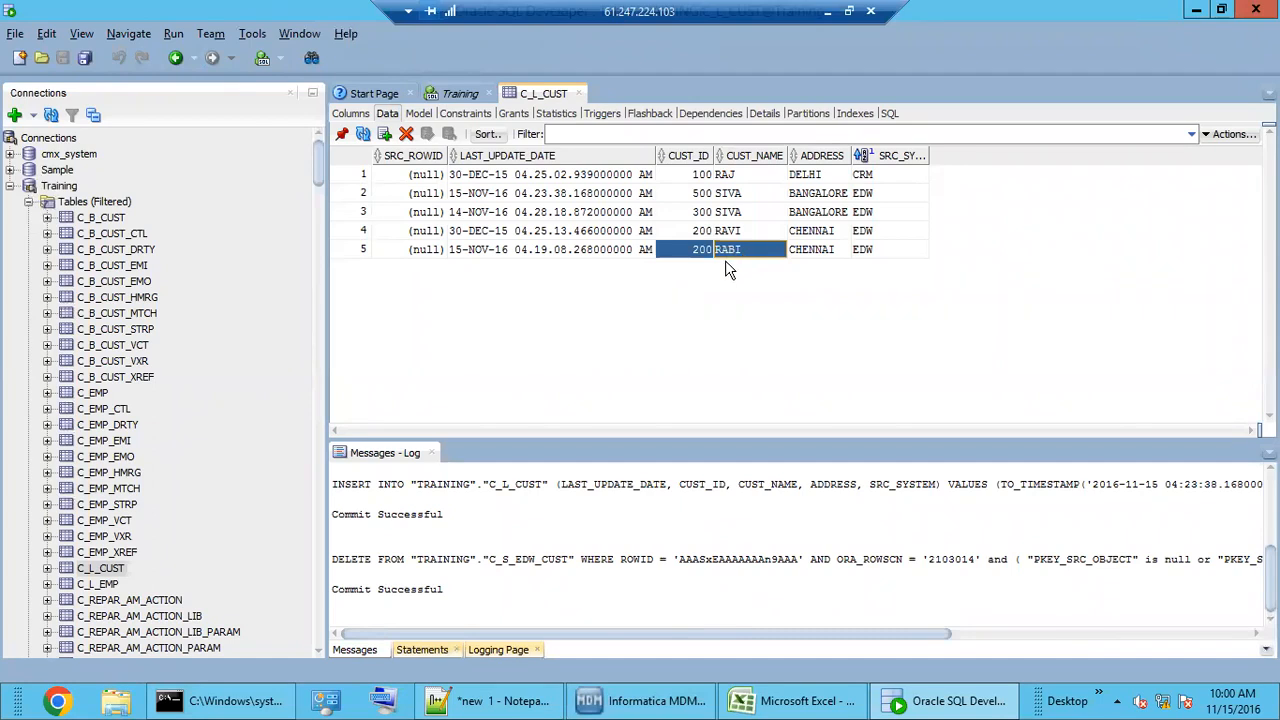
pyautogui.click(719, 254)
pyautogui.click(697, 248)
pyautogui.click(736, 246)
pyautogui.click(698, 249)
pyautogui.click(740, 255)
pyautogui.click(694, 252)
pyautogui.click(744, 252)
pyautogui.moveTo(700, 251); pyautogui.dragTo(736, 254)
pyautogui.moveTo(702, 231); pyautogui.dragTo(733, 248)
pyautogui.moveTo(704, 233); pyautogui.dragTo(735, 249)
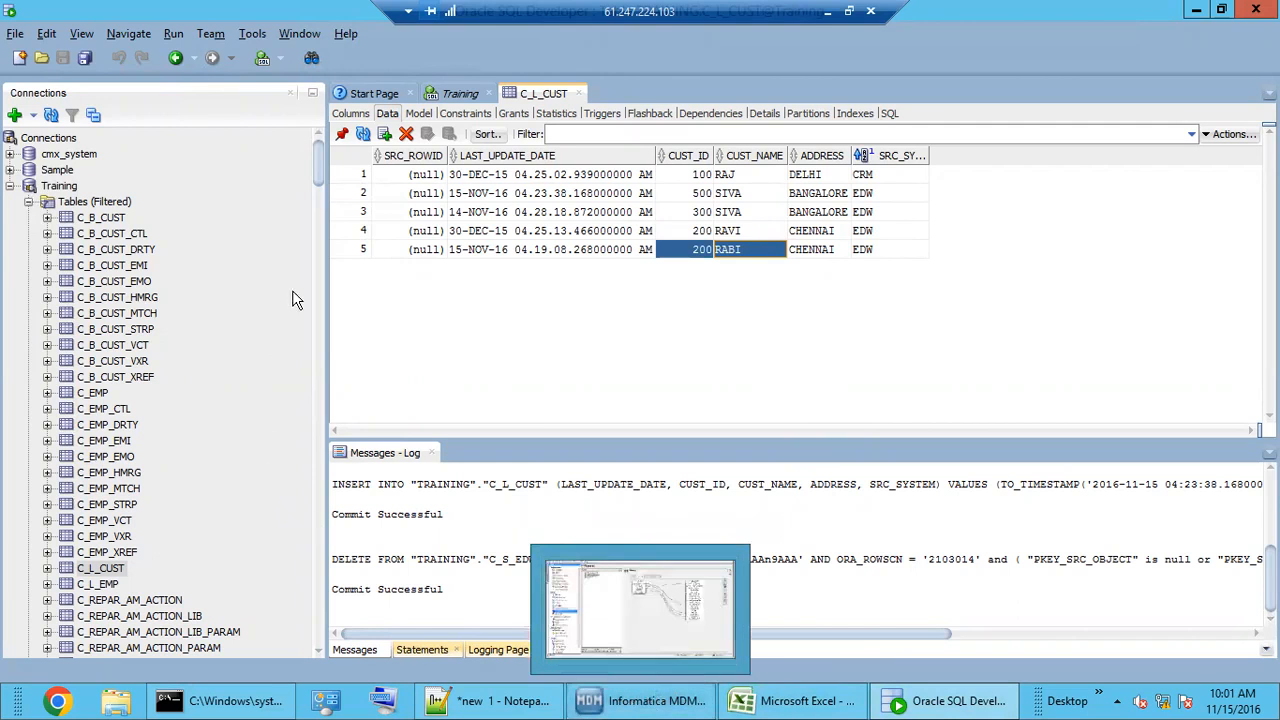
# Step: Open the C_S_EDW_CUST staging data and examine the CUST_ID, CUST_NAME and ADDRESS values of all rows
pyautogui.moveTo(317, 165); pyautogui.dragTo(318, 330)
pyautogui.scroll(-6, 333, 602)
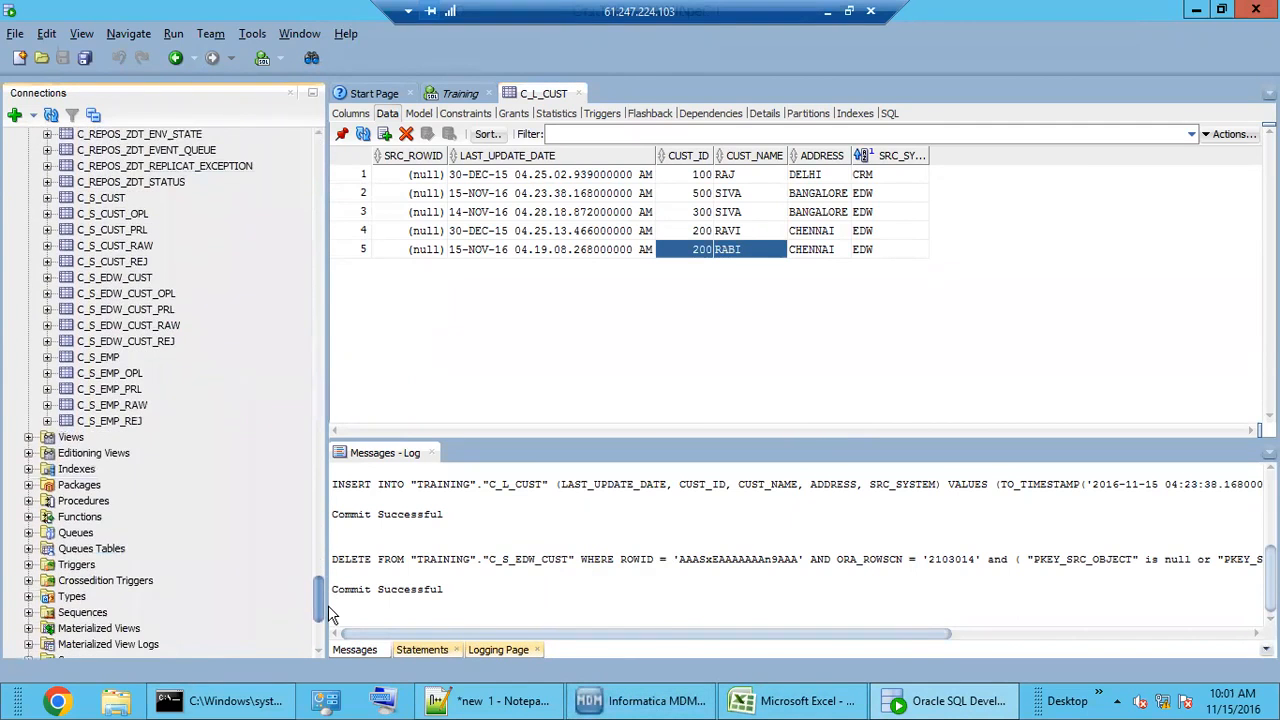
pyautogui.click(114, 279)
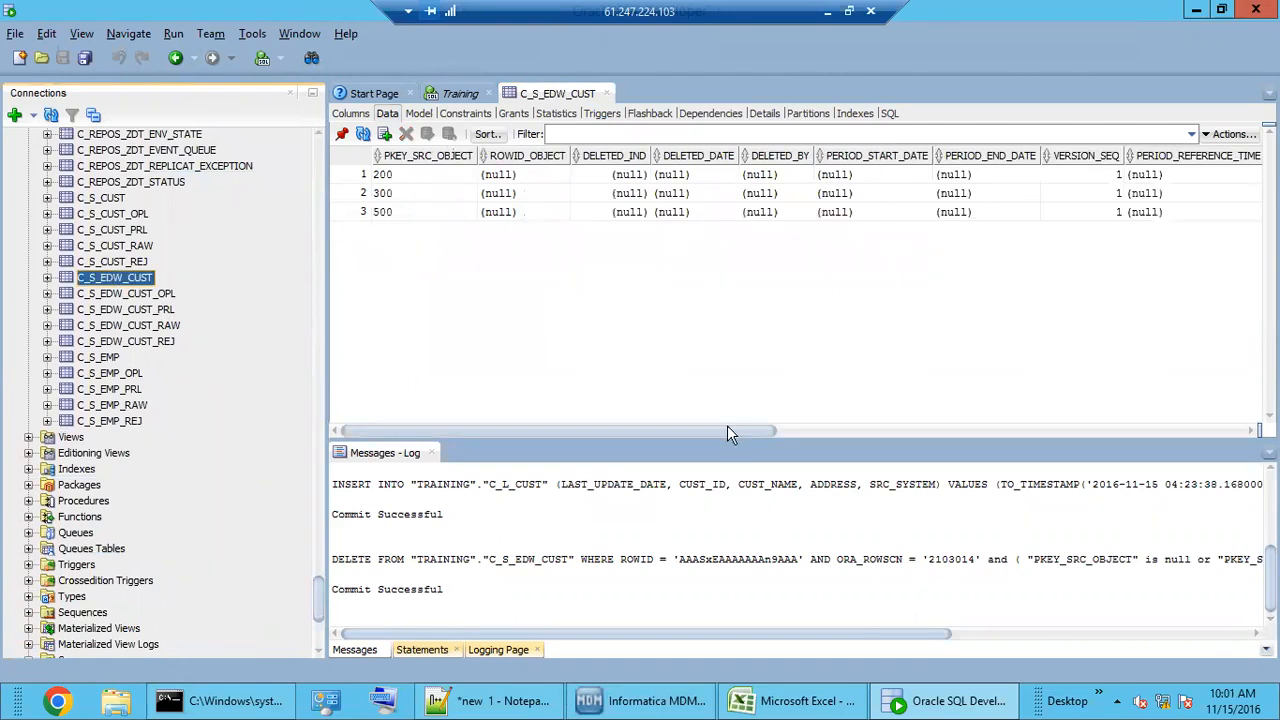
pyautogui.moveTo(716, 431); pyautogui.dragTo(1201, 428)
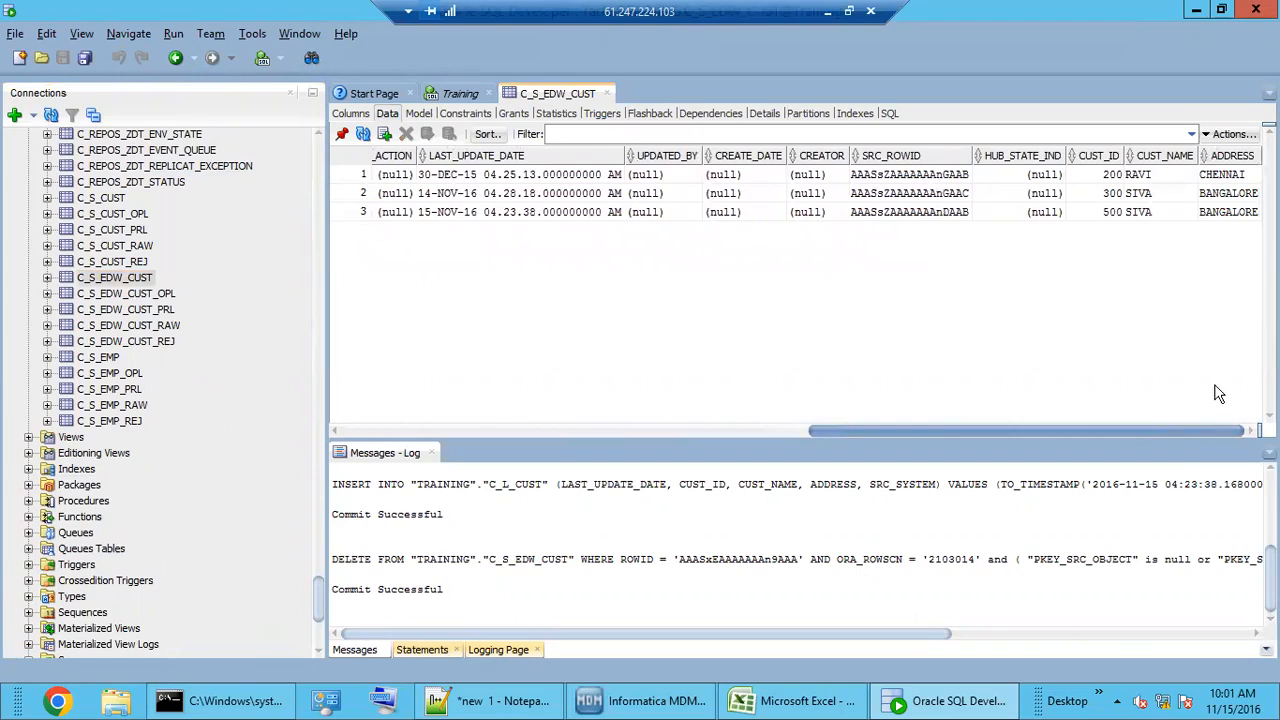
pyautogui.moveTo(1110, 176); pyautogui.dragTo(1221, 212)
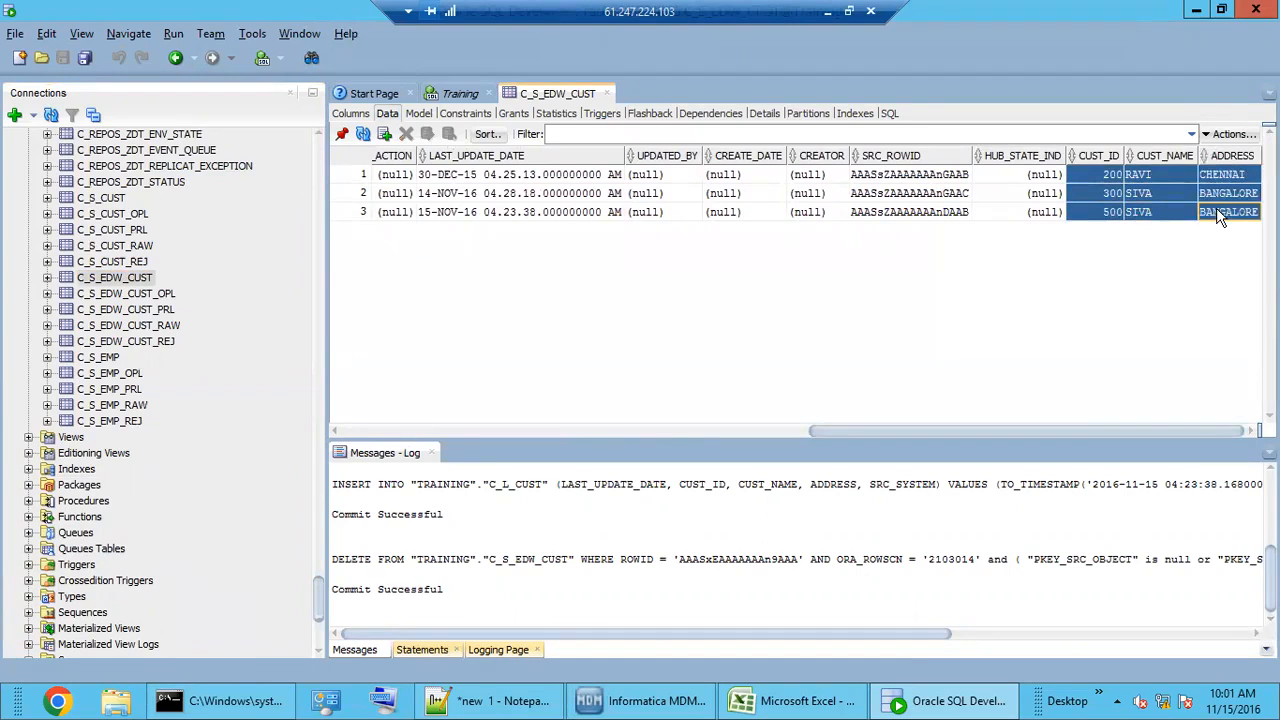
# Step: Open the C_S_EDW_CUST_REJ data and examine the second record's ERROR_DESCRIPTION, CUST_ID and CUST_NAME
pyautogui.click(145, 343)
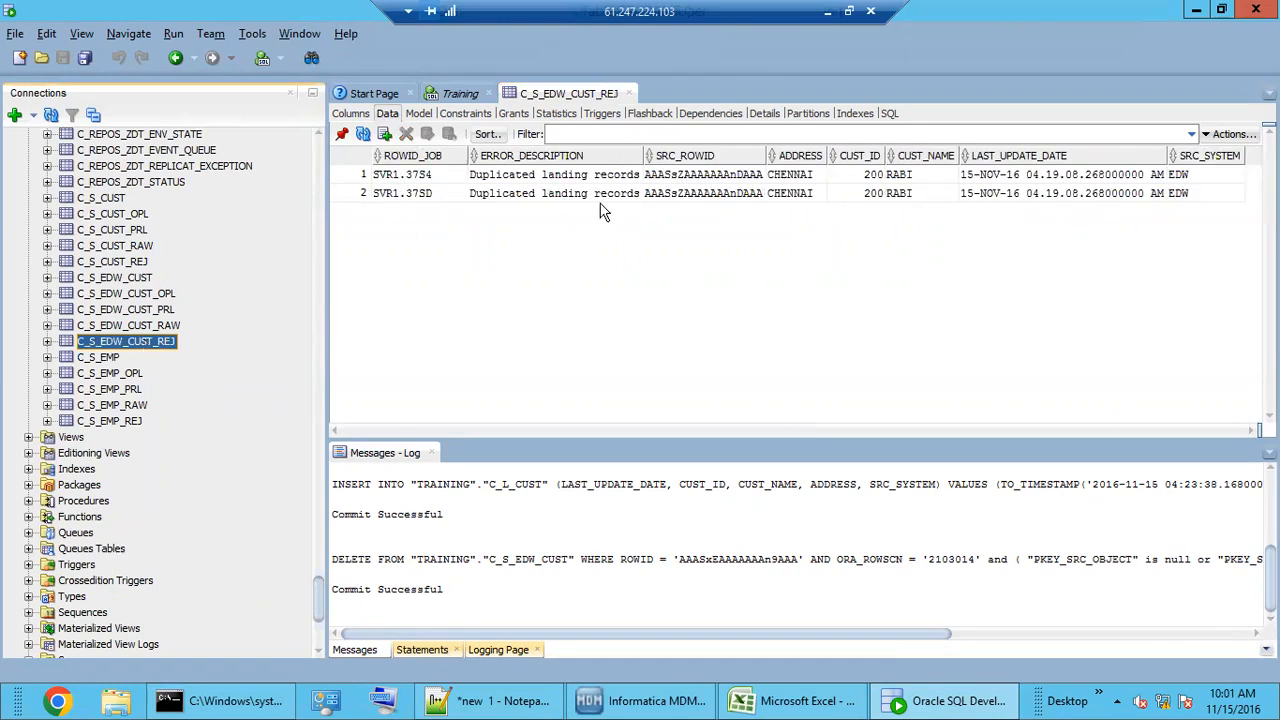
pyautogui.click(599, 195)
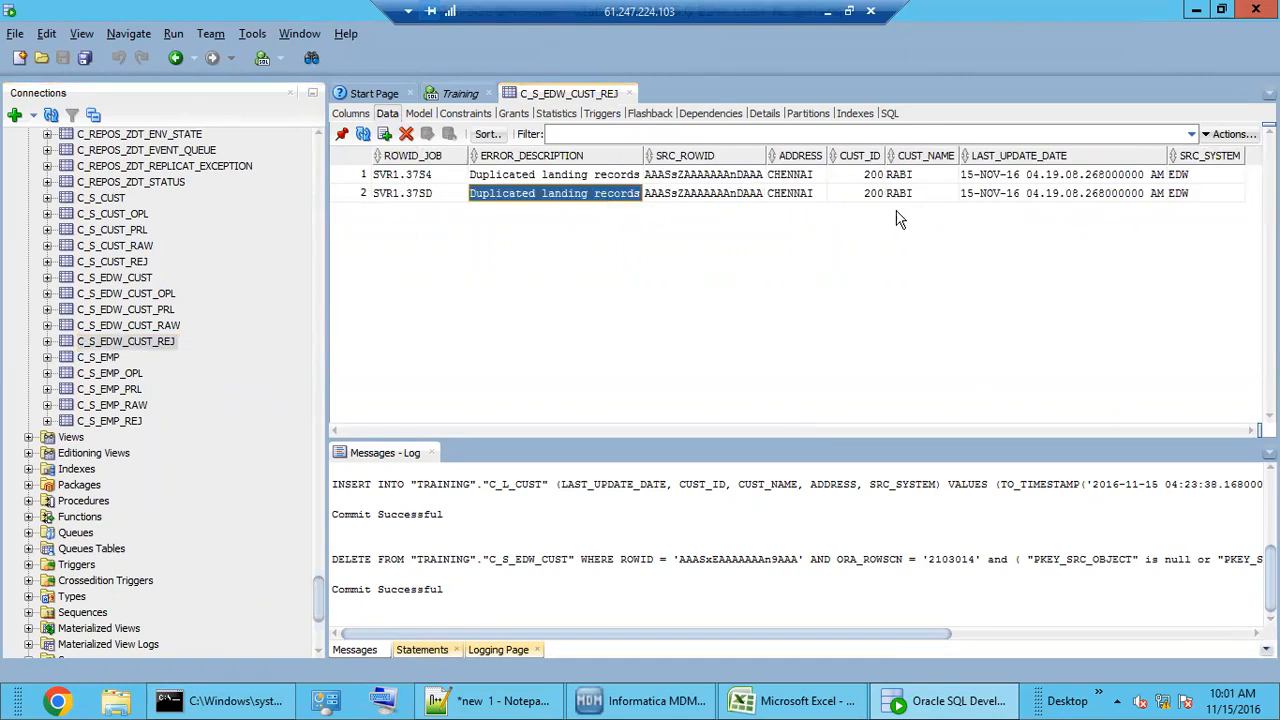
pyautogui.moveTo(868, 194); pyautogui.dragTo(899, 196)
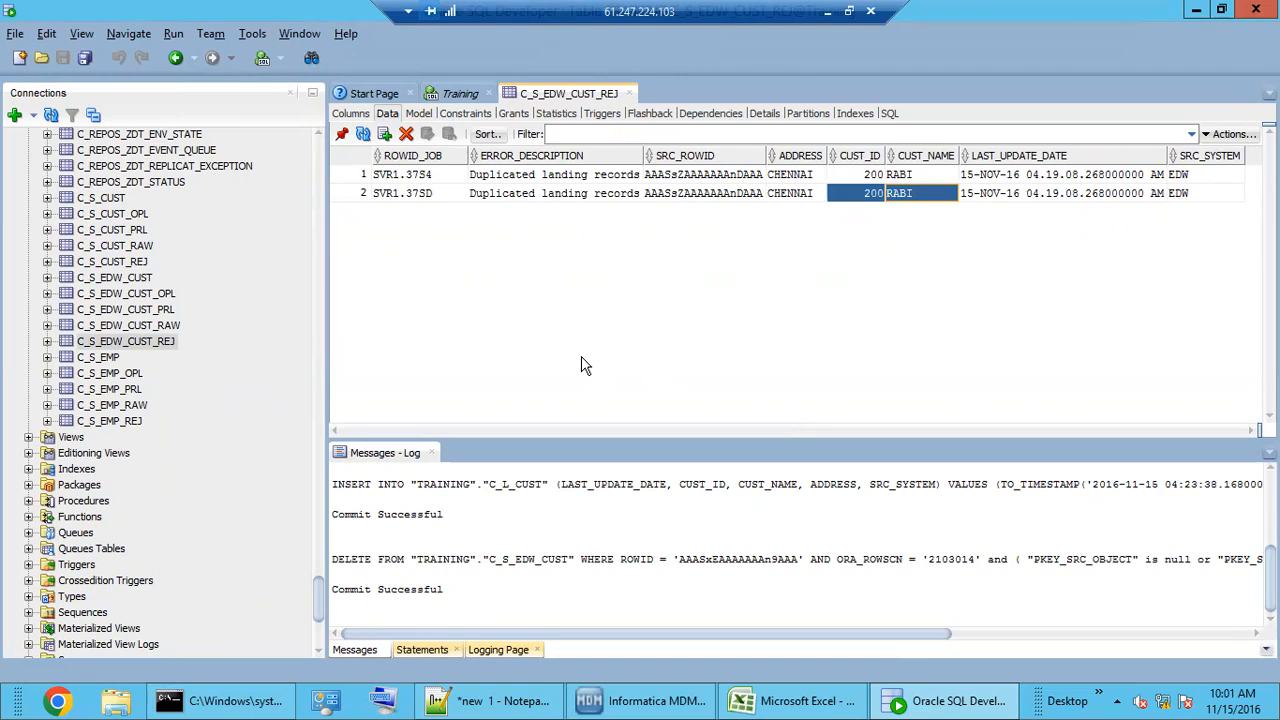
# Step: Open the C_S_EDW_CUST_RAW data and examine the SRC_SYSTEM and ROWID_JOB values of its rows
pyautogui.click(155, 329)
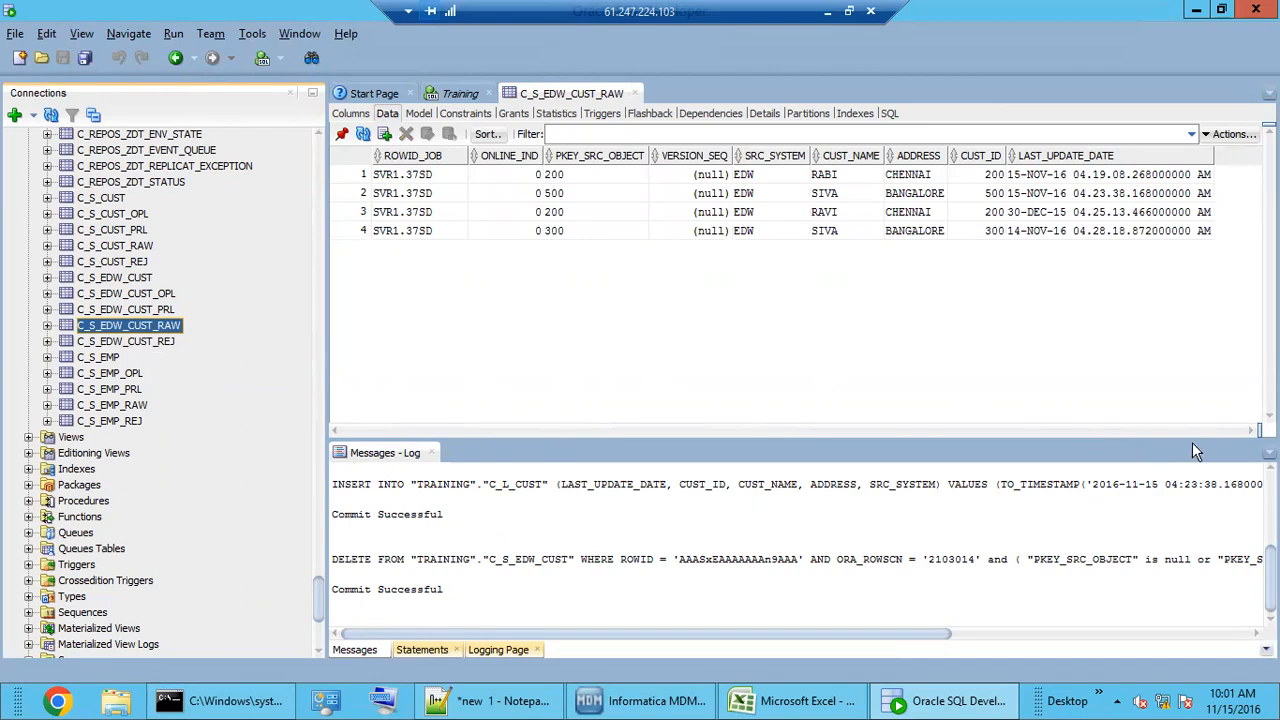
pyautogui.click(1251, 431)
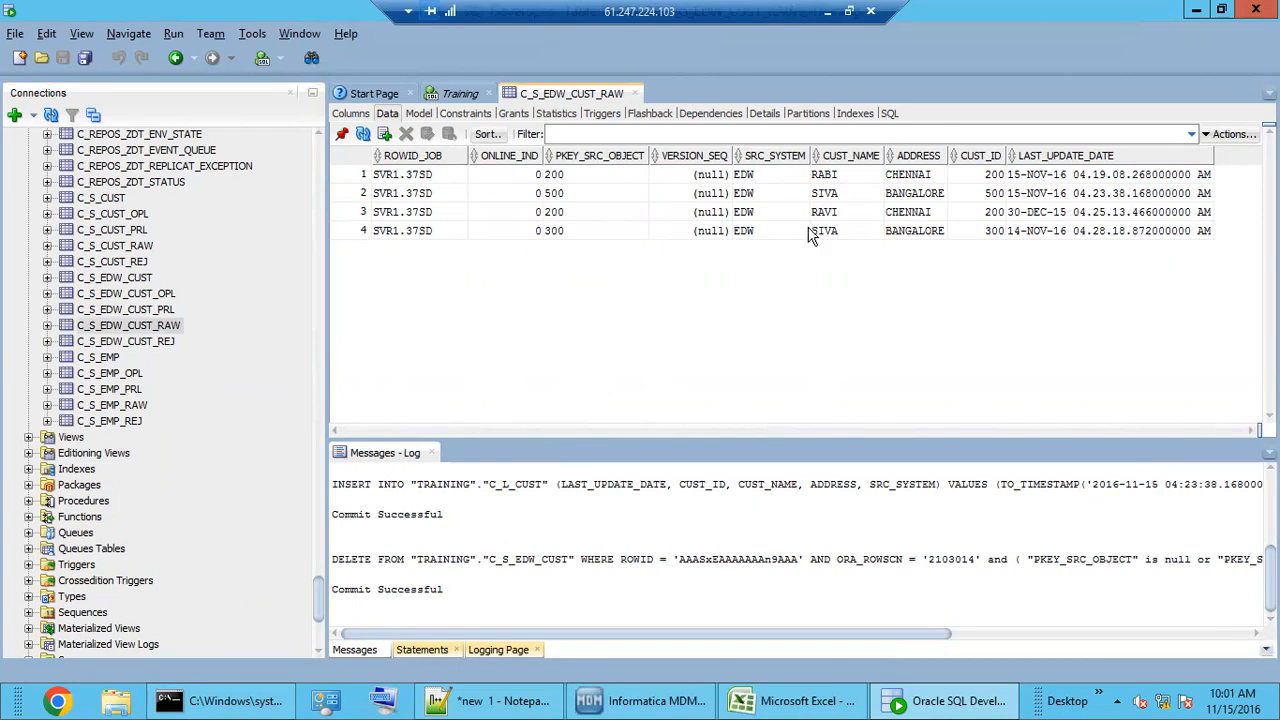
pyautogui.click(777, 232)
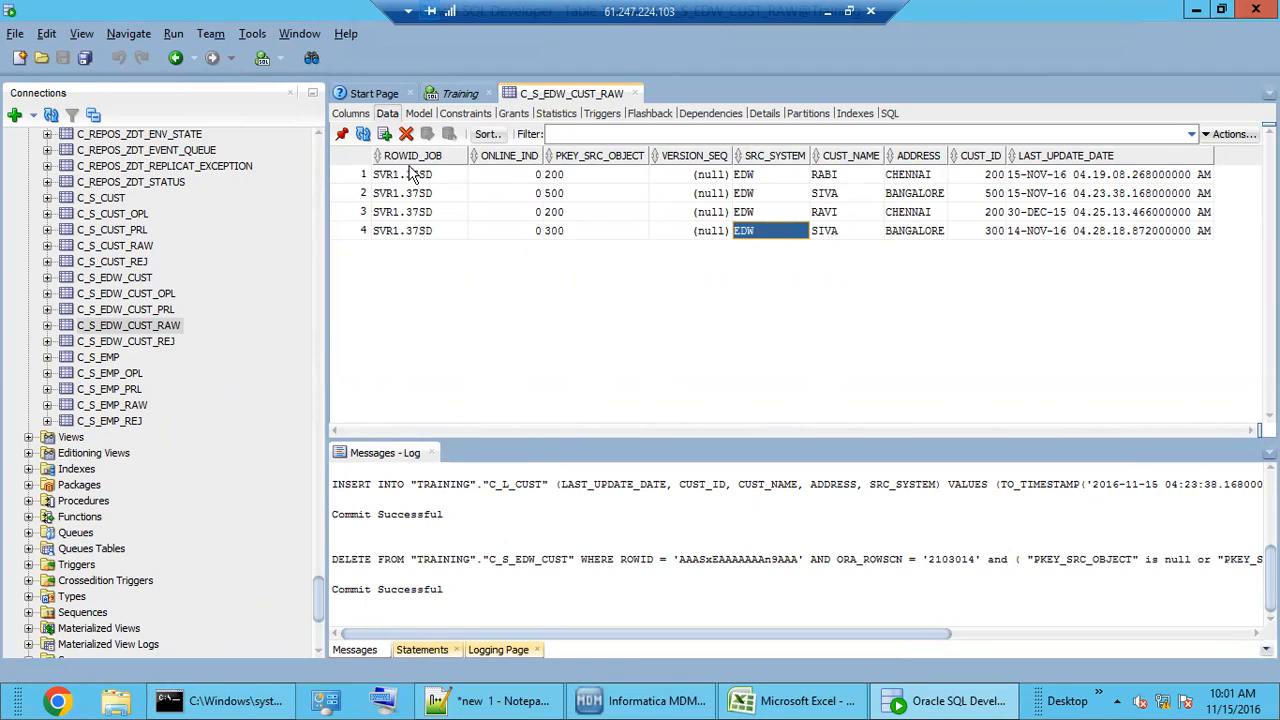
pyautogui.moveTo(418, 176); pyautogui.dragTo(427, 235)
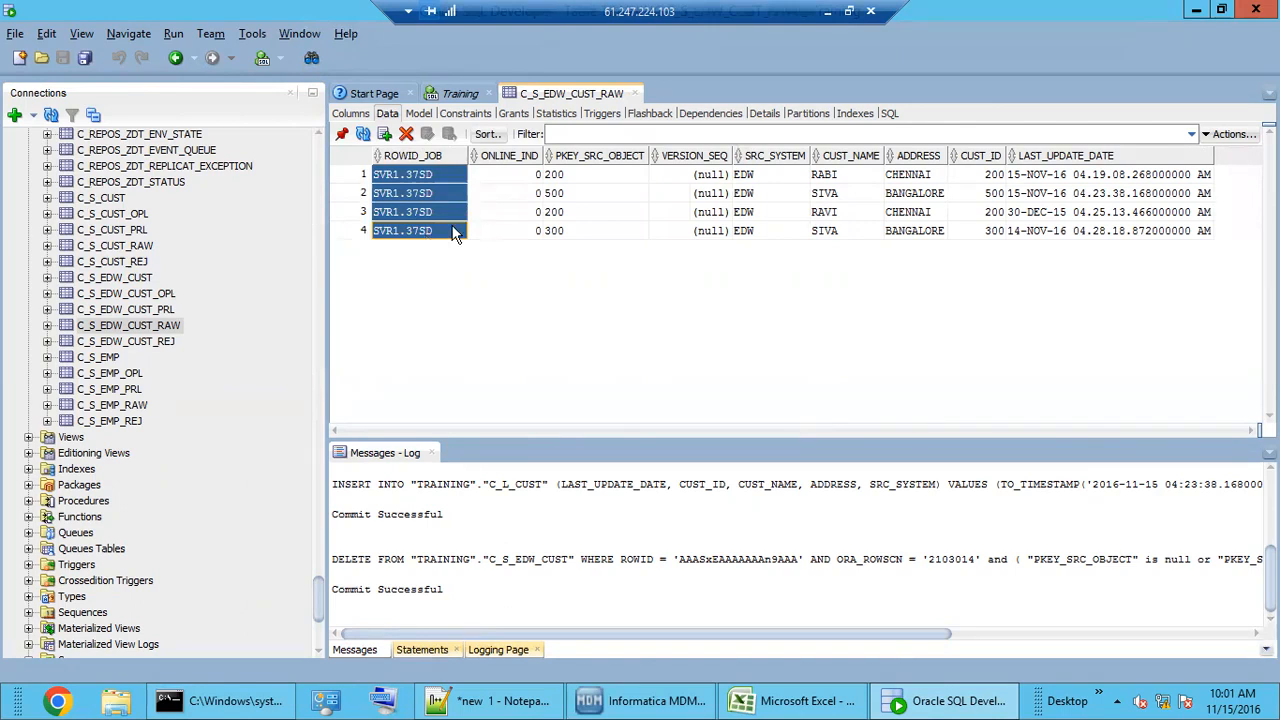
# Step: Sort the C_S_EDW_CUST_RAW rows by PKEY_SRC_OBJECT in ascending order and examine the key, source system, customer name and address values
pyautogui.click(590, 161)
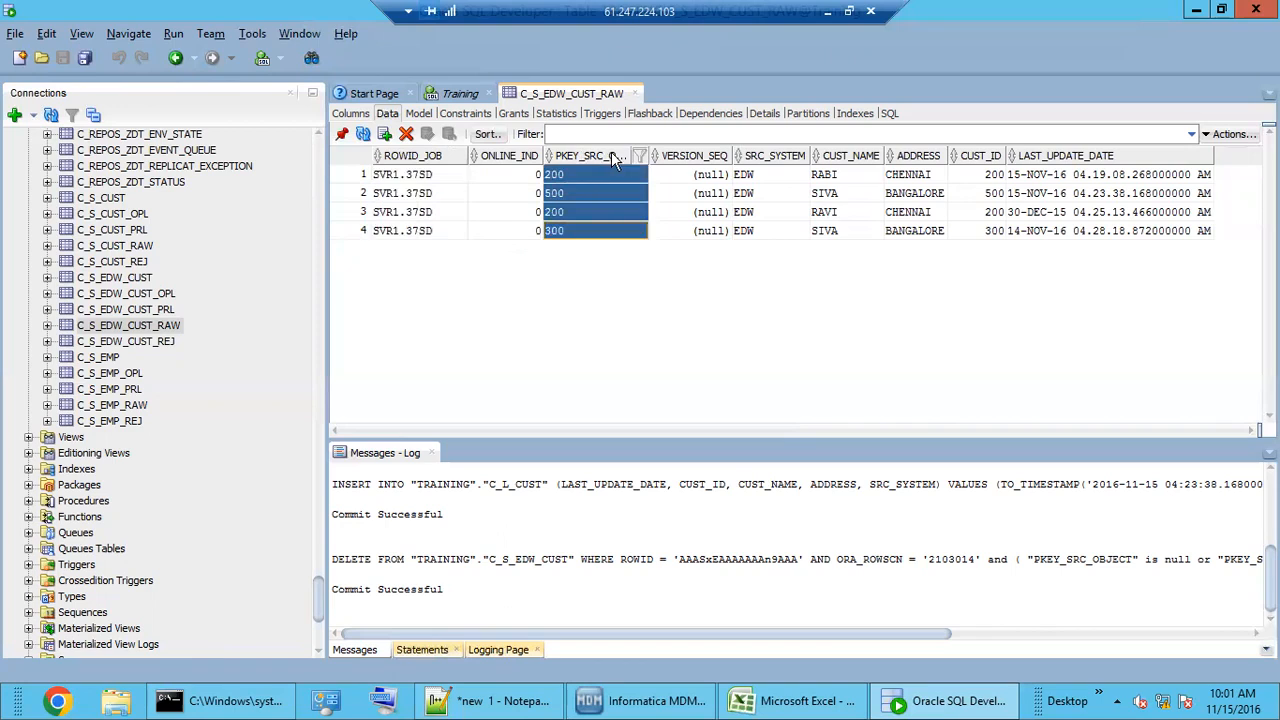
pyautogui.click(587, 198)
pyautogui.moveTo(587, 174); pyautogui.dragTo(942, 230)
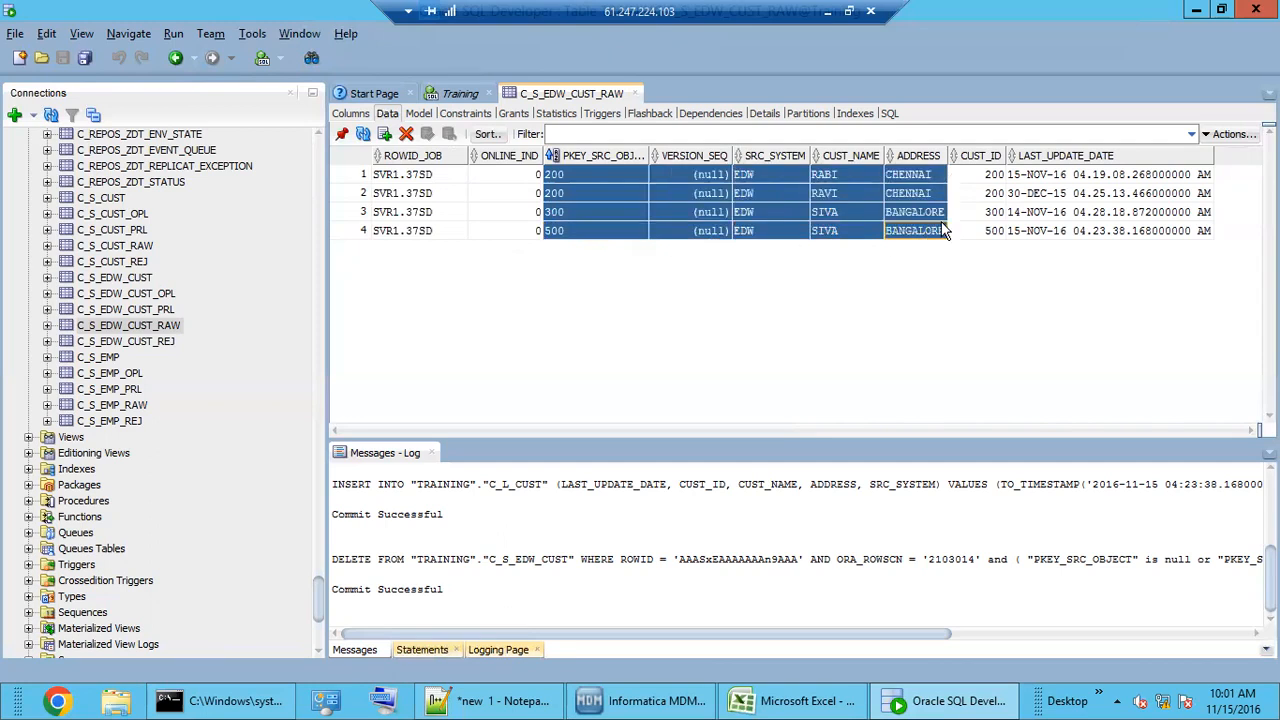
pyautogui.click(942, 230)
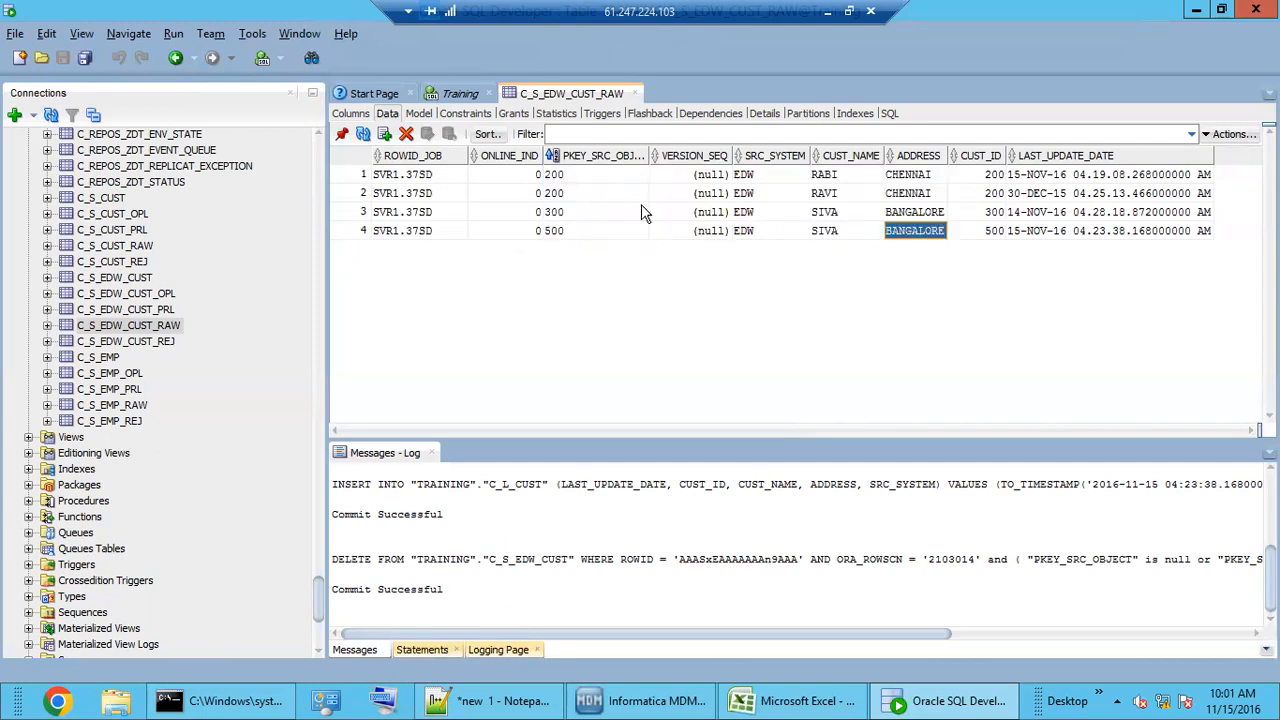
pyautogui.moveTo(833, 177); pyautogui.dragTo(613, 176)
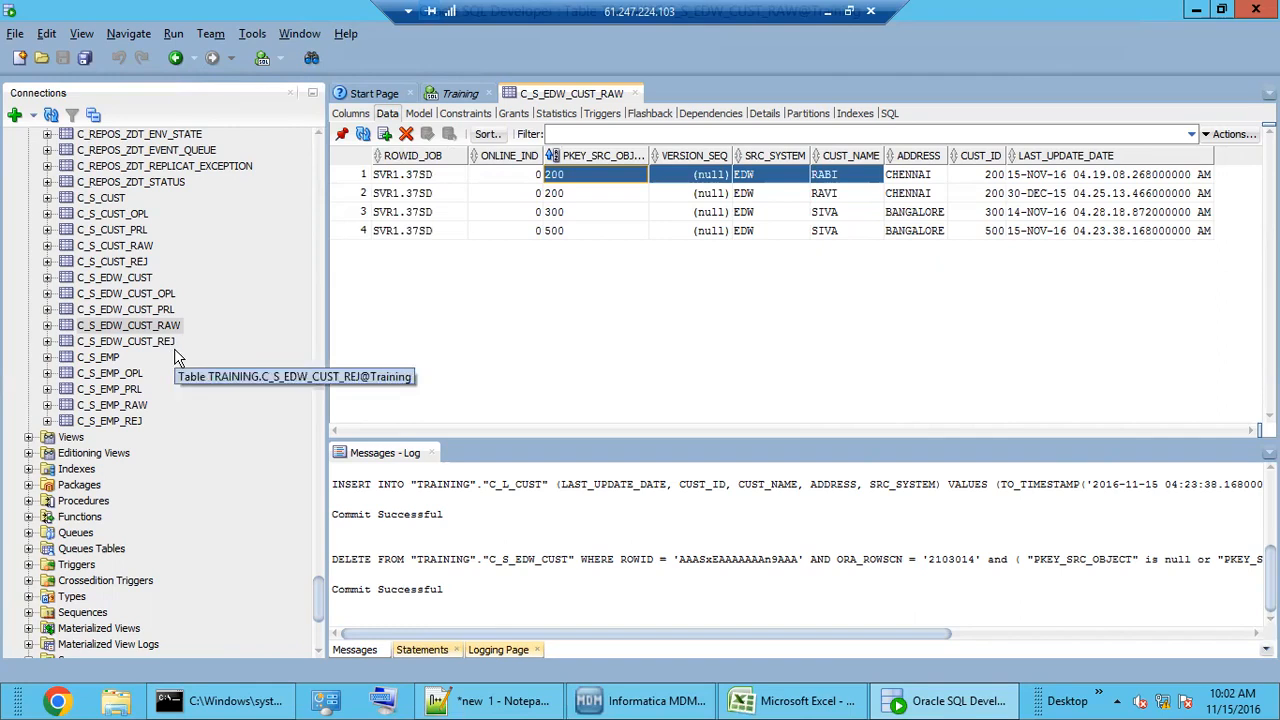
pyautogui.click(590, 231)
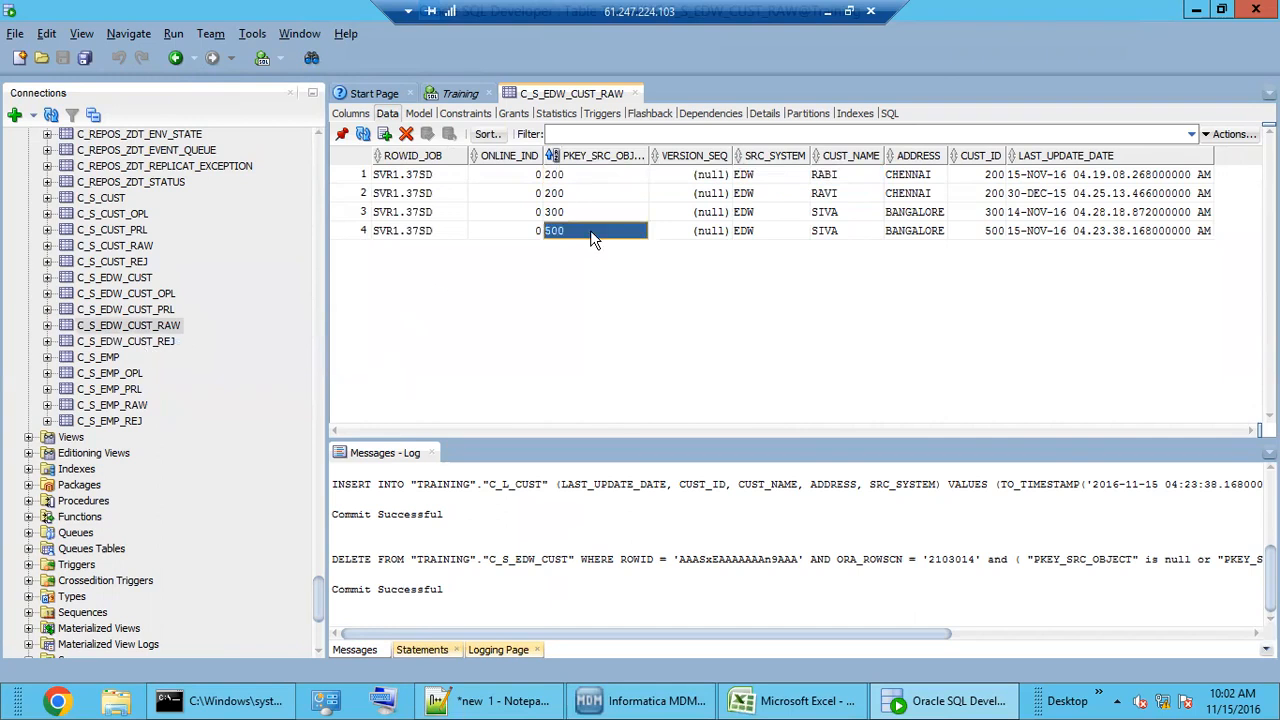
# Step: Open the data of the C_L_CUST landing table in the Training connection
pyautogui.click(655, 703)
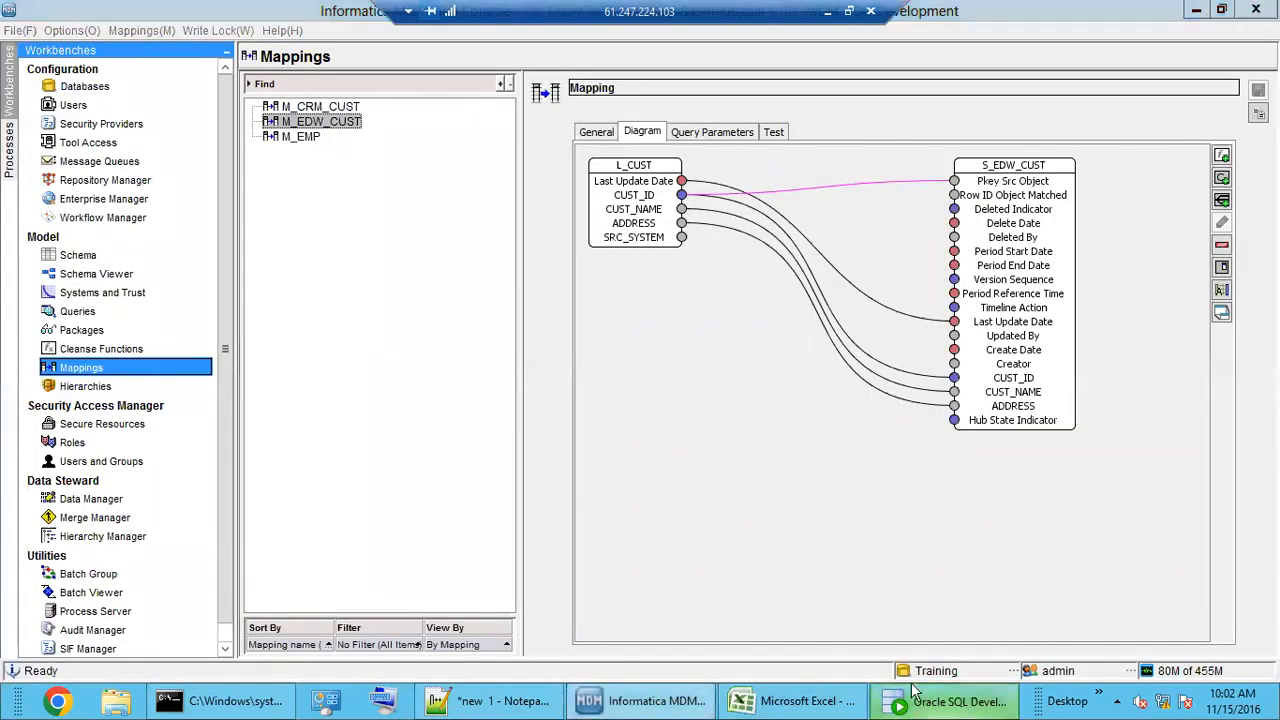
pyautogui.click(950, 701)
pyautogui.moveTo(318, 600); pyautogui.dragTo(318, 176)
pyautogui.scroll(-2, 170, 520)
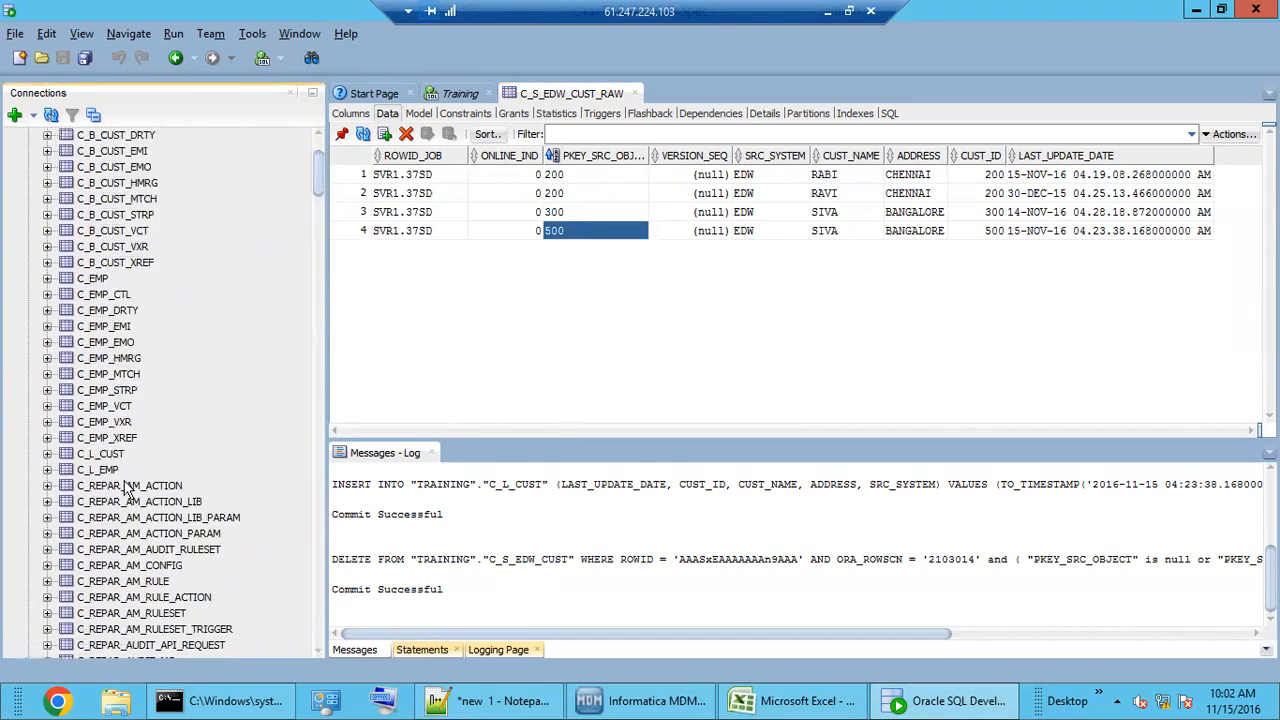
pyautogui.moveTo(420, 231); pyautogui.dragTo(428, 178)
pyautogui.click(110, 455)
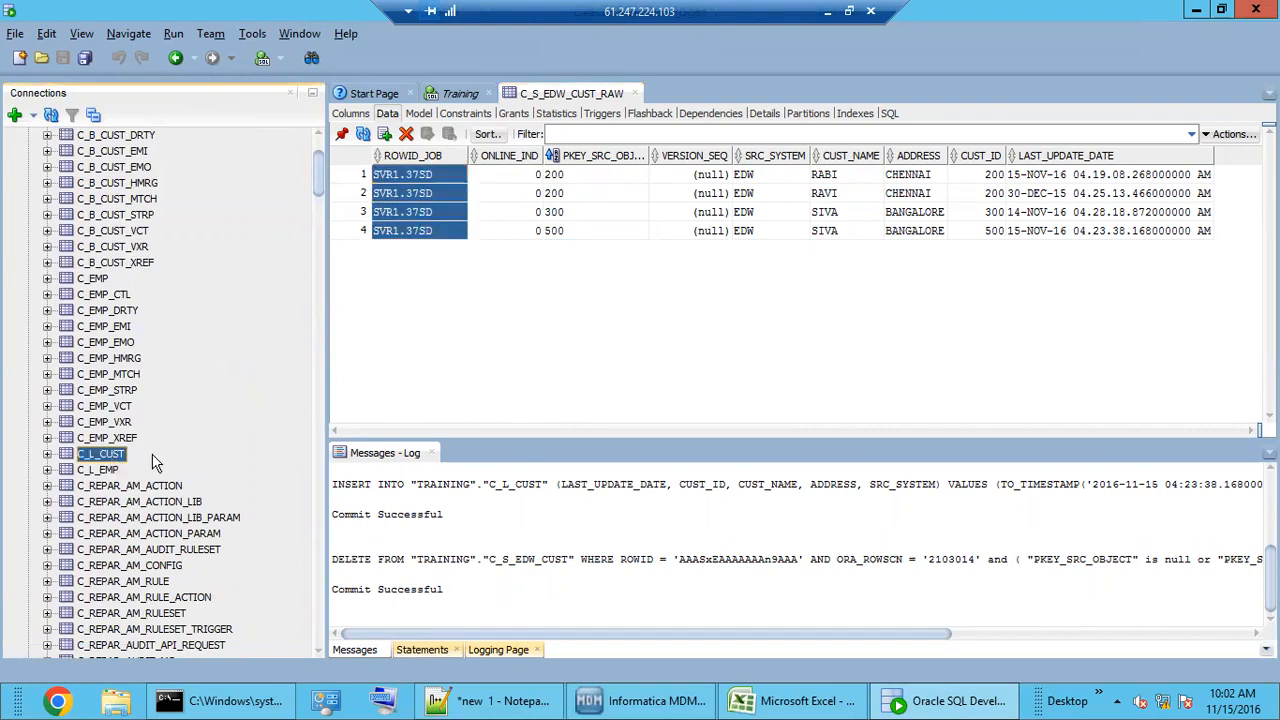
# Step: Add a C_L_CUST row with a customer ID and name, reuse the preceding row's ADDRESS and SRC_SYSTEM EDW, and commit it
pyautogui.click(385, 133)
pyautogui.doubleClick(686, 268)
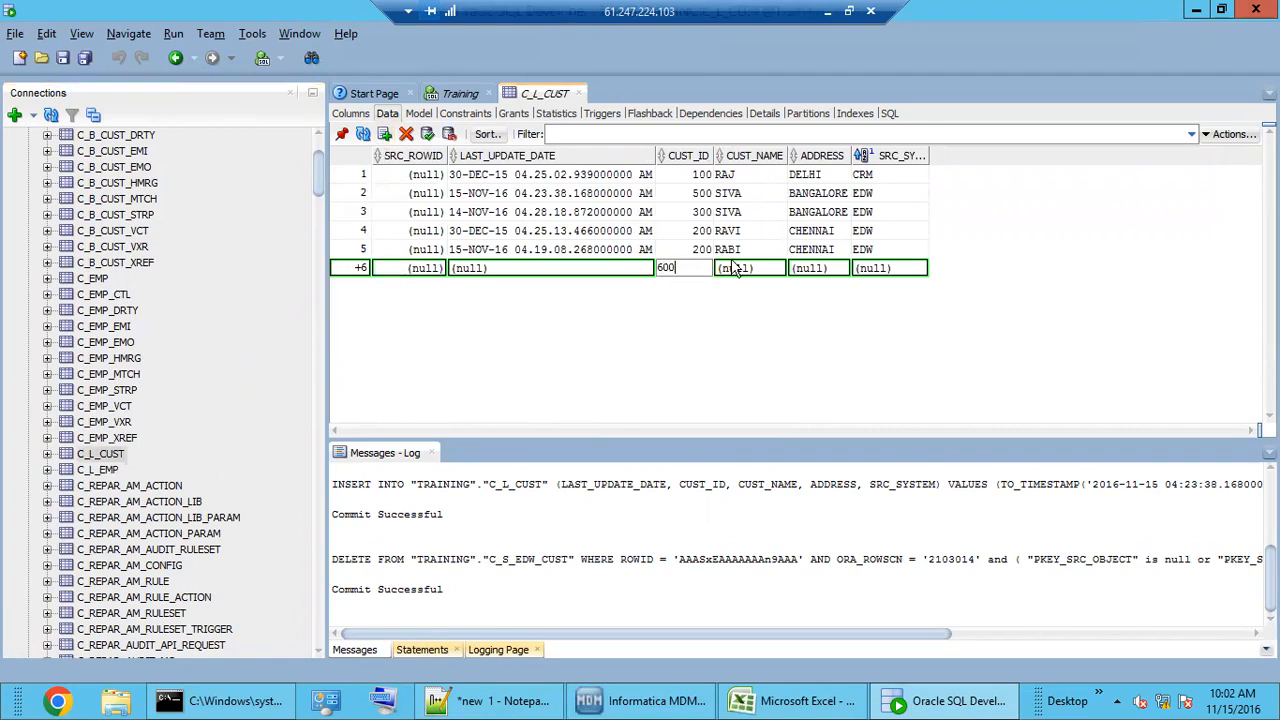
pyautogui.doubleClick(737, 268)
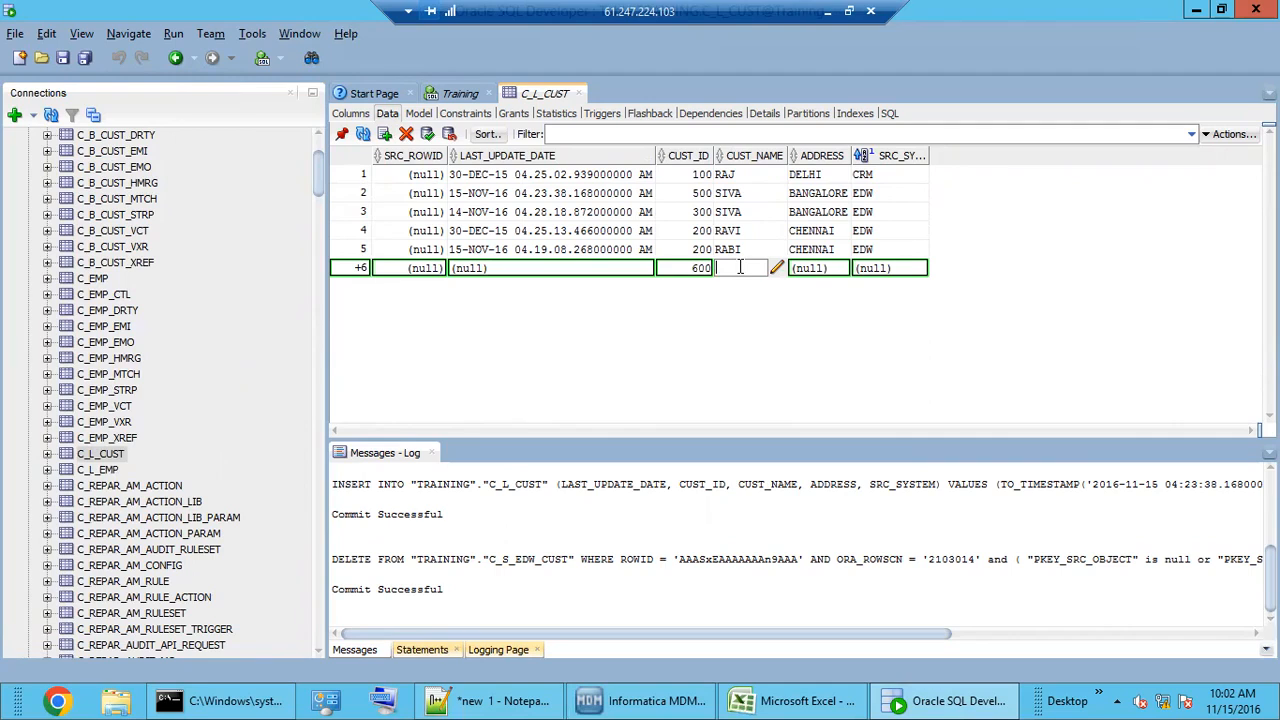
pyautogui.moveTo(825, 250); pyautogui.dragTo(862, 250)
pyautogui.hotkey('ctrl', 'c')
pyautogui.click(840, 270)
pyautogui.hotkey('ctrl', 'v')
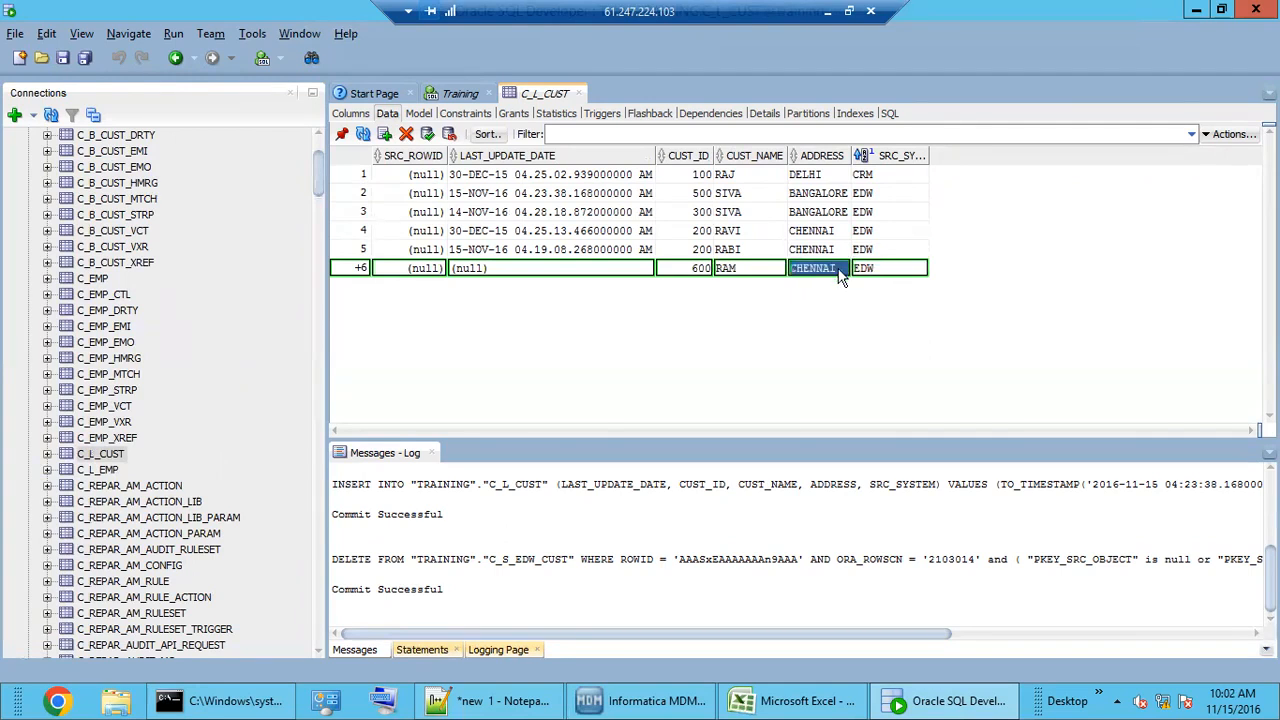
pyautogui.click(427, 133)
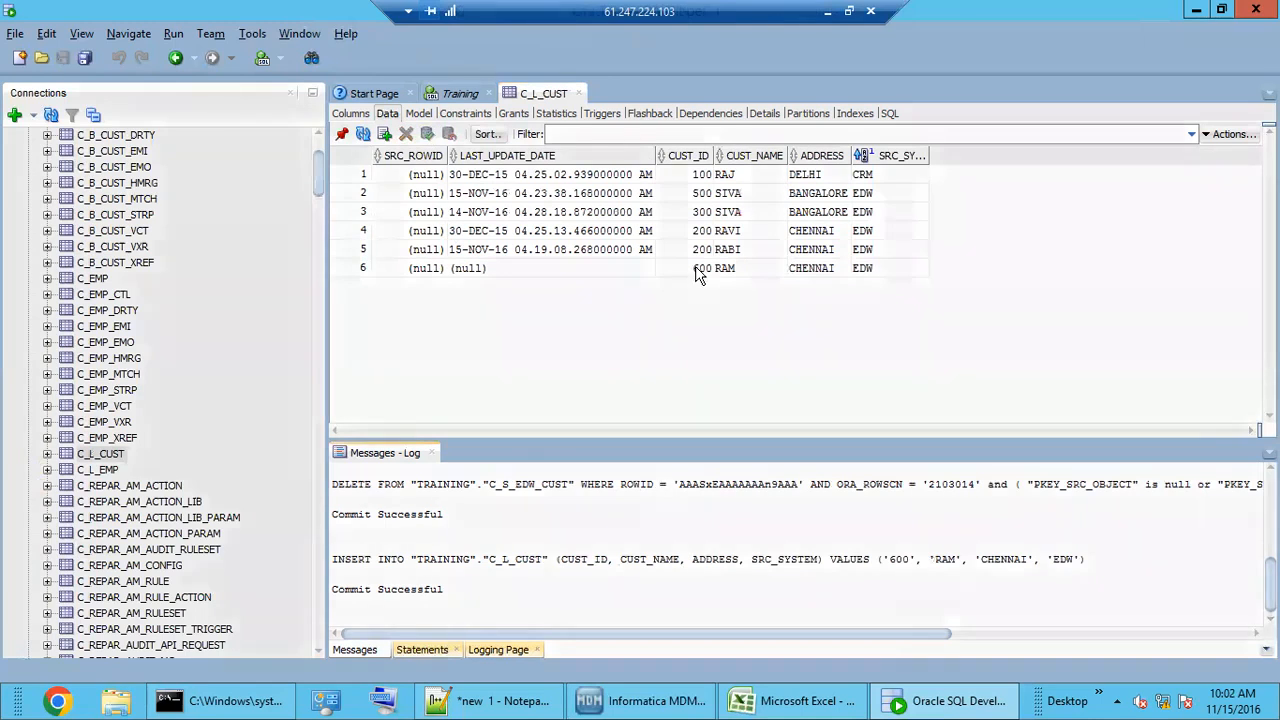
# Step: Set the new row's LAST_UPDATE_DATE to the current date and time, 15-NOV-16 04.32.59.206, and commit the change
pyautogui.click(700, 269)
pyautogui.click(620, 270)
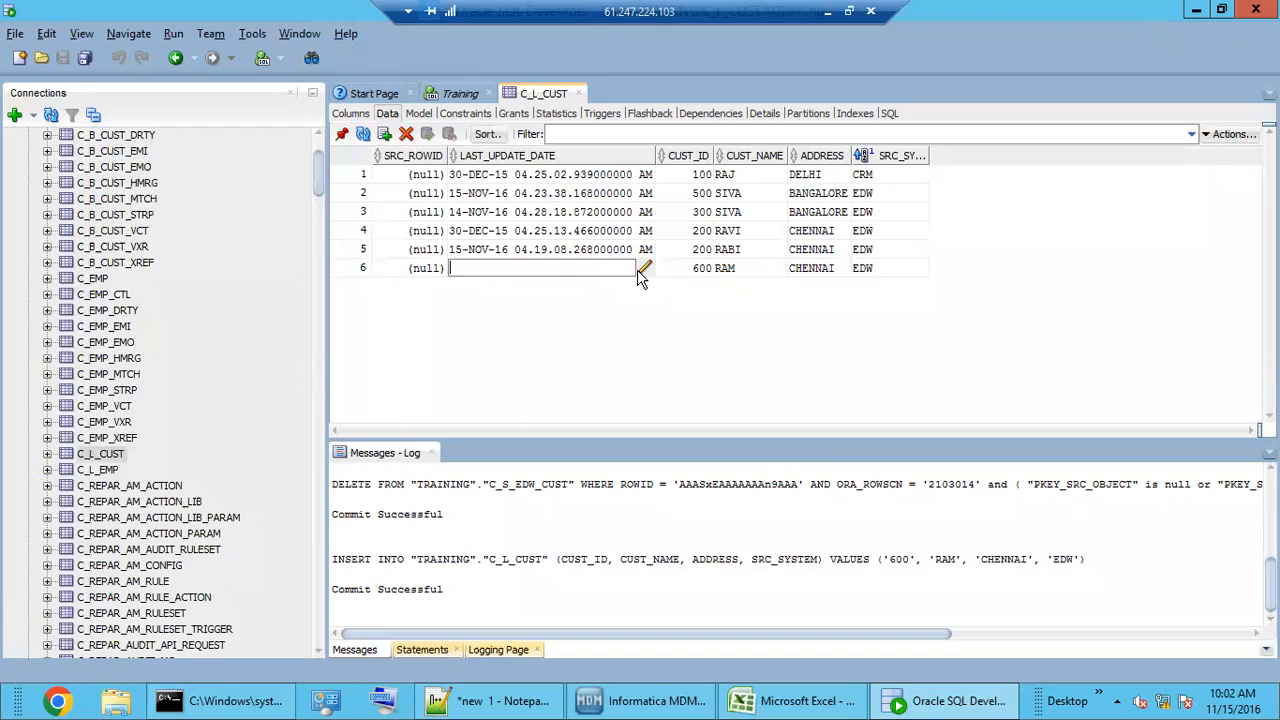
pyautogui.click(645, 268)
pyautogui.click(500, 416)
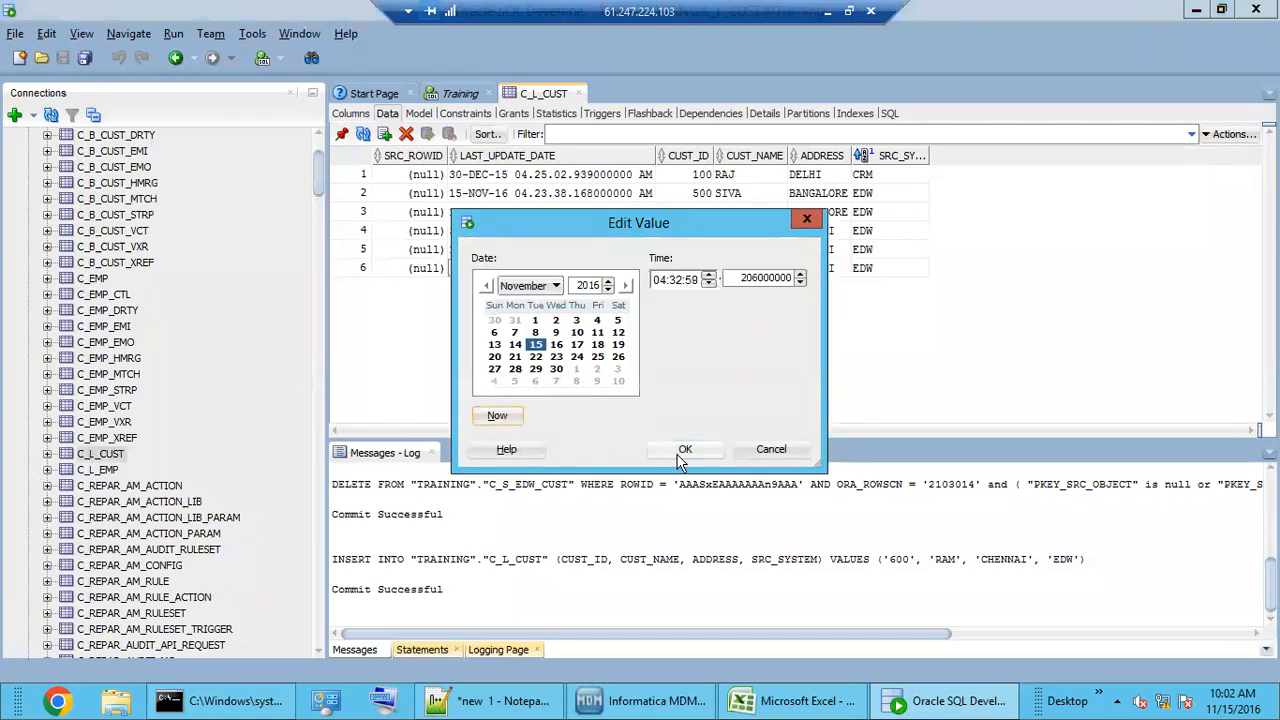
pyautogui.click(685, 449)
pyautogui.click(427, 134)
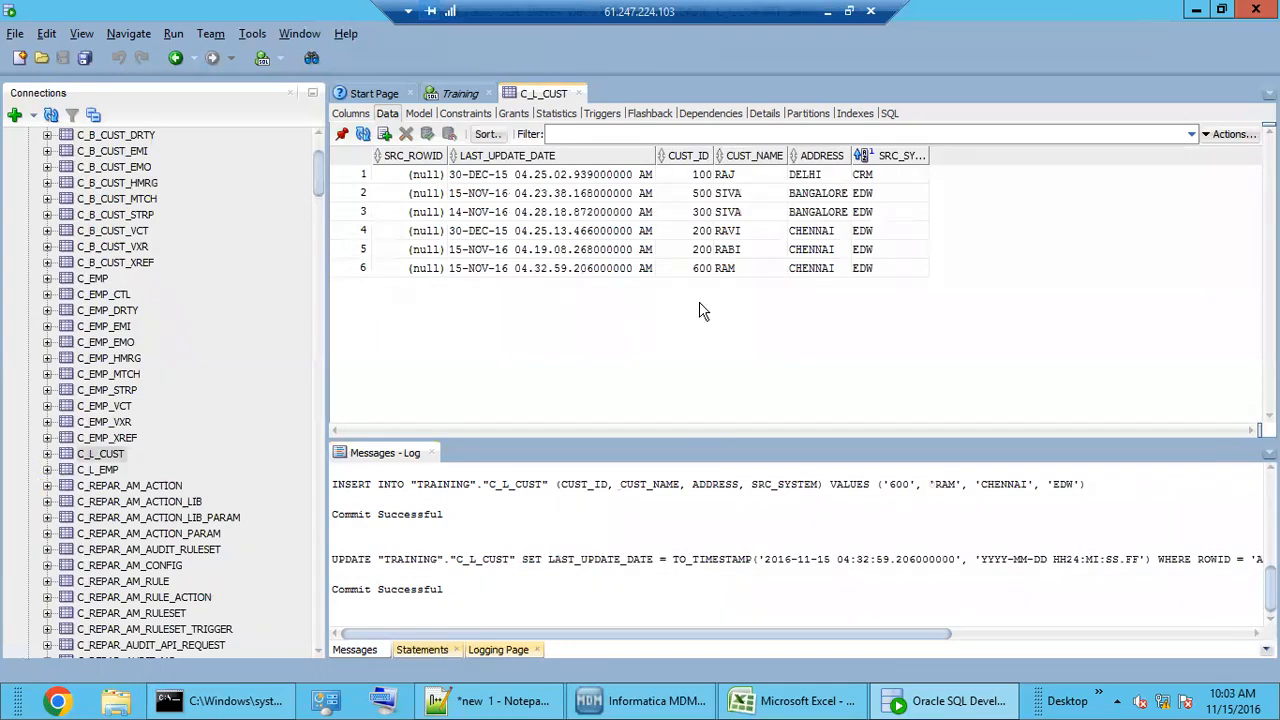
pyautogui.click(704, 268)
pyautogui.click(735, 268)
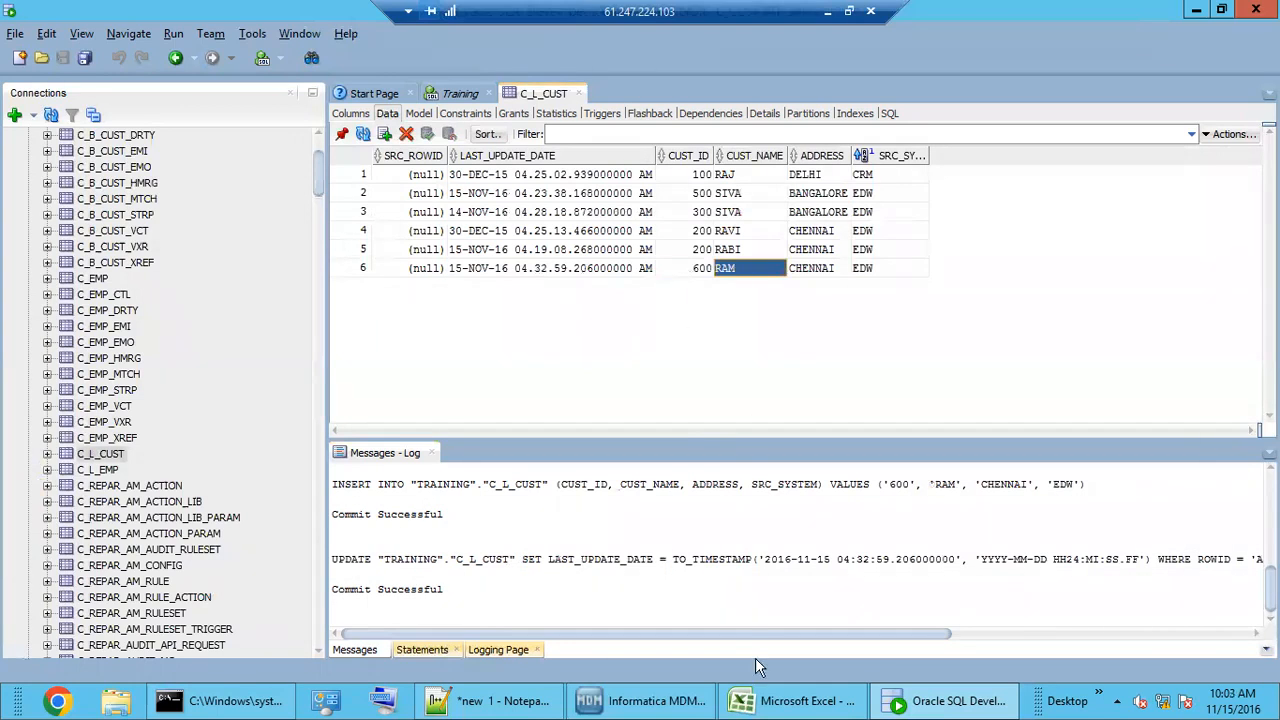
# Step: Switch to Informatica MDM and execute the M_EDW_CUST stage job of S_EDW_CUST in the Batch Viewer
pyautogui.click(680, 702)
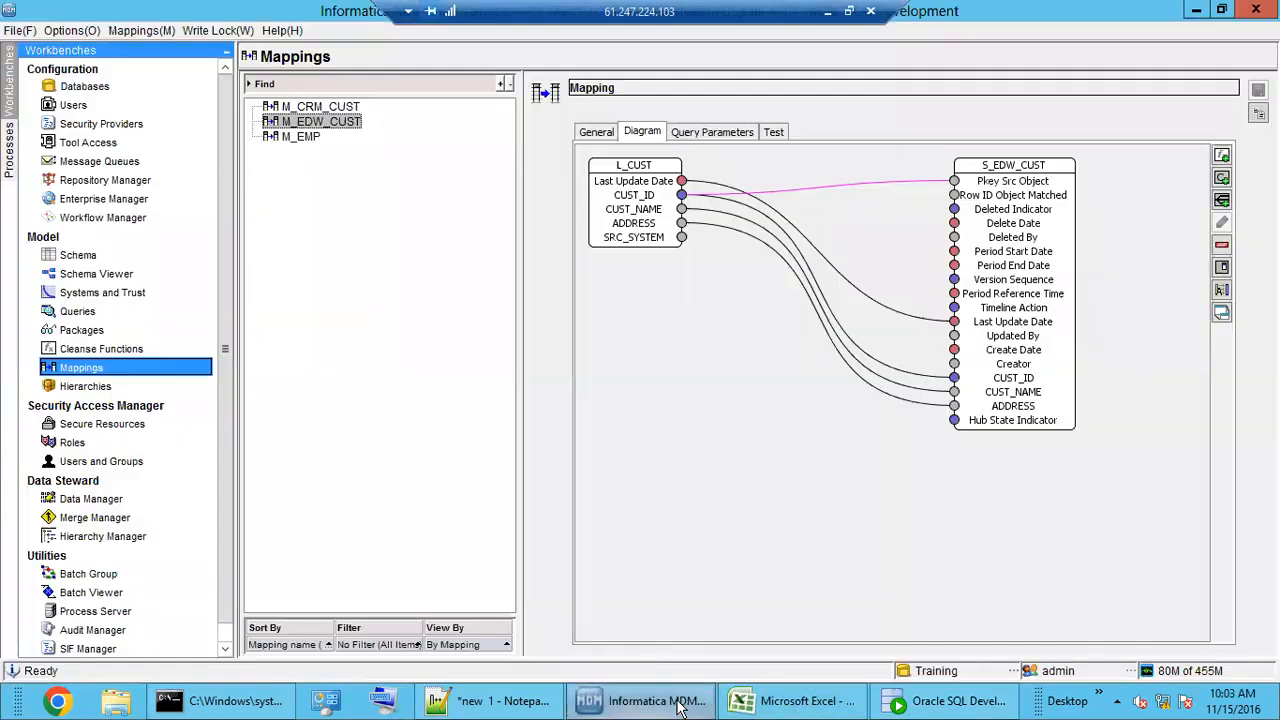
pyautogui.click(124, 596)
pyautogui.click(356, 291)
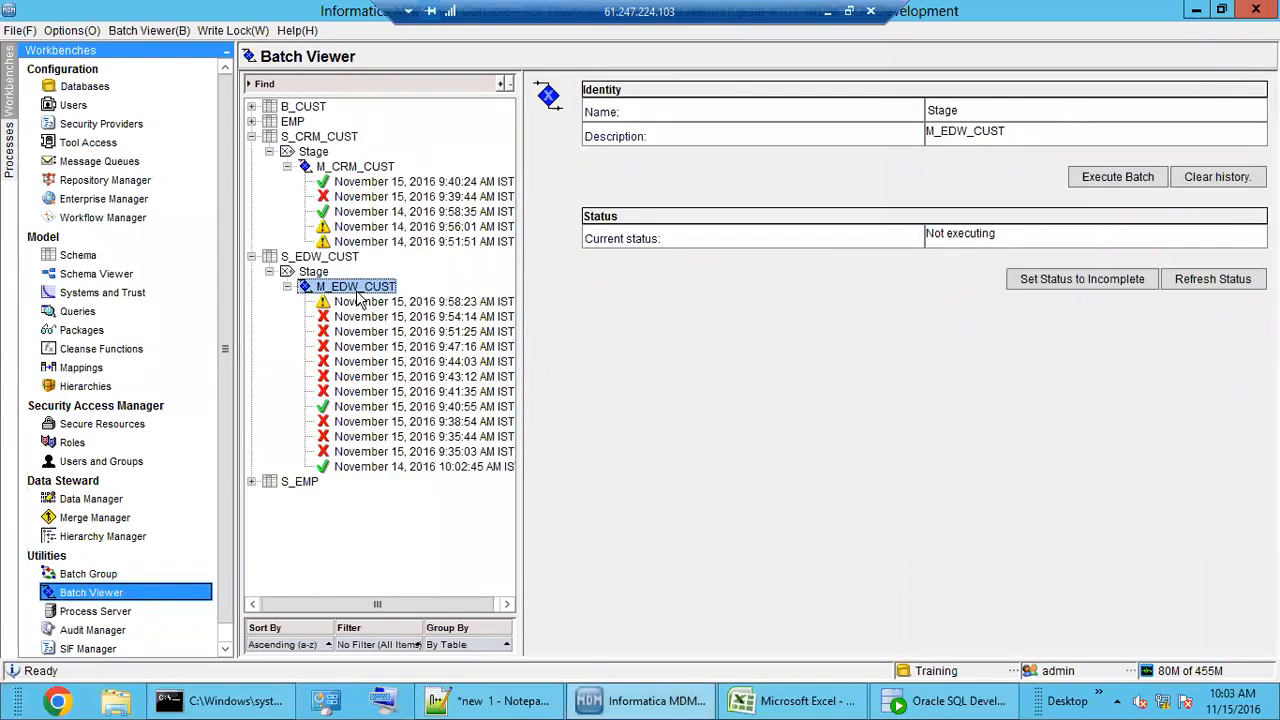
pyautogui.click(1110, 177)
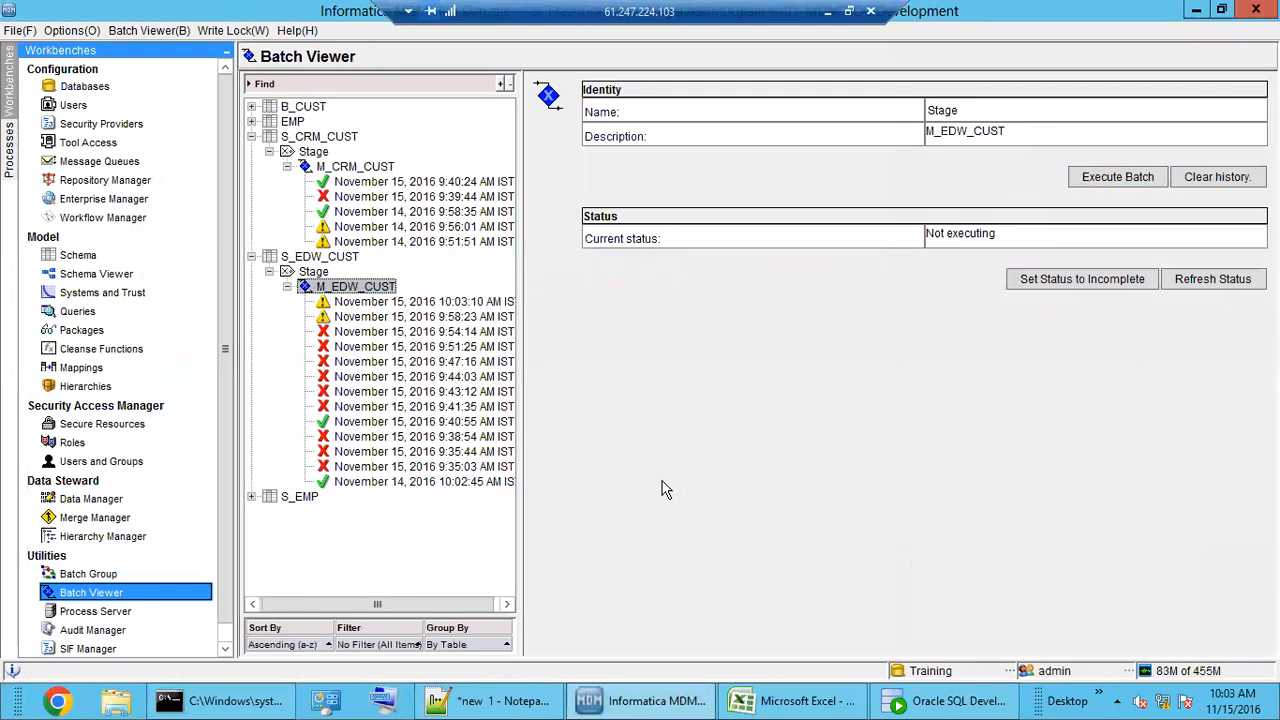
# Step: Examine the metrics and the rejected record's error description for the newest M_EDW_CUST run
pyautogui.click(398, 305)
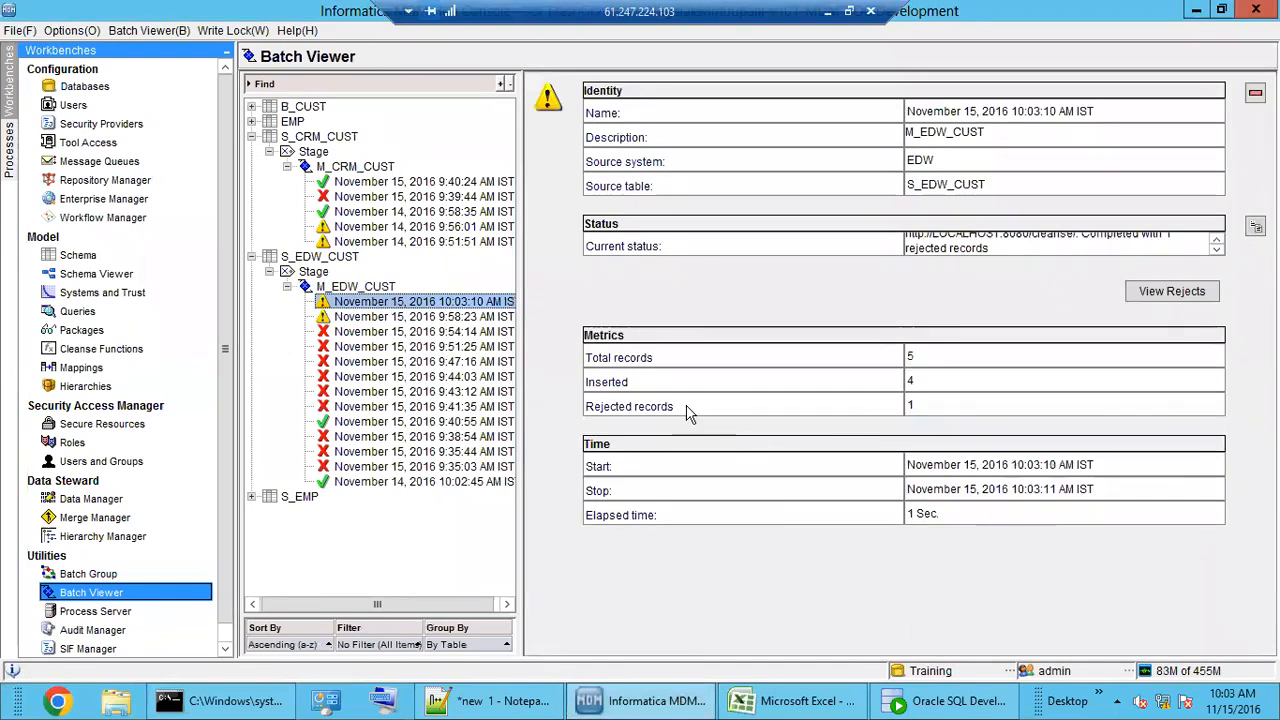
pyautogui.click(1164, 296)
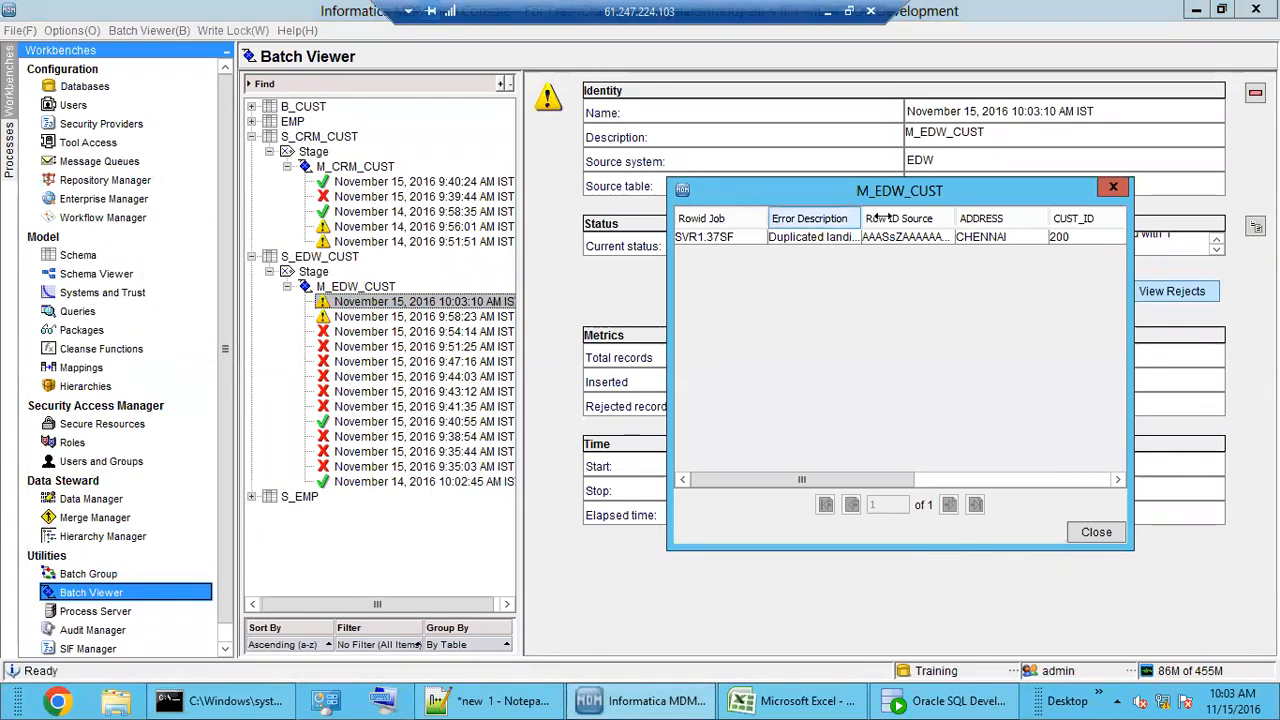
pyautogui.moveTo(864, 217); pyautogui.dragTo(958, 218)
pyautogui.click(1094, 532)
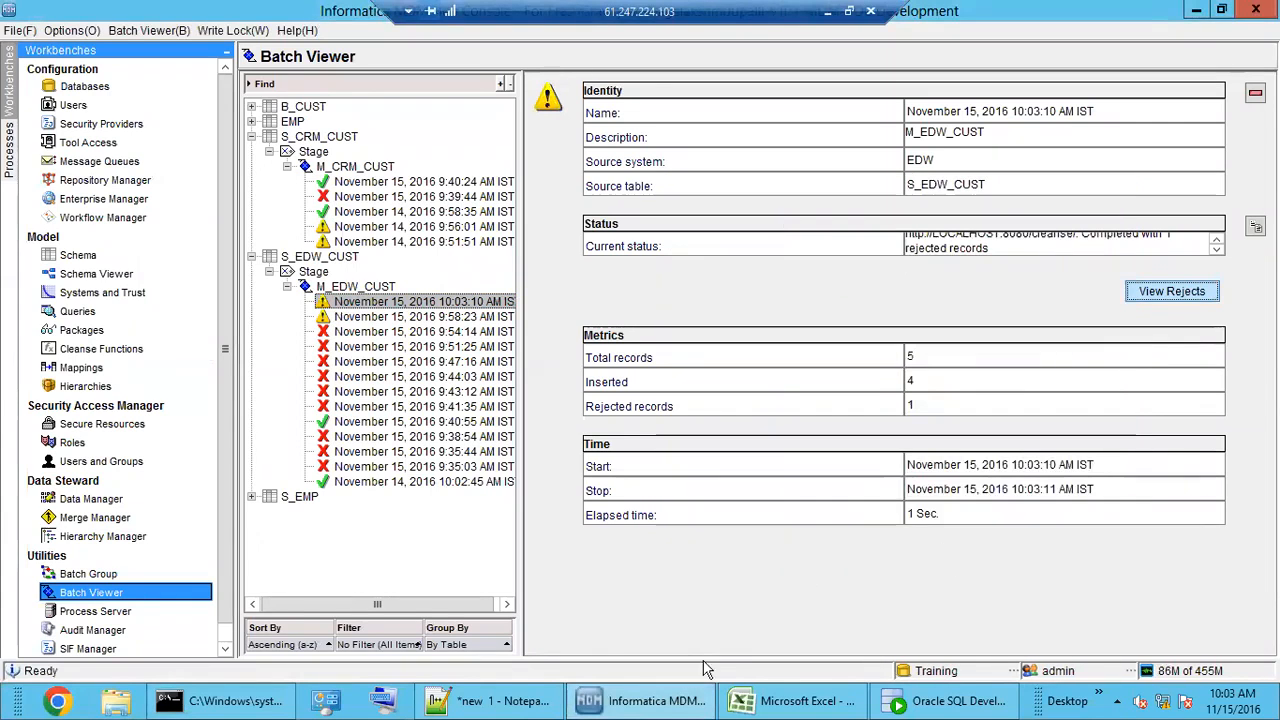
# Step: Switch to Oracle SQL Developer, open the C_S_EDW_CUST_RAW data and examine the ROWID_JOB values of all rows
pyautogui.click(950, 700)
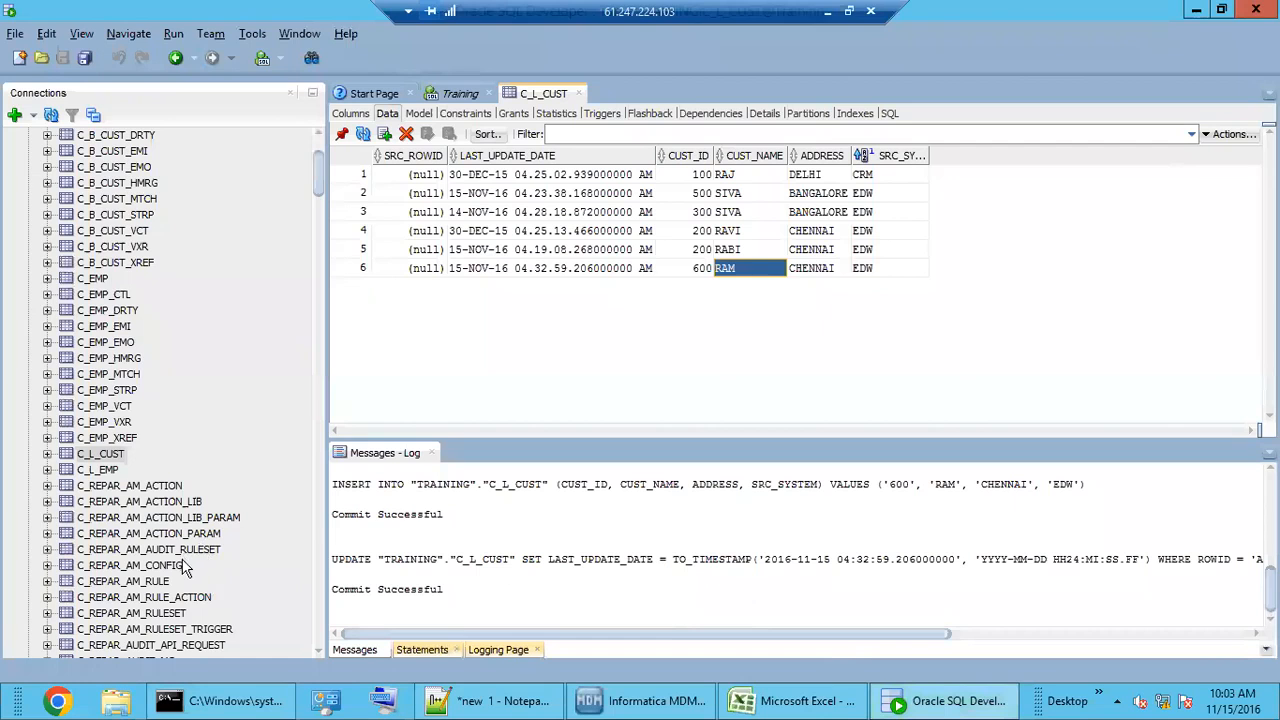
pyautogui.scroll(-5, 188, 565)
pyautogui.scroll(-10, 290, 550)
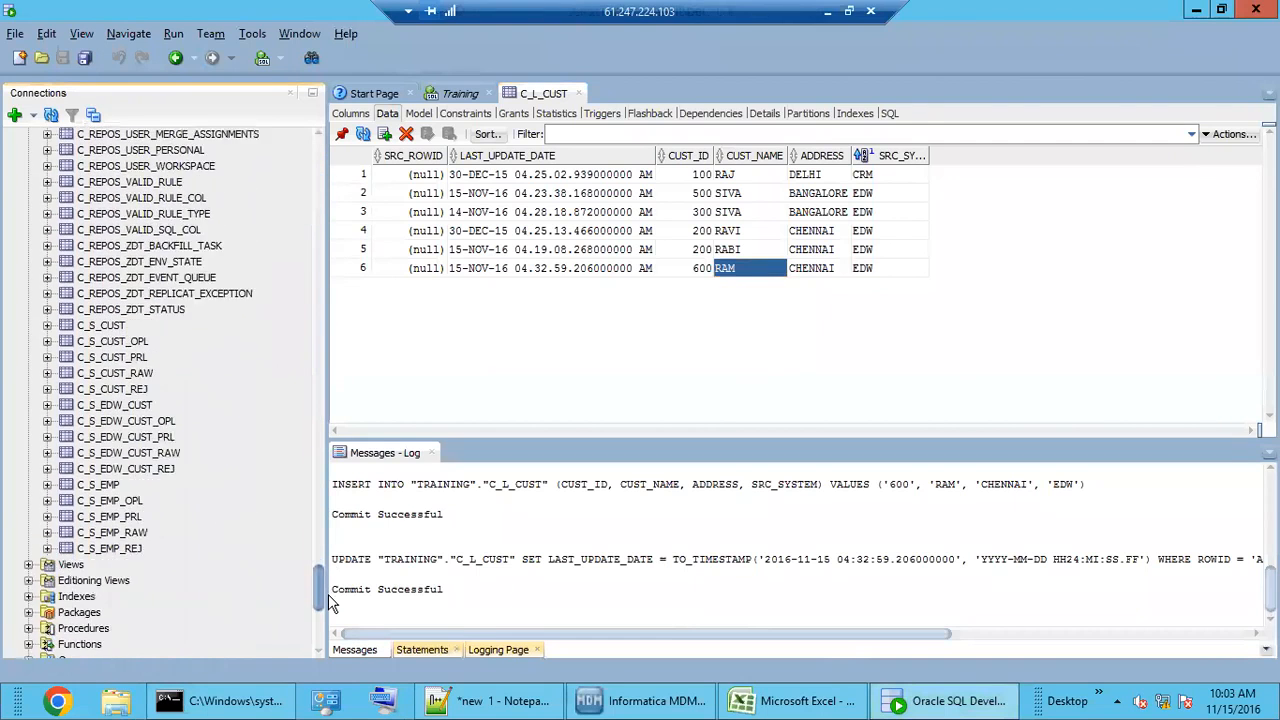
pyautogui.scroll(2, 160, 385)
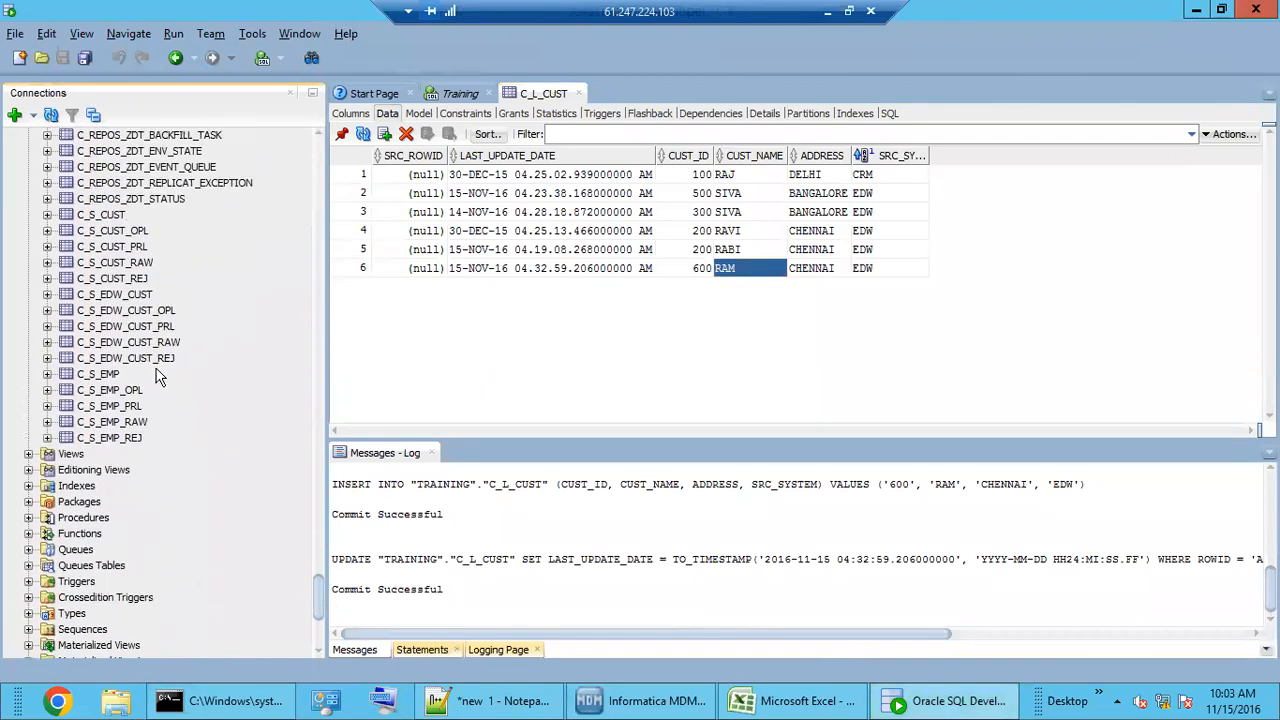
pyautogui.click(160, 342)
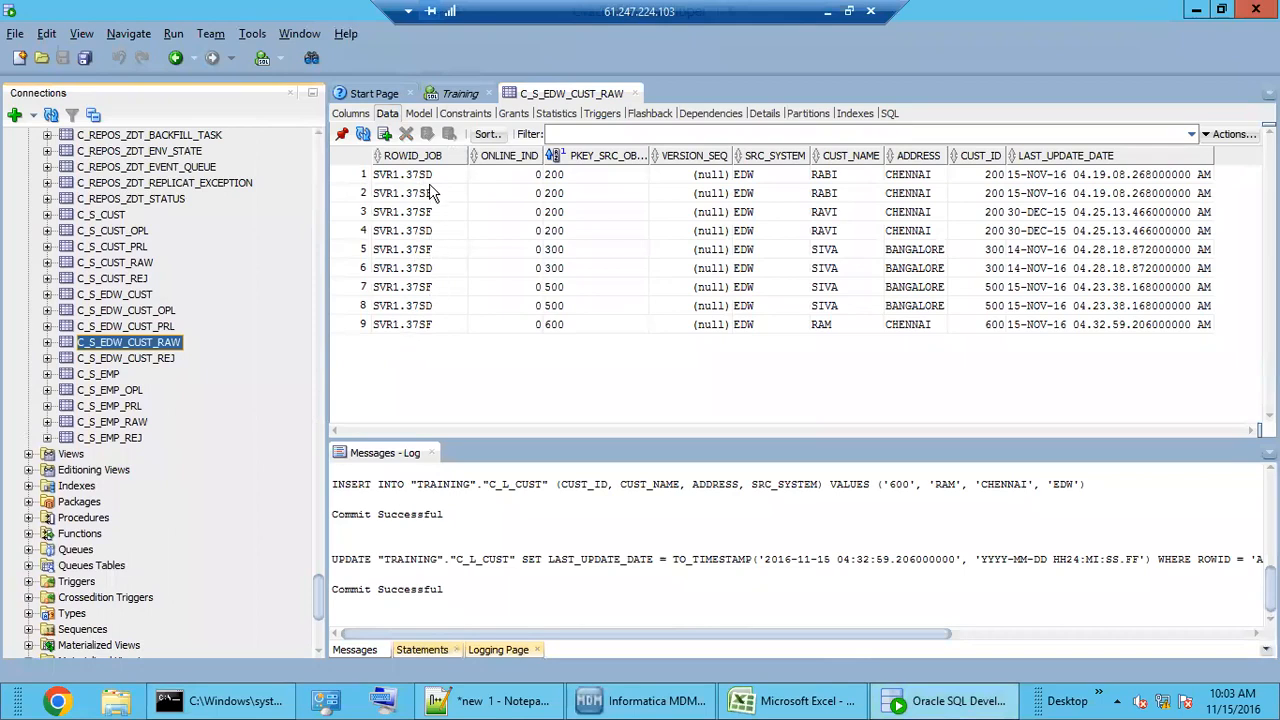
pyautogui.moveTo(431, 182); pyautogui.dragTo(435, 335)
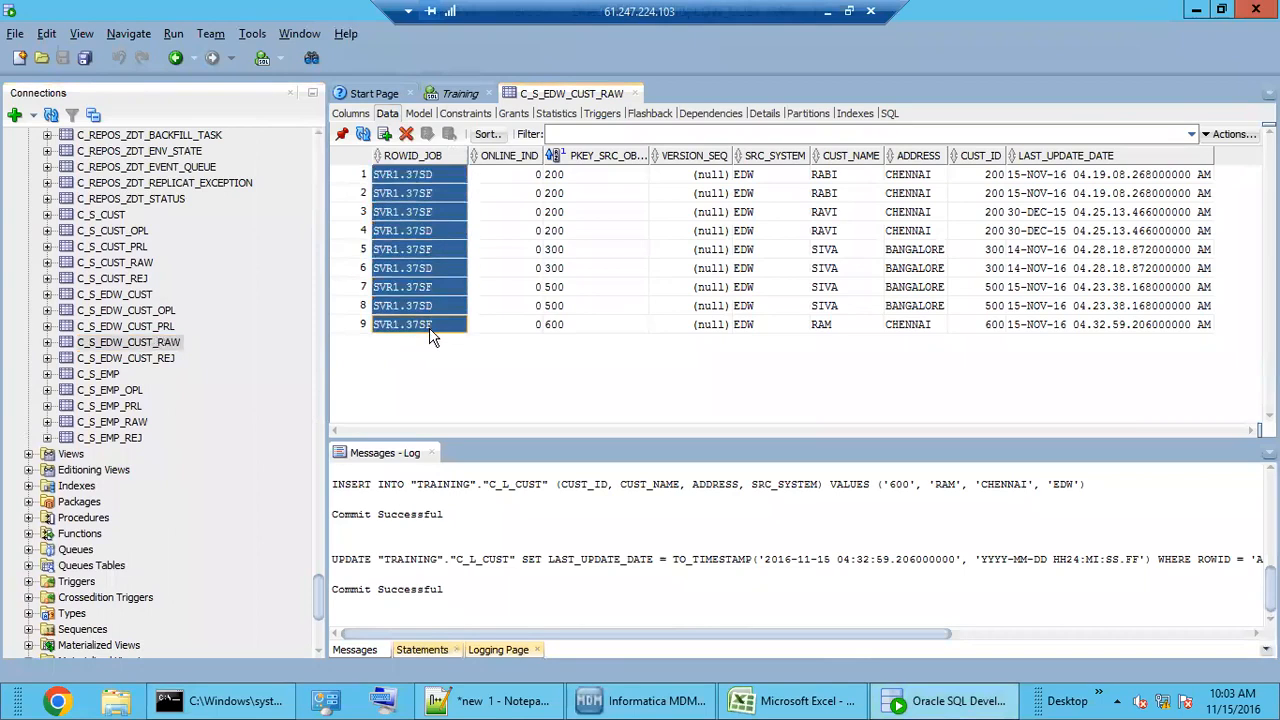
pyautogui.click(407, 237)
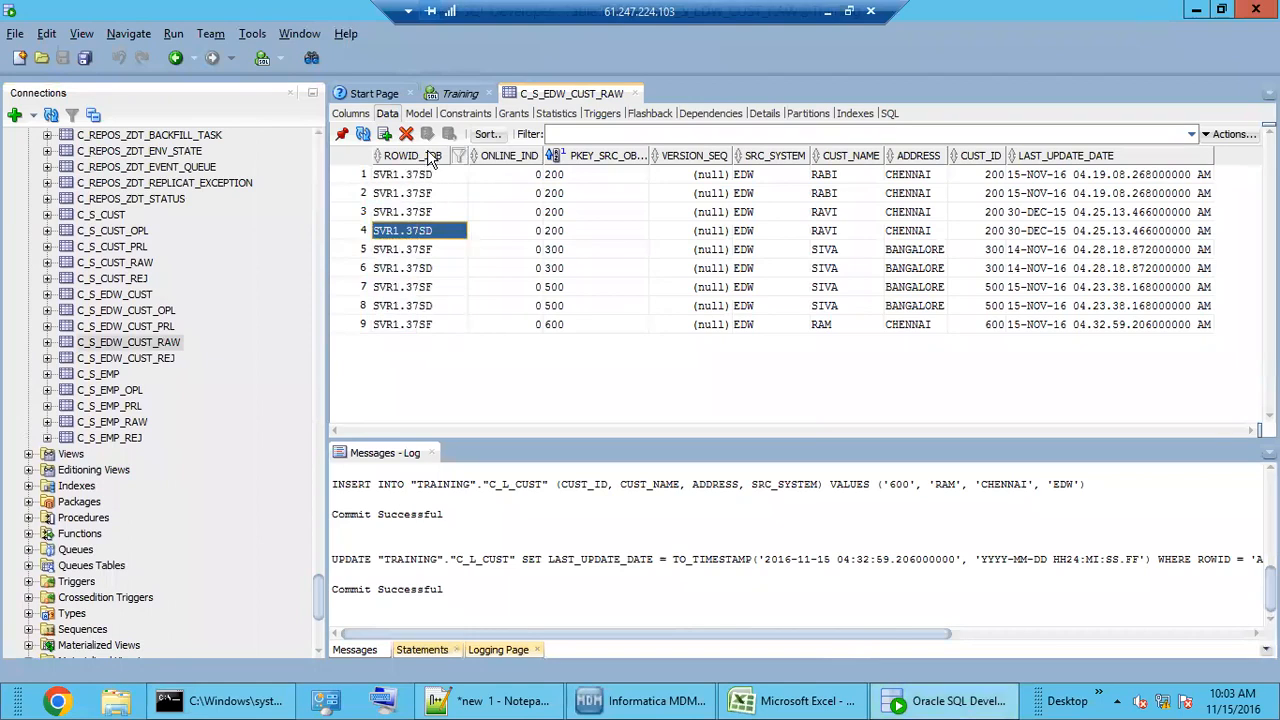
# Step: Sort the C_S_EDW_CUST_RAW rows by ROWID_JOB in ascending order and compare the SVR1.37SD rows with the SVR1.37SF rows
pyautogui.click(383, 161)
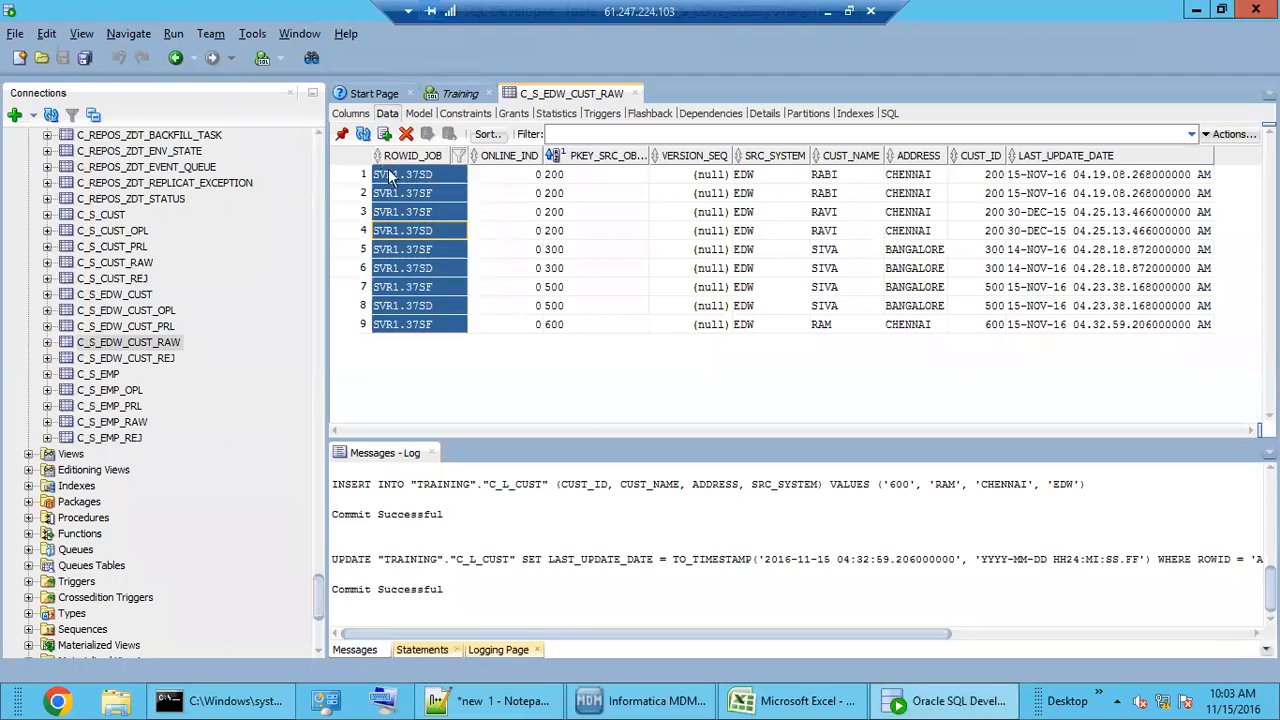
pyautogui.click(380, 160)
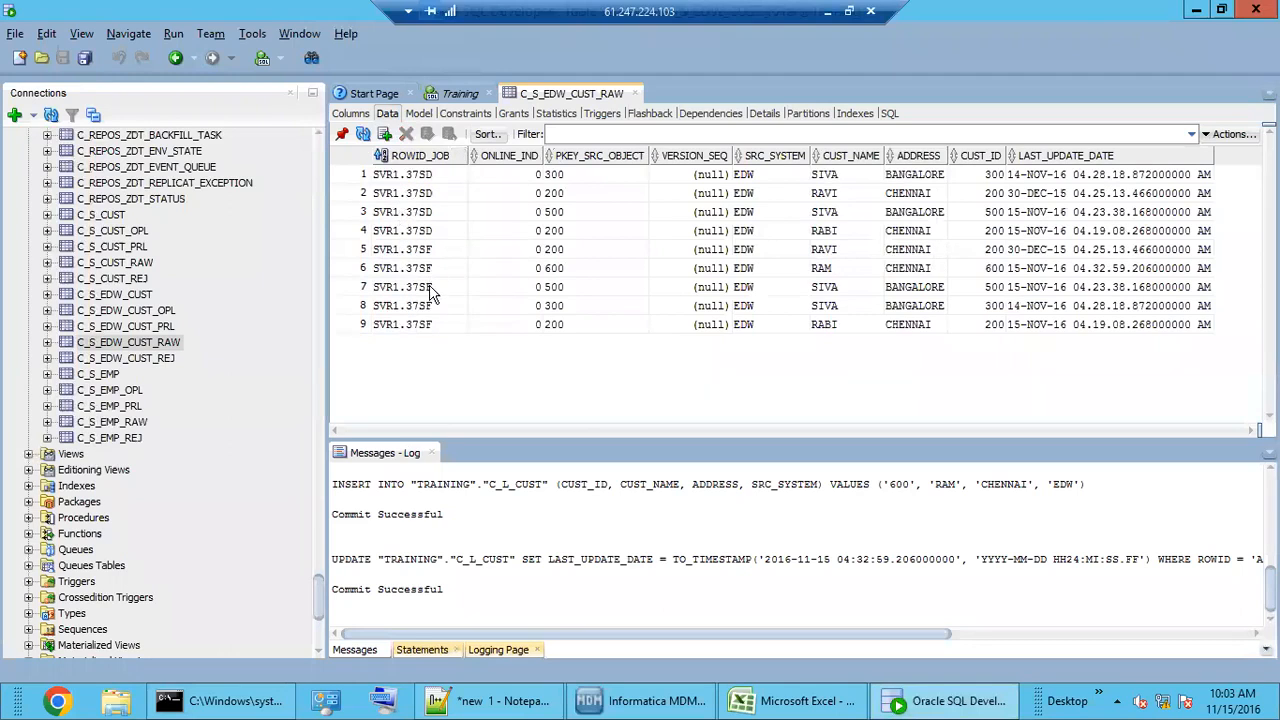
pyautogui.click(432, 290)
pyautogui.moveTo(425, 250); pyautogui.dragTo(885, 325)
pyautogui.moveTo(433, 178); pyautogui.dragTo(435, 232)
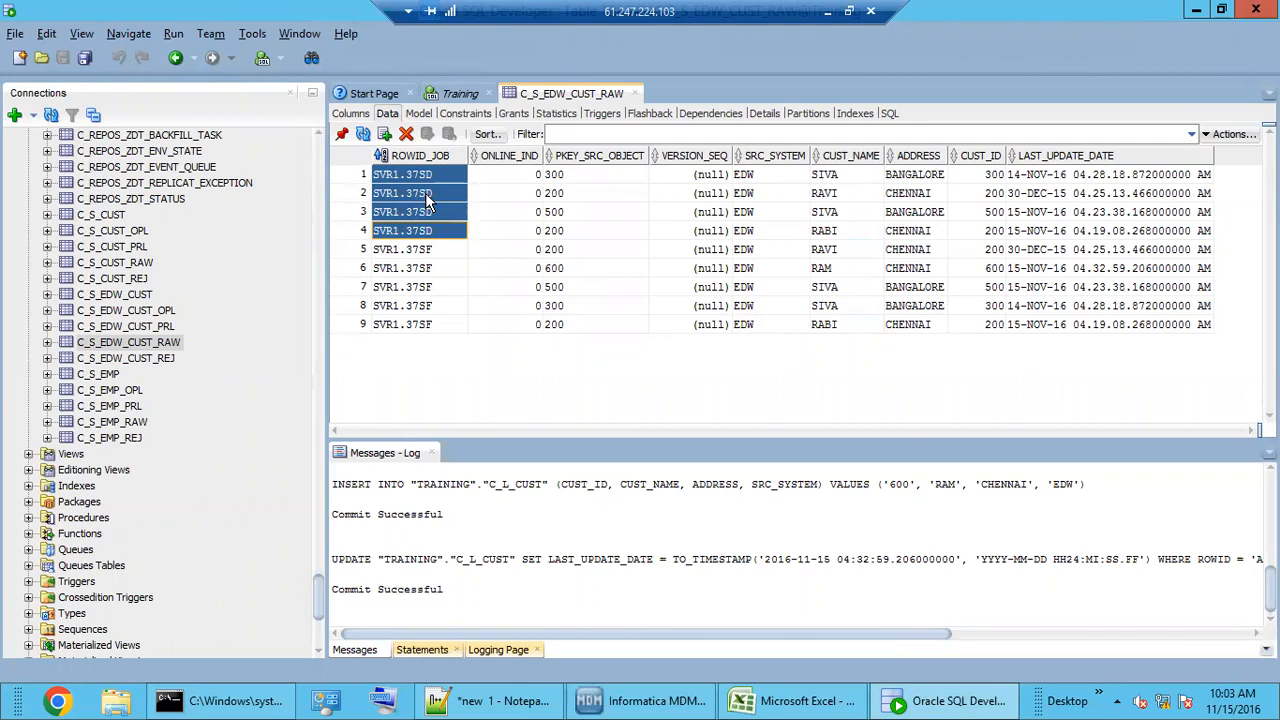
pyautogui.moveTo(415, 257); pyautogui.dragTo(1166, 327)
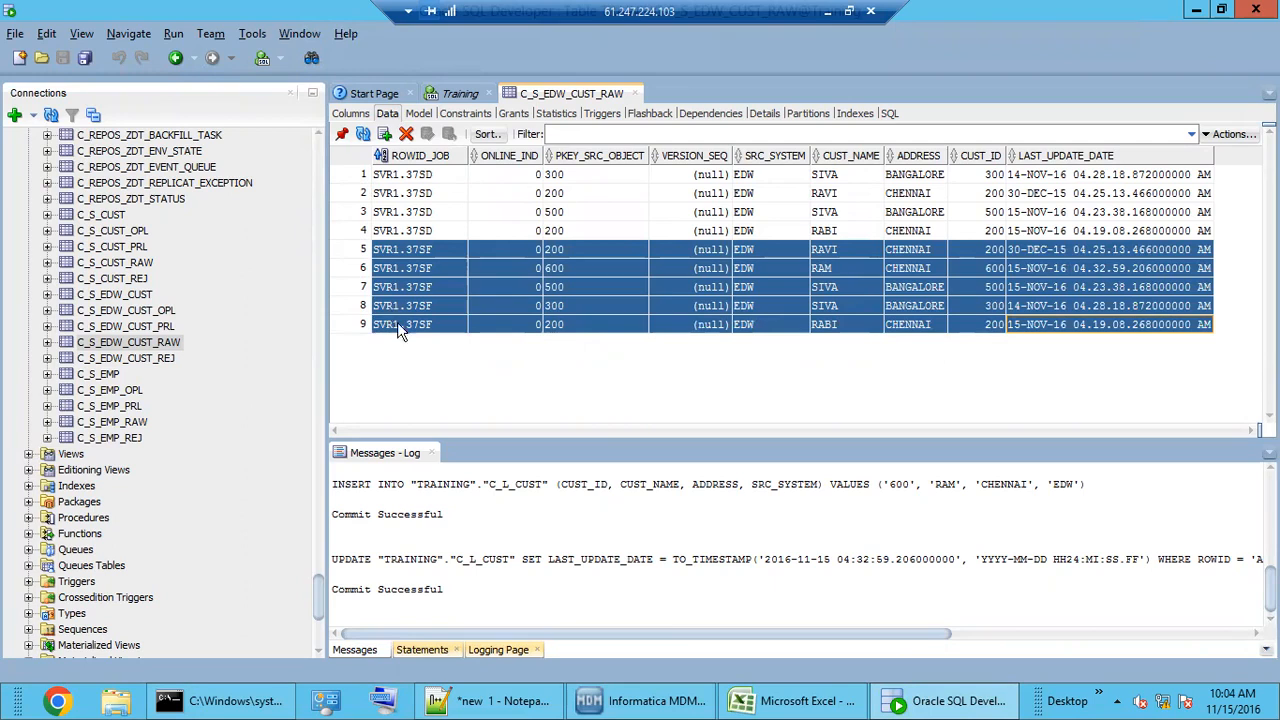
pyautogui.moveTo(410, 236); pyautogui.dragTo(425, 178)
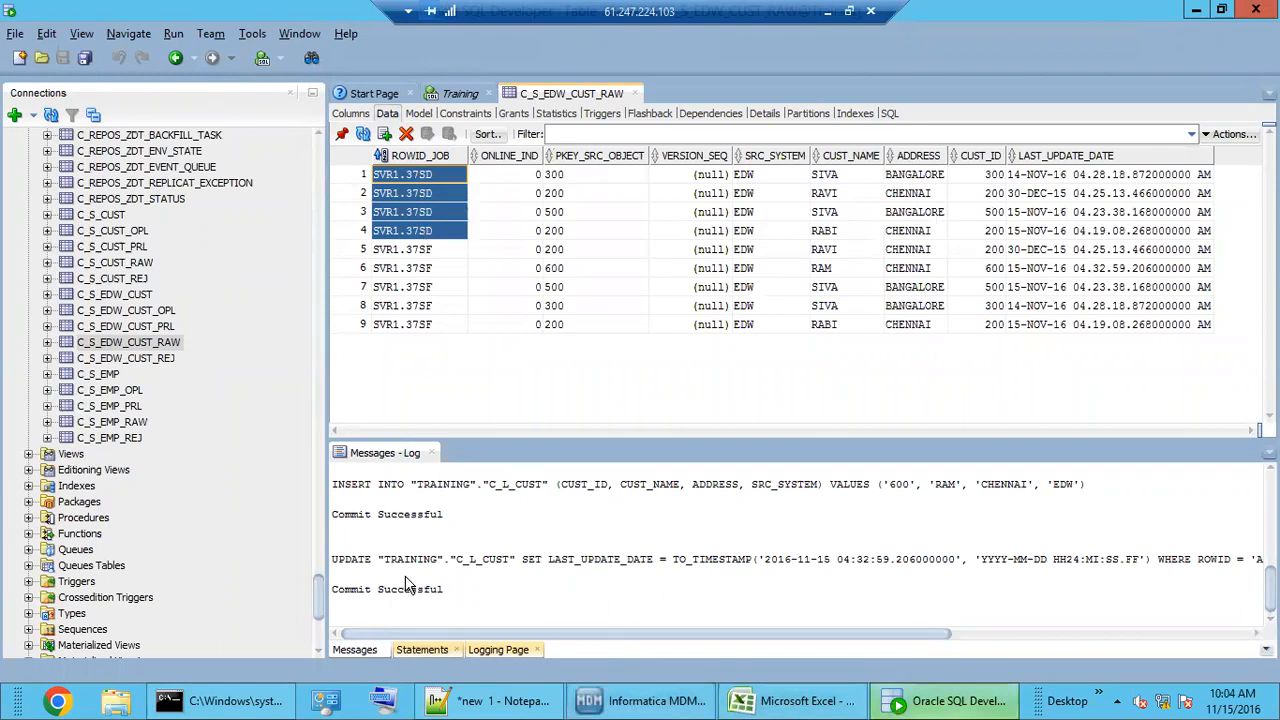
# Step: Open the C_L_CUST data and insert a row with LAST_UPDATE_DATE set to the current date and time, 15-NOV-16 04.34.28.712
pyautogui.moveTo(317, 600); pyautogui.dragTo(311, 155)
pyautogui.scroll(-2, 160, 545)
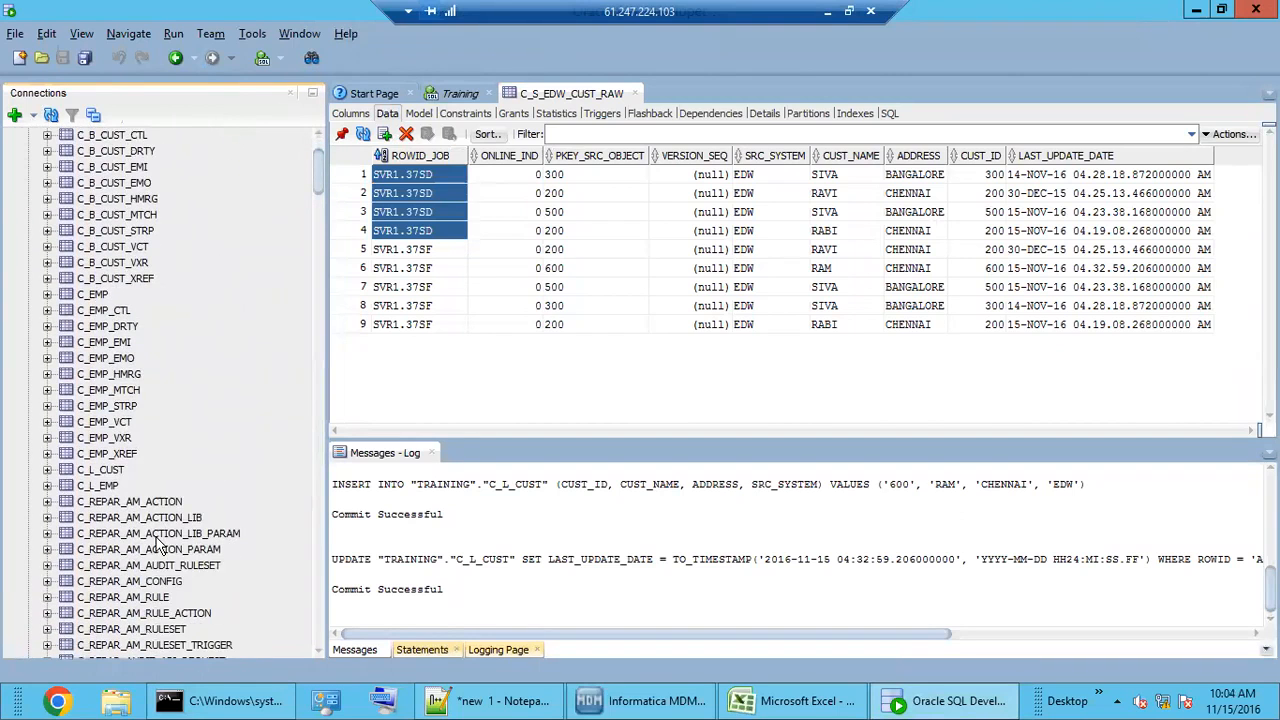
pyautogui.click(110, 474)
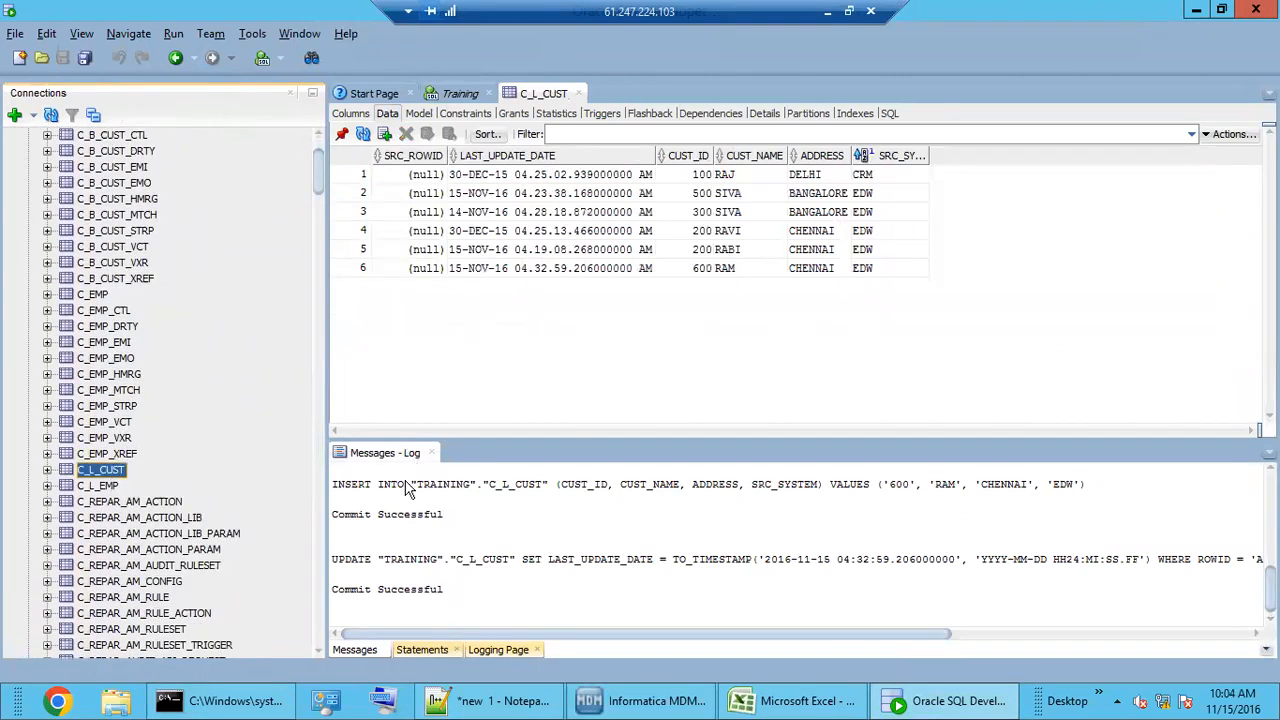
pyautogui.click(384, 133)
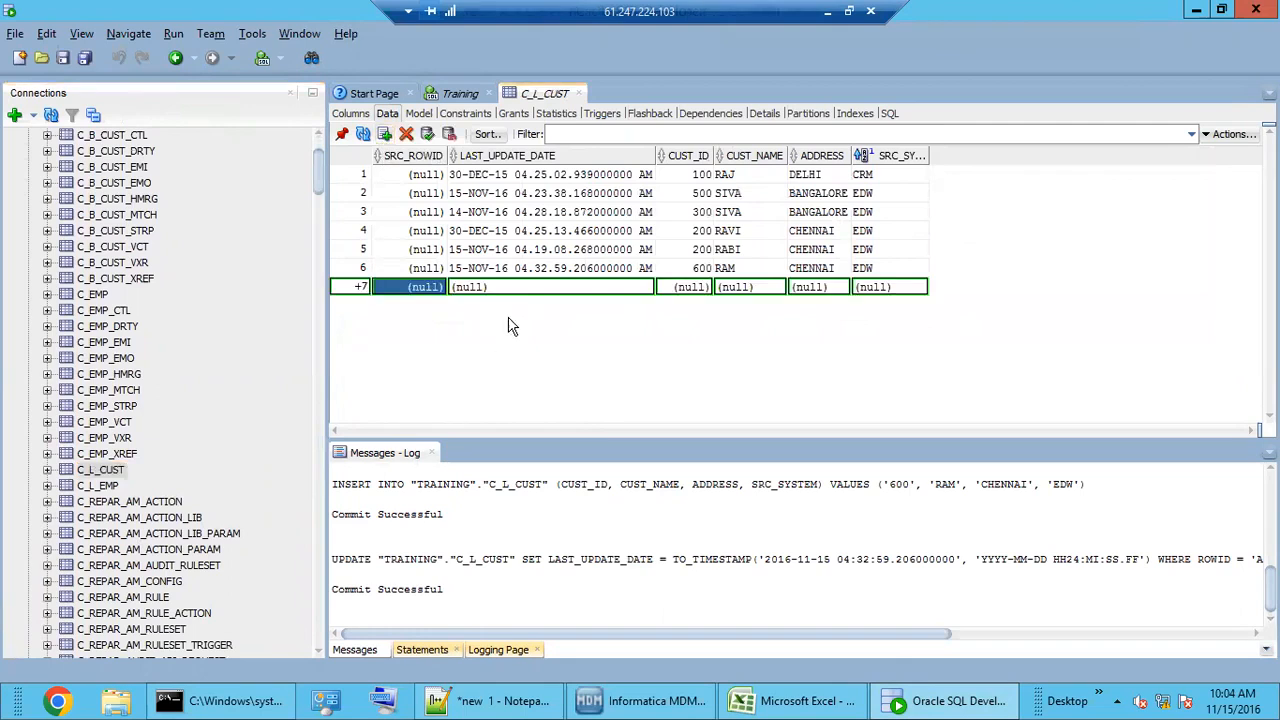
pyautogui.click(641, 288)
pyautogui.click(645, 287)
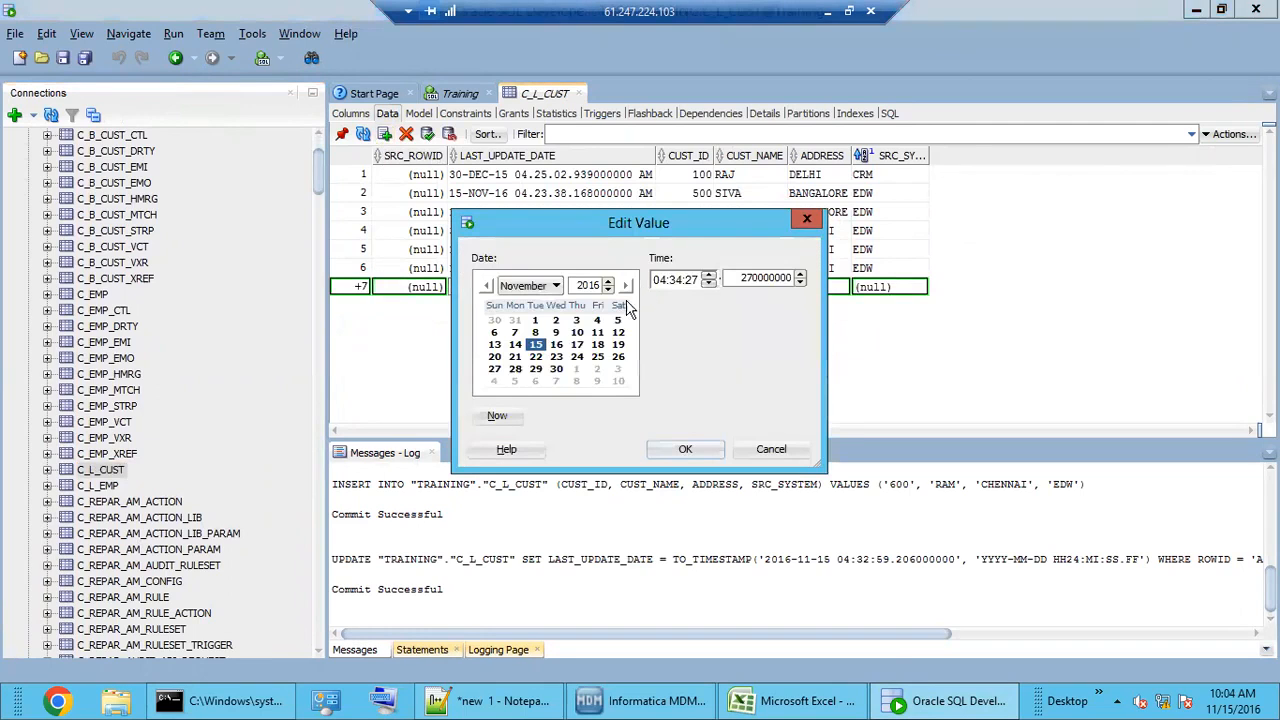
pyautogui.click(693, 452)
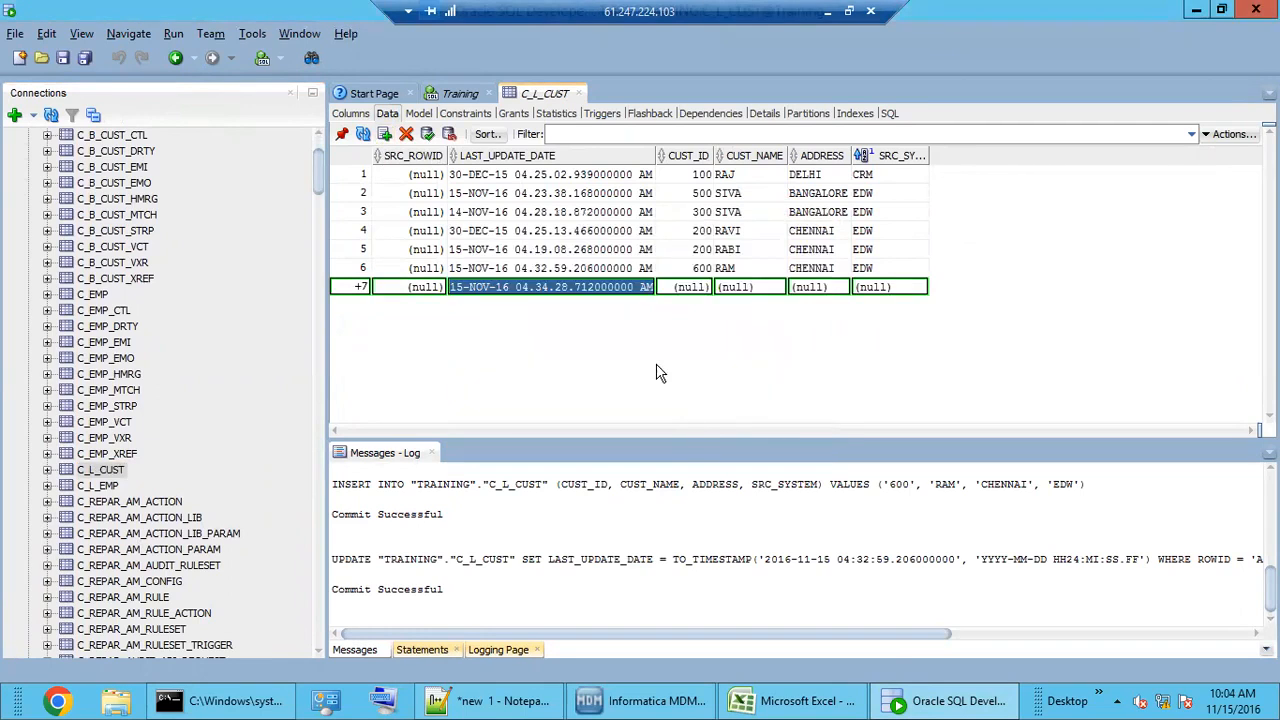
# Step: Set CUST_ID to 700 and enter the customer's name in the new C_L_CUST row
pyautogui.click(690, 289)
pyautogui.click(690, 289)
pyautogui.write('700')
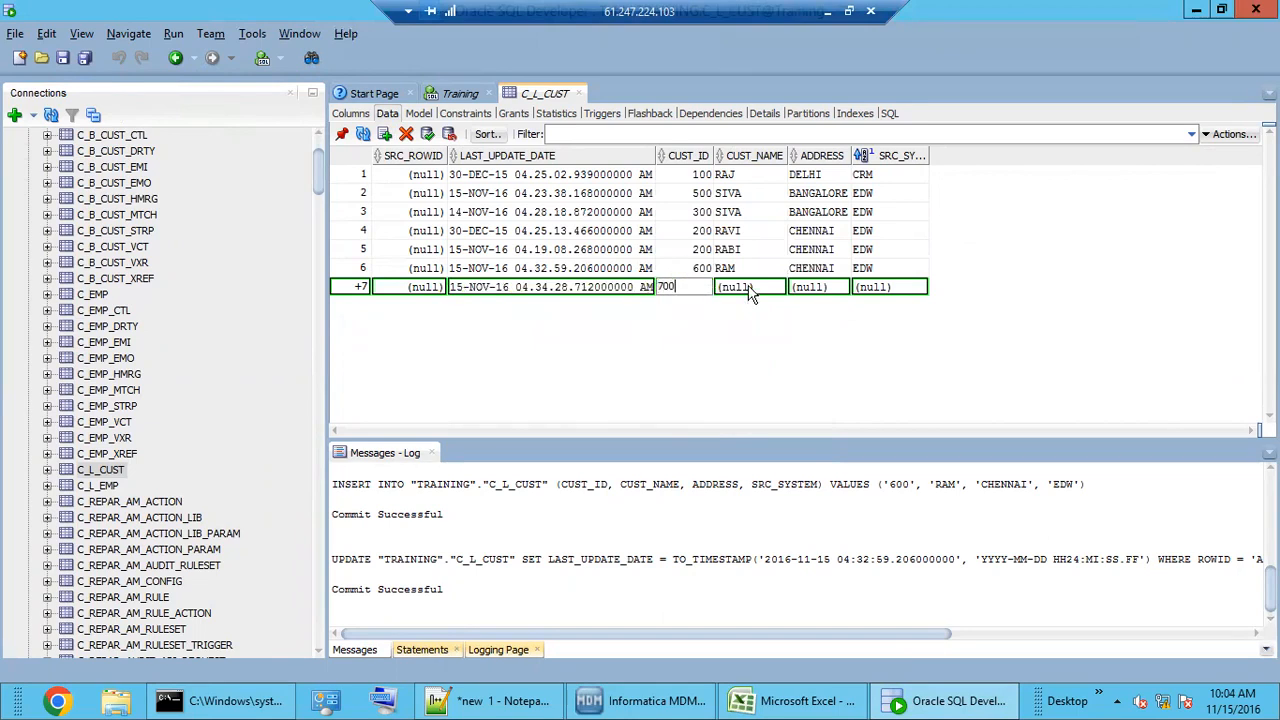
pyautogui.click(750, 288)
pyautogui.click(751, 288)
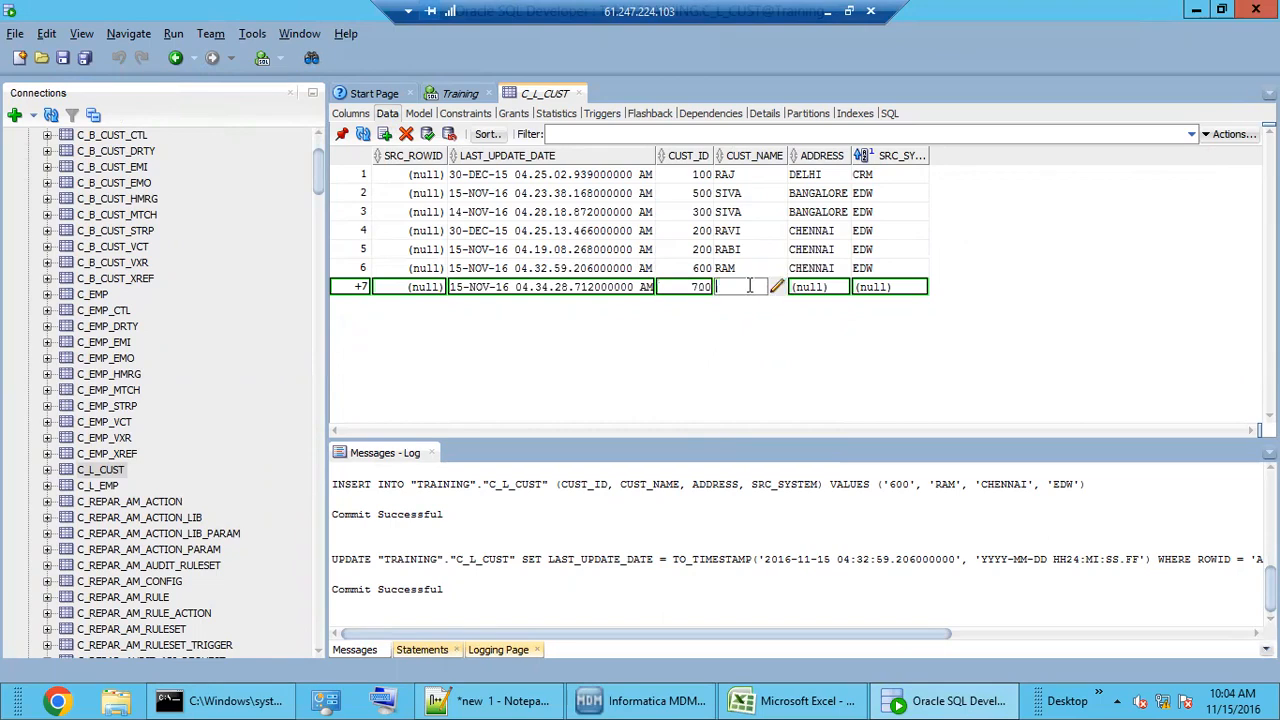
pyautogui.write('NAVIN')
# Step: Set the new row's ADDRESS to DELHI and SRC_SYSTEM to EDW, and commit the row to C_L_CUST
pyautogui.click(826, 287)
pyautogui.click(828, 287)
pyautogui.write('DELHI')
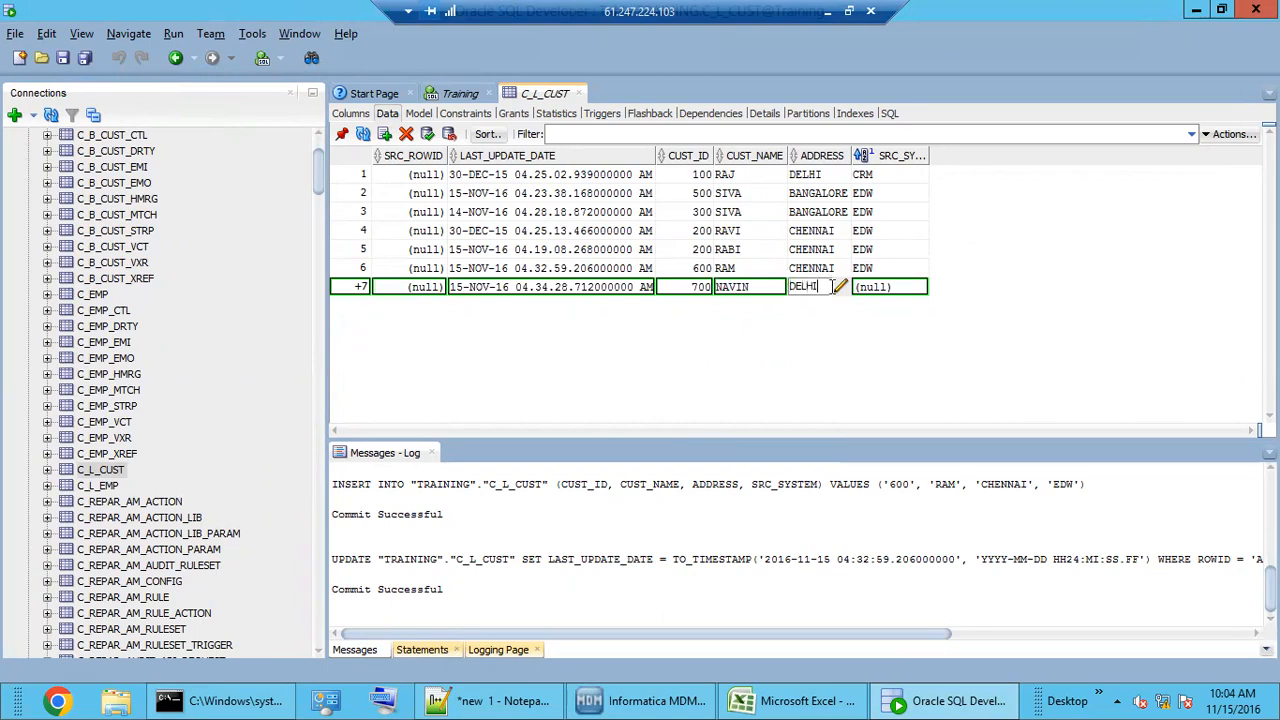
pyautogui.click(888, 270)
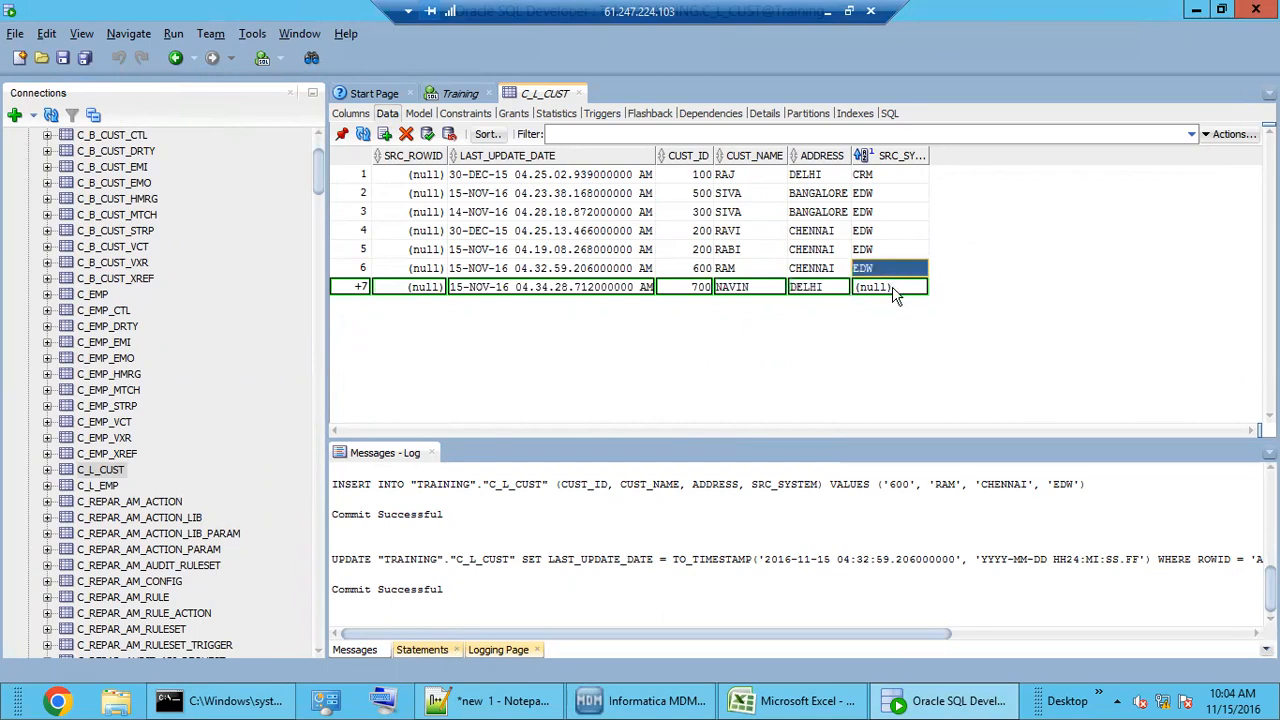
pyautogui.moveTo(888, 270); pyautogui.dragTo(893, 290)
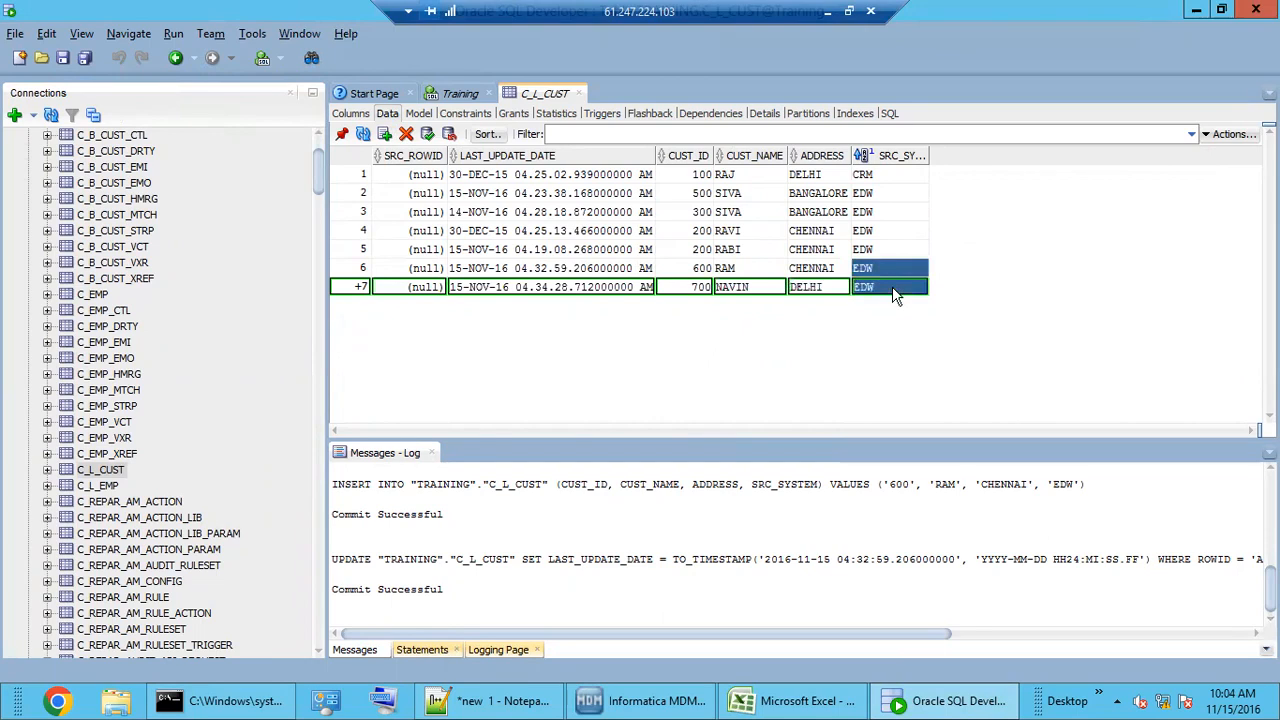
pyautogui.click(427, 134)
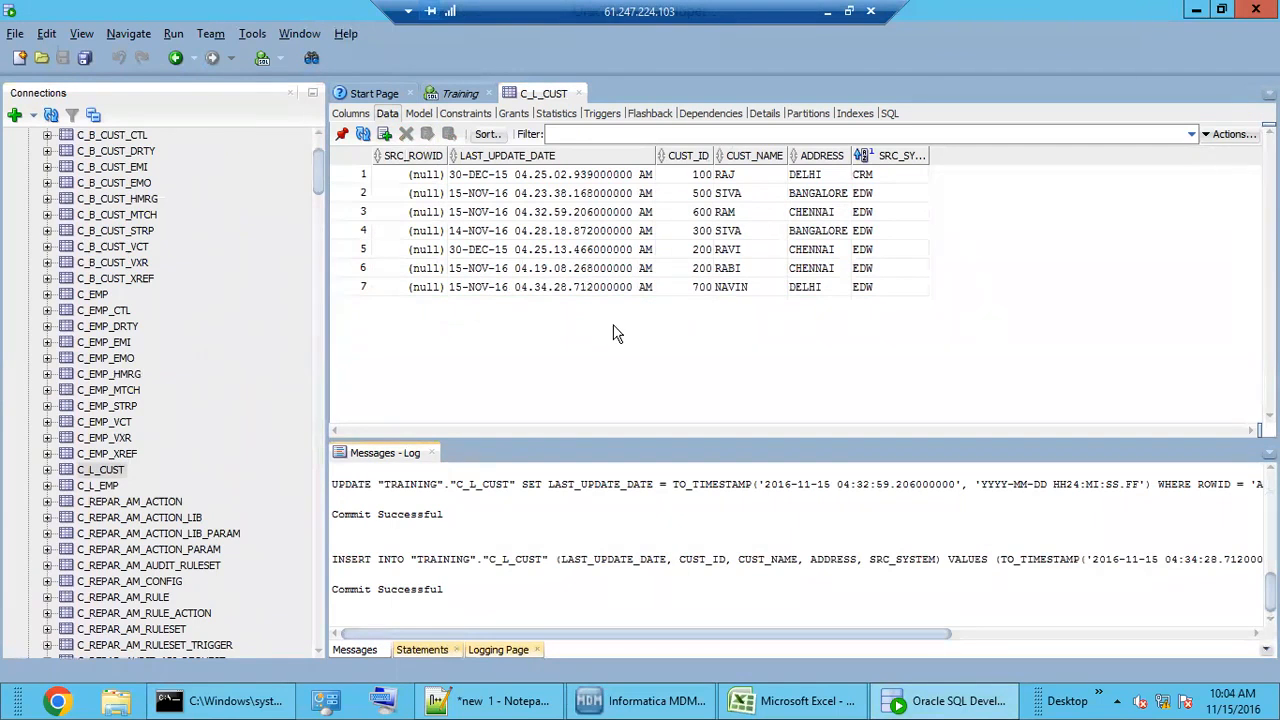
pyautogui.moveTo(610, 288); pyautogui.dragTo(861, 288)
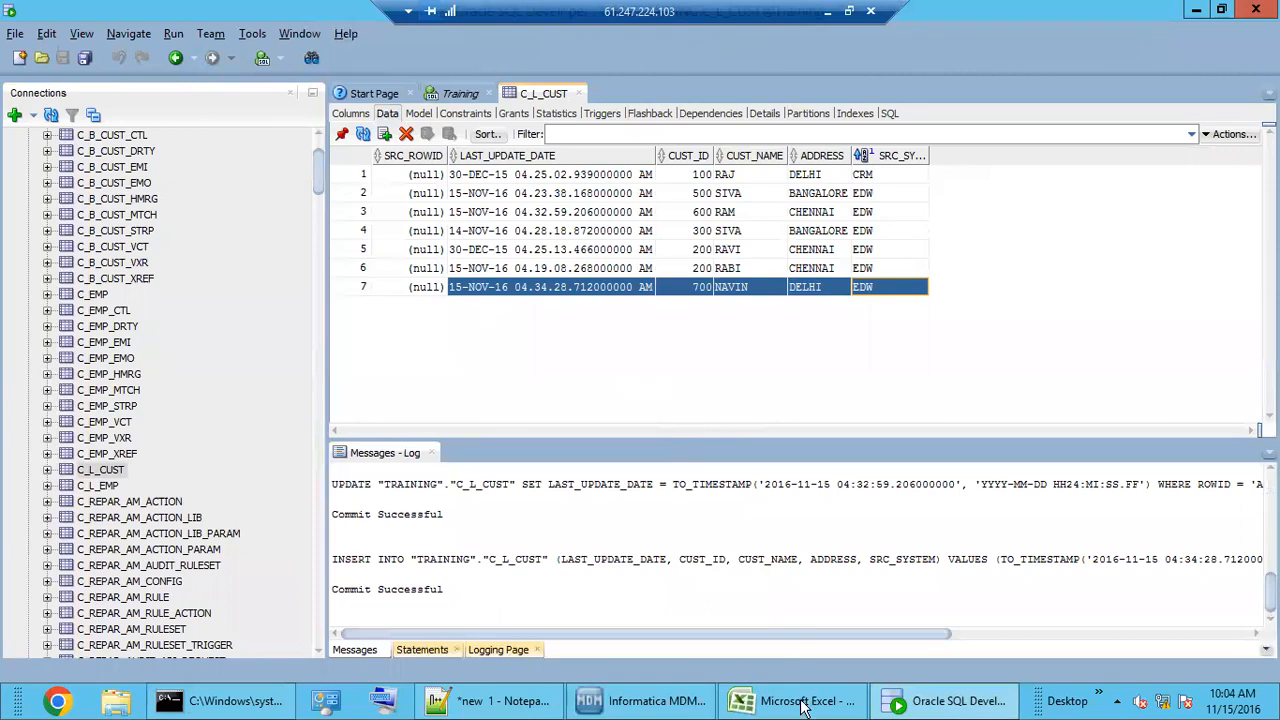
# Step: Switch to the Informatica MDM Hub Console, execute the M_EDW_CUST stage job and check the metrics of the newest run
pyautogui.click(650, 701)
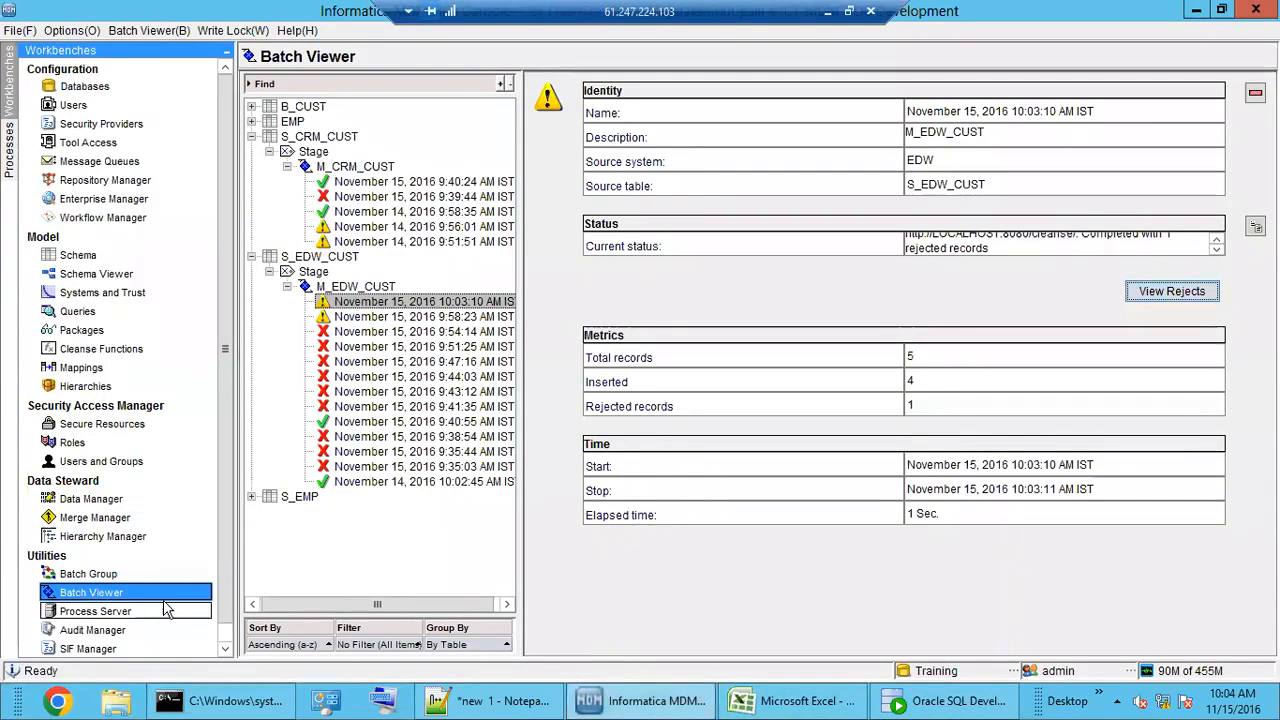
pyautogui.click(352, 287)
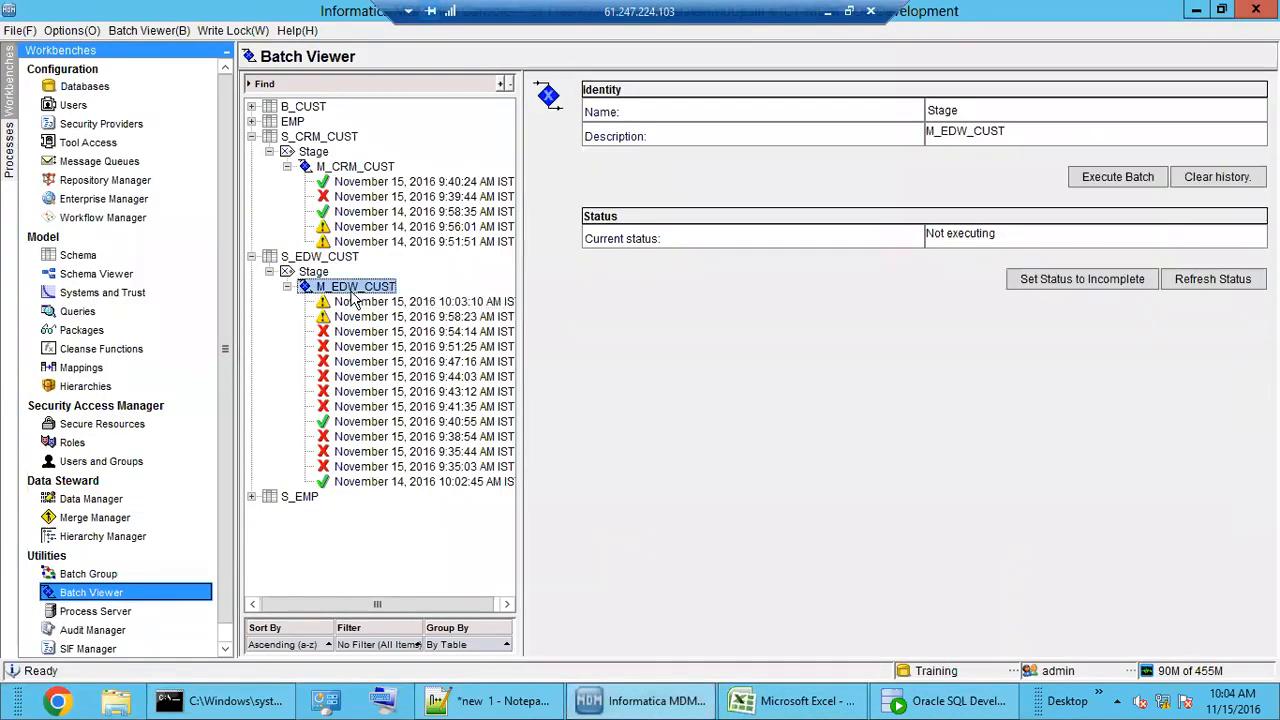
pyautogui.click(1097, 186)
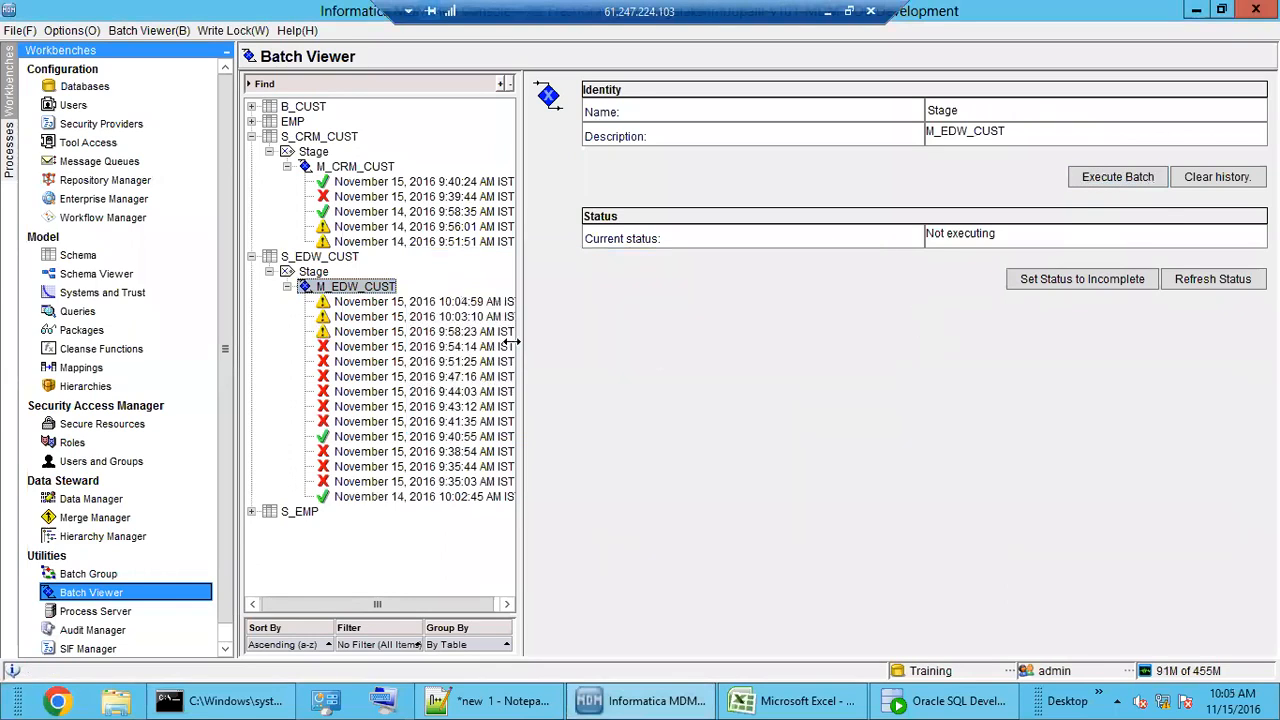
pyautogui.click(424, 302)
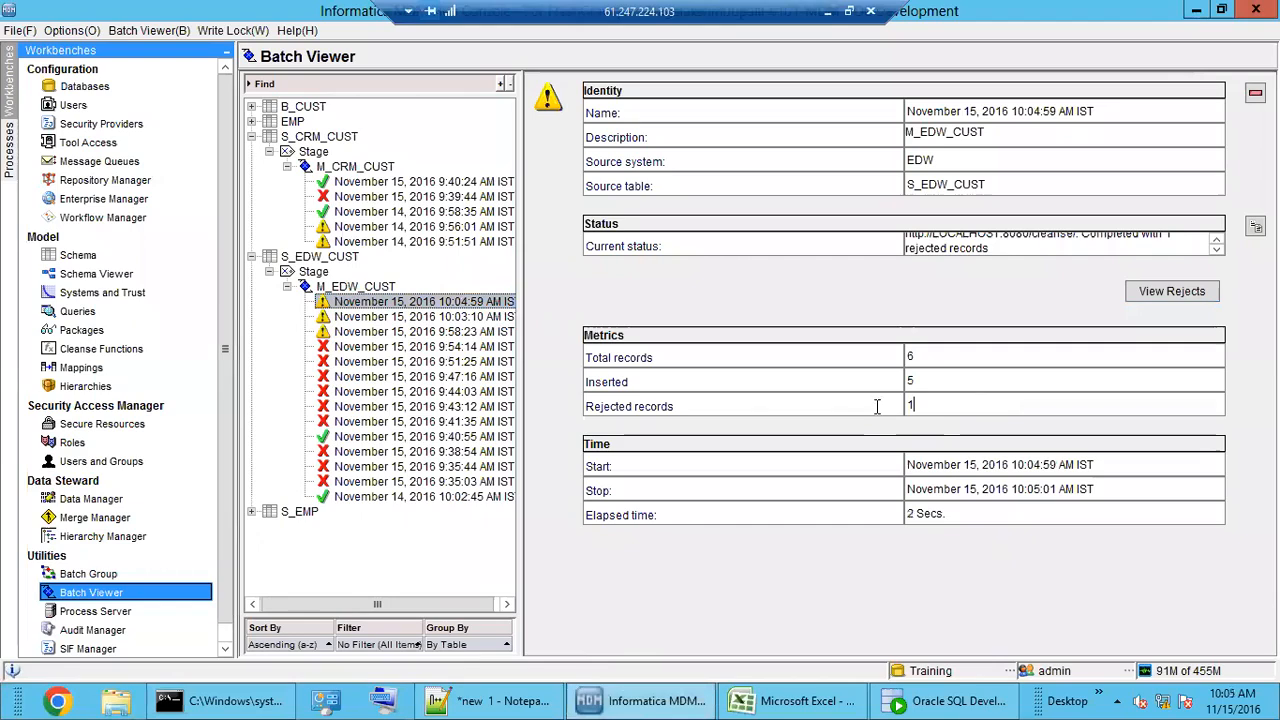
# Step: Switch to Oracle SQL Developer and open the data of the C_S_EDW_CUST_RAW table
pyautogui.click(935, 700)
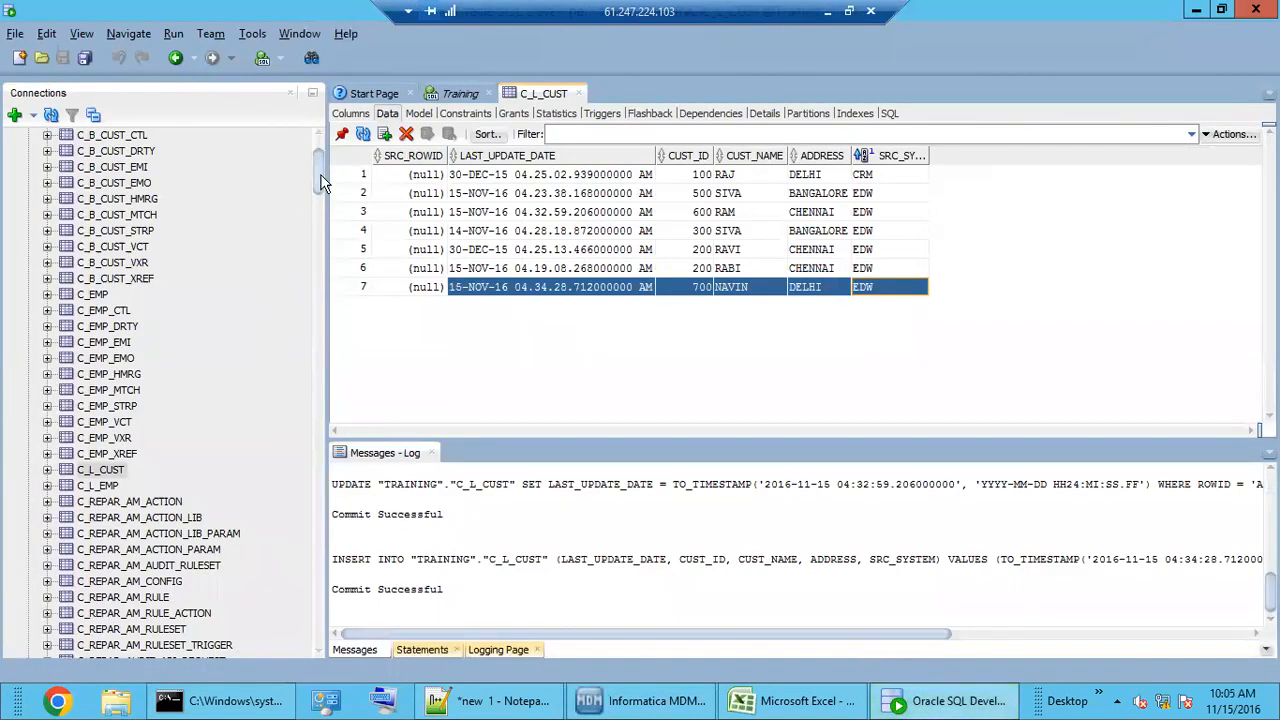
pyautogui.moveTo(320, 174); pyautogui.dragTo(338, 478)
pyautogui.scroll(-20, 170, 413)
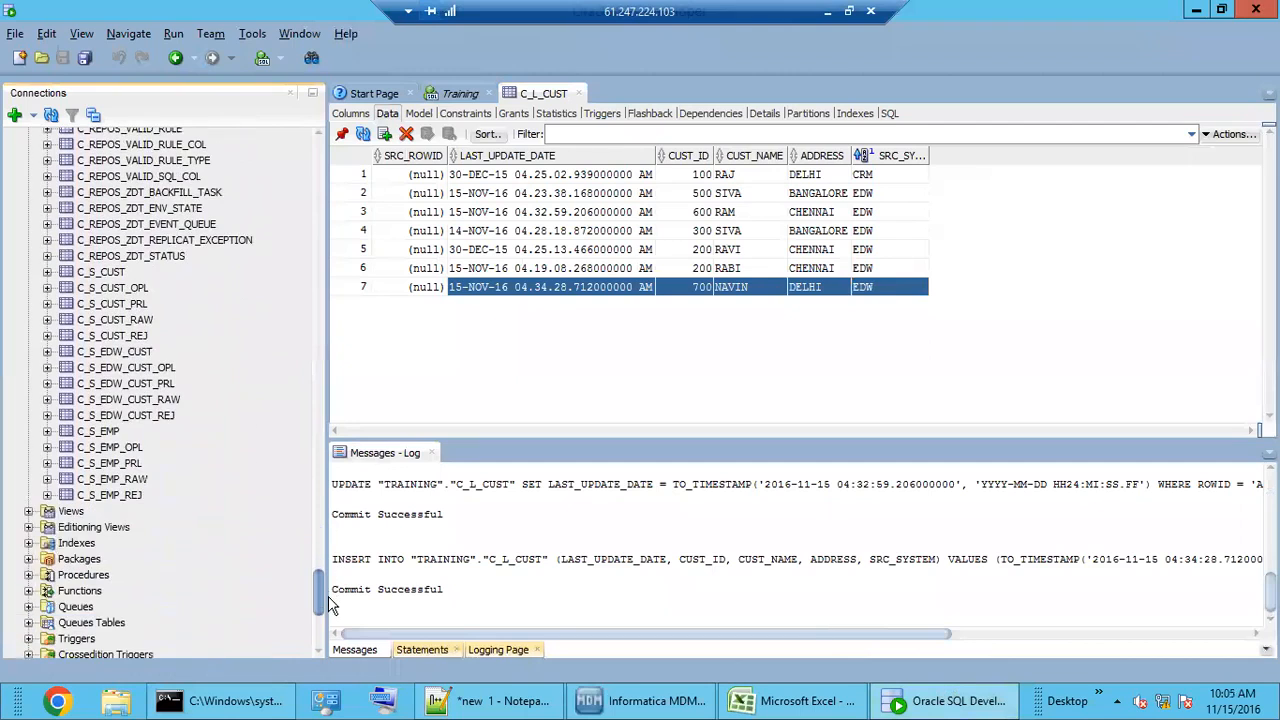
pyautogui.doubleClick(153, 399)
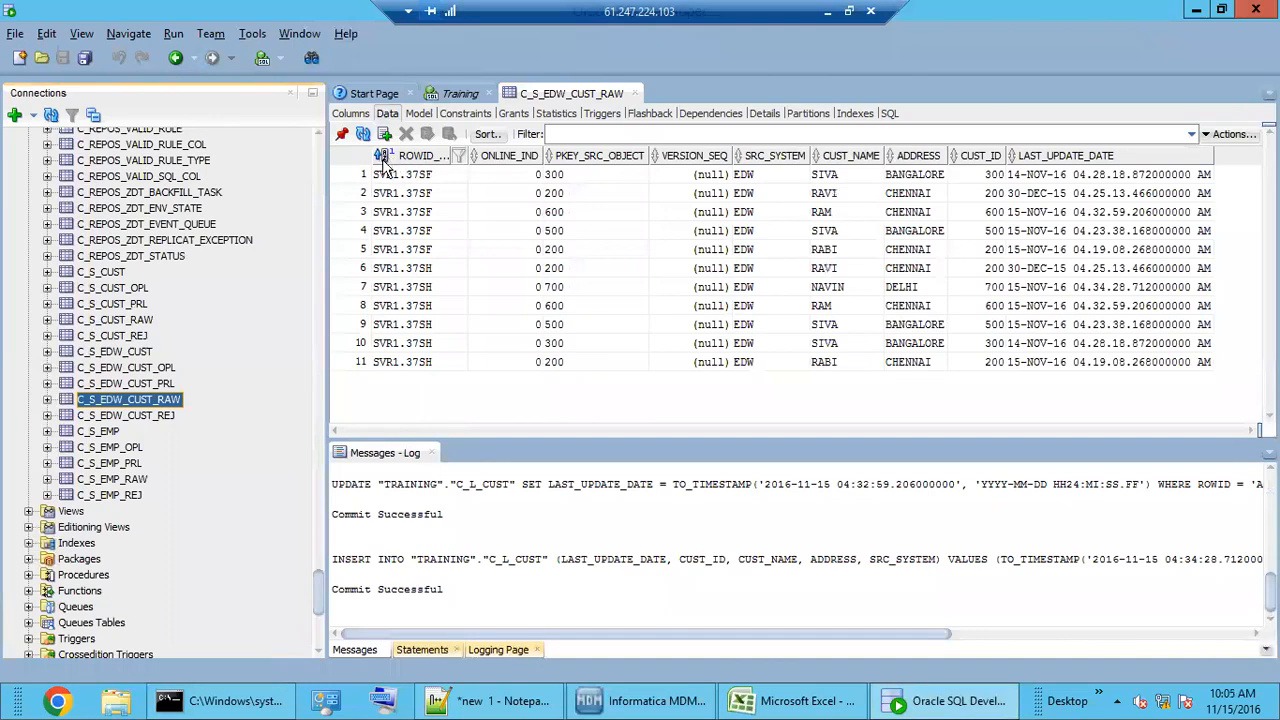
# Step: Compare the C_S_EDW_CUST_RAW rows of job SVR1.37SF with those of job SVR1.37SH
pyautogui.click(408, 250)
pyautogui.moveTo(415, 176); pyautogui.dragTo(424, 368)
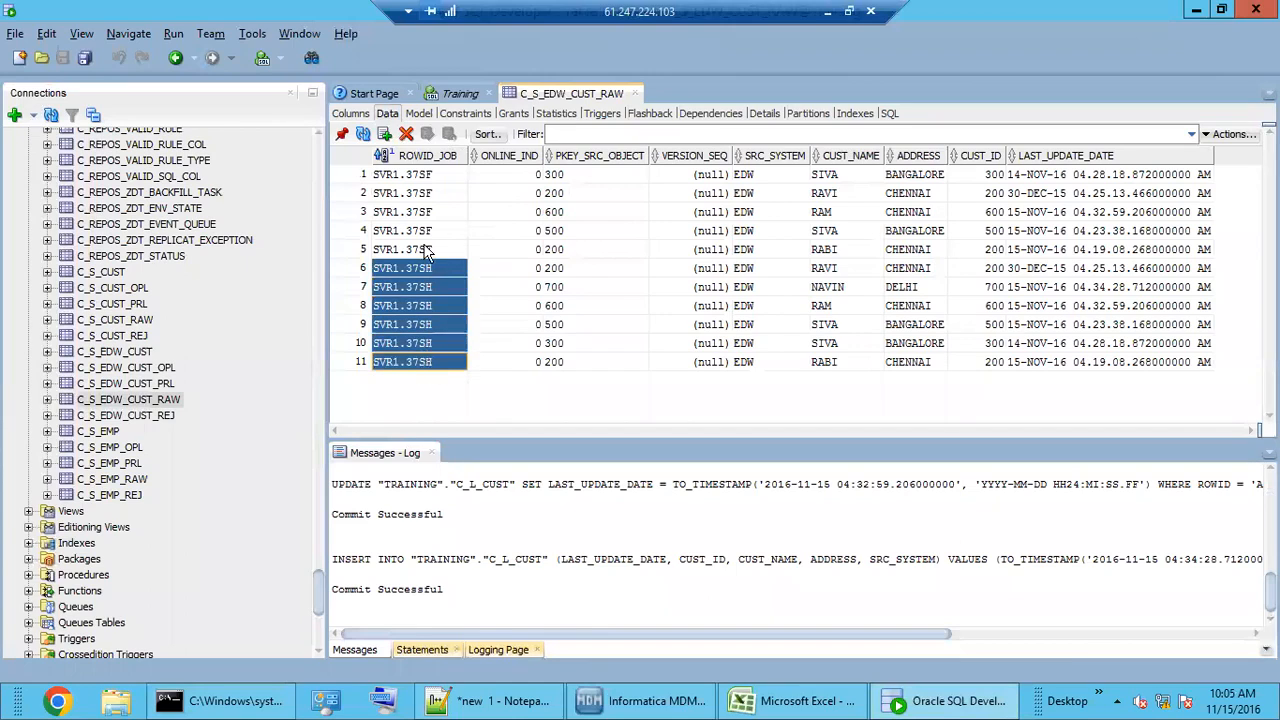
pyautogui.moveTo(425, 250); pyautogui.dragTo(416, 174)
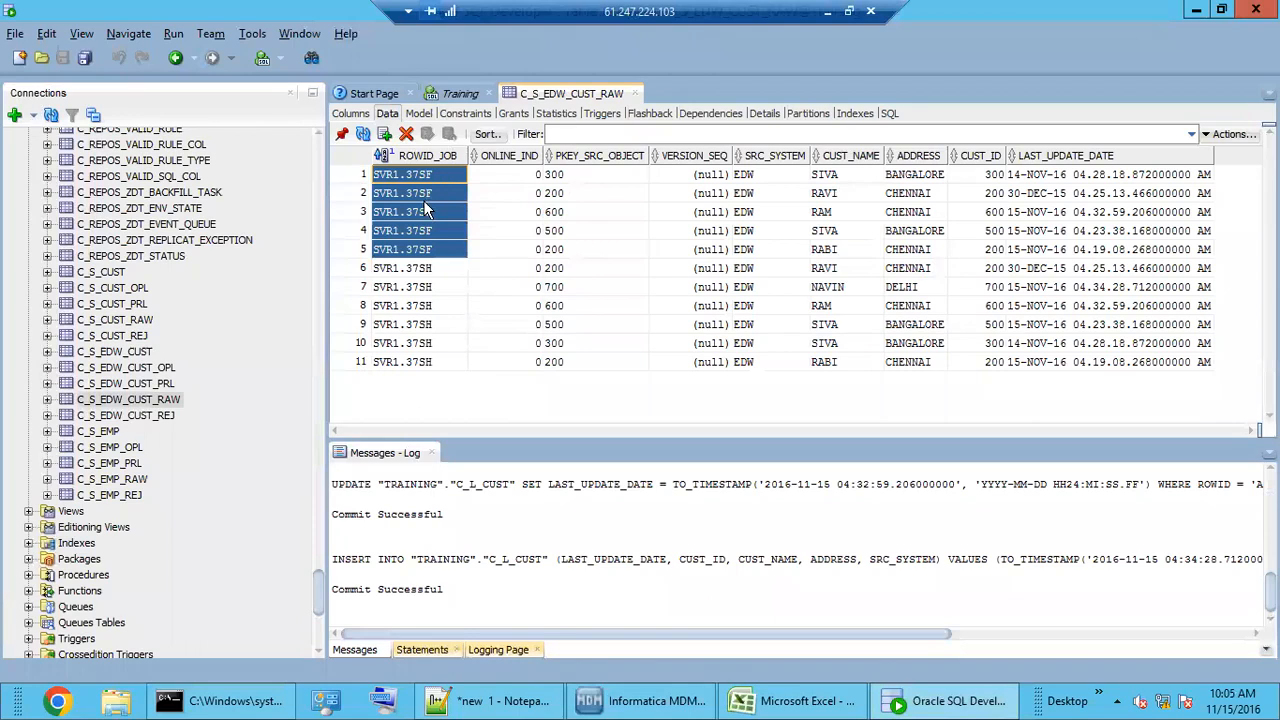
pyautogui.moveTo(424, 268); pyautogui.dragTo(1140, 372)
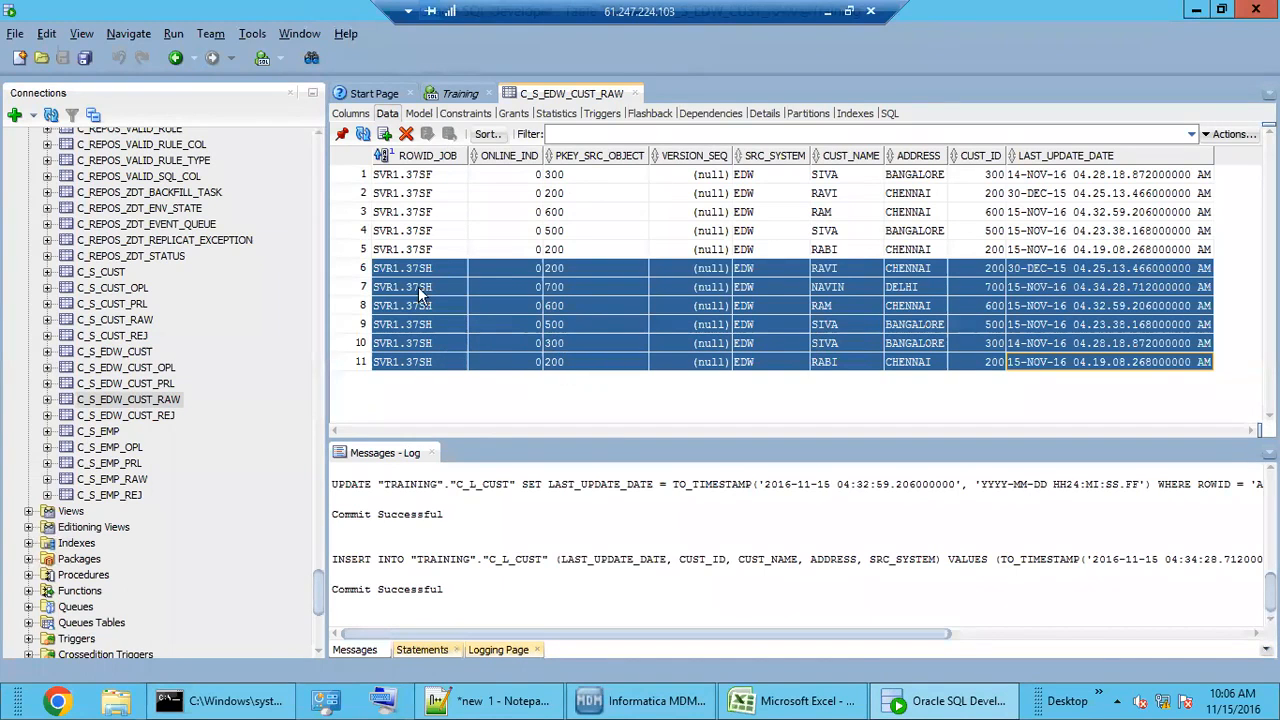
pyautogui.moveTo(420, 249); pyautogui.dragTo(1176, 162)
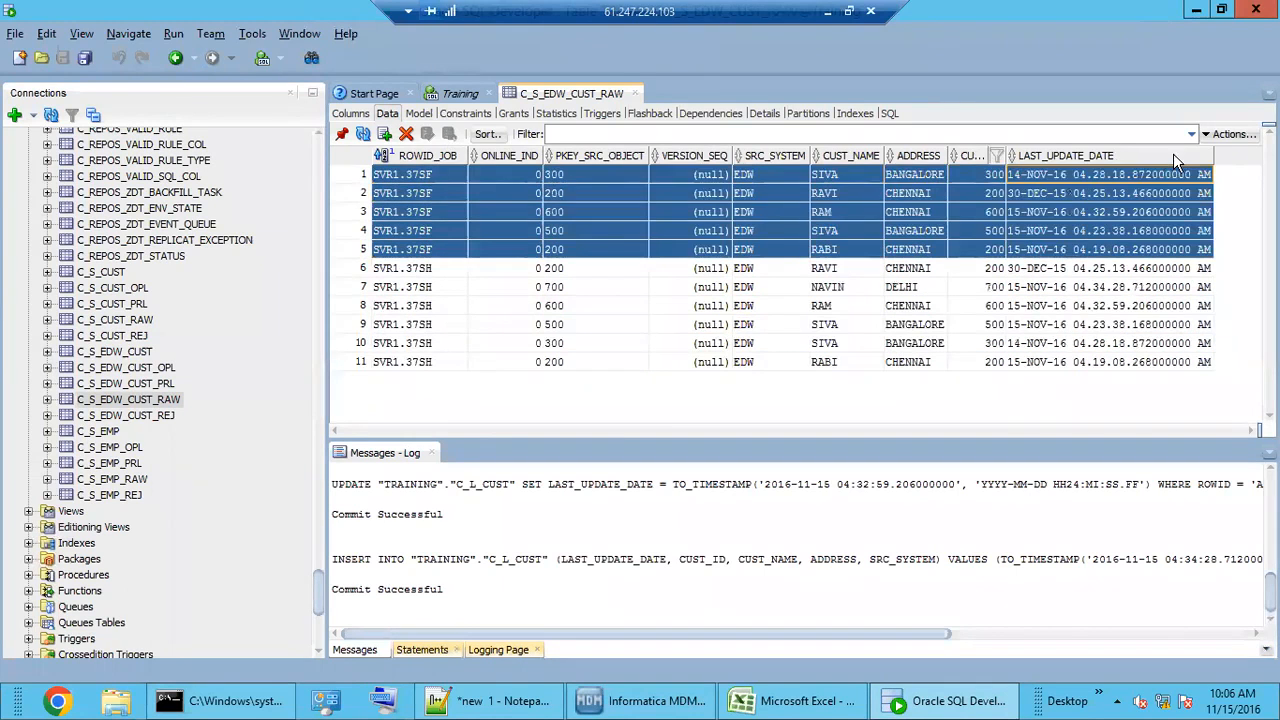
pyautogui.moveTo(414, 269); pyautogui.dragTo(423, 370)
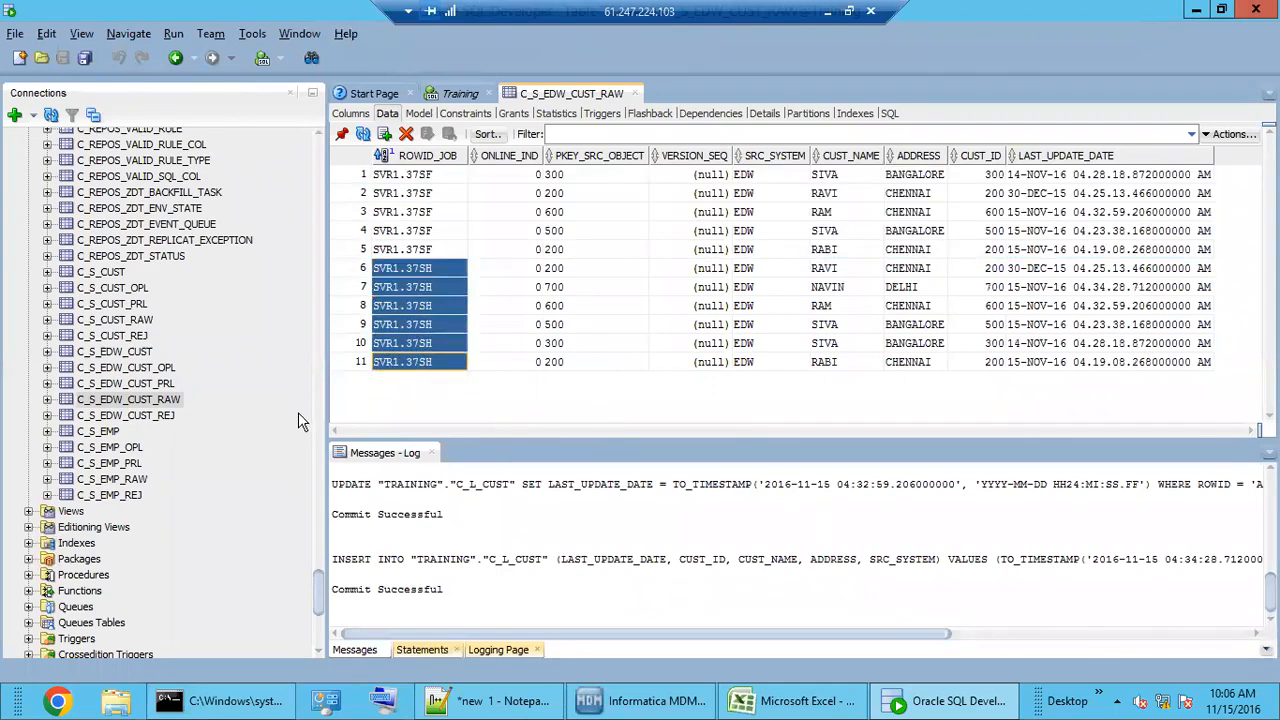
# Step: View the data of C_S_EDW_CUST_PRL, C_S_EDW_CUST_RAW and C_S_EDW_CUST_REJ in turn
pyautogui.click(150, 386)
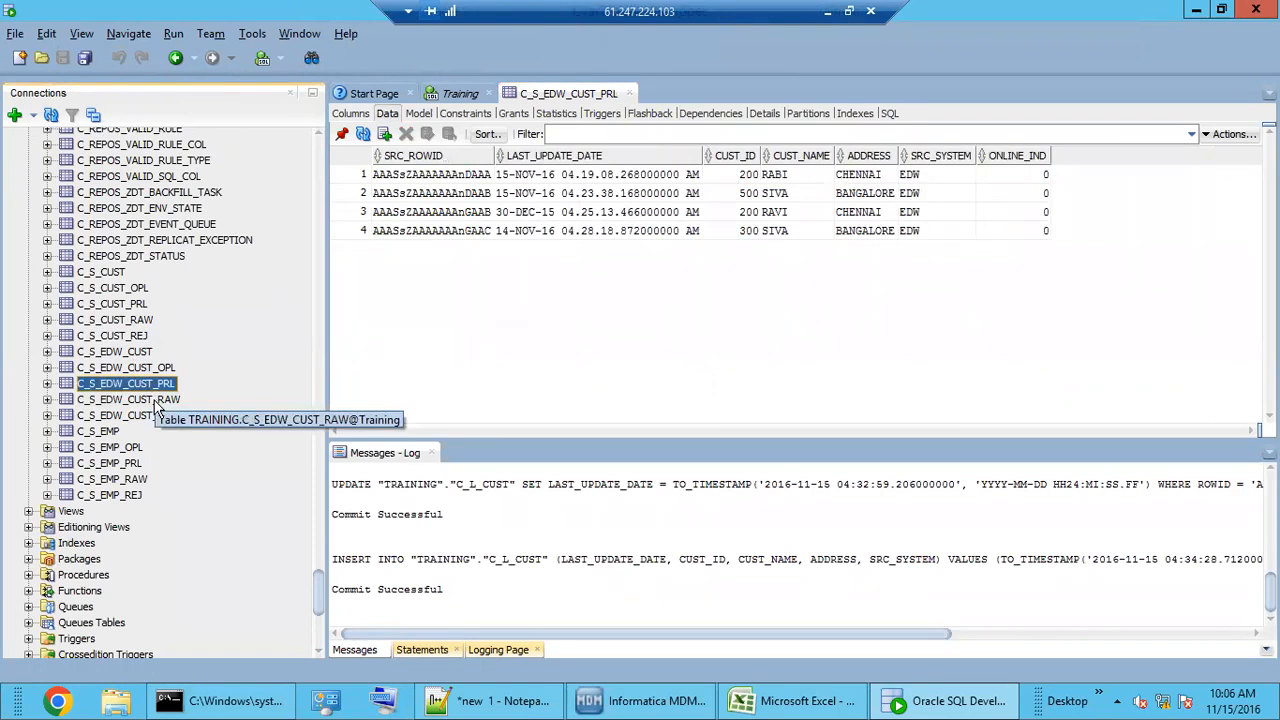
pyautogui.click(156, 402)
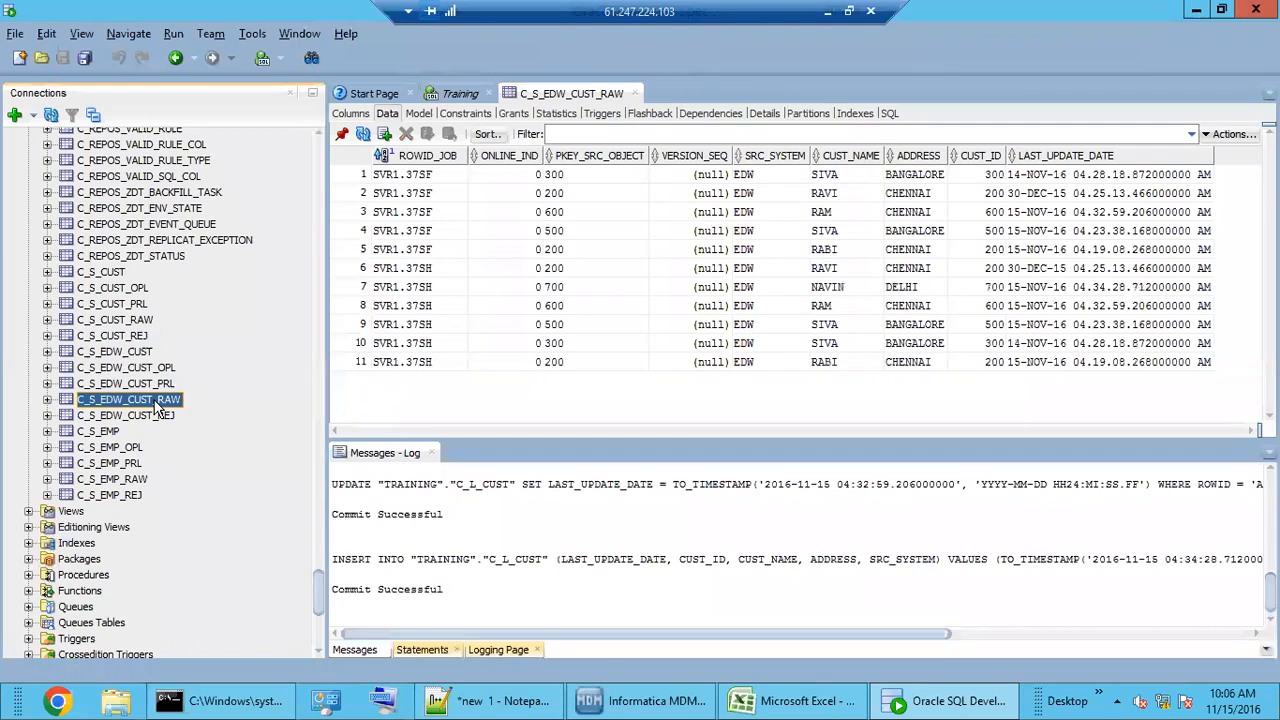
pyautogui.click(150, 416)
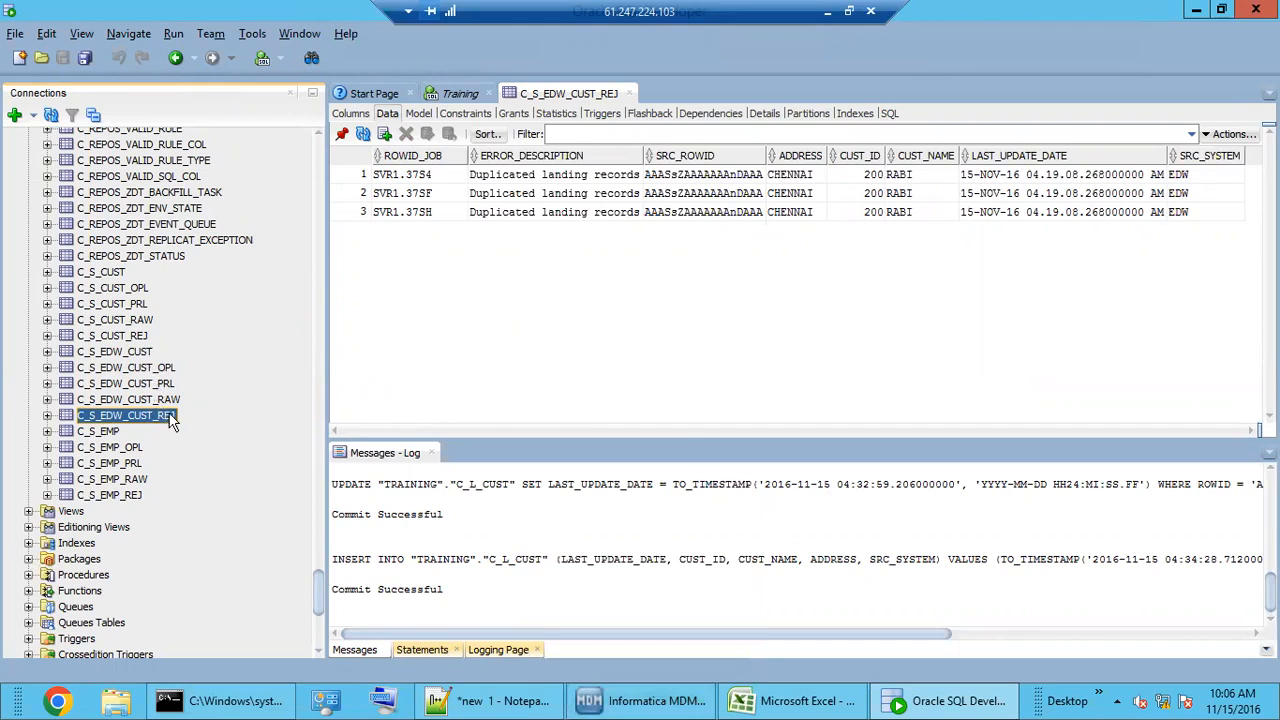
# Step: Switch to the Informatica MDM Hub Console and review the 9:47:16 AM M_EDW_CUST run's status and the S_EDW_CUST audit trail settings
pyautogui.click(626, 704)
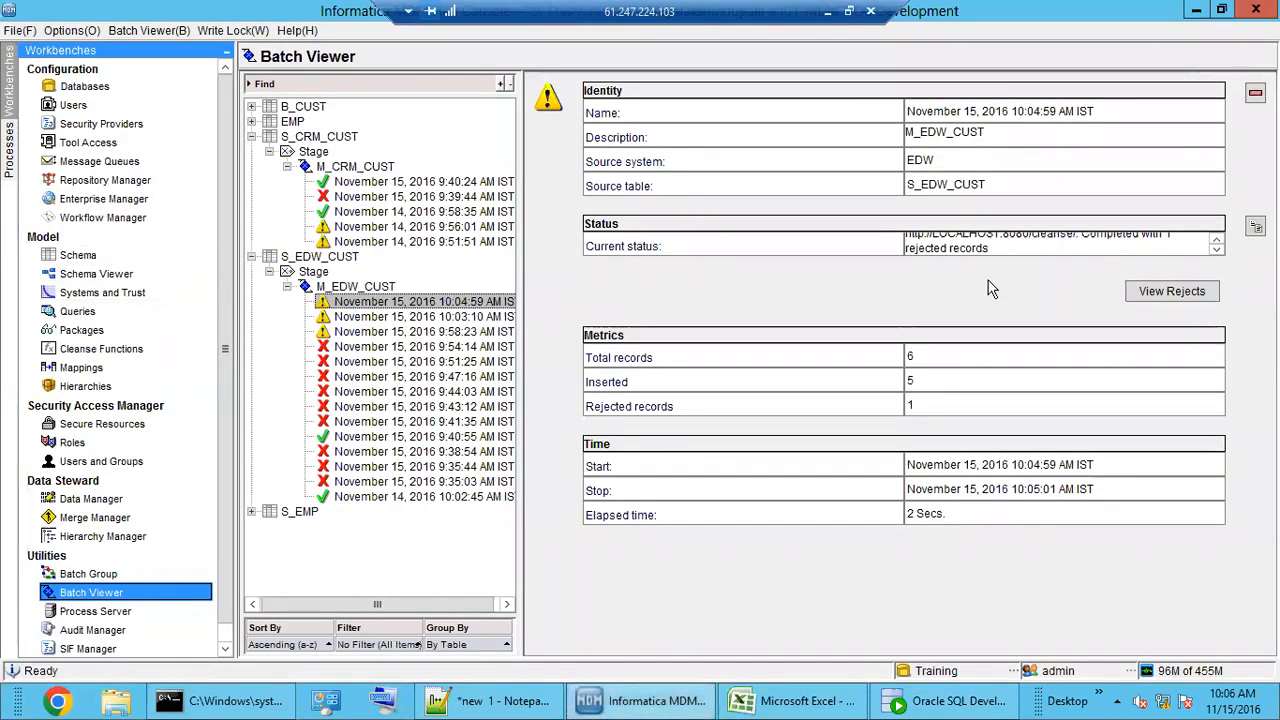
pyautogui.click(362, 376)
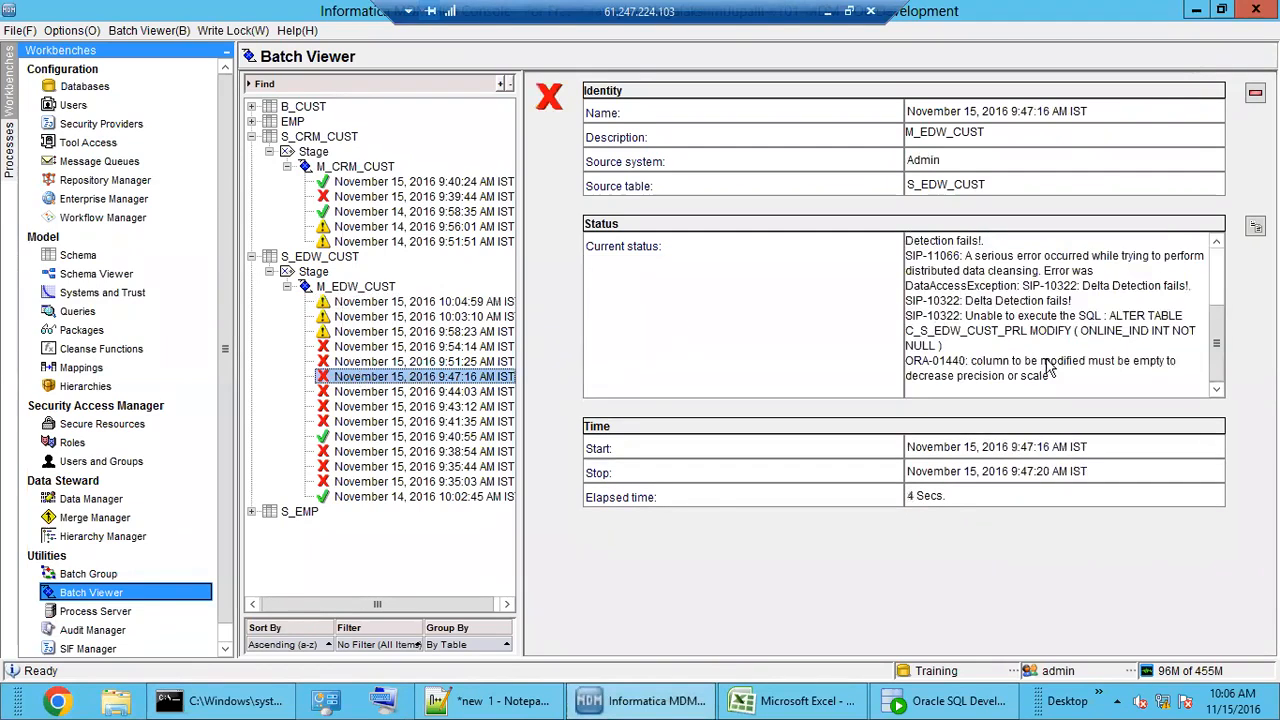
pyautogui.click(88, 258)
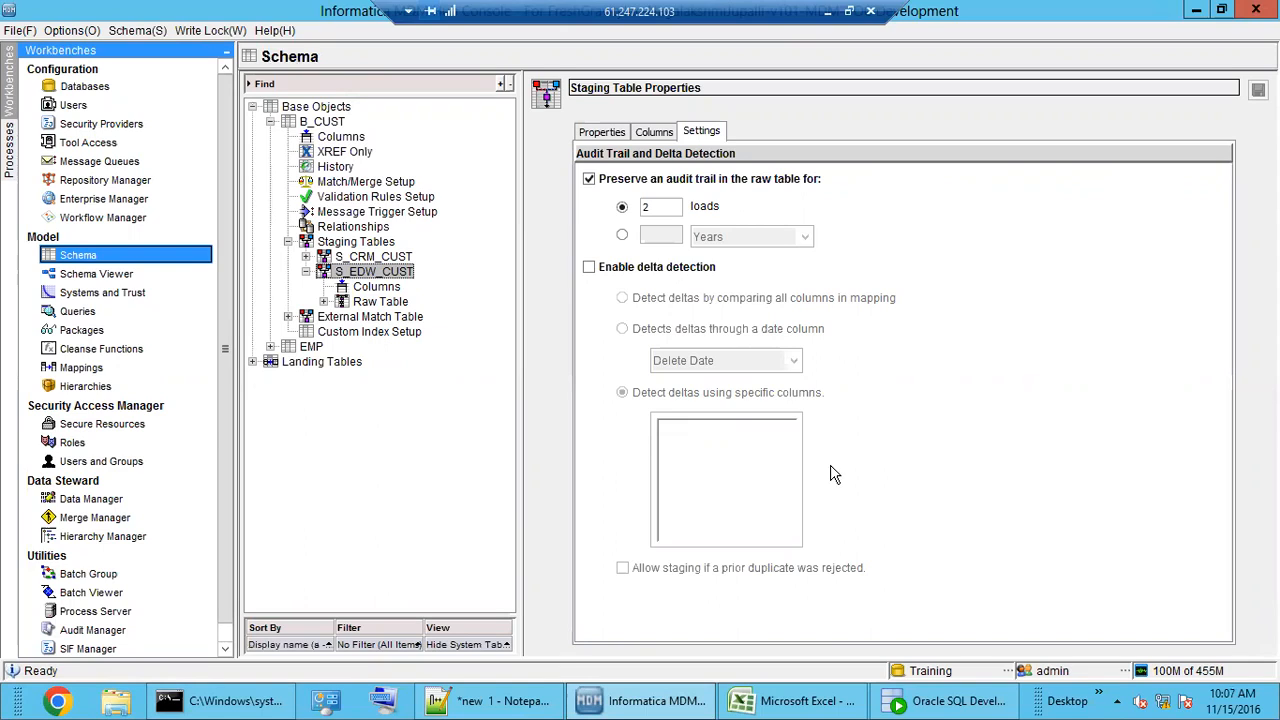
# Step: Open the M_EDW_CUST mapping diagram and examine the String, Noise Filters, Misc and Math cleanse functions available to add, without adding any
pyautogui.click(88, 368)
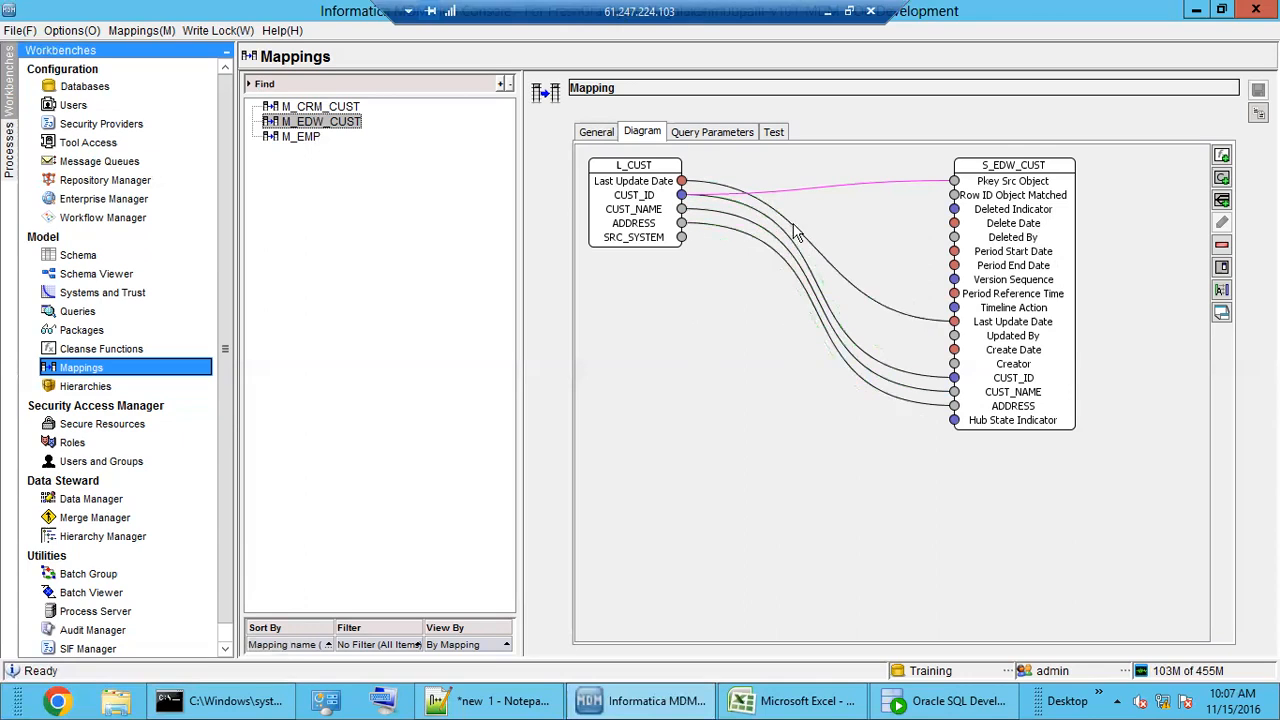
pyautogui.click(1222, 157)
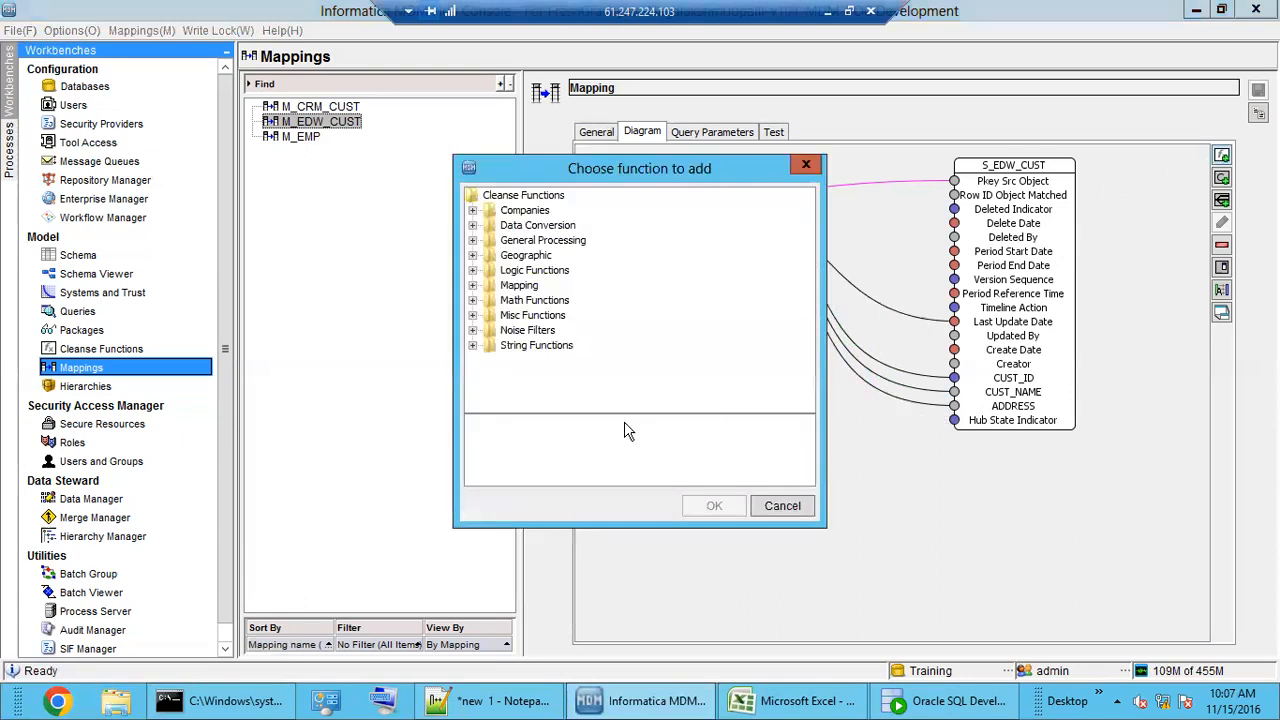
pyautogui.doubleClick(514, 347)
pyautogui.moveTo(806, 345); pyautogui.dragTo(806, 268)
pyautogui.click(529, 316)
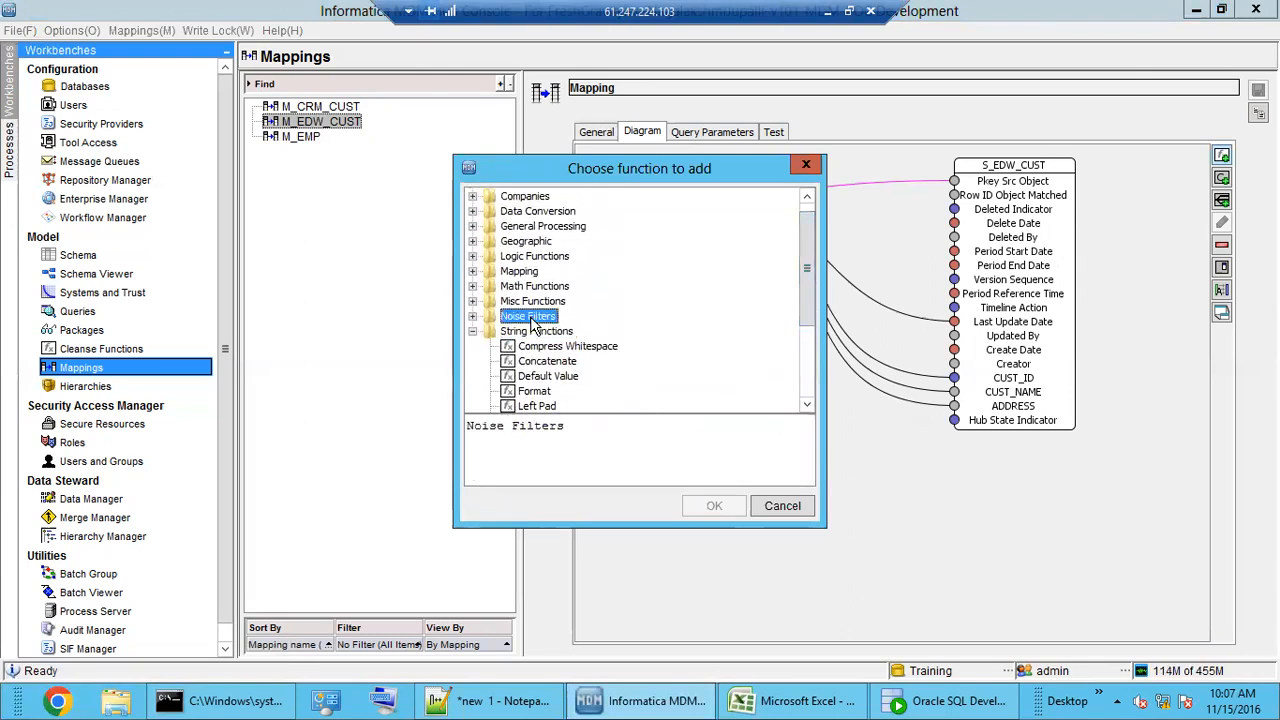
pyautogui.doubleClick(531, 320)
pyautogui.doubleClick(529, 302)
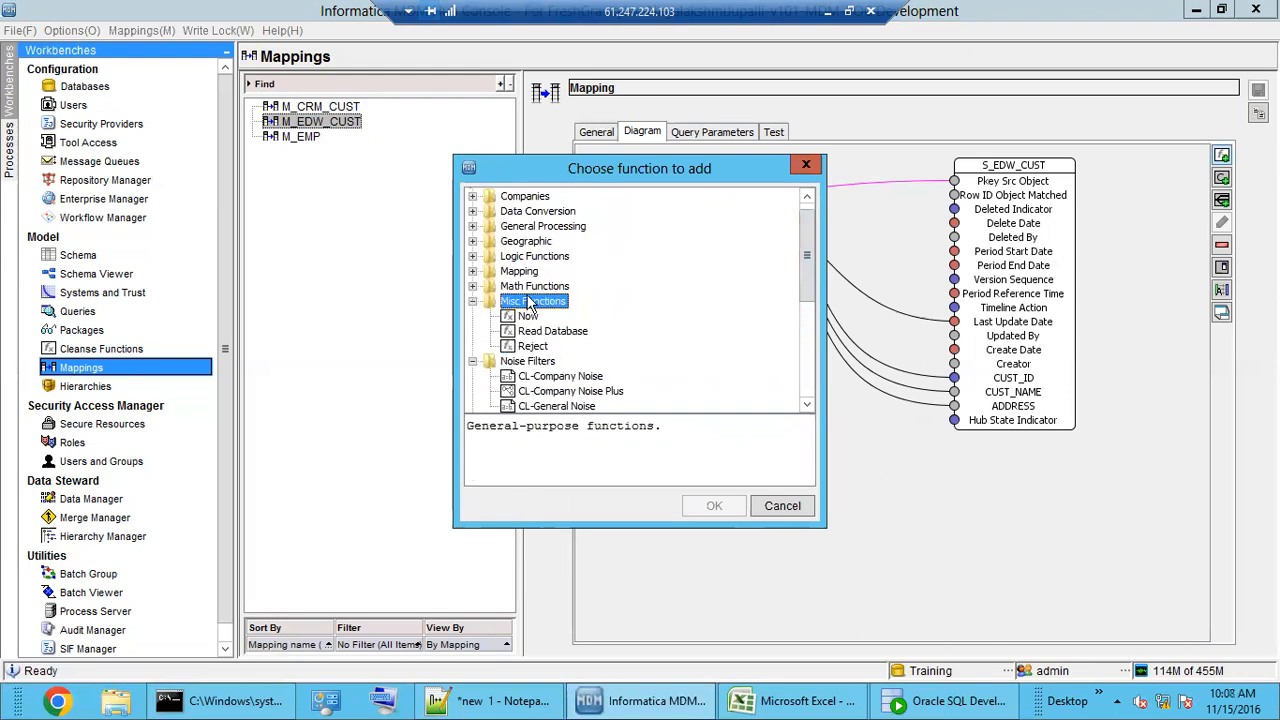
pyautogui.doubleClick(531, 287)
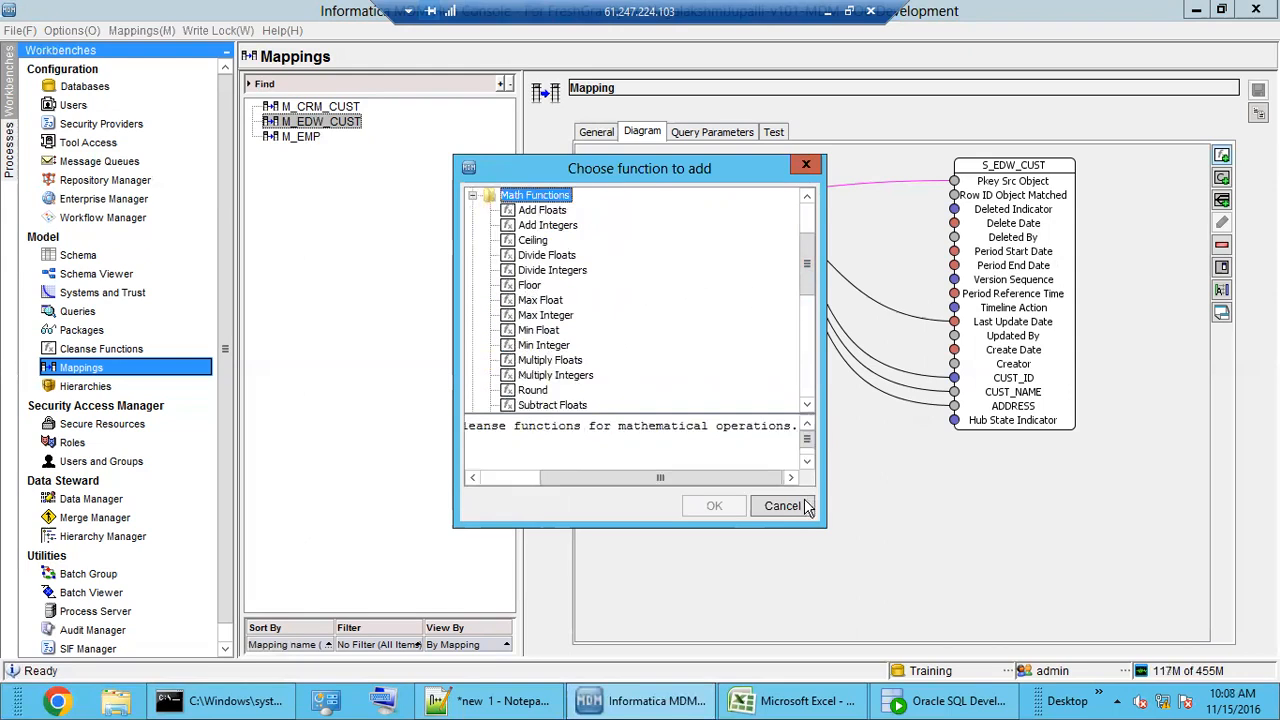
pyautogui.click(795, 507)
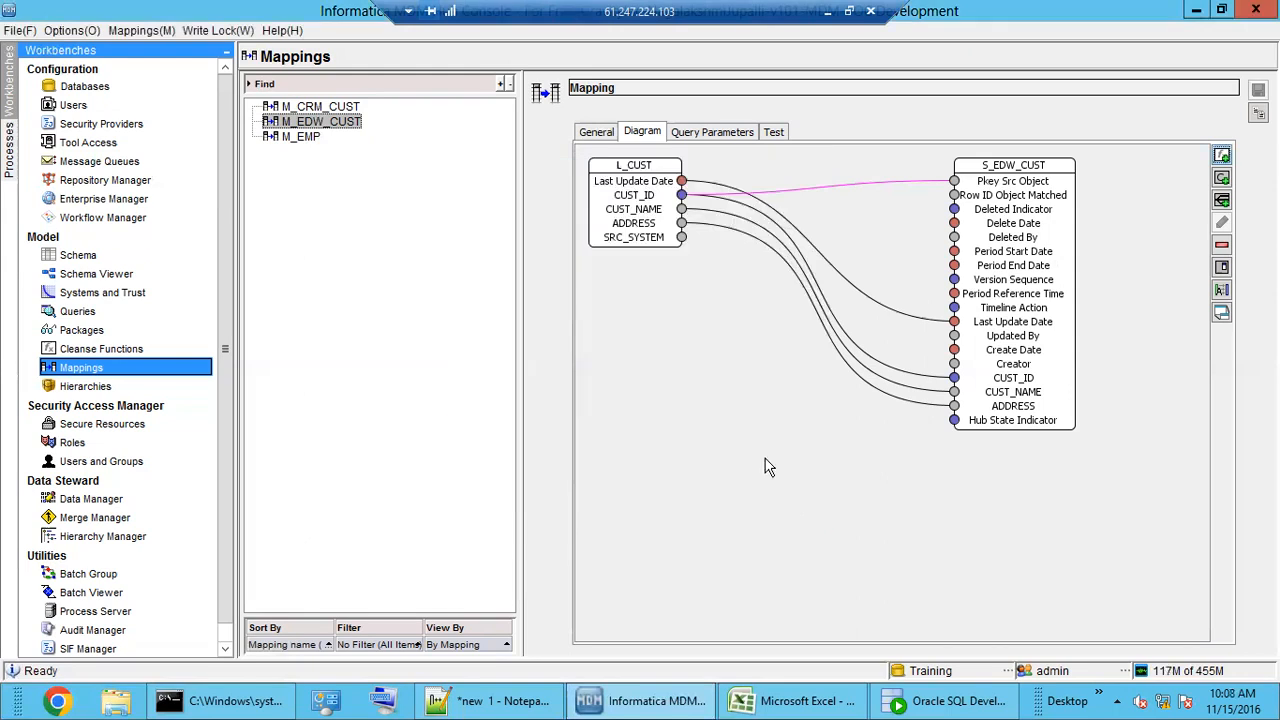
# Step: Review the S_EDW_CUST audit trail settings again, and browse the cleanse functions available for the M_EDW_CUST mapping
pyautogui.click(80, 256)
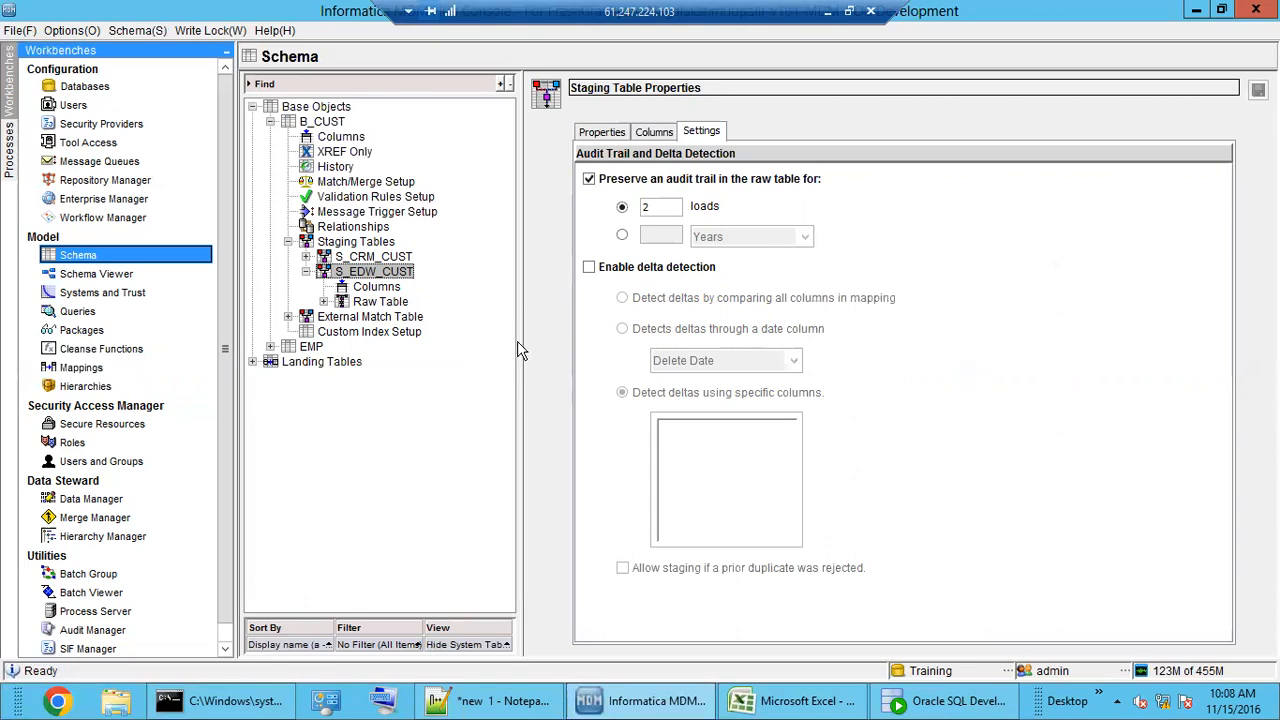
pyautogui.click(100, 368)
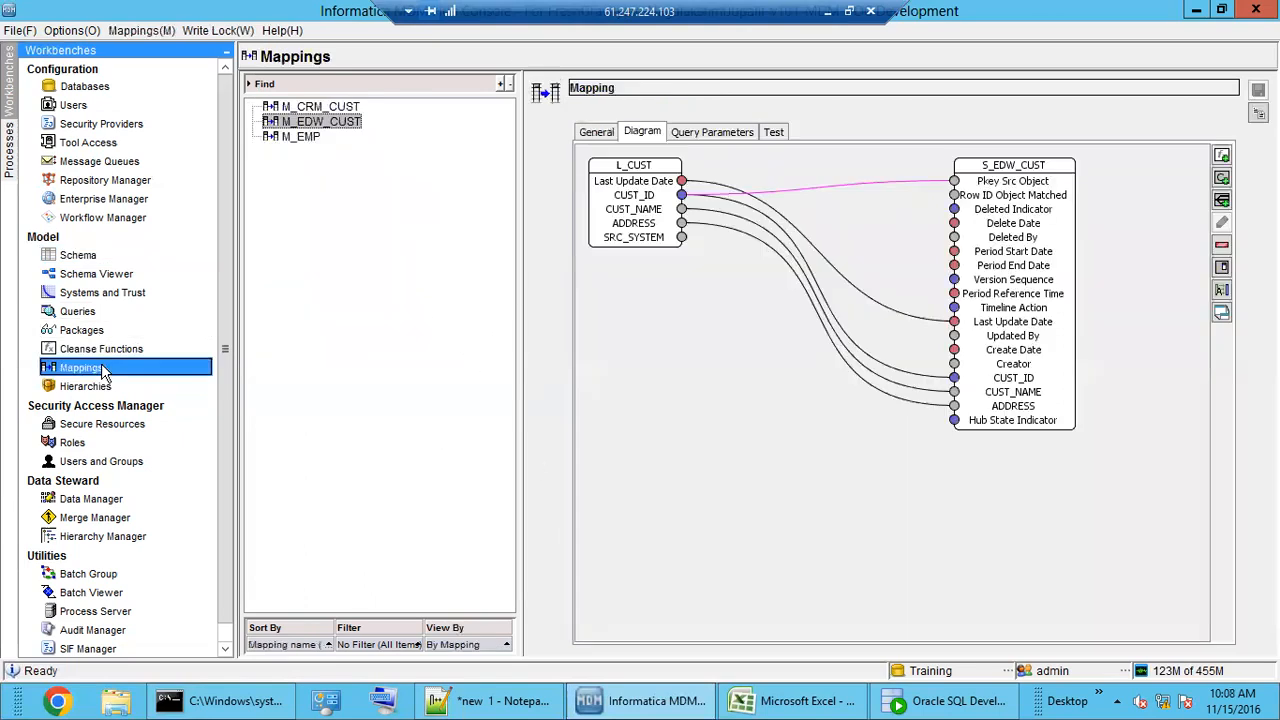
pyautogui.click(1222, 165)
pyautogui.moveTo(805, 263)
pyautogui.mouseDown()
pyautogui.moveTo(805, 406)
pyautogui.moveTo(792, 246)
pyautogui.mouseUp()
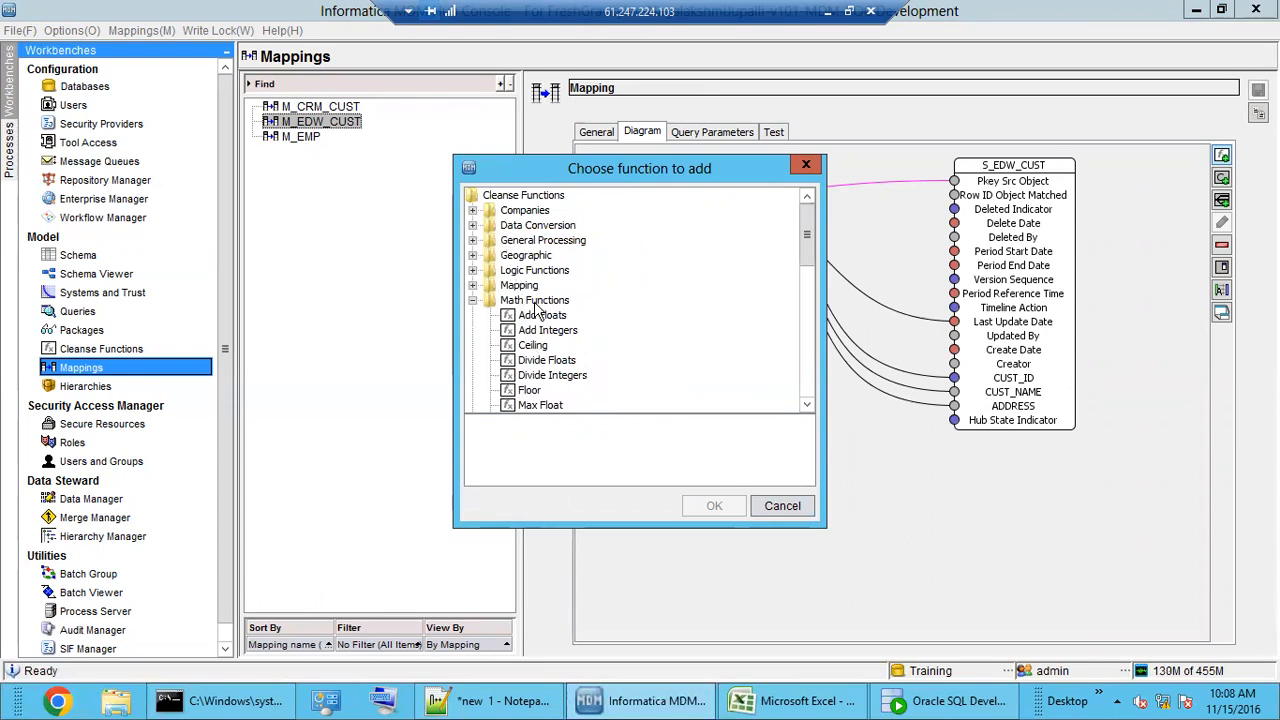
pyautogui.click(829, 22)
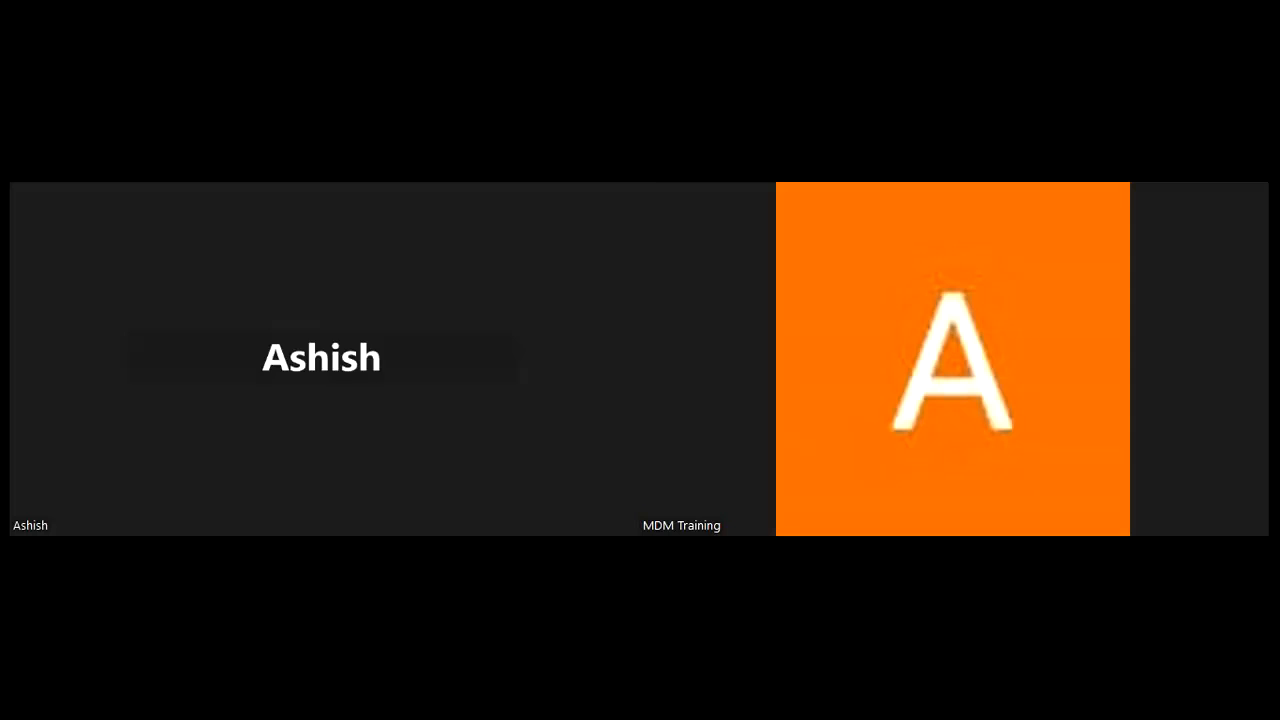